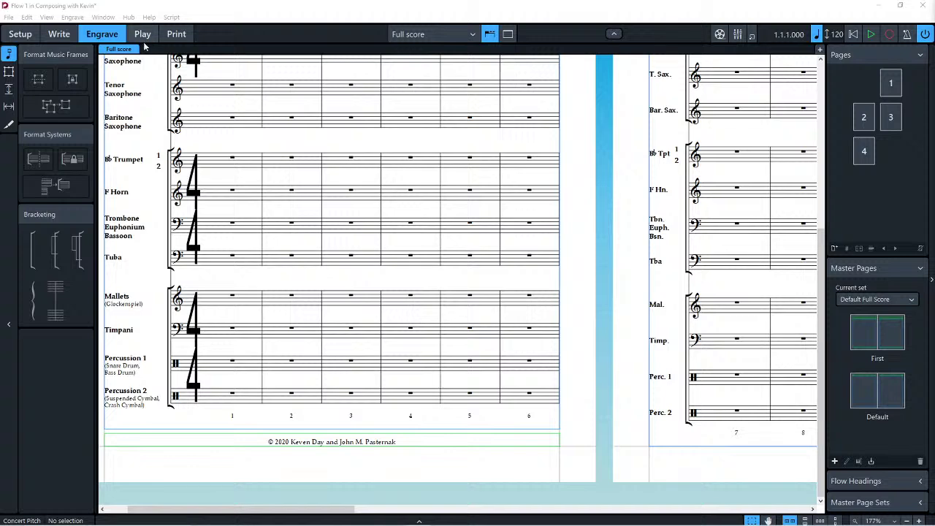
Step: Examine the Time Signature Font settings in the engraving font styles, leaving them as they are
left_click(72, 17)
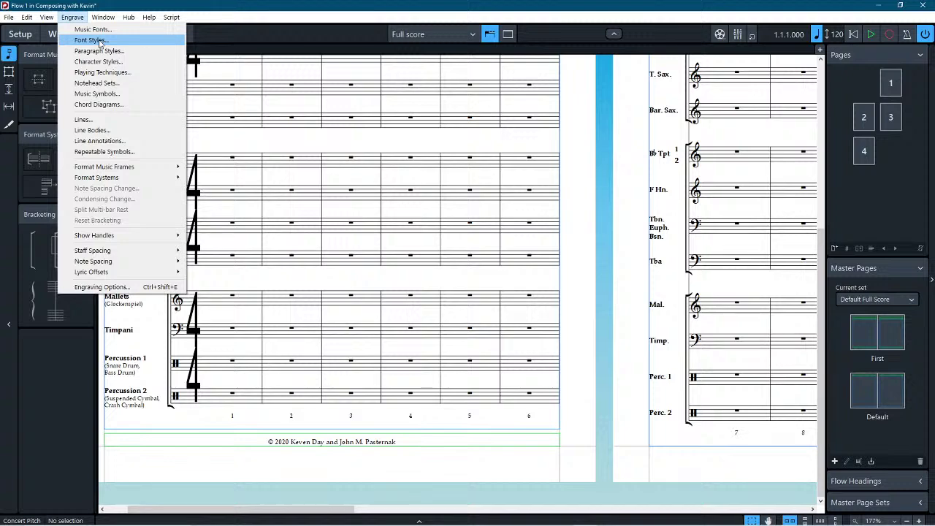
left_click(99, 41)
left_click(511, 204)
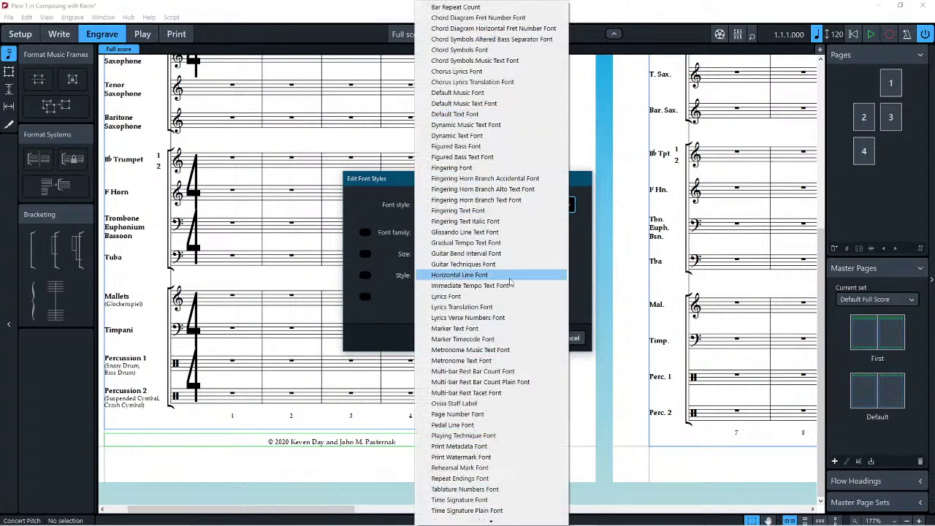
scroll(510, 283, "down", 2)
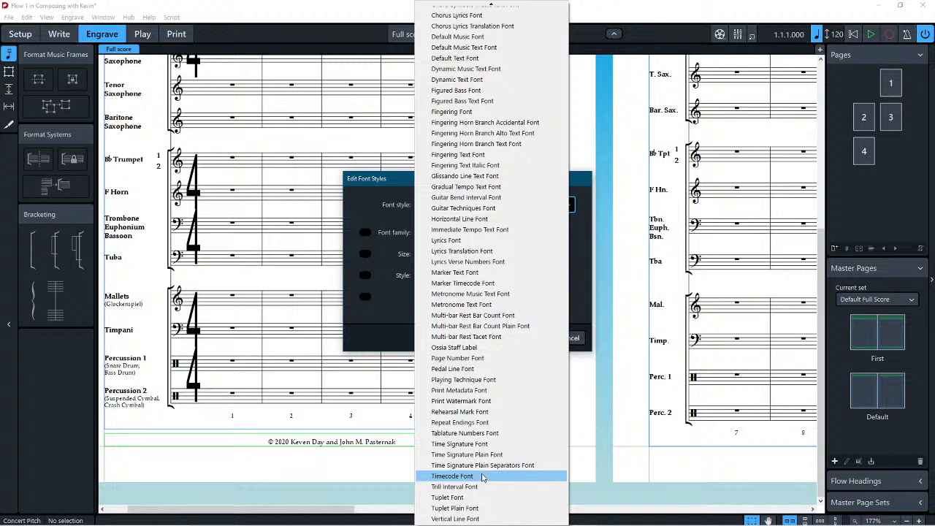
left_click(505, 444)
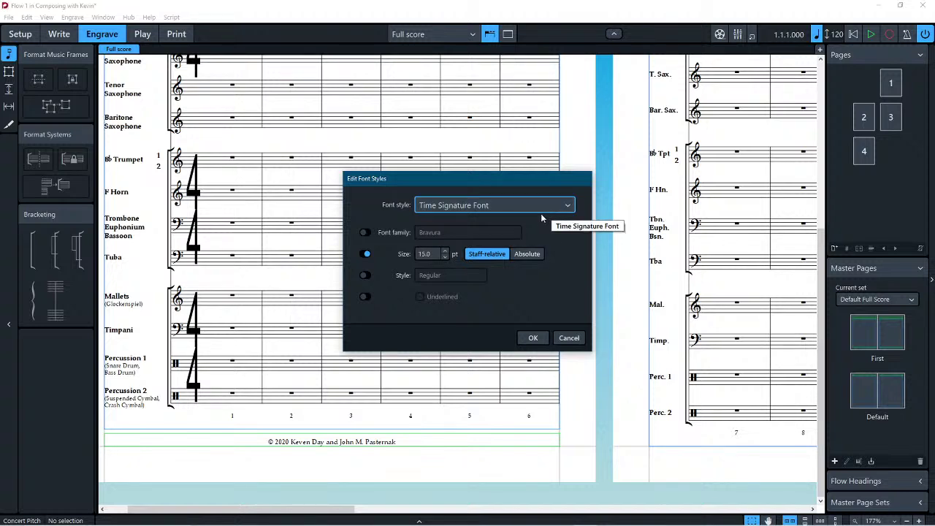
left_click(573, 338)
Step: Check Flow 1's notation options in Write mode for a time signature category, and close them
left_click(57, 34)
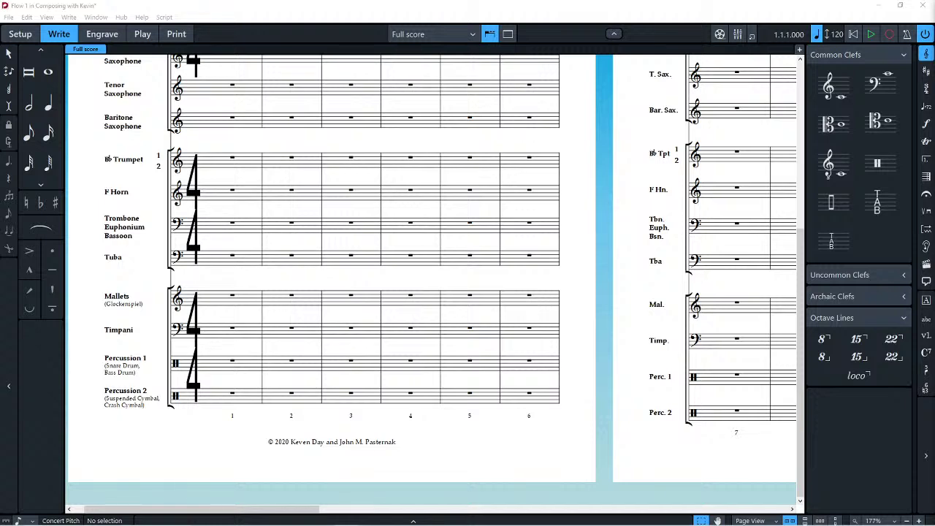
left_click(68, 16)
left_click(284, 6)
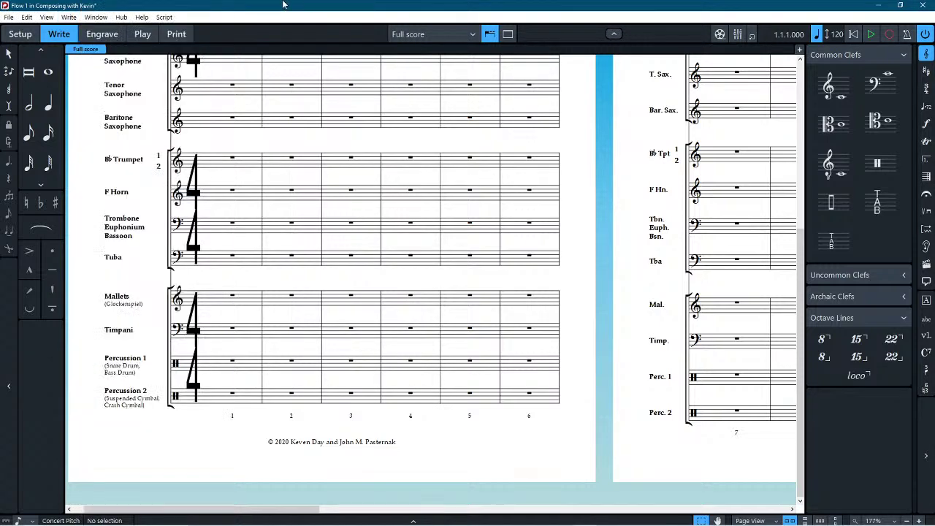
left_click(66, 17)
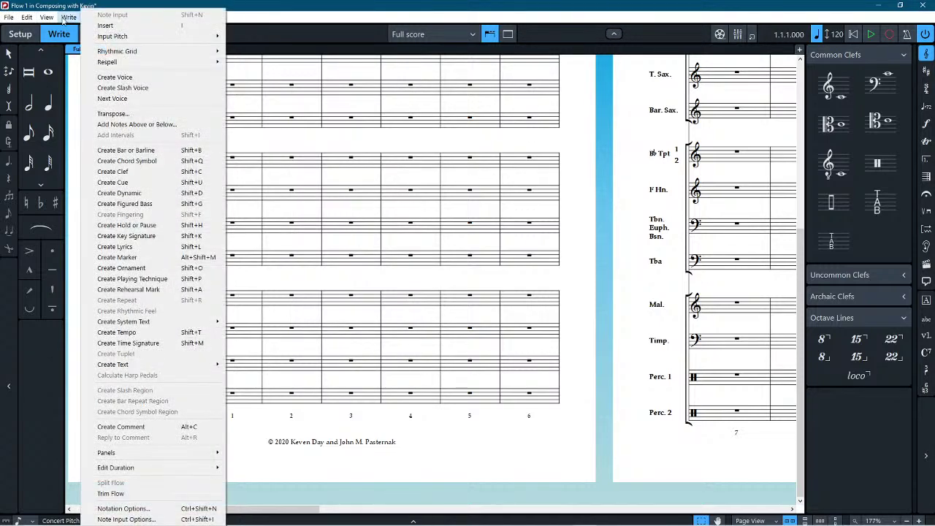
left_click(146, 508)
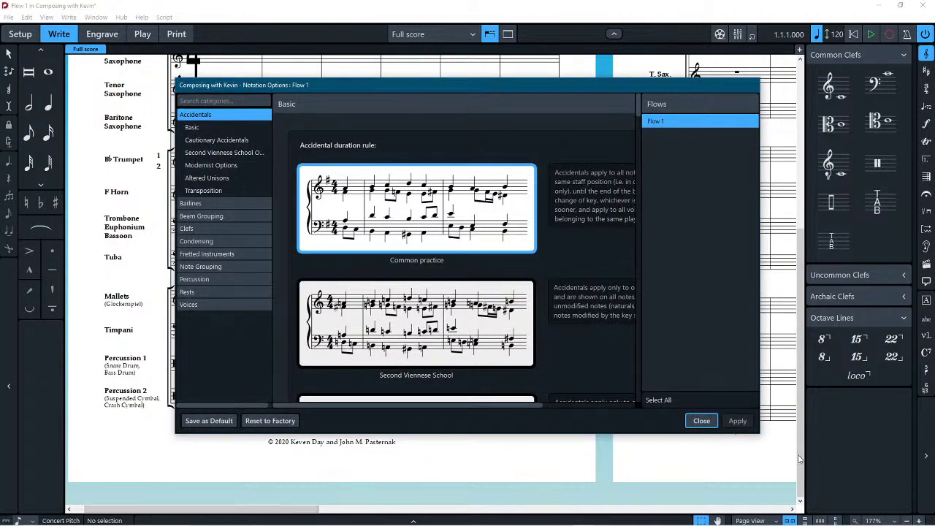
left_click(702, 421)
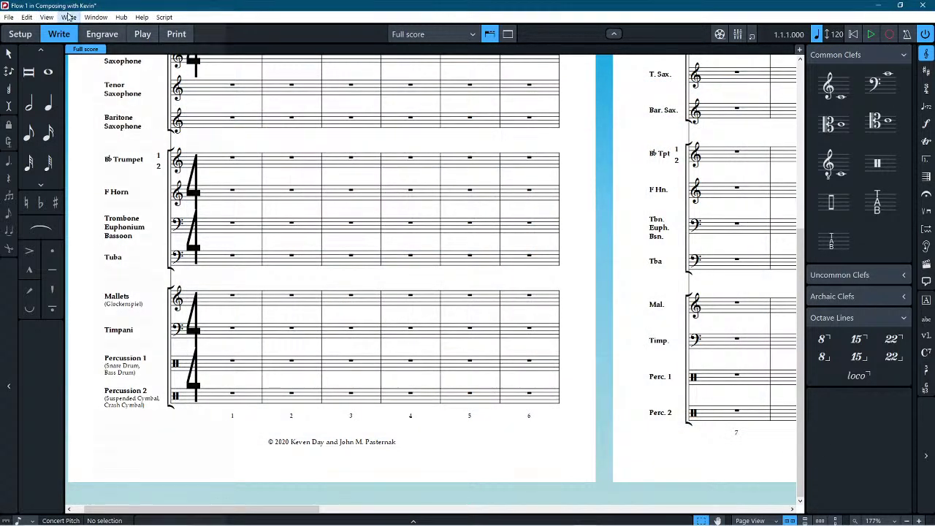
left_click(68, 17)
left_click(69, 15)
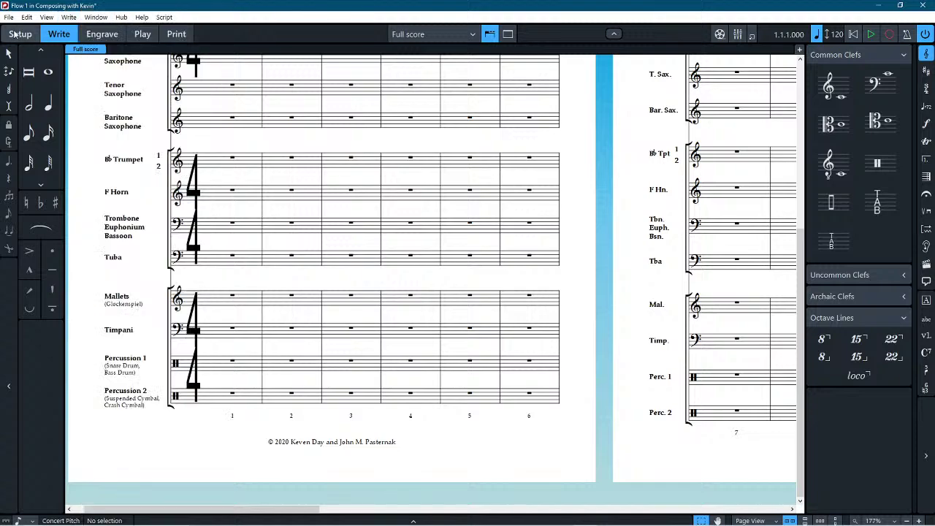
Step: Examine the full score's time signature position, size and design settings in the Setup mode layout options
left_click(20, 33)
left_click(69, 16)
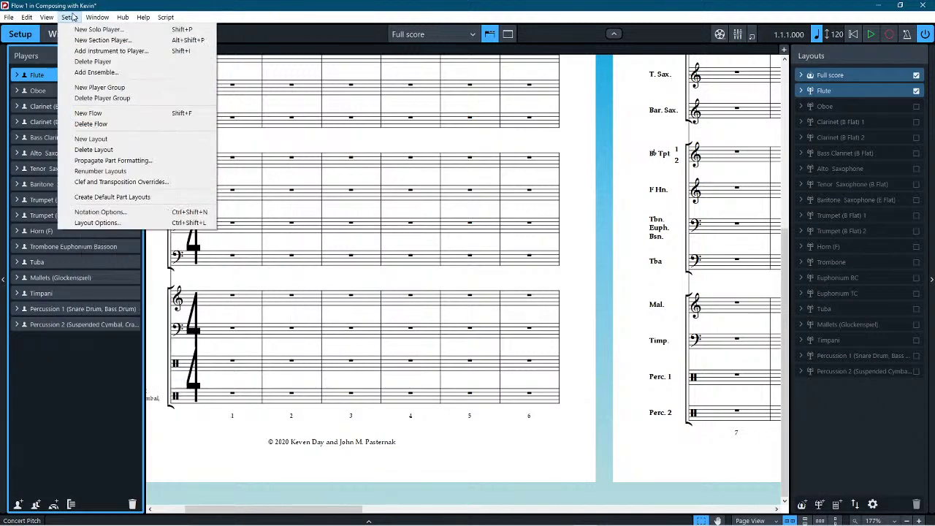
left_click(104, 223)
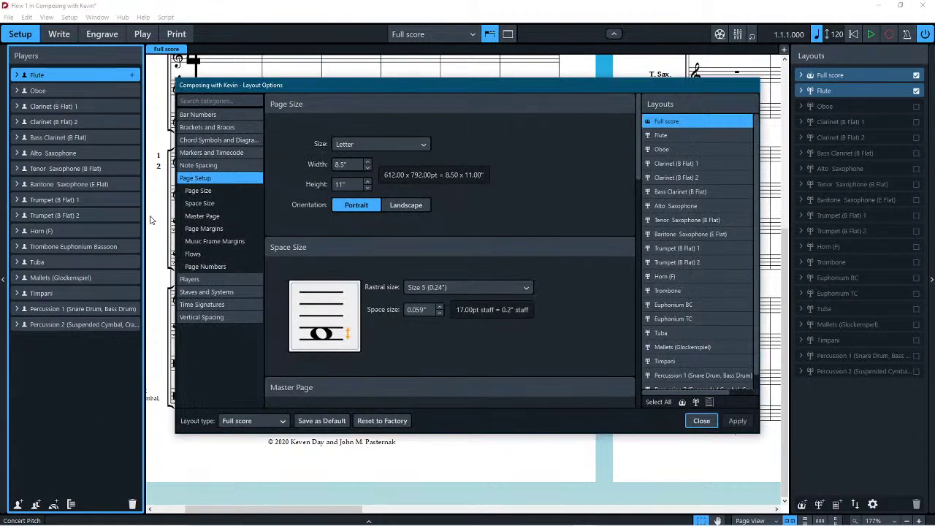
left_click(216, 304)
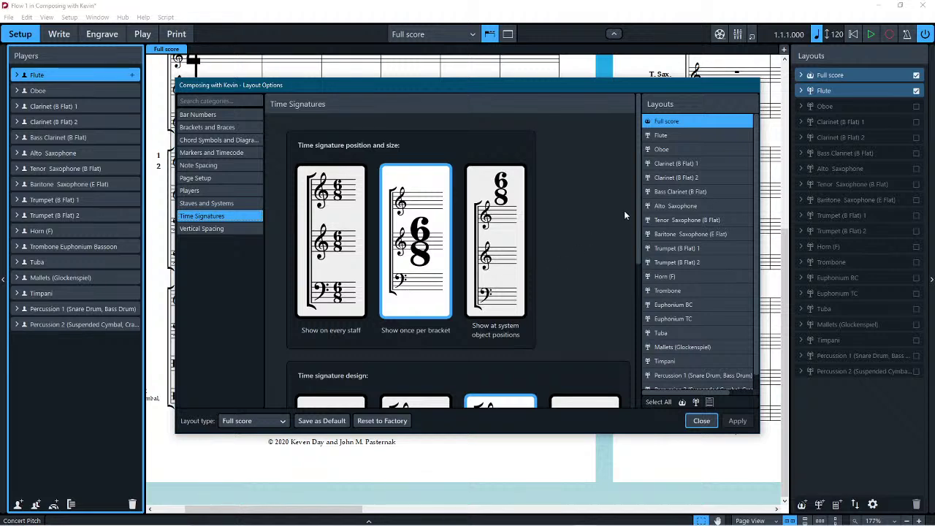
scroll(623, 210, "down", 5)
scroll(622, 210, "down", 2)
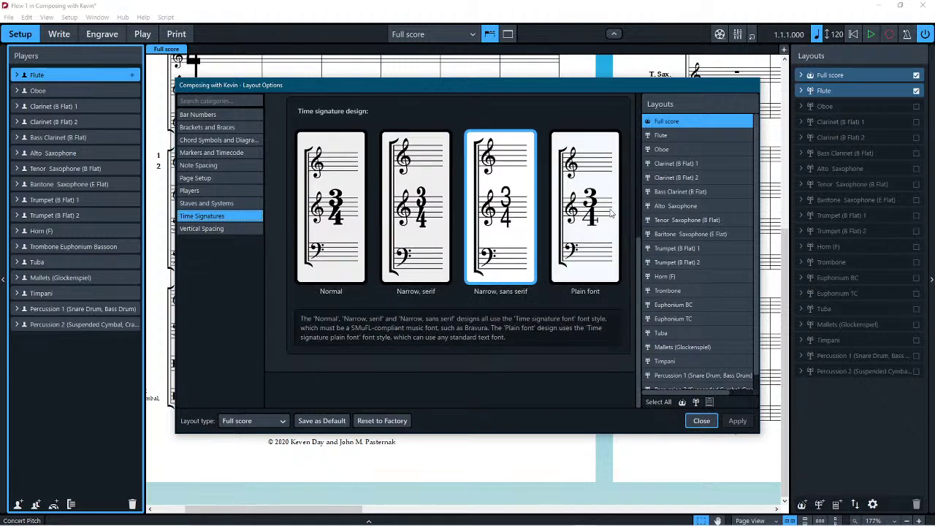
scroll(568, 235, "up", 5)
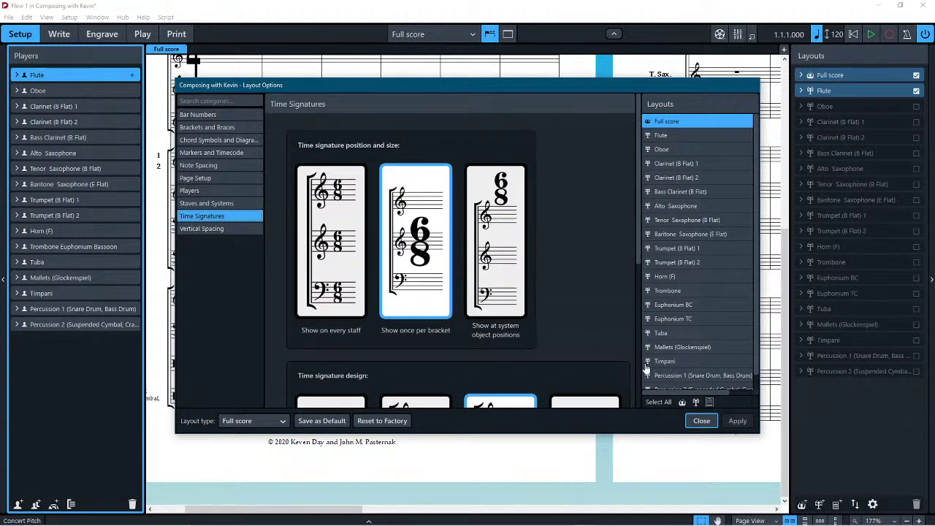
left_click(701, 420)
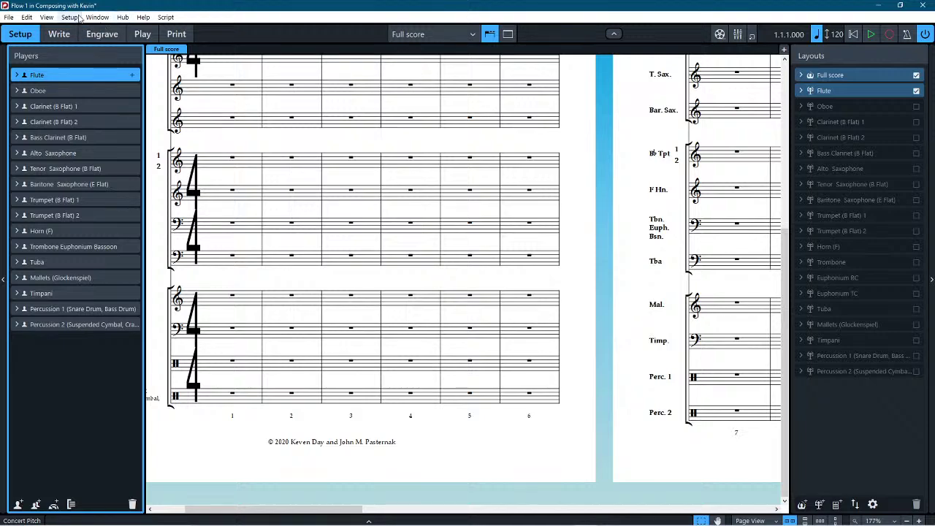
left_click(69, 16)
mouse_move(97, 17)
left_click(119, 5)
Step: In the engraving options for time signatures, set the numerator-denominator gap for large time signatures to 1/4 space and apply it
left_click(103, 33)
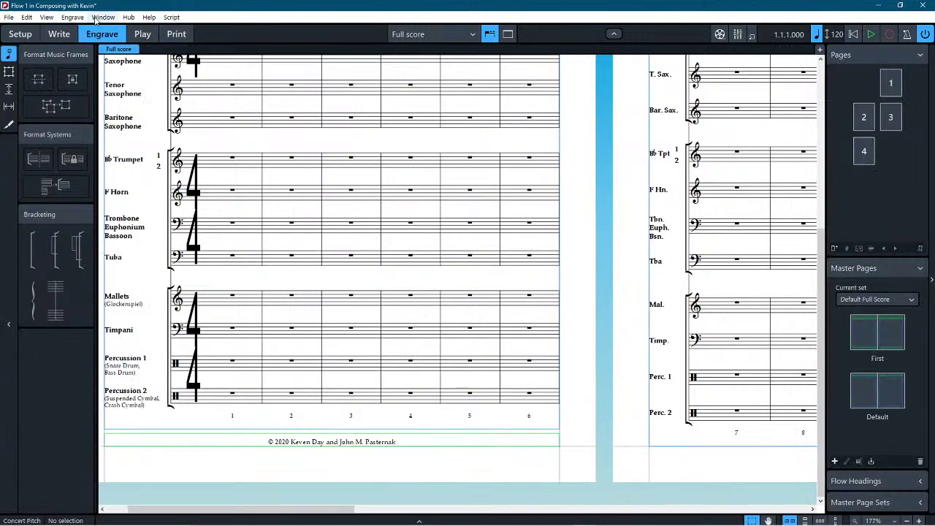
left_click(72, 17)
left_click(135, 286)
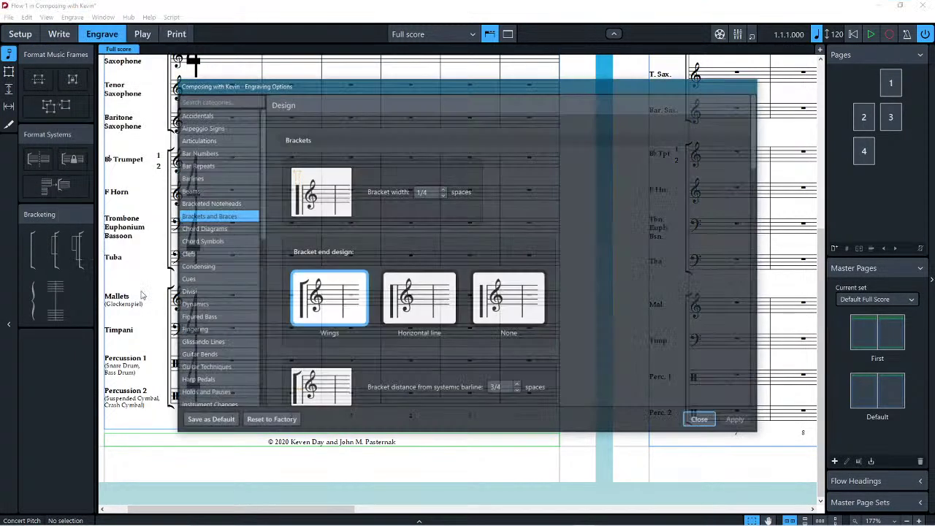
scroll(219, 351, "down", 8)
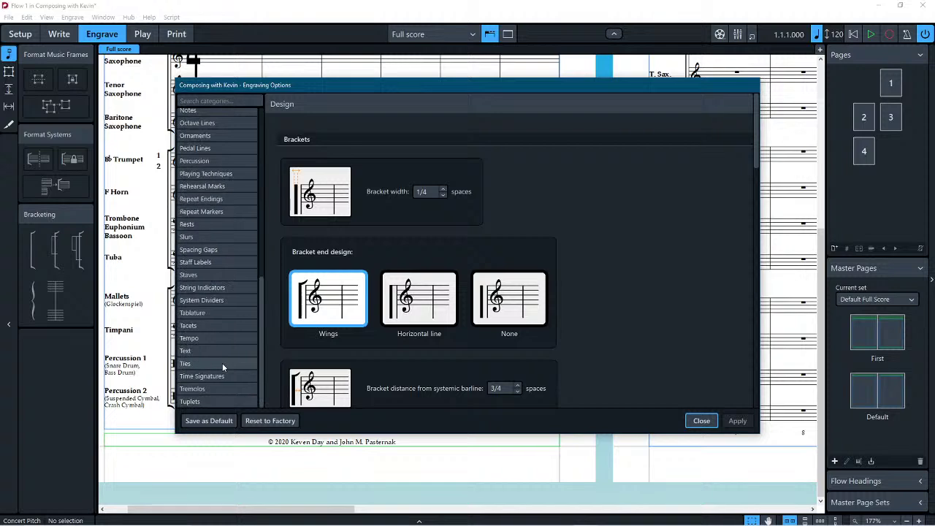
left_click(203, 376)
scroll(461, 290, "down", 6)
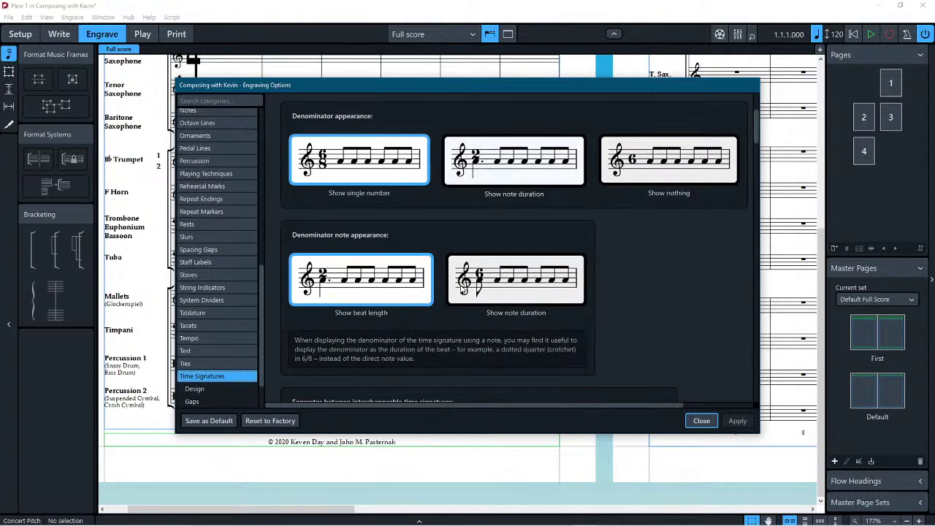
scroll(461, 290, "down", 10)
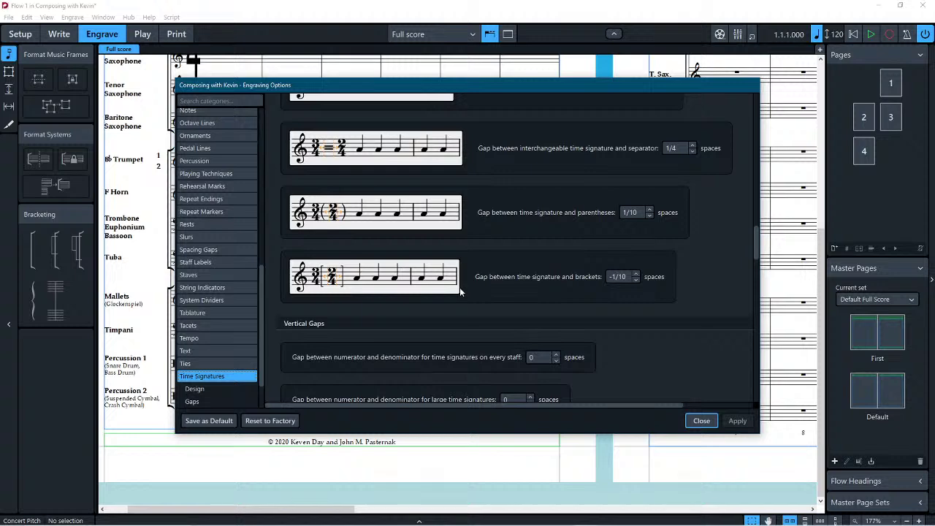
scroll(459, 288, "down", 5)
scroll(459, 289, "up", 2)
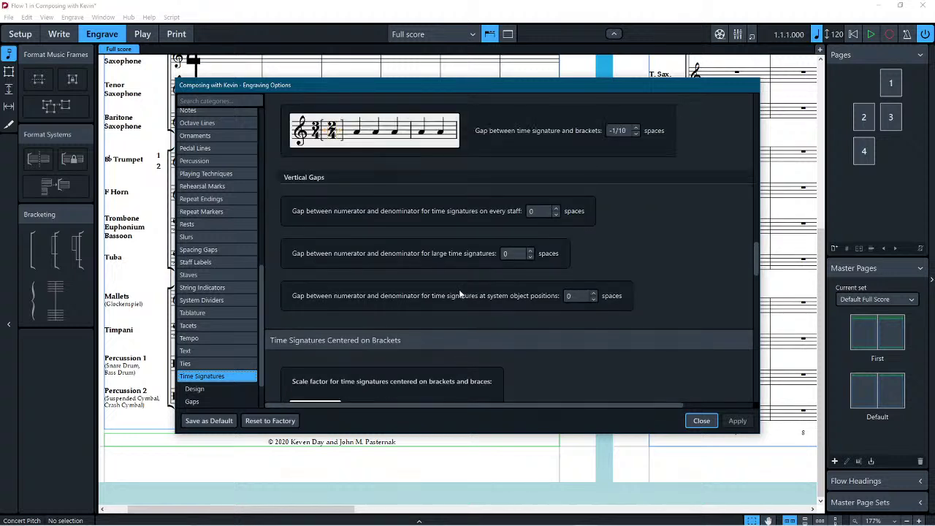
left_click(530, 250)
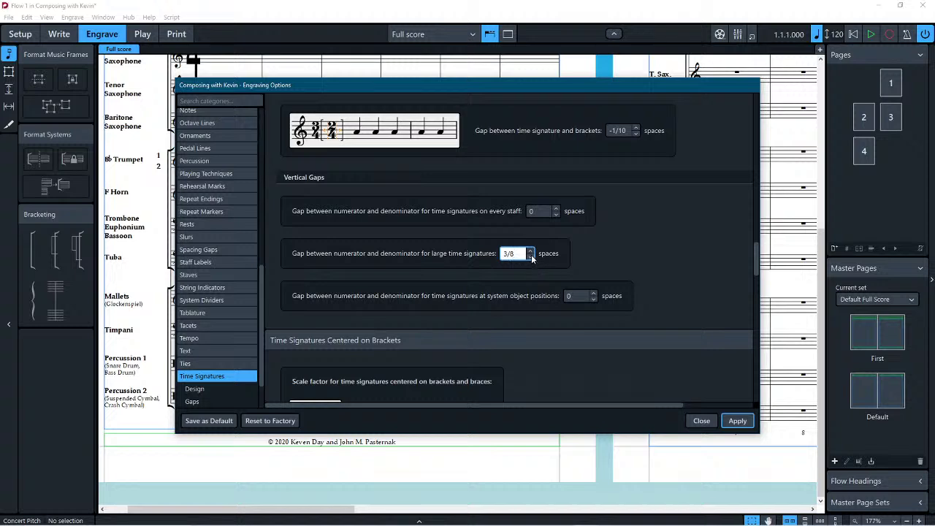
left_click(737, 420)
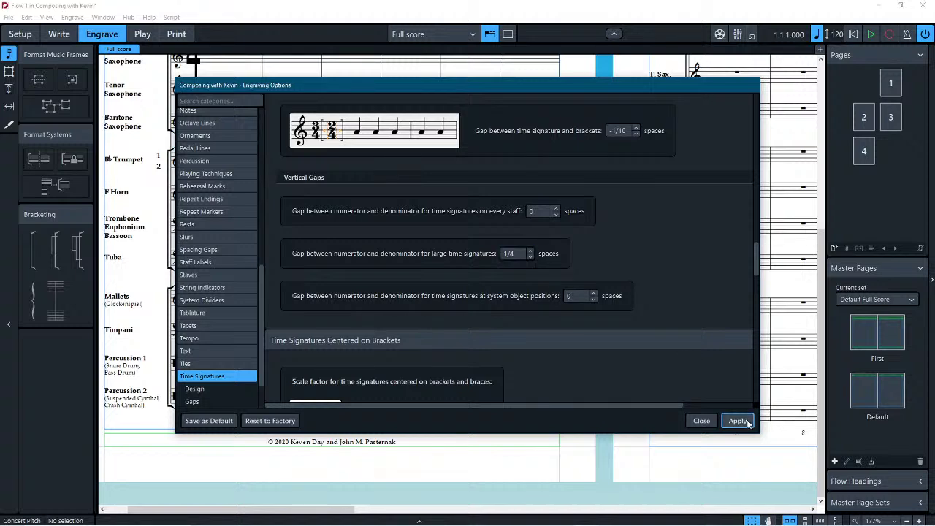
Step: Reduce the numerator-denominator gap for large time signatures to 1/8 space, apply it, and close the engraving options
left_click_drag(474, 89, 566, 92)
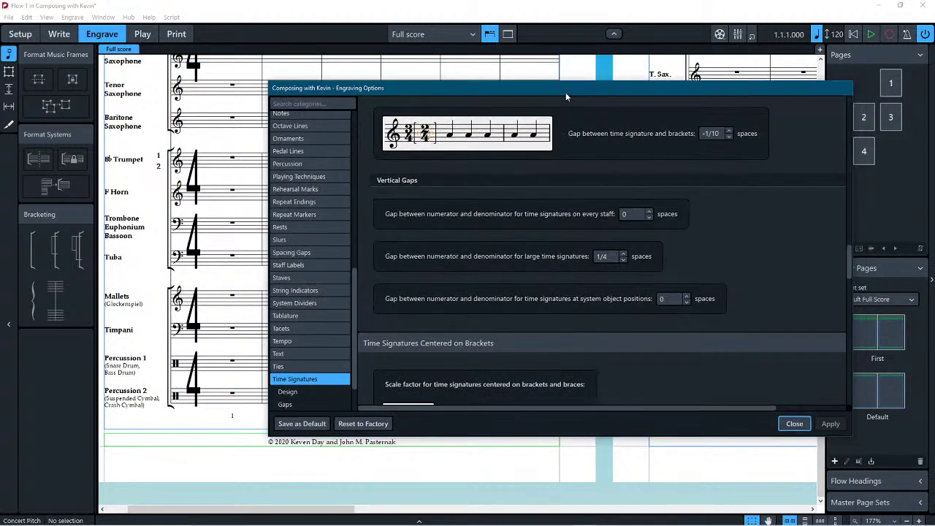
left_click(623, 259)
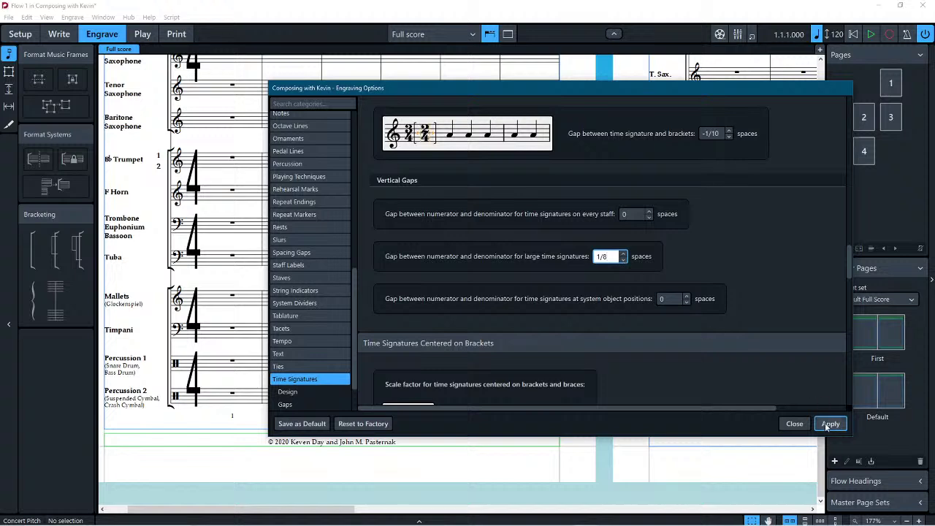
left_click(828, 425)
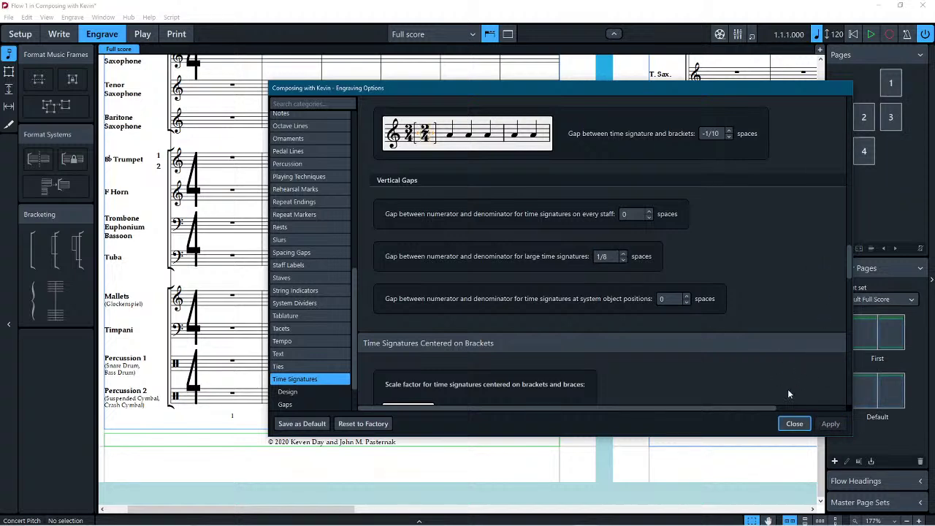
left_click(794, 424)
scroll(419, 413, "up", 5)
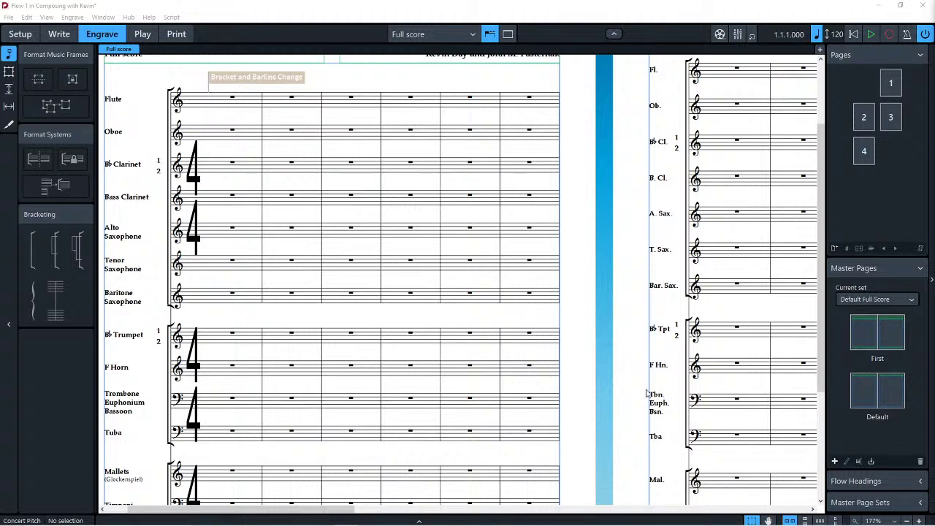
Step: Switch to Write mode and show the full score in galley view
left_click(61, 36)
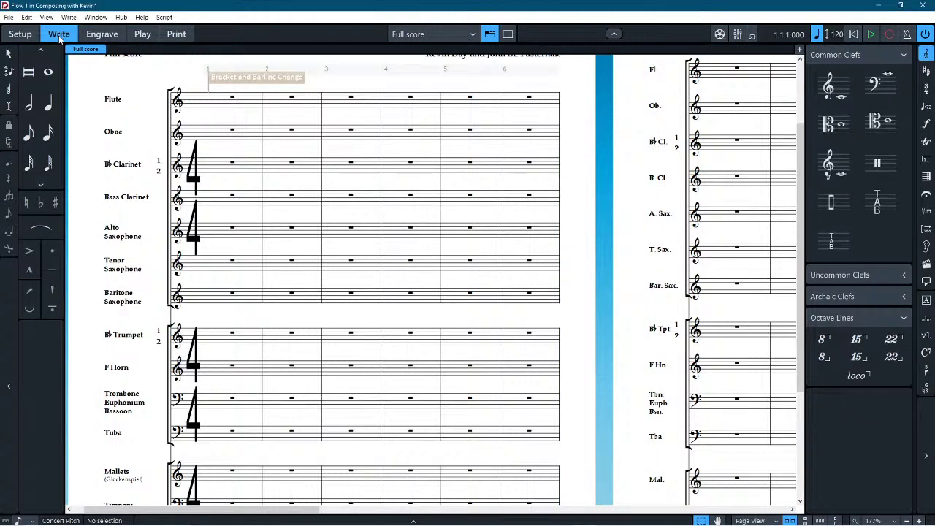
left_click(760, 520)
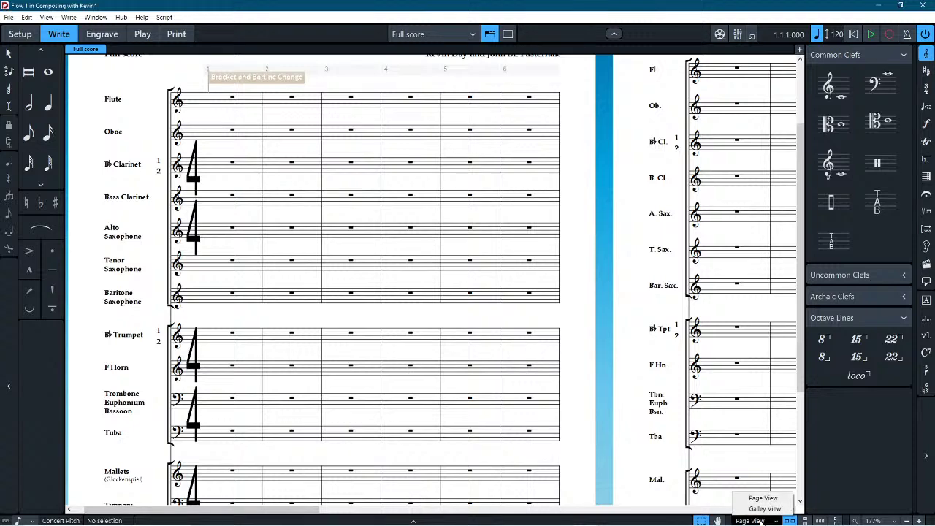
left_click(763, 509)
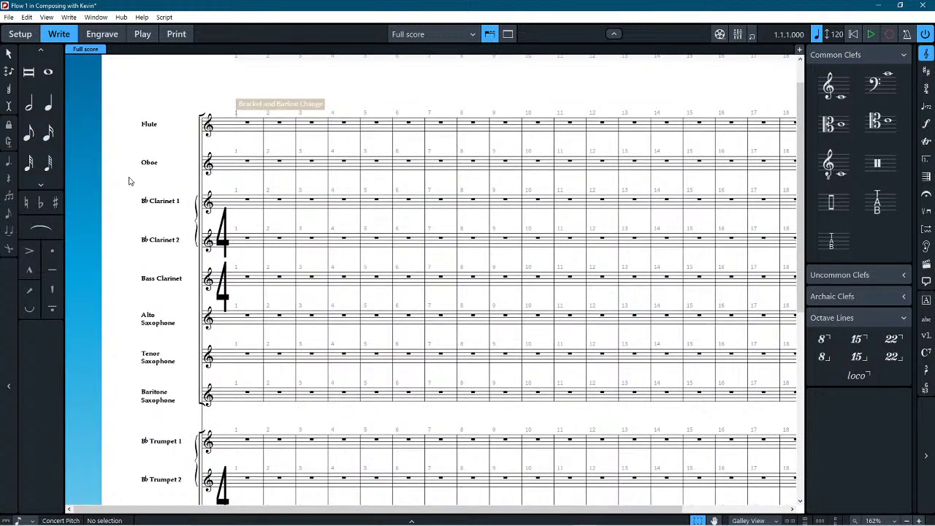
Step: Enter scattered quarter notes in the first four bars of the B♭ Clarinet 1 and B♭ Clarinet 2 staves
key("6")
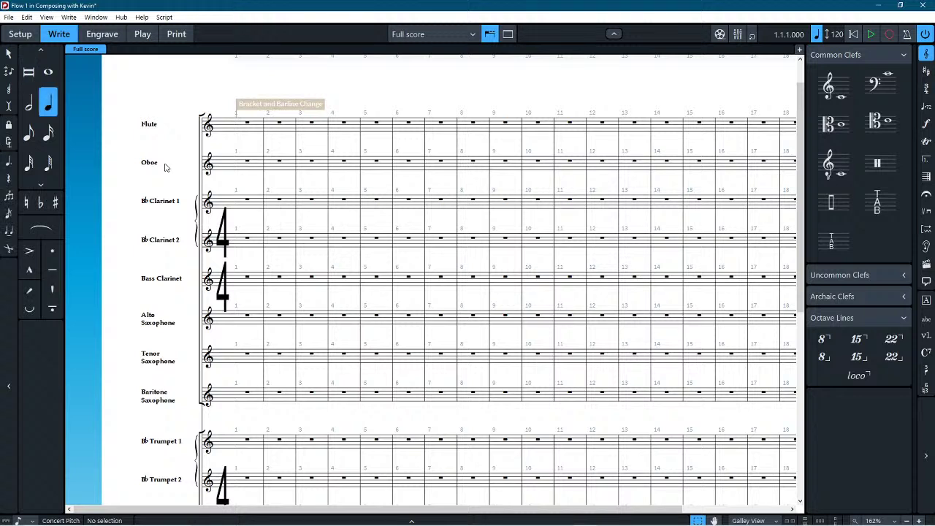
left_click(241, 206)
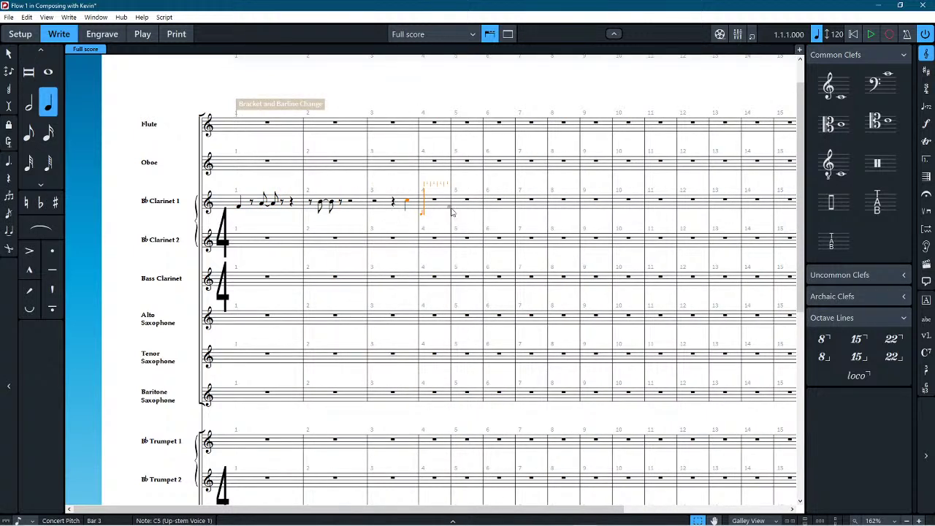
left_click(246, 246)
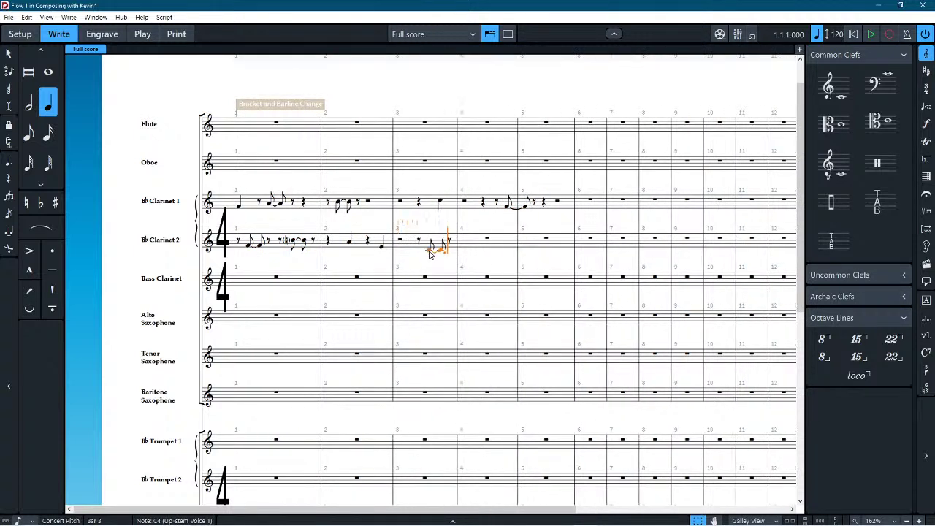
Step: Check the condensed B♭ Clarinet staff in page view, and return the full score to galley view
left_click(767, 520)
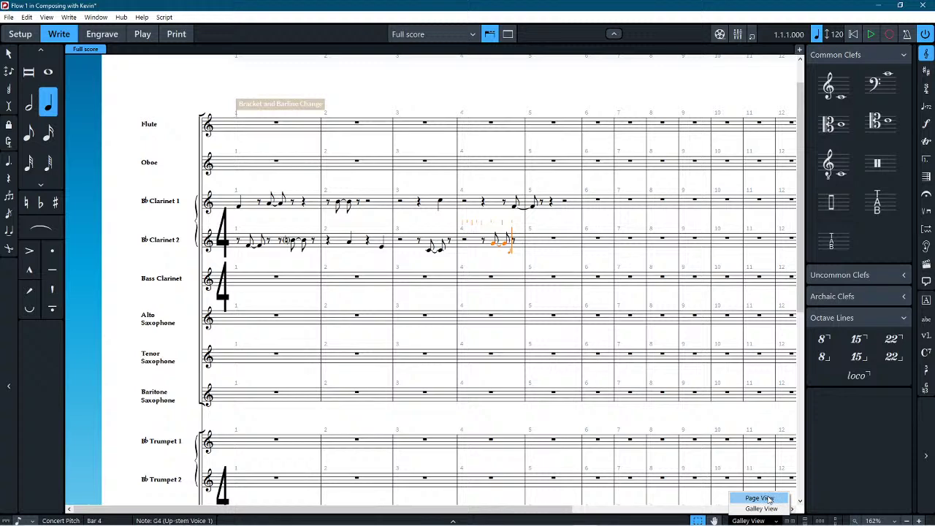
left_click(760, 498)
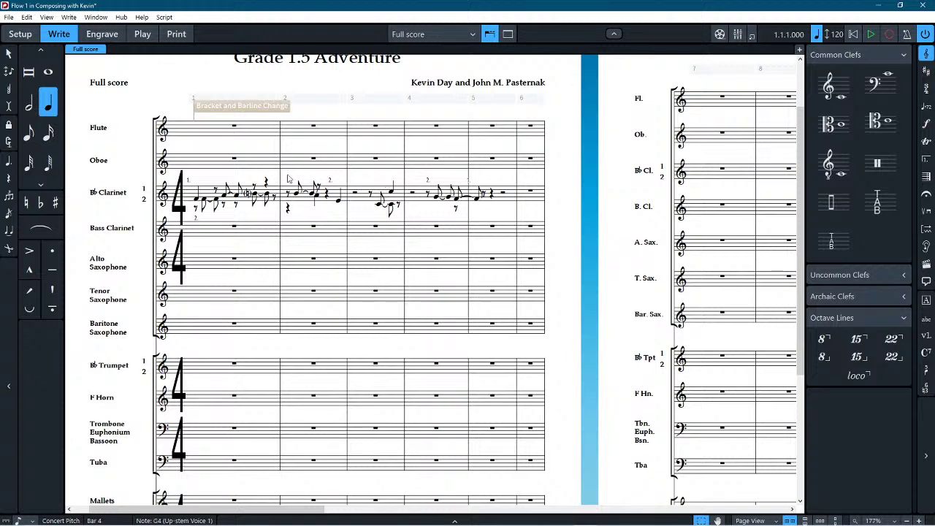
key("Escape")
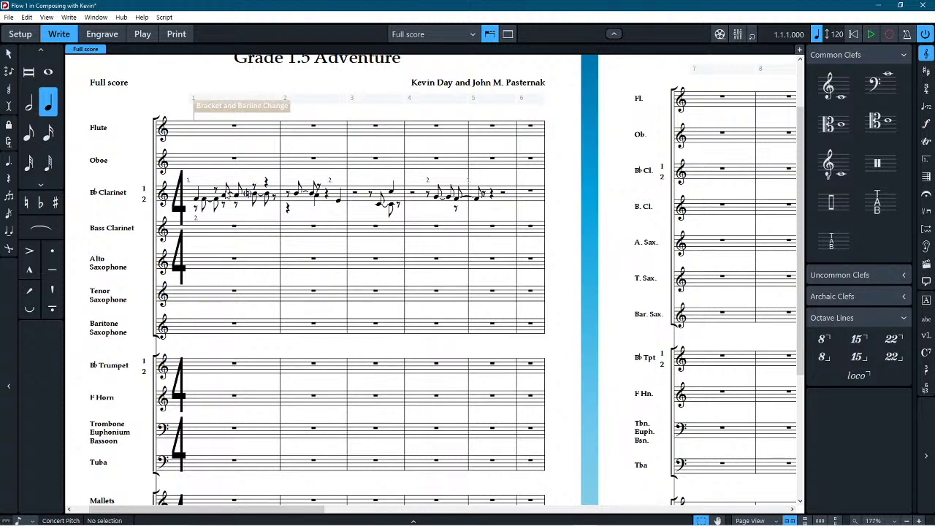
left_click(752, 520)
left_click(760, 511)
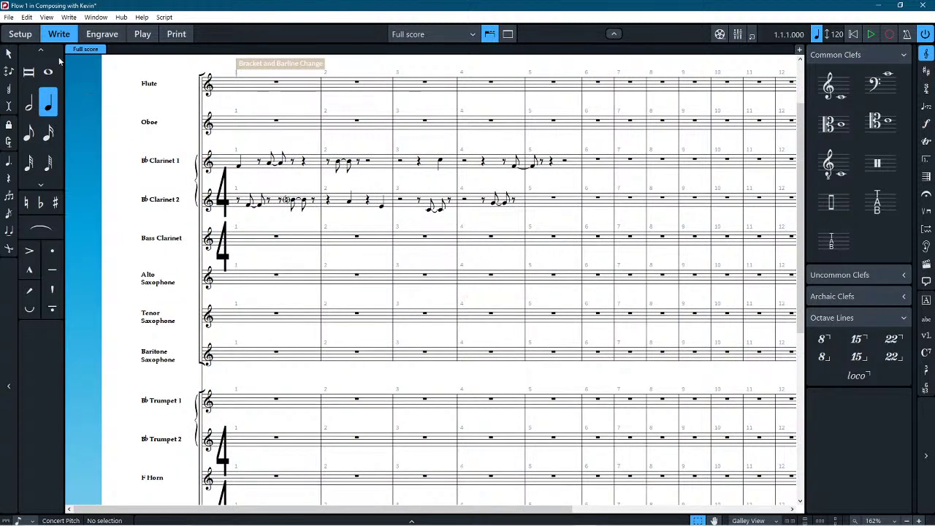
Step: Delete all the sample notes from the B♭ Clarinet 1 and B♭ Clarinet 2 staves
left_click(10, 59)
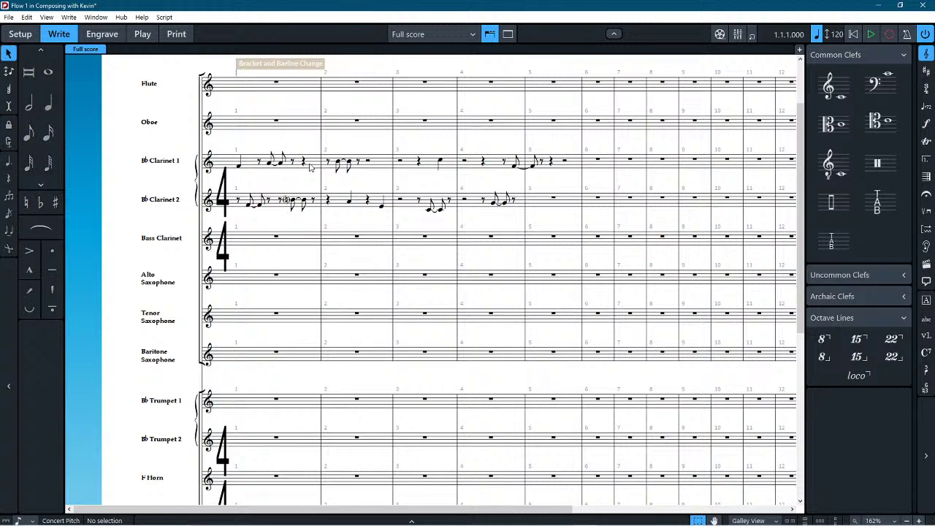
left_click(314, 166)
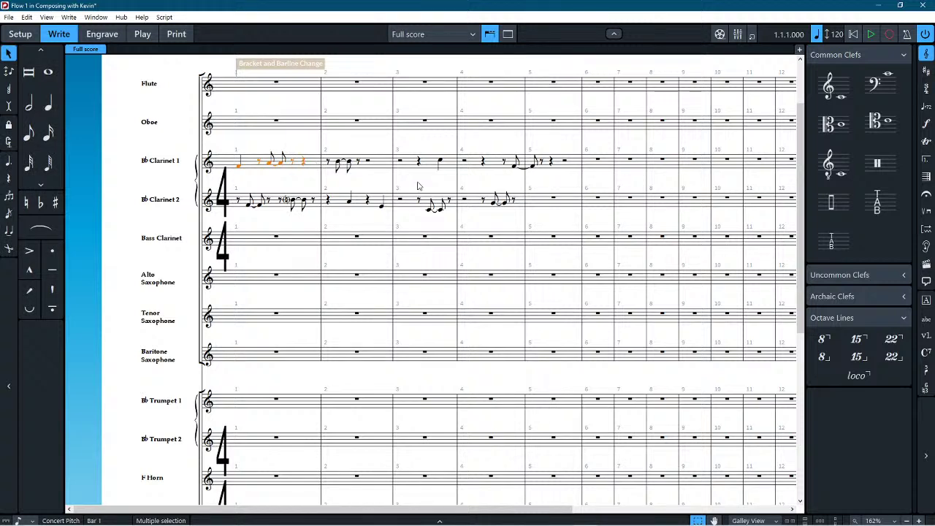
left_click(552, 202, "shift")
key("Delete")
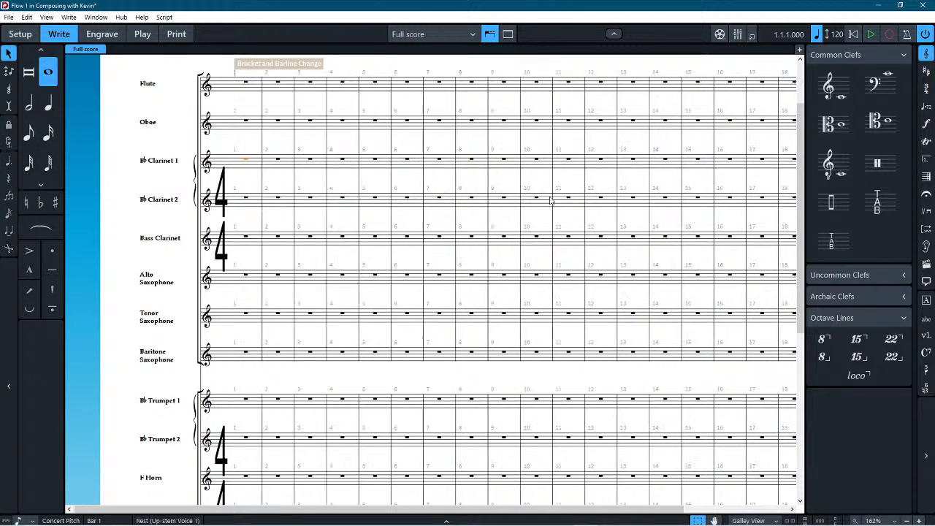
Step: Switch the full score to page view and display its first page
left_click(762, 521)
left_click(756, 509)
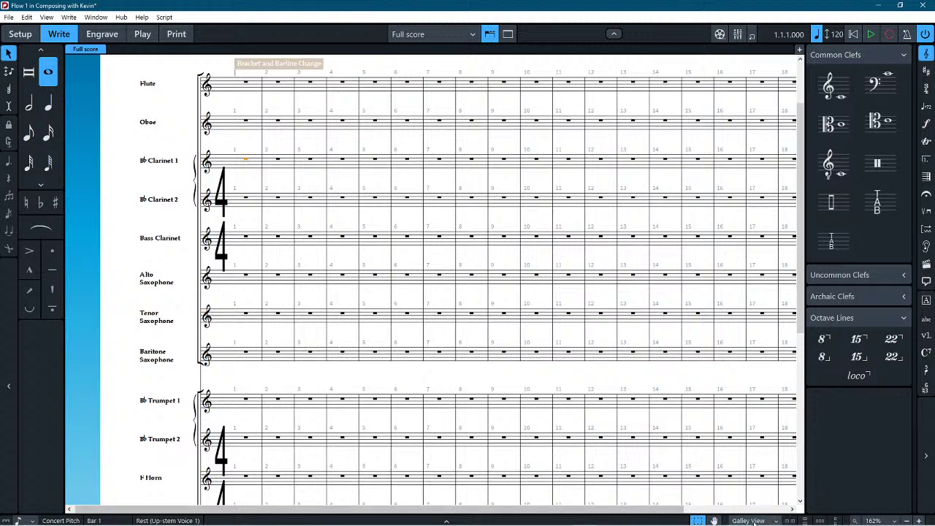
left_click(754, 521)
left_click(755, 496)
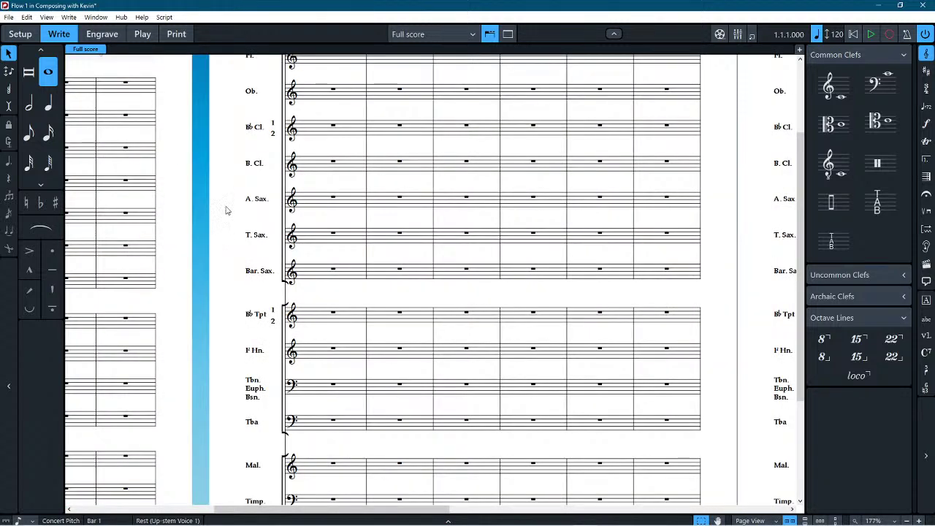
left_click_drag(224, 220, 661, 234)
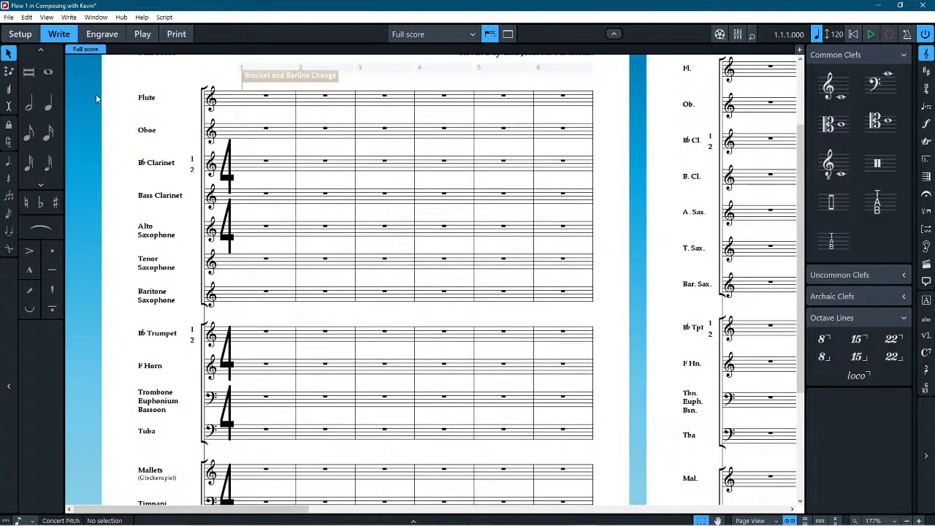
Step: Enter two half notes, G4 and A4, in bar 1 of the Oboe staff
left_click(28, 104)
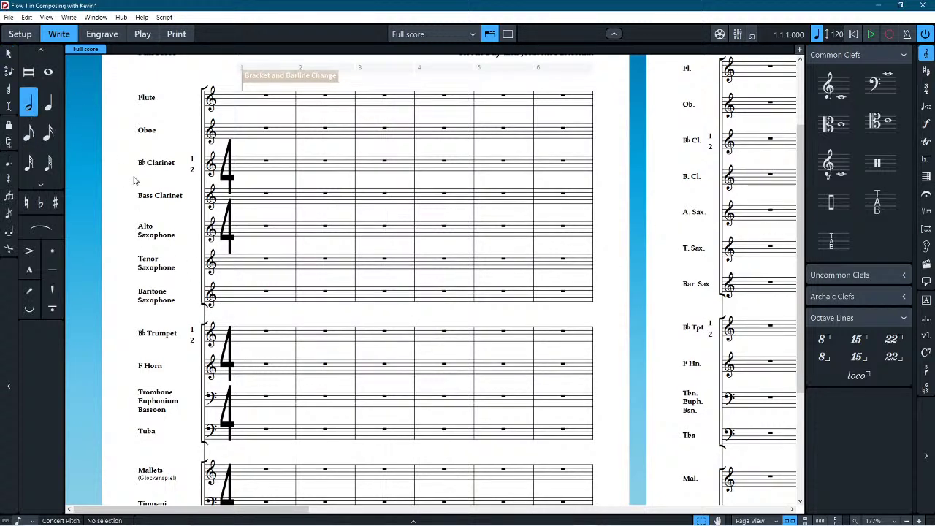
left_click(244, 135)
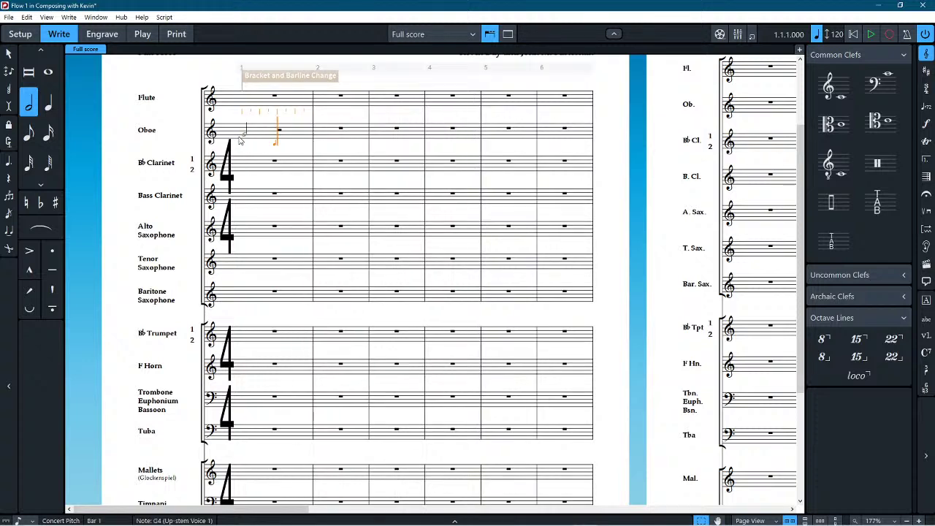
left_click(278, 132)
Step: Slur the two half notes in the Oboe's first bar
left_click(9, 230)
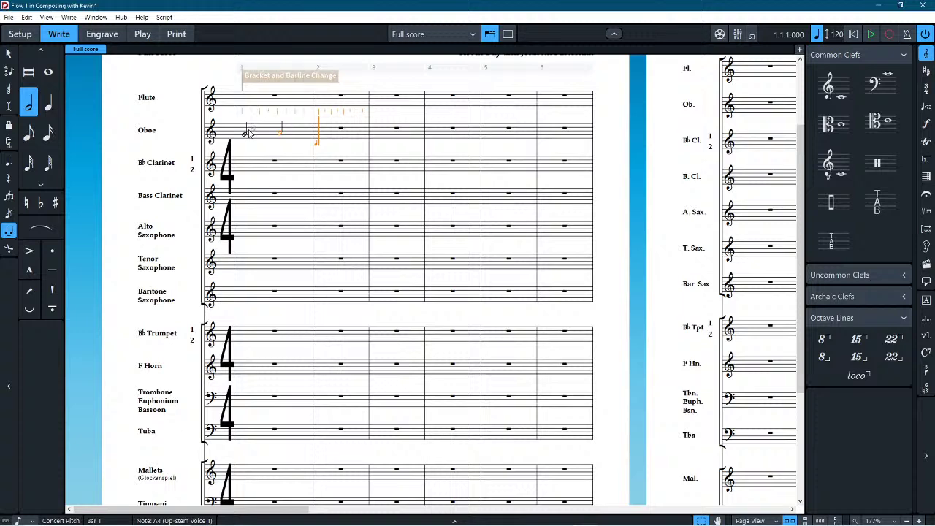
key("t")
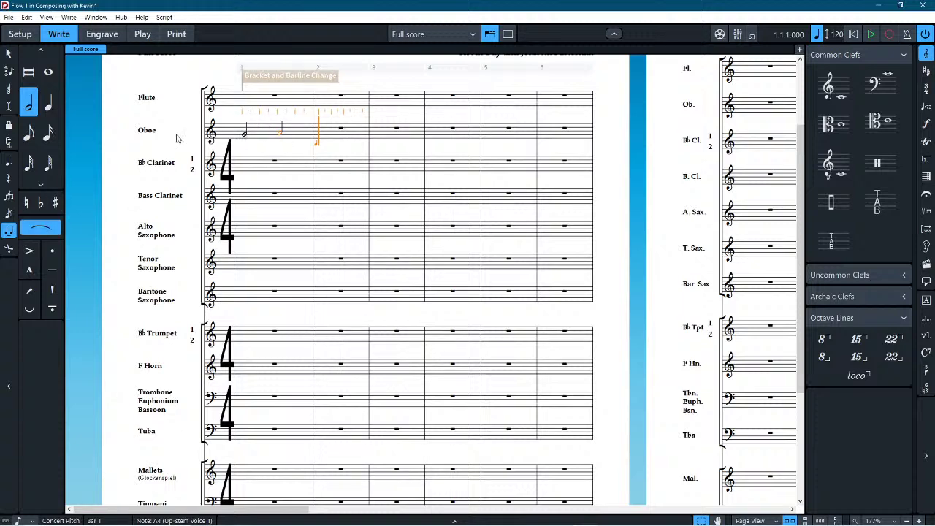
left_click(8, 53)
left_click(243, 137)
left_click(48, 227)
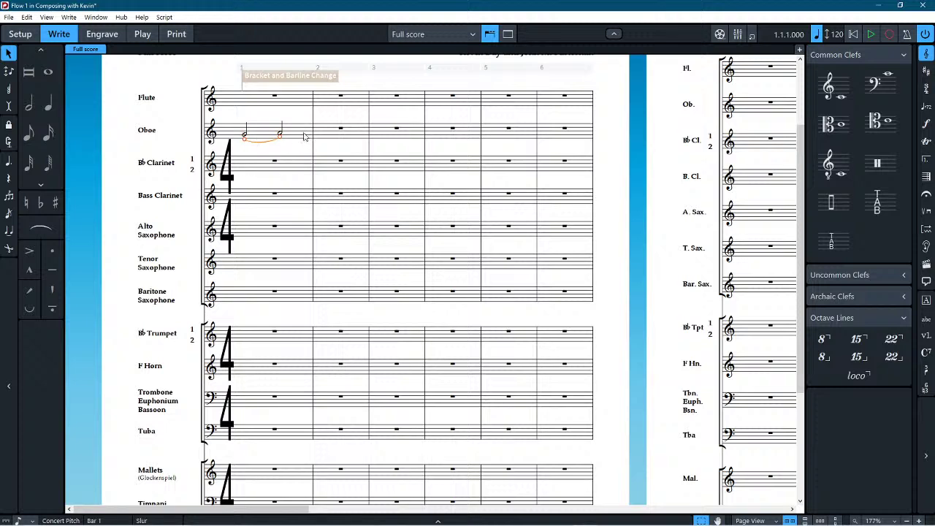
left_click(335, 144)
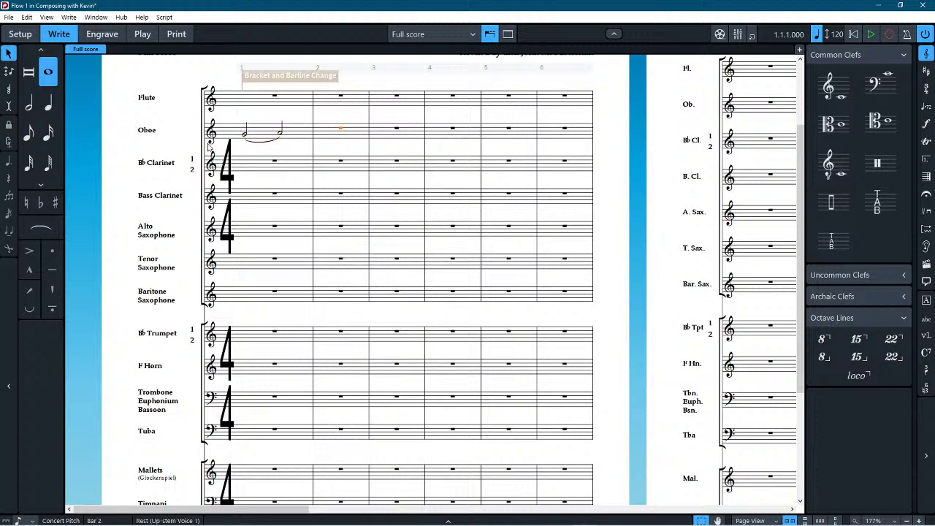
Step: Delete the slur and both half notes from the Oboe's first bar
left_click(275, 144)
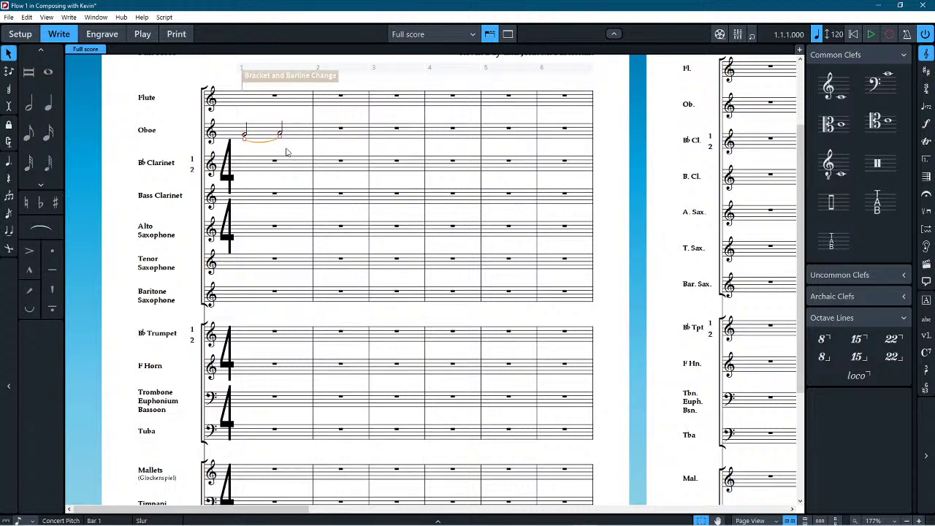
left_click(244, 136)
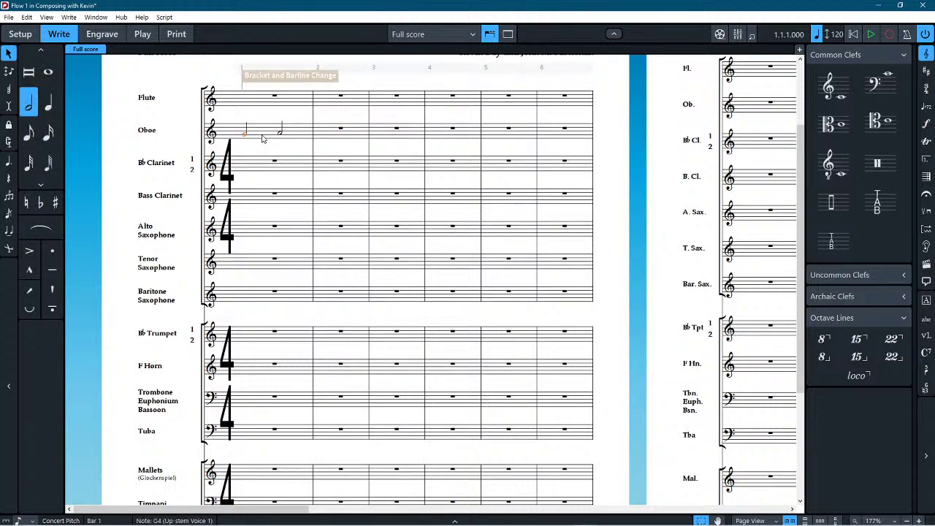
key("Delete")
key("Escape")
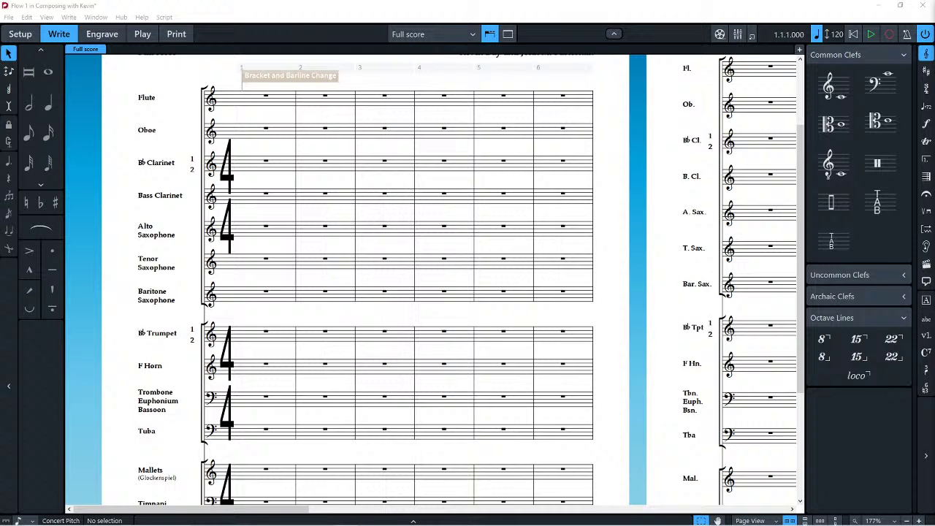
Step: Look over the emptied full score in galley view and switch back to page view
scroll(314, 183, "up", 2)
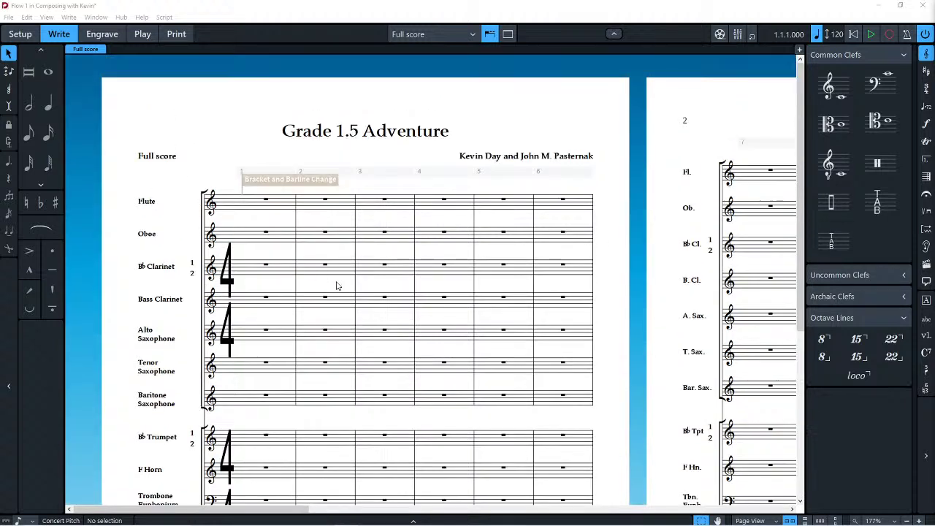
scroll(336, 286, "down", 3)
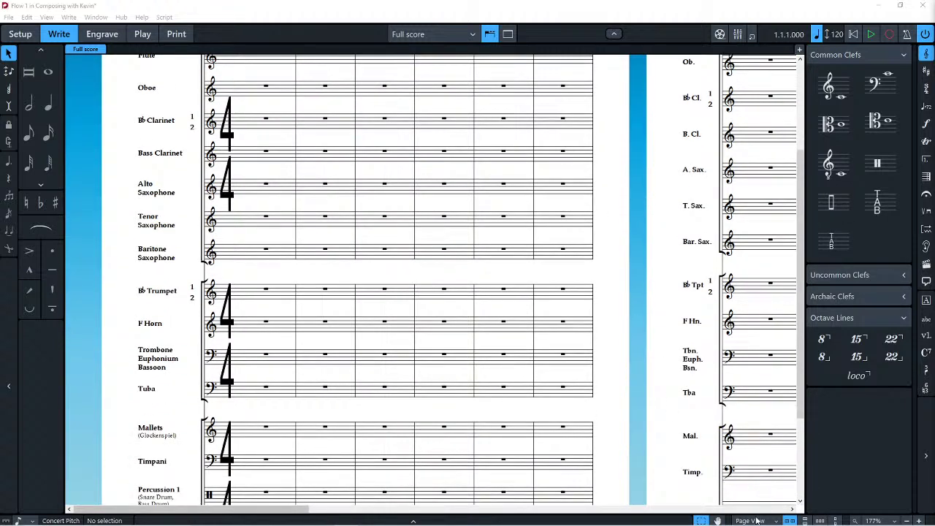
left_click(757, 520)
left_click(759, 508)
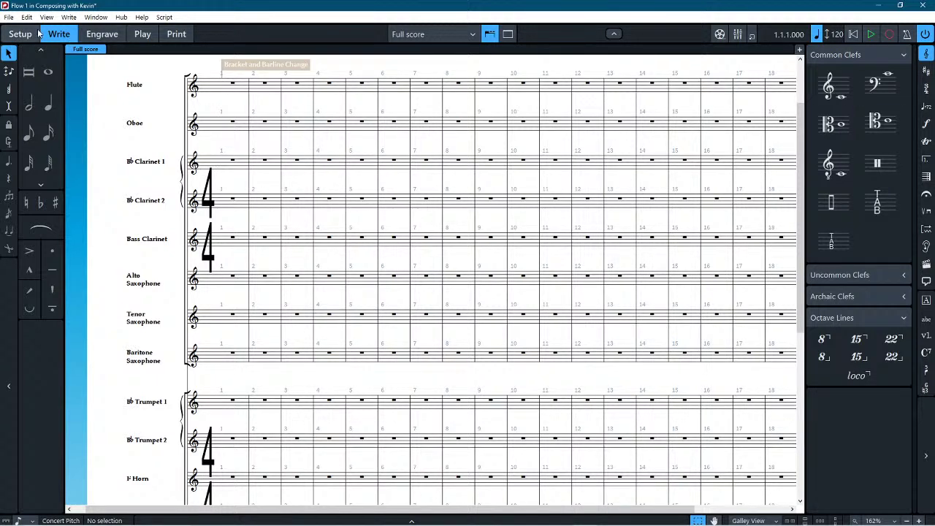
left_click(758, 520)
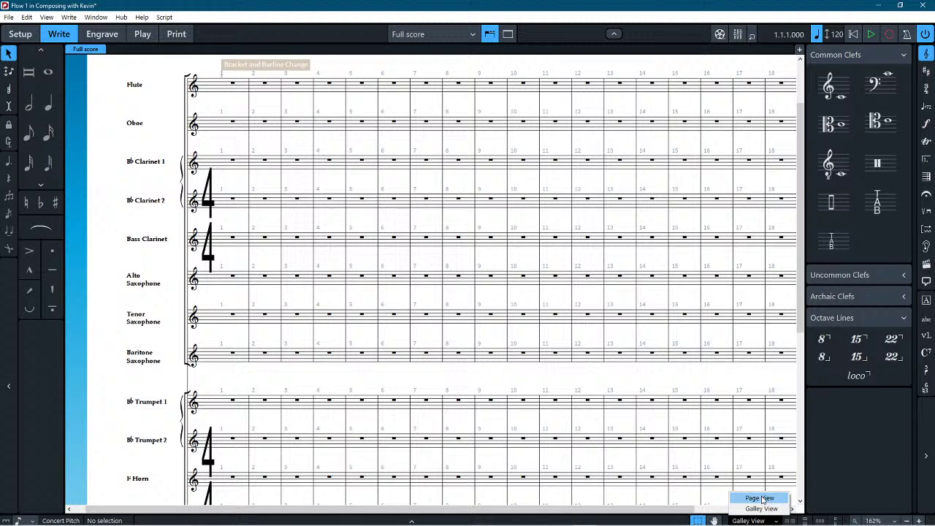
left_click(759, 499)
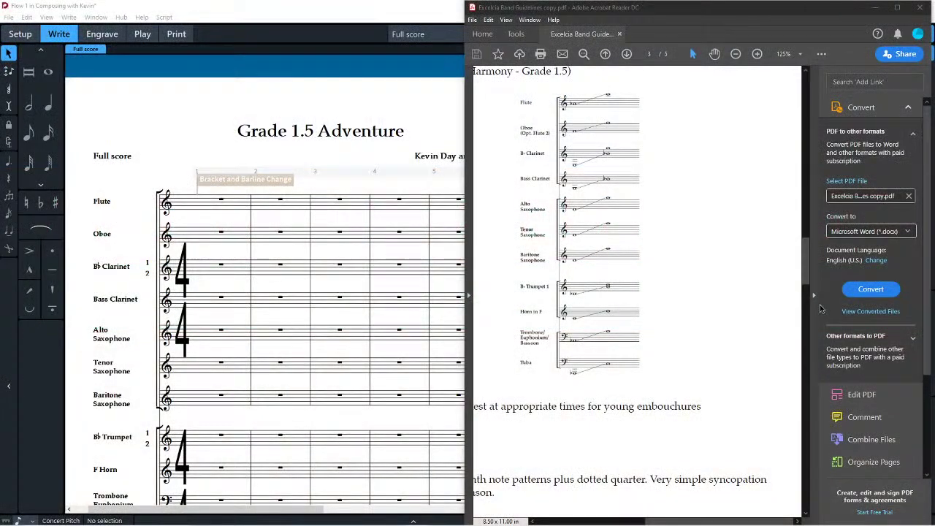
Step: In Adobe Acrobat Reader, collapse the tools pane and widen the window to review the Grade 1.5 band instrumentation and specifications
left_click(820, 305)
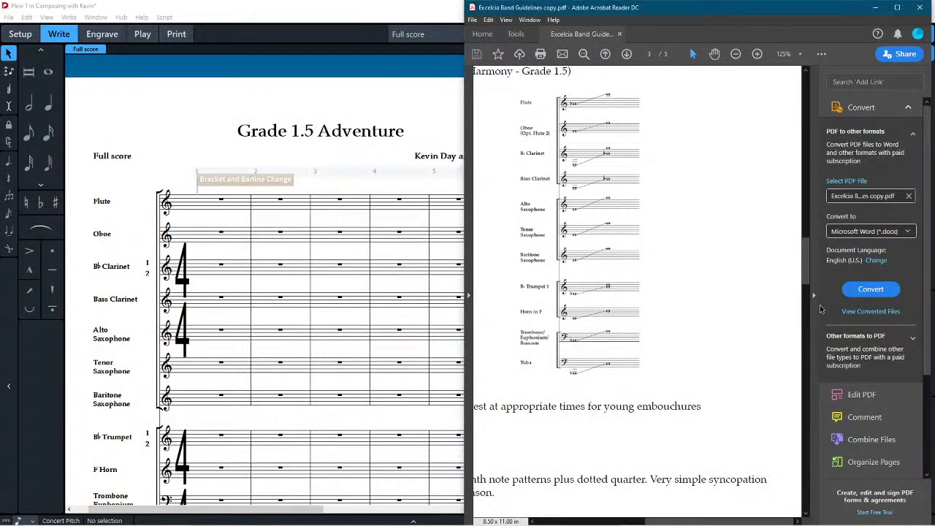
left_click(814, 295)
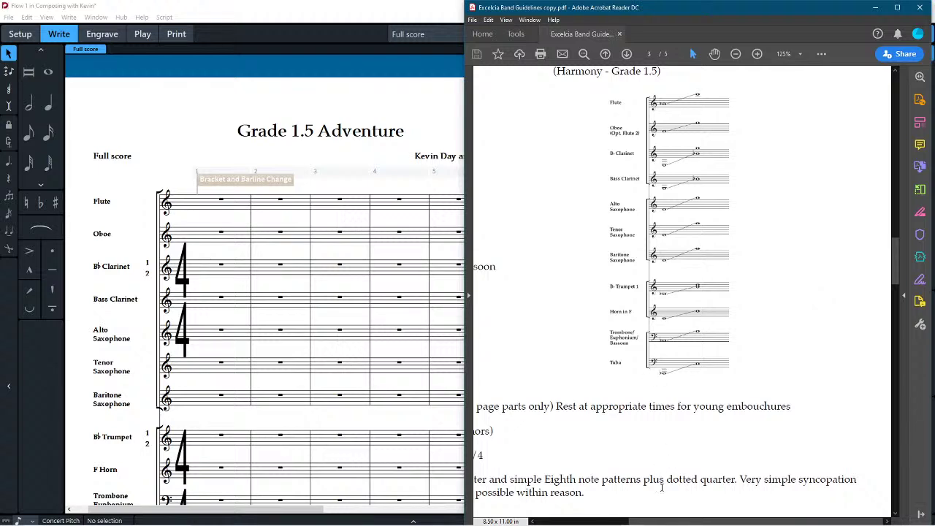
left_click_drag(668, 521, 573, 520)
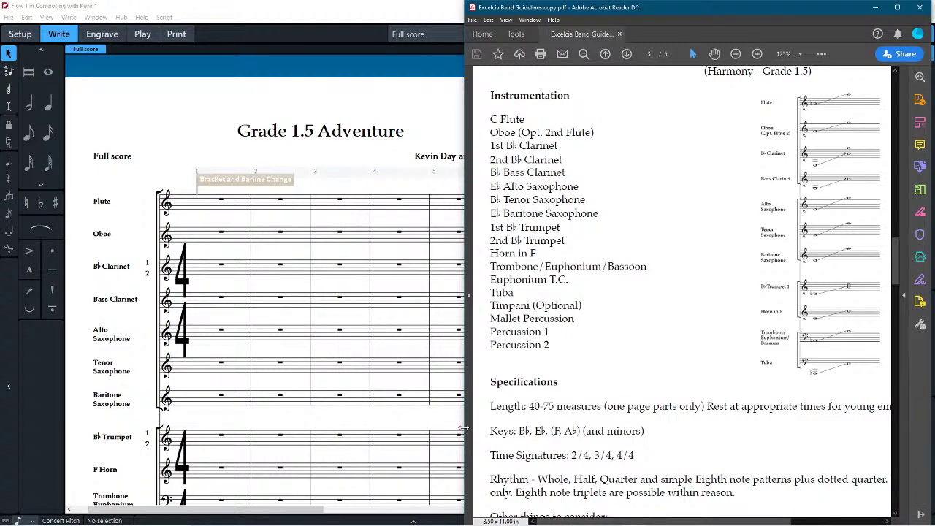
left_click_drag(466, 431, 73, 385)
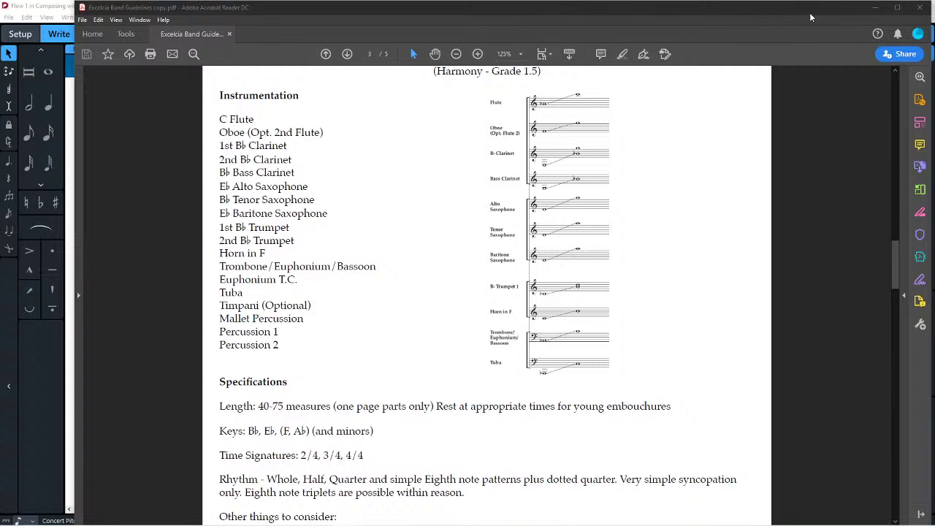
left_click_drag(552, 12, 933, 80)
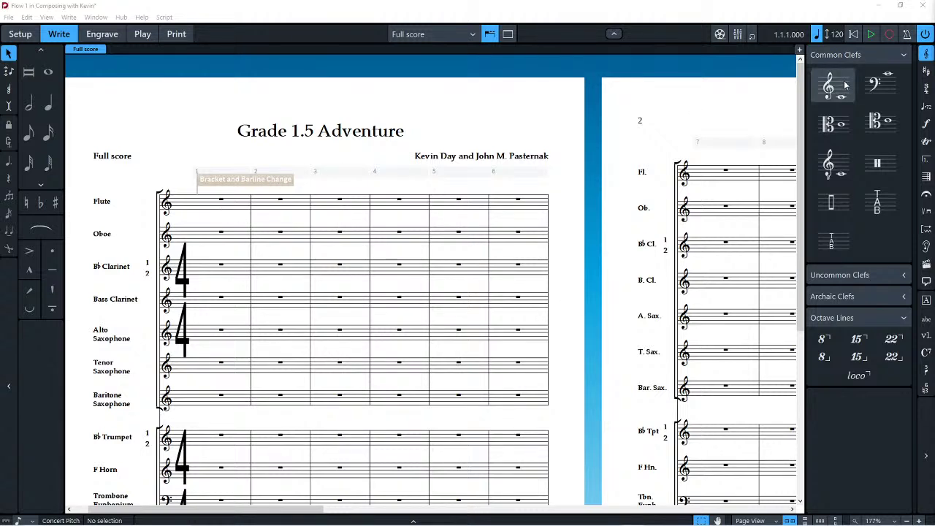
Step: Add an E flat major key signature at the start of the full score
left_click(925, 70)
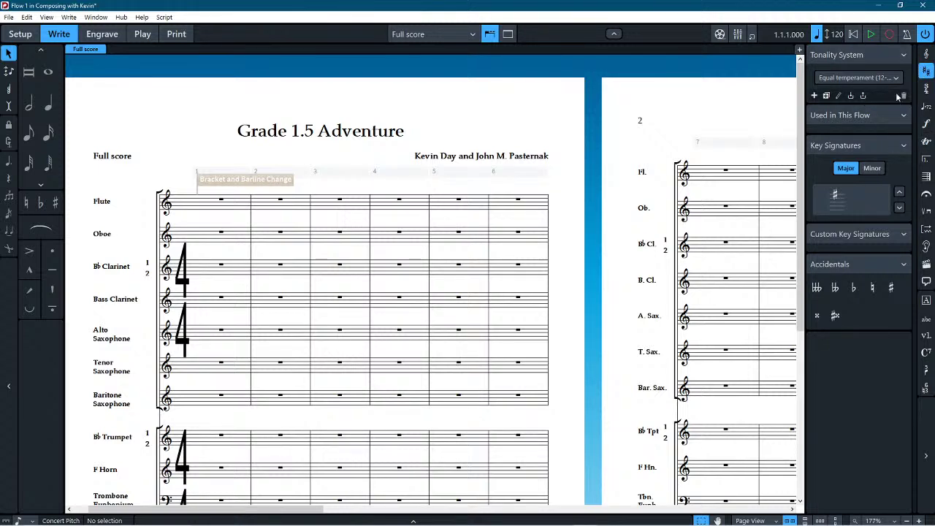
left_click(898, 208)
left_click(898, 208)
left_click(898, 208)
left_click(898, 208)
left_click(834, 198)
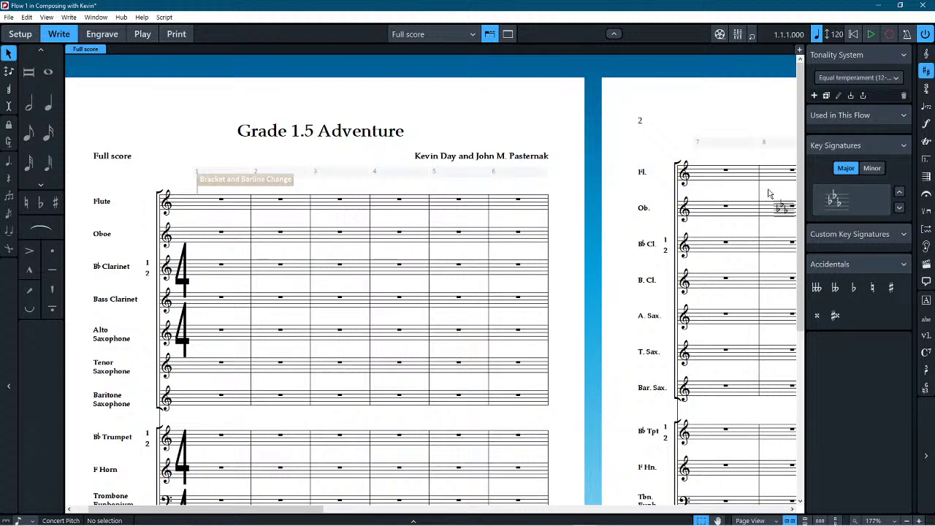
left_click(190, 203)
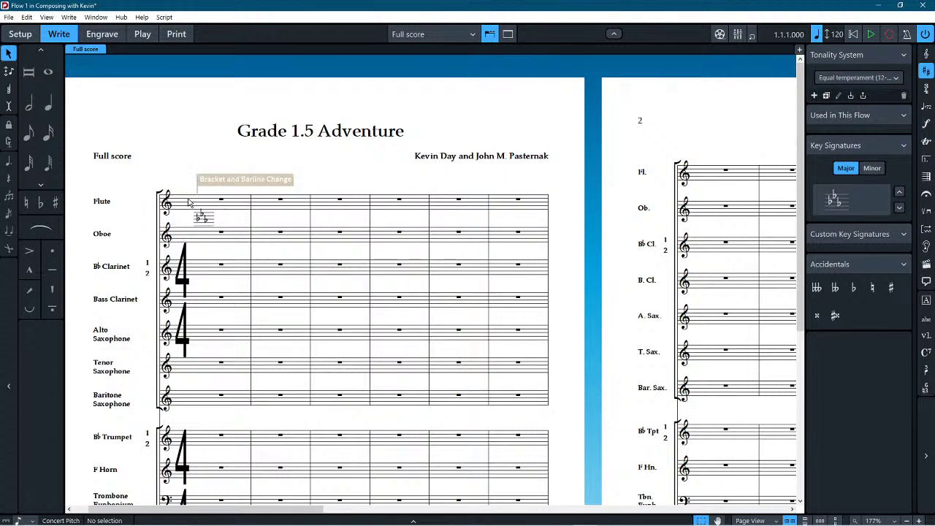
left_click(132, 121)
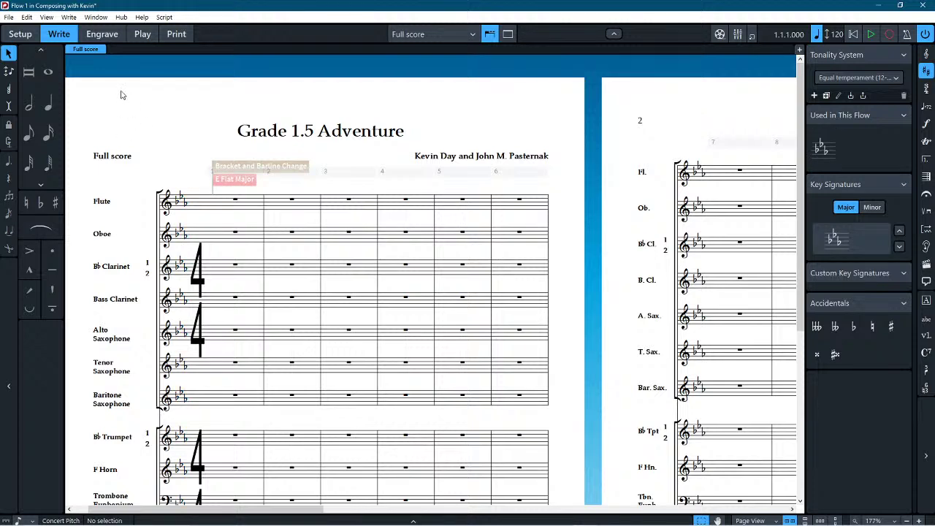
left_click(48, 19)
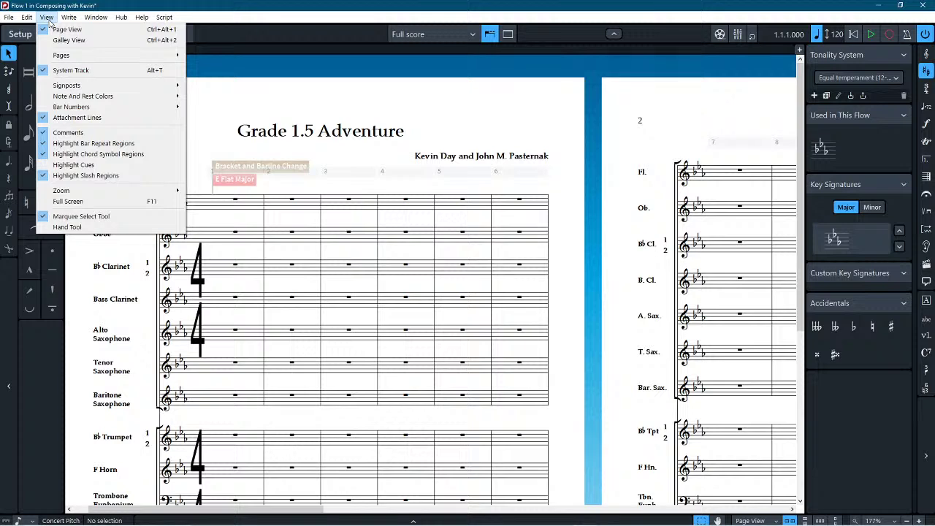
mouse_move(27, 18)
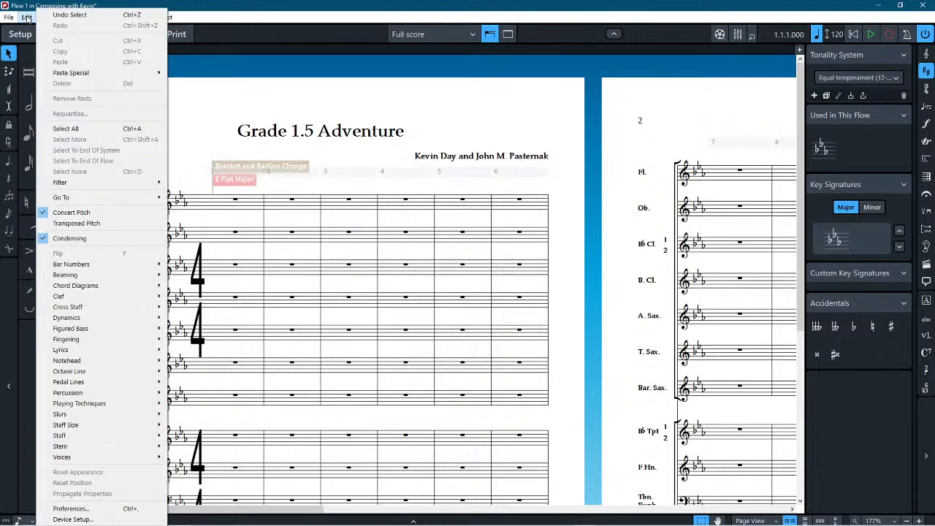
left_click(27, 17)
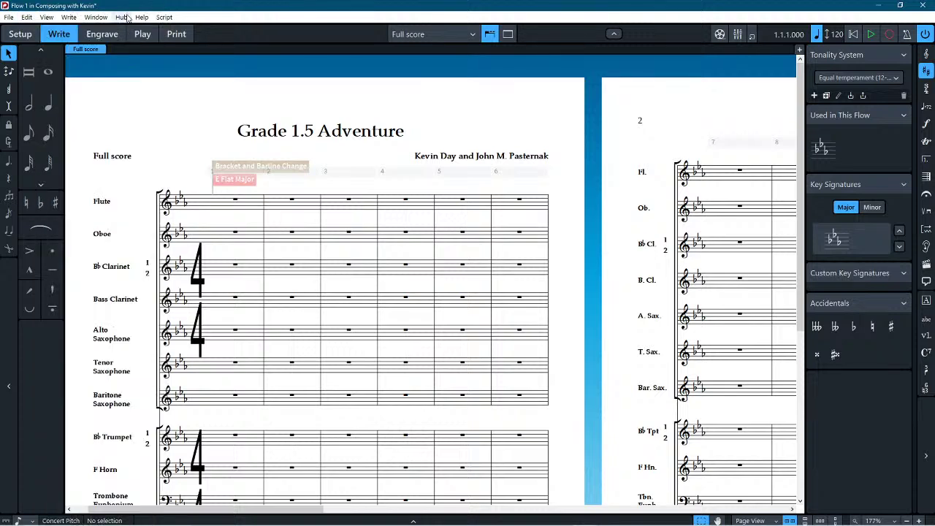
left_click(55, 19)
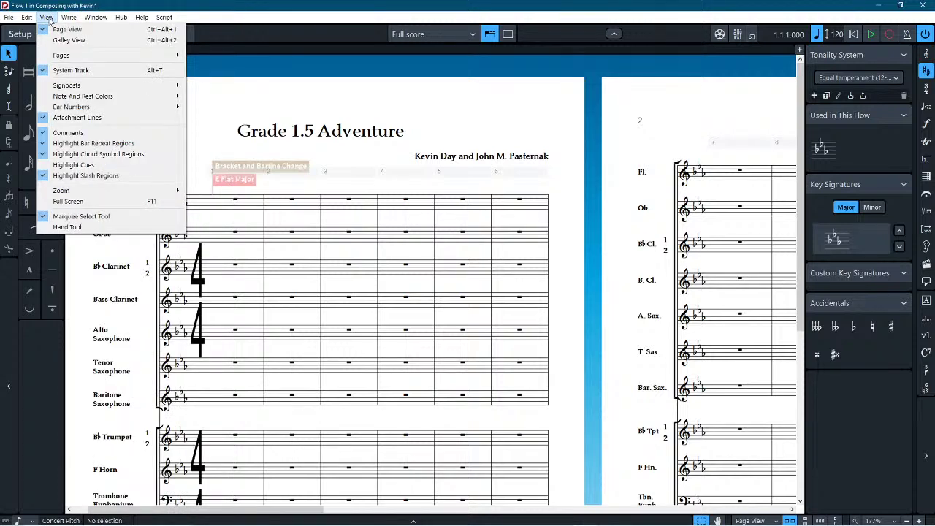
mouse_move(61, 21)
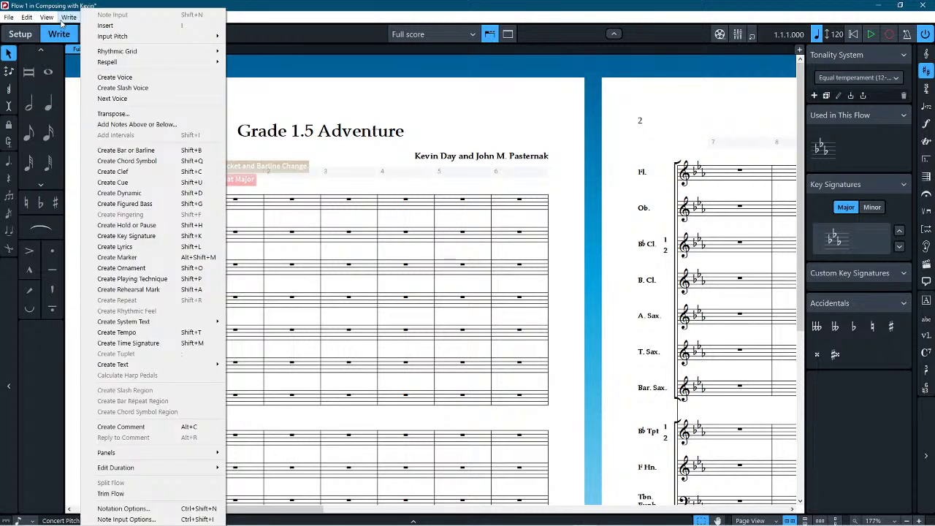
left_click(132, 114)
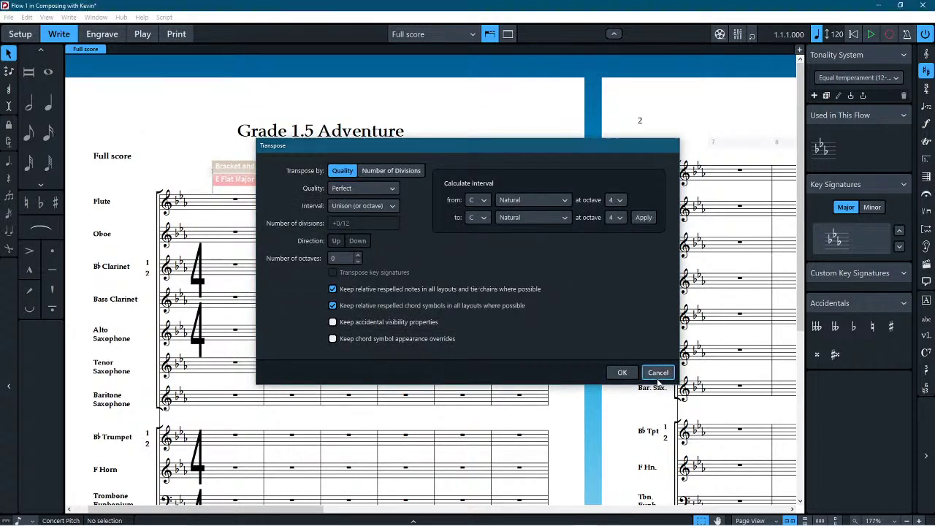
left_click(657, 372)
Step: Switch the full score from concert pitch to transposed pitch
left_click(28, 19)
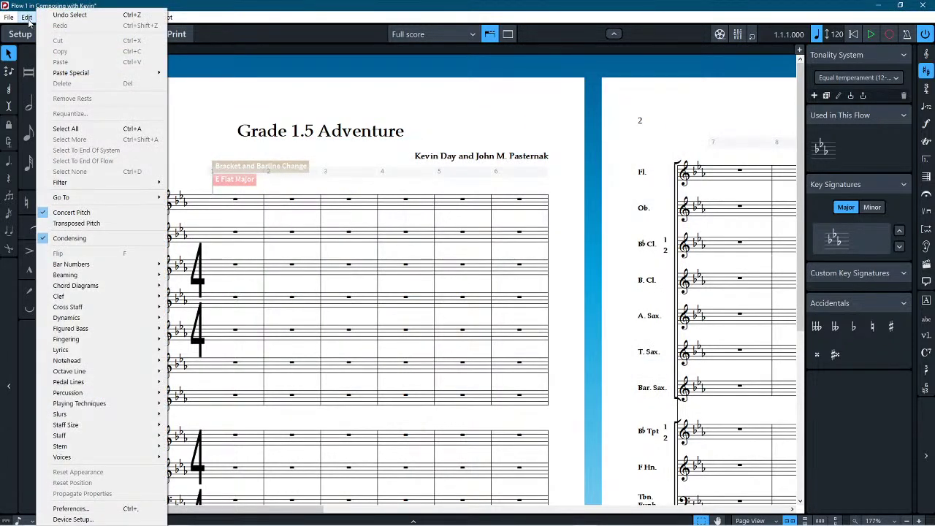
left_click(110, 222)
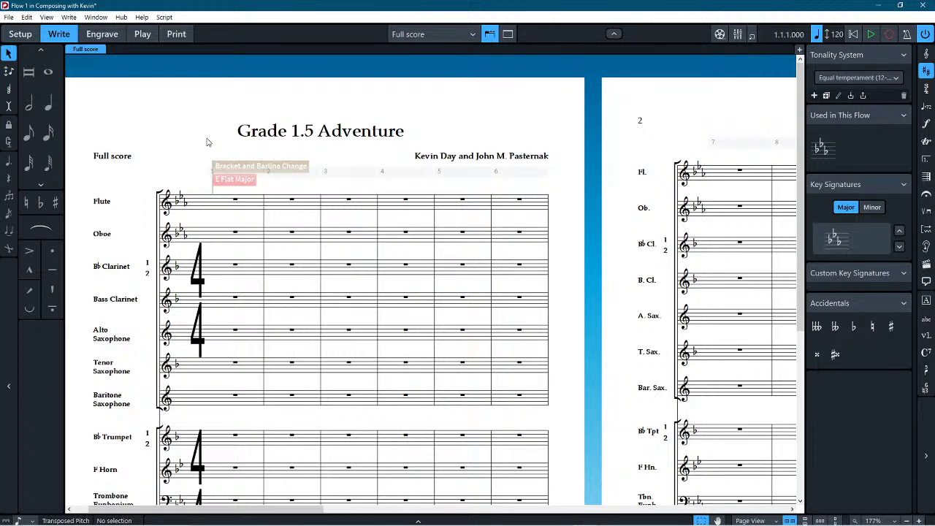
left_click(34, 14)
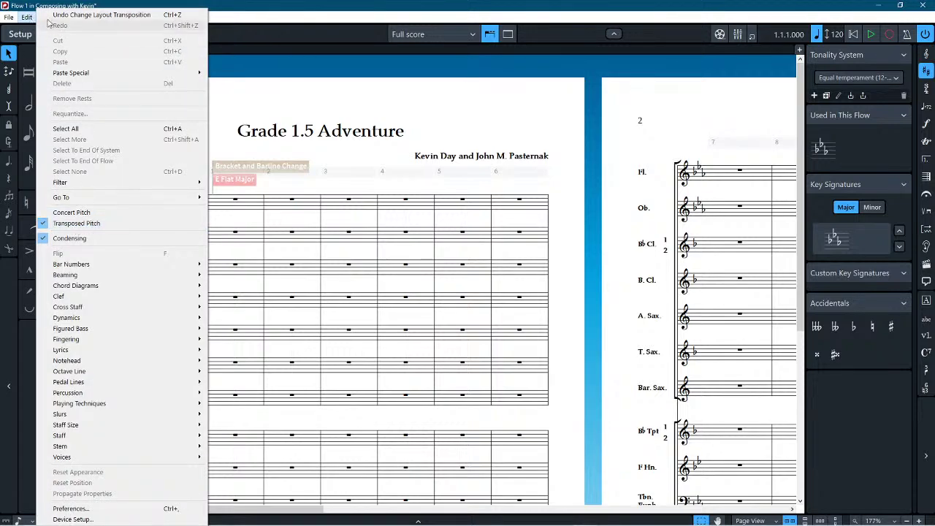
left_click(11, 16)
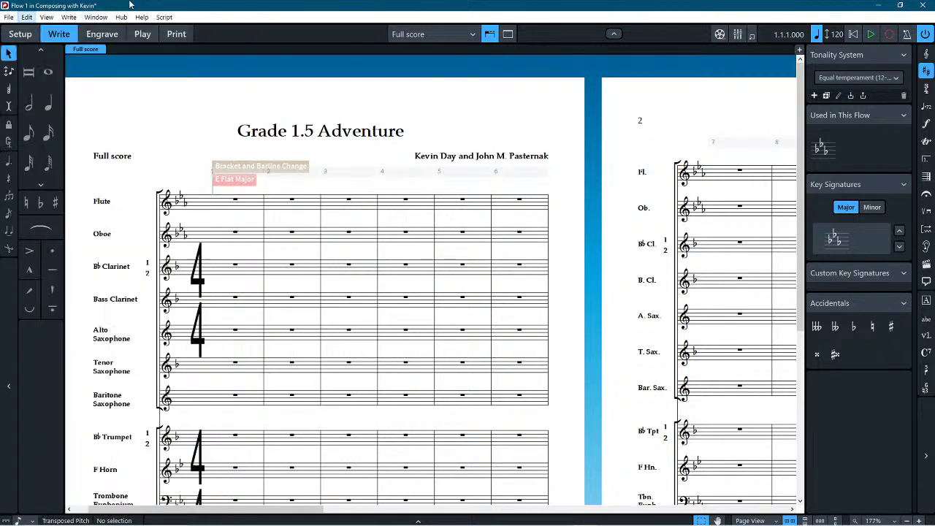
left_click(67, 16)
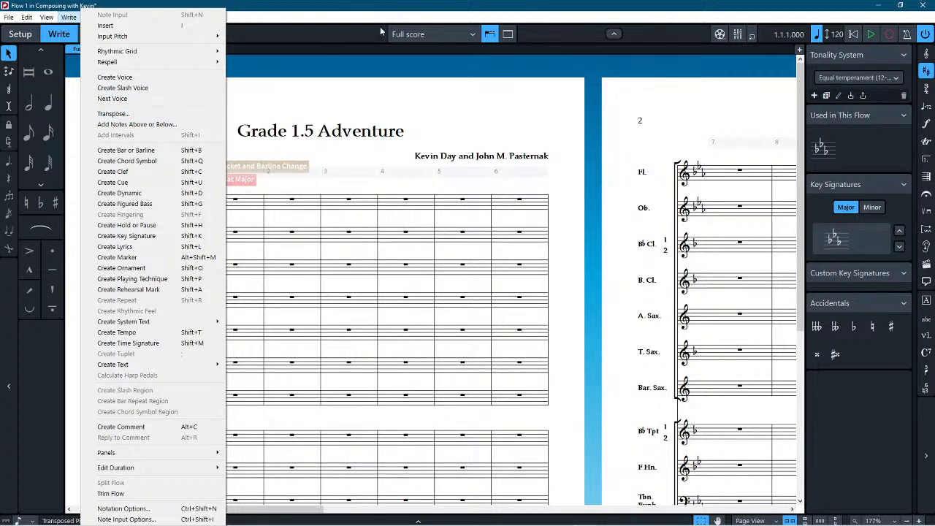
left_click(431, 102)
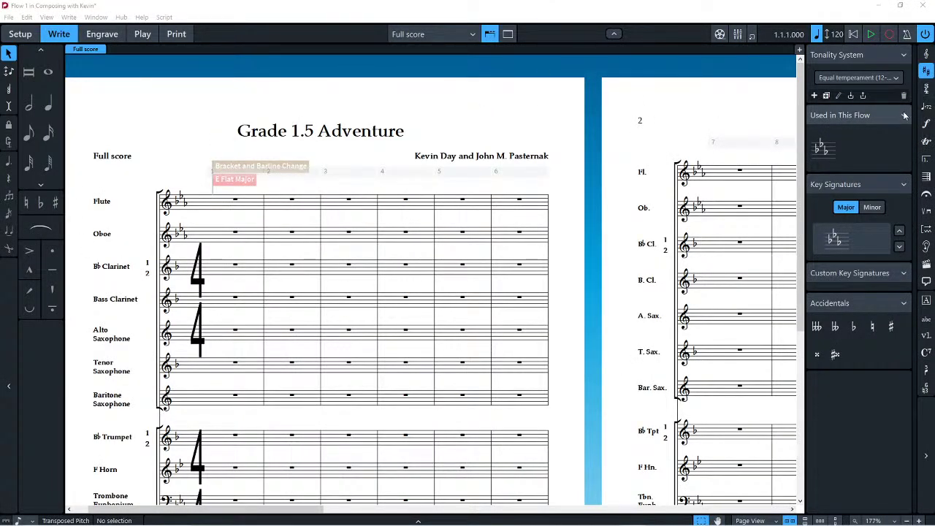
Step: Change the full score's opening time signature to 3/4 at bar 1
left_click(926, 89)
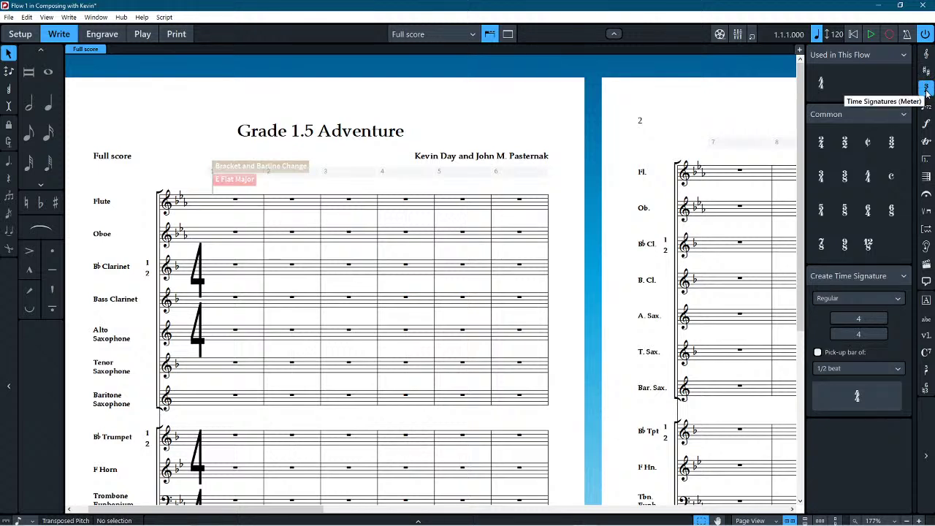
left_click(212, 208)
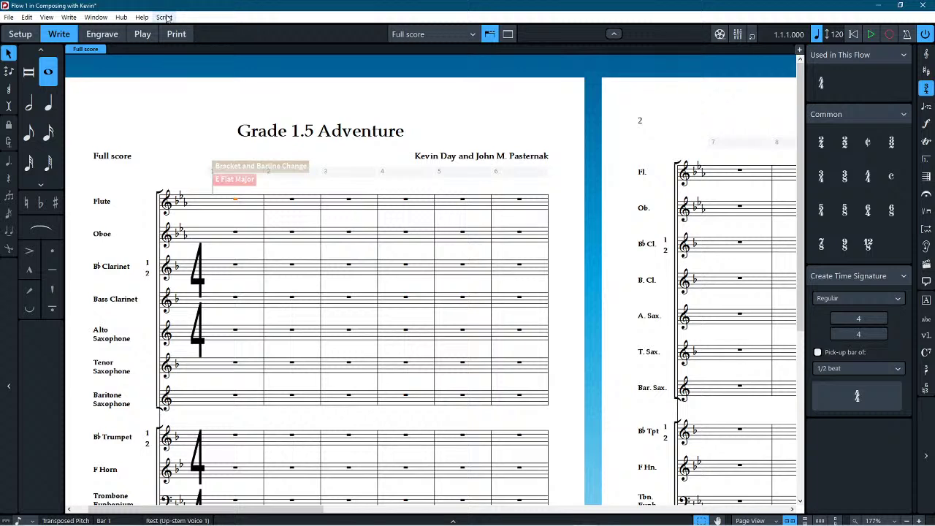
key("shift+m")
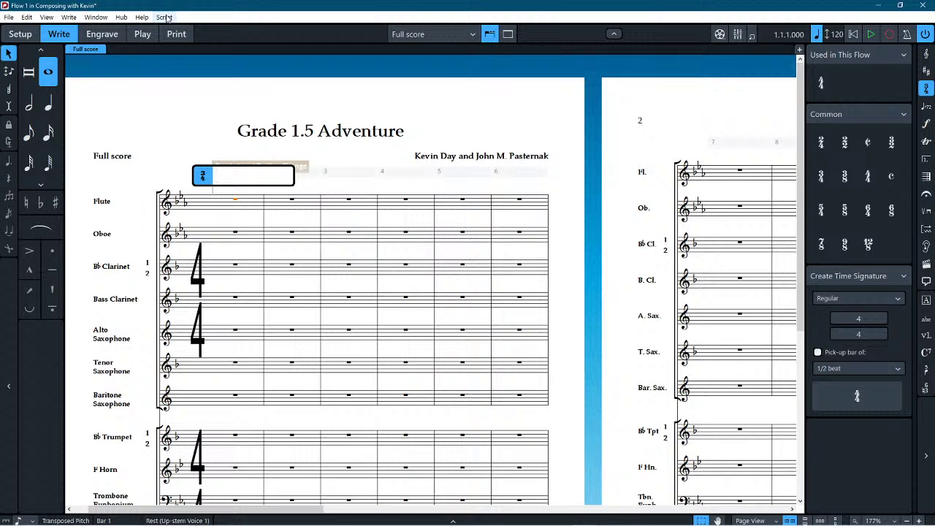
type("3/4")
key("Return")
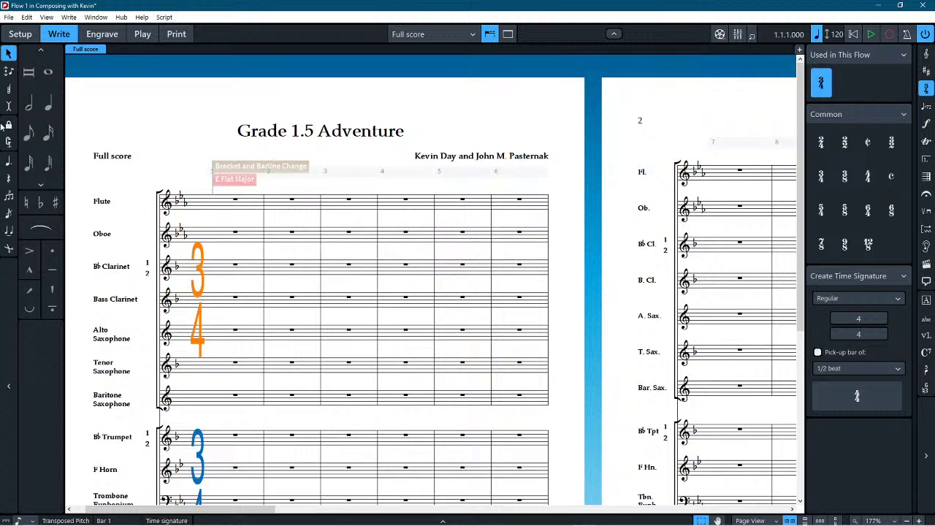
Step: Add the tempo marking "Con brio q = 120" at the first bar of the full score
left_click(244, 205)
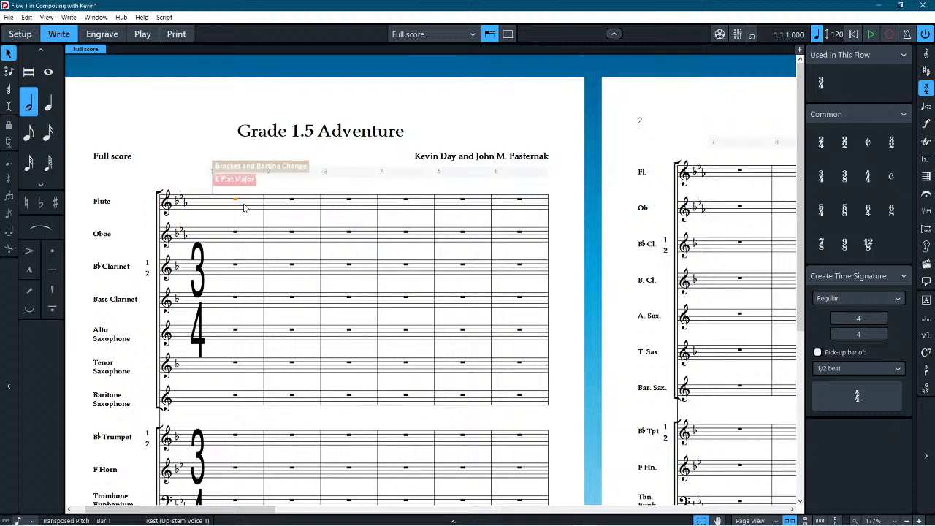
key("shift+t")
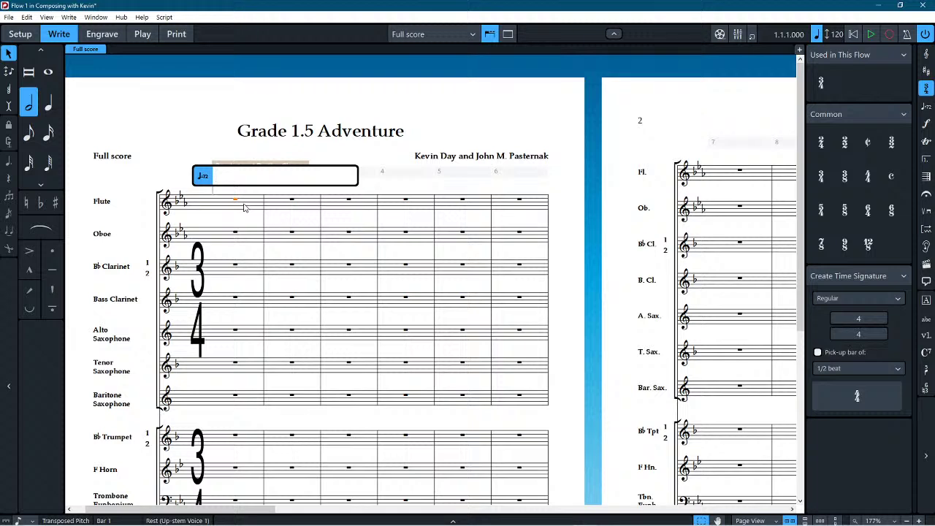
type("q")
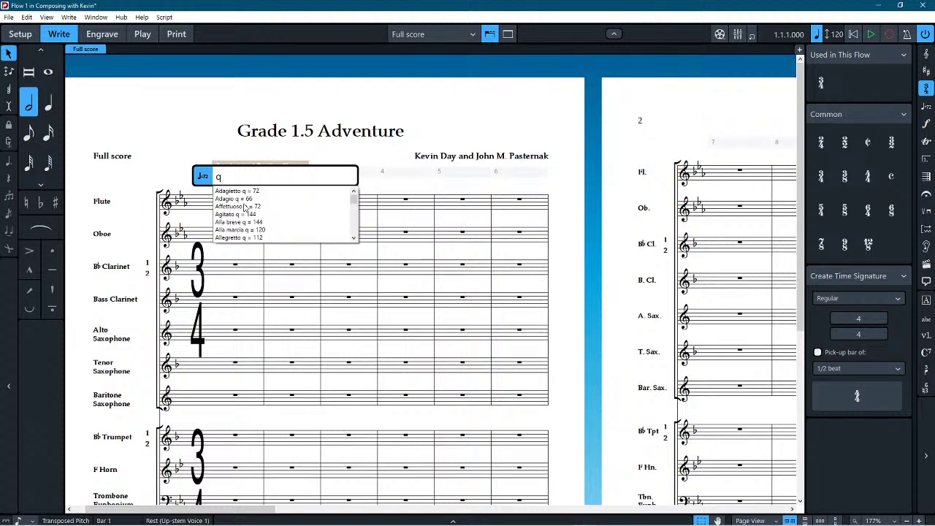
key("Down")
key("Down")
key("Down")
key("Down")
key("Down")
key("Down")
key("Down")
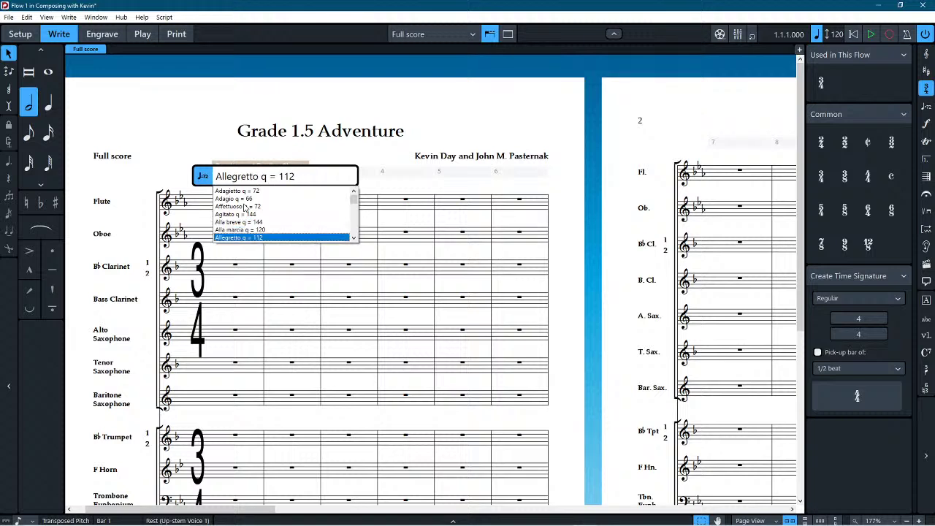
key("Down")
key("Down")
key("Up")
key("Up")
key("Up")
key("Up")
key("Up")
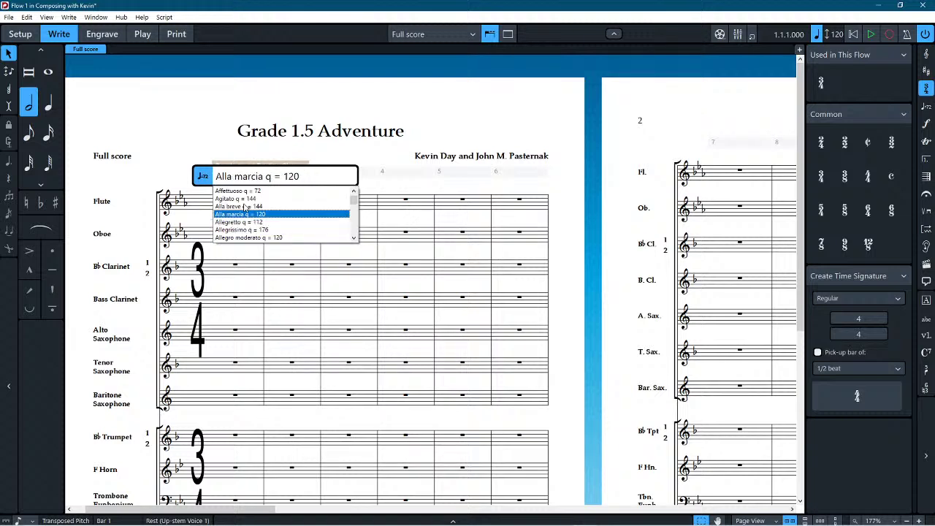
key("Up")
key("Up")
key("Up")
key("Up")
key("Up")
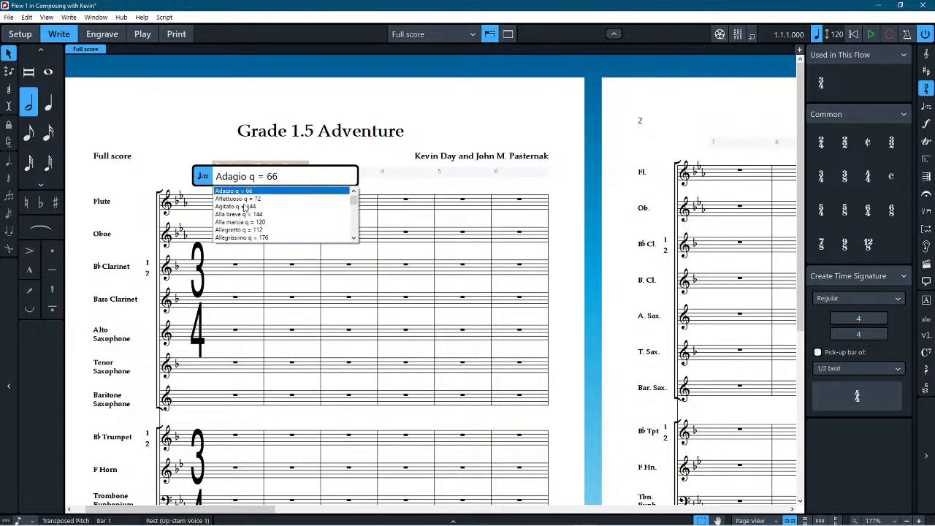
key("Down")
key("Down")
key("Down")
key("Down")
key("Down")
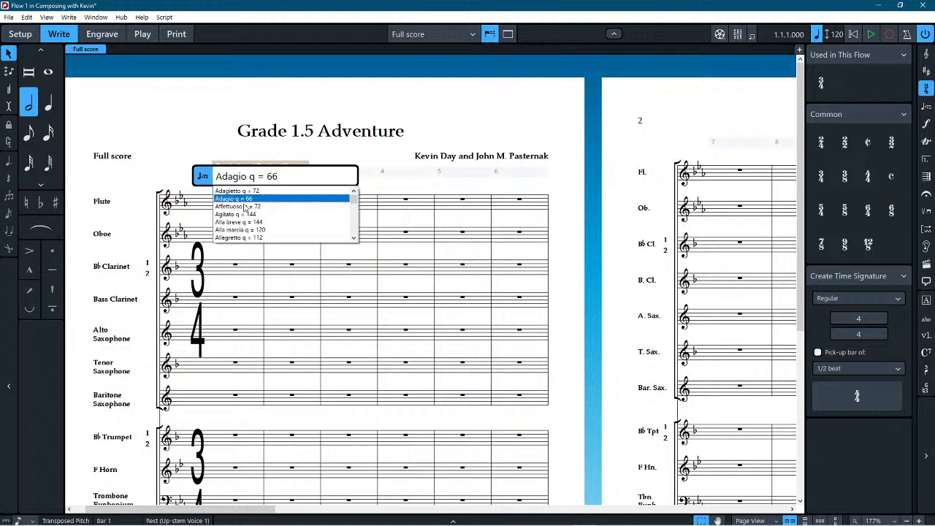
key("Down")
key("Down")
key("Down")
key("Down")
key("Down")
key("Down")
key("Down")
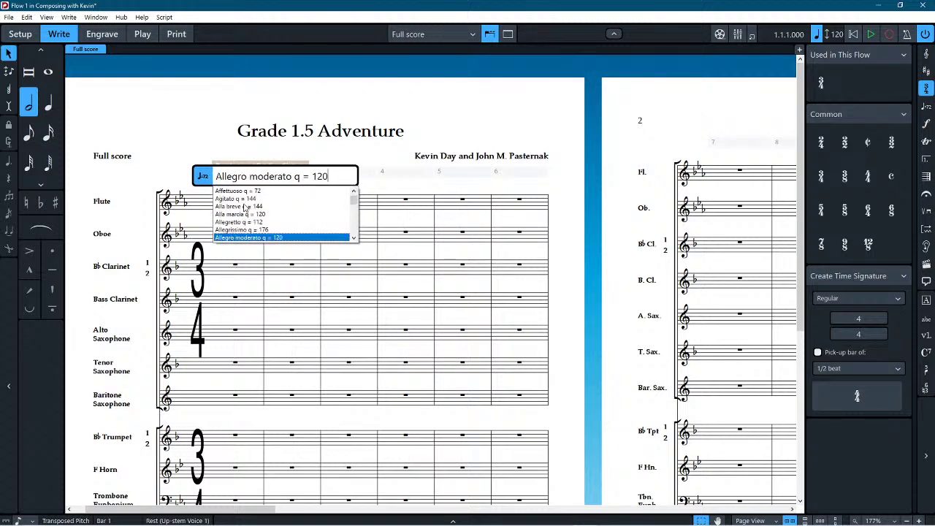
key("Down")
key("Down")
key("Down")
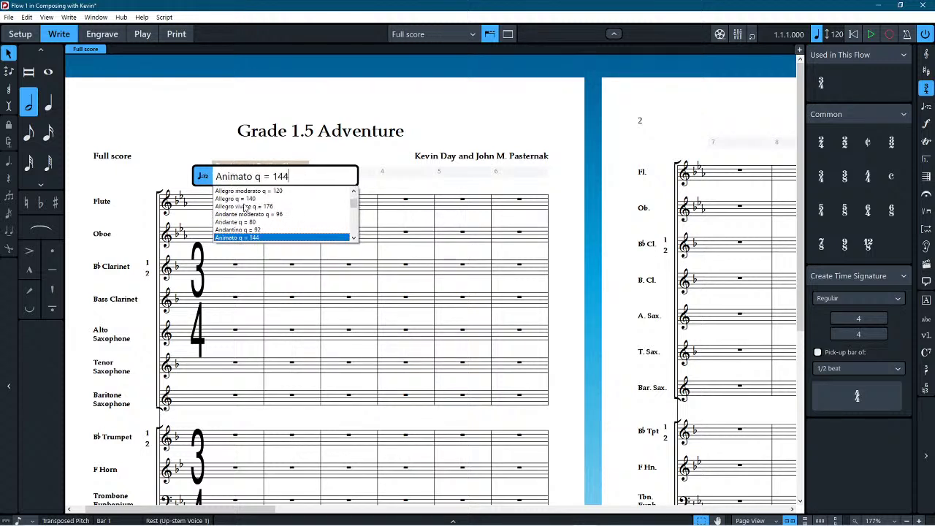
key("Down")
key("Down")
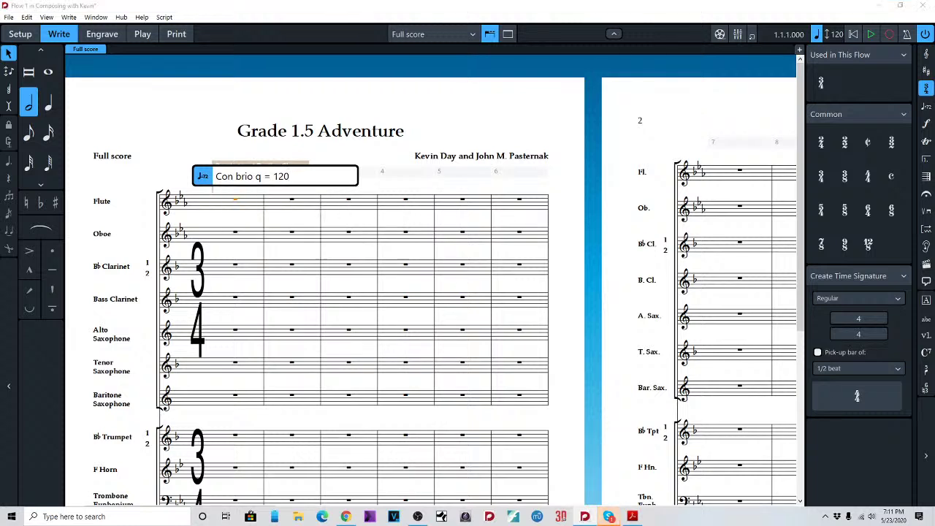
key("Return")
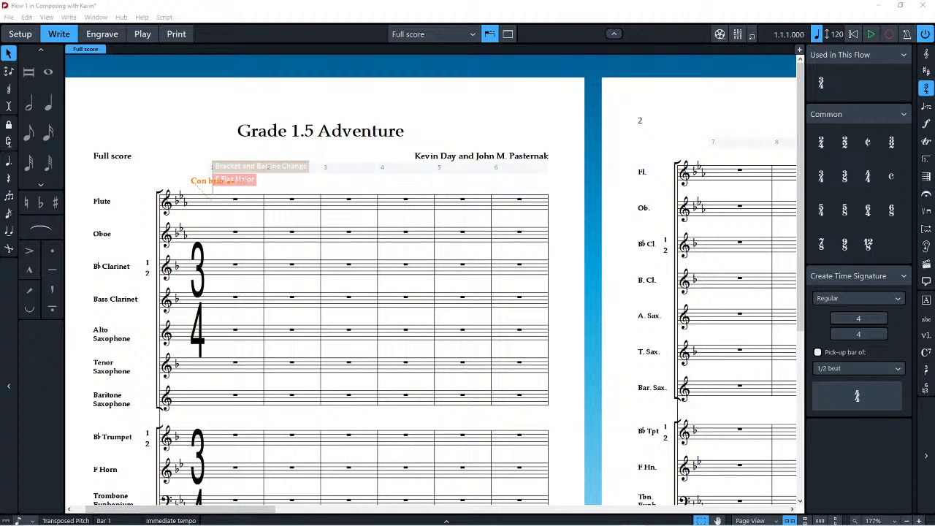
Step: Replace the tempo marking at the first bar with the suggested "Energico q = 144"
double_click(202, 183)
left_click(291, 176)
double_click(292, 175)
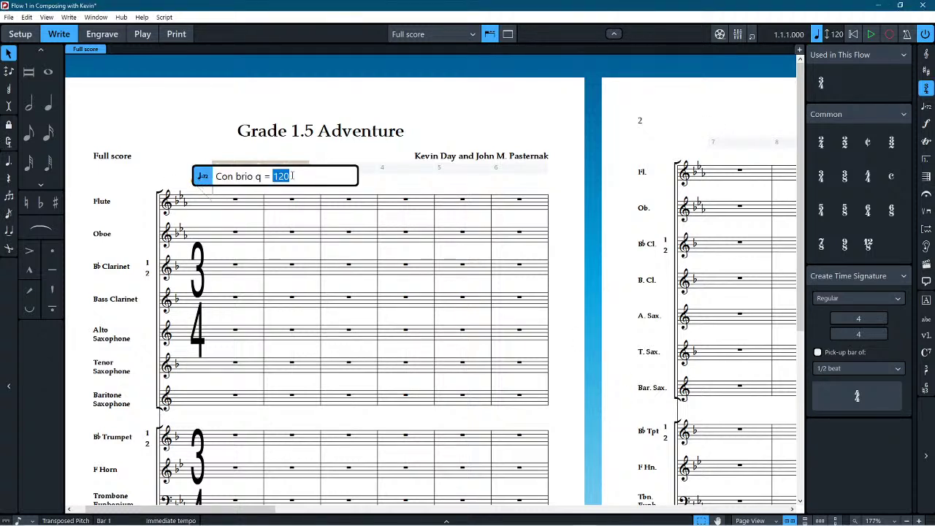
key("BackSpace")
key("BackSpace")
key("BackSpace")
key("BackSpace")
key("BackSpace")
key("BackSpace")
key("BackSpace")
key("BackSpace")
key("BackSpace")
key("BackSpace")
key("BackSpace")
key("BackSpace")
key("BackSpace")
key("BackSpace")
type("a")
key("Down")
key("Down")
key("Down")
key("Down")
key("Down")
key("Down")
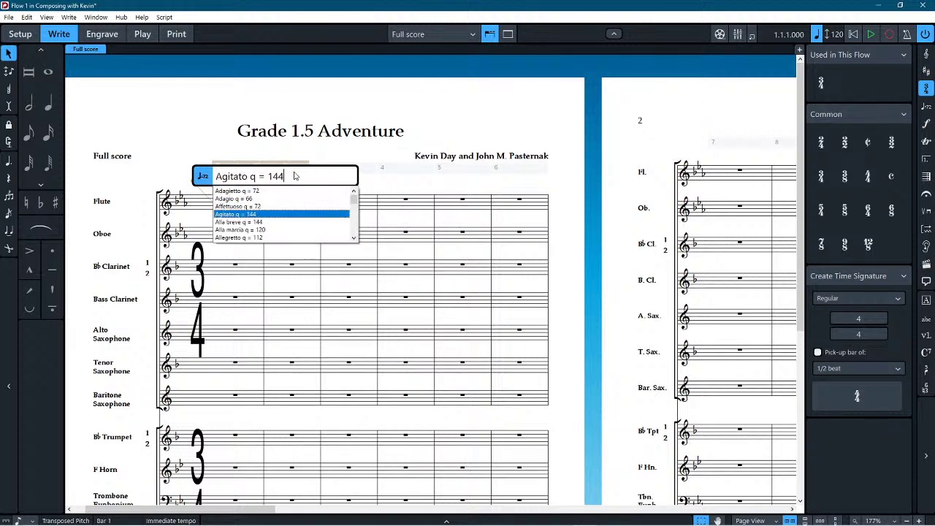
key("Down")
key("Down")
key("Down")
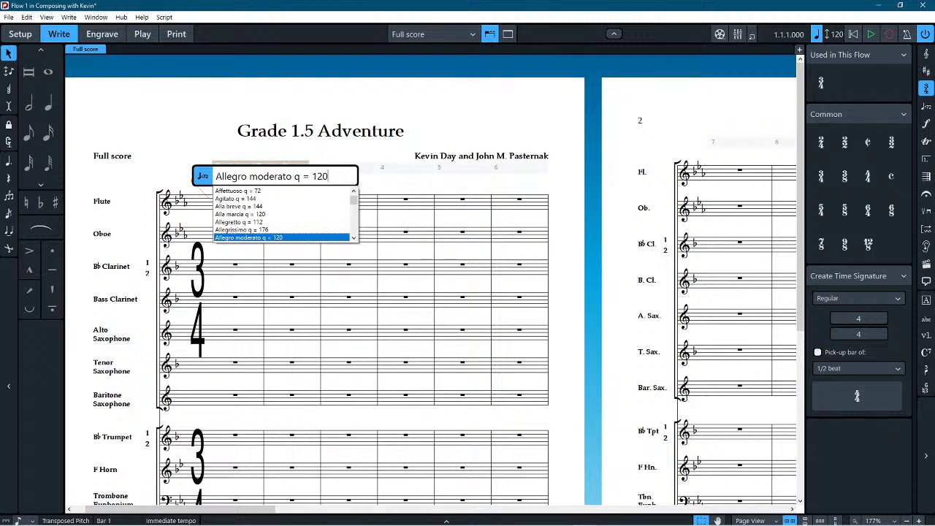
scroll(253, 213, "down", 2)
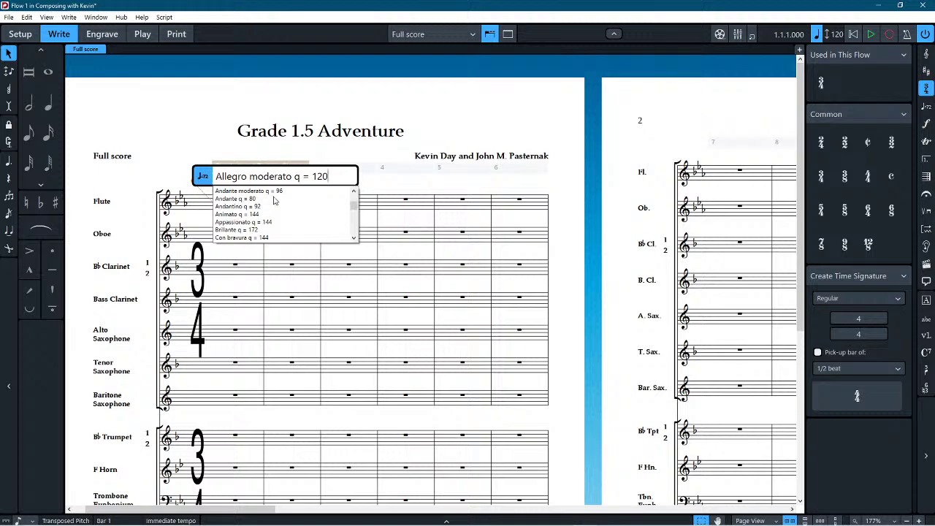
scroll(277, 203, "down", 2)
scroll(277, 202, "down", 2)
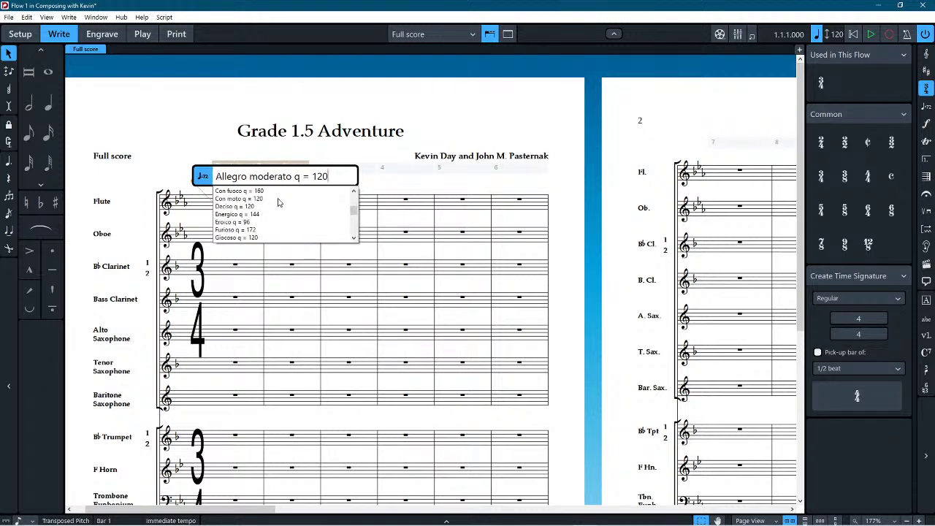
left_click(236, 215)
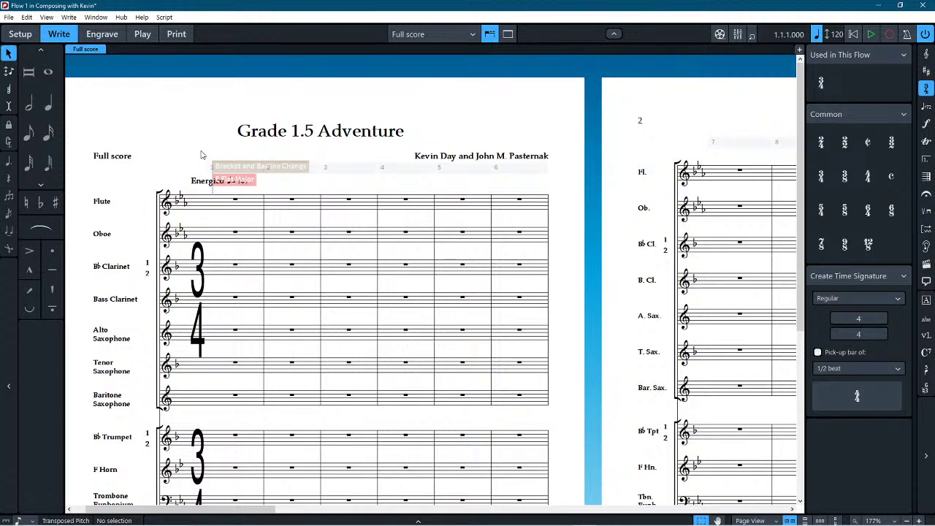
scroll(235, 179, "down", 4)
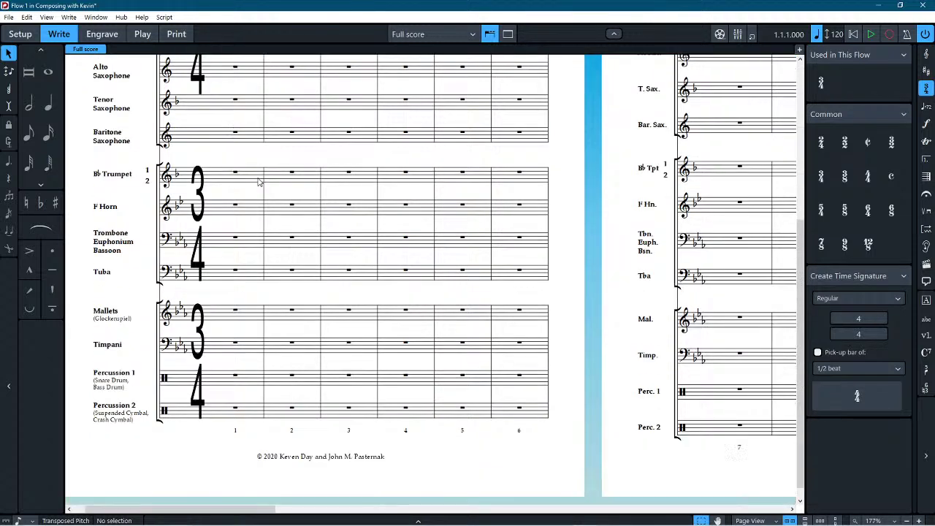
scroll(142, 369, "up", 4)
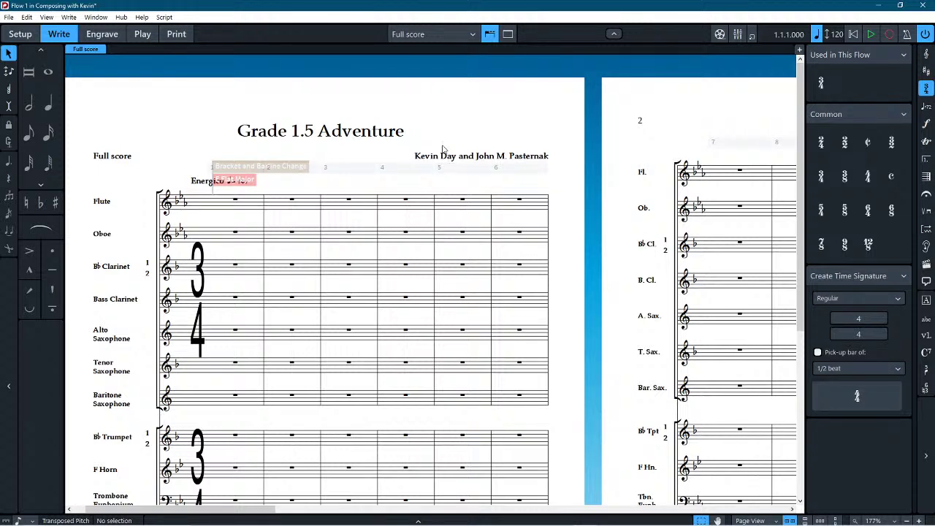
Step: Switch the full score from page view to galley view
scroll(404, 92, "down", 5)
scroll(404, 92, "down", 3)
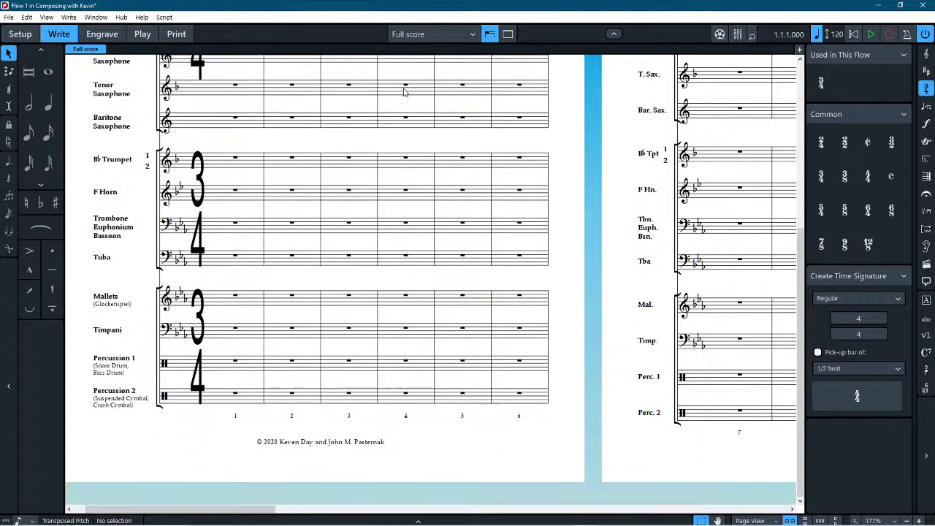
scroll(344, 192, "up", 8)
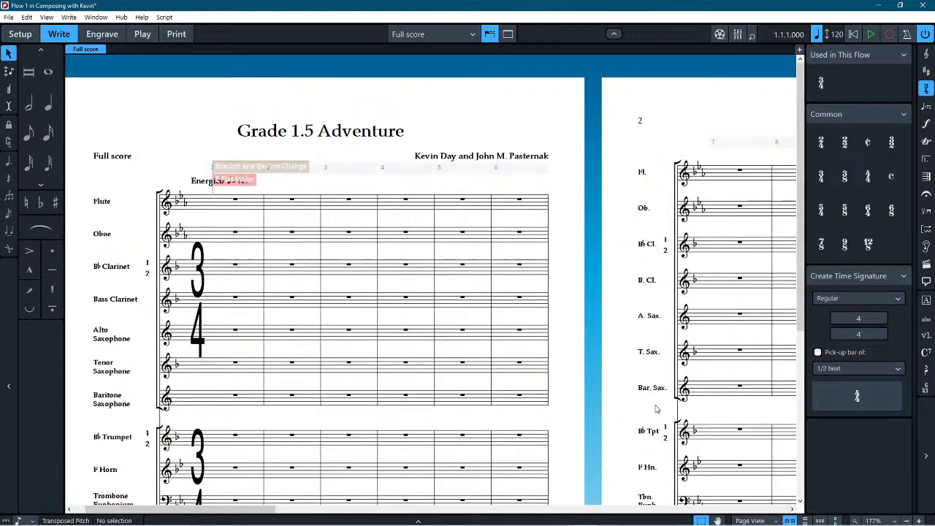
left_click(752, 519)
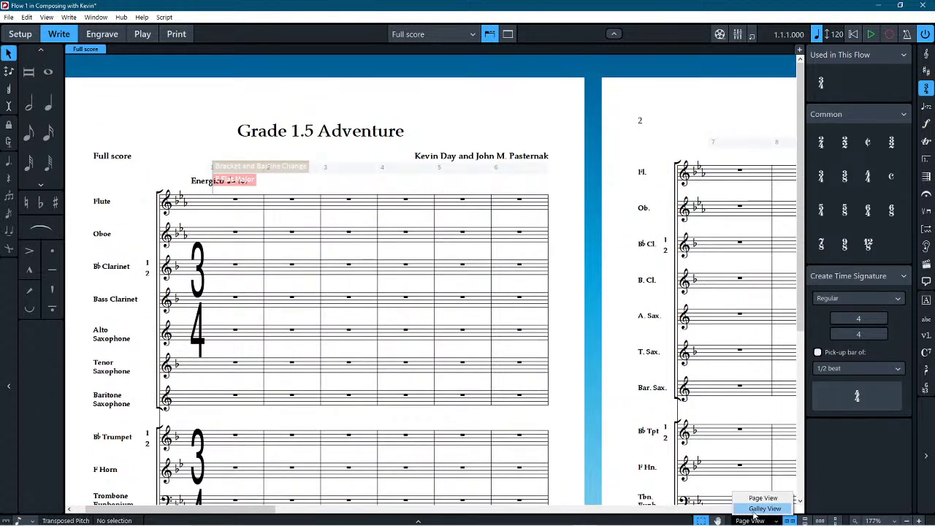
left_click(753, 510)
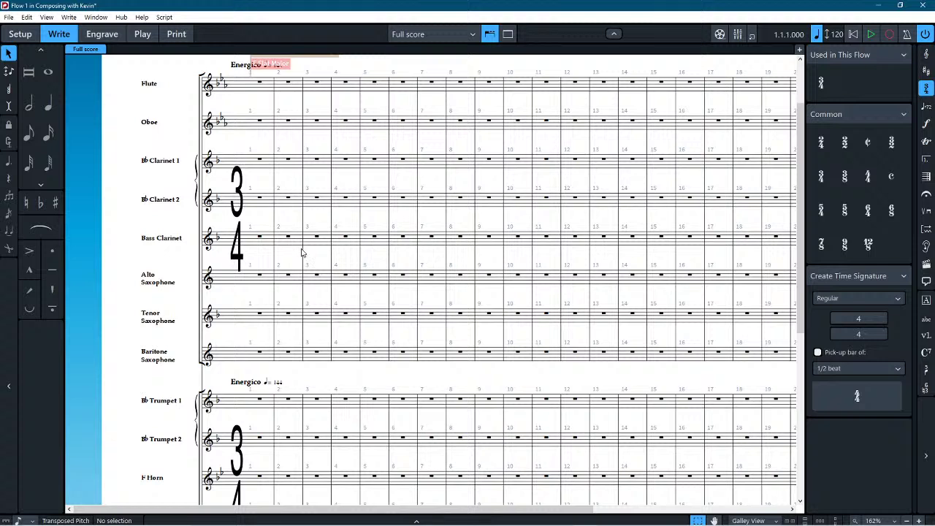
Step: Look through all the instrument staves of the full score in galley view, from Flute down to Percussion 2
scroll(302, 252, "up", 2)
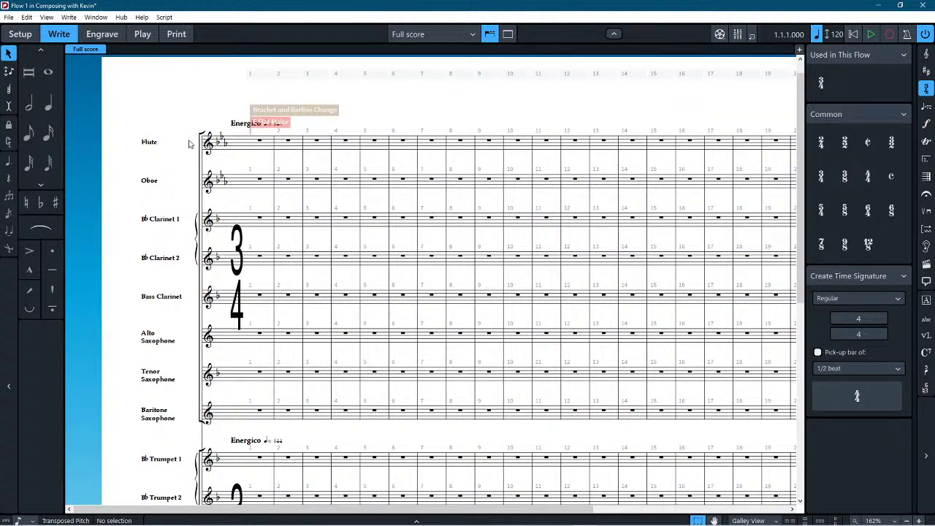
scroll(176, 293, "down", 10)
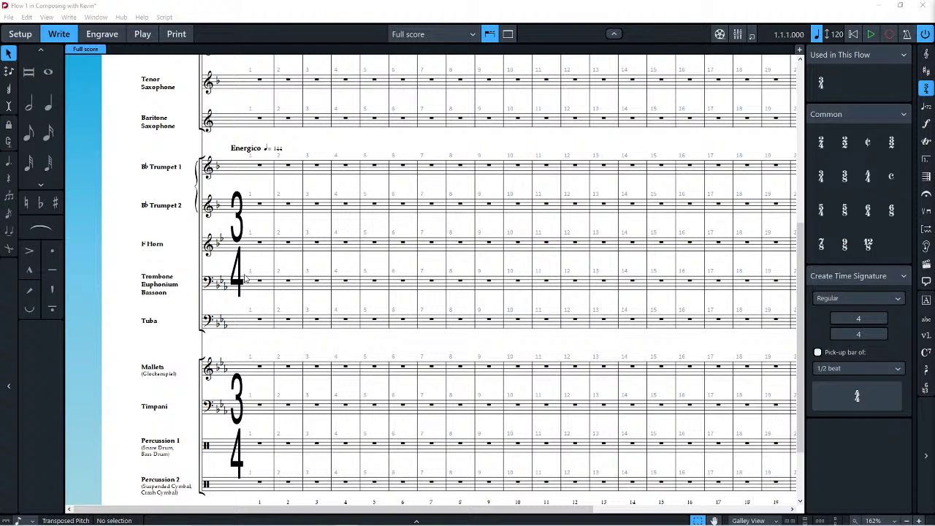
scroll(223, 269, "up", 4)
scroll(223, 269, "up", 3)
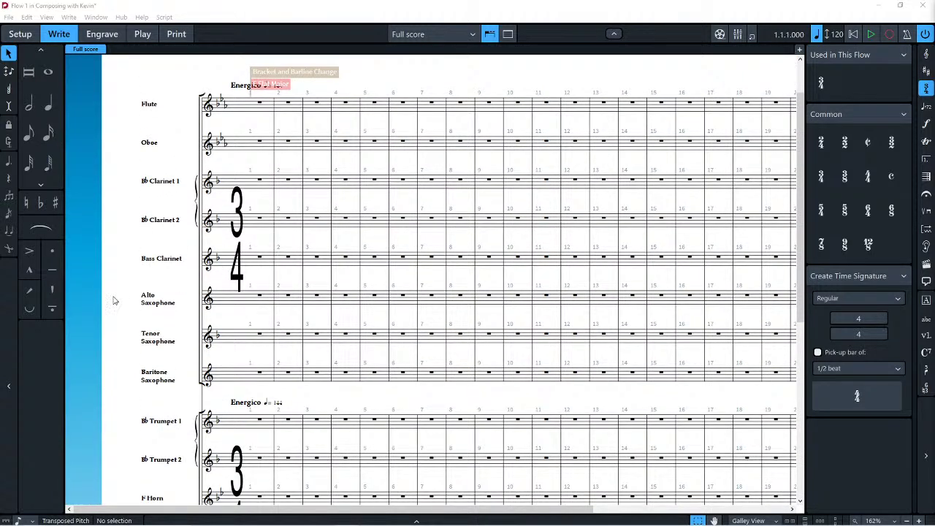
left_click(103, 317)
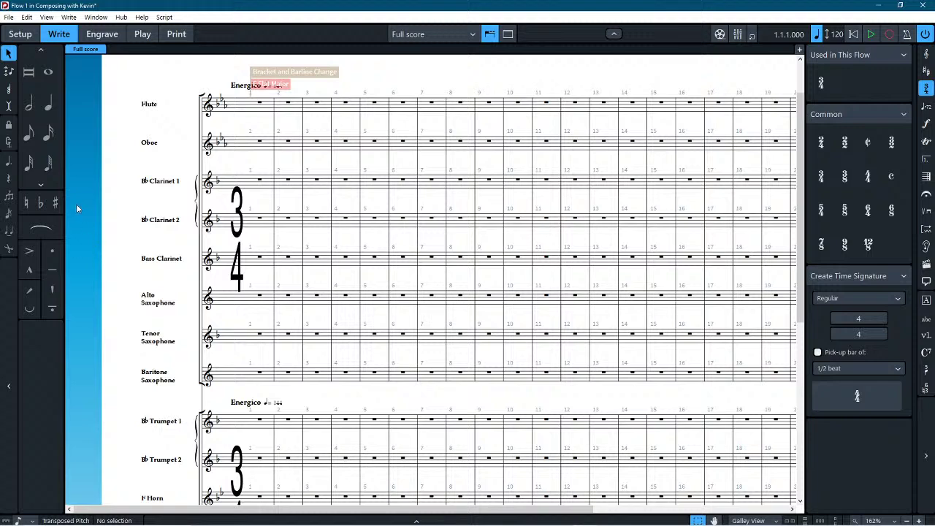
left_click_drag(139, 157, 115, 117)
scroll(116, 116, "down", 5)
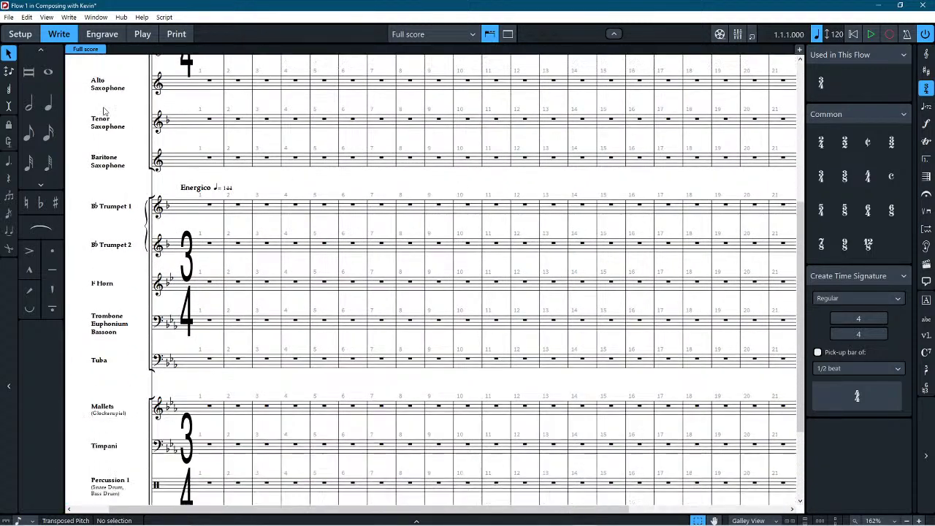
scroll(102, 112, "down", 2)
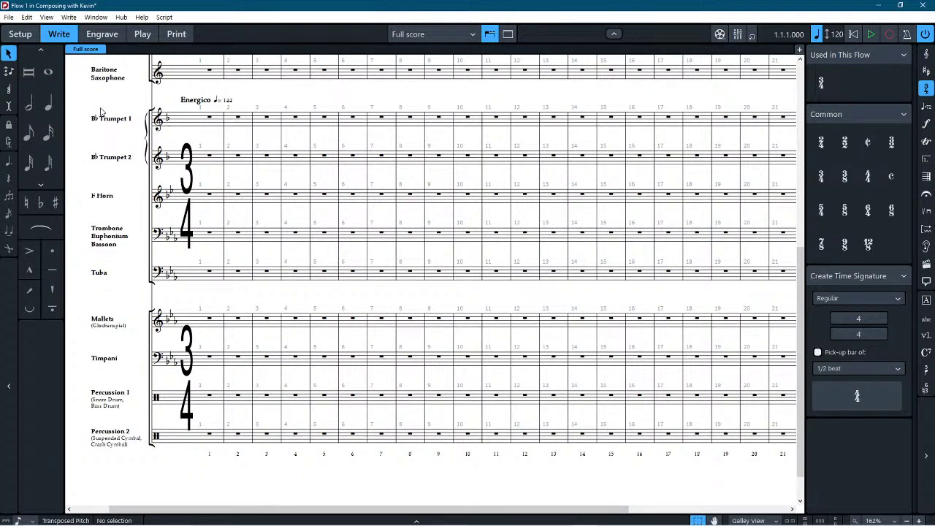
scroll(101, 111, "up", 6)
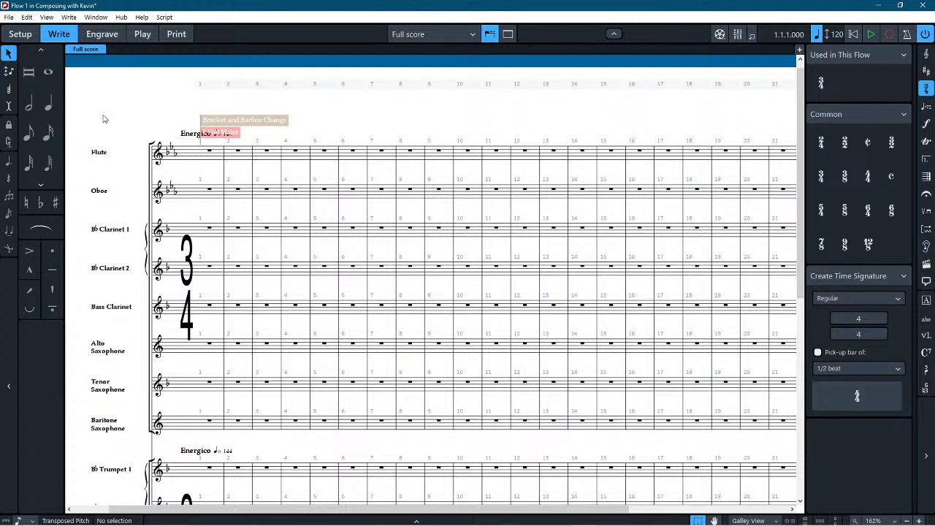
scroll(103, 119, "down", 5)
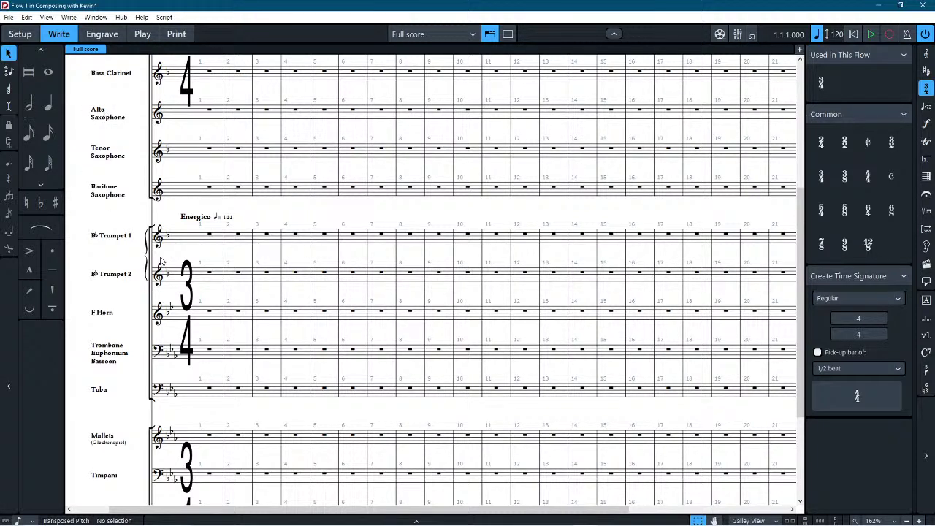
scroll(102, 241, "down", 1)
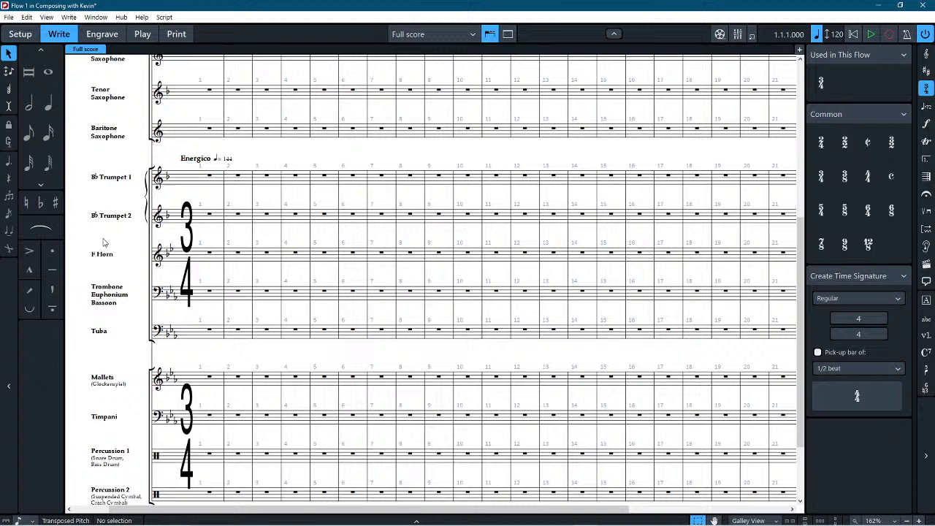
scroll(103, 242, "up", 1)
scroll(103, 241, "down", 3)
scroll(103, 242, "up", 2)
Step: Enter a quarter note sounding Eb4 on the first beat of bar 1 in the Bb Trumpet 1 staff
left_click(40, 107)
left_click(46, 106)
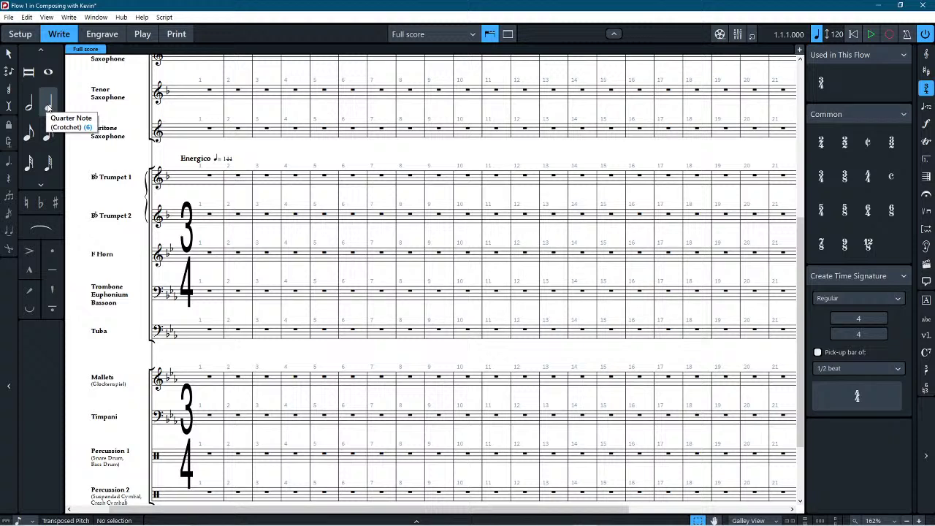
left_click(187, 188)
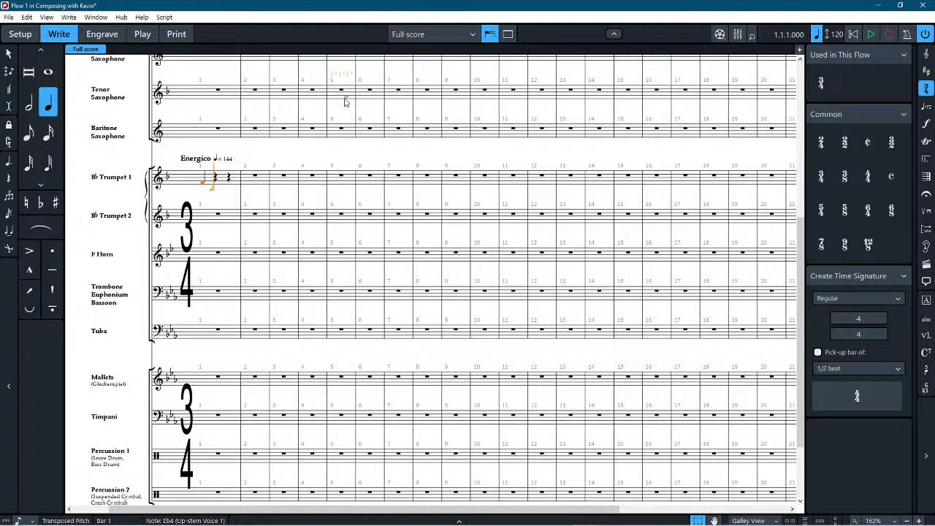
Step: Set the note duration to eighth and fill the rest of bar 1 in Bb Trumpet 1 with four notes sounding Eb4
key("5")
key("3")
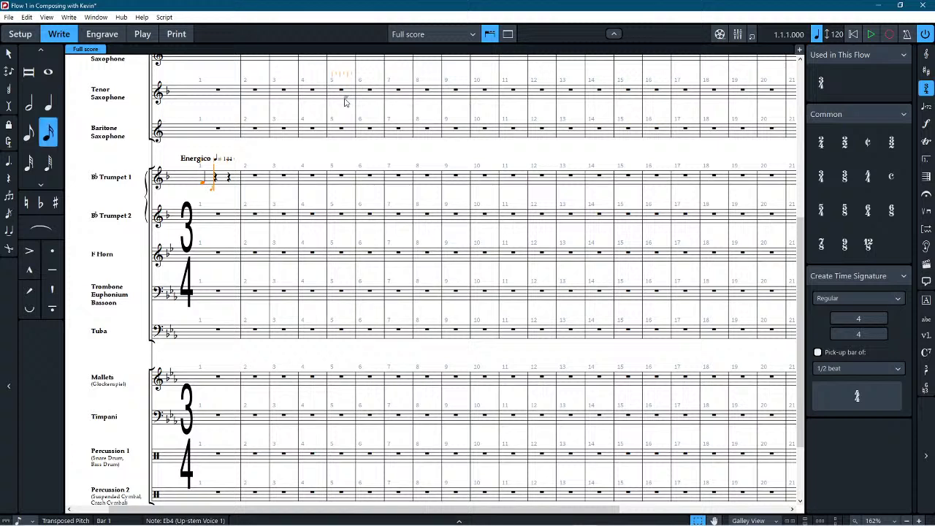
key("5")
key("7")
key("6")
key("3")
key("1")
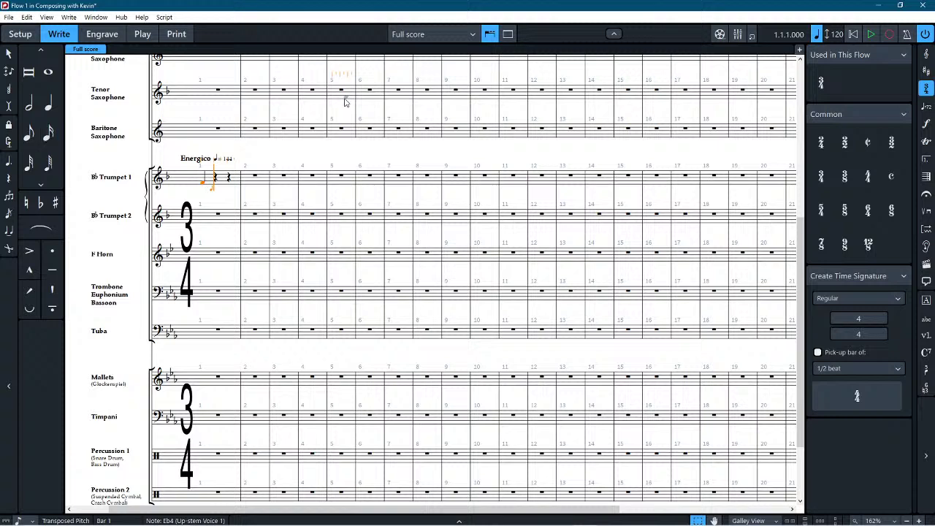
key("2")
key("5")
key("4")
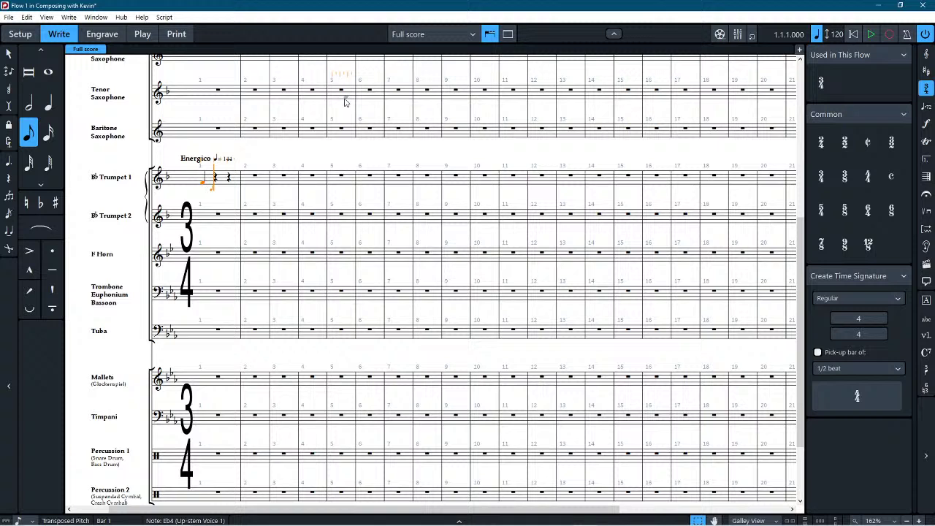
key("e")
key("e")
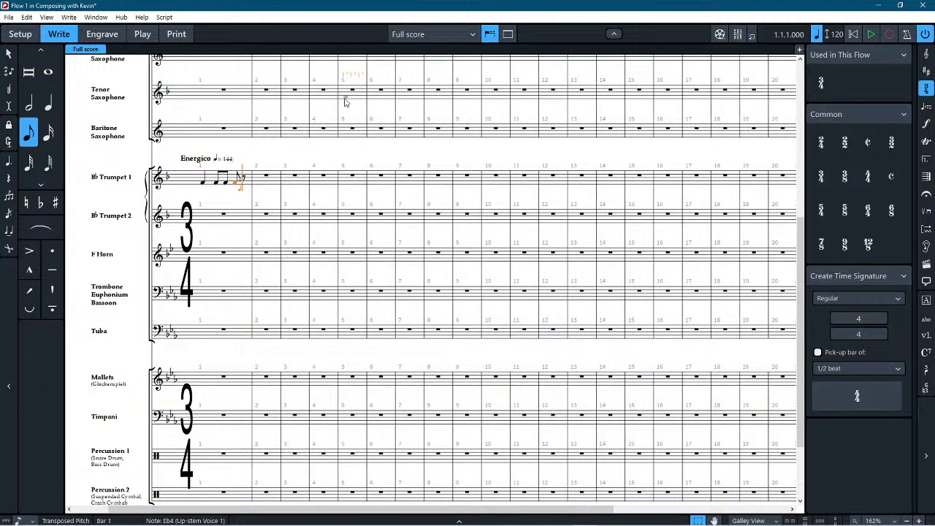
key("e")
key("f")
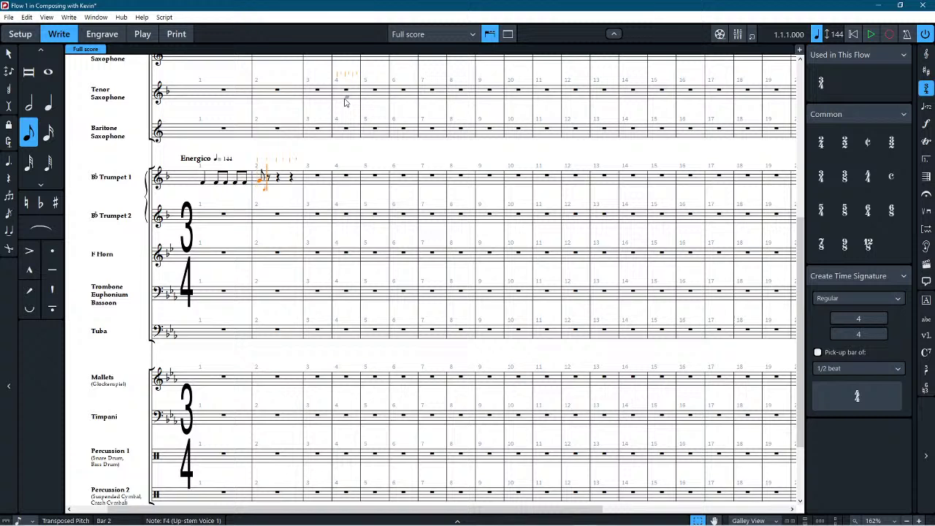
key("5")
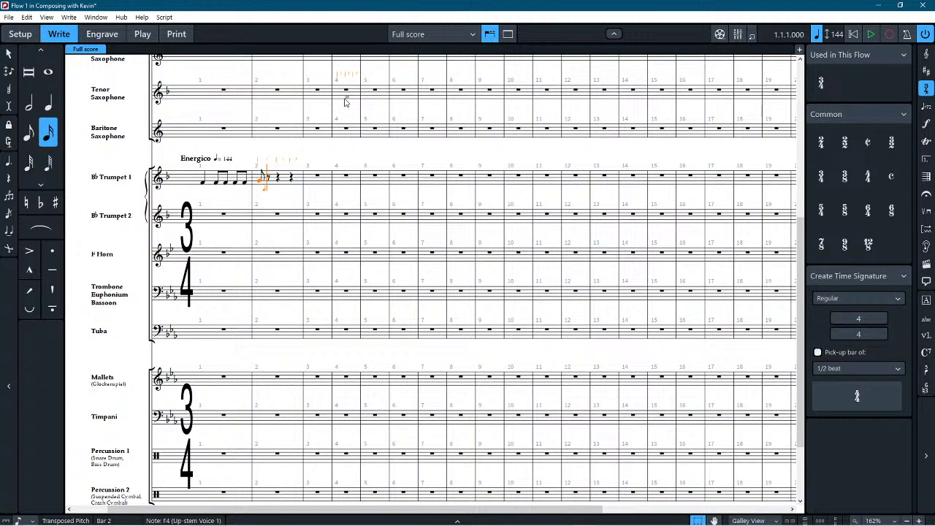
left_click(28, 103)
left_click(9, 54)
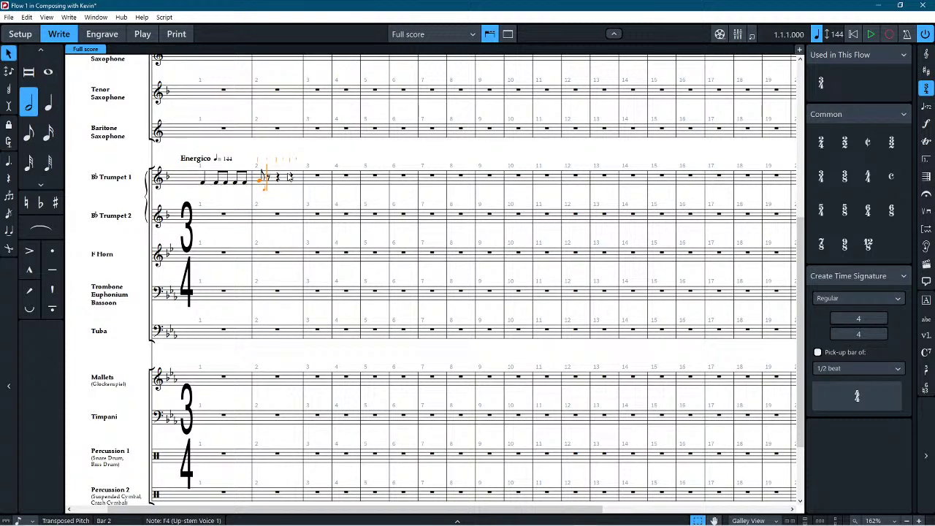
key("ctrl+z")
key("Escape")
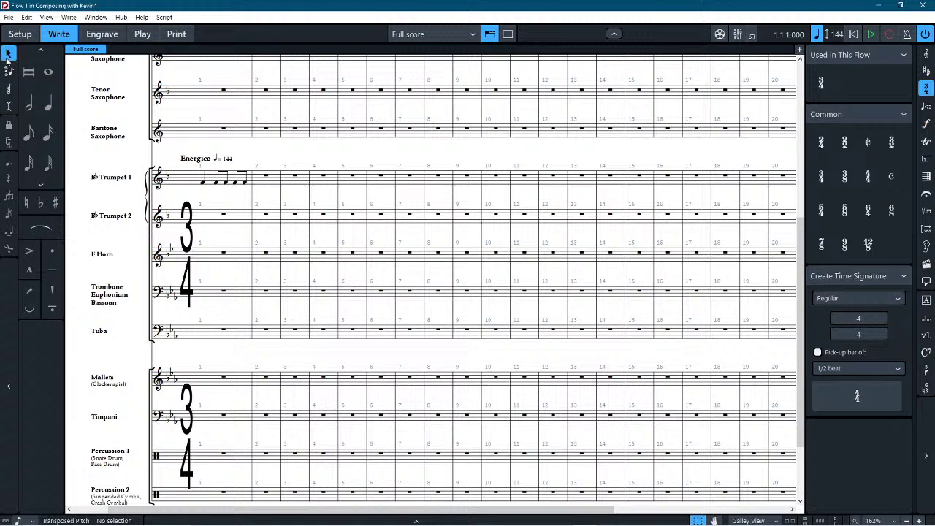
Step: Enter a dotted half note sounding F4 in bar 2 of Bb Trumpet 1, and return to the selection tool with dotted notes off
left_click(28, 109)
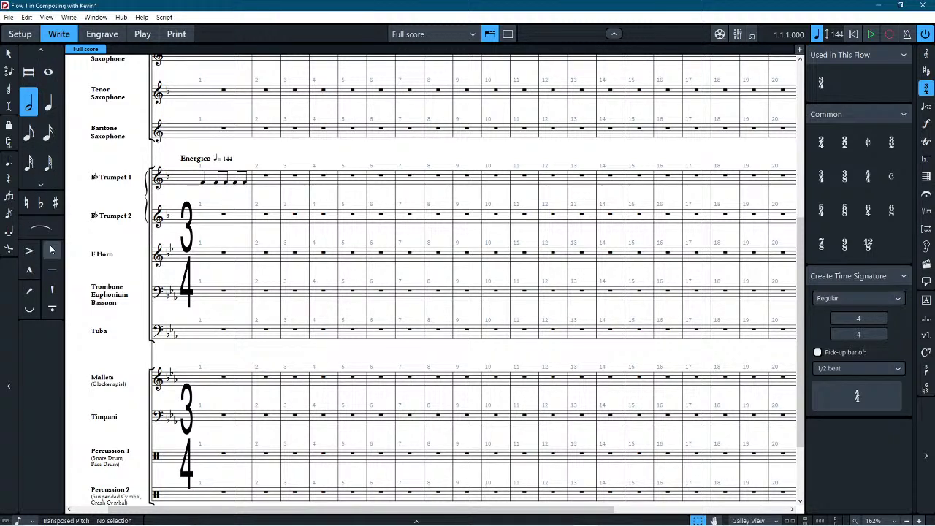
left_click(8, 161)
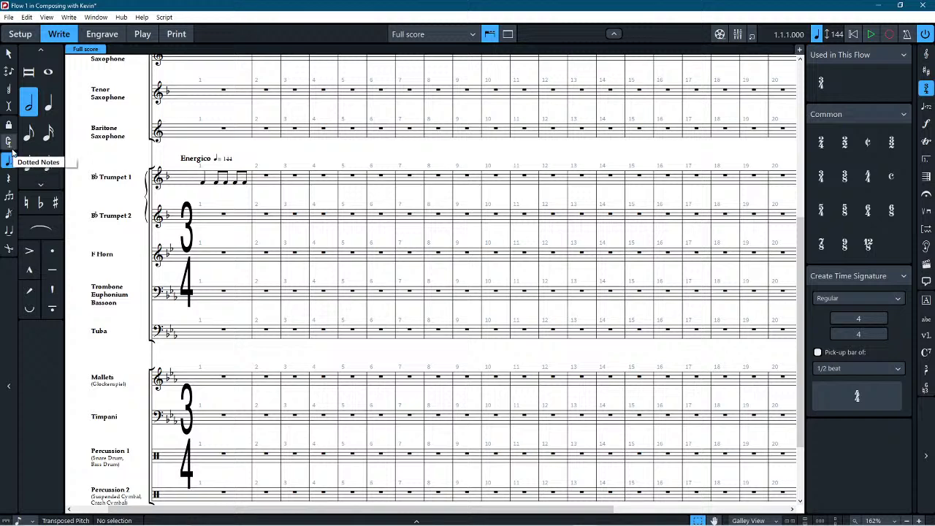
left_click(8, 162)
left_click(7, 163)
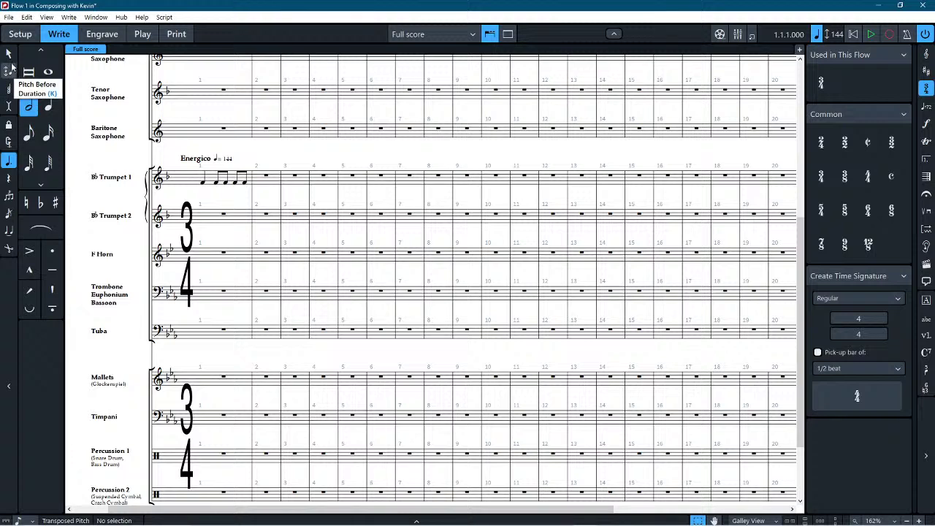
left_click(8, 162)
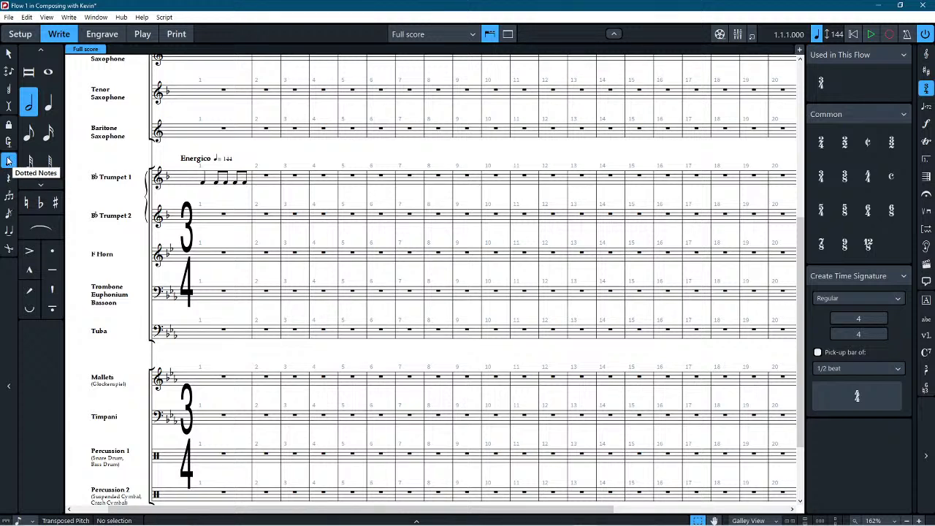
left_click(9, 161)
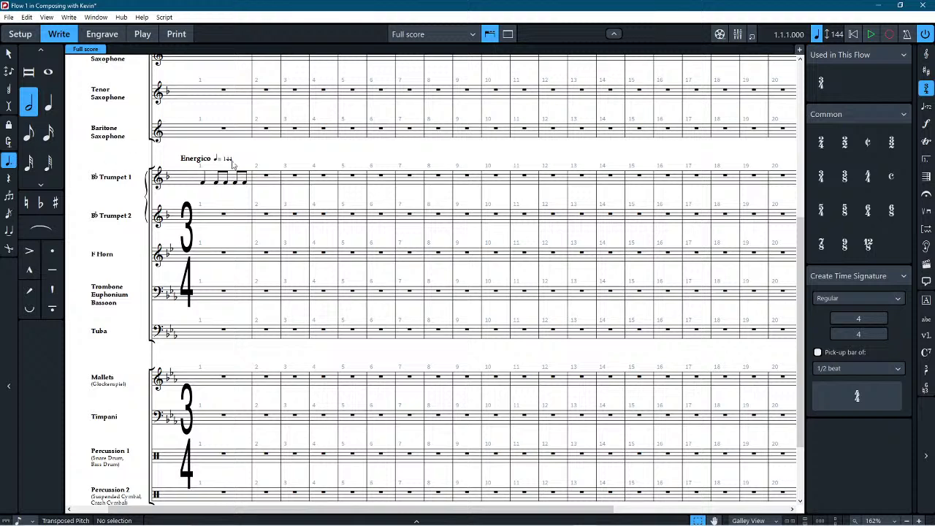
left_click(256, 183)
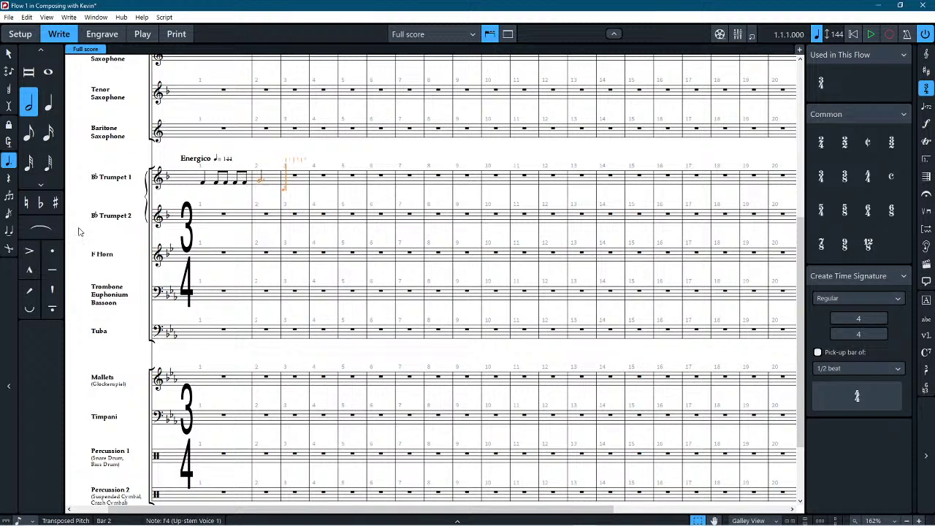
left_click(8, 162)
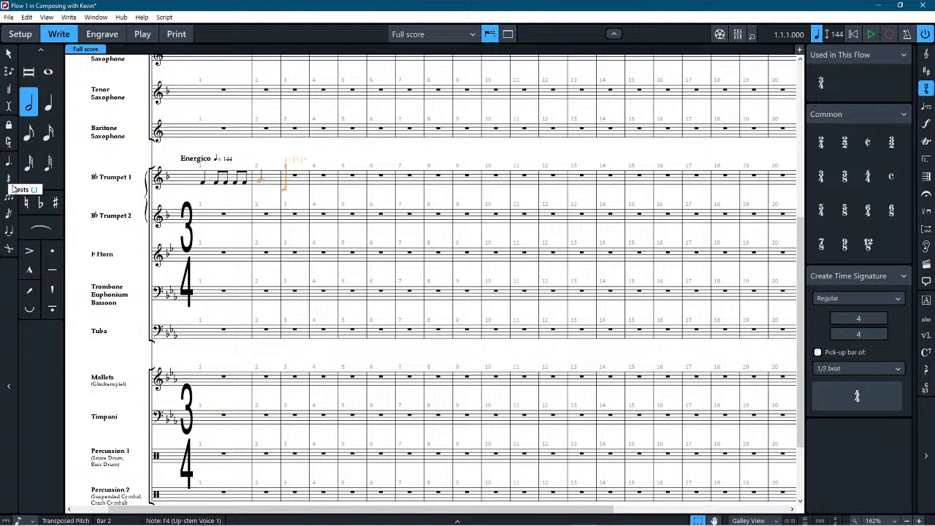
left_click(8, 179)
key("comma")
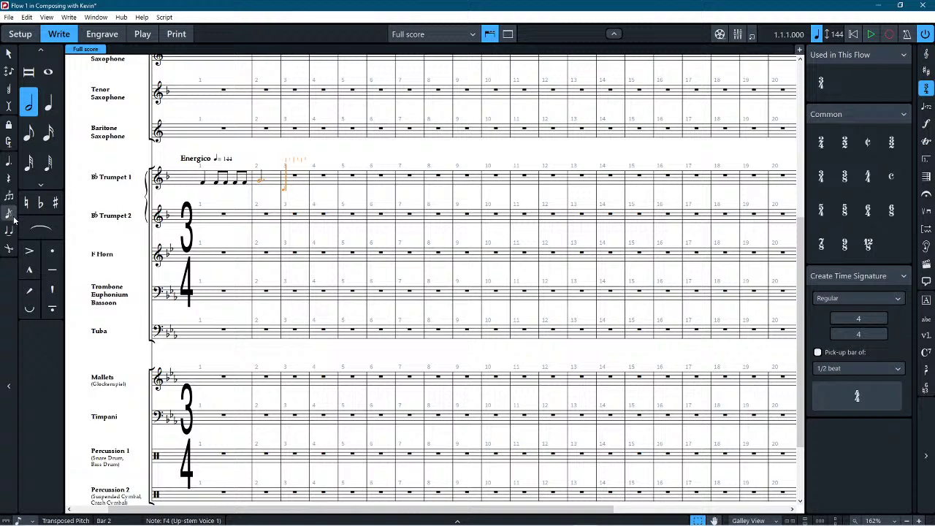
left_click(9, 55)
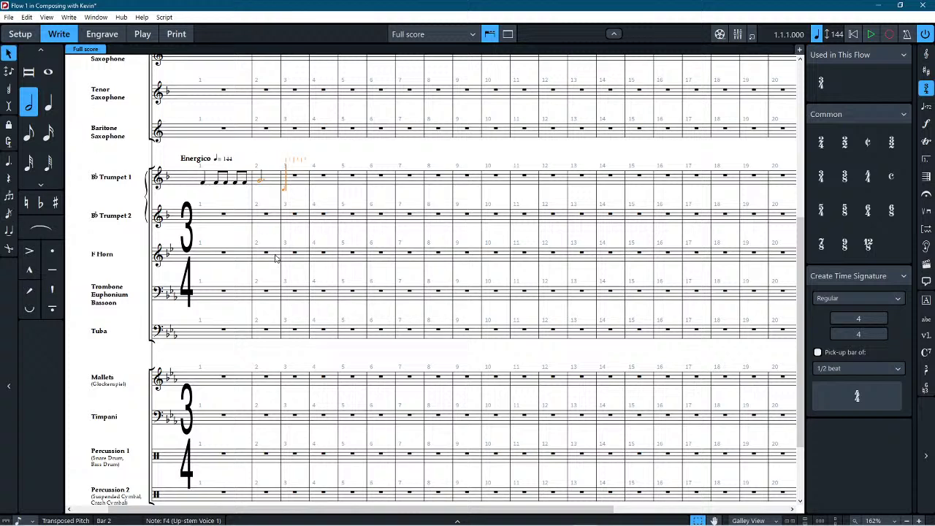
Step: Add a forte (f) dynamic to the Bb Trumpet 1 notes at the start of bar 1
left_click(214, 181)
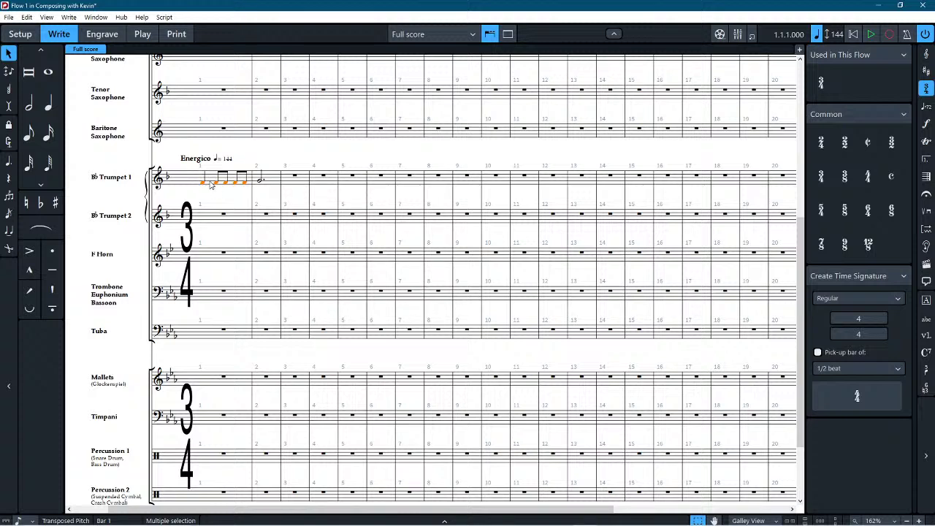
key("shift+d")
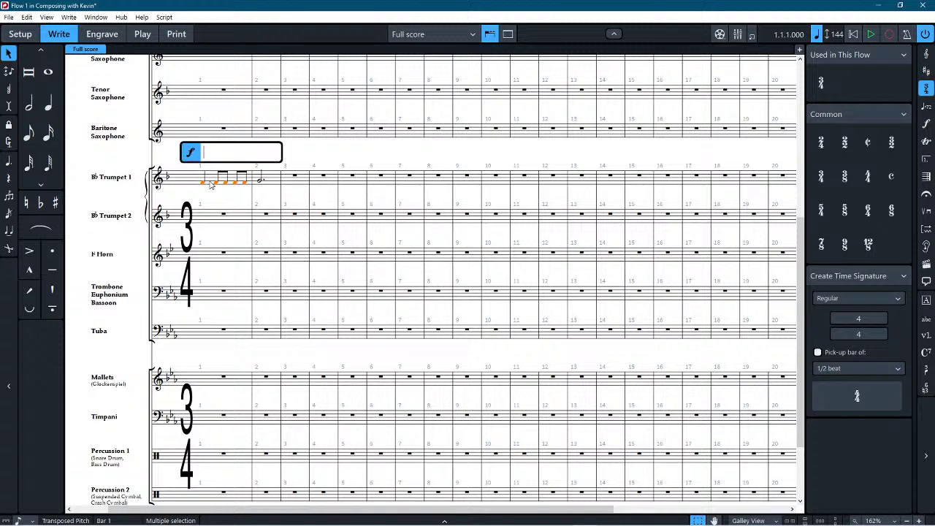
type("f")
key("Return")
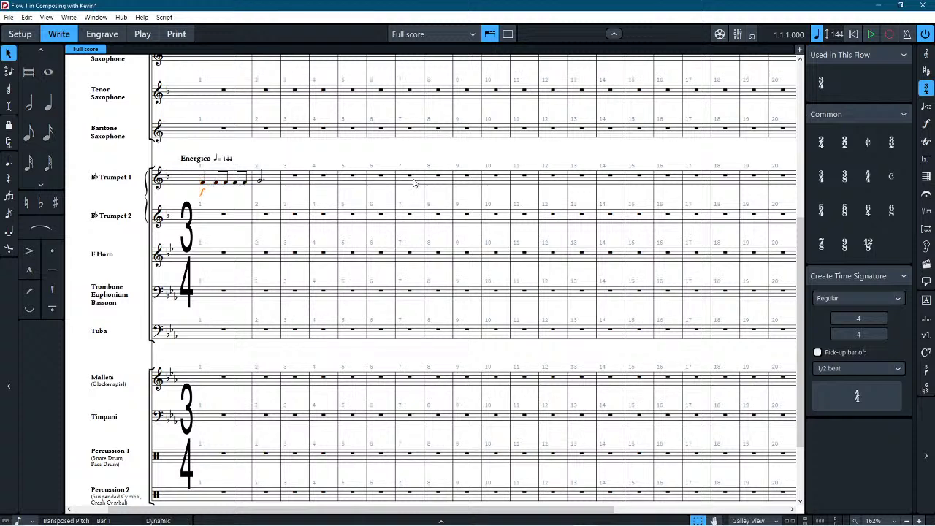
Step: Delete the forte (f) dynamic at the start of bar 1 in the Bb Trumpet 1 staff
left_click(301, 160)
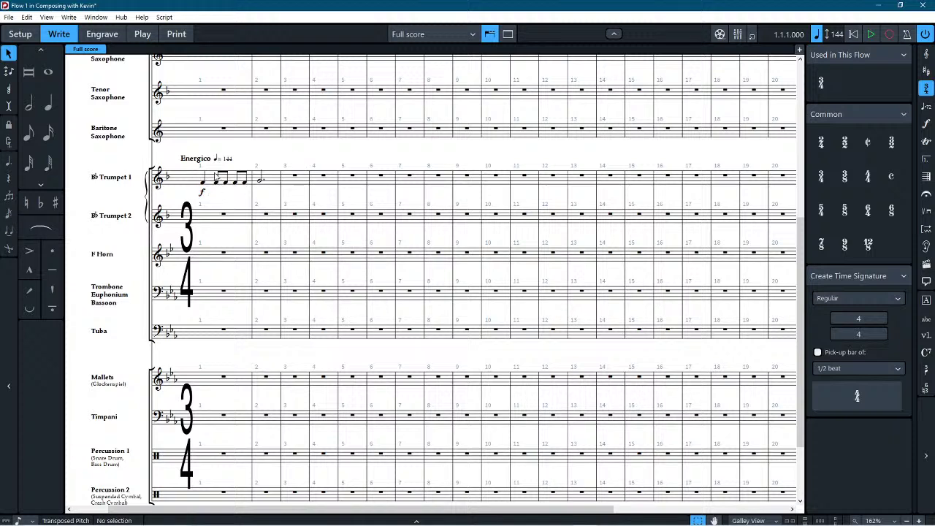
left_click(201, 194)
key("Delete")
Step: Copy the bars 1–2 notes of Bb Trumpet 1 to the start of bar 1 in the Bb Trumpet 2 staff
left_click(203, 180)
left_click(261, 181, "shift")
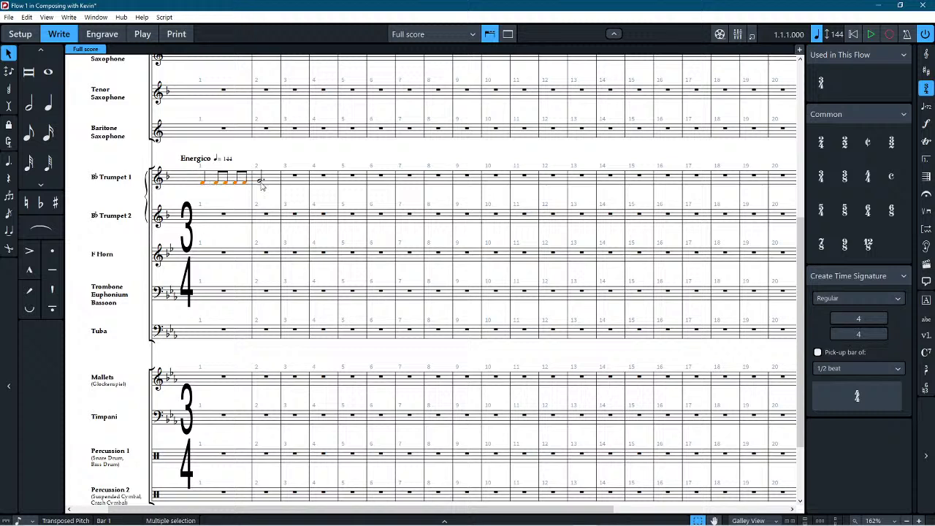
left_click(208, 221, "alt")
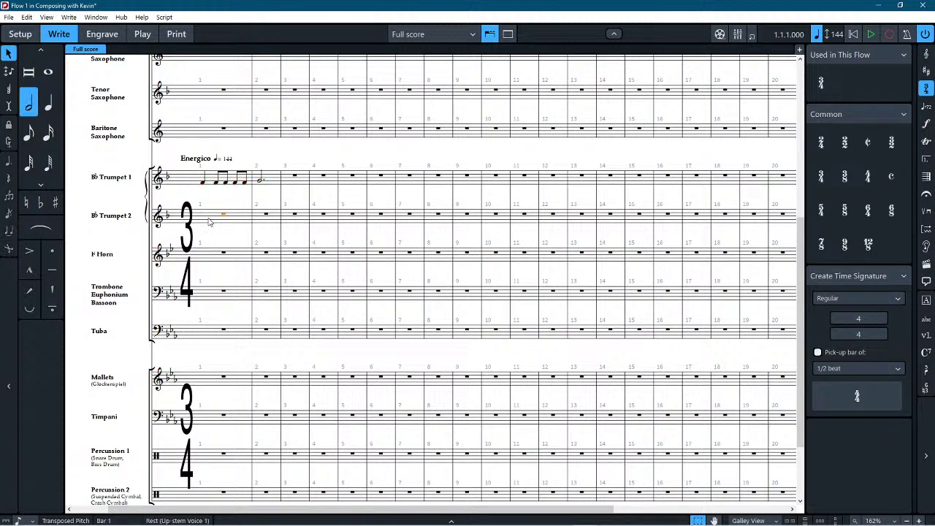
Step: Try adding a forte (f) dynamic with the bars 1–2 notes of both Bb Trumpet staves selected, and undo it
left_click(217, 181, "shift")
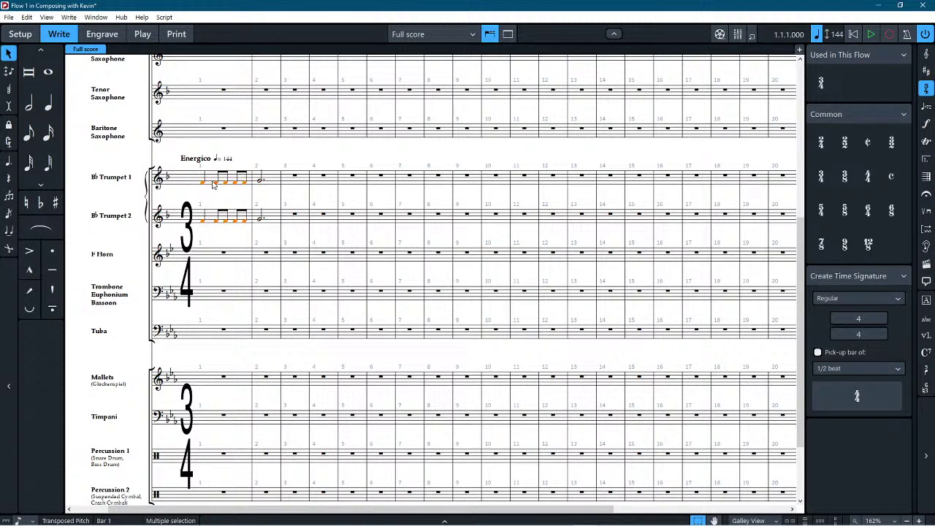
left_click(261, 180, "shift")
key("shift+d")
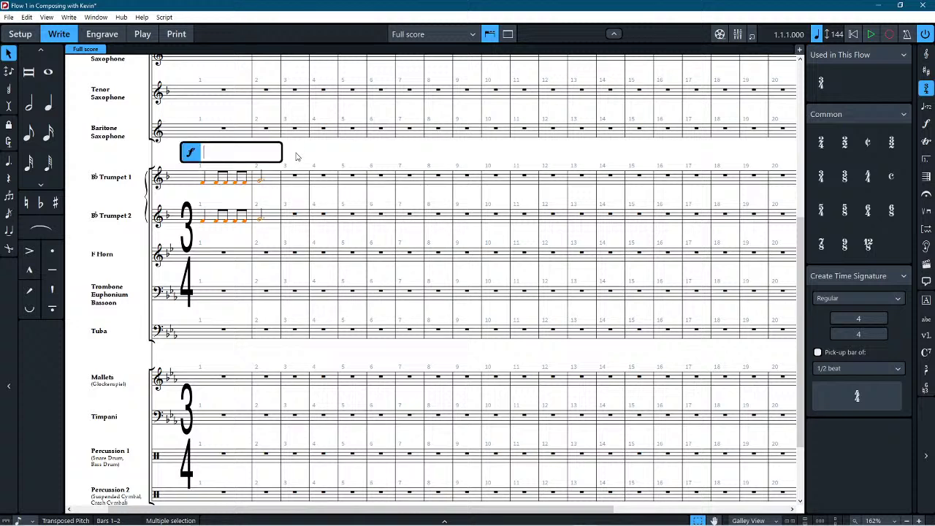
type("f")
key("Return")
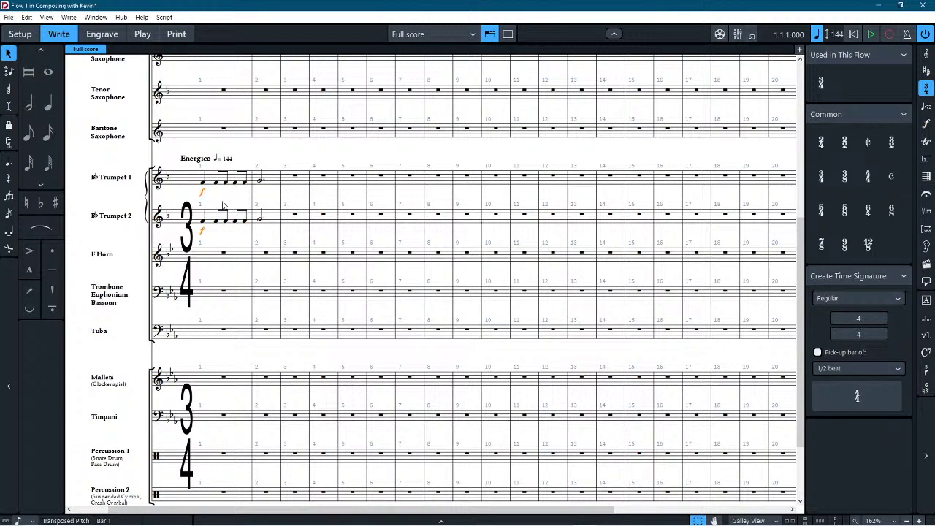
key("ctrl+z")
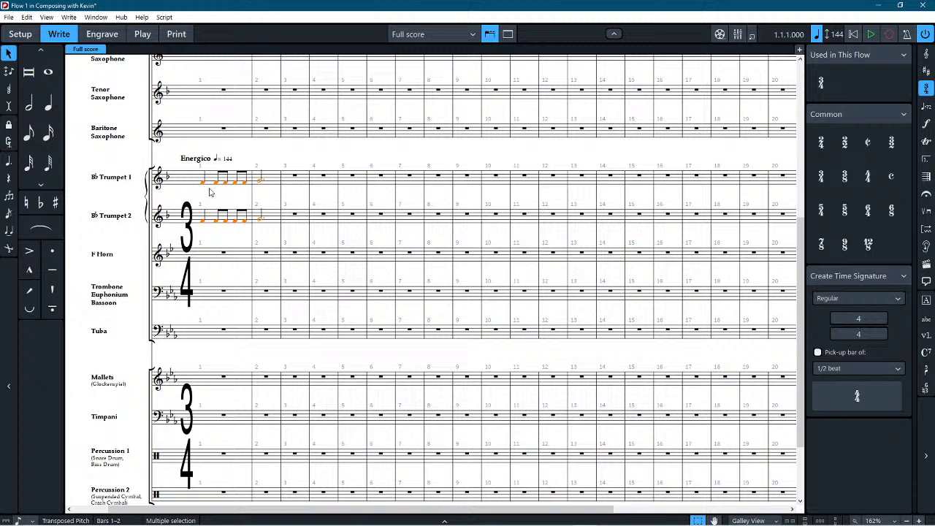
Step: Add an f<ff crescendo to the bar 1 notes of both Bb Trumpet staves
left_click(248, 164)
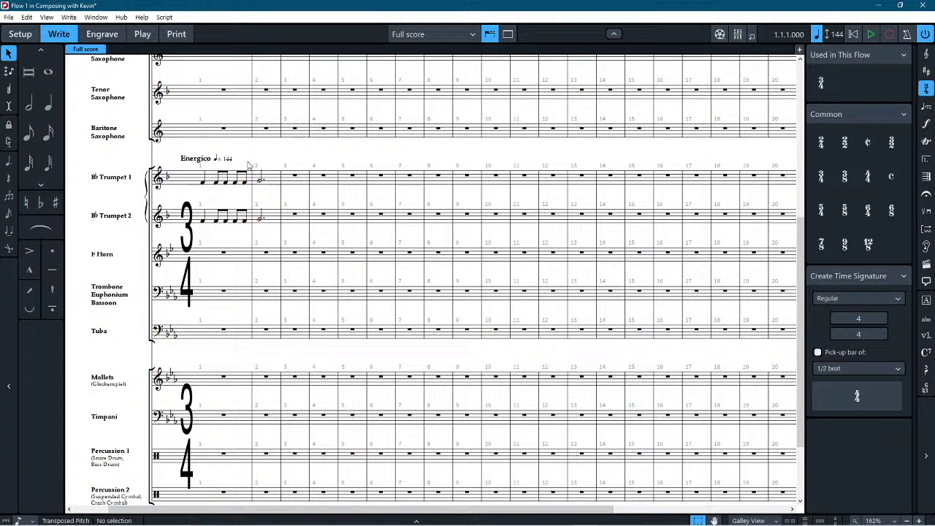
left_click(208, 182)
left_click(209, 221, "shift")
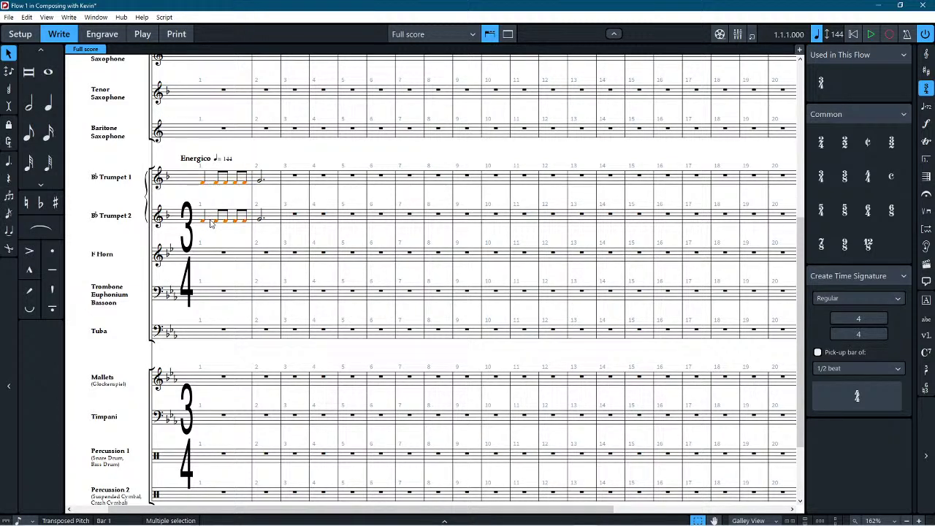
key("shift+d")
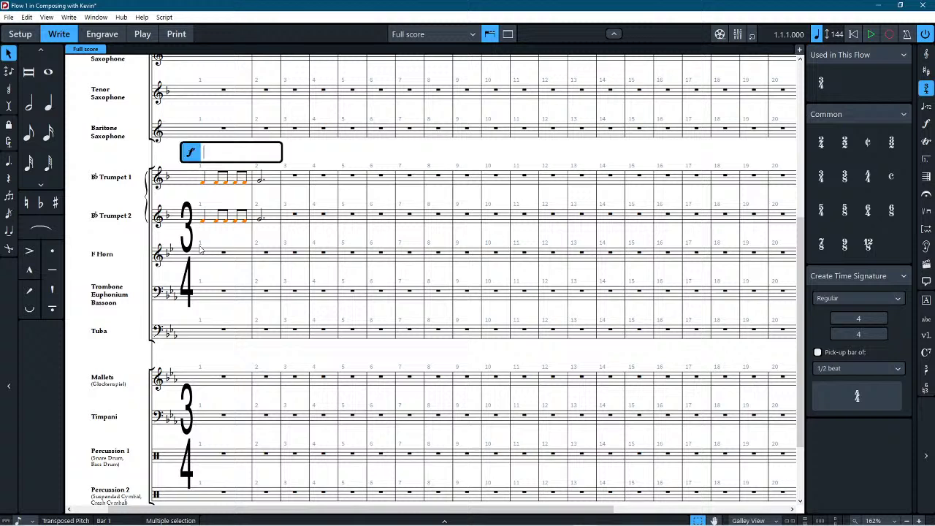
type("f>")
key("BackSpace")
type("<FF")
key("BackSpace")
key("BackSpace")
type("ff")
key("Return")
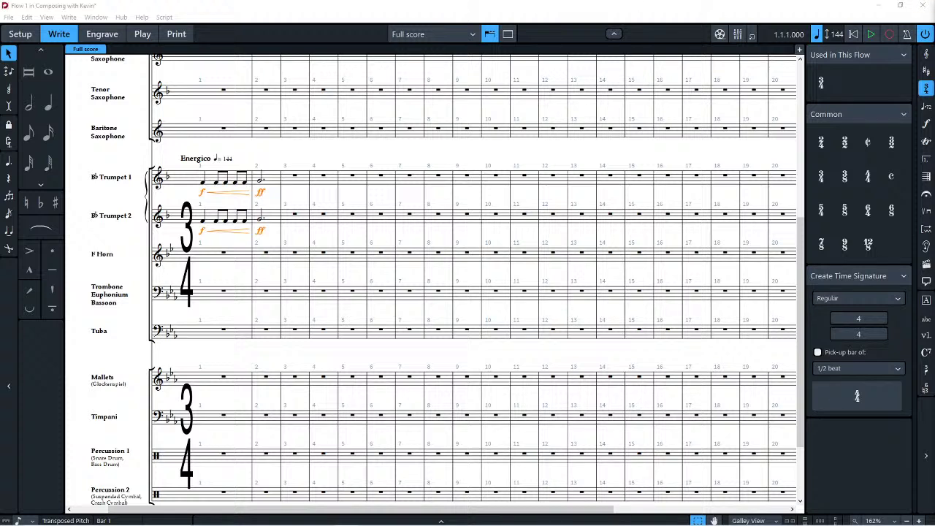
Step: Undo the f<ff crescendo on both Bb Trumpet staves
left_click(268, 243)
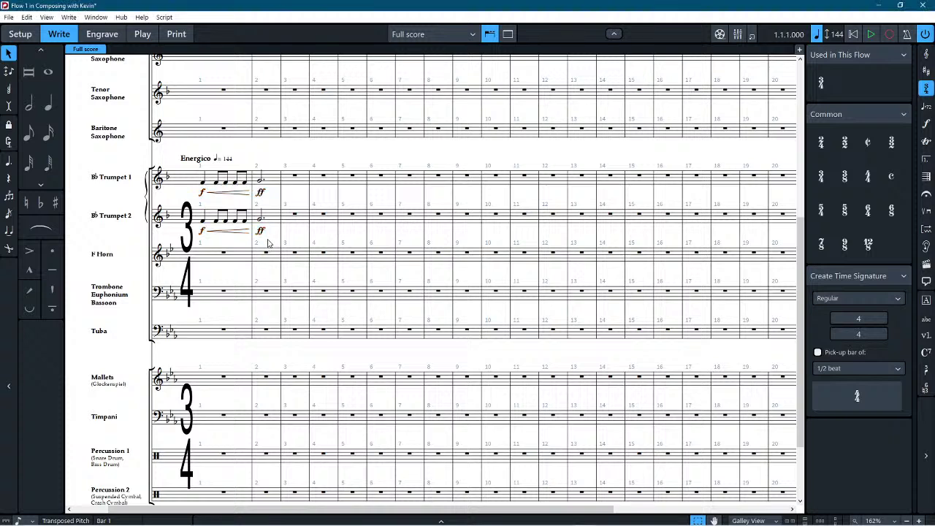
key("ctrl+z")
key("ctrl+z")
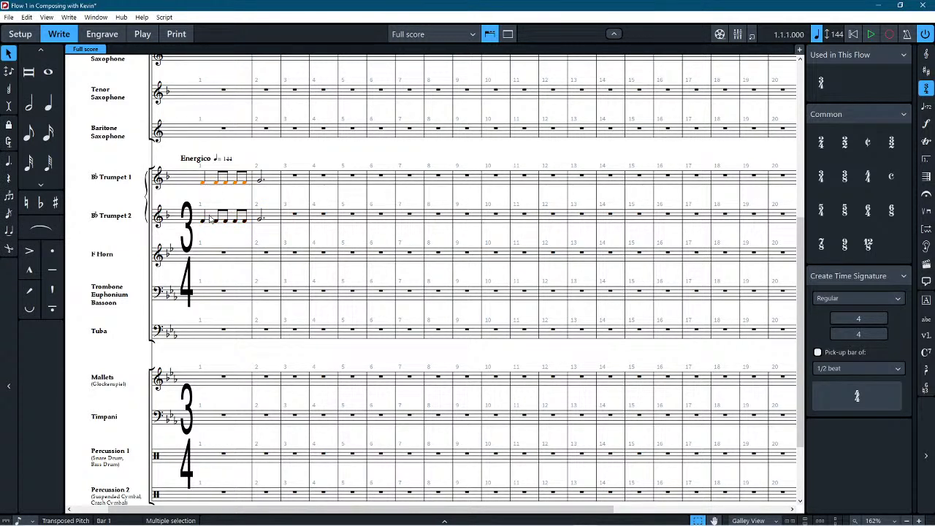
Step: Add a forte (f) dynamic at the start of bar 1 in both Bb Trumpet staves
key("shift+d")
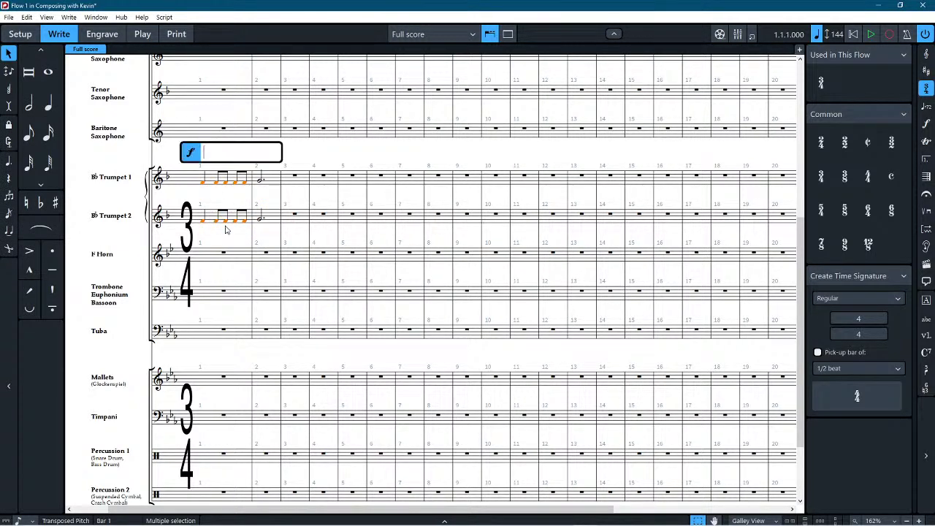
type("f")
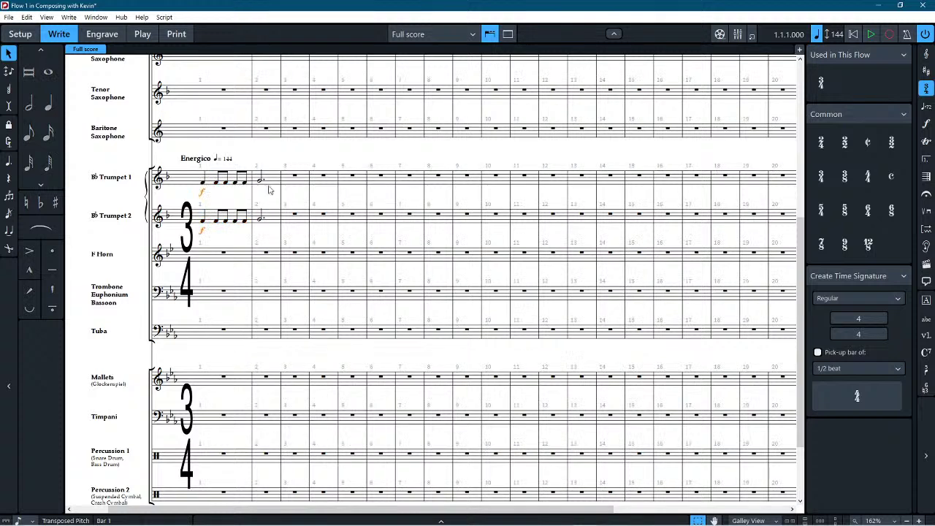
key("Return")
Step: Copy the Bb Trumpet 2 notes of bars 1–2 with their forte dynamic into the F Horn staff from bar 1
left_click_drag(196, 237, 266, 221)
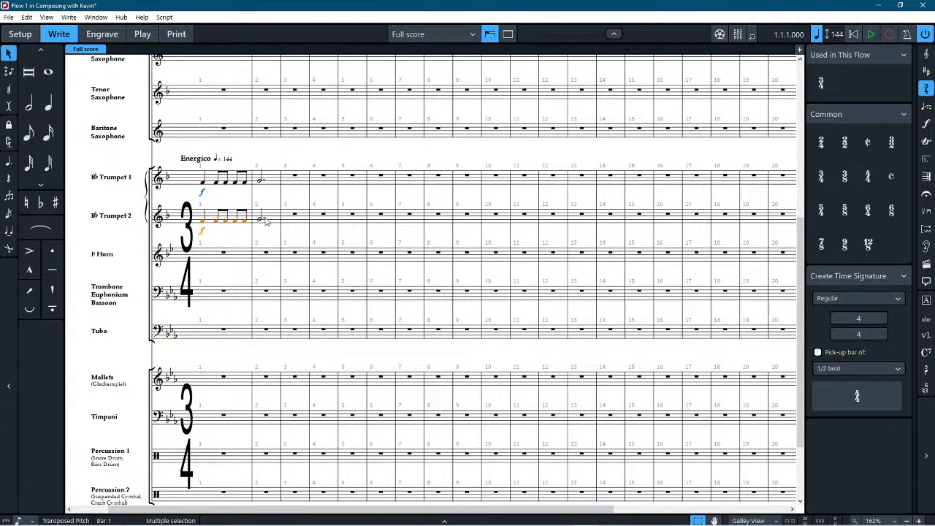
left_click(211, 255)
key("ctrl+v")
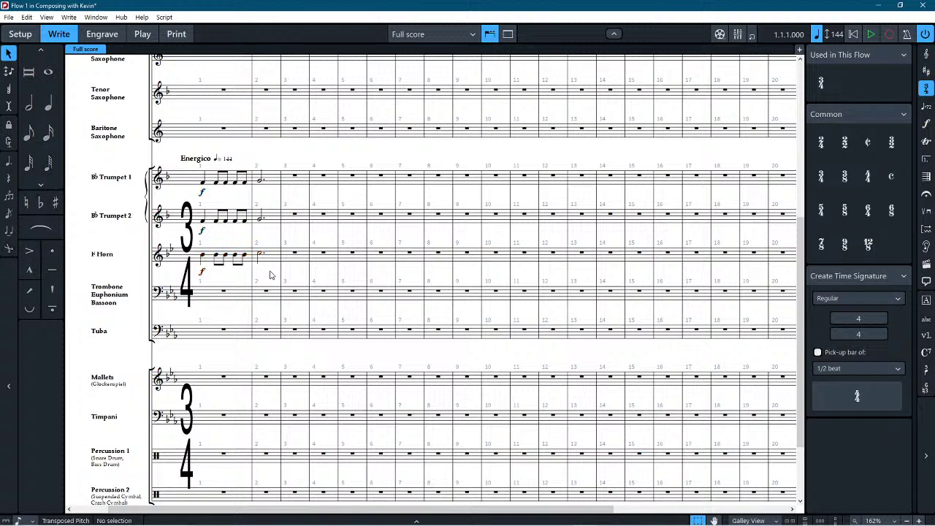
key("Escape")
Step: Try different pitches for the dotted half note in bar 2 of F Horn, settle on one sounding Eb4, and clear the selection
left_click(270, 257)
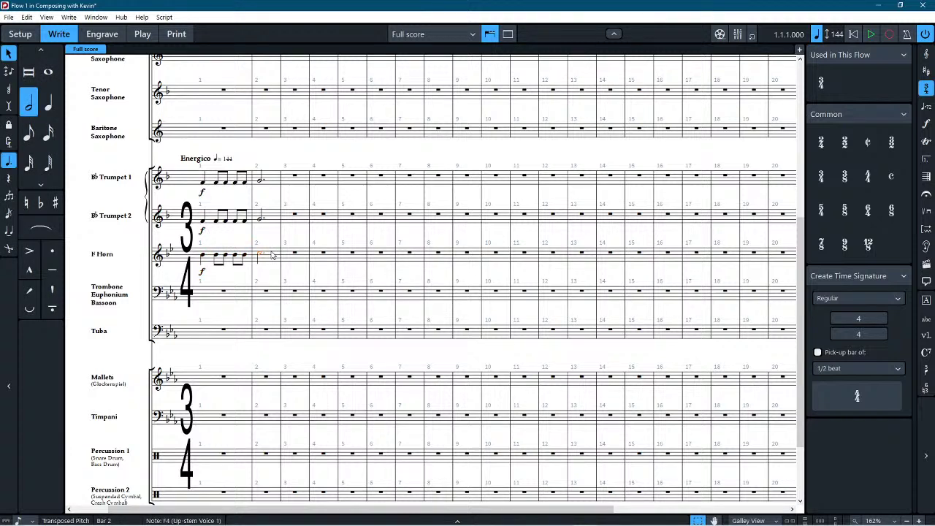
key(".")
left_click(269, 255)
key("alt+Down")
key("alt+Up")
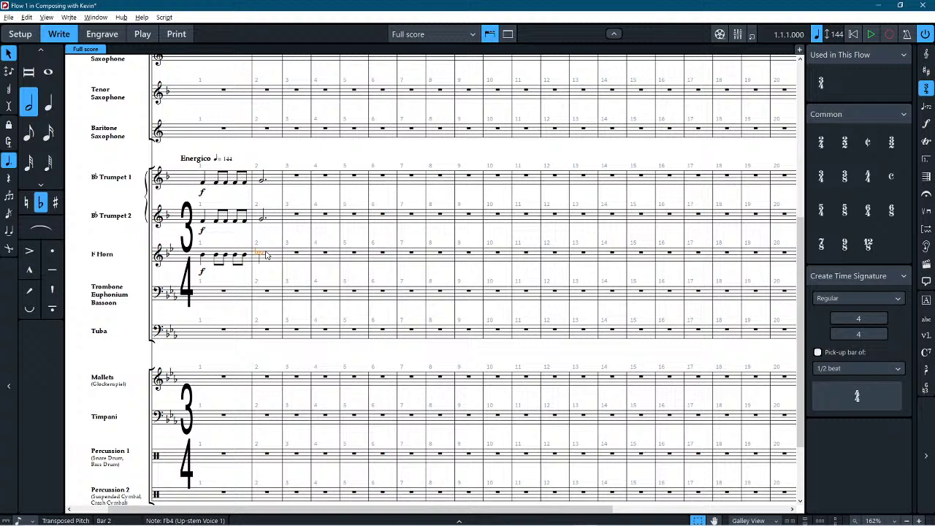
key("alt+Down")
key("alt+Down")
key("alt+Up")
key("alt+Up")
key("alt+Up")
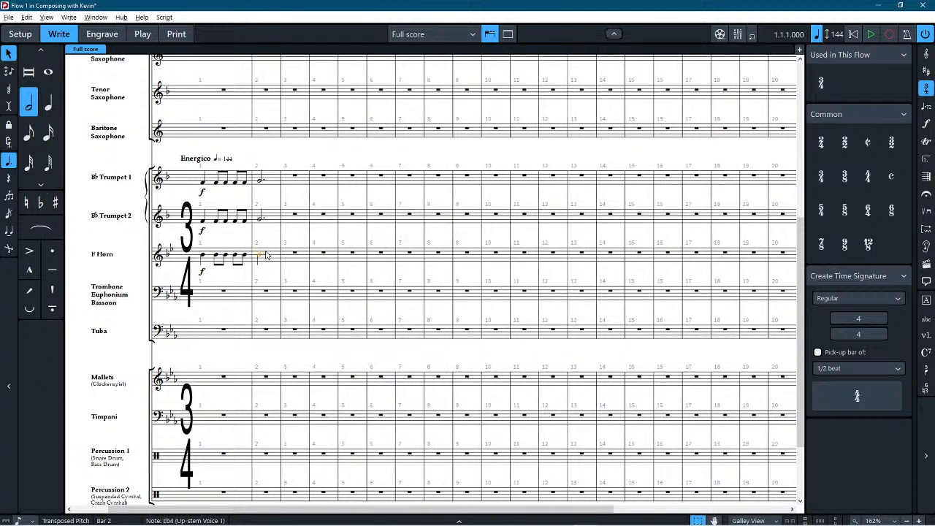
key("alt+Down")
key("alt+Down")
key("Escape")
key("Escape")
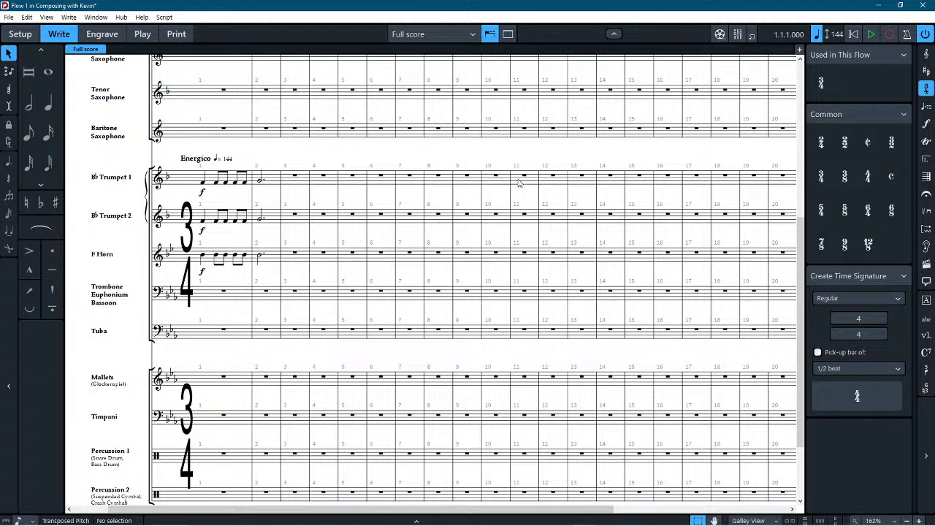
Step: Play back the opening two bars from the first Bb Trumpet 1 note and stop playback
left_click(493, 274)
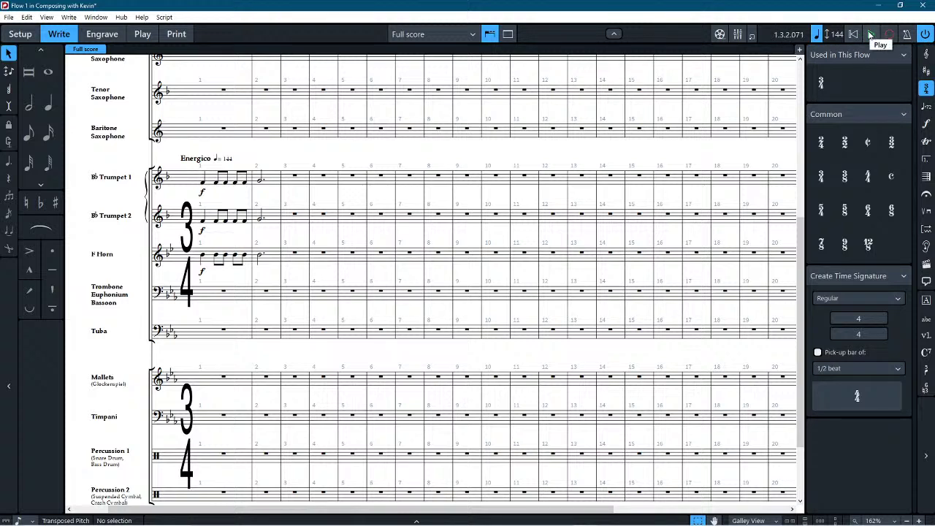
left_click(206, 180)
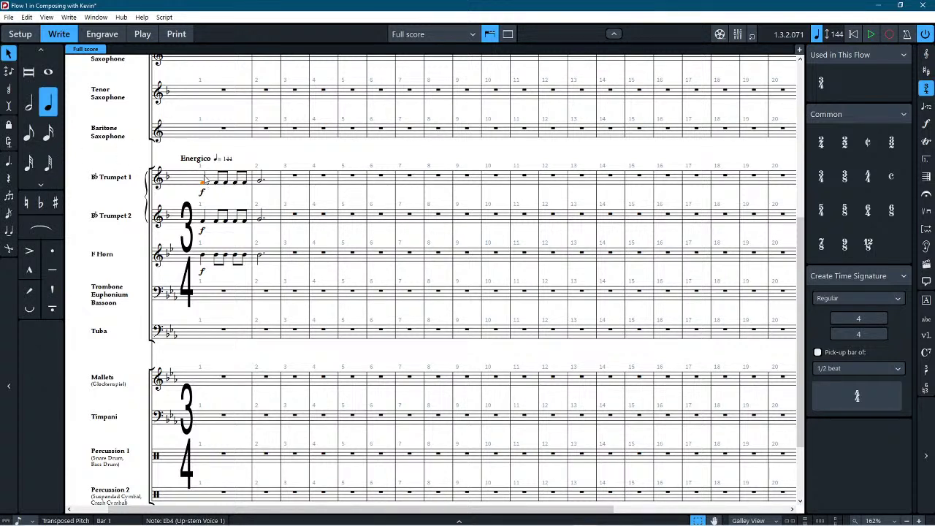
key("space")
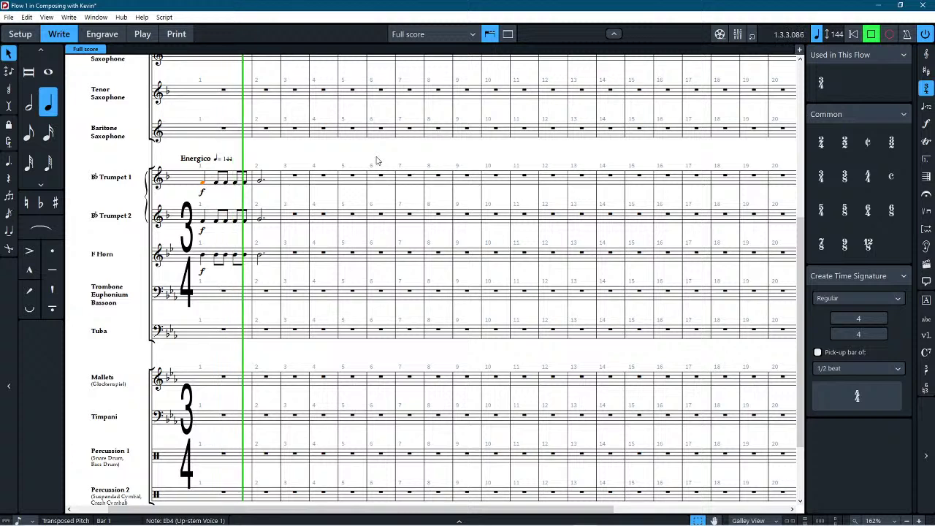
key("Escape")
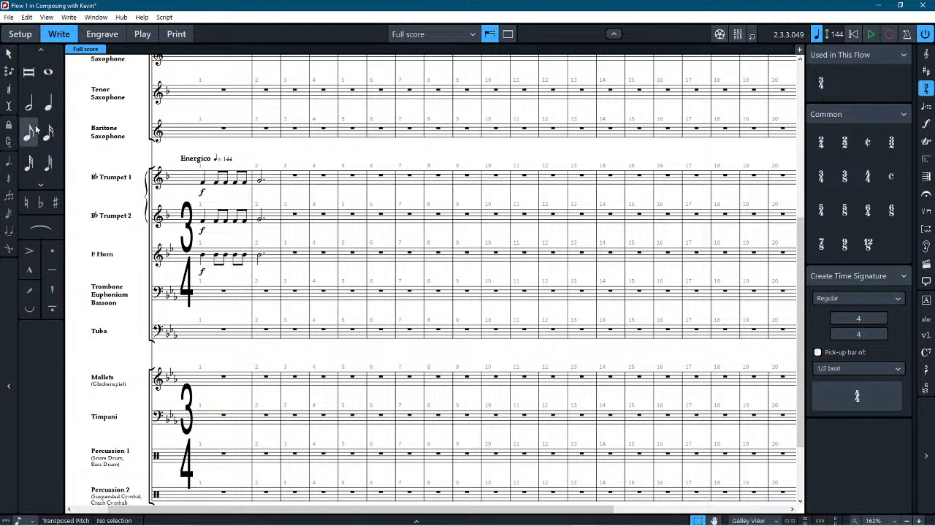
Step: Enter an undotted quarter note Eb3 on the first beat of bar 2 in the Timpani staff
left_click(48, 103)
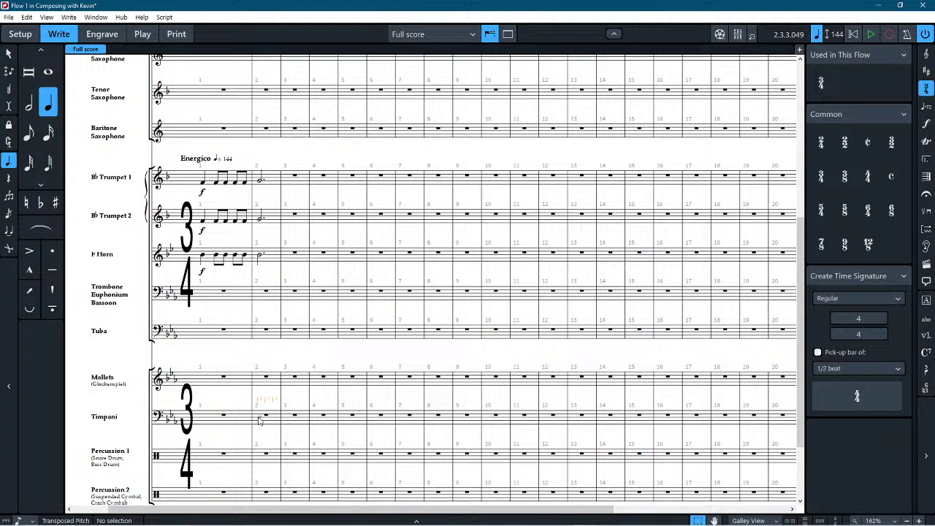
left_click(260, 418)
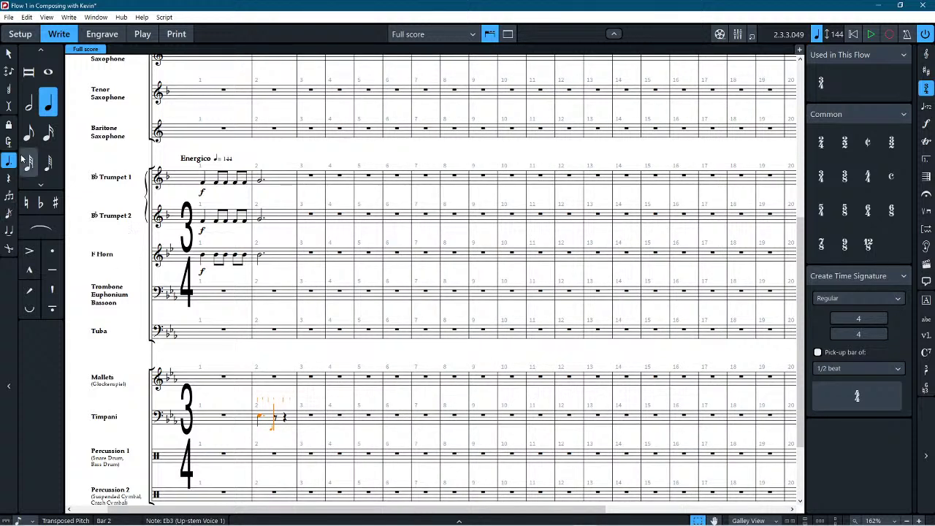
key("ctrl+z")
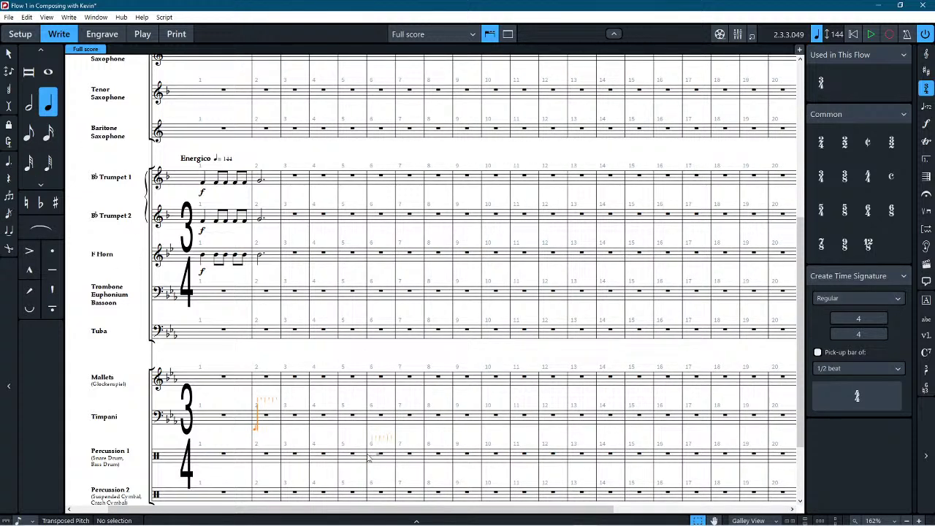
left_click(260, 418)
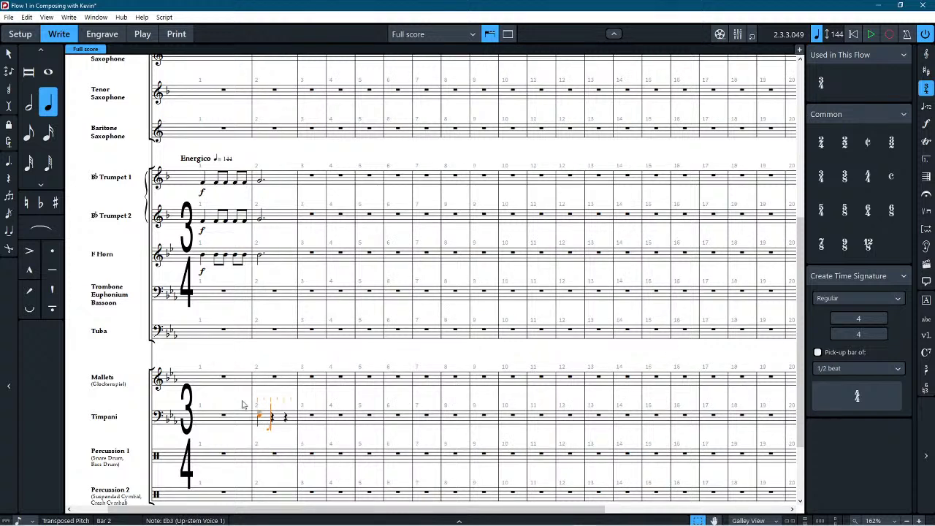
Step: Set the note duration to eighth and fill the rest of Timpani bar 2 with four Eb3 notes
key("4")
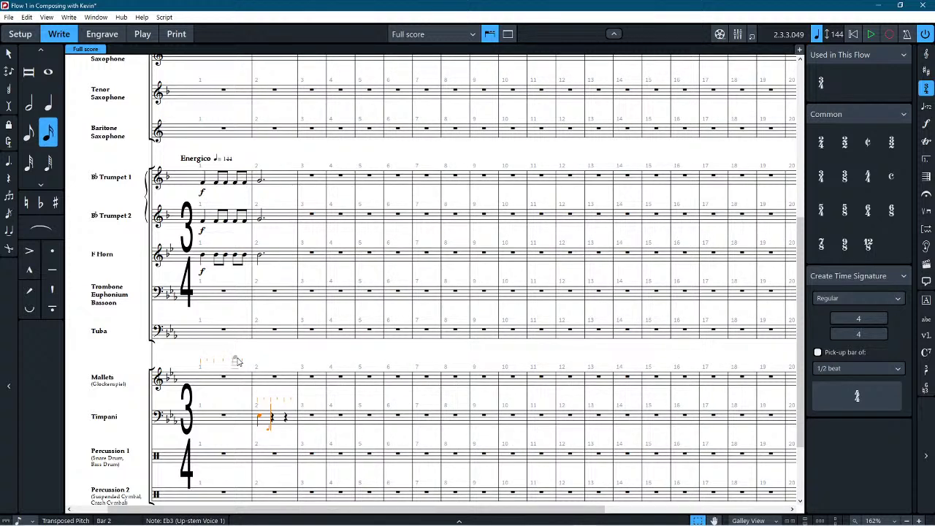
key("5")
key("e")
key("e")
key("e")
key("e")
key("e")
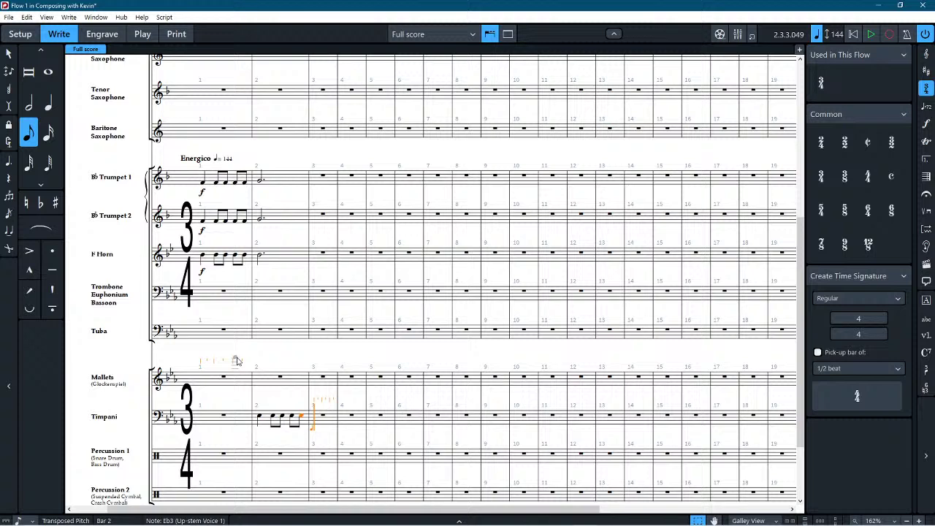
Step: Set the note duration to quarter and enter Eb3 on the first beat of Timpani bar 3
key("4")
key("6")
key("e")
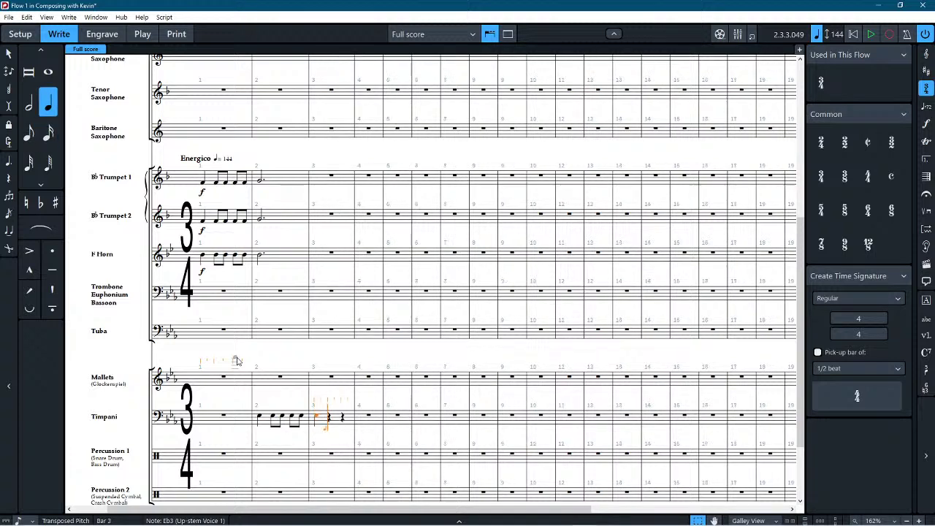
Step: Move the note input caret to the suspended cymbal in Percussion 2 at bar 3 and return to the selection tool
key("ctrl+Down")
key("ctrl+Up")
key("Down")
key("Down")
key("Up")
key("Up")
key("Up")
key("ctrl+Down")
key("Down")
key("Down")
left_click(8, 53)
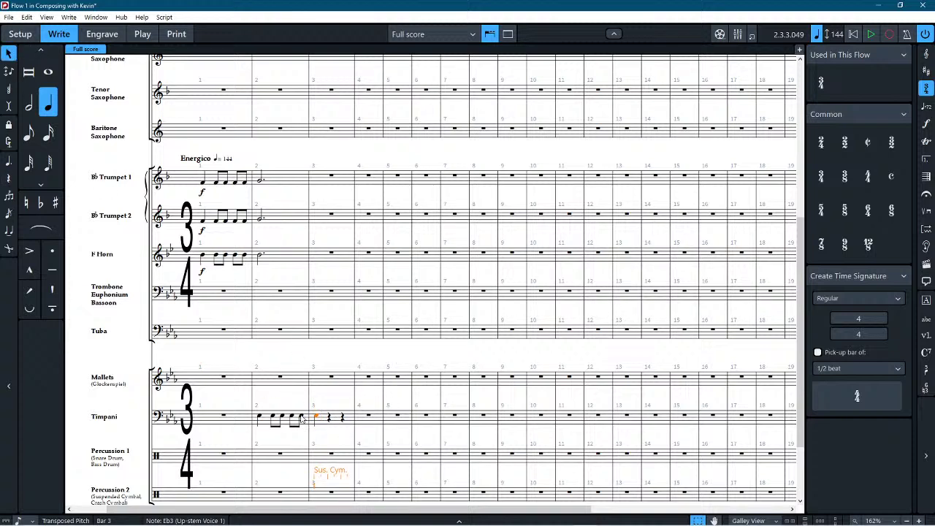
key("ctrl+Down")
key("ctrl+Down")
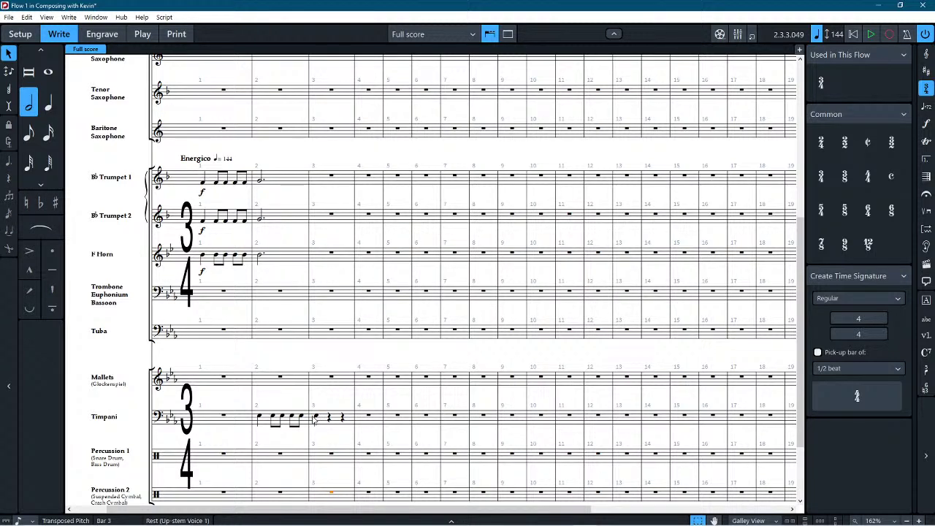
left_click(315, 418)
key("ctrl+Down")
key("ctrl+Down")
key("ctrl+Up")
key("ctrl+Up")
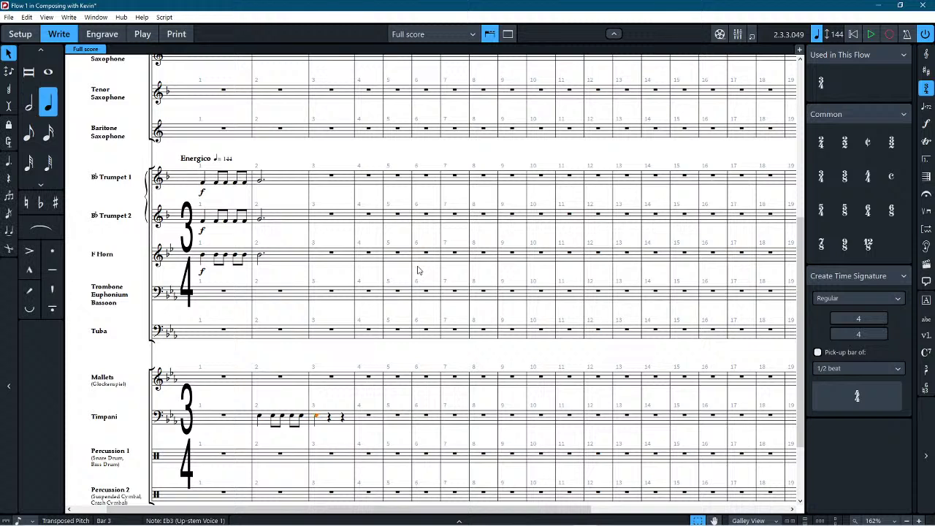
Step: Lower the pitch of the Timpani quarter note in bar 3 and copy the horn's forte dynamic to the start of Timpani bar 2
key("ctrl+shift+Down")
key("ctrl+shift+Down")
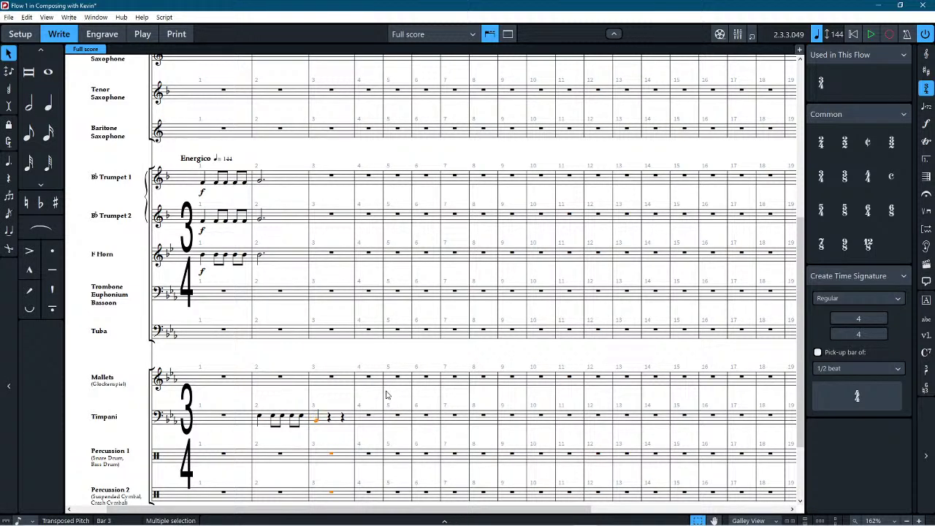
left_click(202, 271)
key("ctrl+c")
left_click(266, 418)
key("ctrl+v")
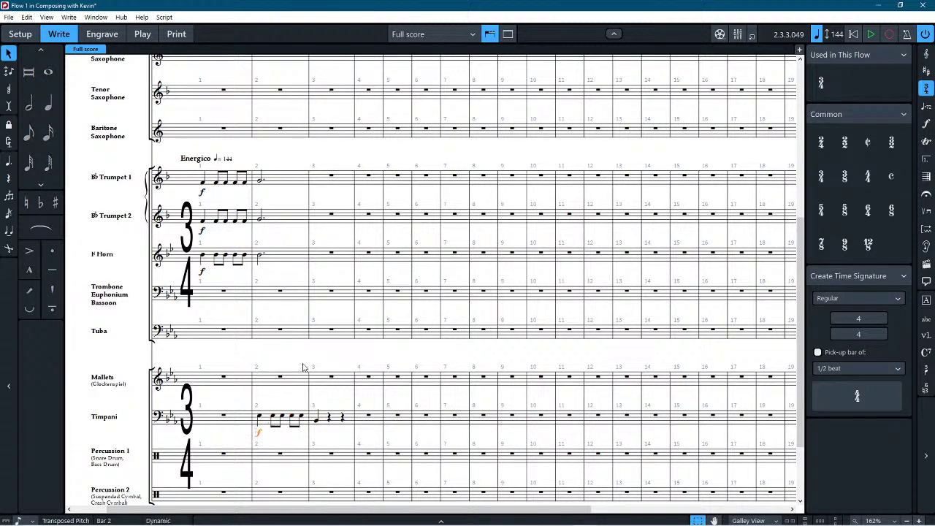
left_click(211, 265)
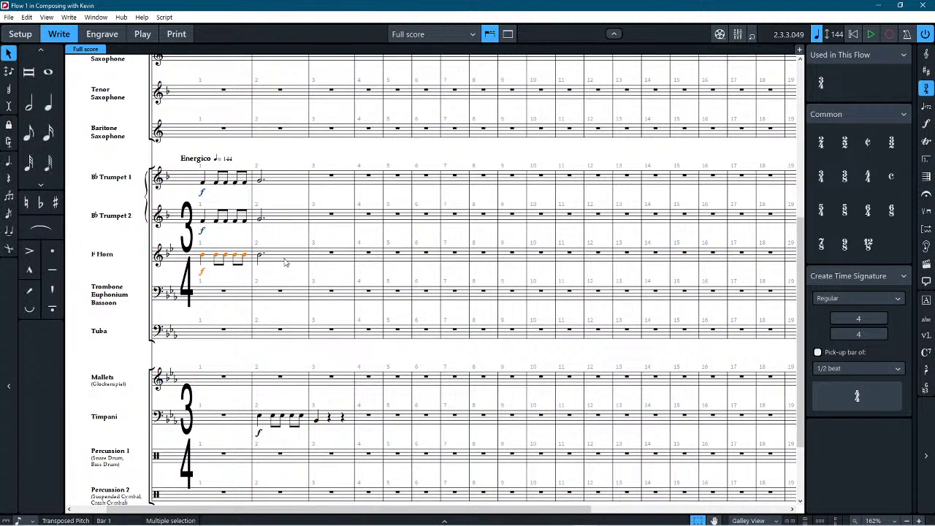
left_click(270, 413)
left_click(357, 366)
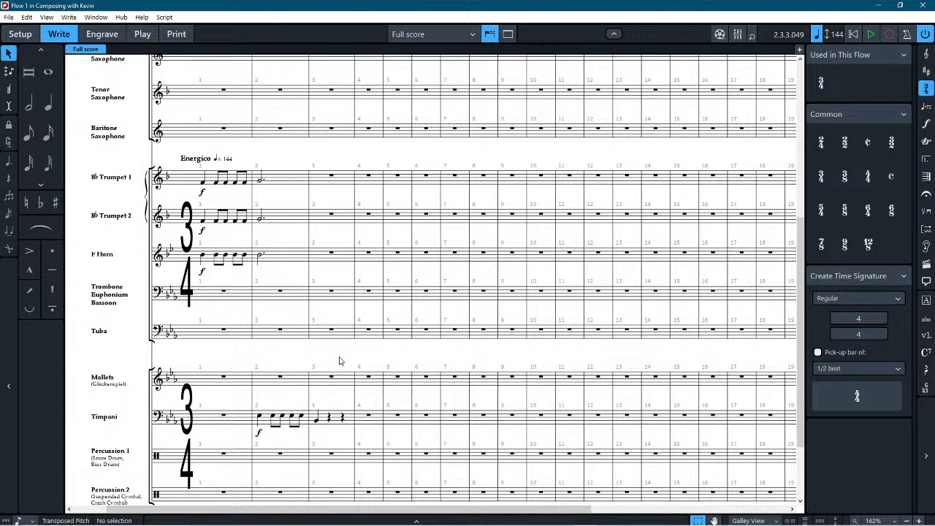
Step: Duplicate the bar 2 dotted half notes of Trumpet 1, Trumpet 2 and F Horn into bar 3
left_click(302, 182)
left_click(283, 255, "shift")
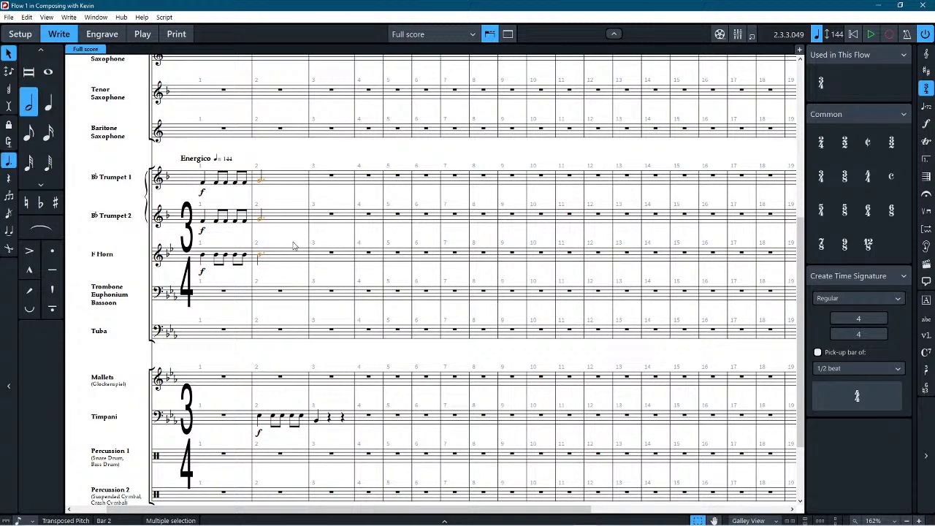
scroll(317, 175, "up", 2)
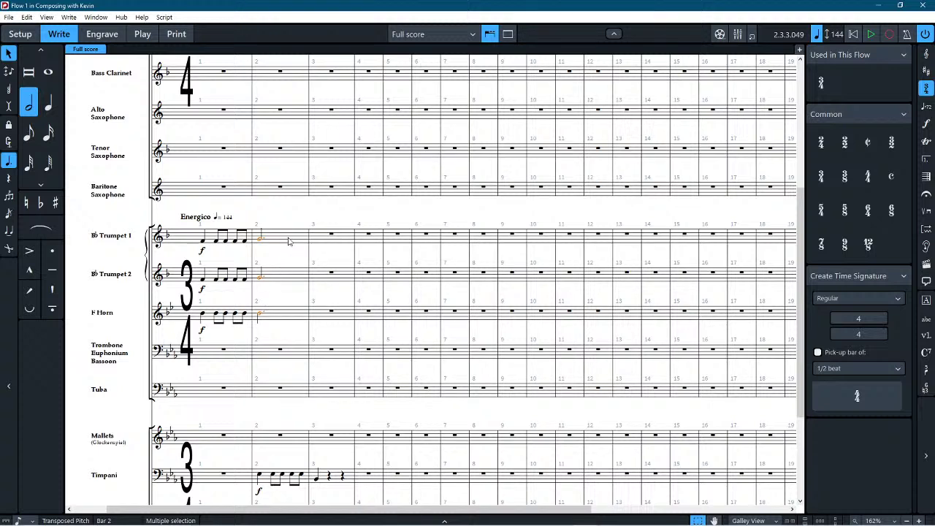
key(".")
key("ctrl+v")
Step: Repeat the Timpani rhythm of bar 2 in bar 3 and delete the duplicated forte dynamic from bar 3
left_click(268, 482)
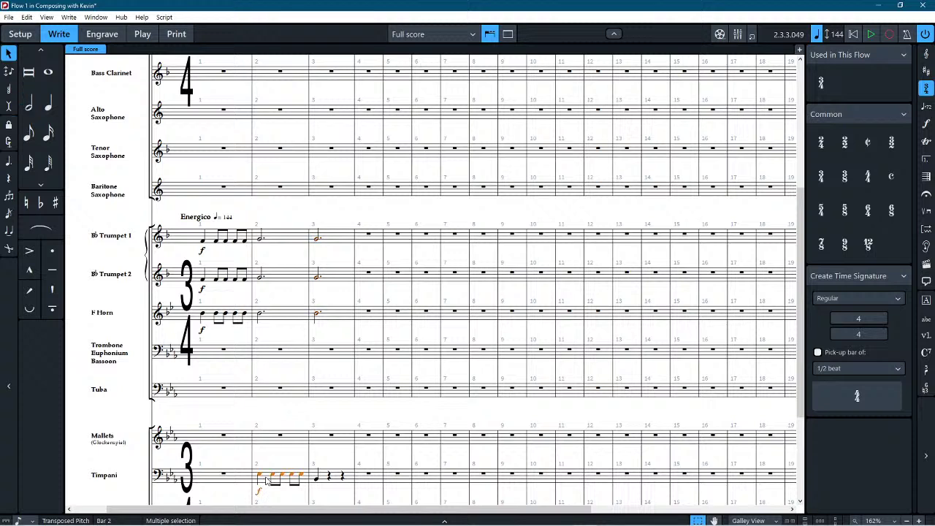
key("r")
left_click(316, 476)
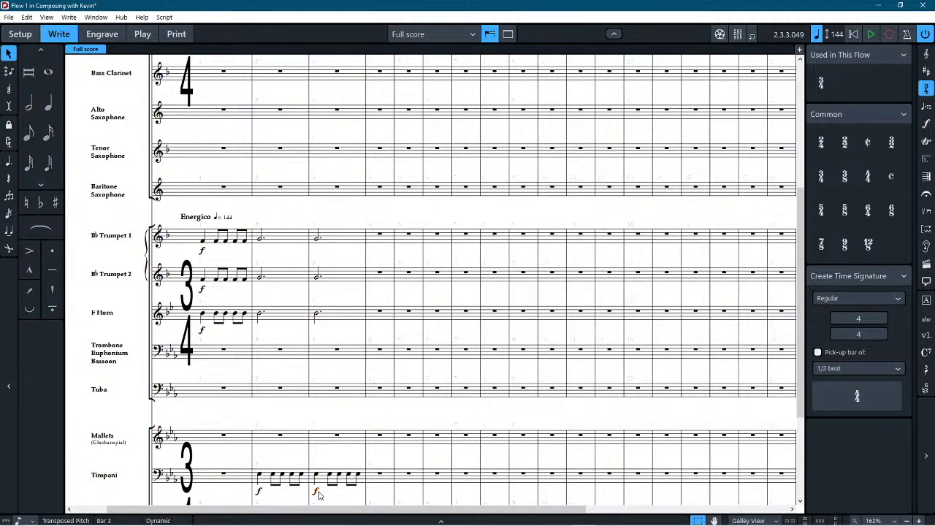
Step: Tie the dotted half notes of bar 2 to those of bar 3 in both trumpets and the F Horn
left_click(277, 243)
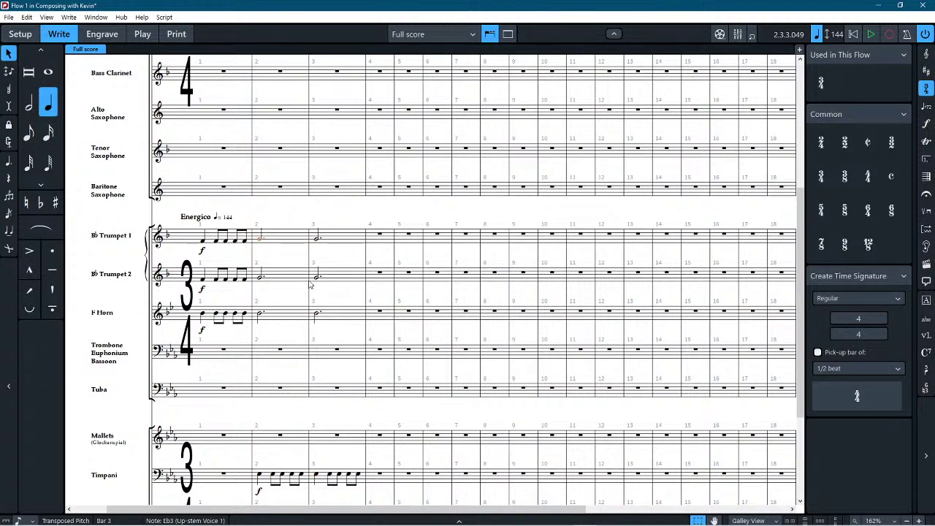
left_click(276, 319, "shift")
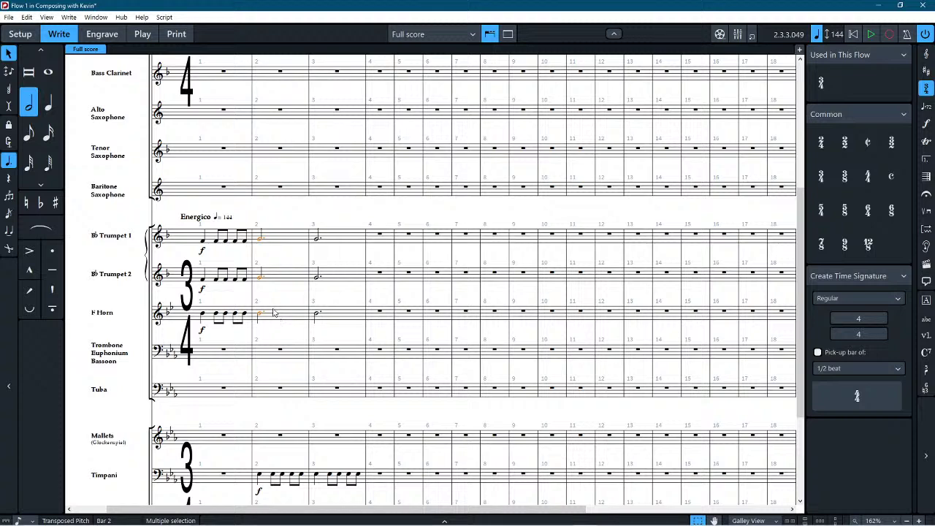
key("t")
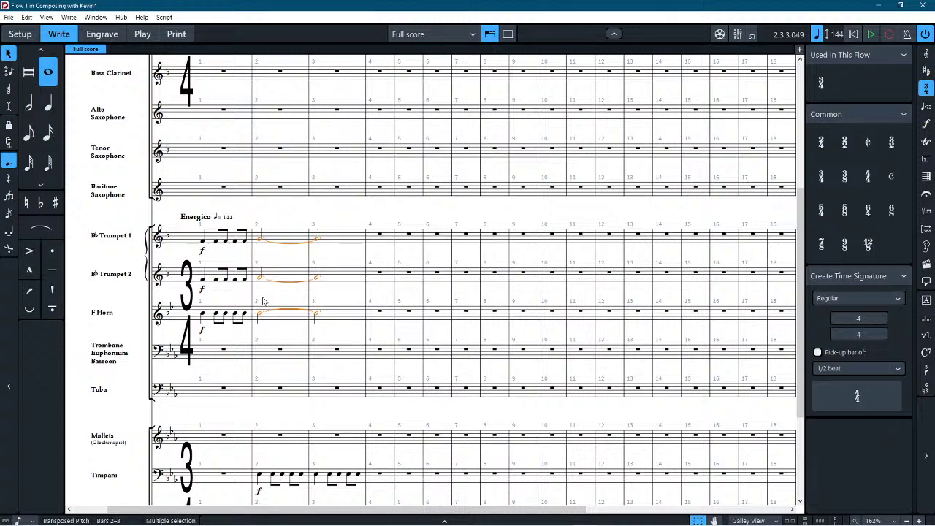
Step: Examine the tied dotted half notes across bars 2 and 3 in the trumpet and horn staves up close
key("z")
key("z")
key("z")
key("z")
key("z")
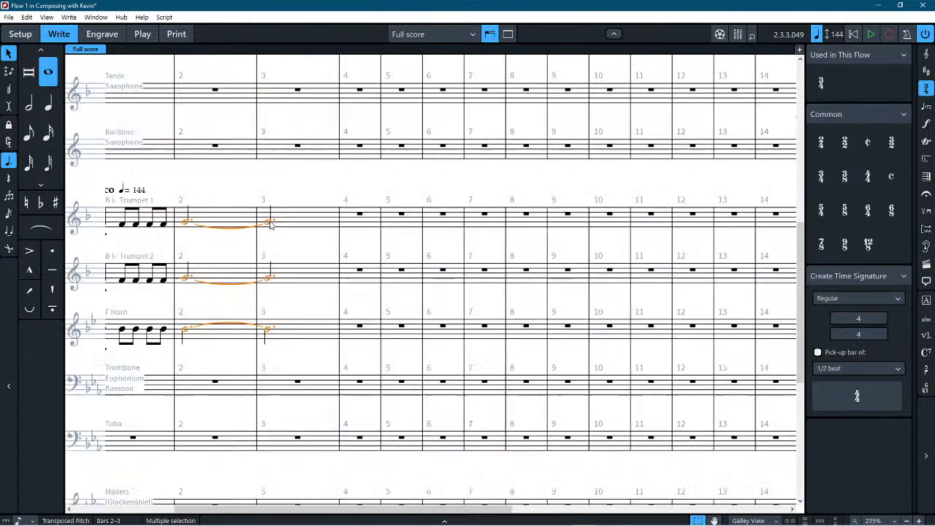
key("z")
key("z")
key("z")
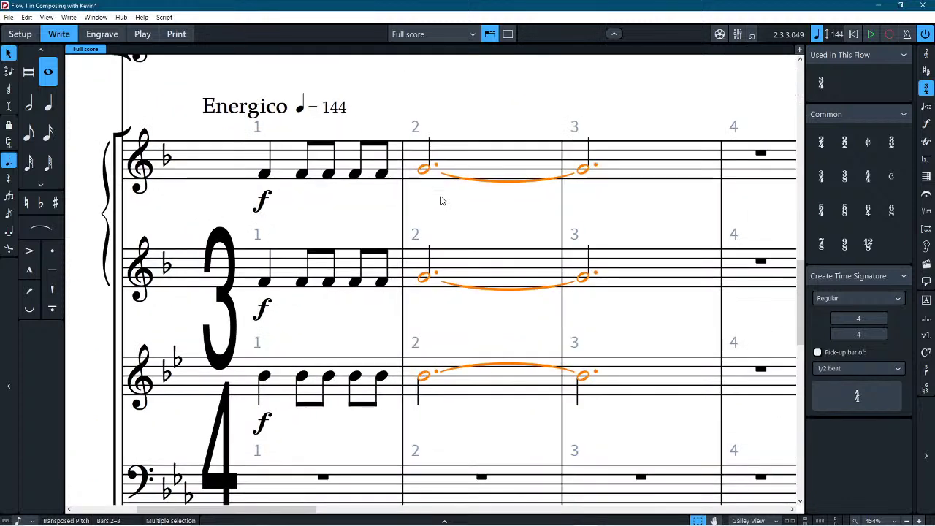
key("Escape")
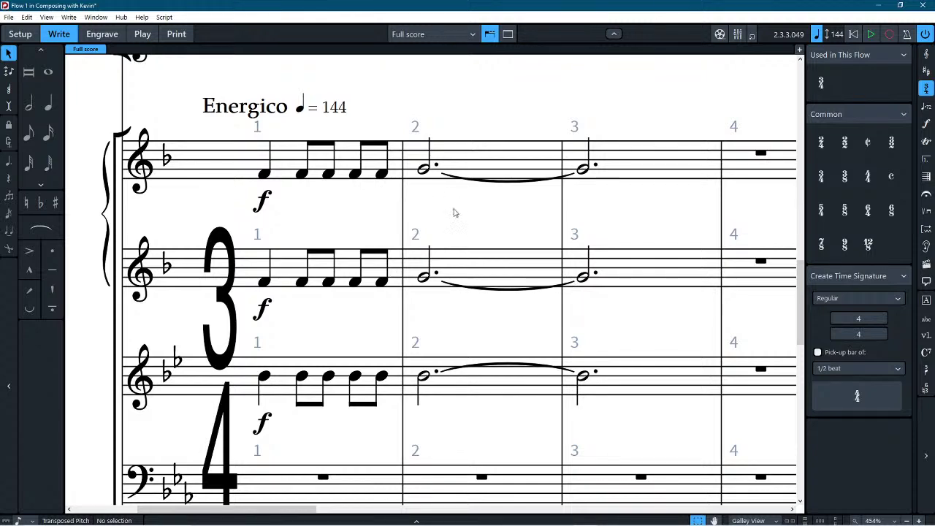
Step: Add an fp dynamic with a crescendo to f under the tied notes of both trumpets and the F Horn in bars 2 and 3
scroll(455, 211, "down", 4)
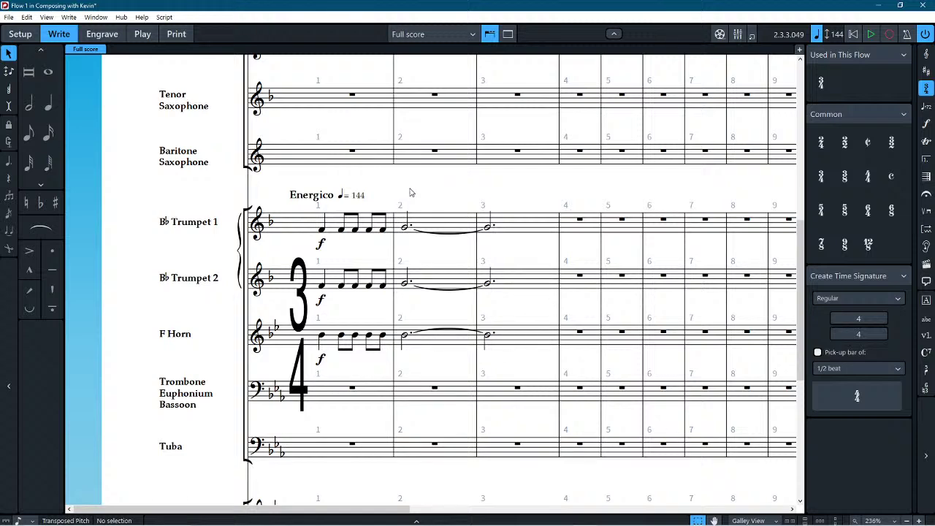
left_click(423, 231)
left_click(421, 344, "shift")
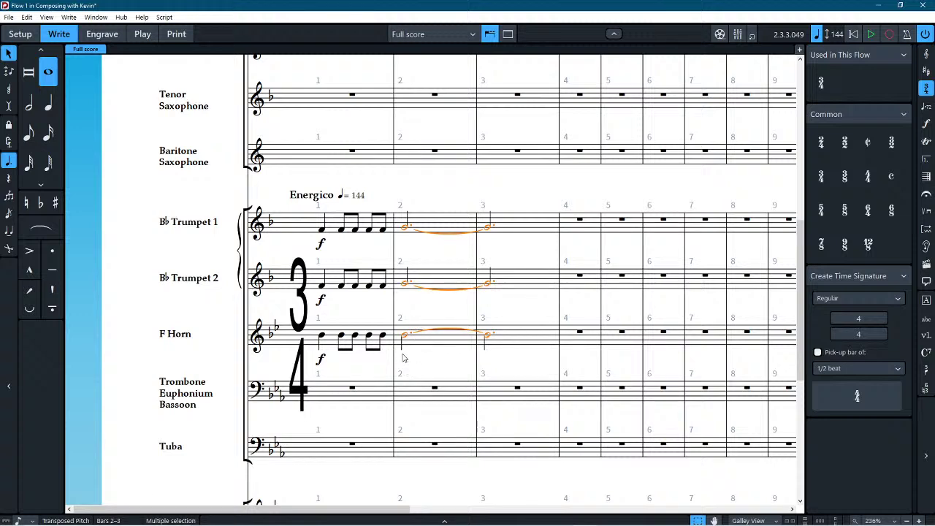
key("shift+d")
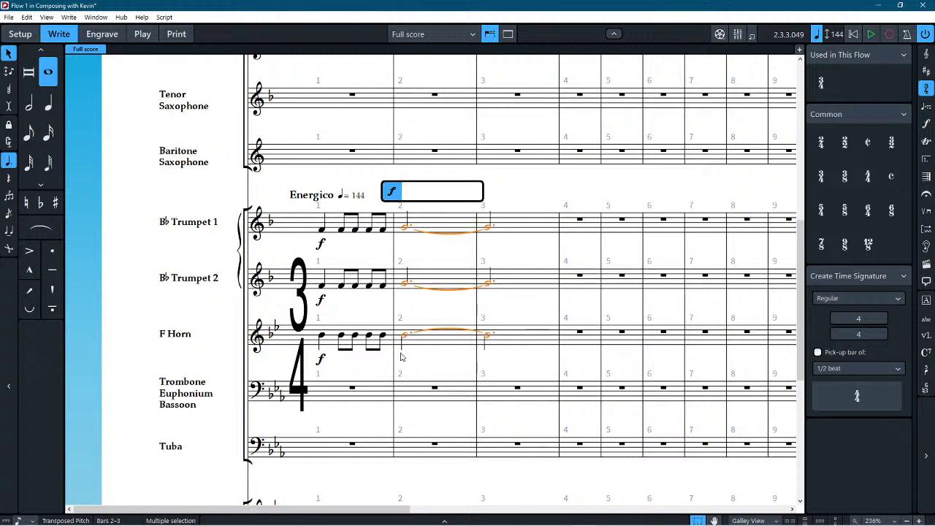
type("FQ")
key("BackSpace")
key("Return")
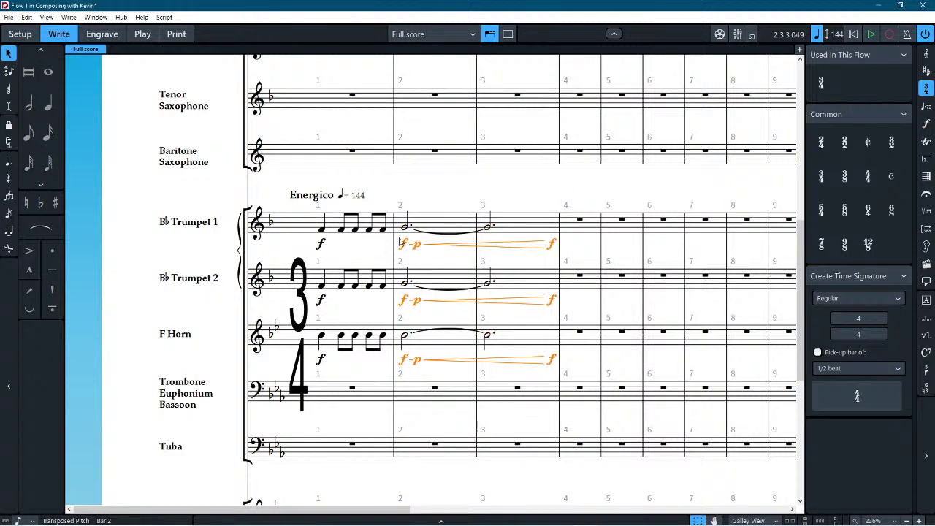
left_click(418, 198)
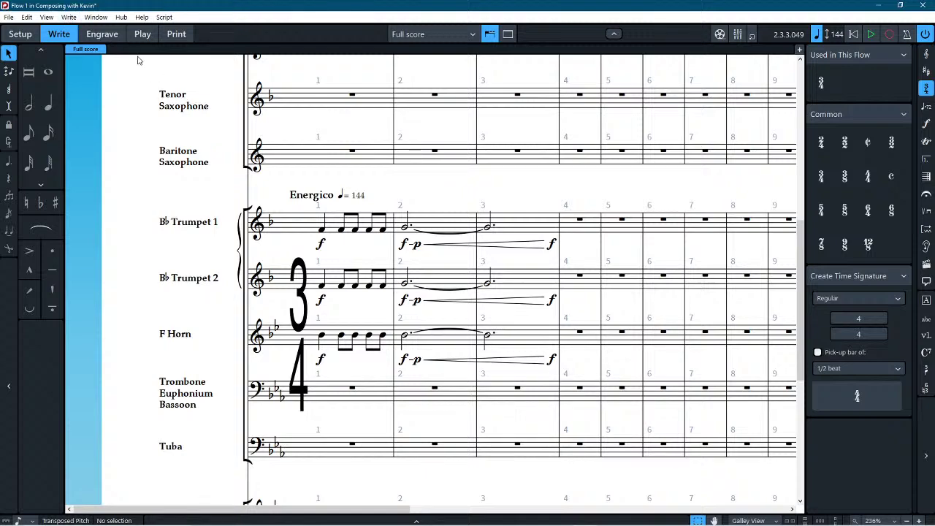
Step: Switch the full score to Engrave mode and check how the brass and timpani parts are laid out on the page
left_click(94, 29)
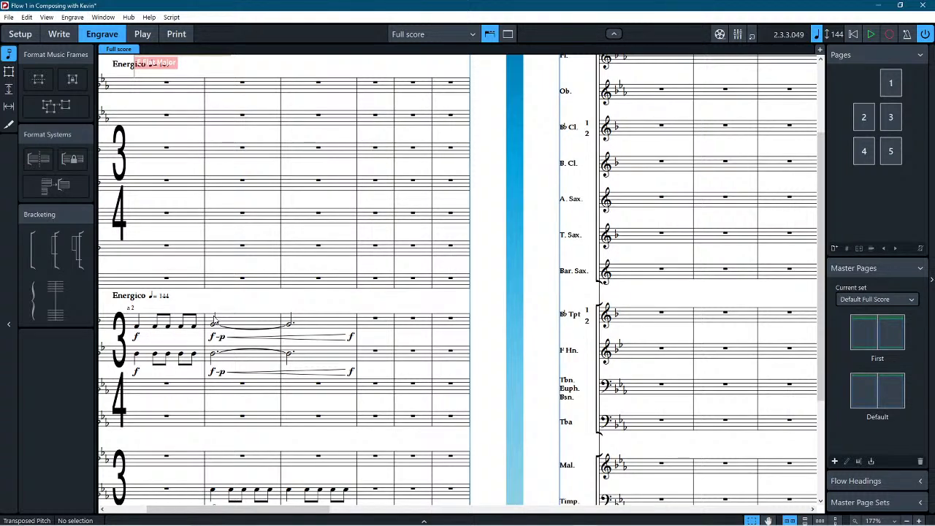
scroll(223, 358, "down", 3)
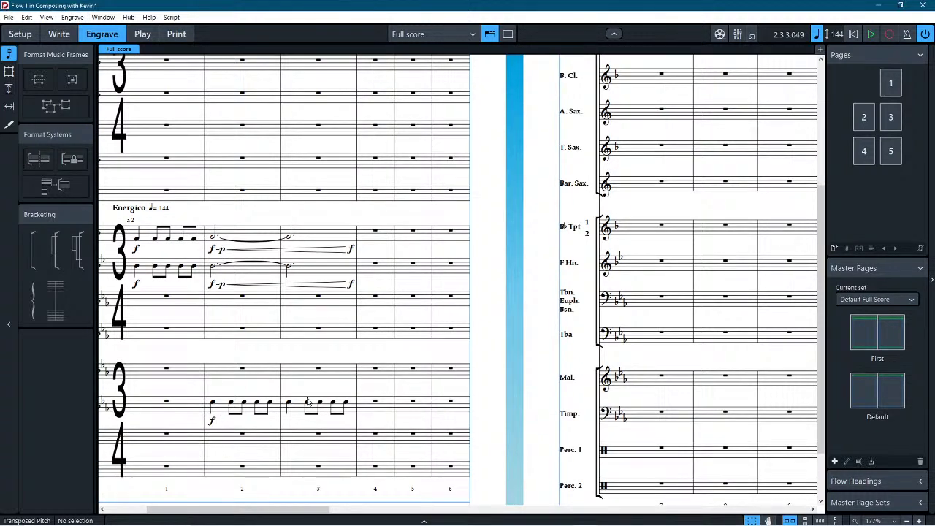
scroll(347, 403, "up", 4)
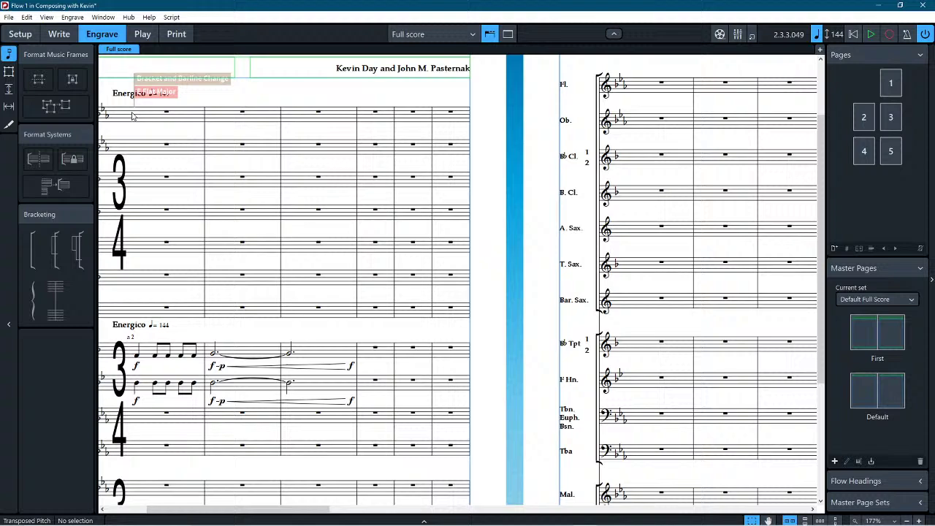
Step: Review the separator settings for combined dynamics in the Dynamics section of the Engraving Options
left_click(72, 17)
left_click(120, 285)
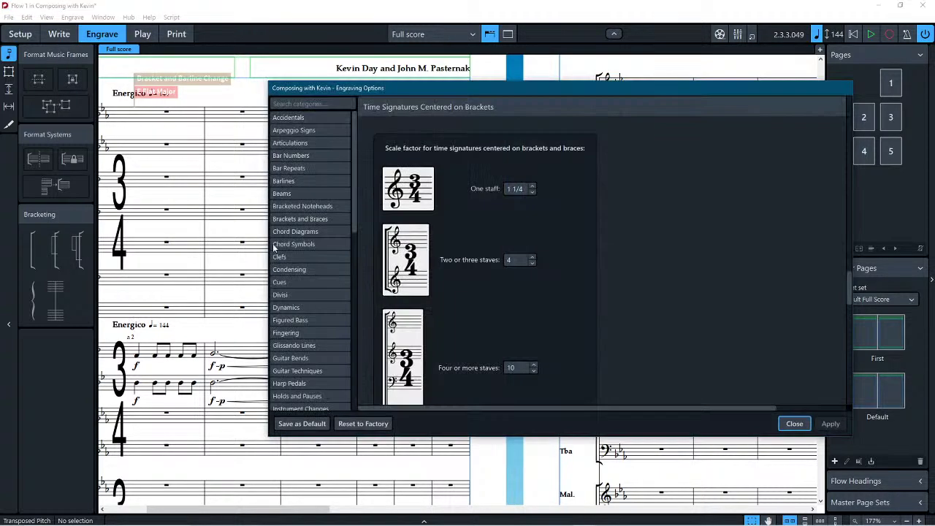
scroll(307, 254, "down", 2)
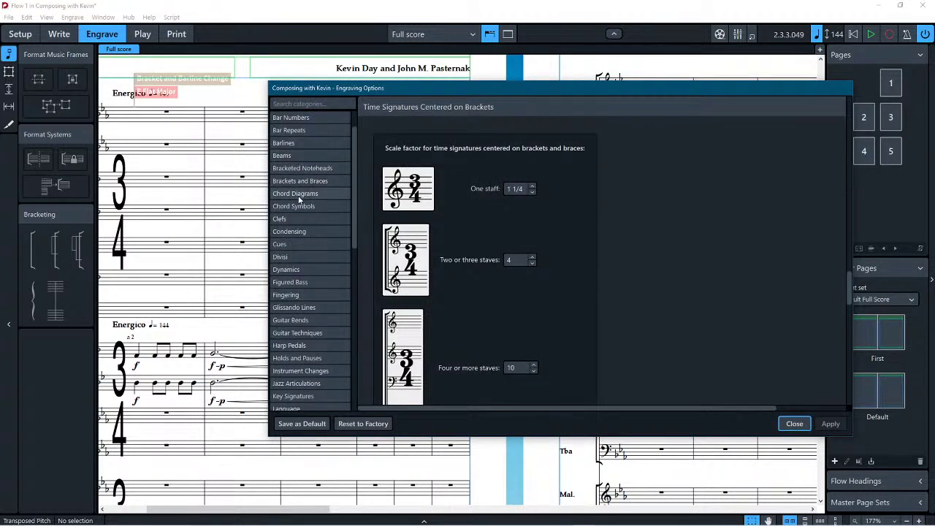
left_click(294, 270)
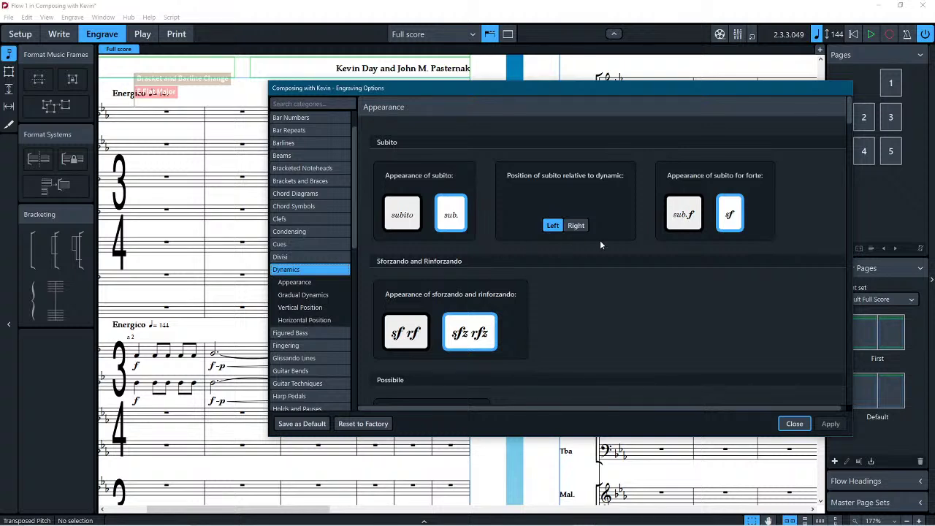
scroll(604, 254, "down", 4)
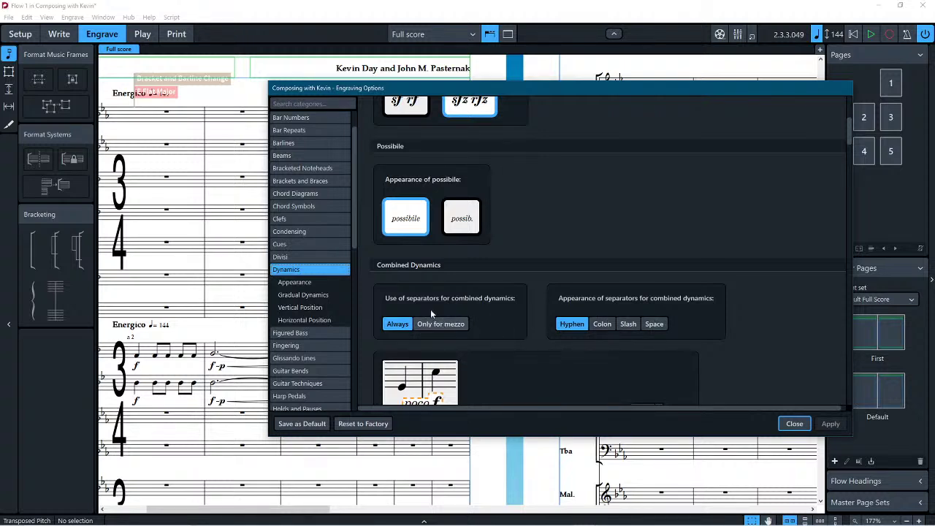
scroll(430, 309, "down", 2)
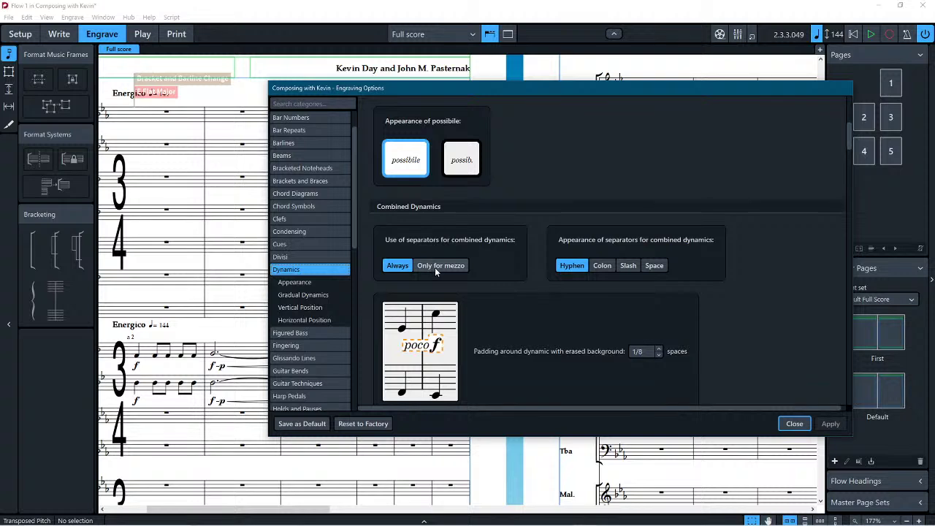
left_click(793, 423)
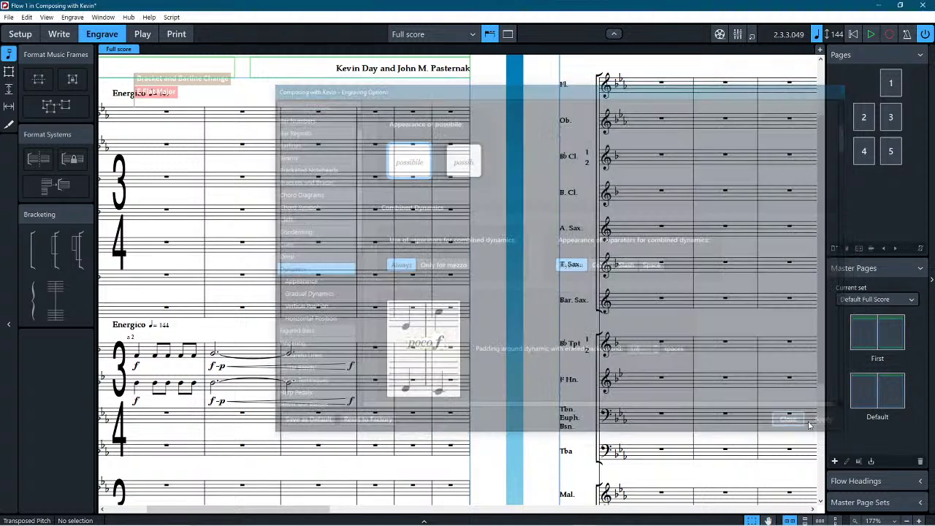
Step: Hide the separator in the linked fp dynamics at bar 2 of the trumpets and horn by overriding the Separator shown property
left_click(211, 368)
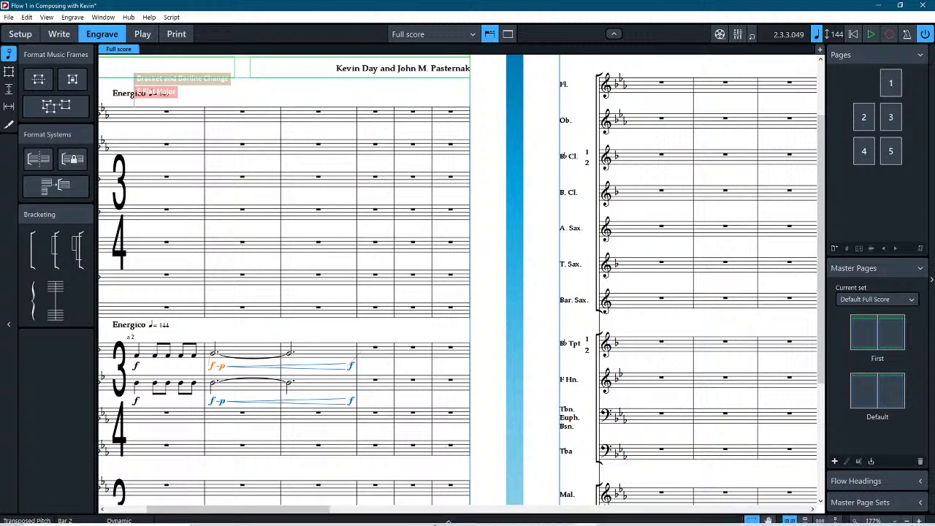
left_click(445, 521)
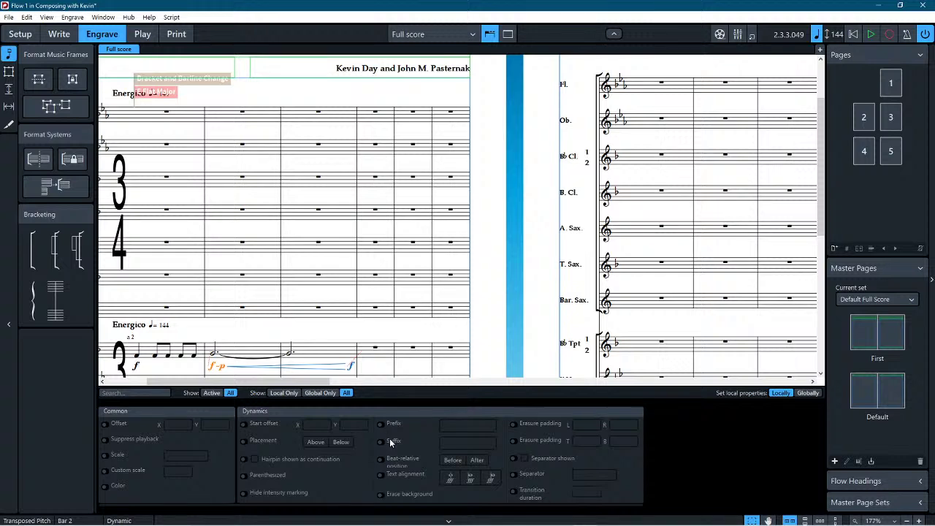
left_click(514, 459)
scroll(480, 293, "down", 3)
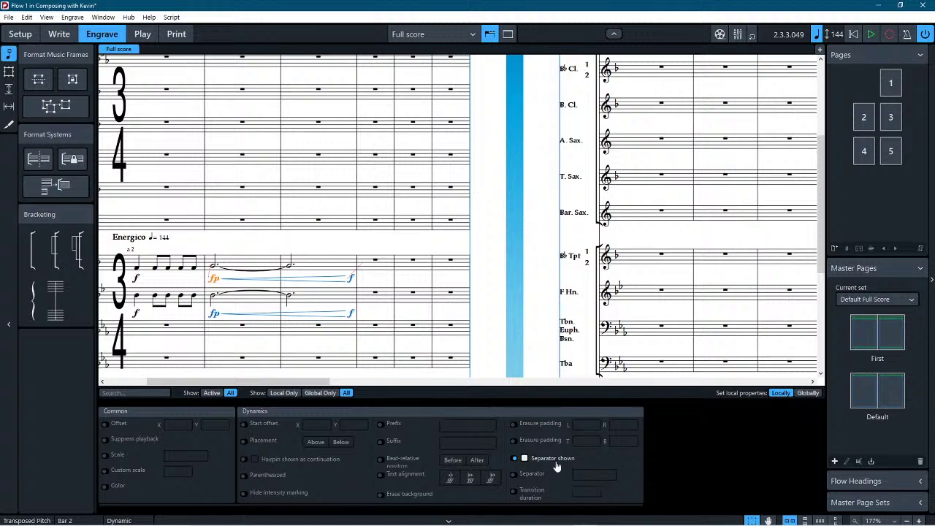
left_click(496, 297)
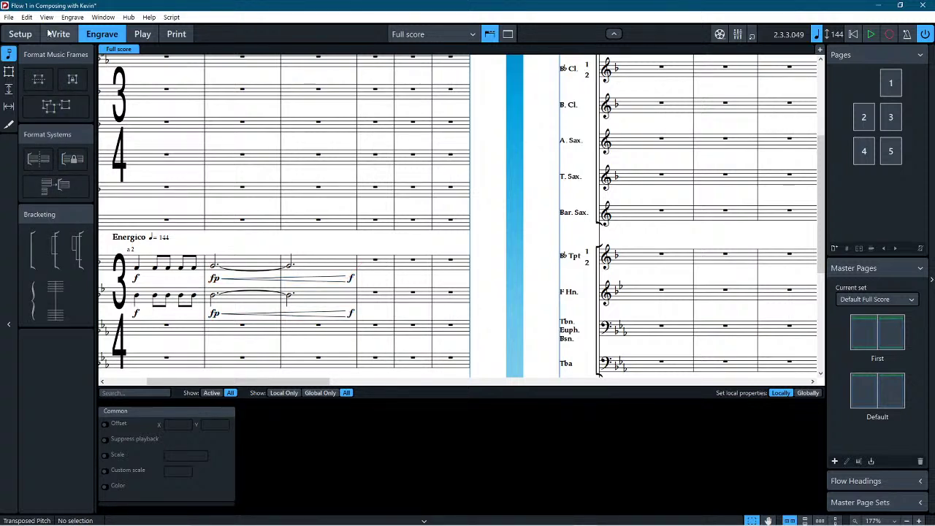
Step: Switch from Engrave mode to Setup mode and return to the opening brass bars of the full score
left_click(72, 17)
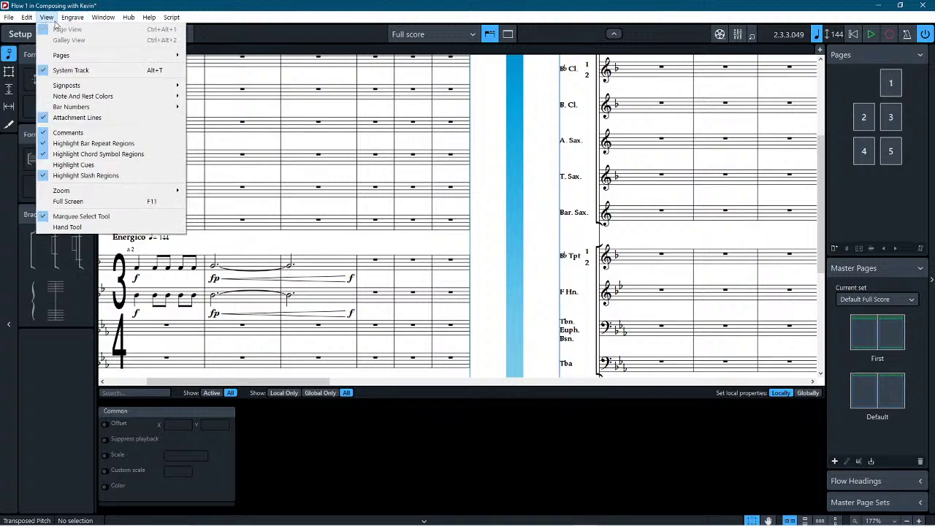
key("Escape")
key("ctrl+1")
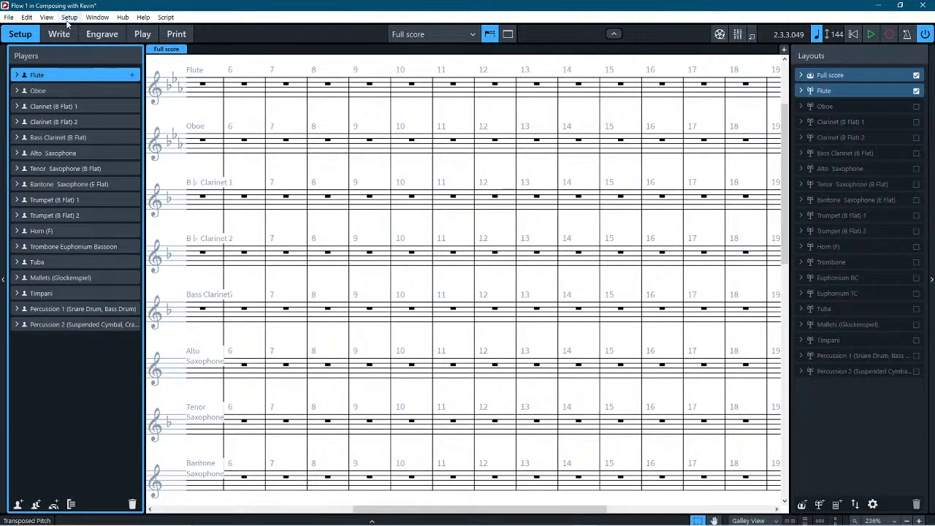
scroll(302, 214, "down", 10)
scroll(309, 236, "left", 5)
scroll(321, 306, "left", 3)
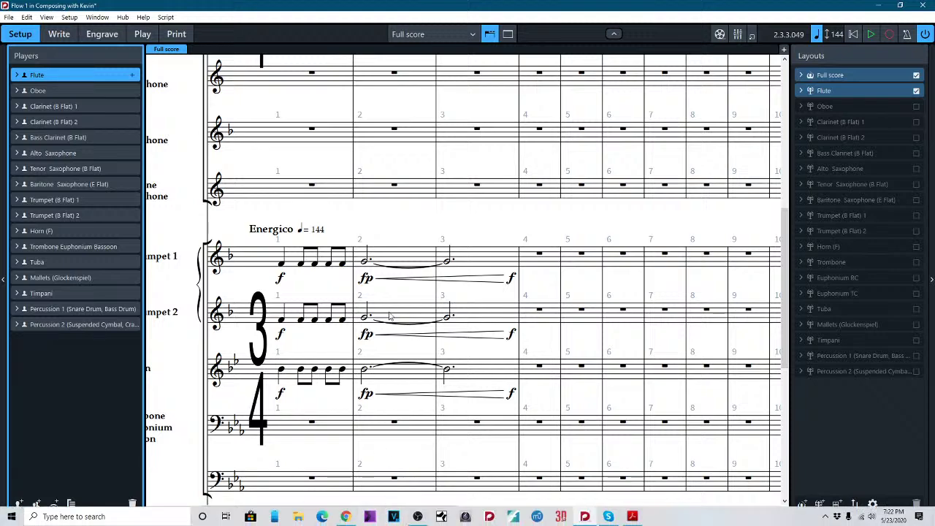
Step: Switch to Write mode and inspect the properties of the fp dynamic at bar 2 of Trumpet 2
left_click(69, 17)
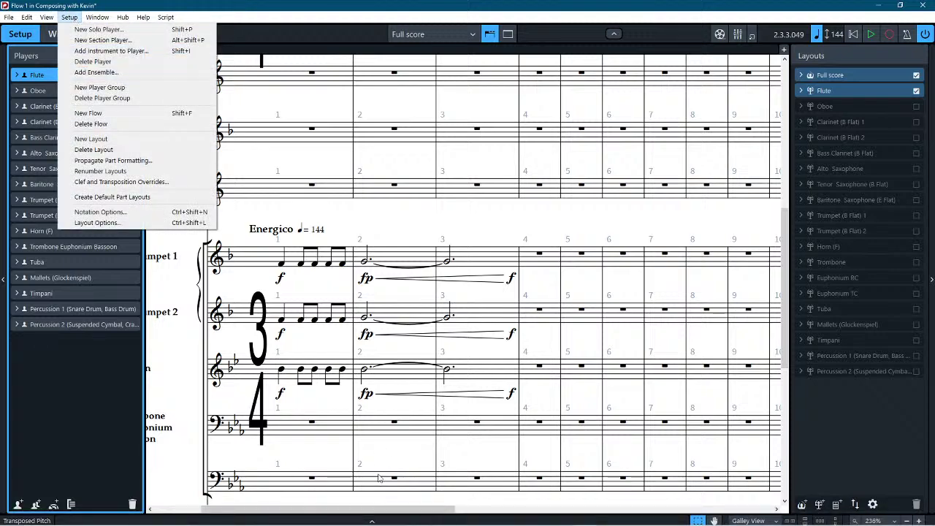
left_click(373, 518)
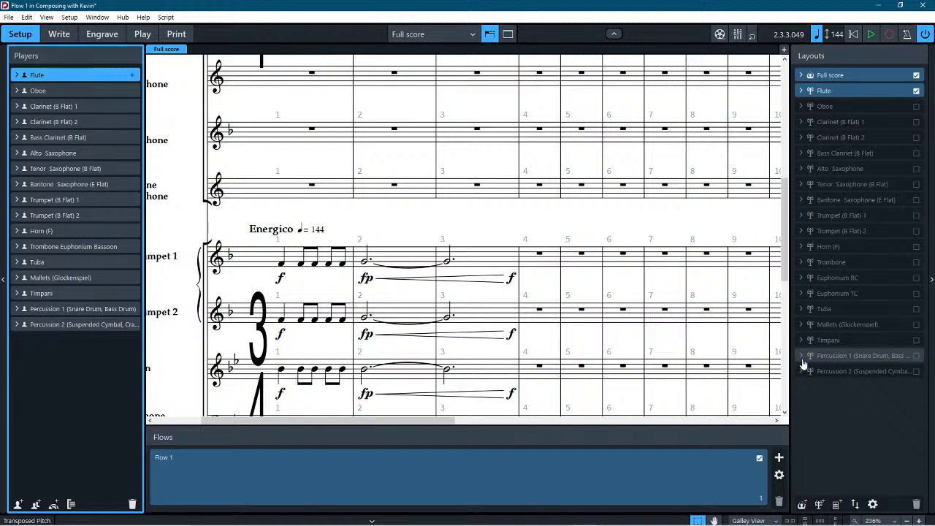
left_click(58, 34)
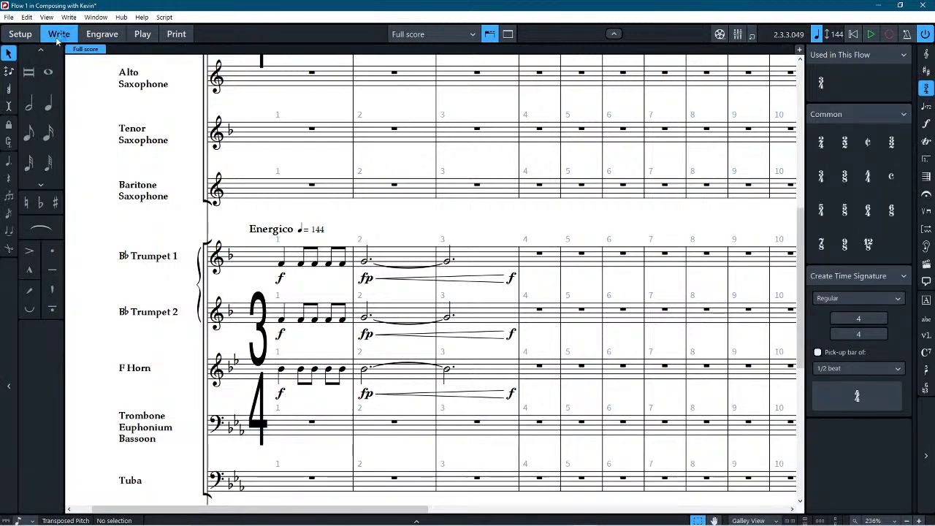
left_click(413, 521)
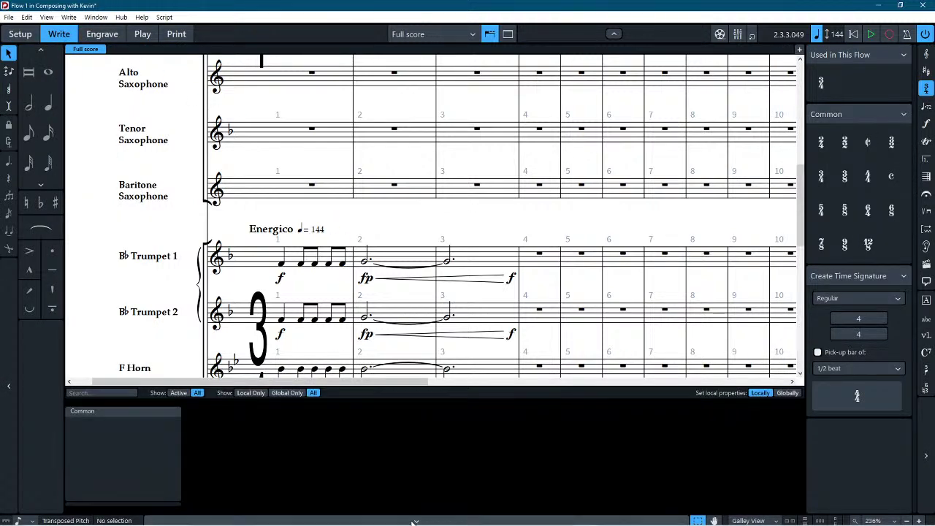
left_click(365, 335)
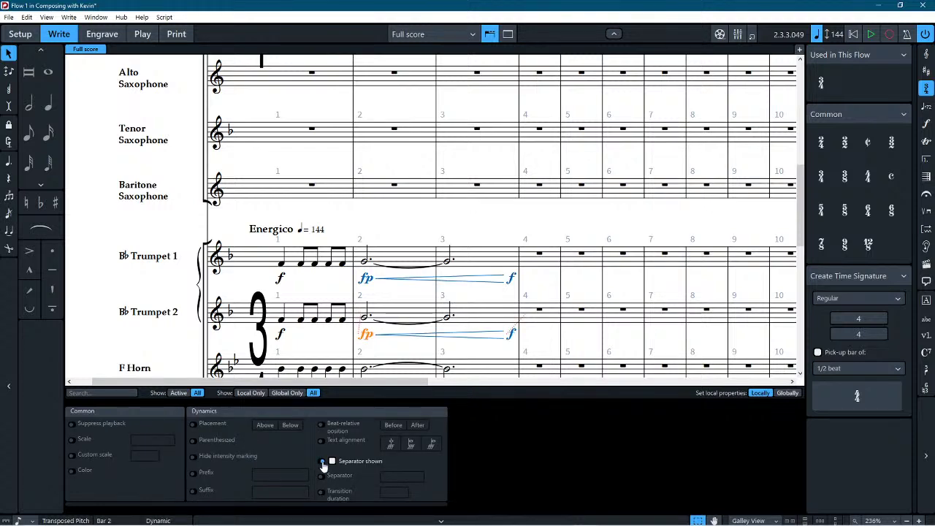
left_click(69, 17)
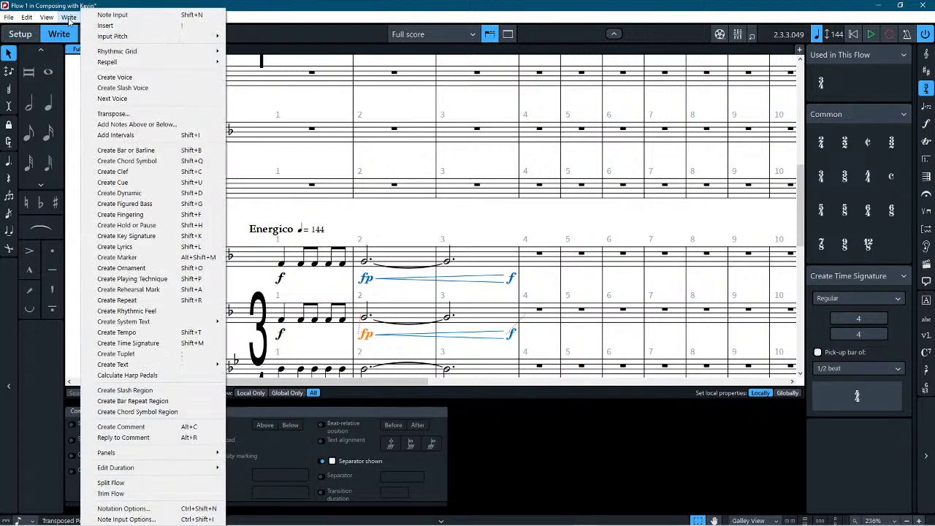
left_click(45, 14)
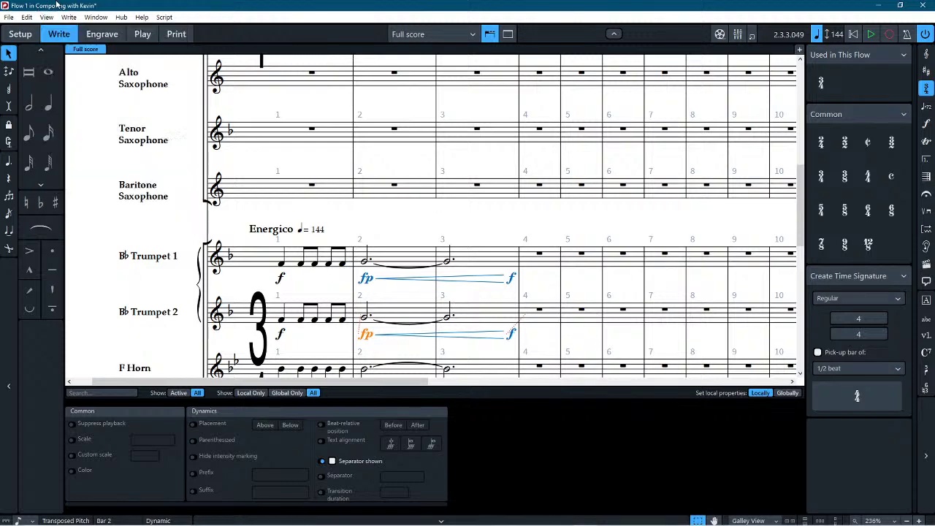
Step: Return to Engrave mode and look through the gradual dynamics and advanced hairpin settings in the Engraving Options
left_click(100, 34)
left_click(72, 16)
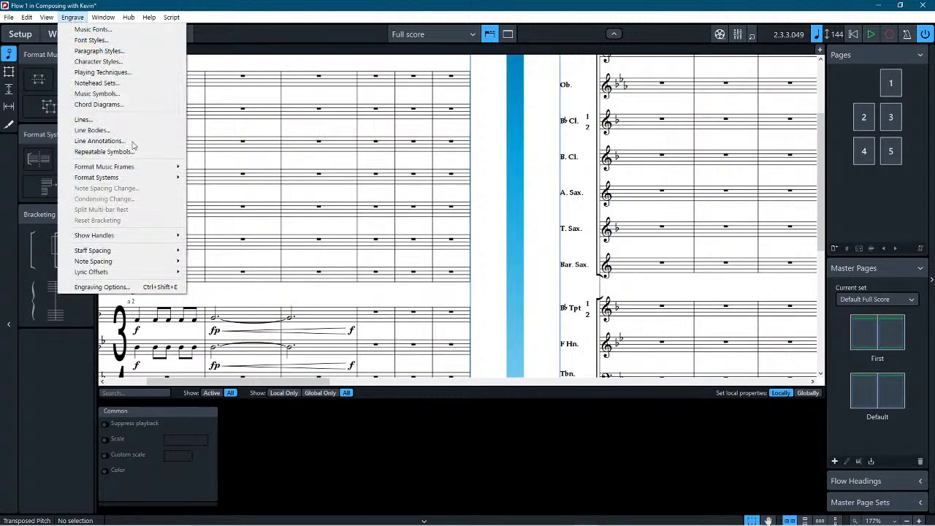
left_click(116, 289)
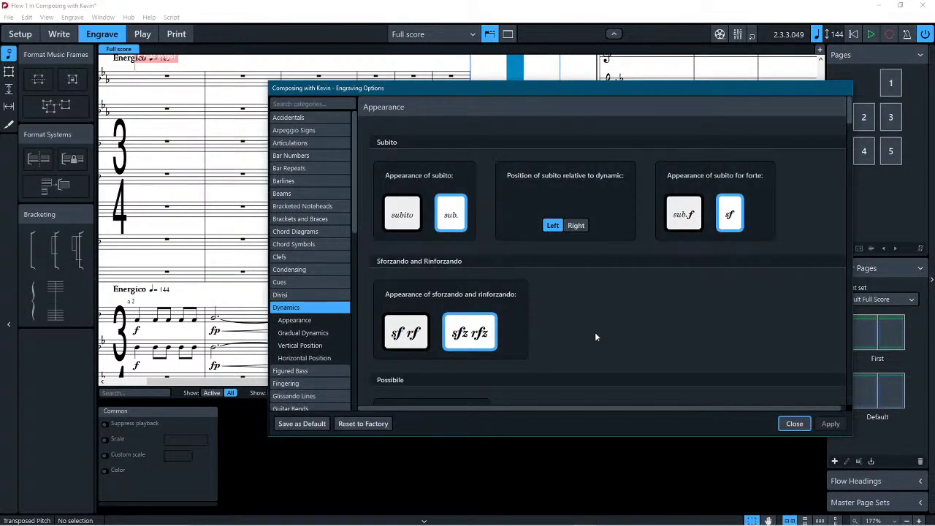
scroll(594, 331, "down", 10)
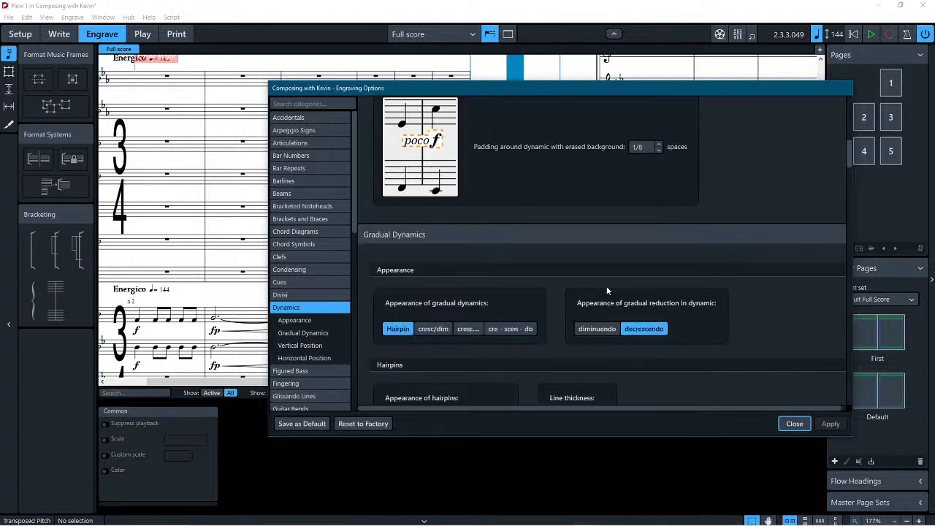
scroll(606, 291, "down", 8)
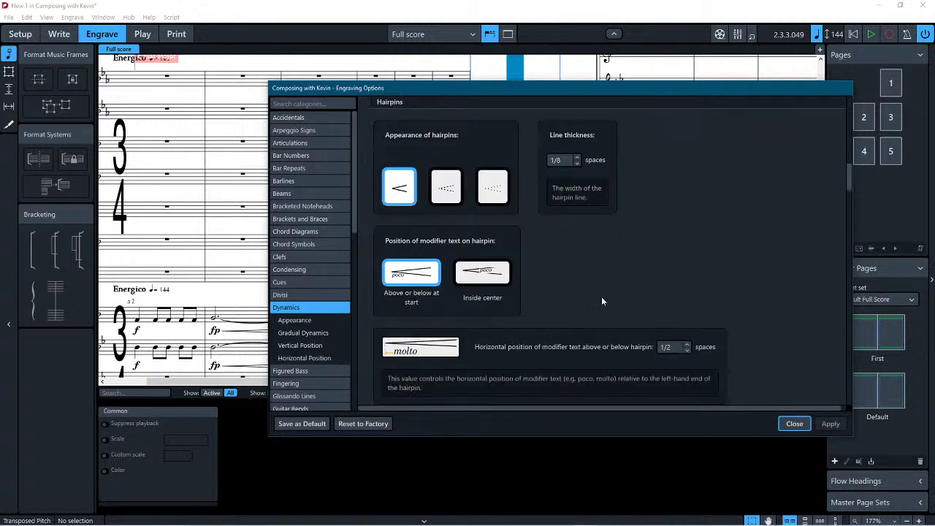
scroll(602, 301, "down", 12)
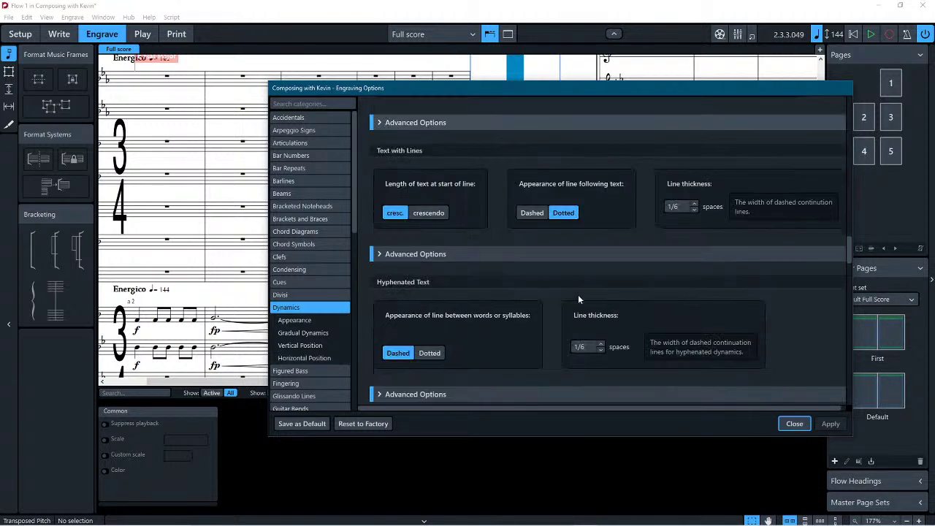
scroll(577, 296, "up", 2)
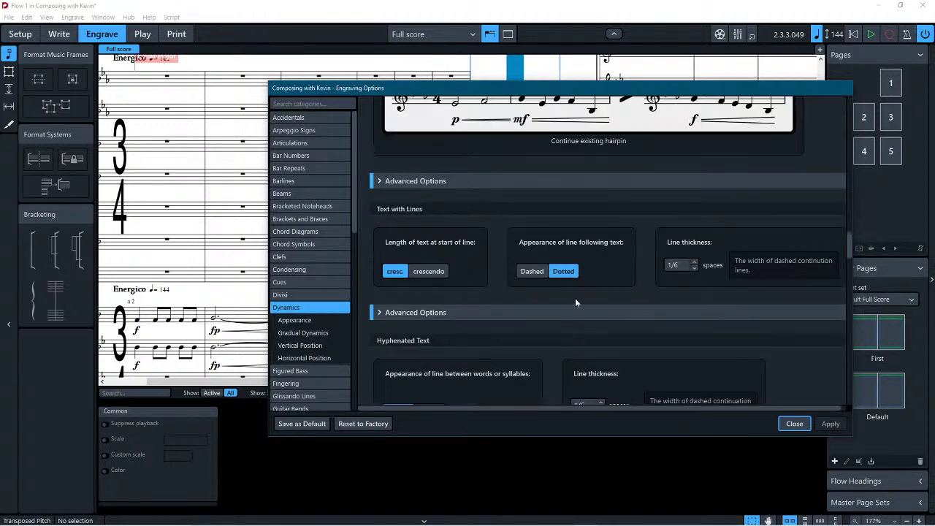
left_click(428, 181)
scroll(427, 180, "down", 5)
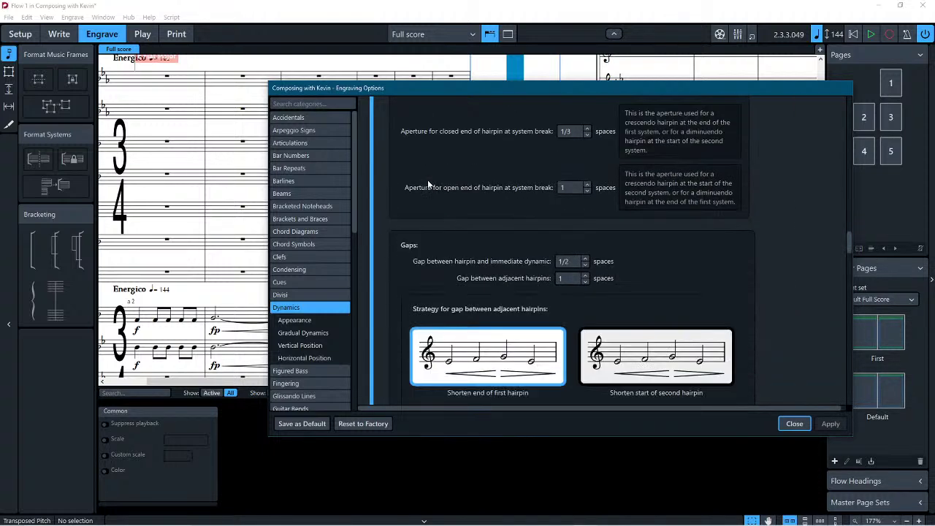
scroll(428, 184, "down", 4)
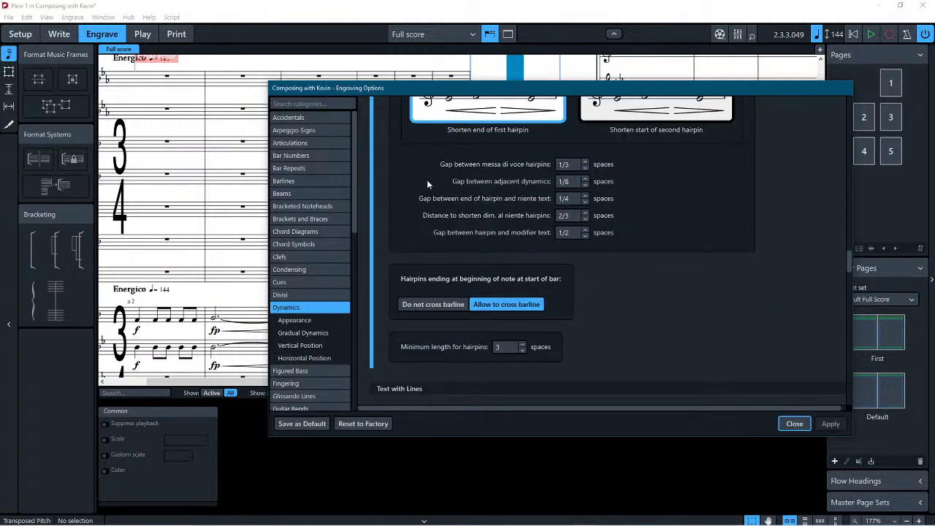
scroll(426, 179, "down", 4)
scroll(424, 175, "down", 3)
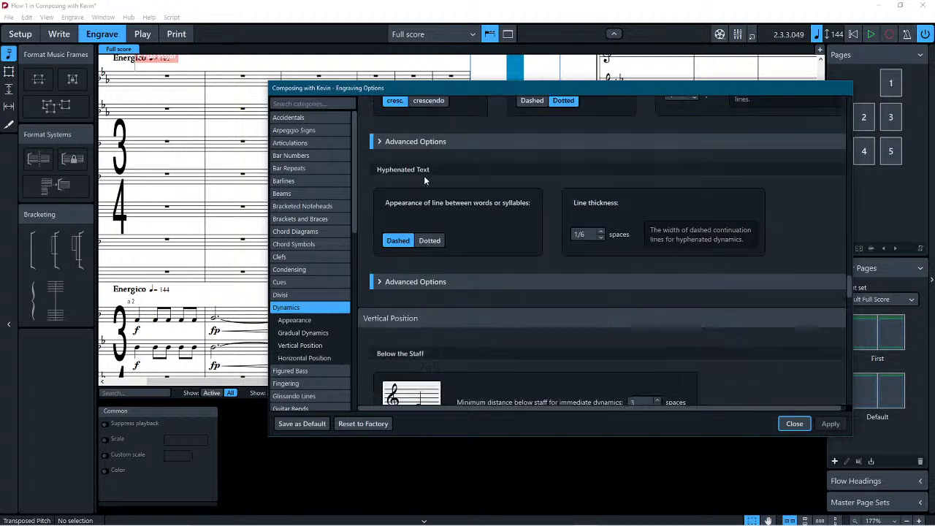
Step: Examine the advanced hyphenated text settings and the vertical and horizontal position settings for dynamics
left_click(391, 283)
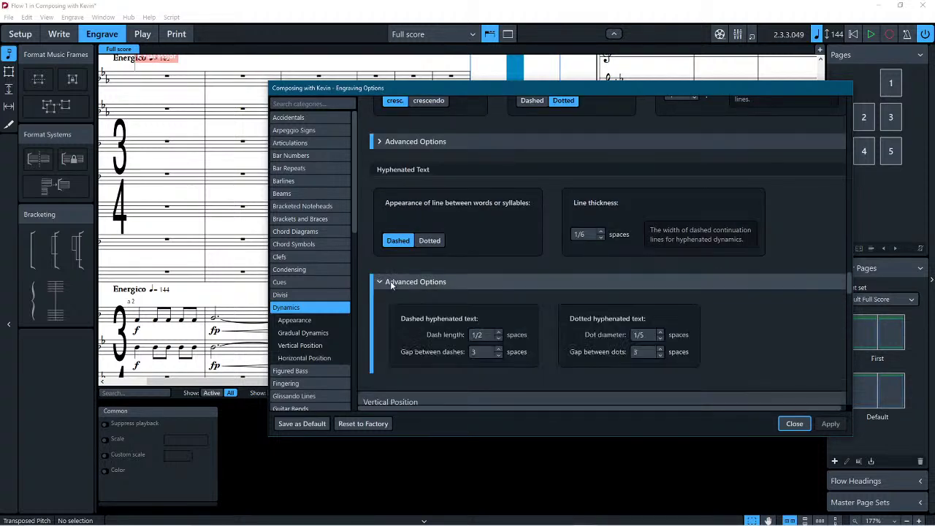
scroll(391, 284, "down", 15)
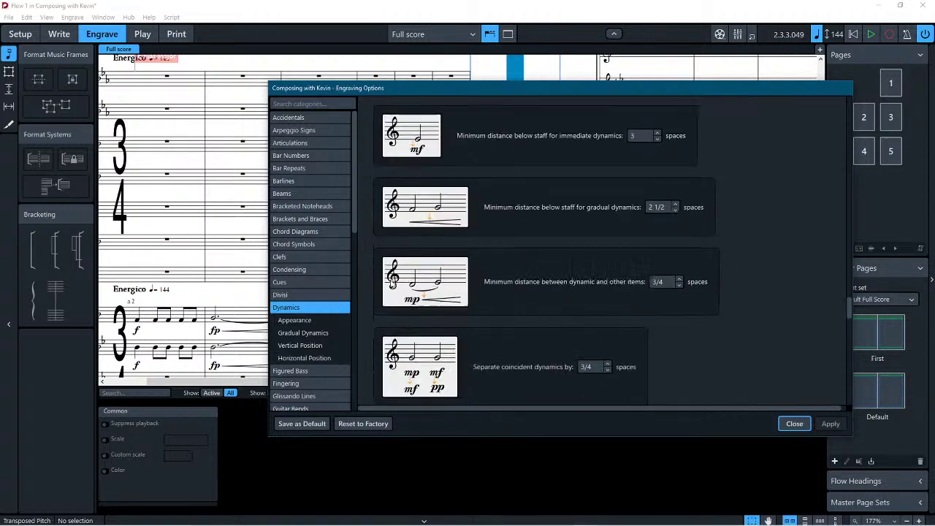
scroll(391, 272, "down", 12)
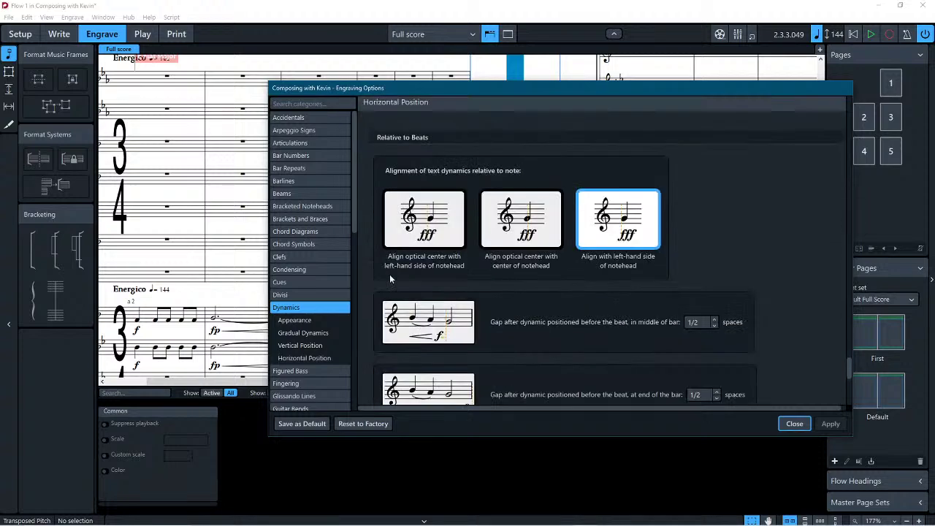
scroll(394, 282, "down", 2)
Step: Set the use of separators for combined dynamics to Only for mezzo in the Engraving Options and close them
scroll(394, 278, "up", 8)
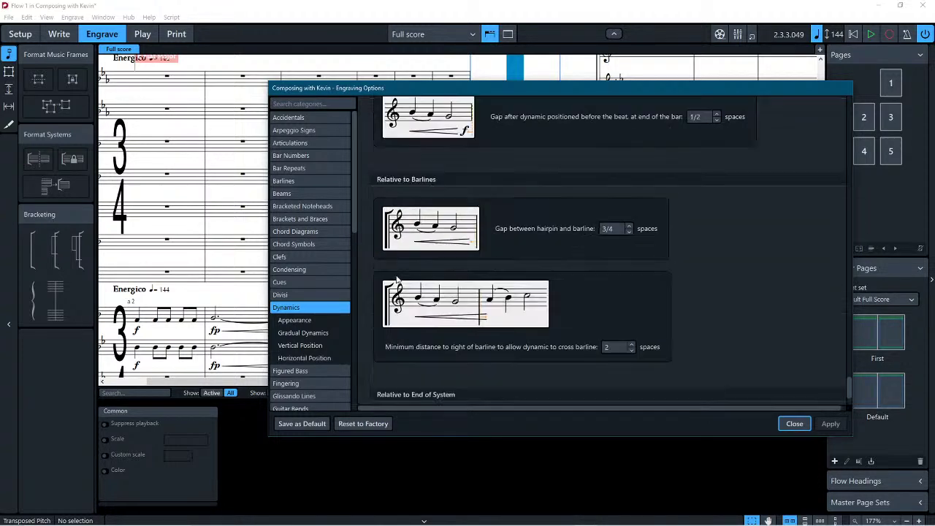
scroll(447, 241, "up", 15)
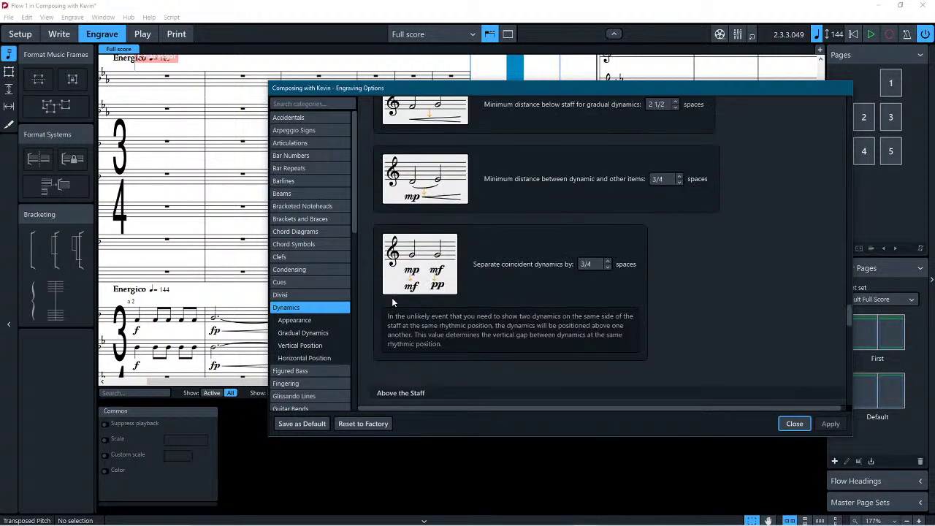
scroll(503, 217, "up", 15)
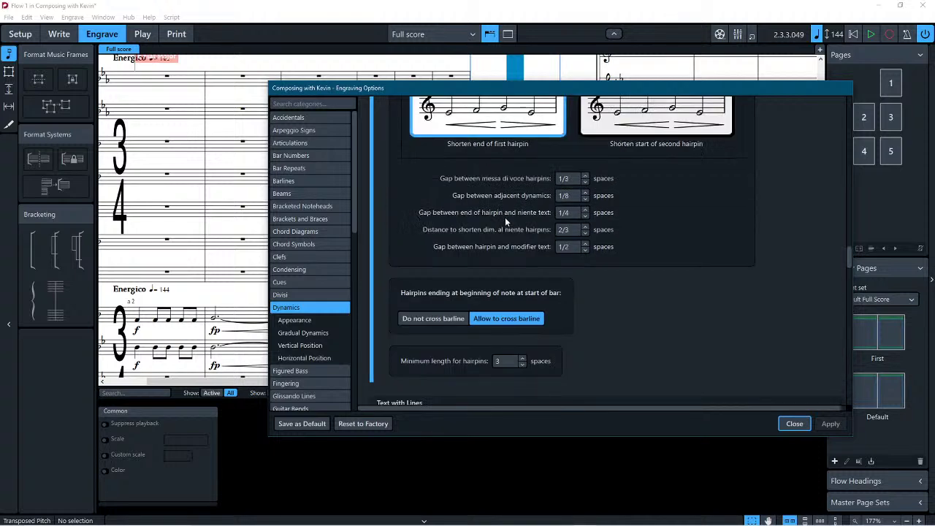
scroll(503, 216, "up", 15)
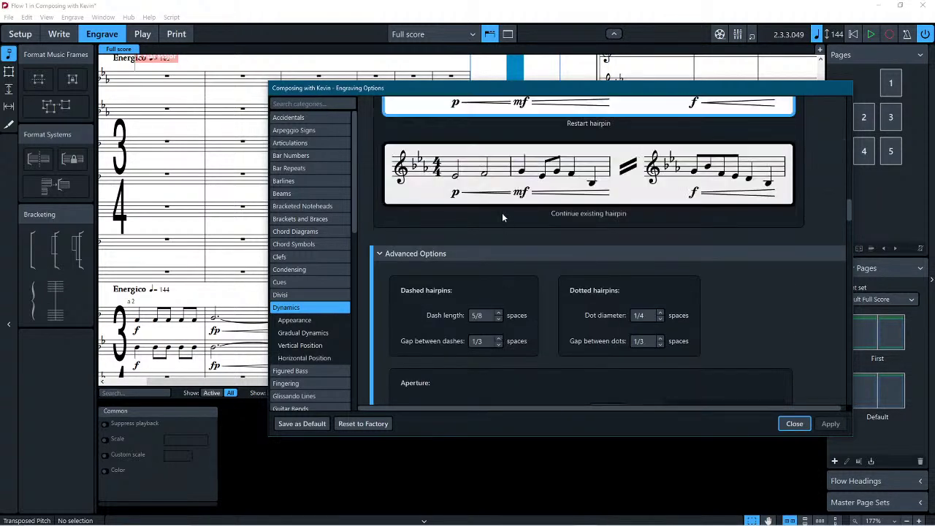
scroll(513, 254, "up", 15)
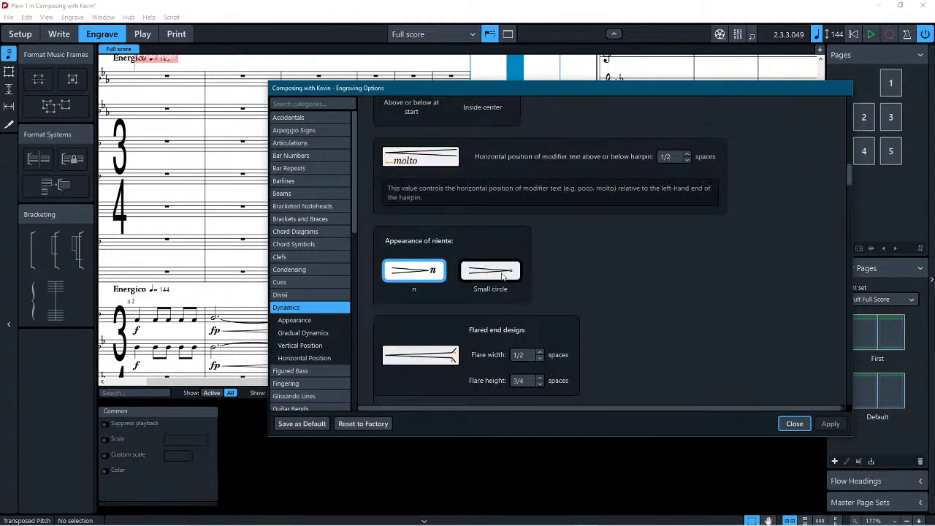
scroll(468, 278, "up", 3)
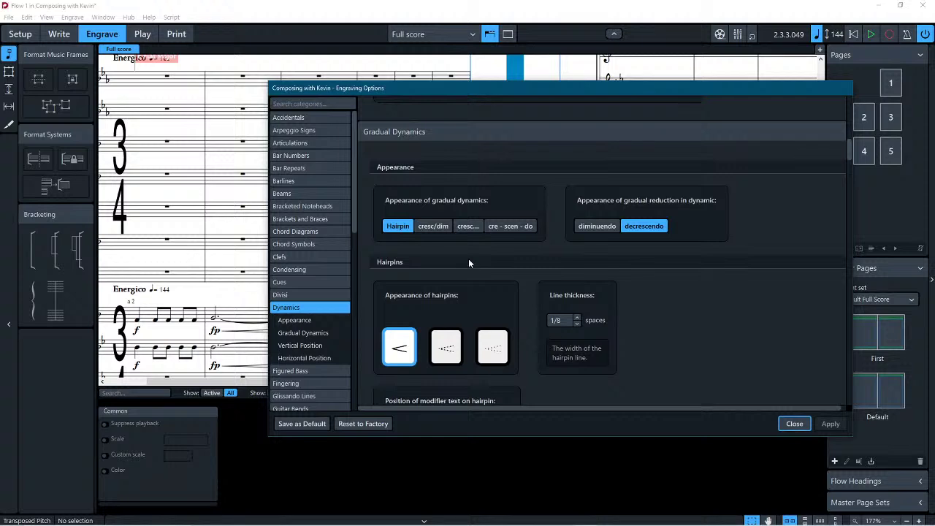
scroll(468, 260, "up", 3)
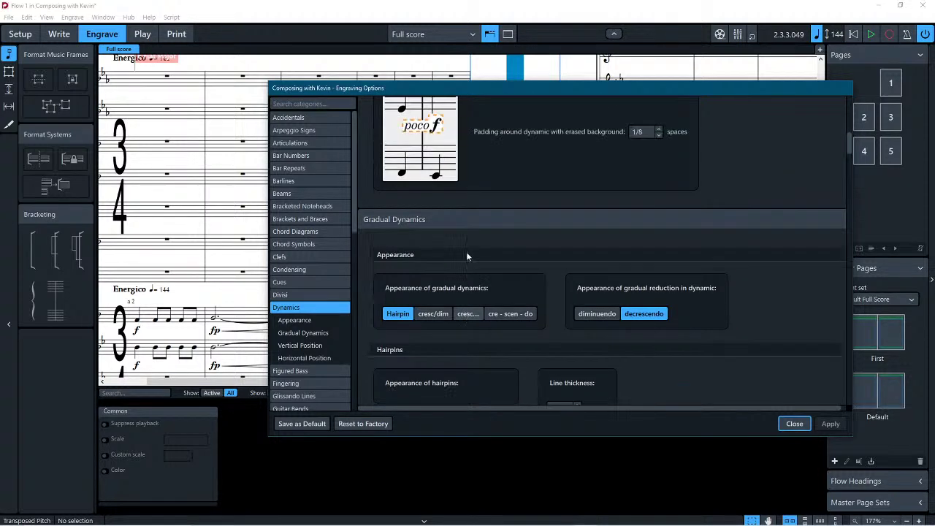
scroll(466, 254, "up", 6)
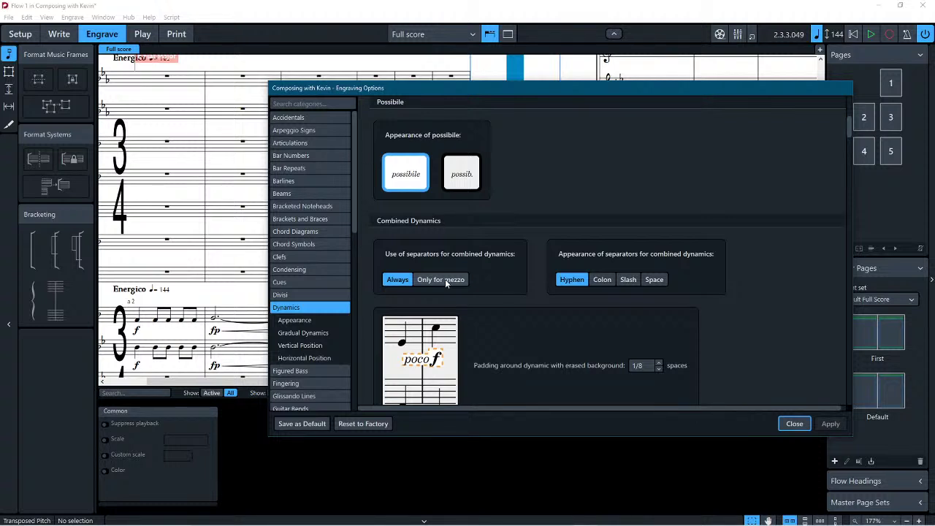
left_click(445, 279)
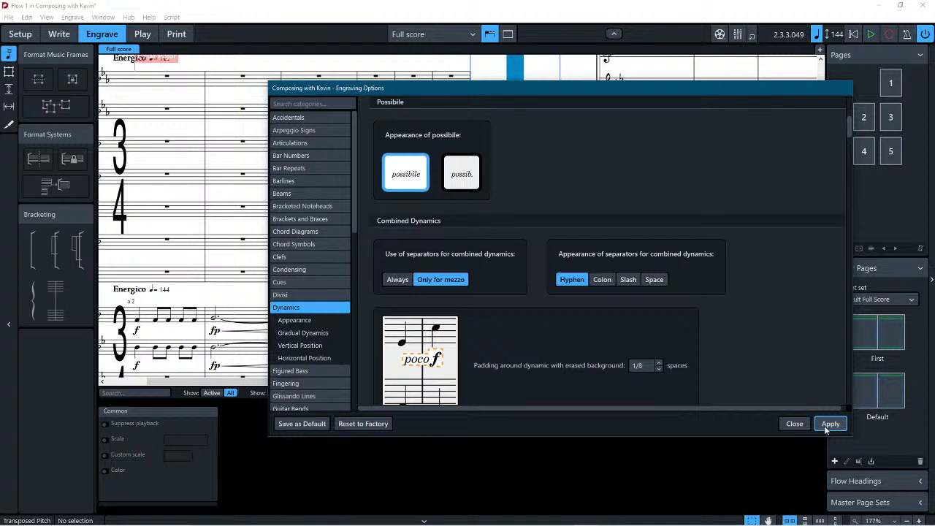
left_click(795, 423)
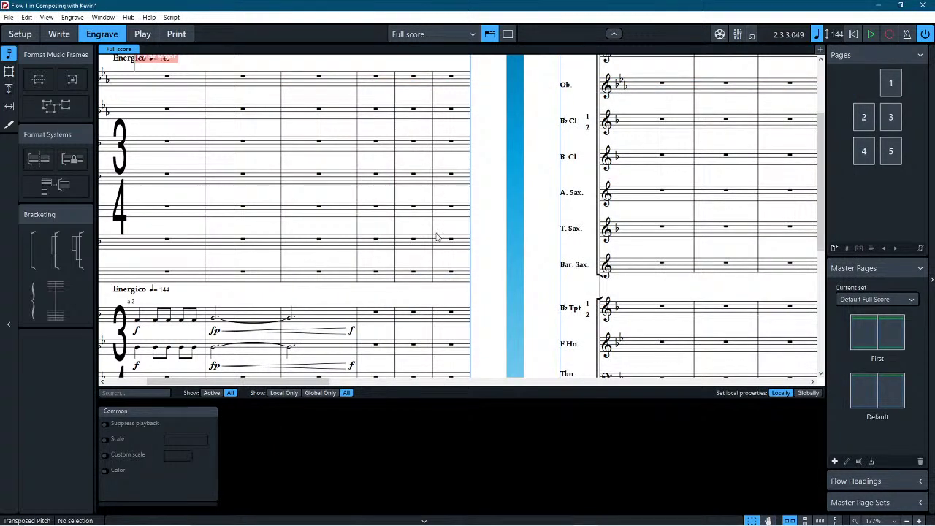
Step: Check the brass and percussion staves on the first page, and briefly revisit the dynamics section of the Engraving Options
scroll(437, 237, "down", 5)
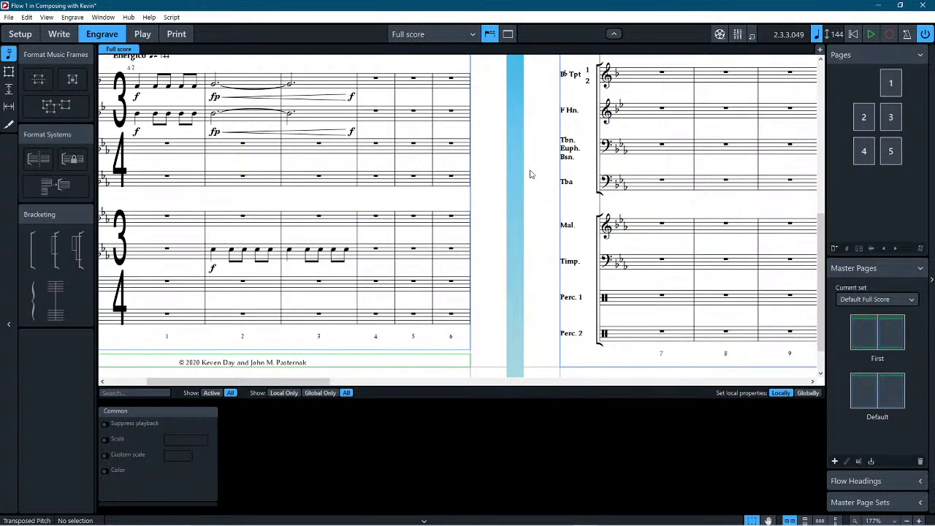
left_click(73, 16)
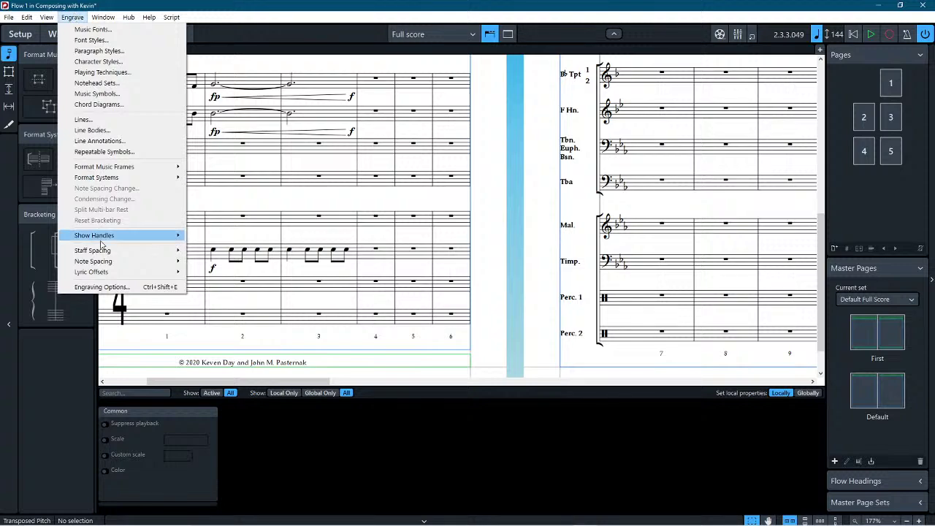
left_click(106, 287)
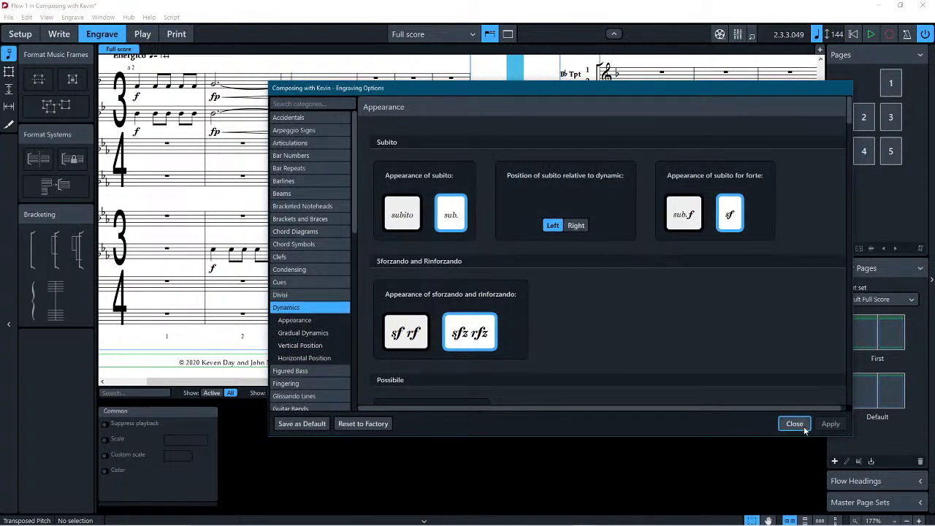
left_click(794, 424)
Step: Go to Write mode and check the categories of the Notation Options for Flow 1 without changing anything
left_click(59, 33)
left_click(69, 16)
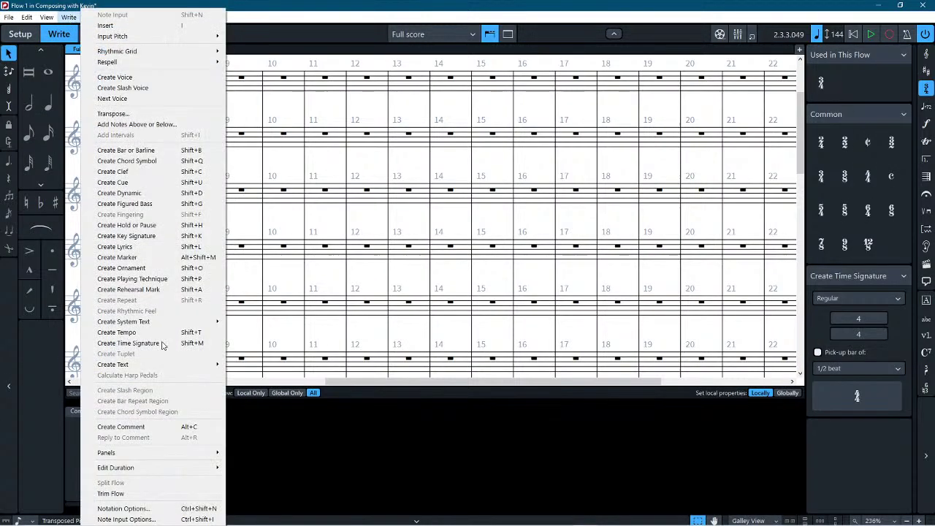
left_click(143, 510)
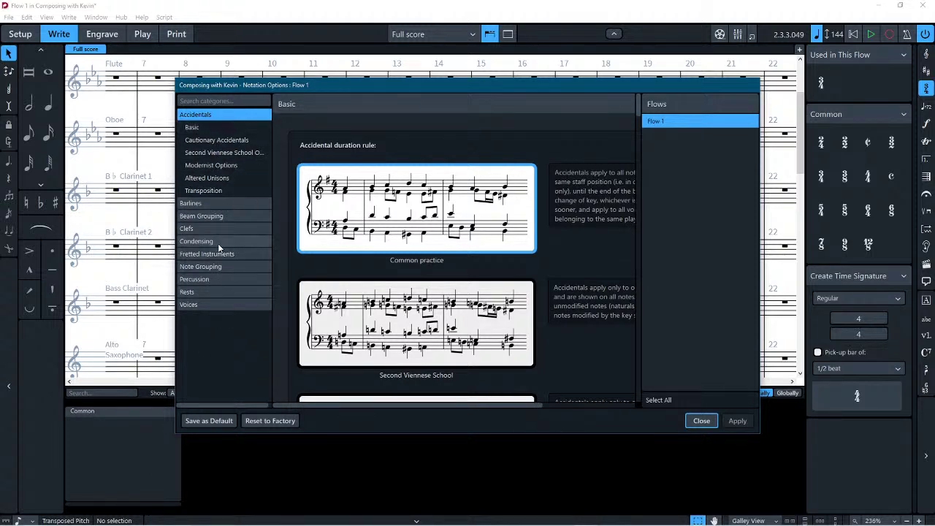
left_click(701, 421)
left_click(67, 17)
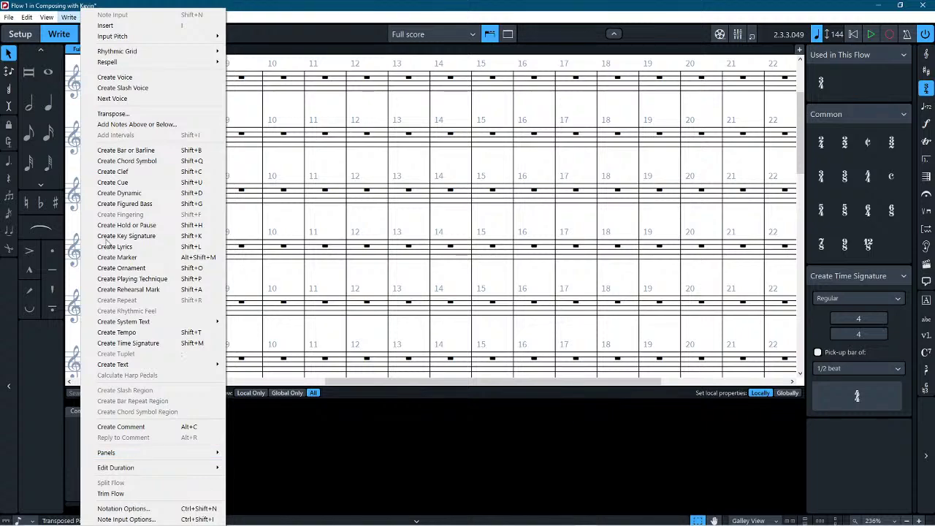
Step: Go to Setup mode and check the Layout Options for the full score without changing anything
left_click(20, 33)
left_click(69, 17)
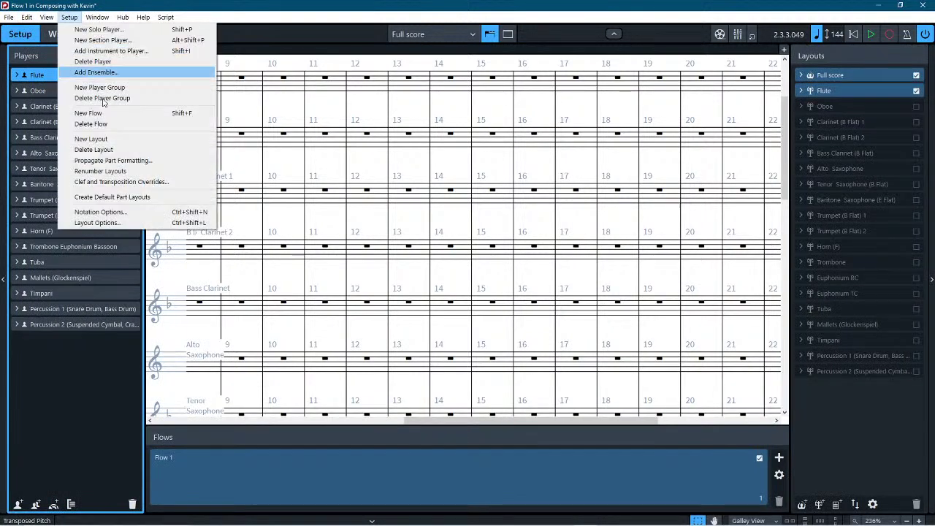
left_click(113, 220)
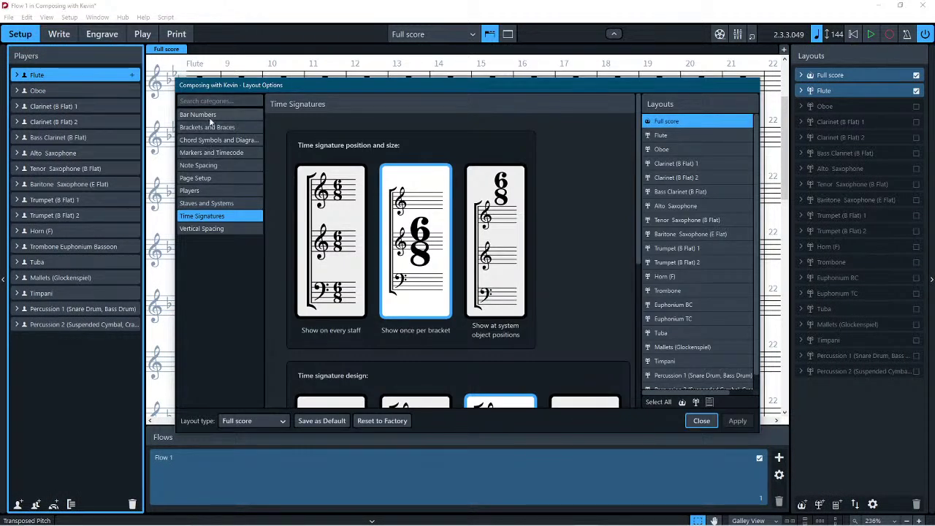
left_click(703, 421)
scroll(407, 257, "down", 3)
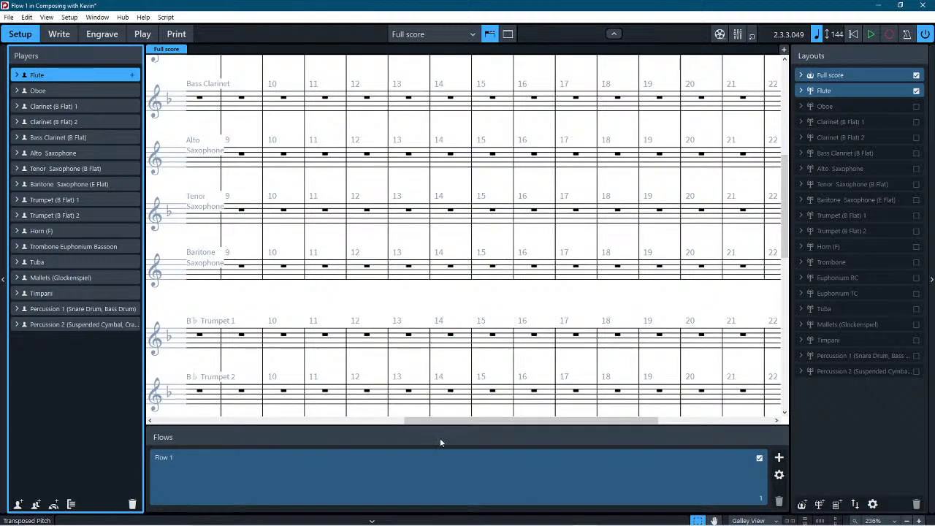
Step: Return to Write mode and dismiss the Tip of the Day in Xara Designer Pro X
left_click(59, 34)
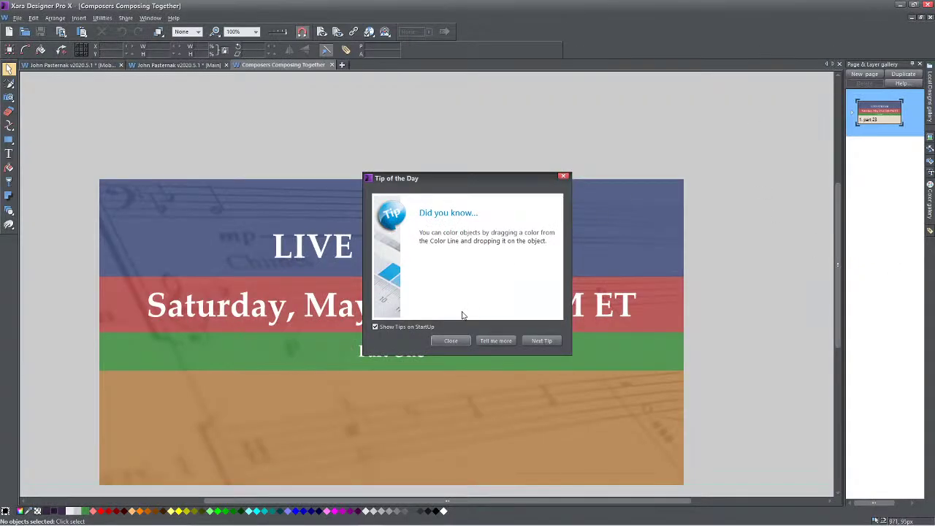
left_click(444, 342)
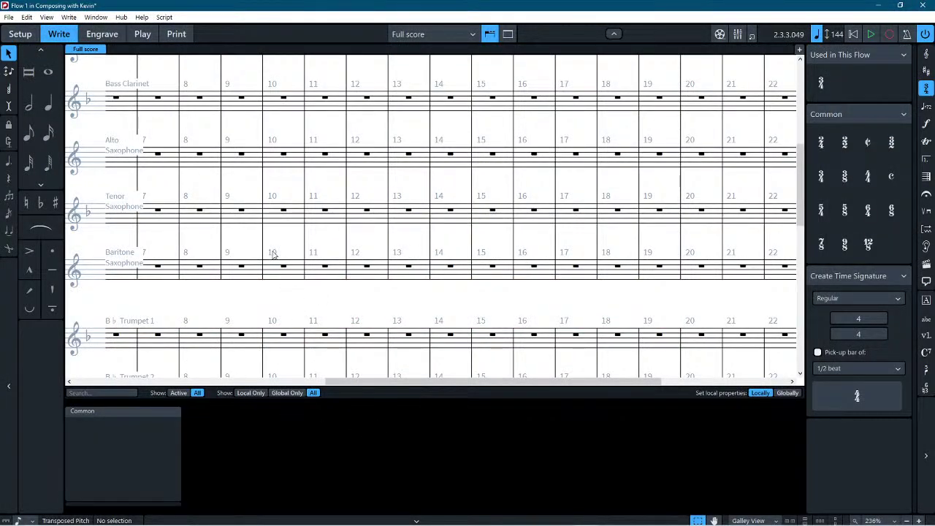
Step: Return to the beginning of the brass staves and play back the opening fanfare through bar 3
scroll(272, 254, "left", 5)
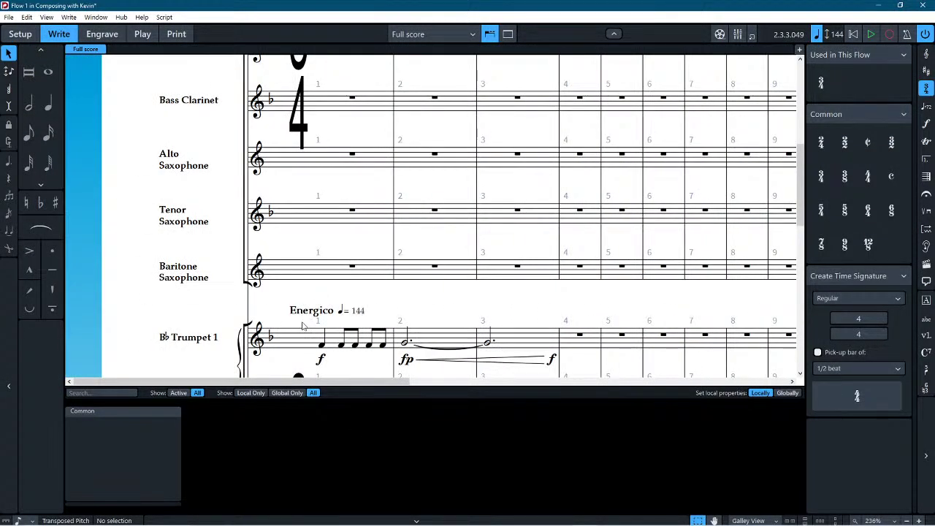
scroll(358, 248, "up", 4)
scroll(358, 248, "down", 6)
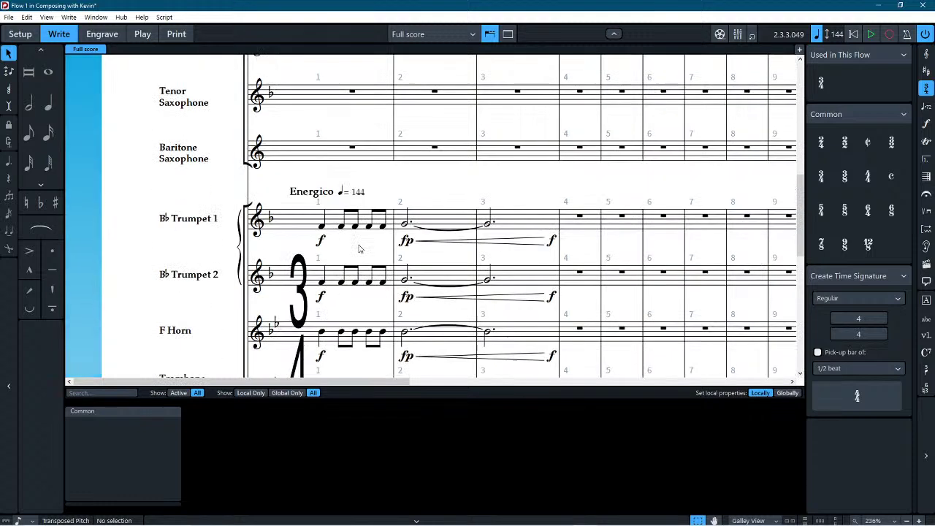
scroll(359, 249, "down", 3)
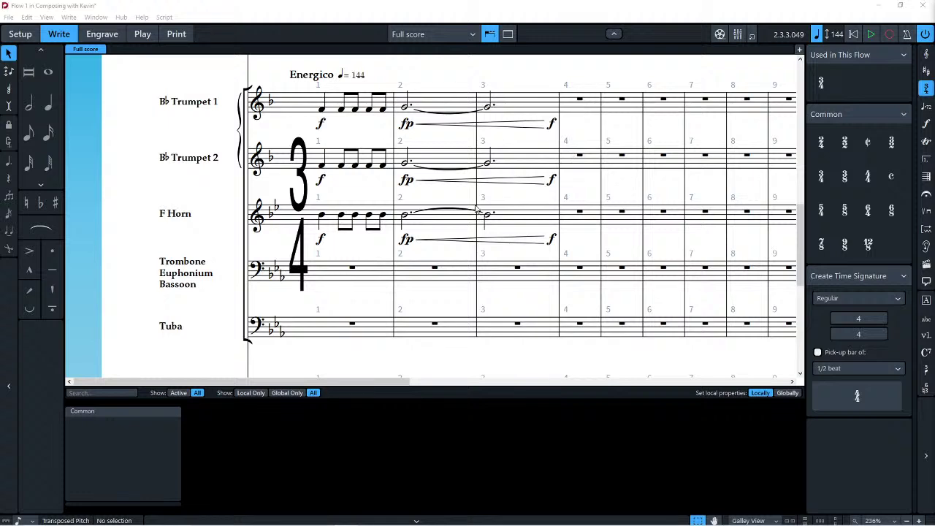
left_click(871, 33)
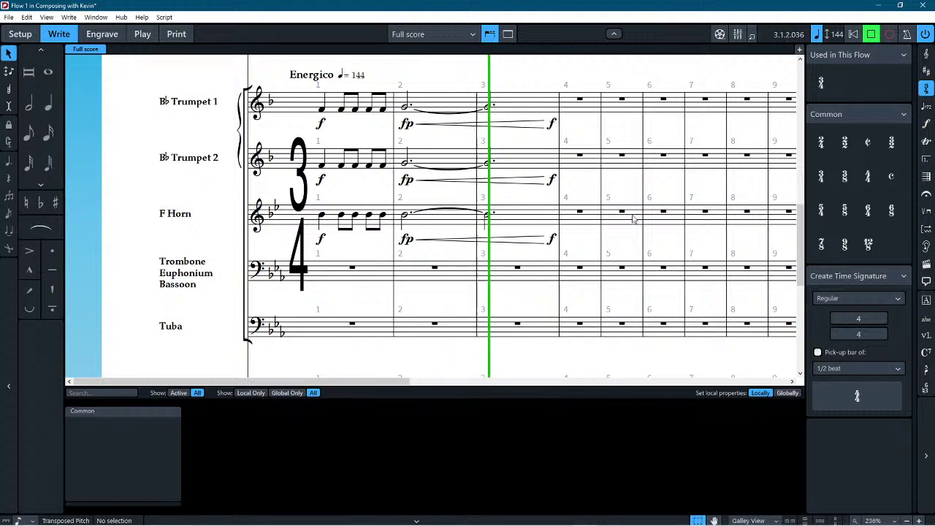
key("space")
Step: Lower the four eighth notes in timpani bar 3 by three staff steps, from E♭ to B♭
scroll(581, 244, "down", 5)
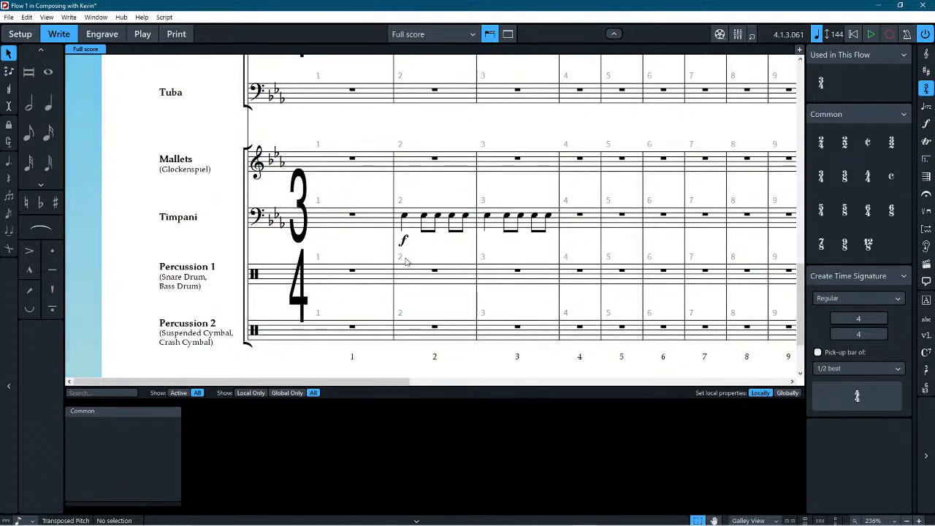
left_click(506, 217)
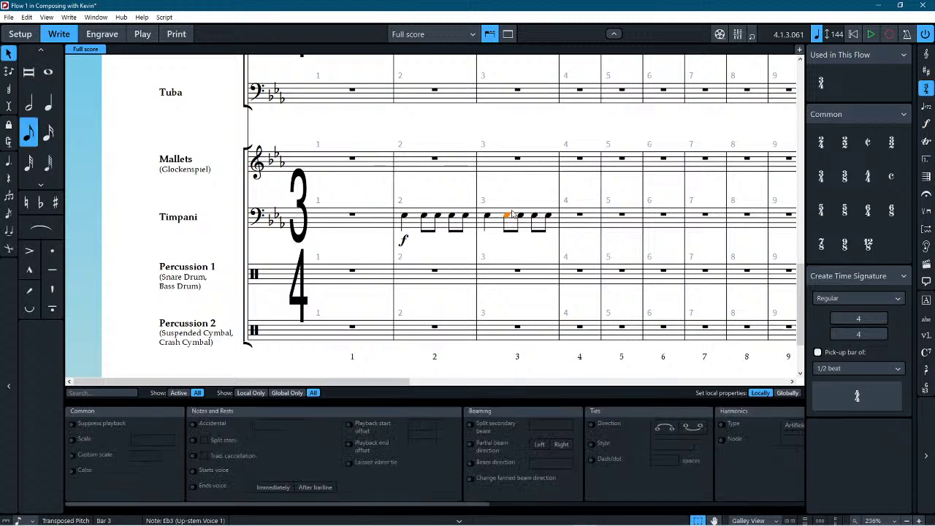
left_click(546, 218, "shift")
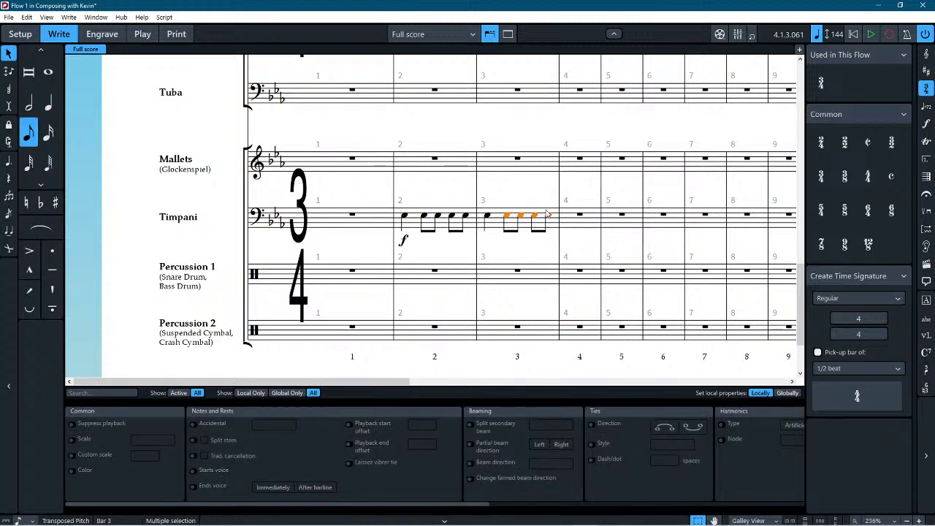
key("alt+Down")
key("alt+Down")
key("alt+Down")
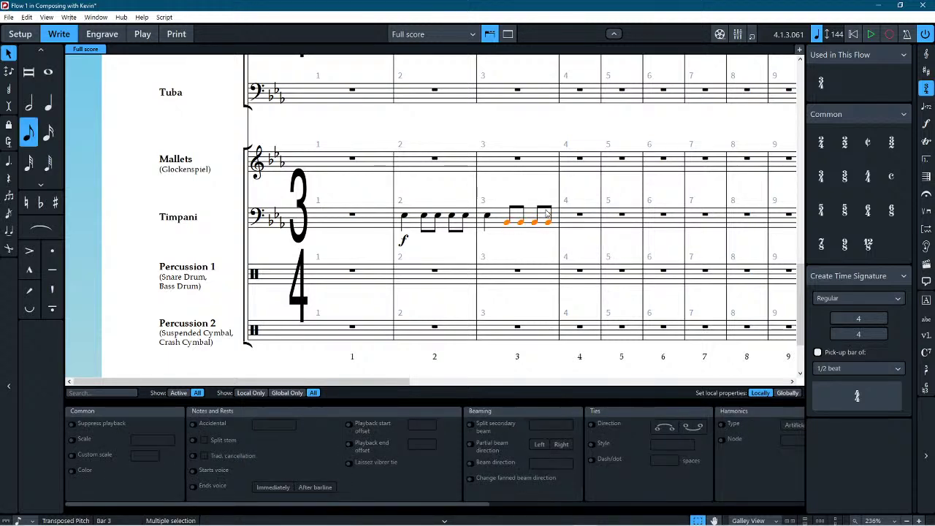
Step: Copy the E♭ quarter note from timpani bar 3 to the first beat of bar 4
key("6")
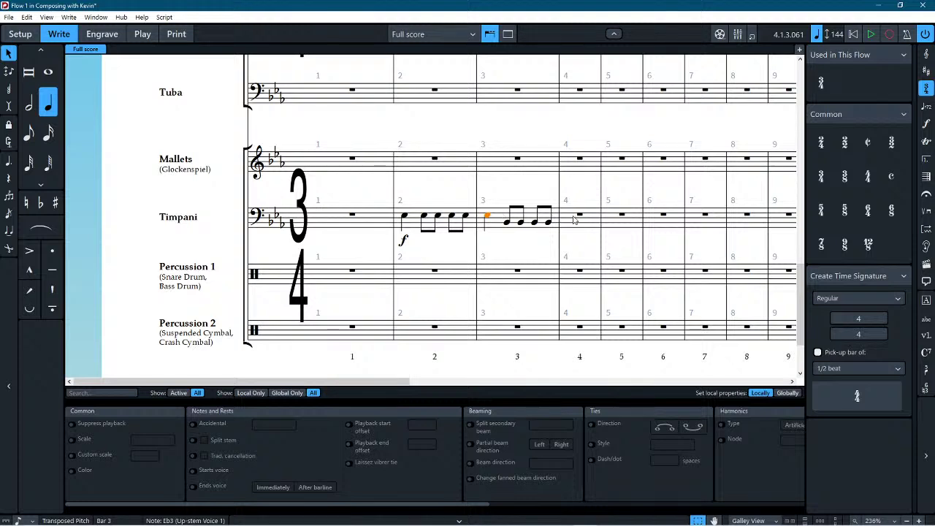
key("ctrl+z")
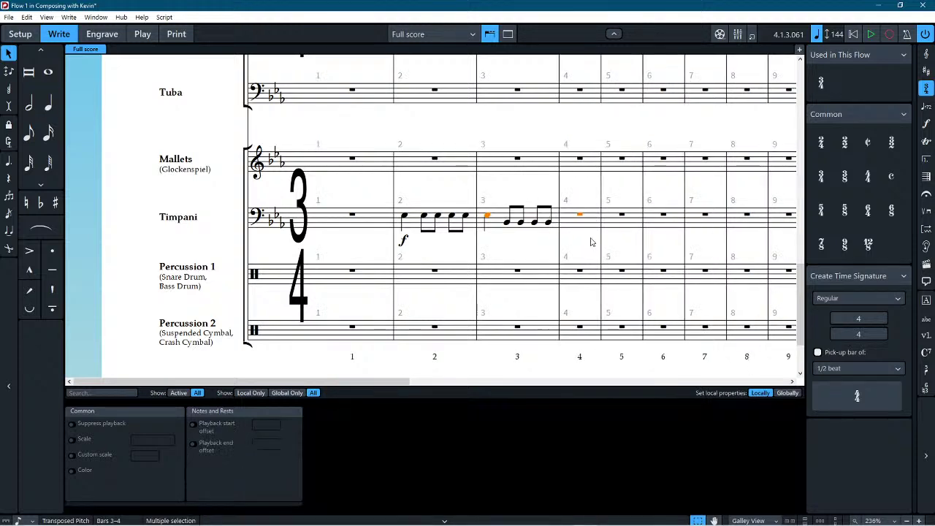
left_click(590, 241)
left_click(580, 218)
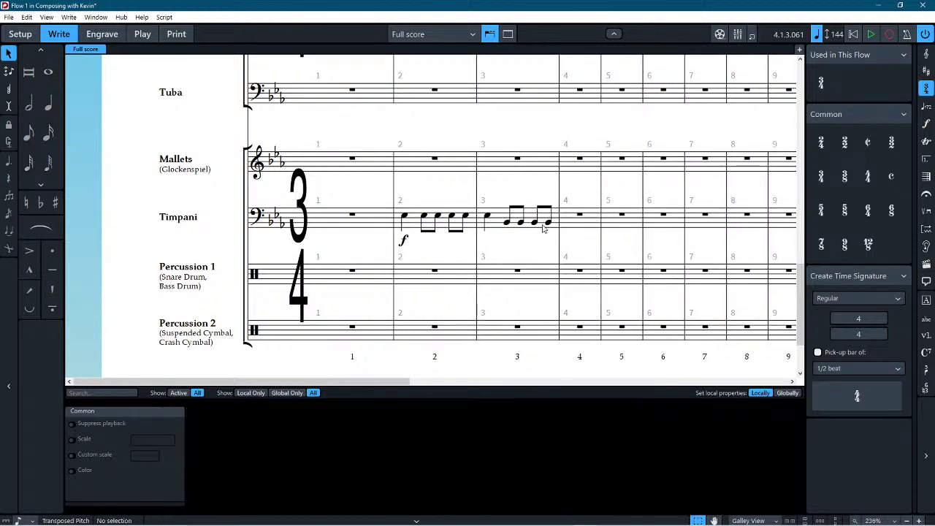
left_click(487, 217, "ctrl")
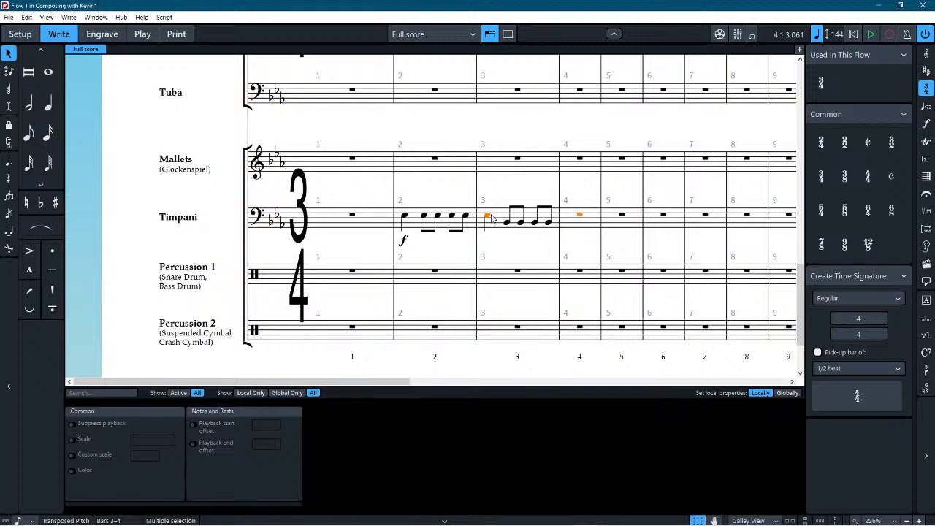
left_click(488, 217)
key("Escape")
left_click(487, 217)
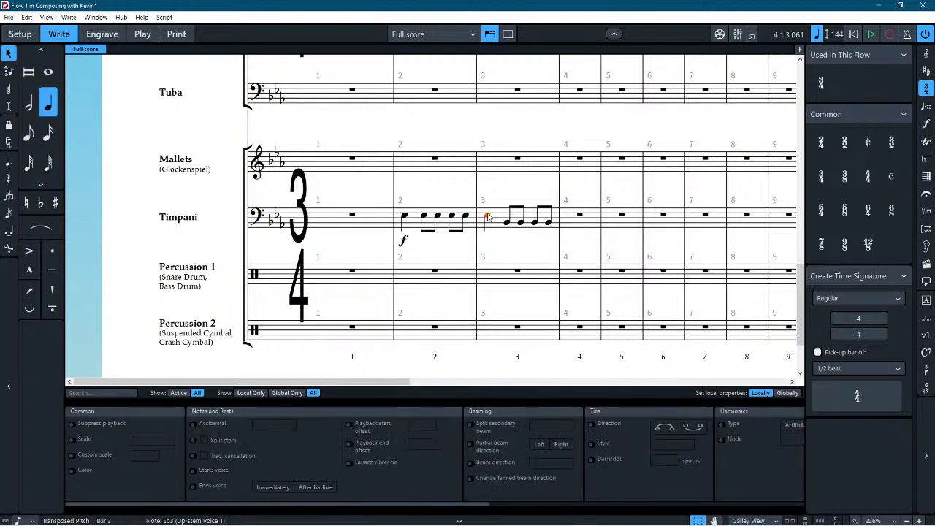
left_click(581, 218)
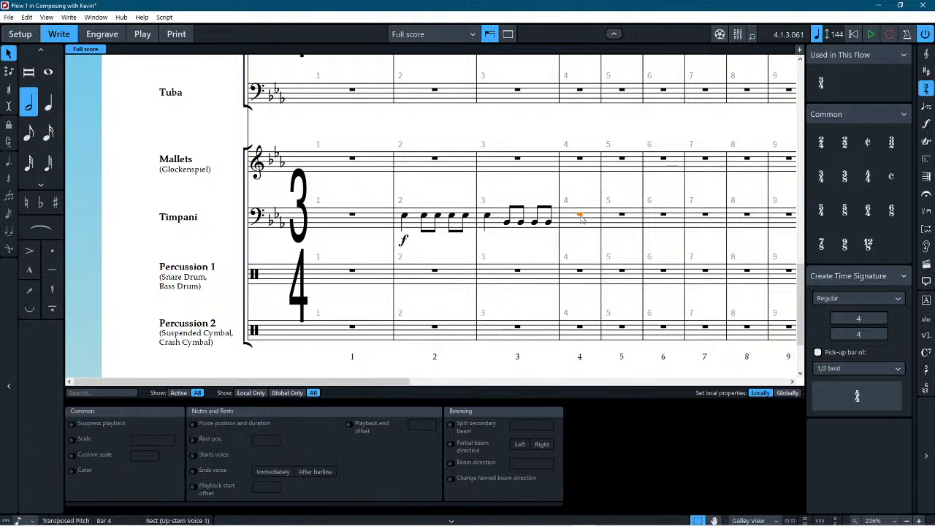
key("ctrl+v")
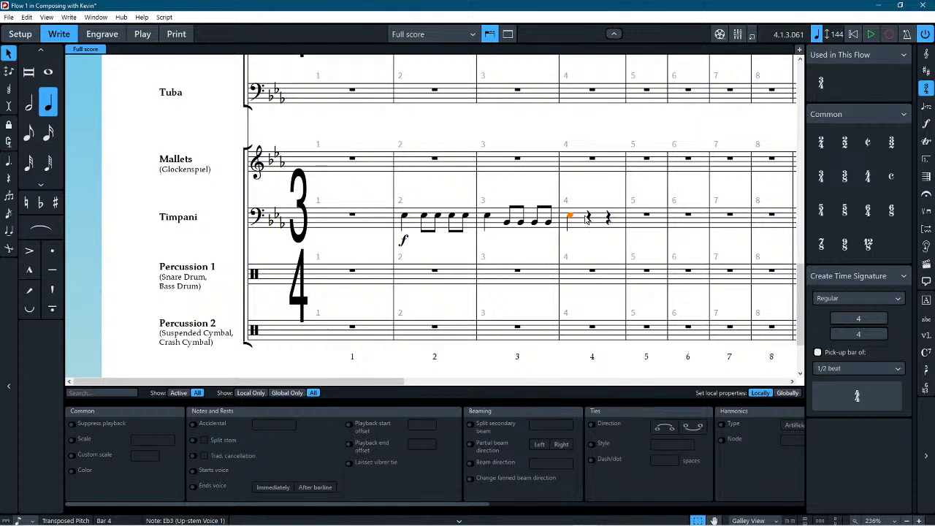
Step: Try to add a slur to the timpani quarter note in bar 4
left_click(40, 228)
key("s")
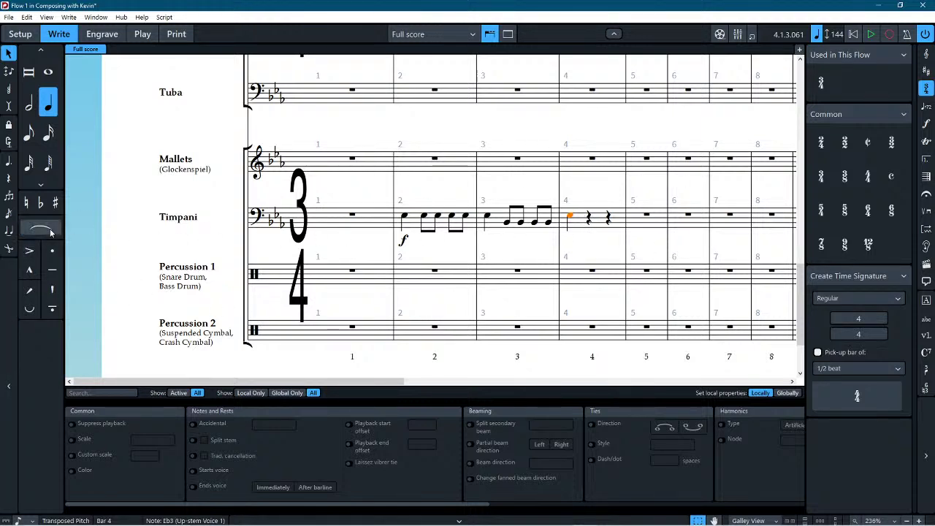
left_click(573, 233)
left_click(569, 217)
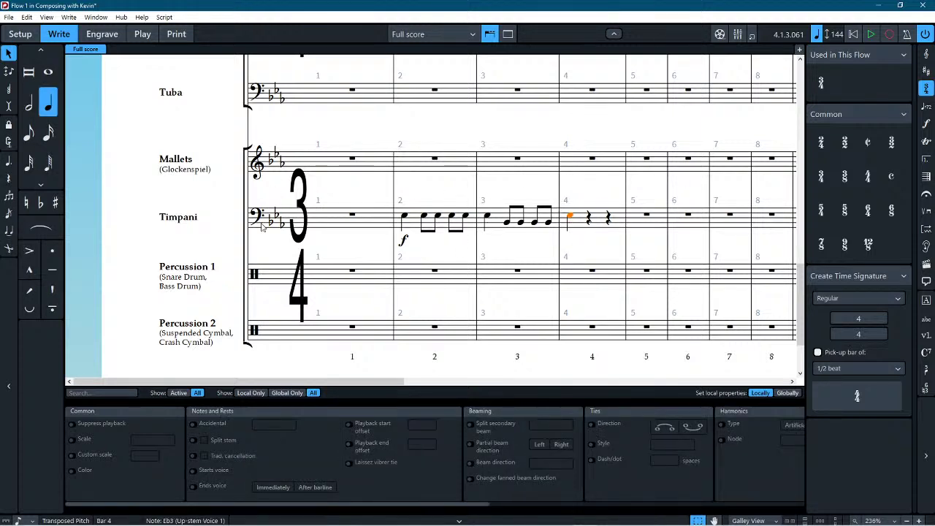
Step: Try a Solid tie style override on the bar 4 timpani note, clear it, and look through the remaining note properties
scroll(422, 470, "down", 4)
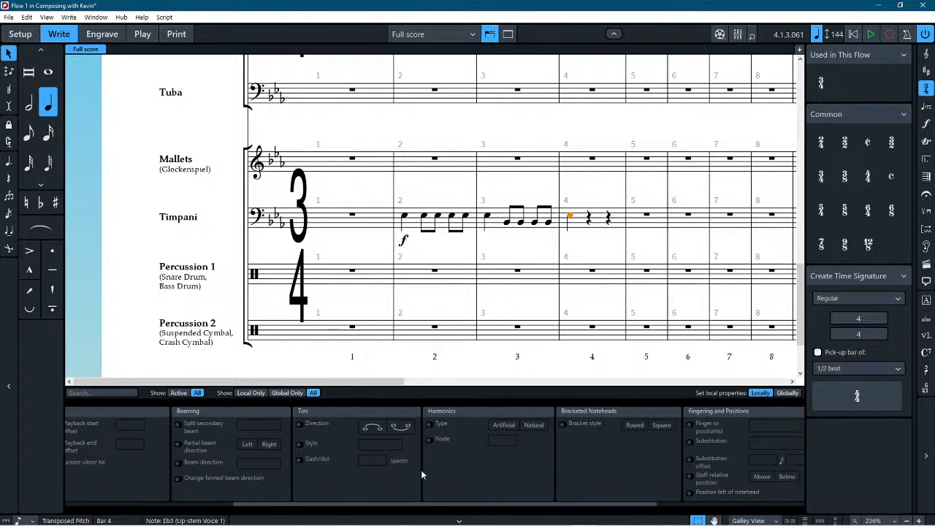
scroll(521, 470, "down", 2)
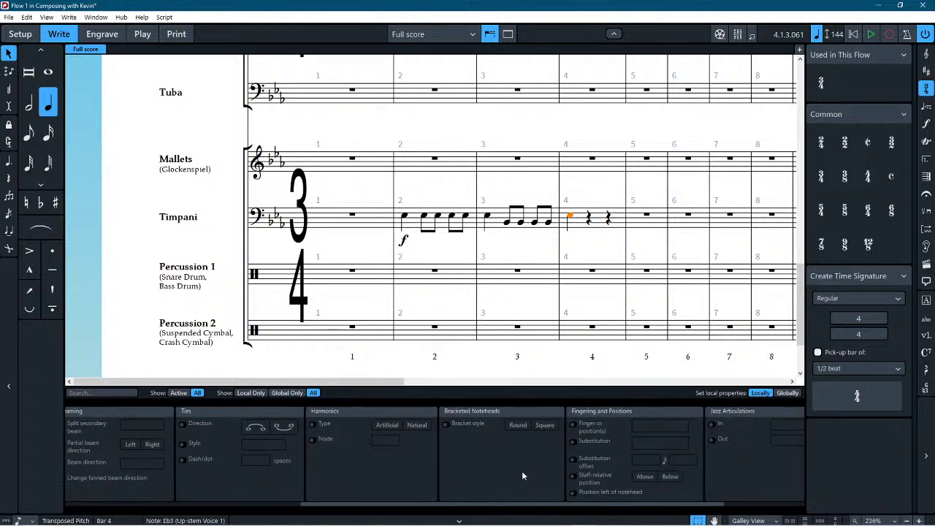
left_click(183, 444)
left_click(257, 445)
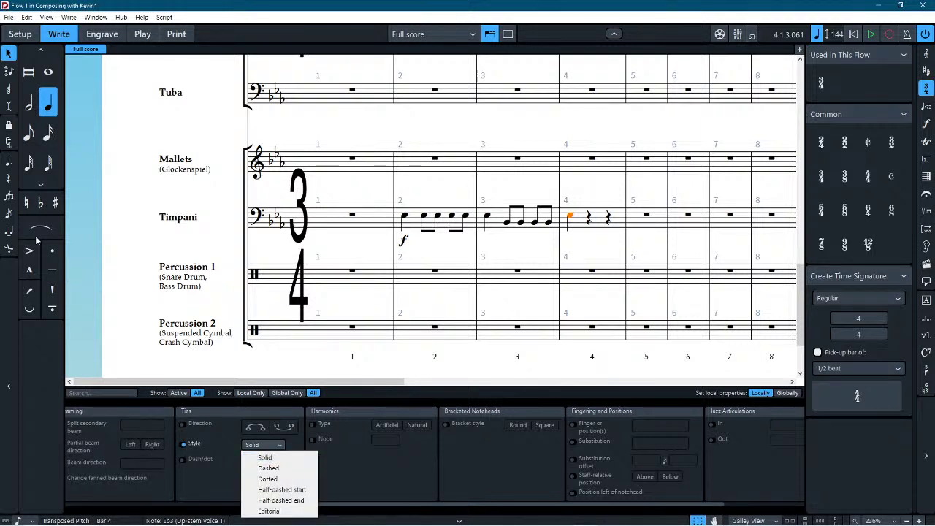
left_click(5, 286)
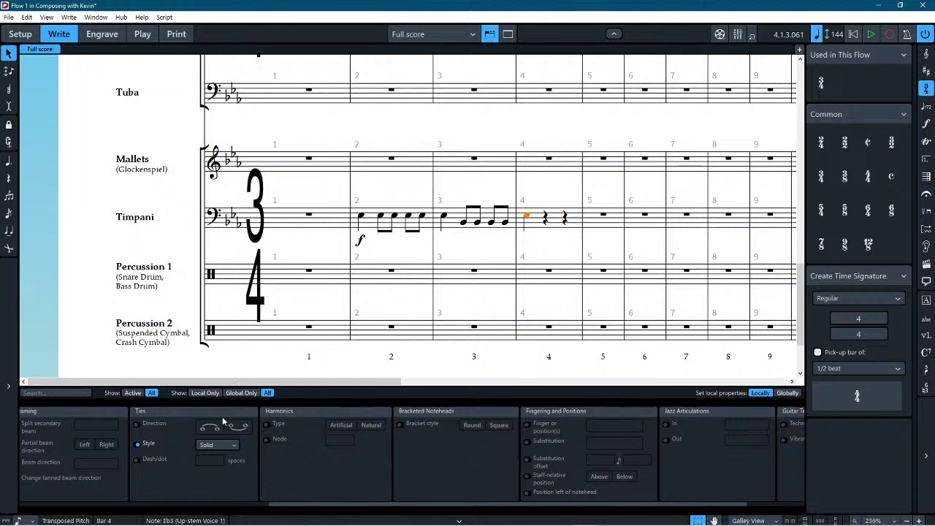
left_click(136, 445)
scroll(338, 445, "right", 3)
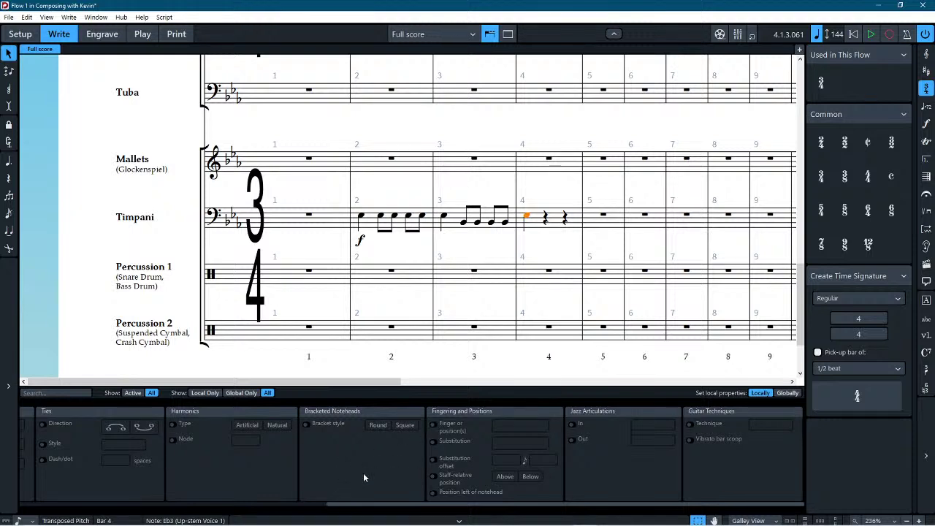
scroll(363, 473, "left", 5)
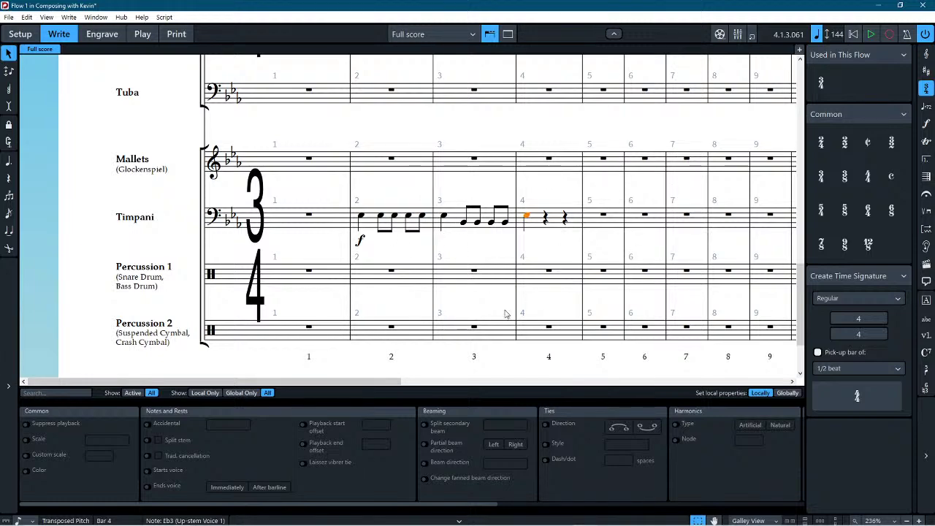
scroll(611, 139, "up", 10)
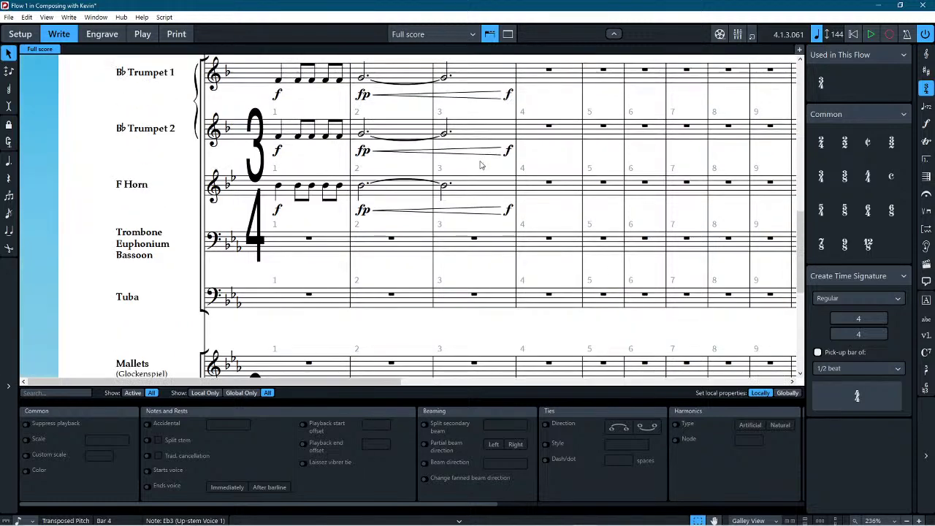
scroll(324, 133, "down", 2)
scroll(325, 134, "down", 4)
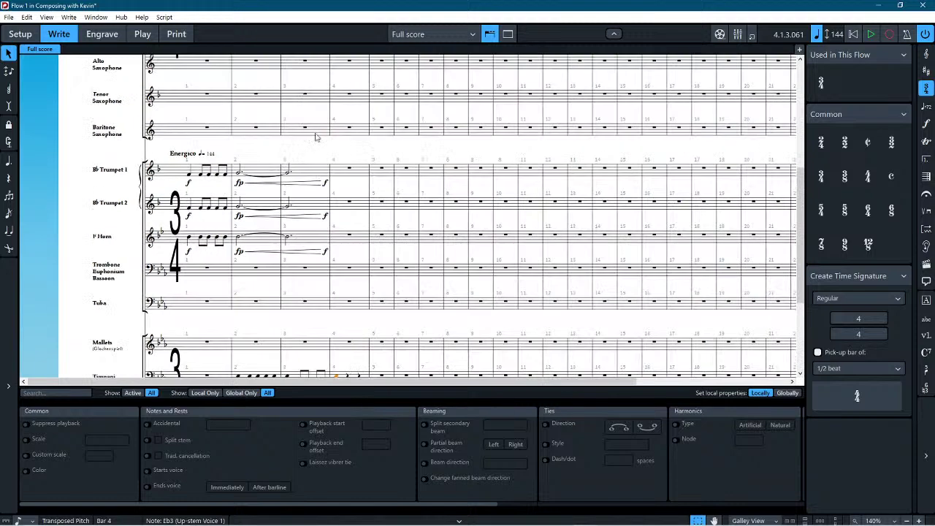
left_click(198, 179)
scroll(199, 168, "down", 3)
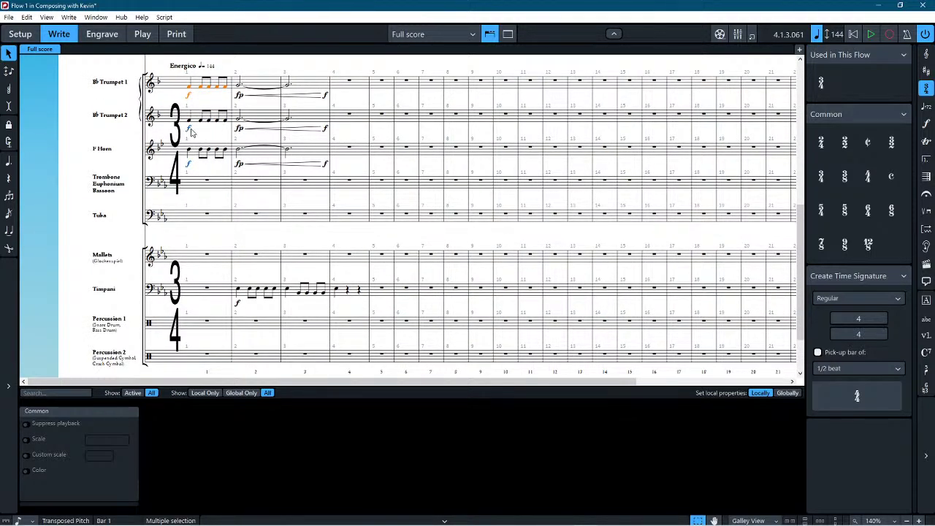
left_click(305, 180)
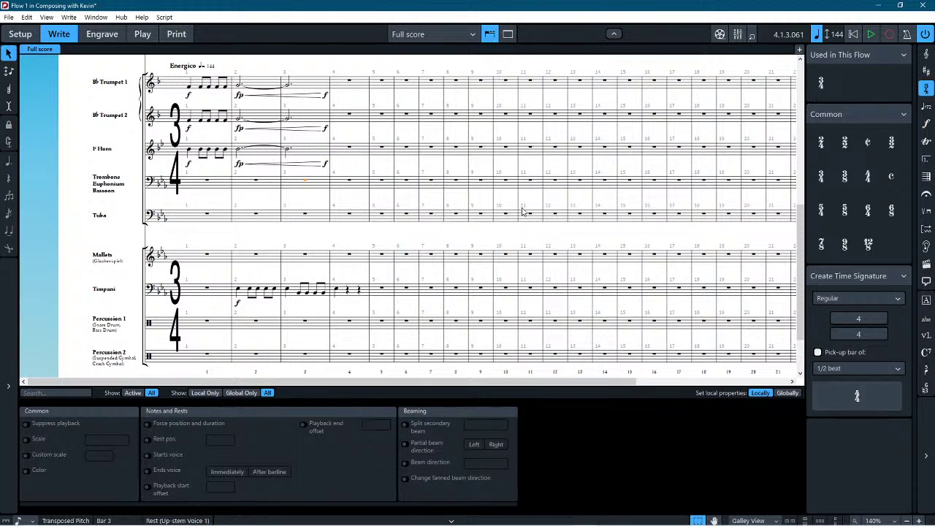
left_click(271, 241)
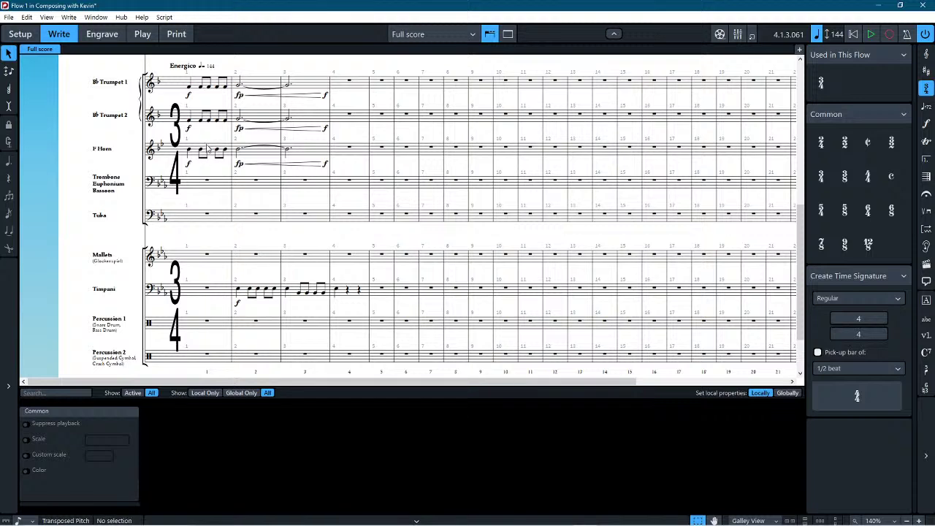
Step: Copy the F Horn figure from bar 1 into bar 2 of the Trombone/Euphonium/Bassoon staff and lower it an octave
left_click(194, 153)
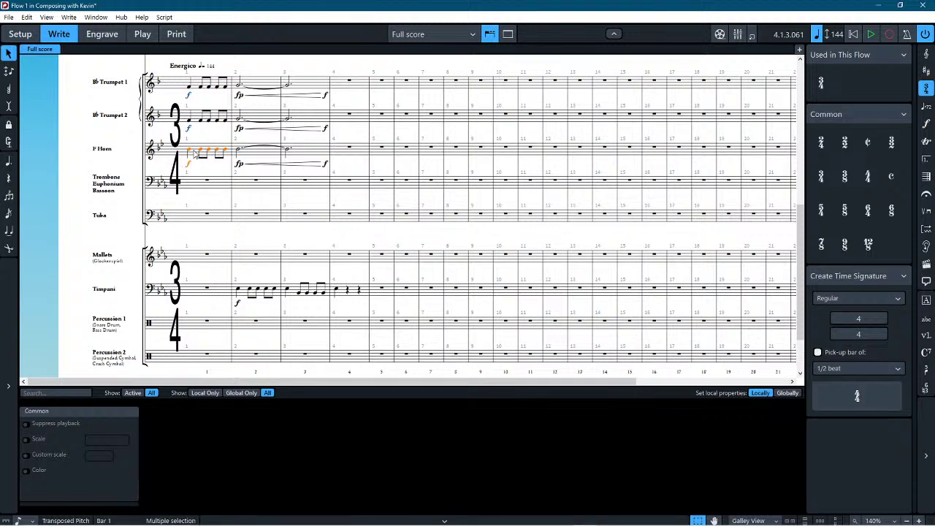
left_click(245, 191, "alt")
key("Down")
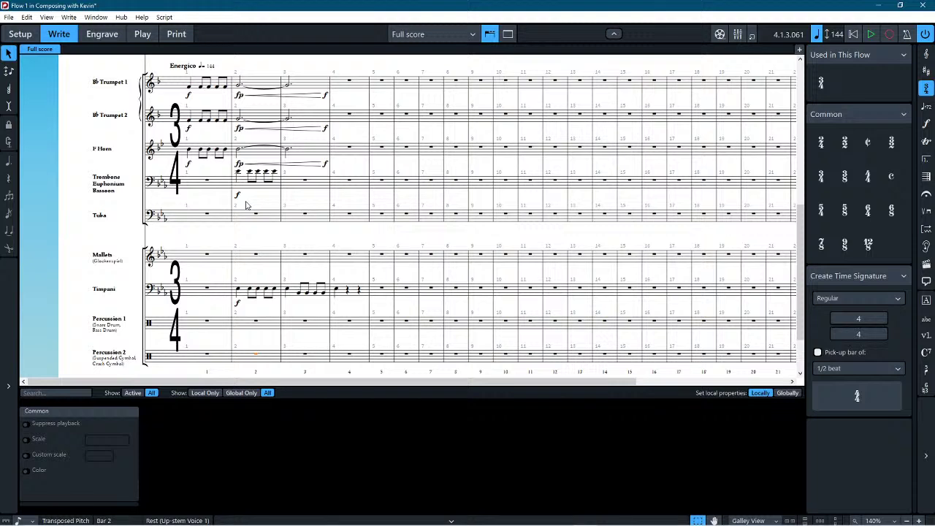
key("ctrl+z")
key("alt+Down")
key("alt+Down")
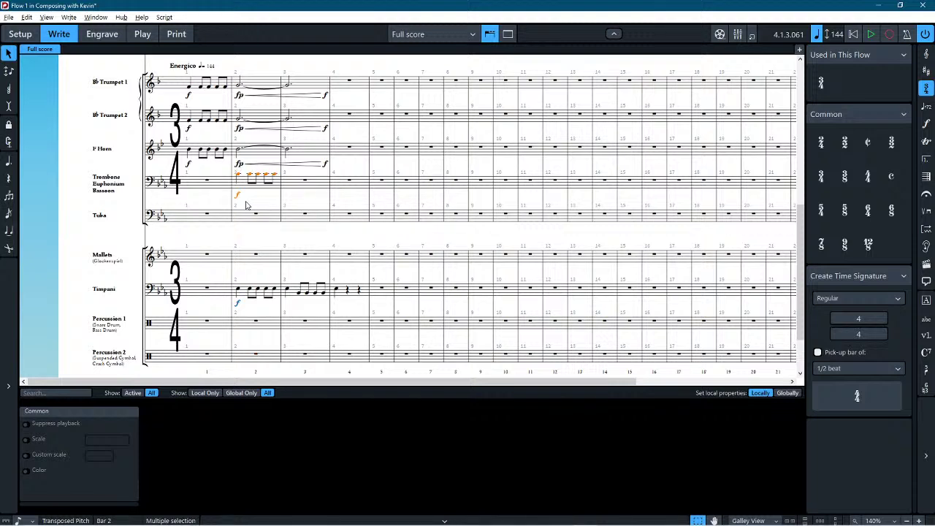
key("alt+Down")
key("alt+Down")
key("alt+Down")
key("alt+Down")
key("alt+Down")
Step: Repeat the low brass bar 2 figure in bar 3 and raise the repeated notes above the bar 2 pitch
key("r")
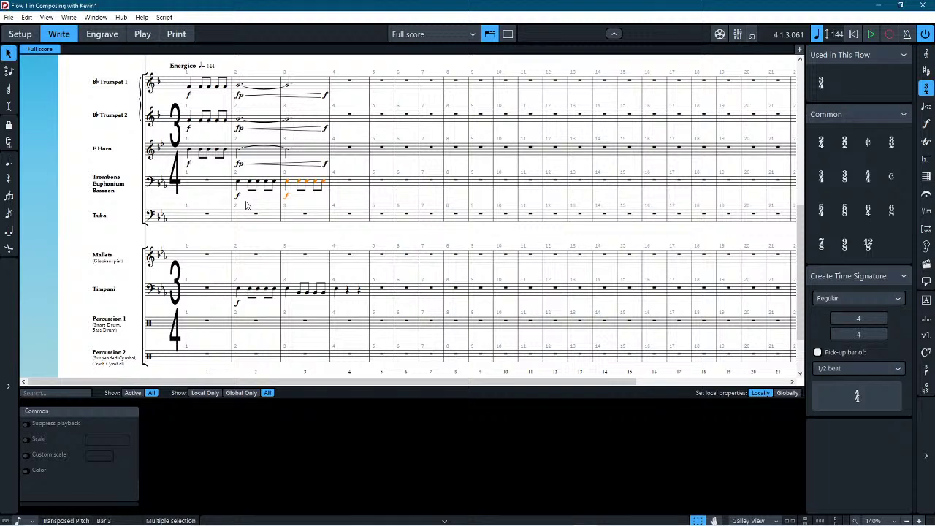
key("alt+Up")
key("alt+Up")
key("alt+Up")
key("alt+Up")
key("alt+Up")
key("Escape")
Step: Delete the duplicate f dynamic from bar 3 of the Trombone/Euphonium/Bassoon staff
left_click(288, 196)
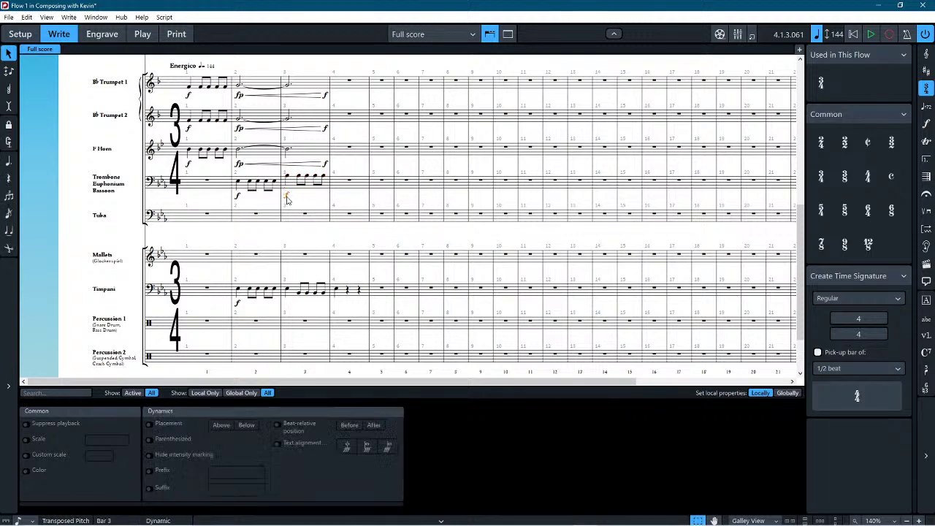
key("Delete")
key("Escape")
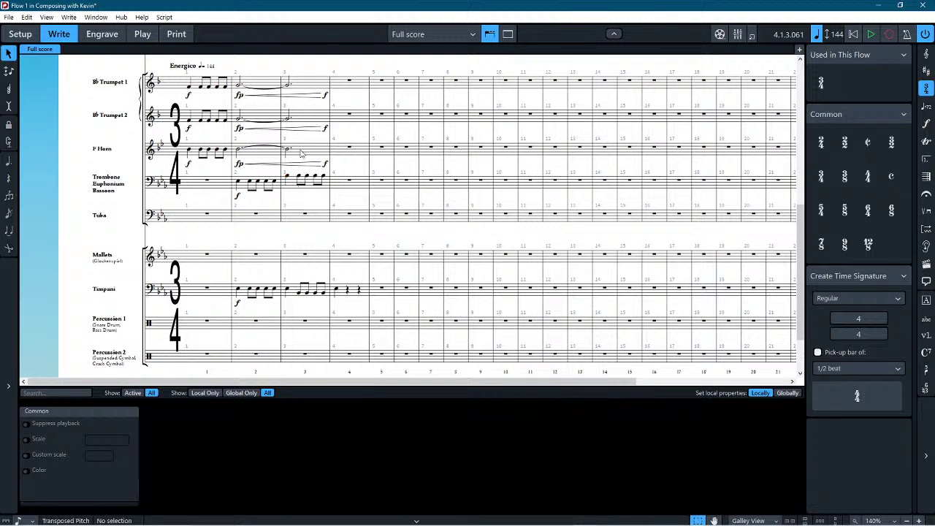
Step: Copy the F Horn phrase from bars 1–3, with its dynamics, into the Alto Saxophone staff starting at bar 1
left_click(196, 154)
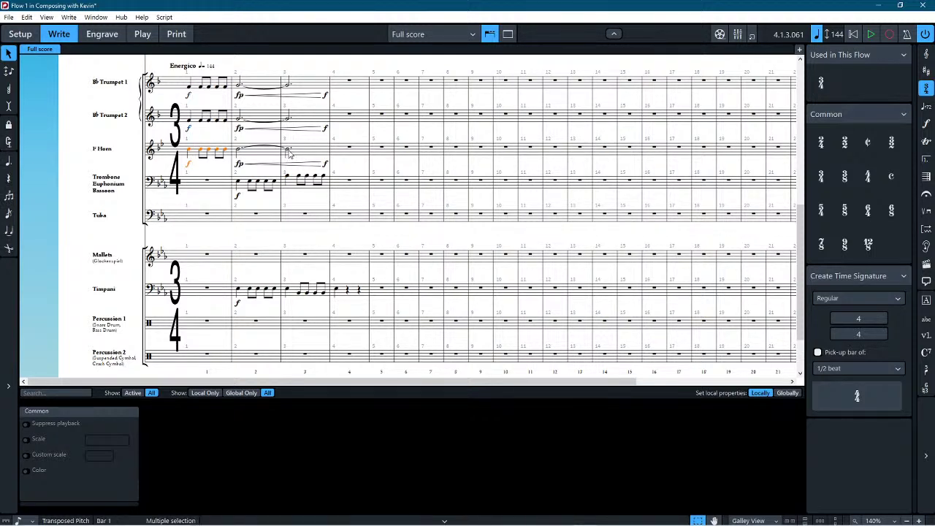
left_click(265, 161, "shift")
scroll(254, 176, "up", 3)
scroll(249, 187, "up", 1)
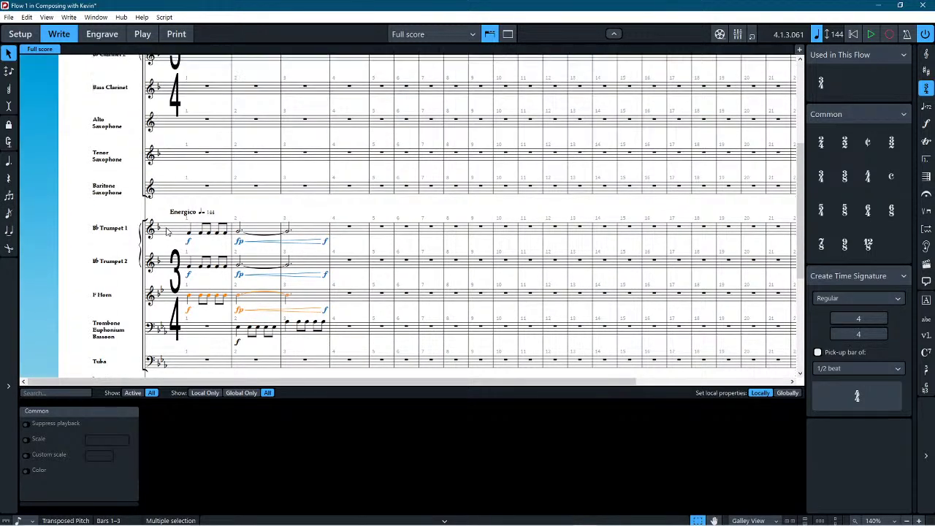
left_click(187, 160)
key("ctrl+v")
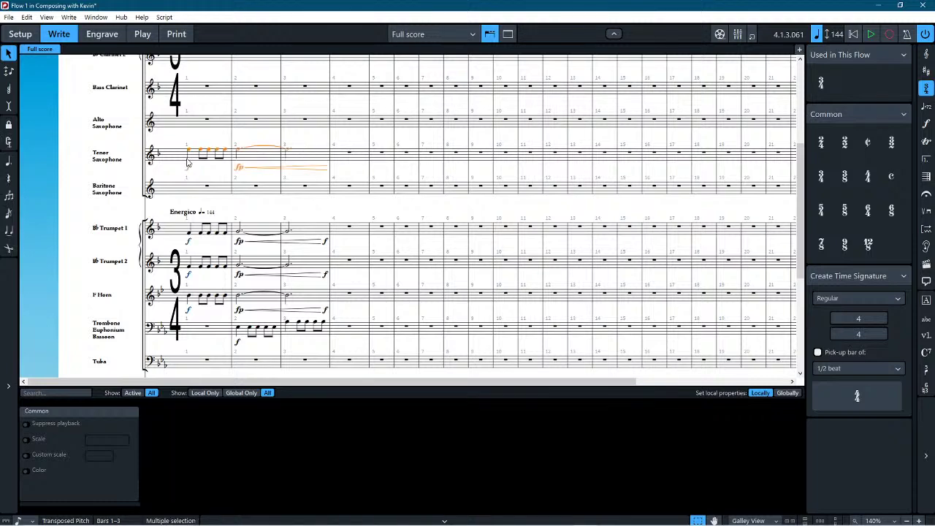
key("ctrl+z")
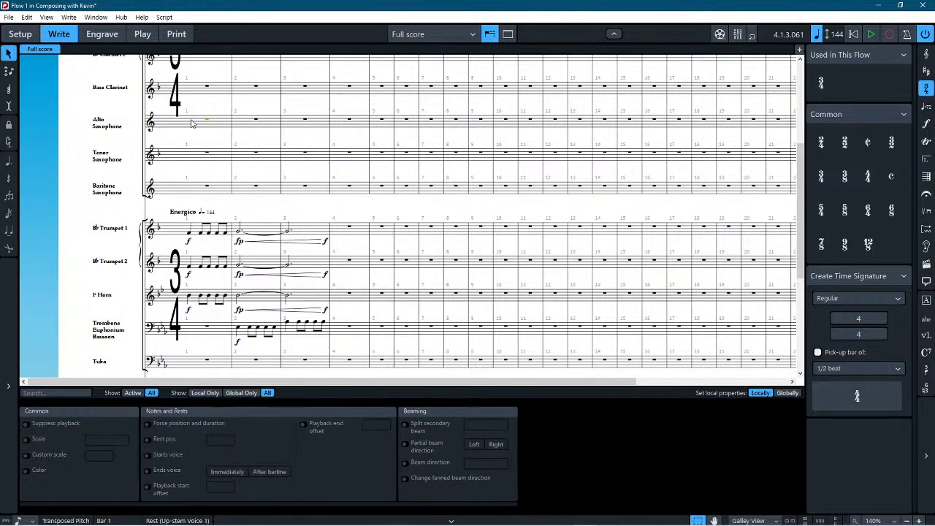
key("ctrl+v")
key("Escape")
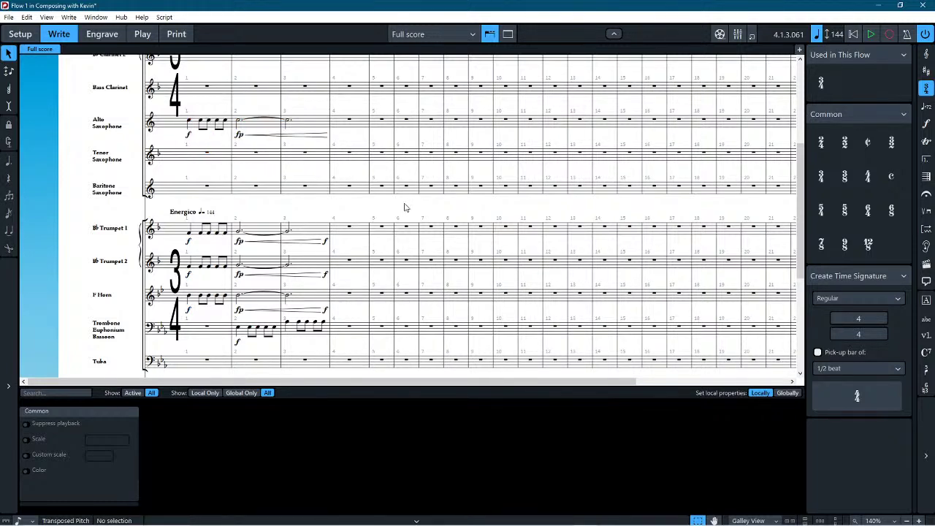
scroll(405, 207, "up", 1)
scroll(406, 207, "down", 2, "ctrl")
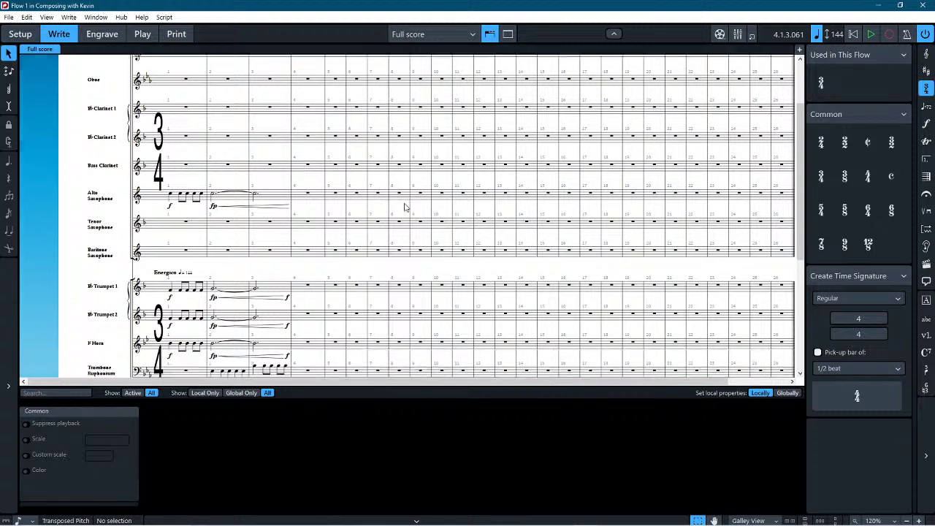
scroll(405, 207, "down", 2)
scroll(405, 208, "up", 5)
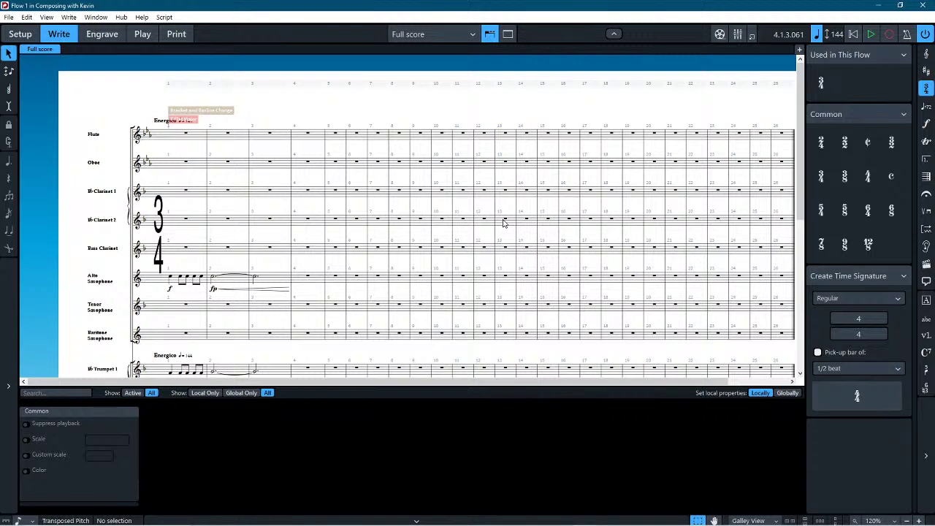
scroll(291, 260, "down", 3)
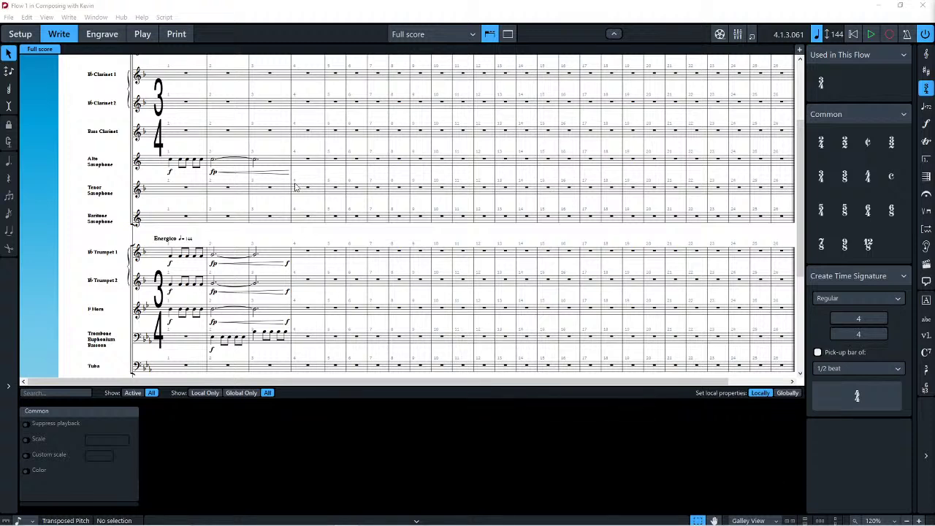
left_click(292, 239)
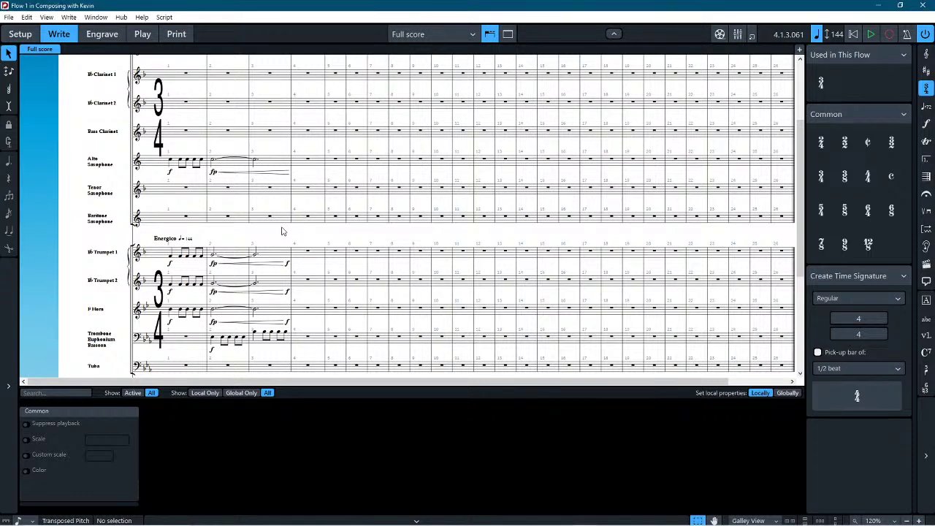
scroll(281, 231, "up", 3)
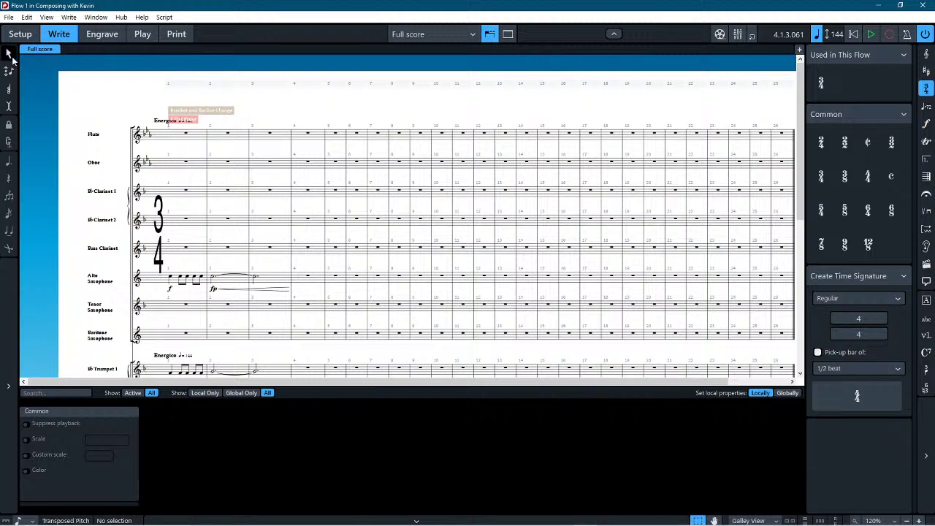
Step: Enter a quarter-note B♭5 on the first beat of bar 2 in the Flute staff
left_click(9, 384)
left_click(47, 103)
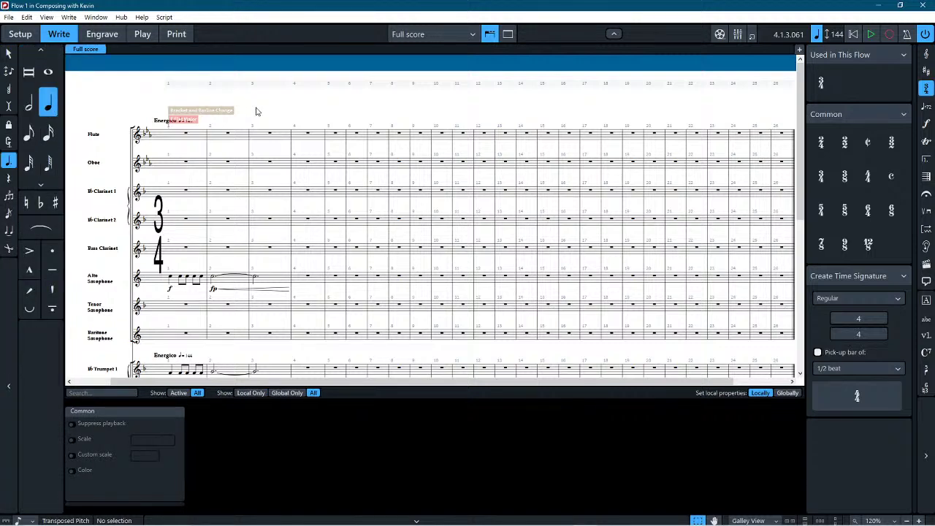
left_click(213, 130)
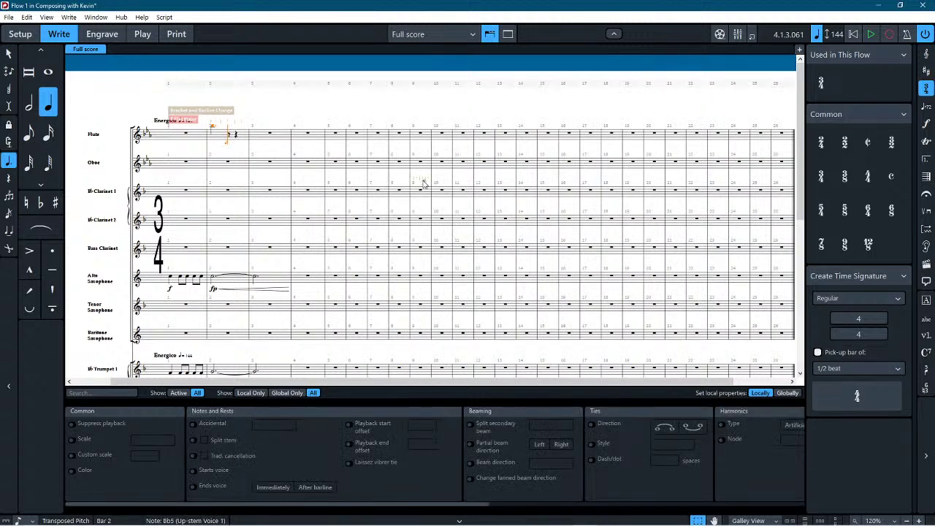
key("ctrl+z")
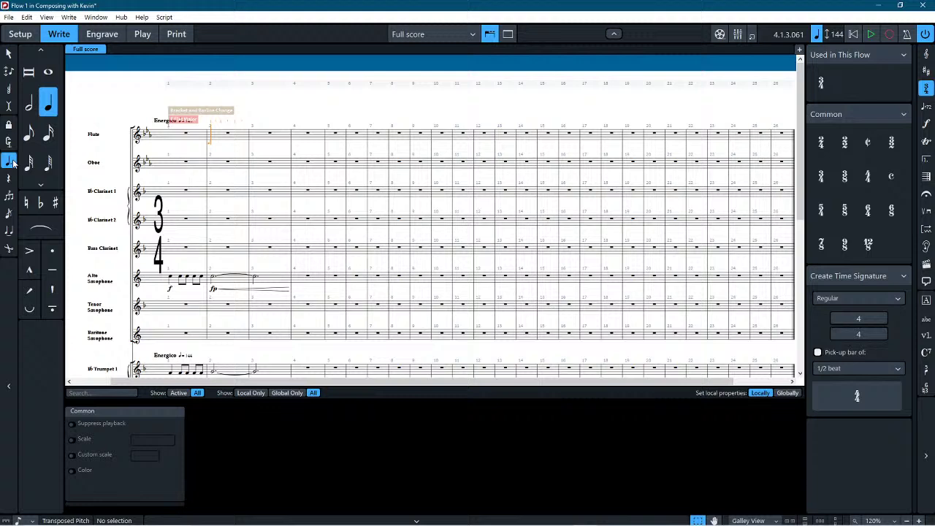
left_click(214, 132)
key("alt+Up")
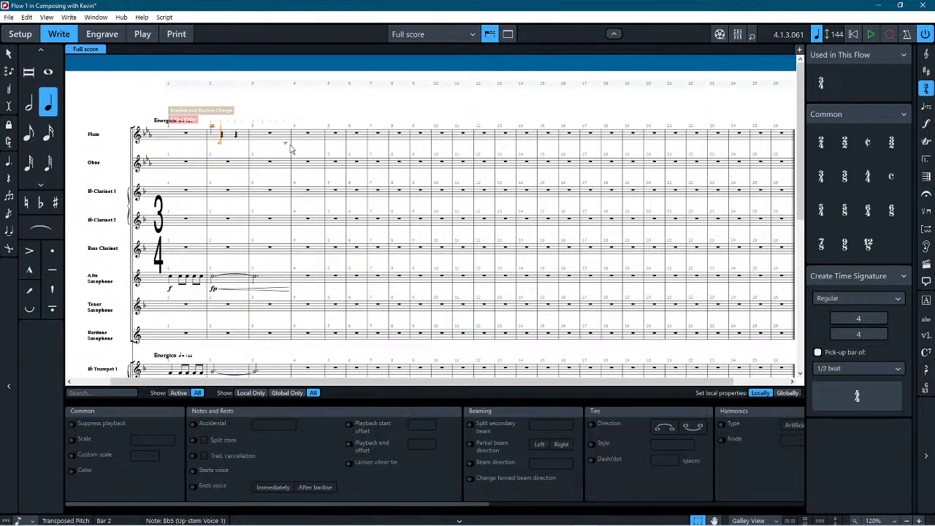
Step: Complete Flute bar 2 with four descending eighth notes: B♭, A♭, G and F
key("1")
key("3")
key("4")
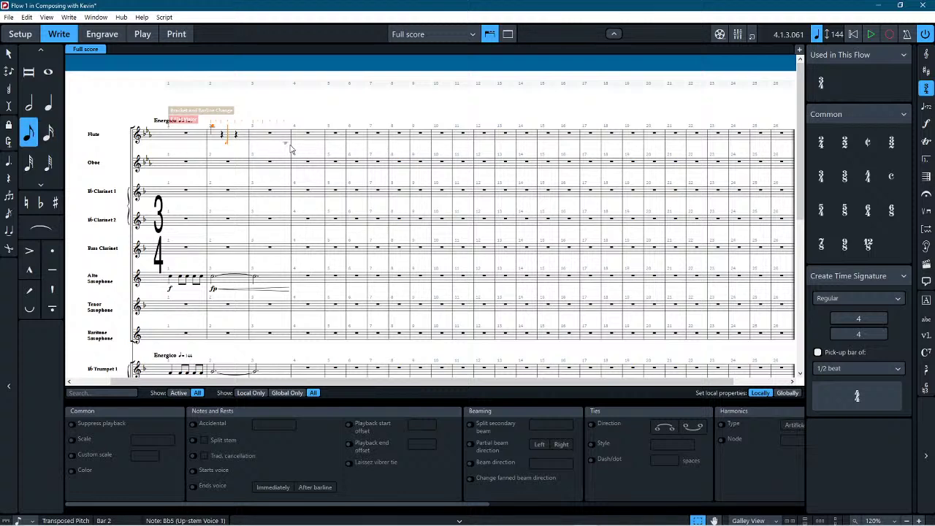
key("b")
key("alt+Left")
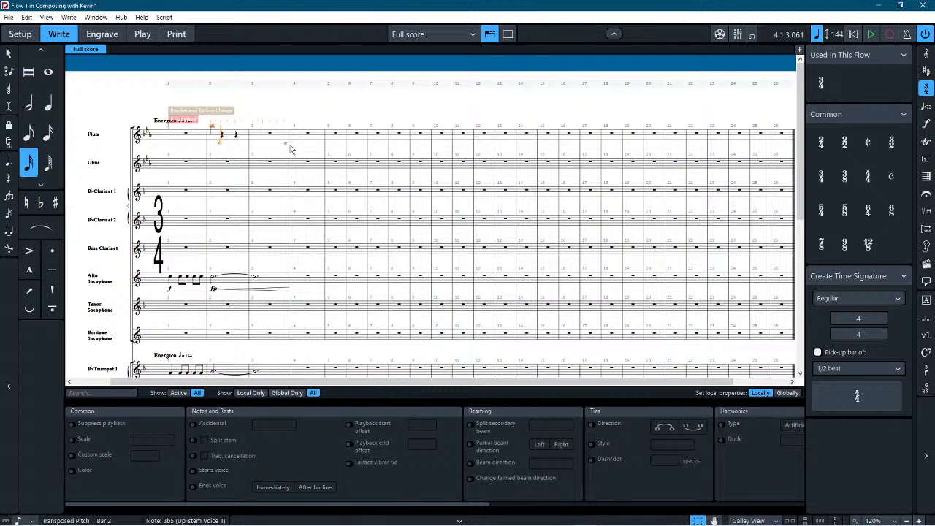
key("a")
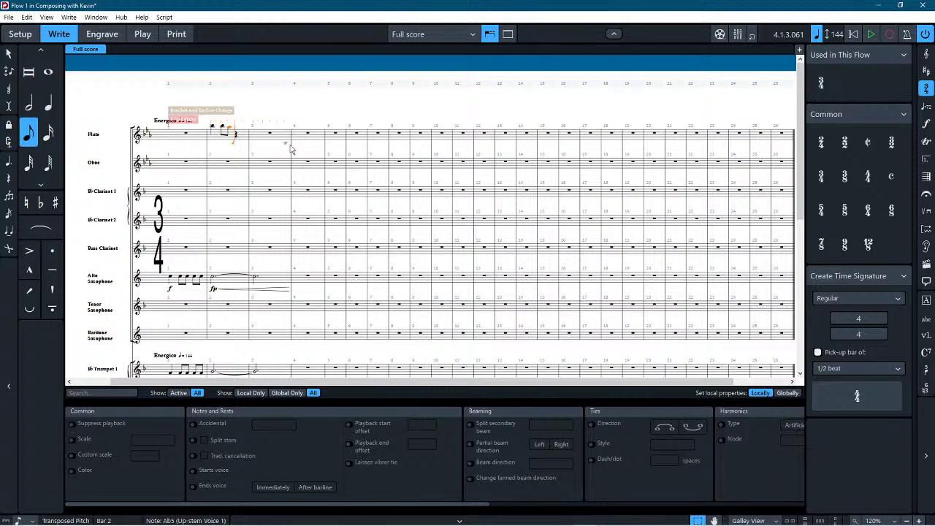
key("g")
key("f")
Step: Fill Flute bar 3 with a quarter-note E♭5 followed by descending eighth notes E♭, D, C and B♭
key("6")
key("e")
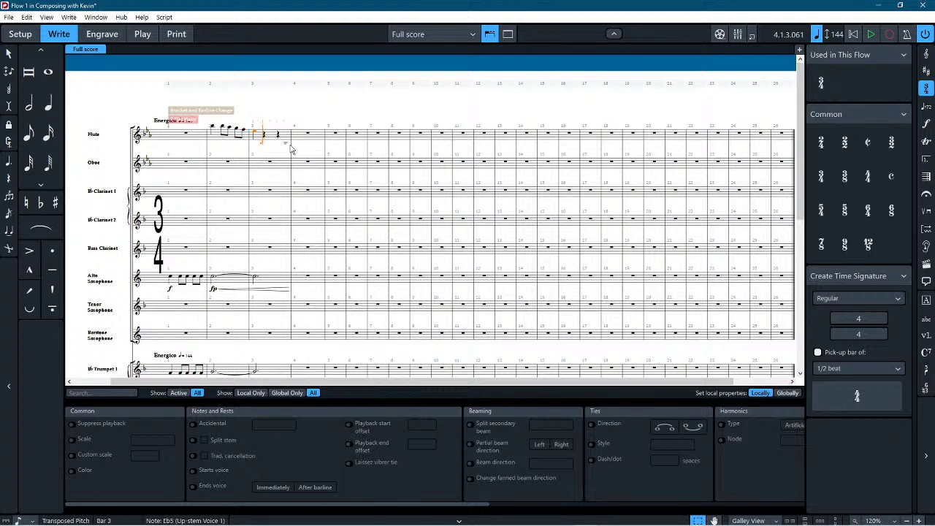
key("4")
key("6")
key("5")
key("5")
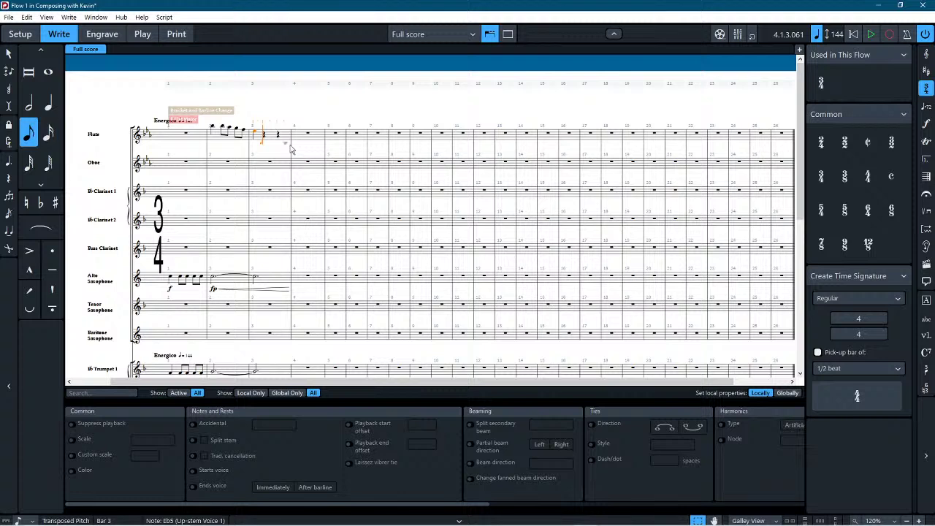
key("d")
key("c")
key("a")
key("alt+Up")
Step: Add a quarter-note E♭5 on the first beat of Flute bar 4 and end note input
key("6")
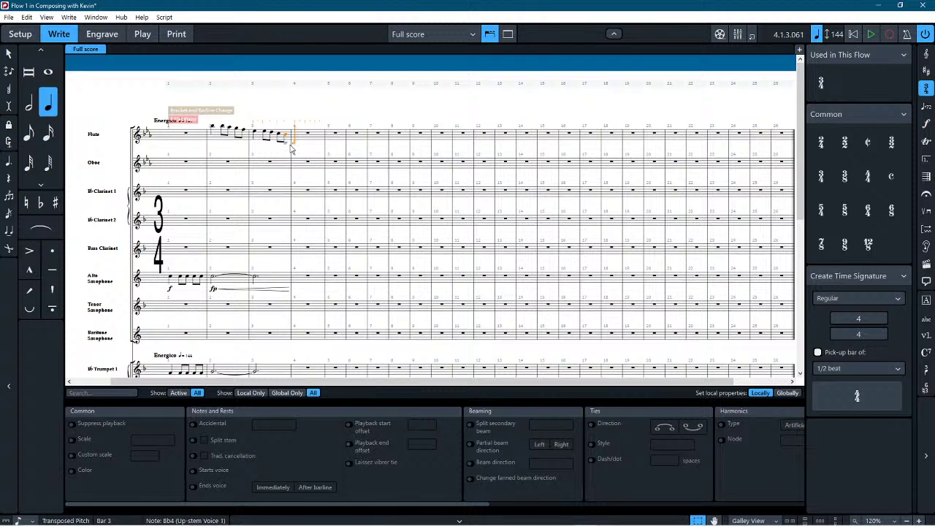
key("e")
left_click(8, 54)
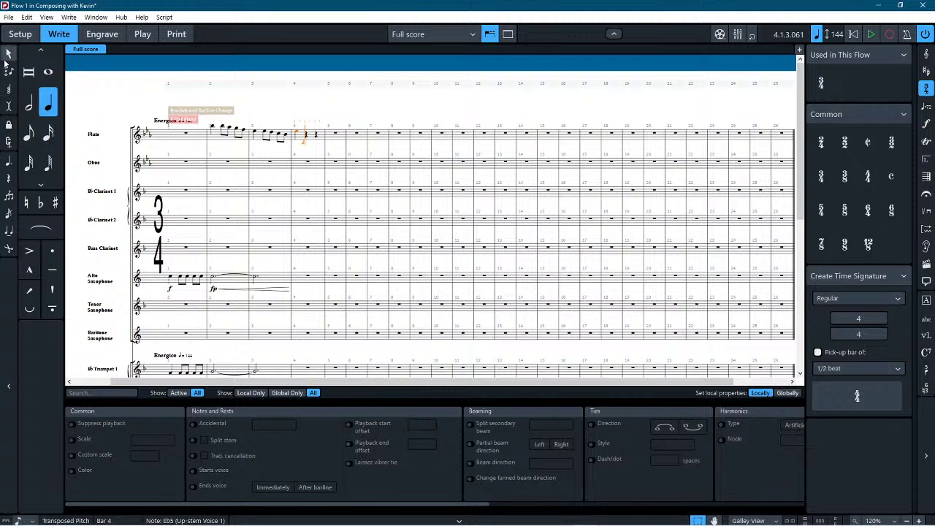
Step: Slur the Flute line from the first eighth note of bar 2 to the quarter note in bar 3
left_click(222, 128)
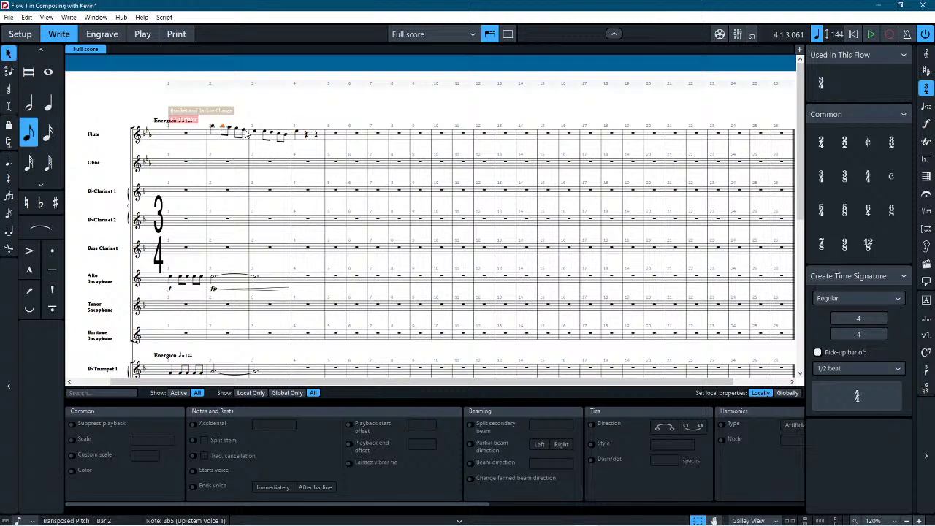
left_click(244, 132, "shift")
key("s")
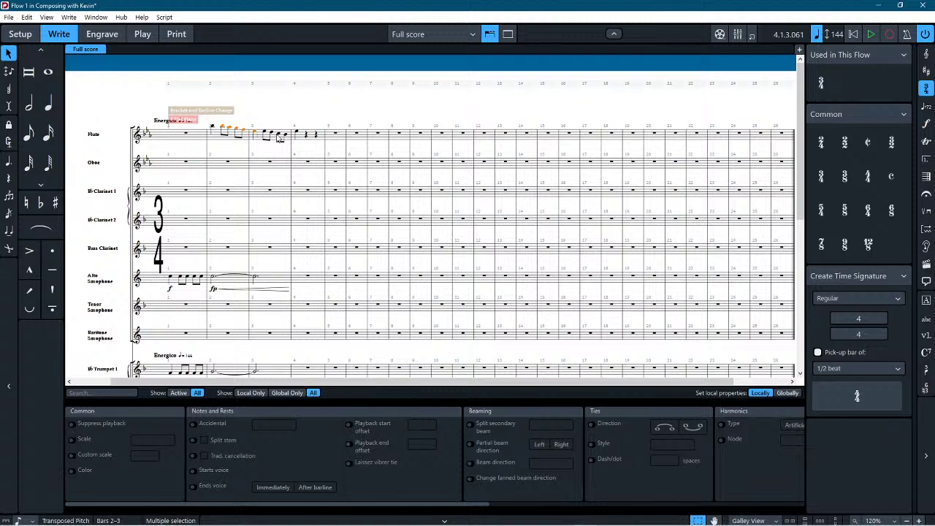
Step: Slur the Flute line from the first eighth note of bar 3 to the quarter note in bar 4
left_click(264, 133)
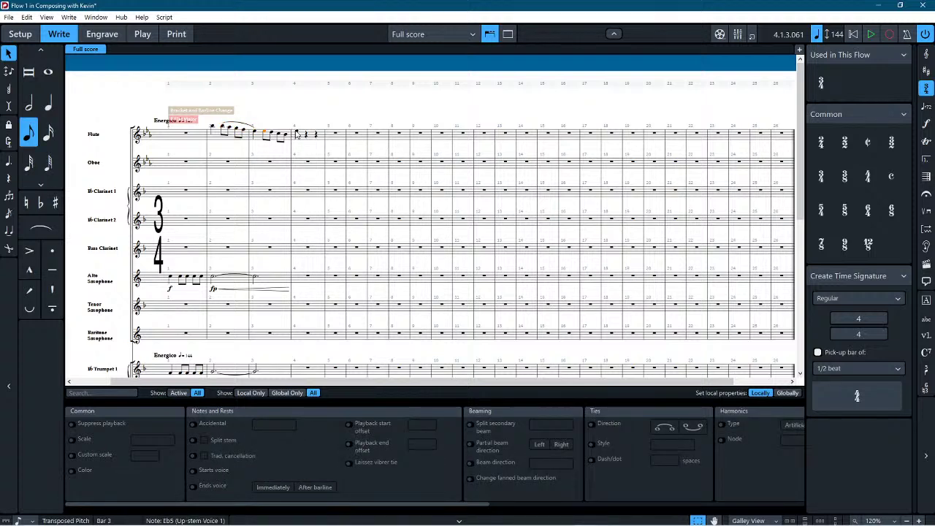
left_click(295, 134, "shift")
key("s")
Step: Add an f dynamic at the start of Flute bar 2
left_click(217, 134)
left_click(217, 135, "ctrl")
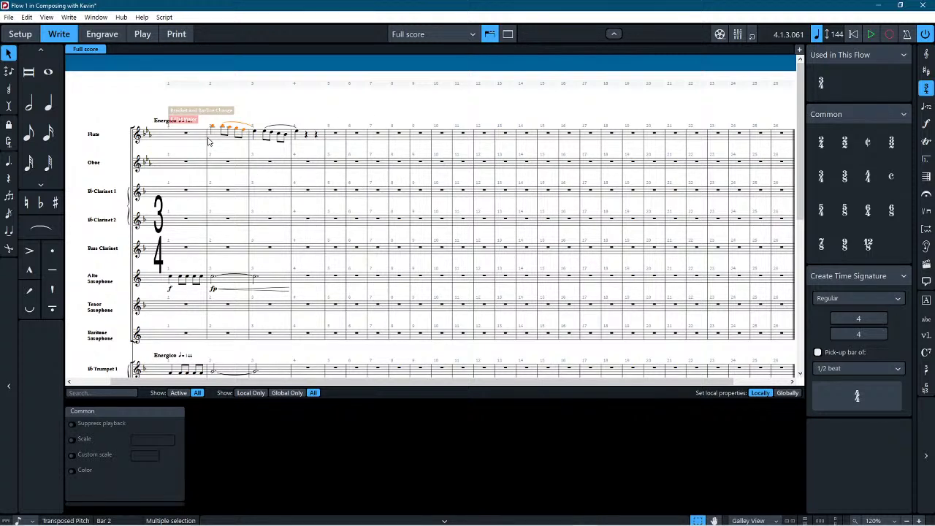
key("shift+d")
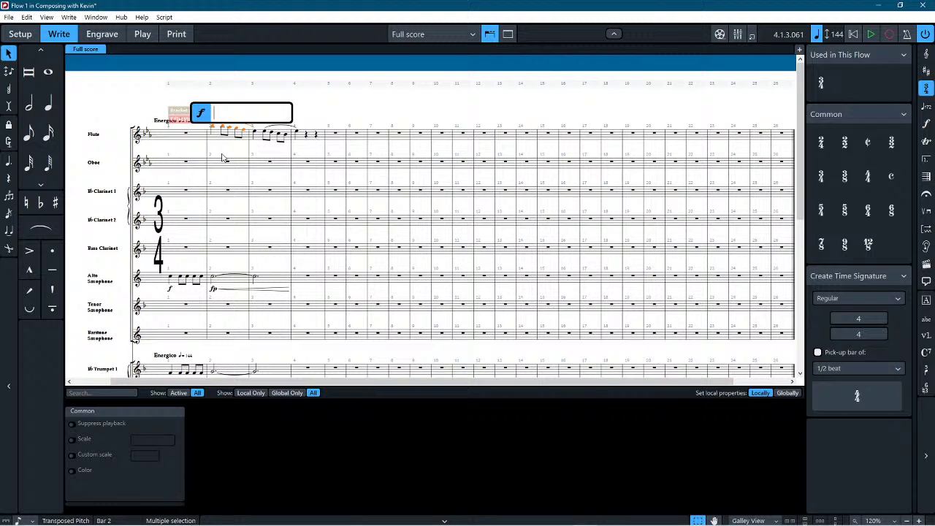
type("f")
key("Return")
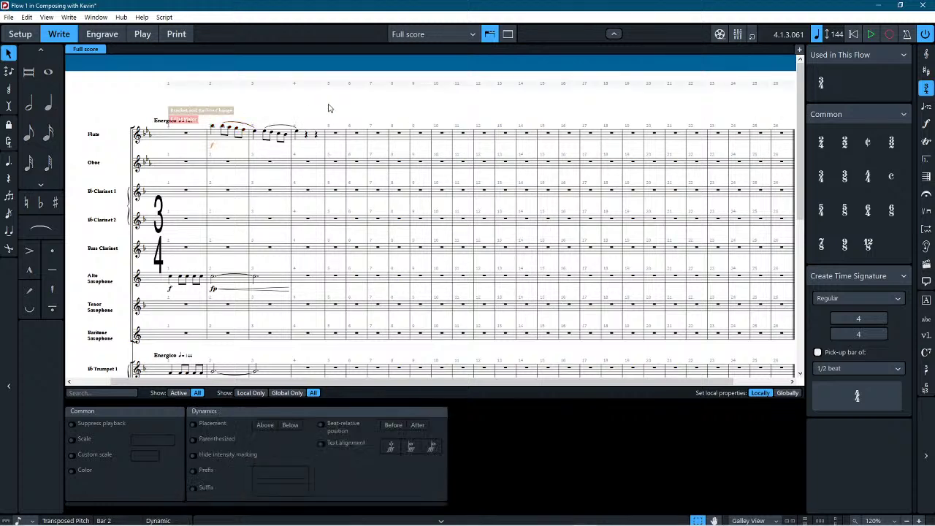
left_click(329, 108)
Step: Copy the Flute line of bars 2–4 to B♭ Clarinet 1 and Oboe, transposed down an octave
left_click(218, 137)
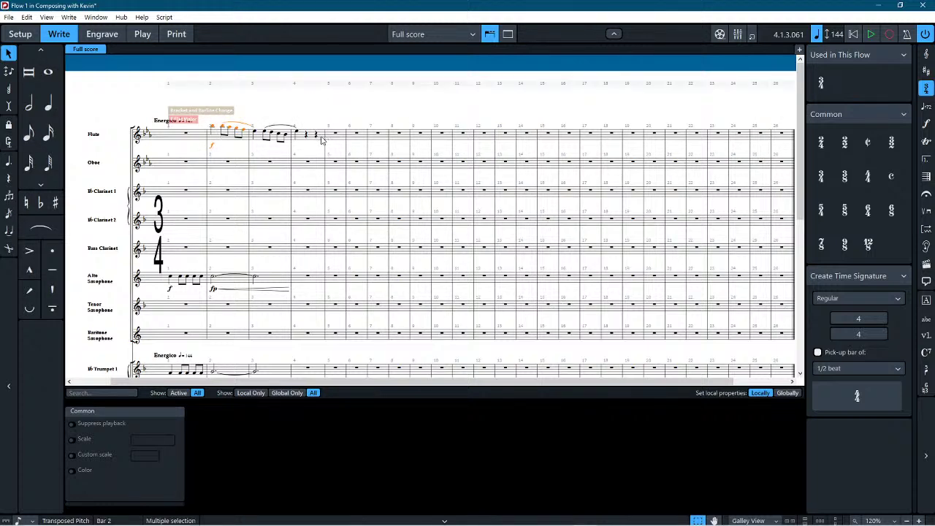
left_click(221, 200, "alt")
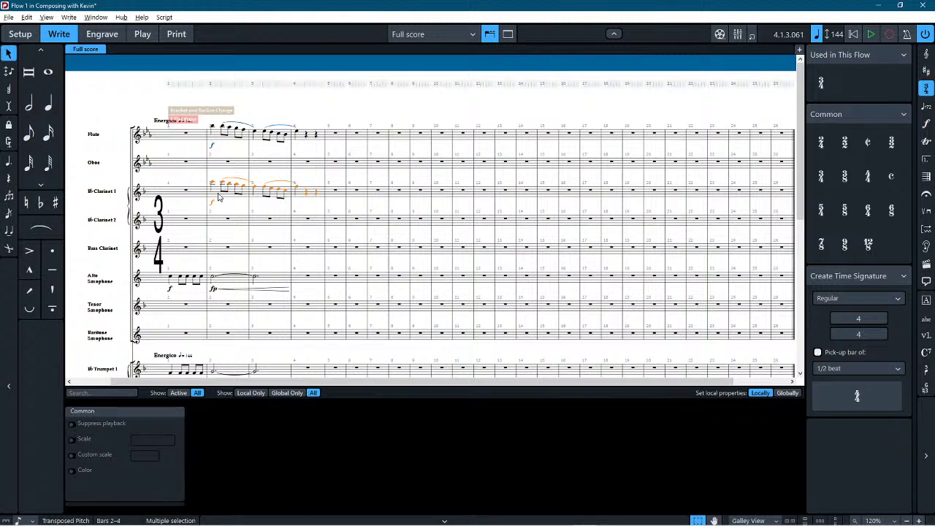
key("ctrl+alt+Down")
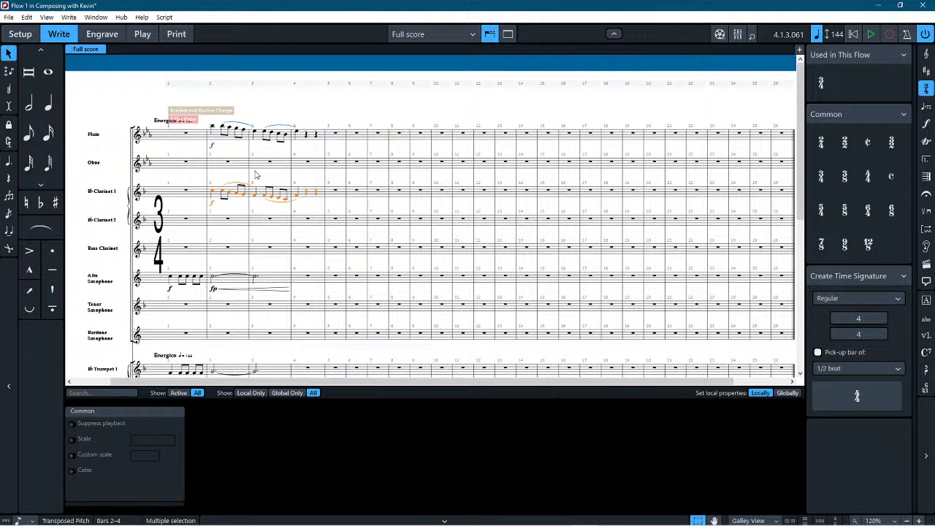
left_click(219, 165, "alt")
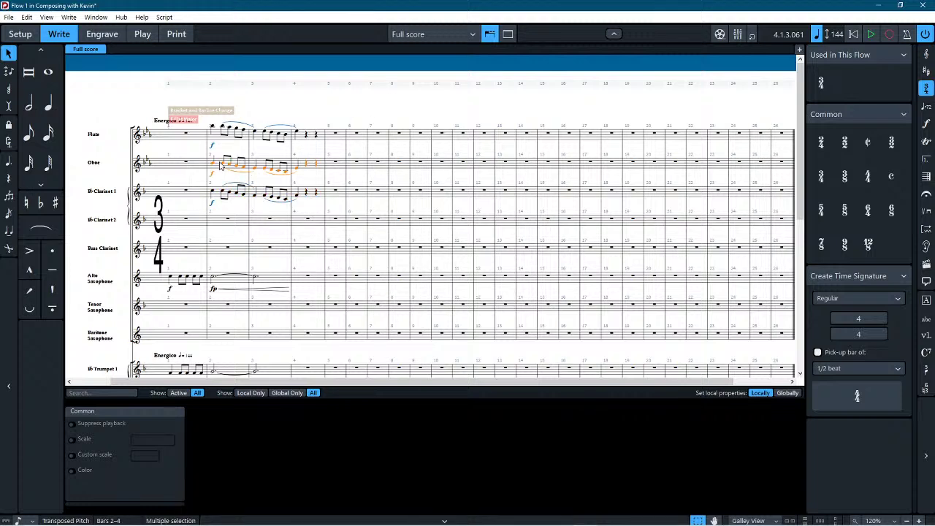
left_click(351, 106)
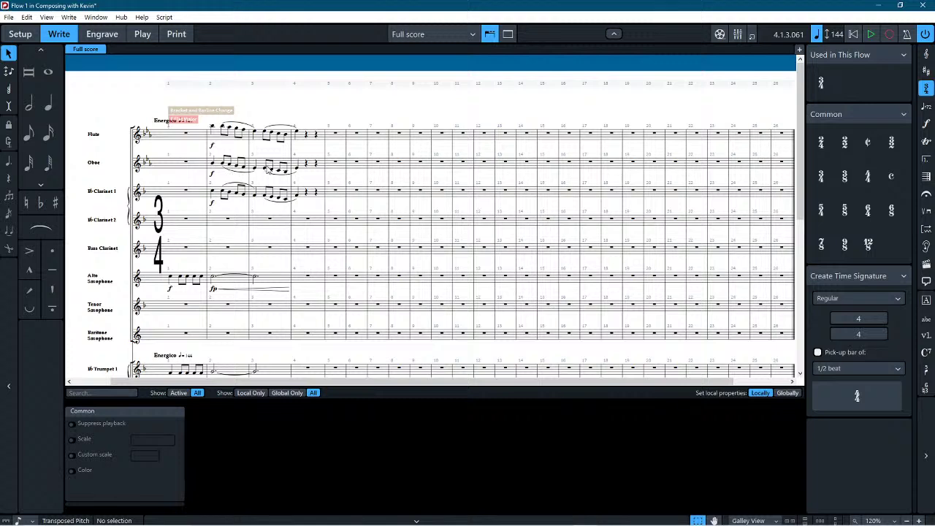
Step: Raise the Oboe notes from the first eighth note of bar 3 to the bar 4 quarter note by an octave
left_click_drag(267, 169, 301, 173)
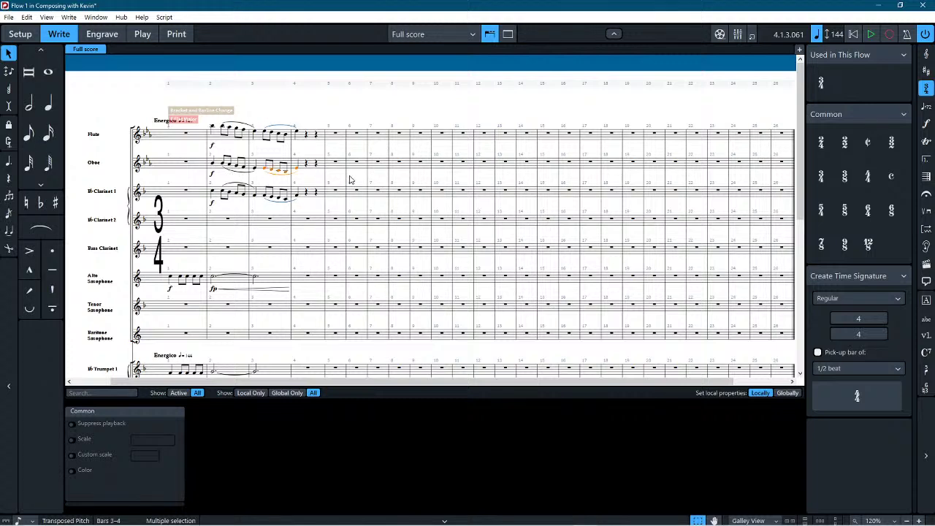
key("alt+Up")
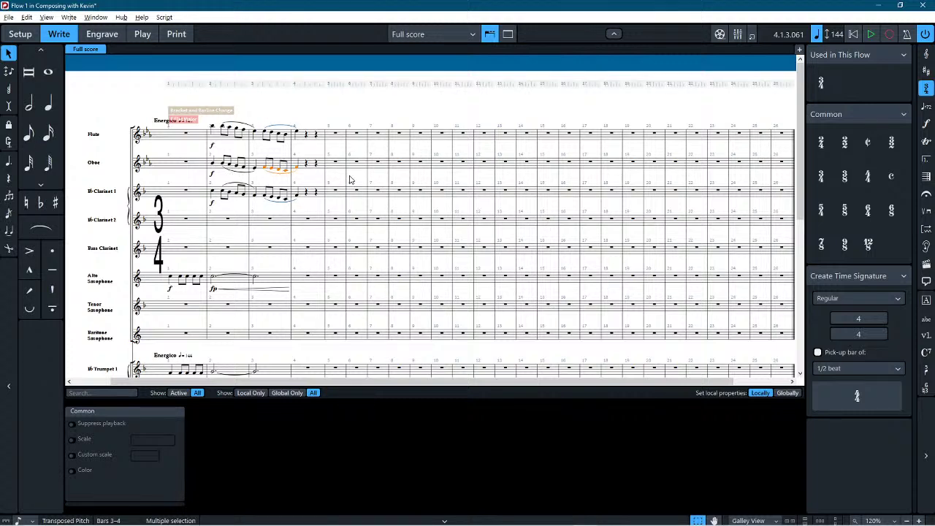
key("alt+Up")
key("alt+Up")
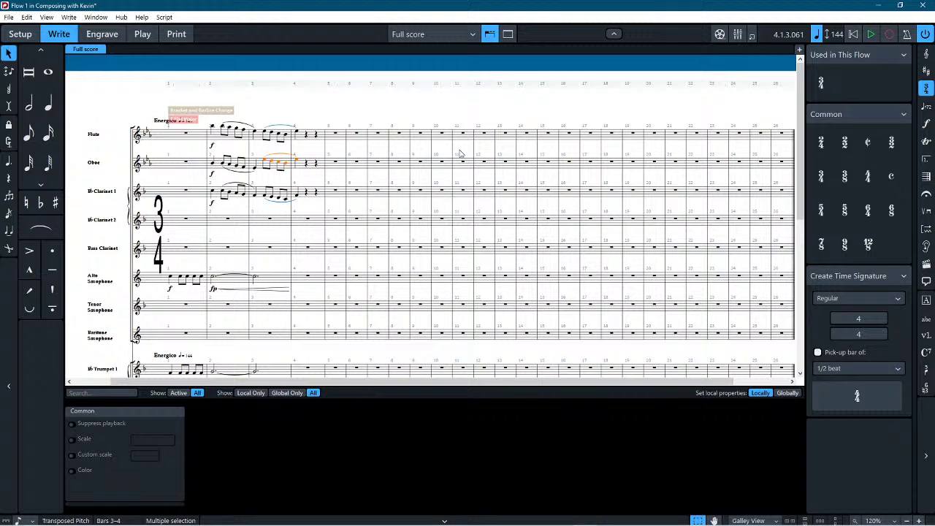
key("Escape")
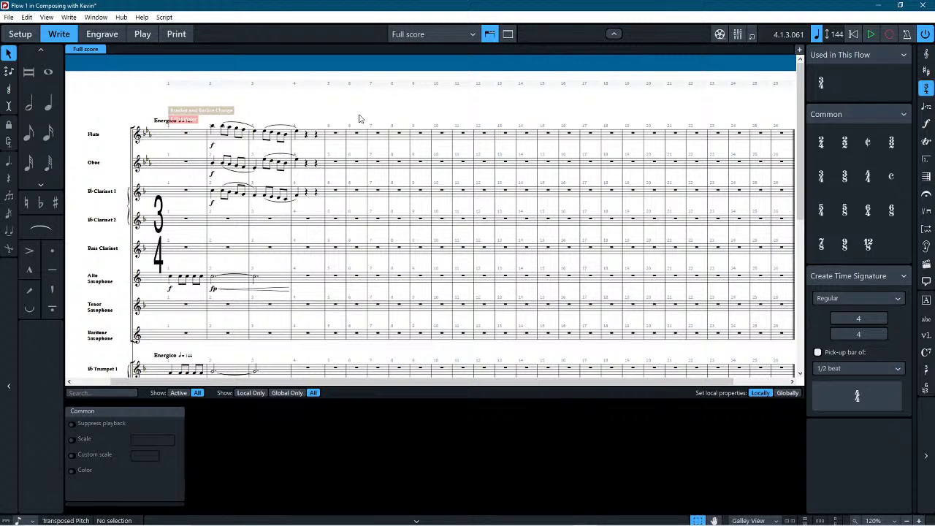
key("Return")
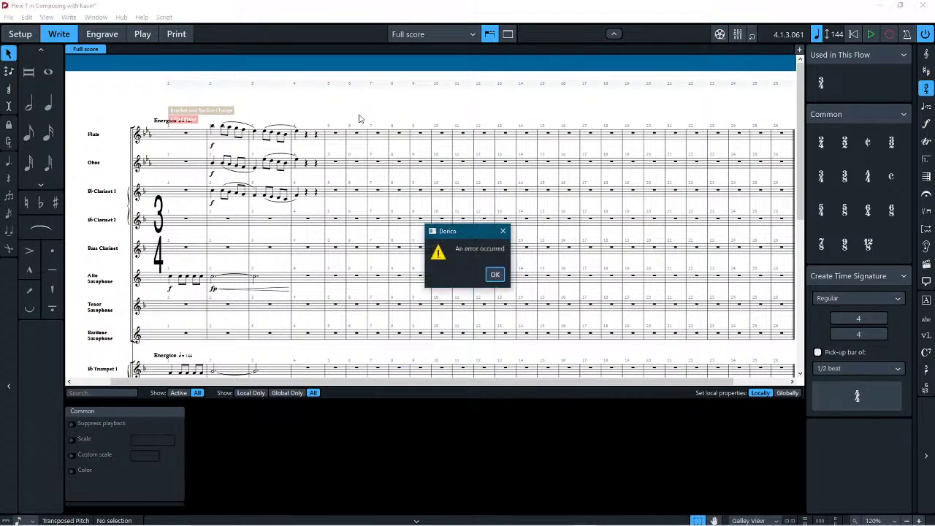
key("Return")
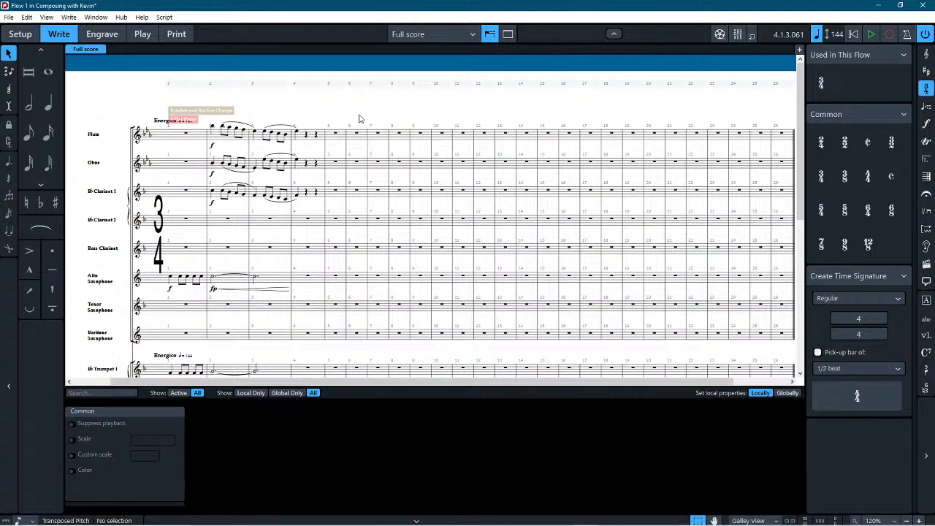
Step: Return the playback position to the start of the flow and hide the properties area below the score
left_click(853, 34)
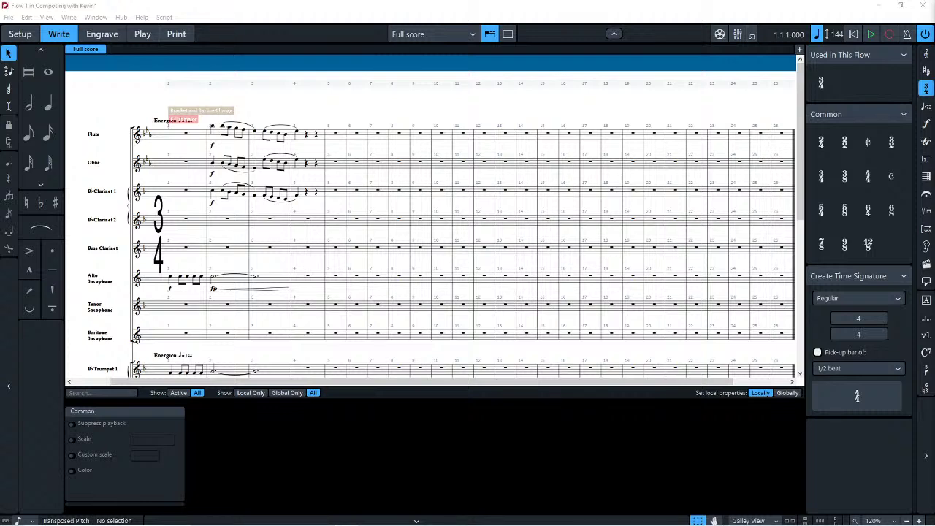
left_click(281, 112)
left_click_drag(282, 112, 314, 100)
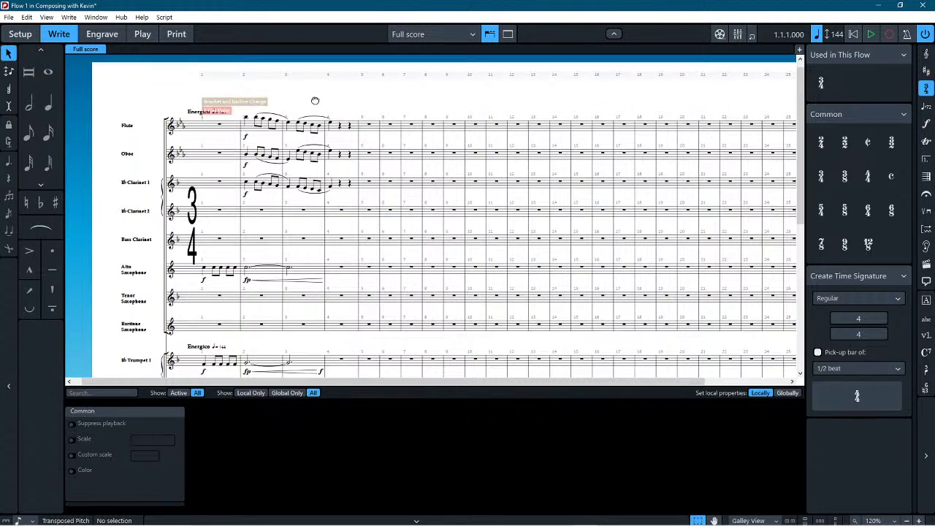
left_click(415, 518)
scroll(203, 401, "down", 3)
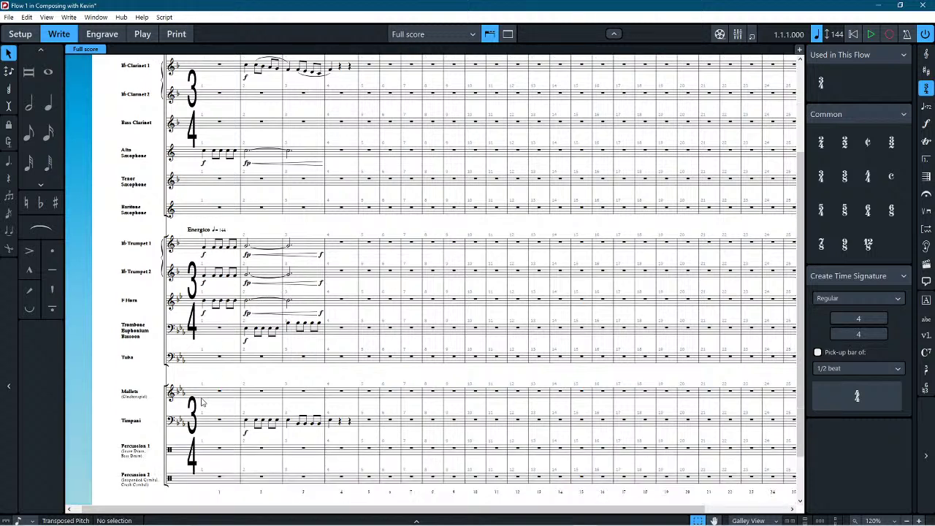
Step: Play the fanfare back from the first F Horn note in bar 1 and stop after bar 4
left_click(223, 358)
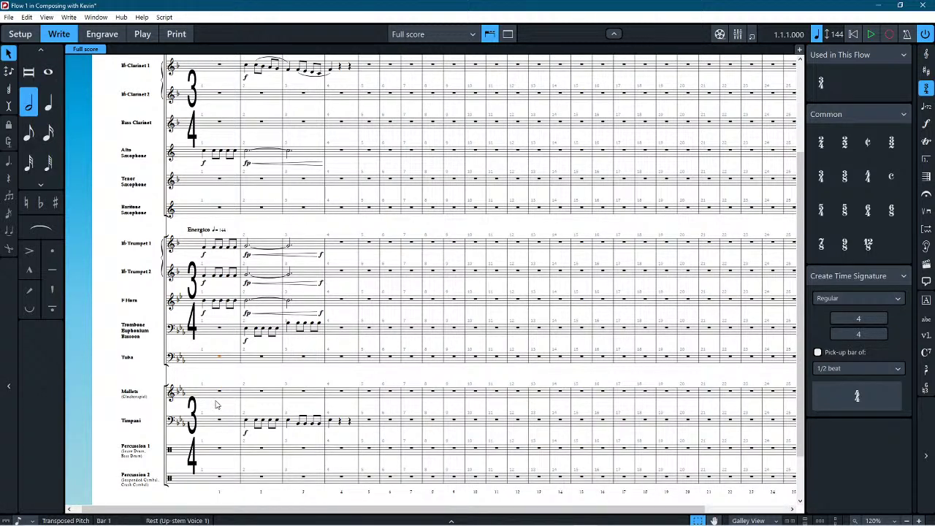
left_click(204, 301)
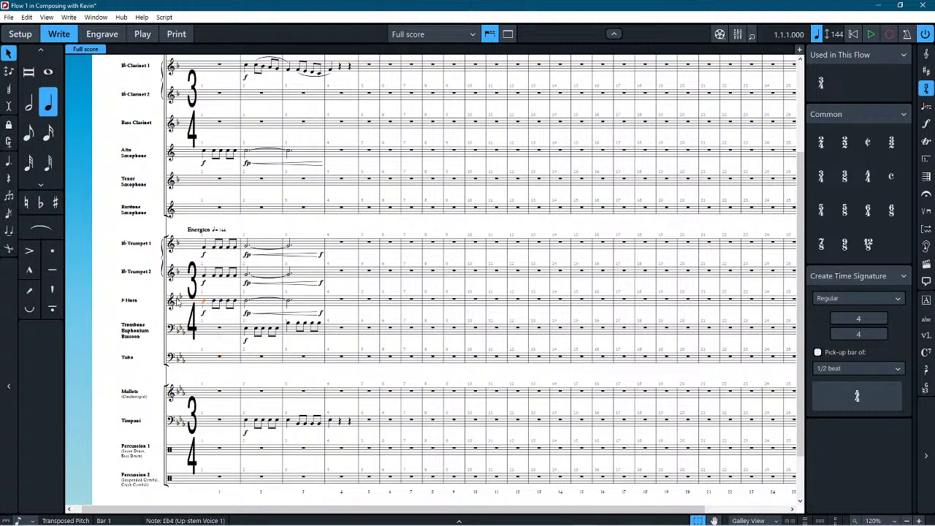
key("space")
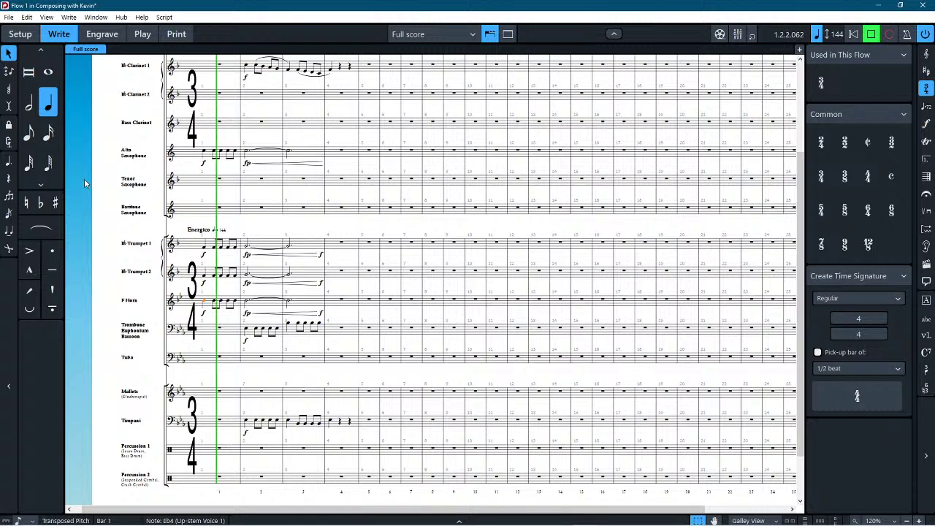
scroll(84, 178, "up", 2)
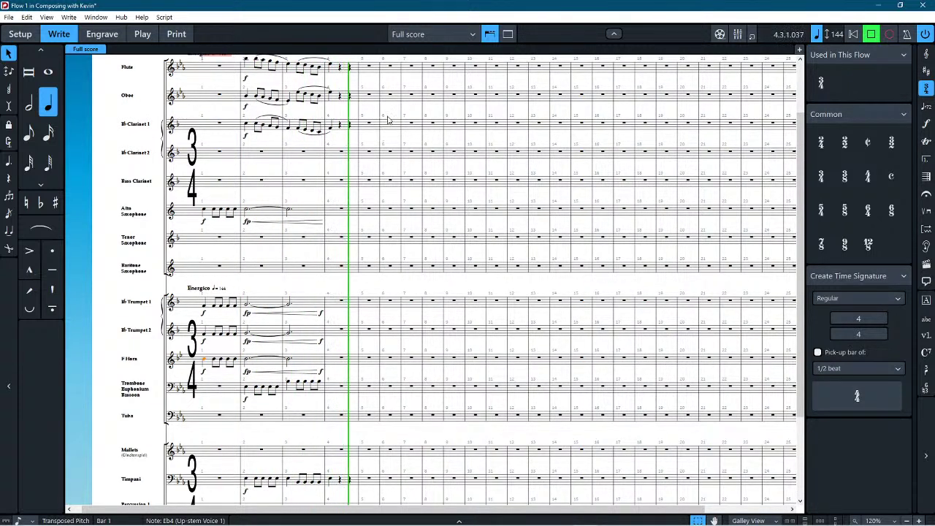
key("Escape")
key("space")
Step: Clear the notes and the f dynamic from Timpani bar 2
scroll(382, 130, "up", 2)
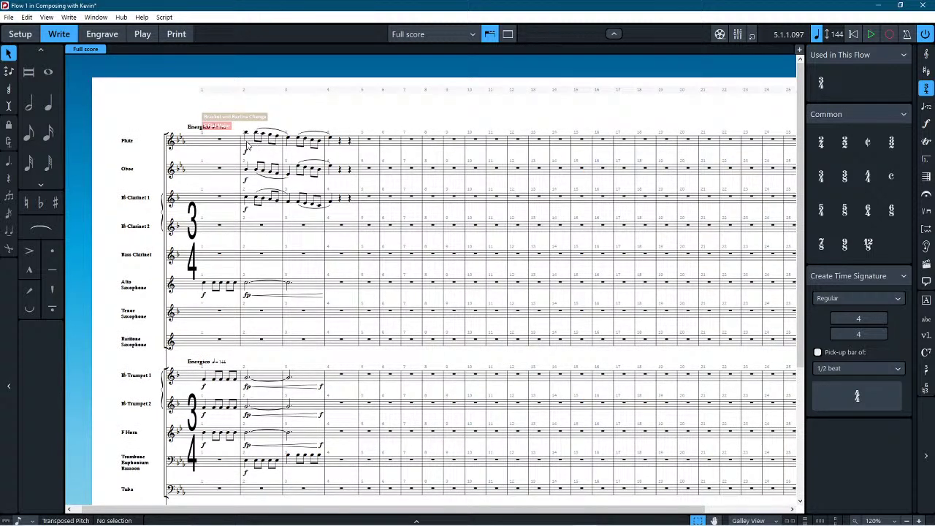
scroll(249, 154, "down", 4)
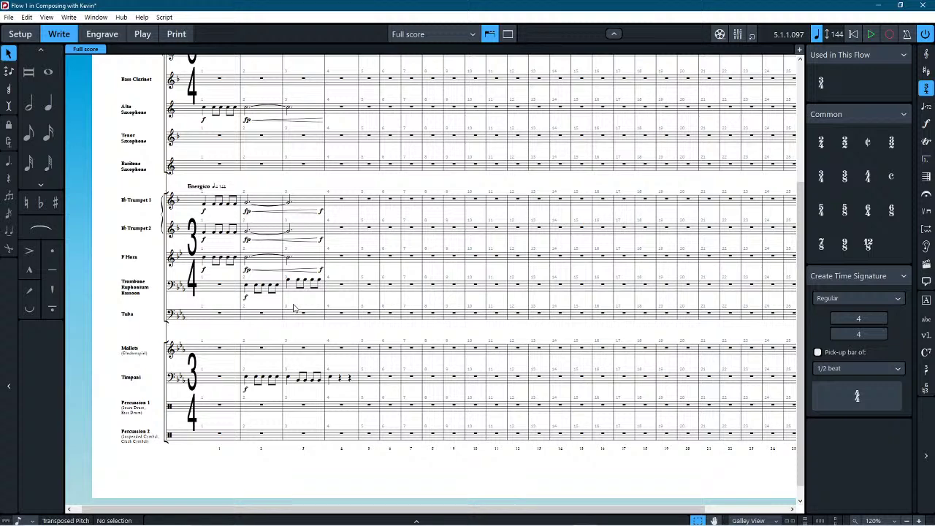
scroll(287, 341, "up", 3)
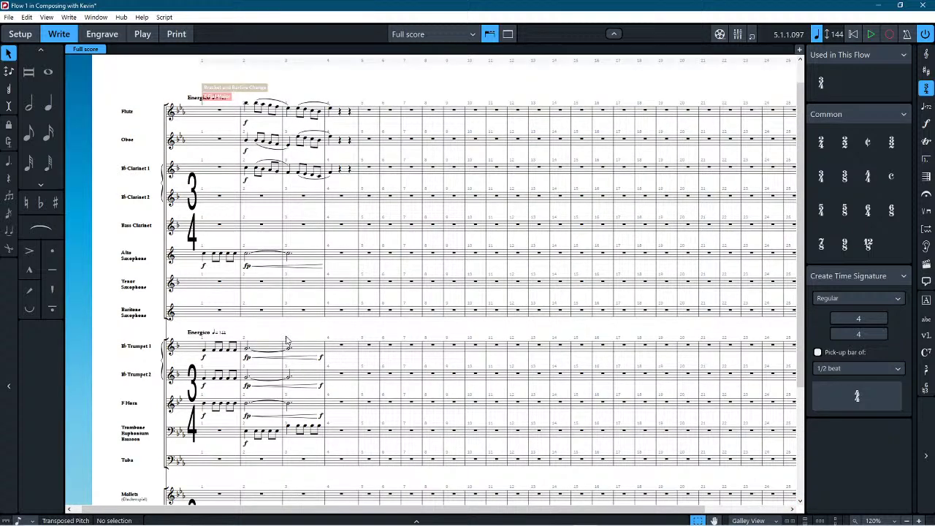
scroll(287, 342, "down", 3)
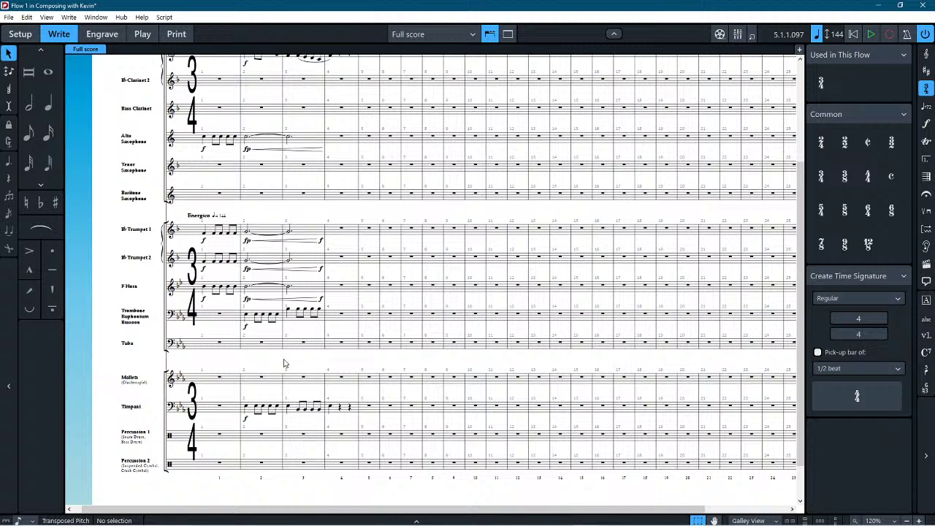
left_click(250, 414)
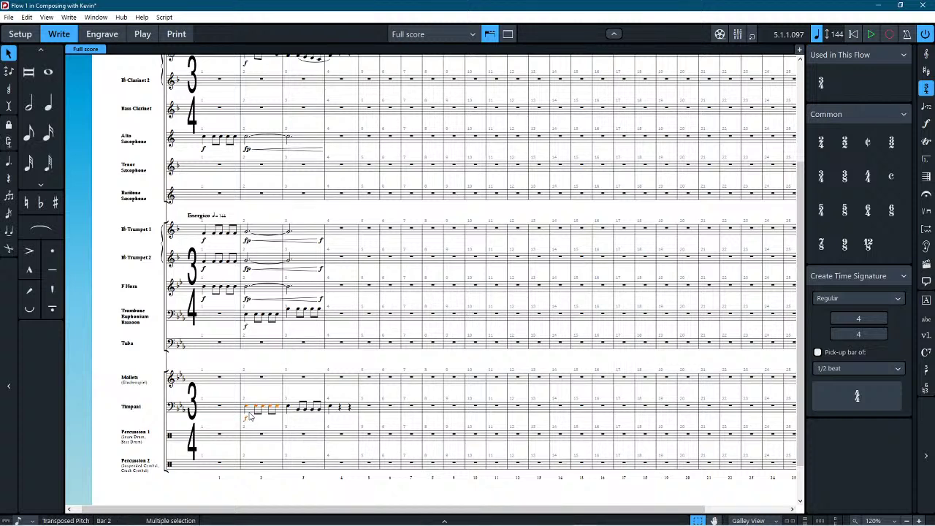
double_click(288, 411)
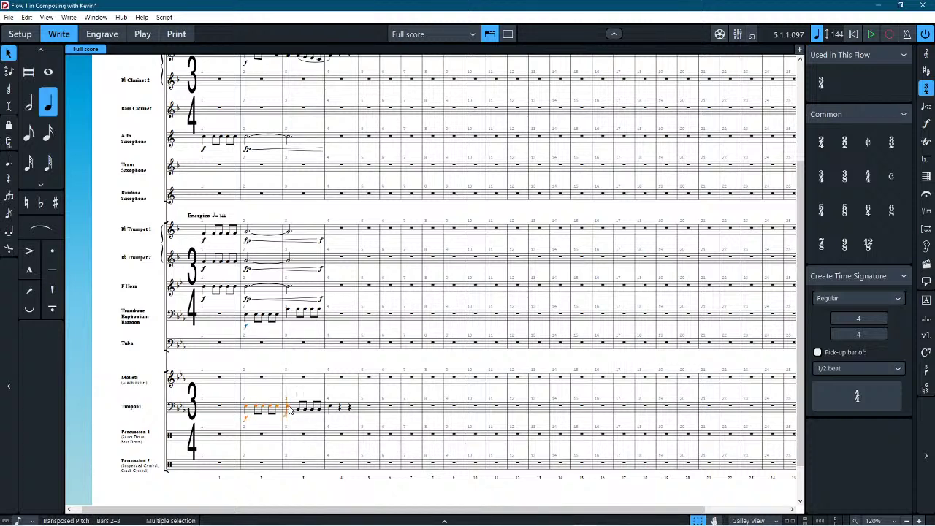
key("Escape")
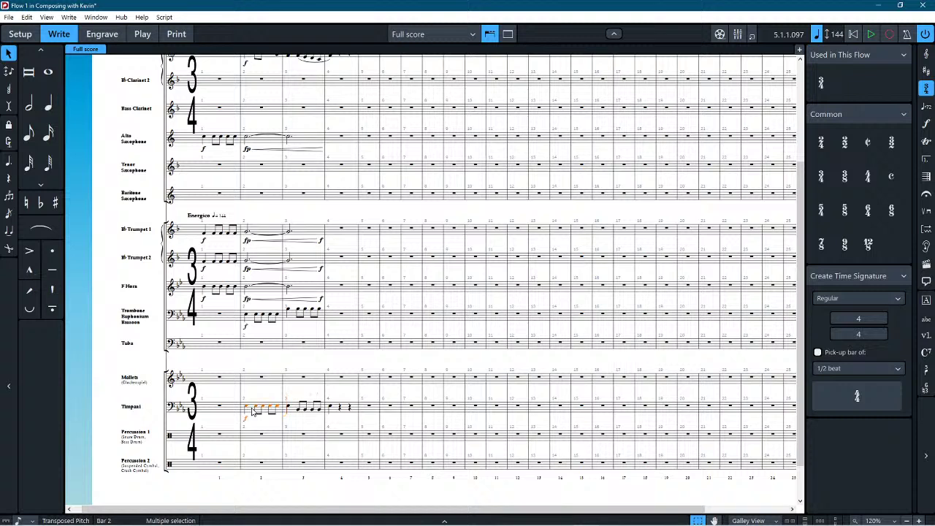
key("Delete")
Step: Lower the first Timpani note of bar 3 by three scale steps and mark it f
left_click(289, 409)
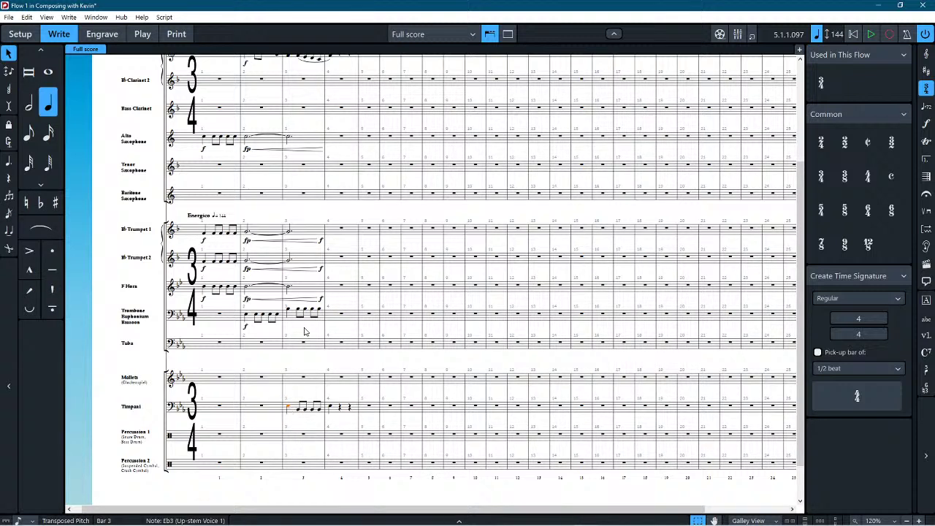
key("alt+Down")
key("alt+Down")
key("alt+Down")
key("shift+d")
type("f")
key("Return")
left_click(292, 365)
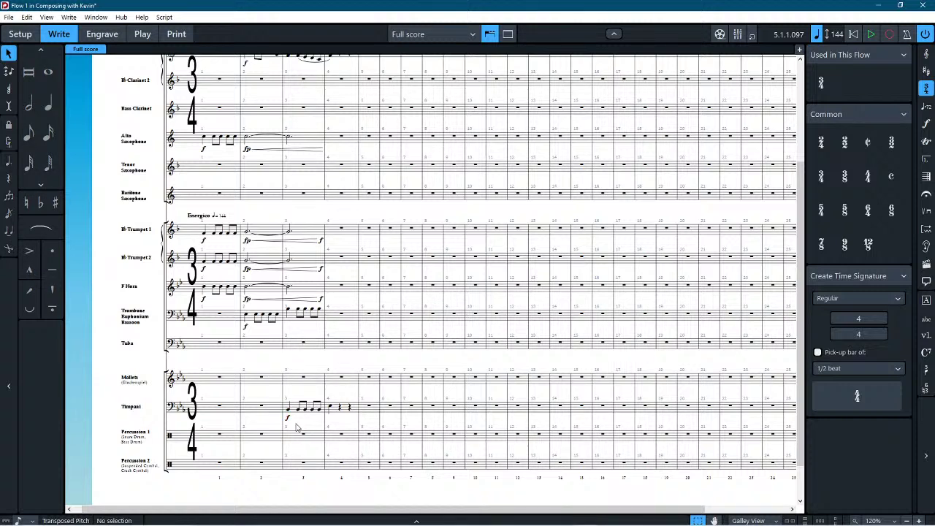
Step: Copy the Timpani passage of bars 3–4, including its f dynamic, to the Tuba staff at the same octave
left_click_drag(292, 409, 321, 421)
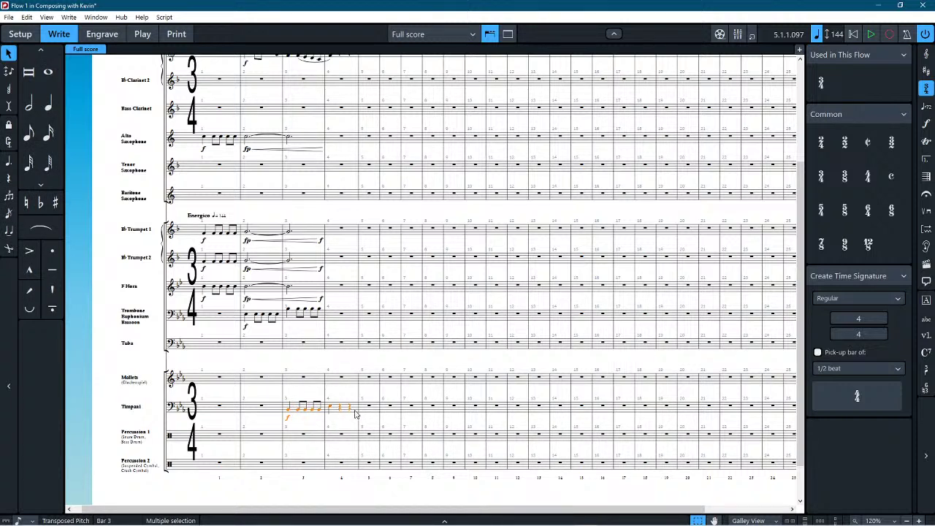
left_click(355, 414, "shift")
left_click(293, 349, "alt")
key("ctrl+alt+Down")
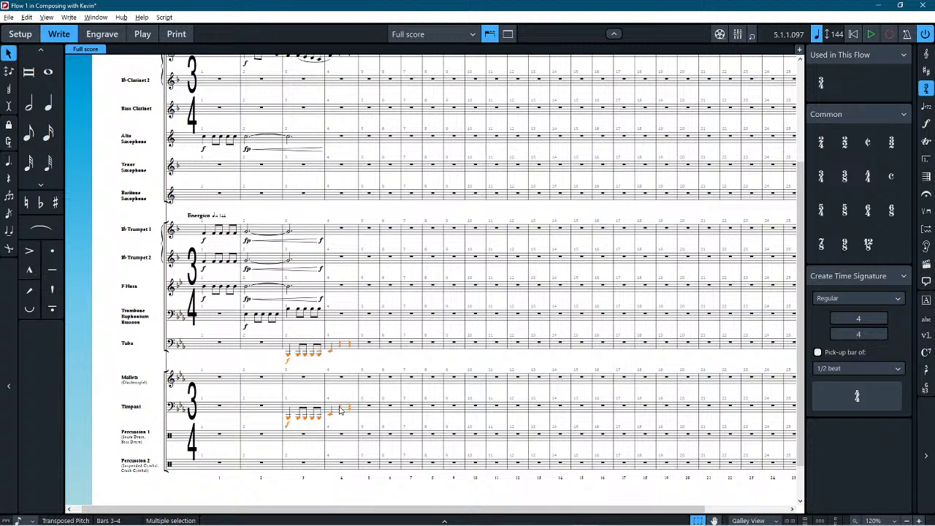
key("ctrl+alt+Up")
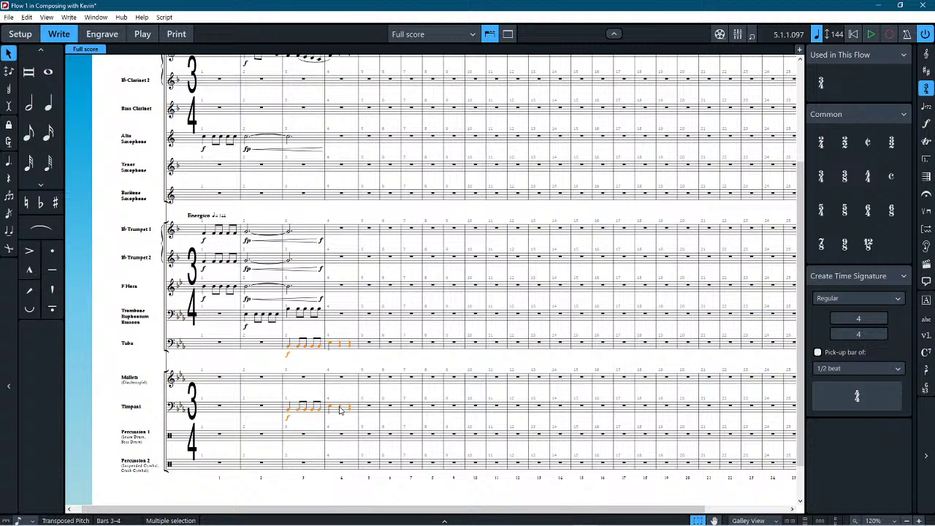
left_click(348, 343)
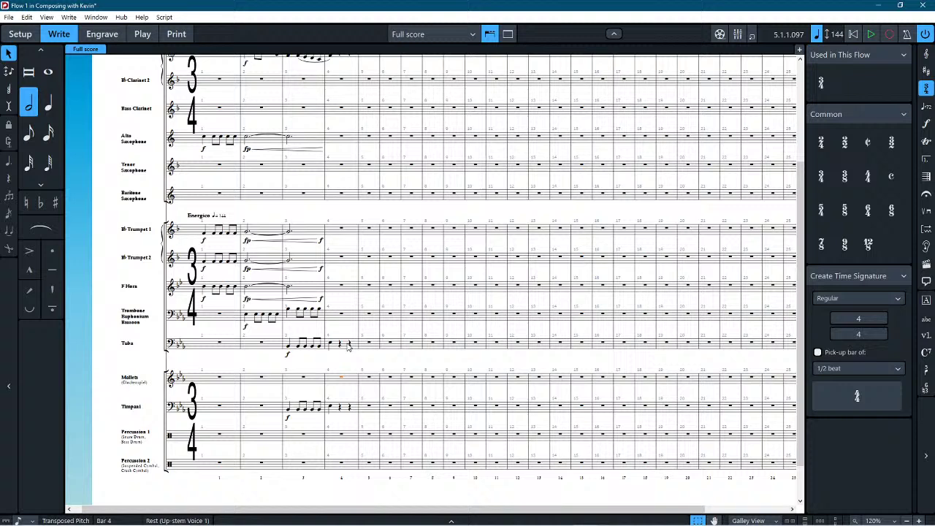
Step: Lower the Tuba passage of bars 3–4 by an octave and copy it, including its f dynamic, to the Bass Clarinet staff
left_click(292, 344, "shift")
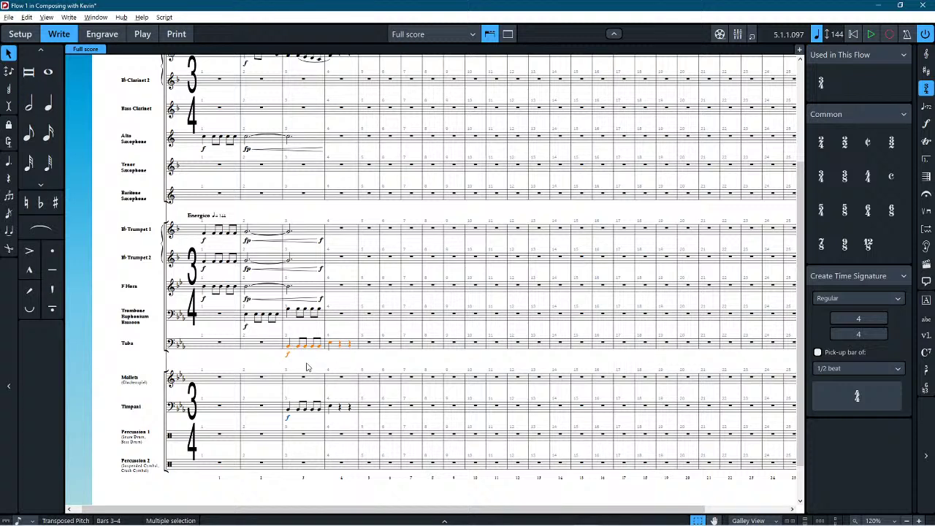
key("ctrl+alt+Down")
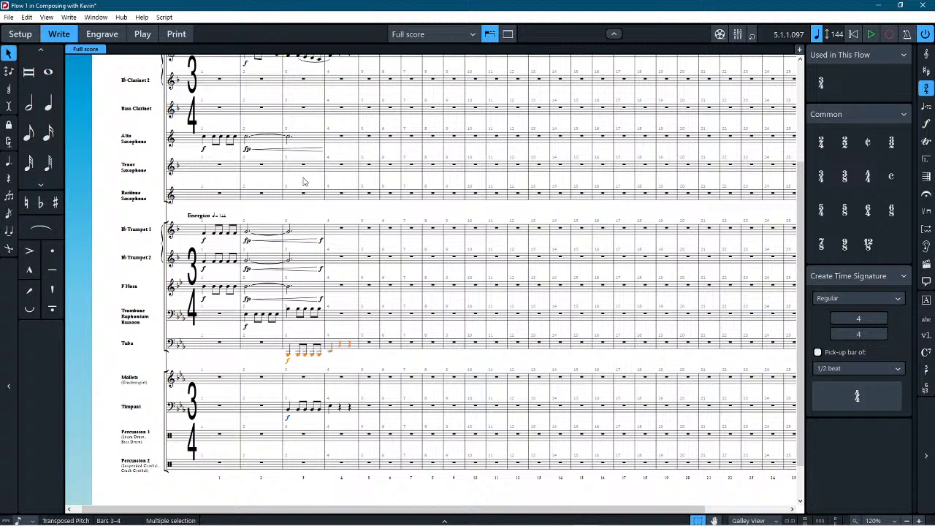
left_click(293, 115, "alt")
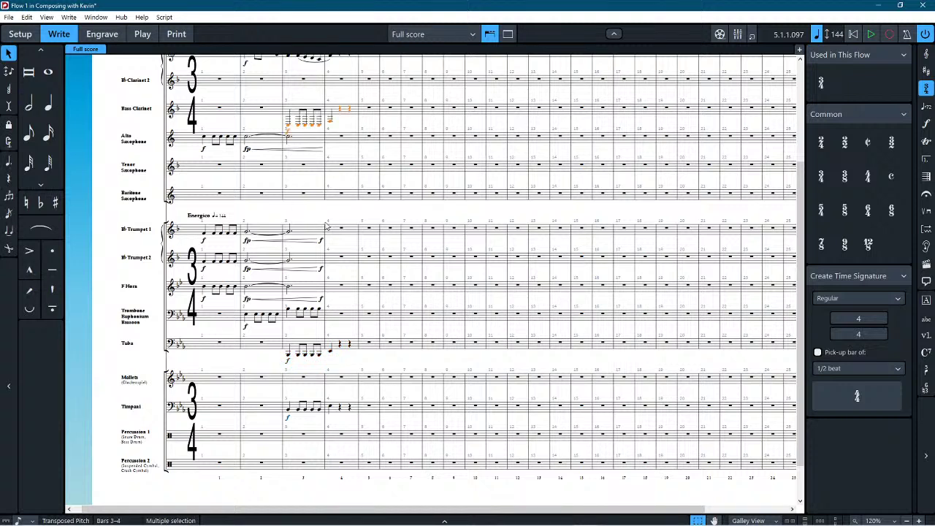
Step: Raise the Bass Clarinet notes of bar 3 by an octave, keeping the bar 4 note in its lower octave
left_click(352, 133)
left_click(343, 113)
left_click(347, 111, "shift")
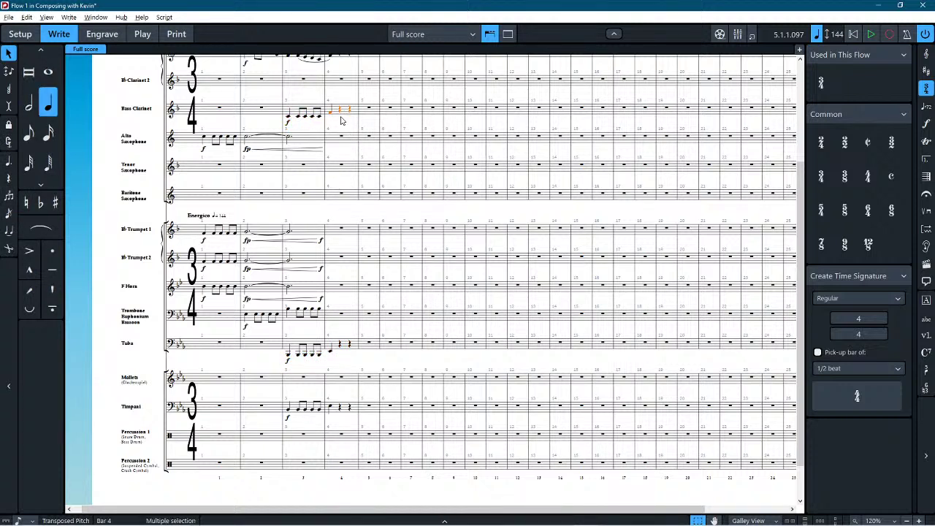
key("6")
left_click(295, 109)
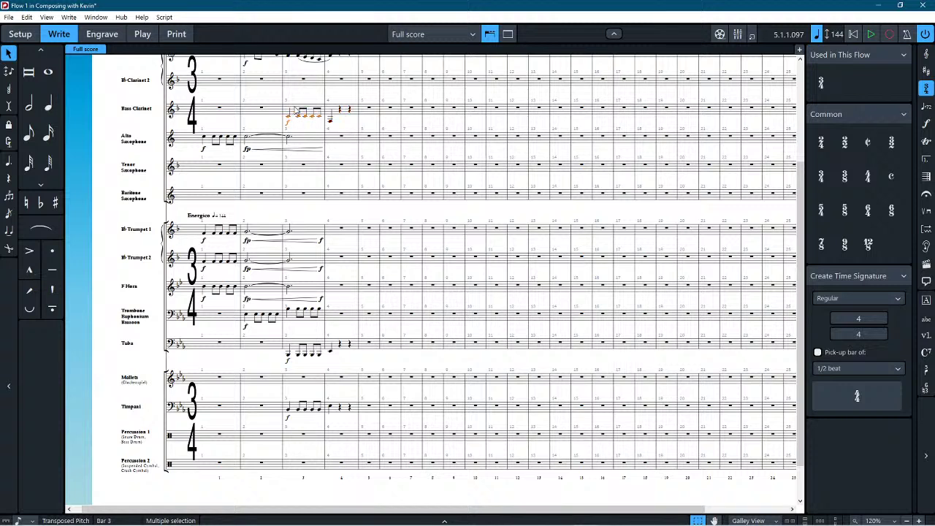
Step: Copy the Timpani passage of bars 3–4, including its f dynamic, to the Baritone Saxophone staff
left_click(354, 411)
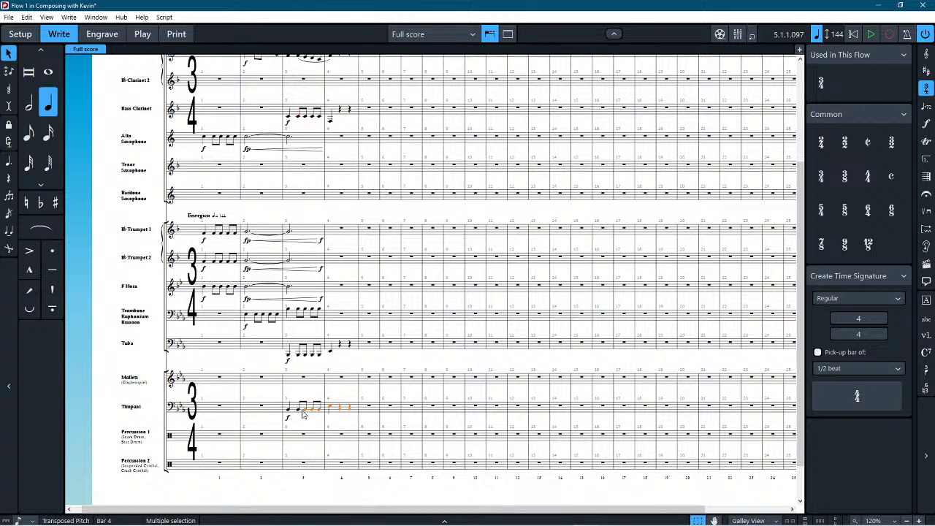
left_click(298, 413, "shift")
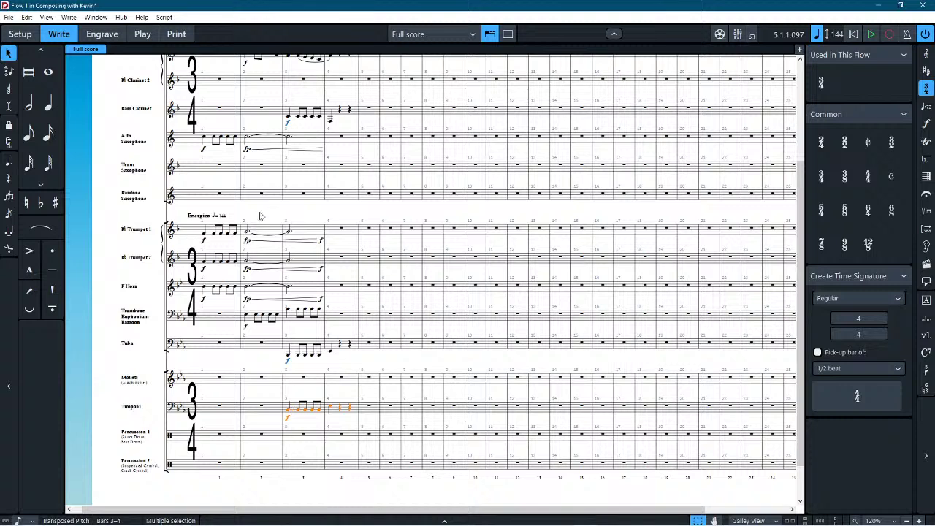
left_click(283, 195, "alt")
key("Escape")
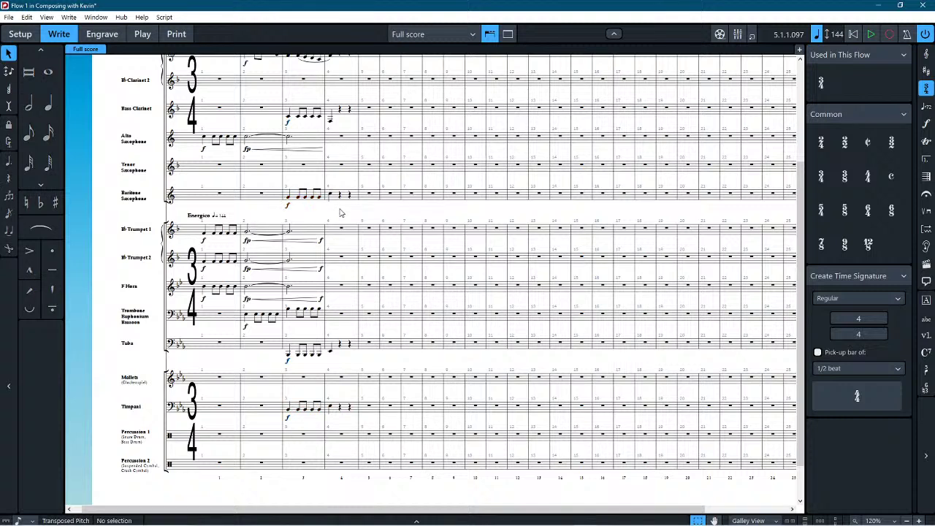
Step: Copy the Trombone/Euphonium/Bassoon line of bars 2–3, including its f dynamic, to the Tenor Saxophone staff
scroll(339, 212, "up", 2)
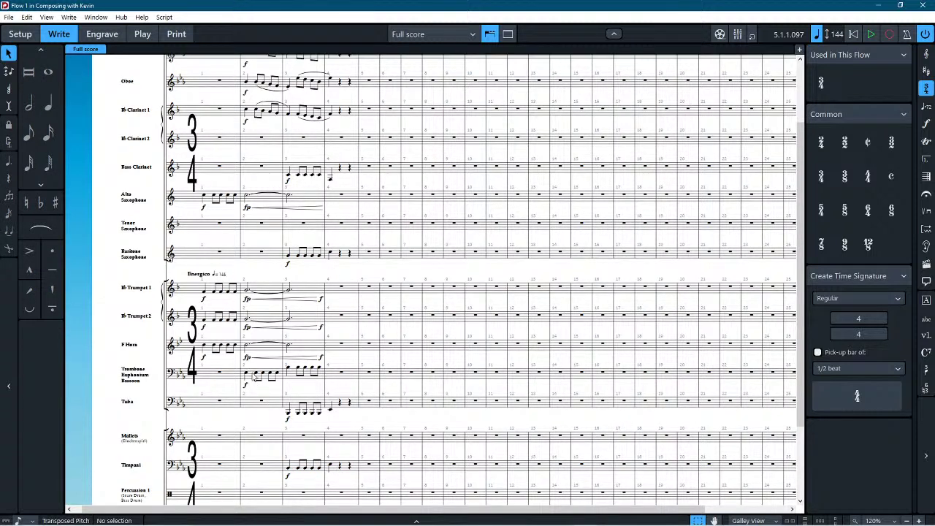
left_click(255, 376)
left_click(308, 380, "shift")
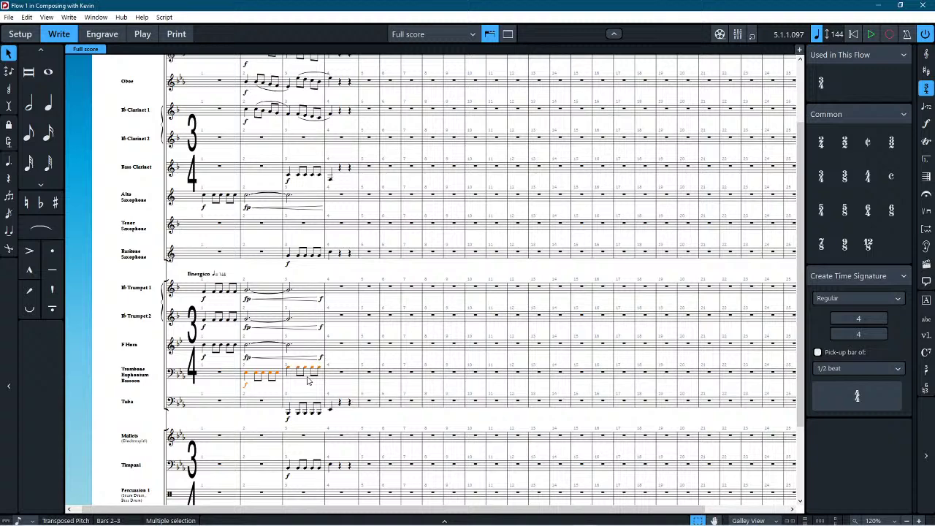
left_click(250, 225, "alt")
Step: Copy the B♭ Clarinet 1 line of bars 2–4 to B♭ Clarinet 2 and lower bar 2 through the first note of bar 3 by an octave
scroll(336, 278, "up", 3)
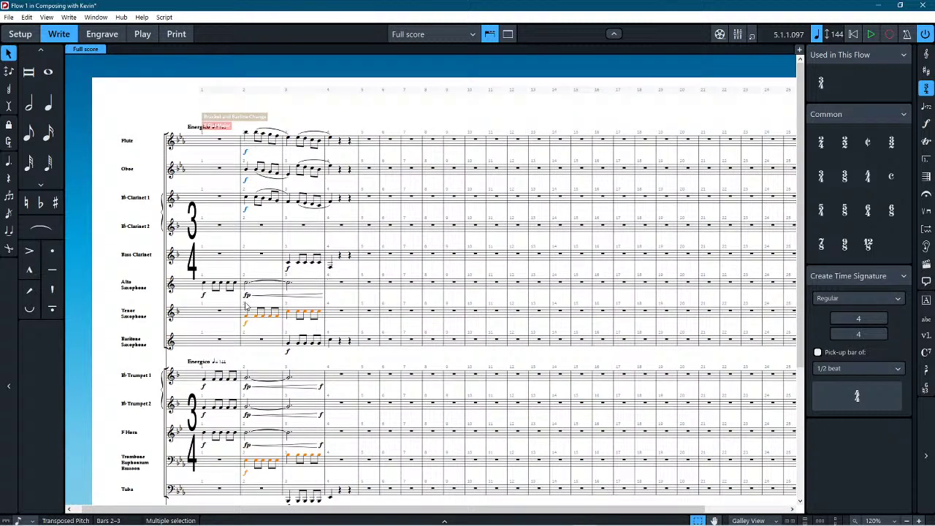
left_click(252, 203)
left_click(335, 200, "shift")
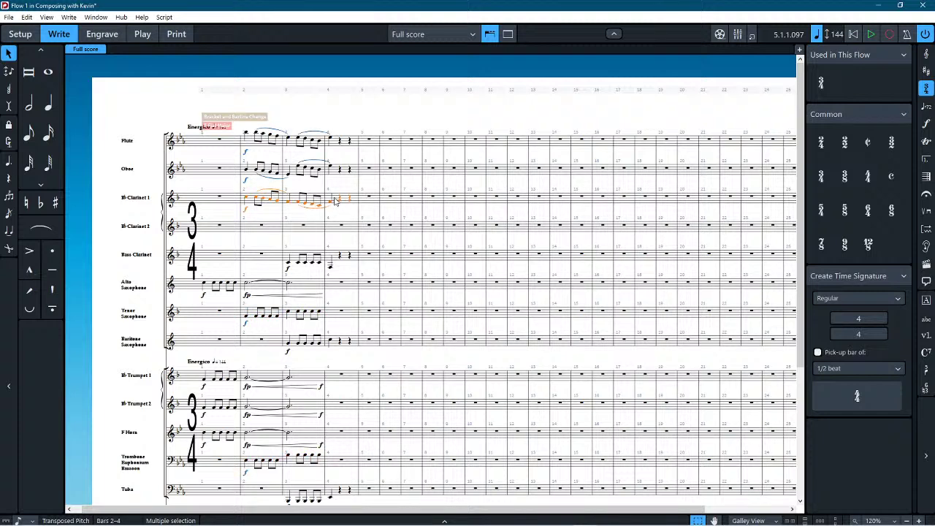
left_click(253, 228, "alt")
left_click(246, 229)
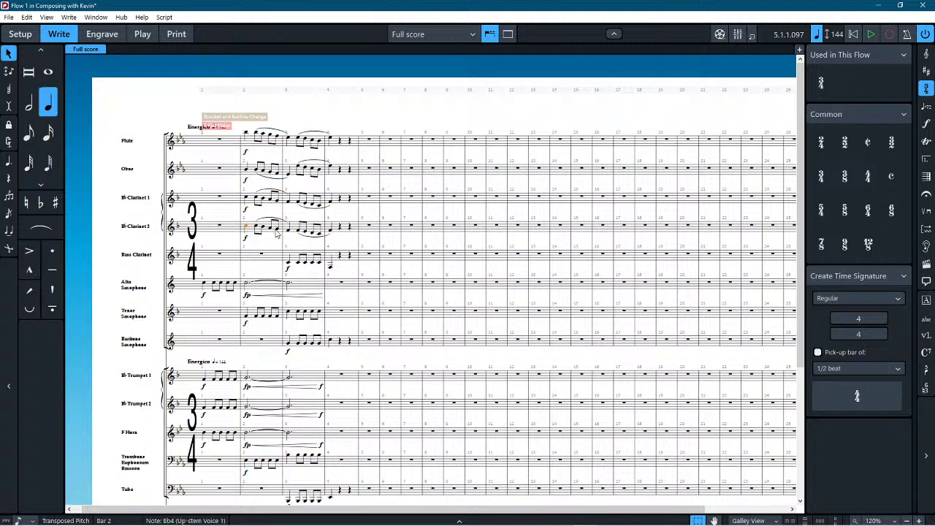
left_click(268, 230, "shift")
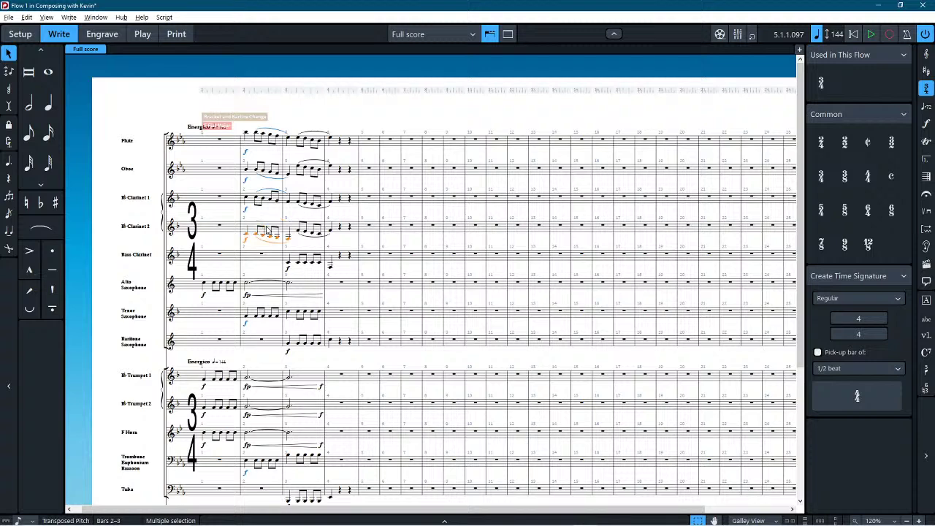
Step: Play back the opening bars of the full score and review the empty percussion staves
left_click(164, 91)
scroll(164, 91, "down", 5)
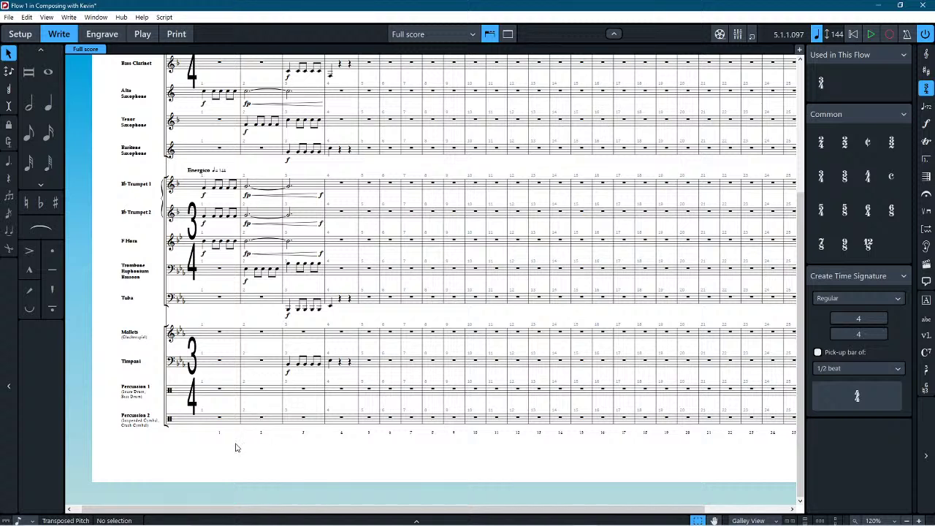
key("space")
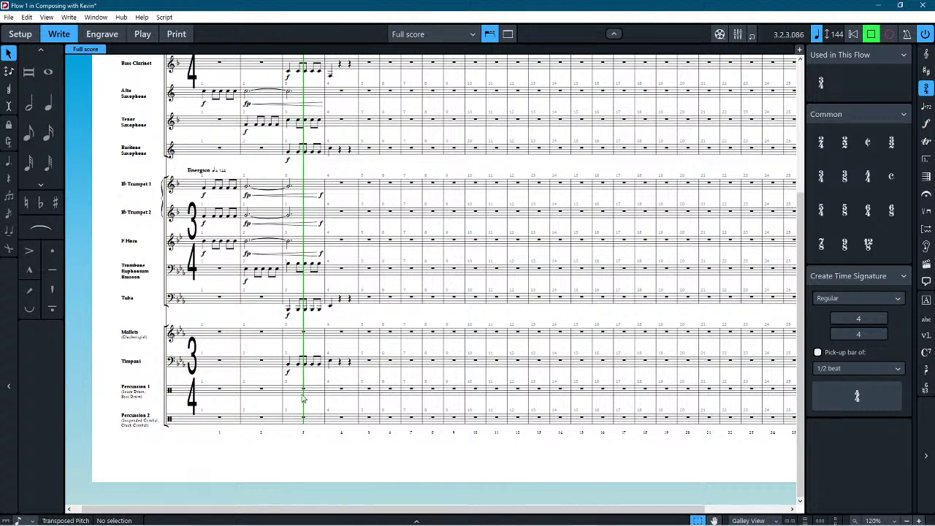
key("space")
scroll(295, 402, "up", 1)
scroll(296, 401, "up", 5)
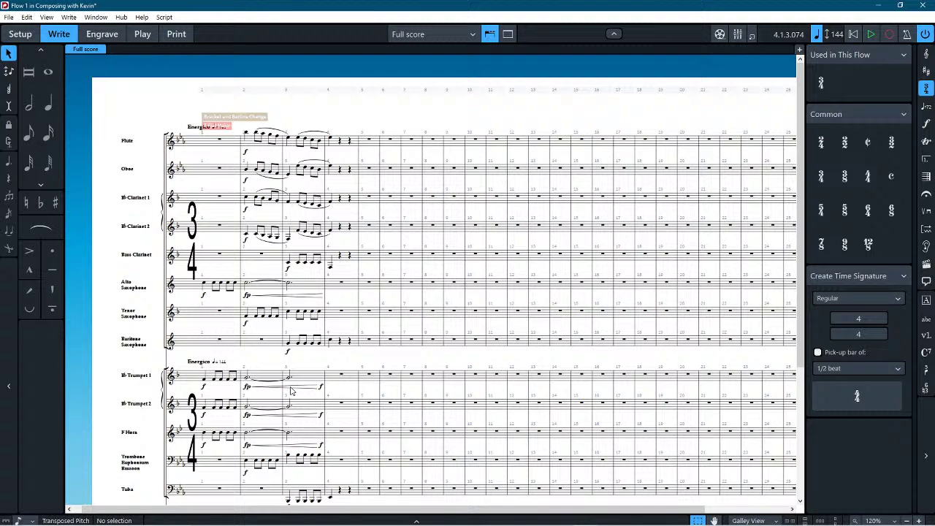
scroll(291, 392, "down", 6)
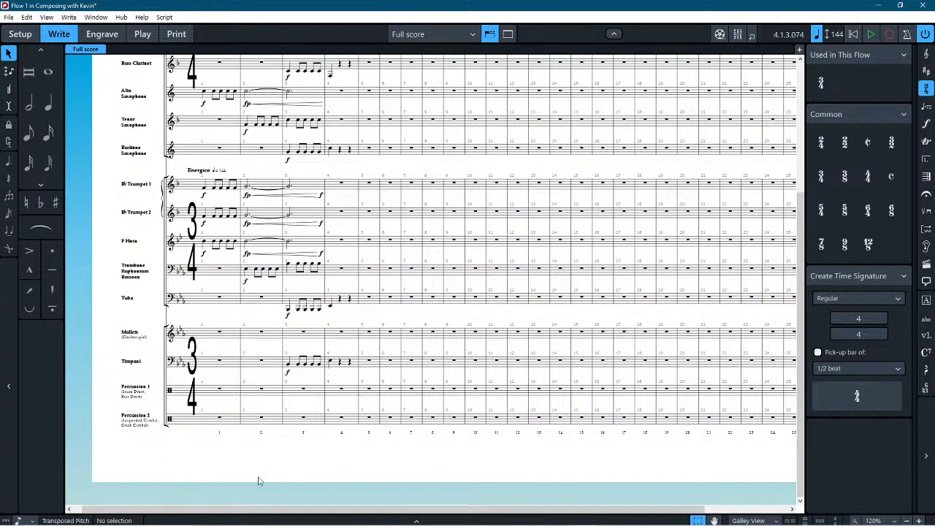
left_click(9, 54)
left_click(28, 103)
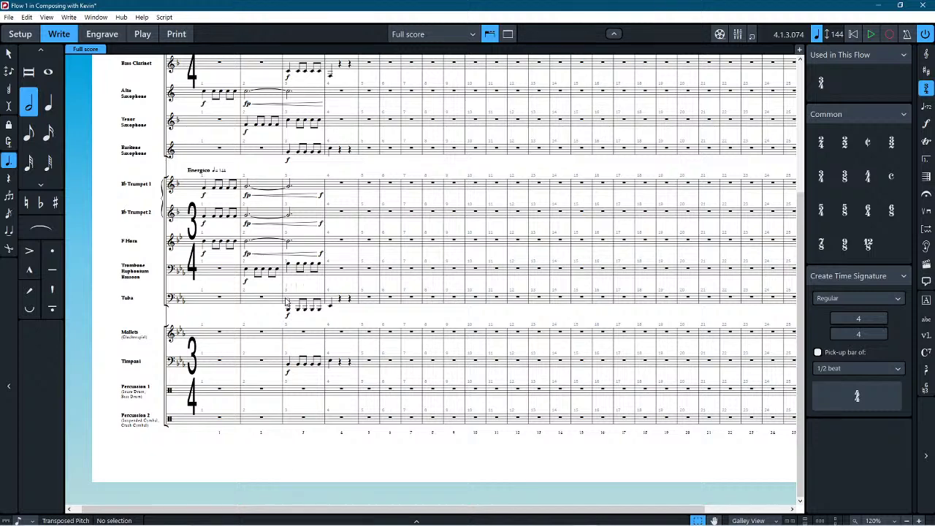
scroll(281, 208, "up", 3)
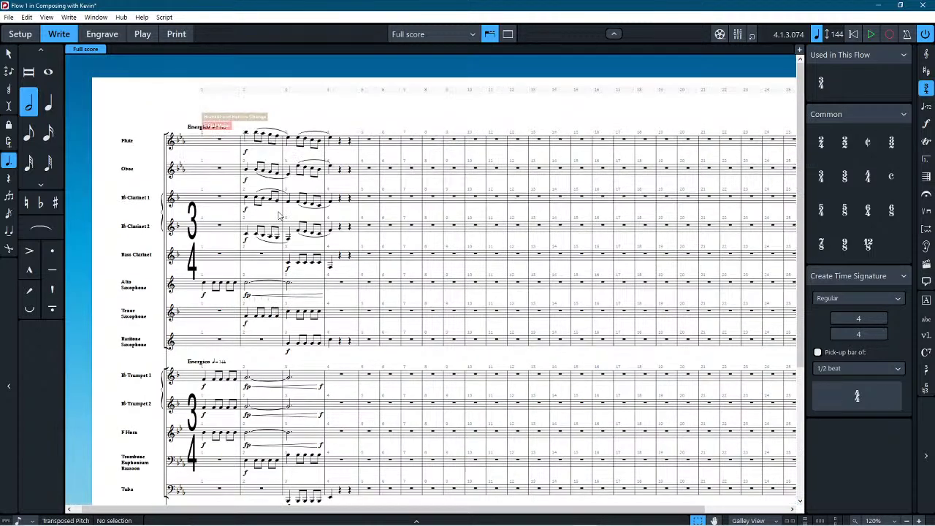
scroll(274, 219, "down", 2)
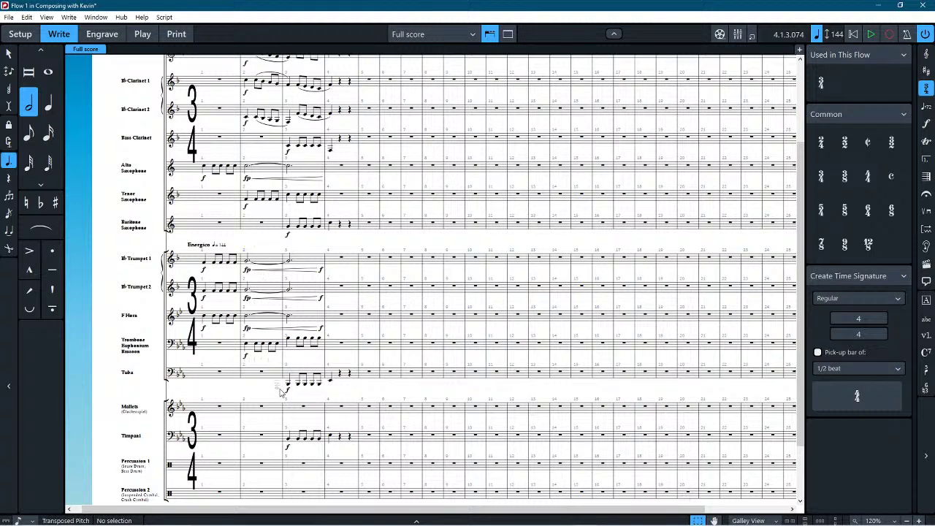
scroll(279, 388, "down", 1)
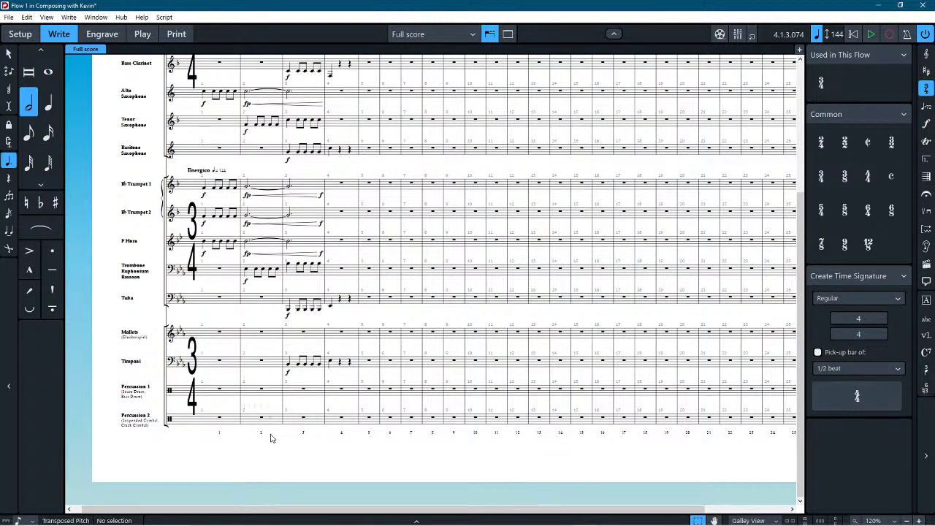
left_click(287, 393)
key("3")
key("2")
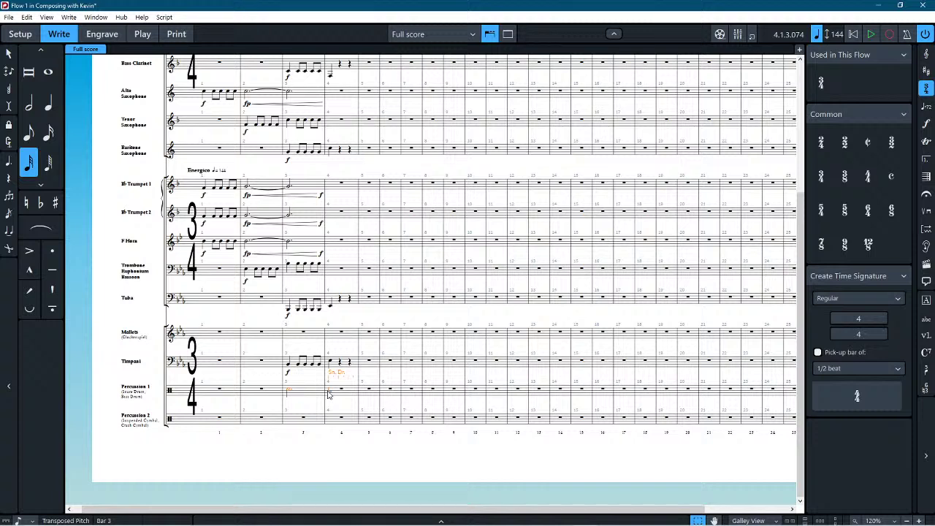
key("6")
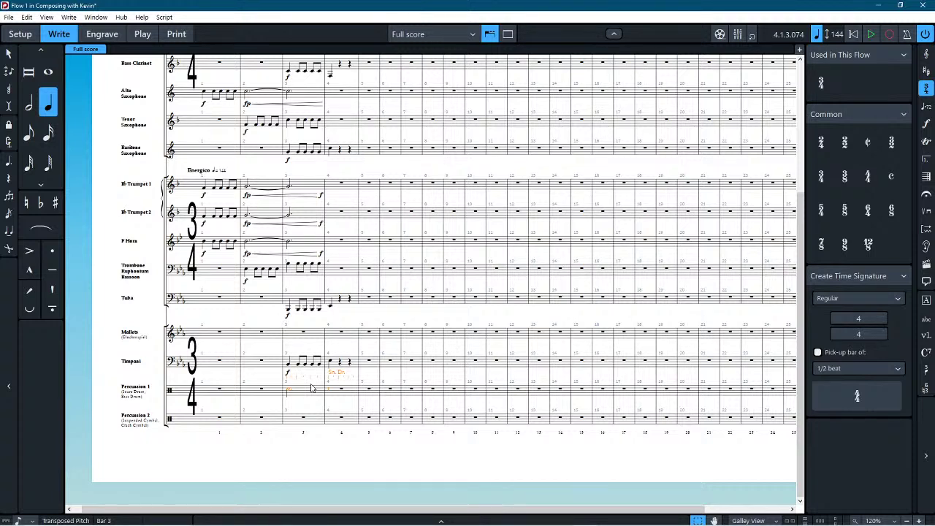
left_click(8, 53)
key("Escape")
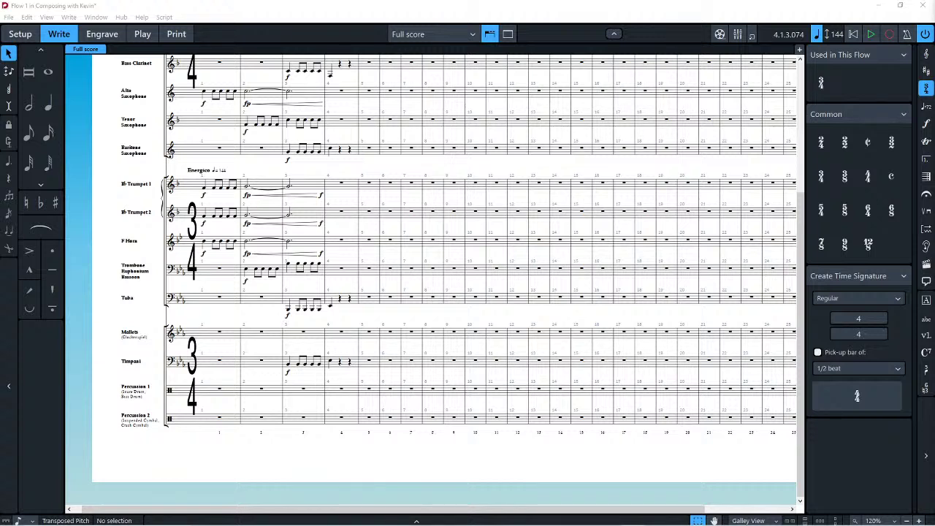
left_click(129, 467)
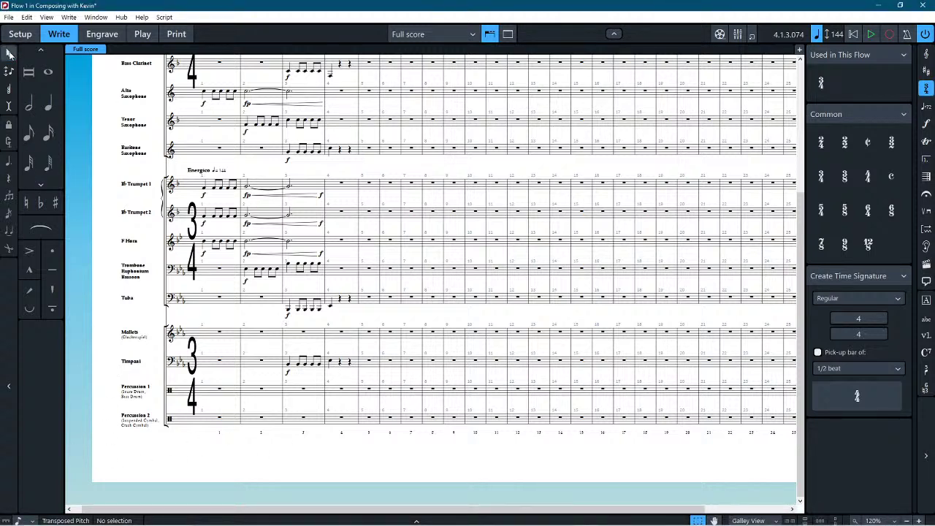
left_click(51, 98)
left_click(50, 97)
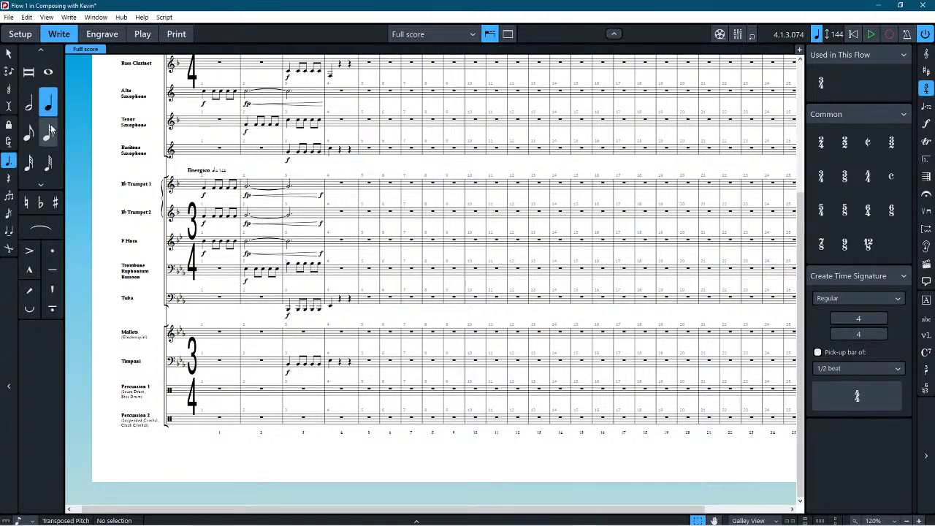
double_click(246, 391)
key("3")
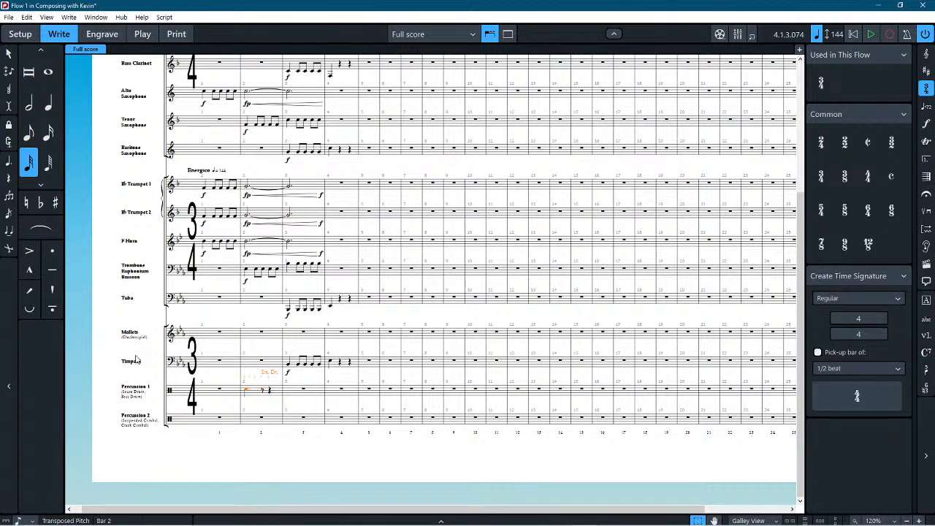
key("6")
key("Escape")
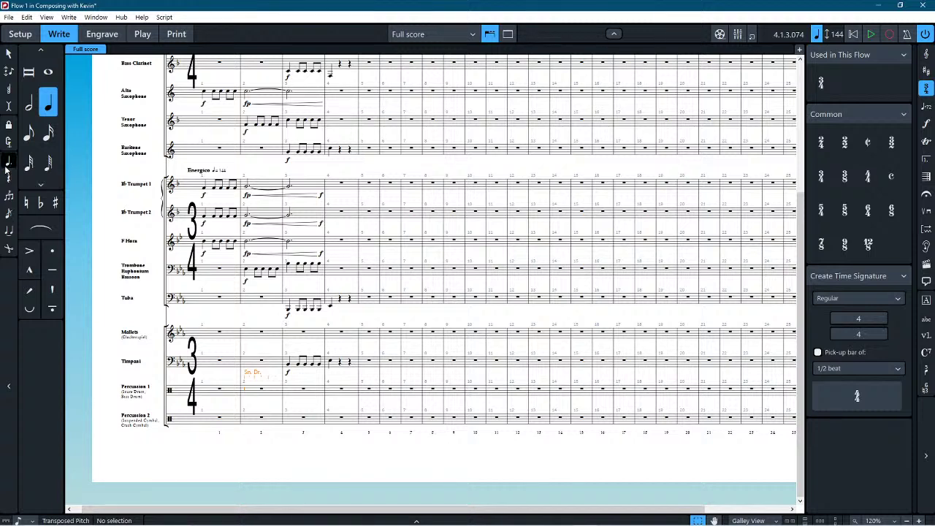
Step: Enter a snare drum rhythm of one quarter, three eighths and two sixteenths in bar 2 of Percussion 1
left_click(244, 391)
left_click(29, 137)
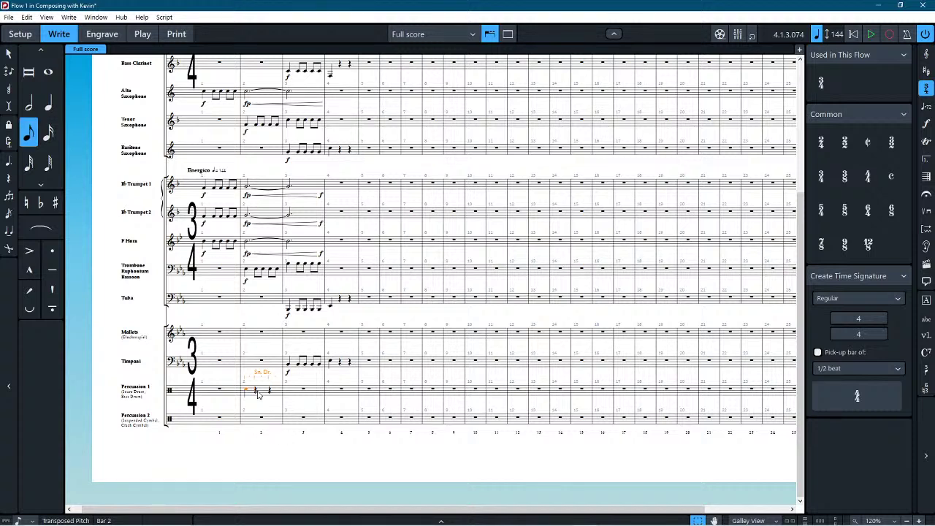
key("a")
key("a")
key("1")
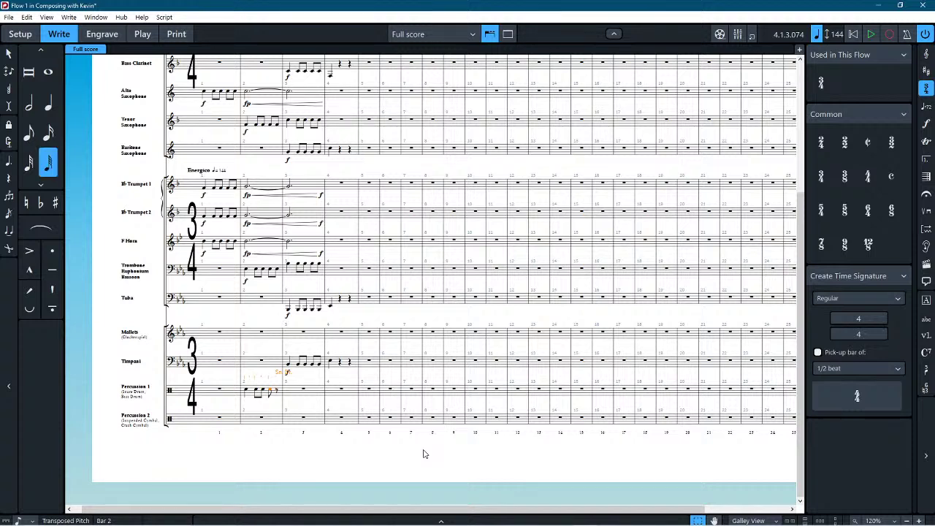
key("5")
key("4")
key("3")
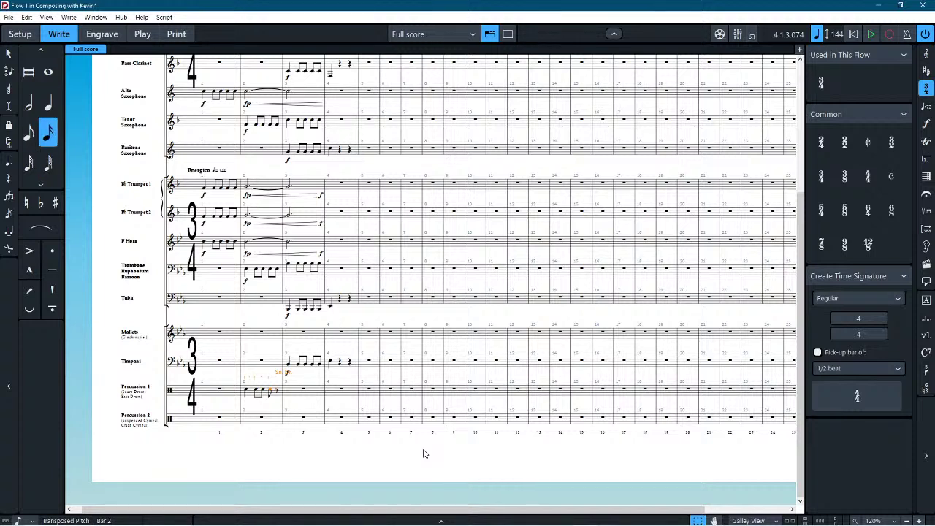
key("a")
key("2")
key("a")
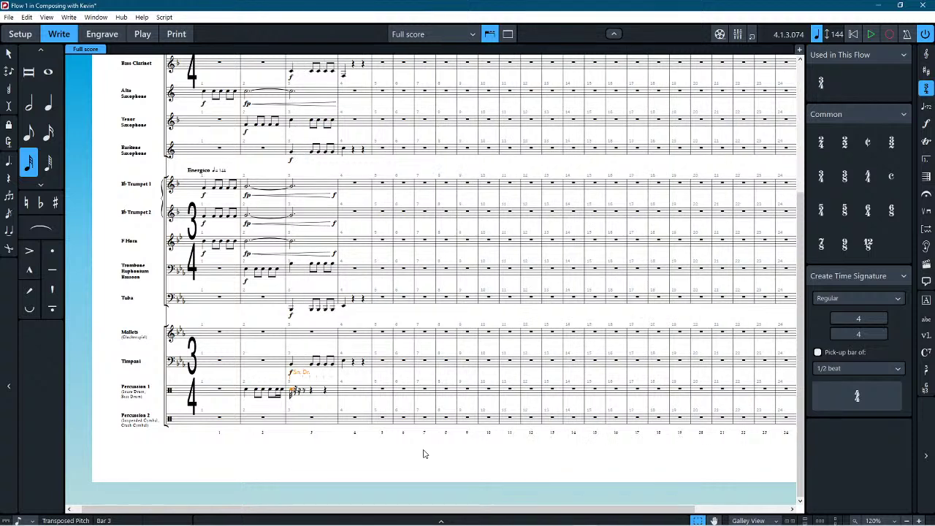
key("ctrl+z")
key("3")
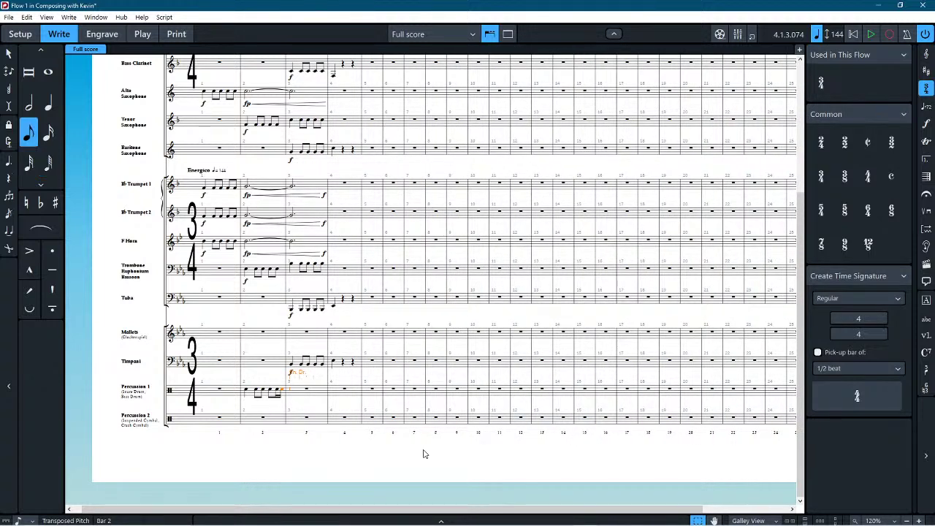
key("4")
key("a")
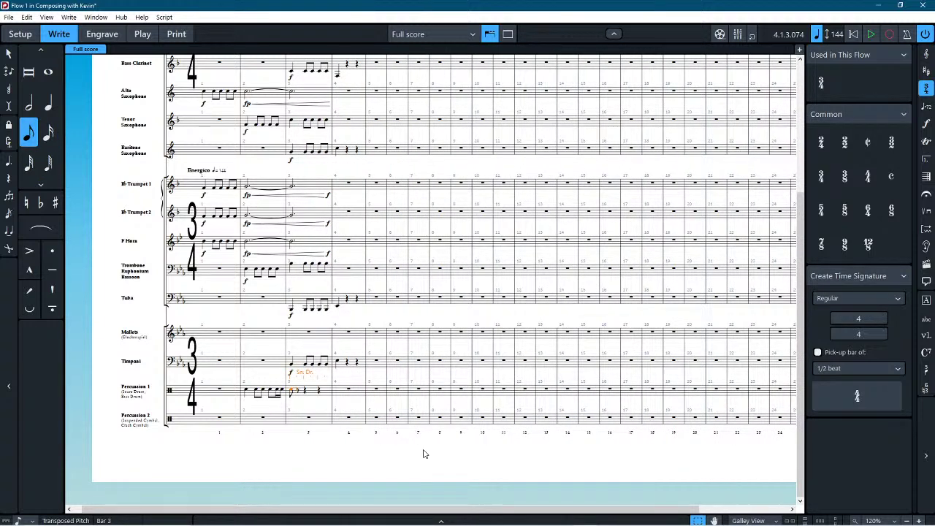
key("ctrl+z")
Step: Enter a quarter note followed by four eighth notes for the snare drum in bar 3 of Percussion 1
key("3")
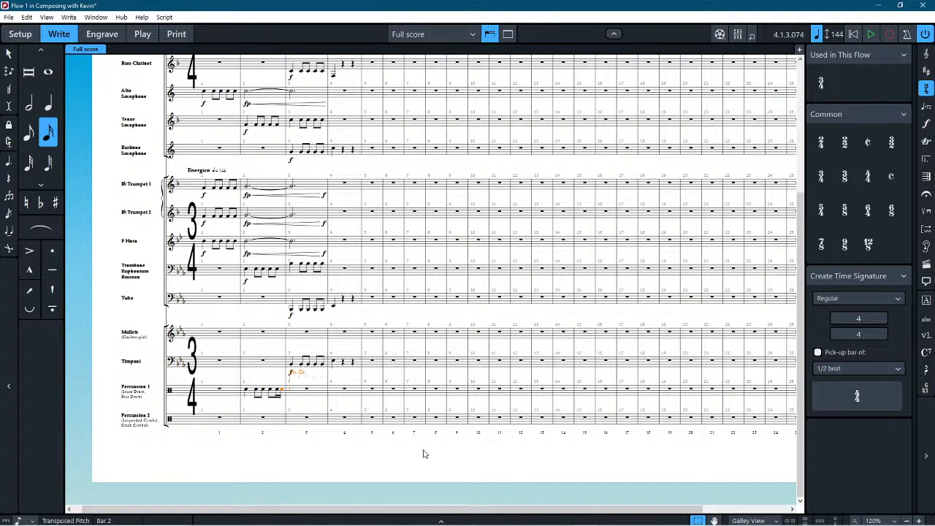
key("4")
key("5")
key("a")
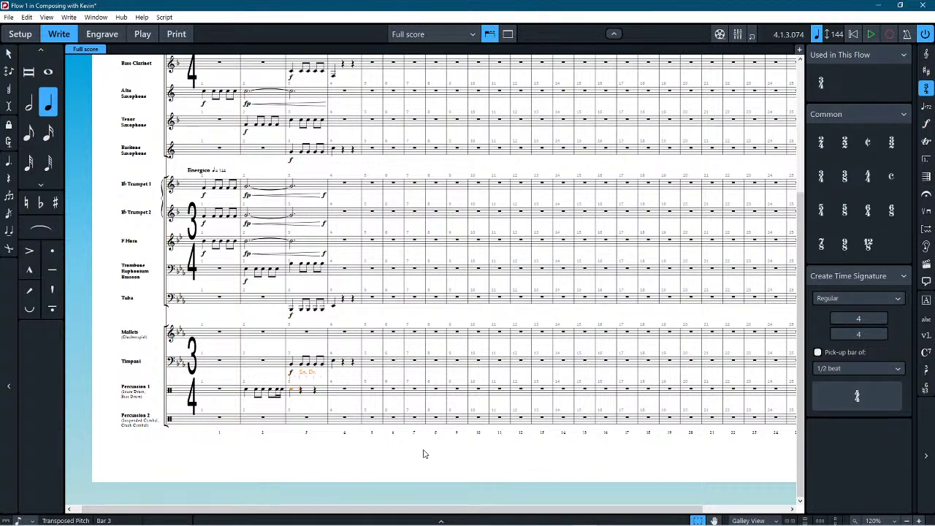
key("3")
key("4")
key("4")
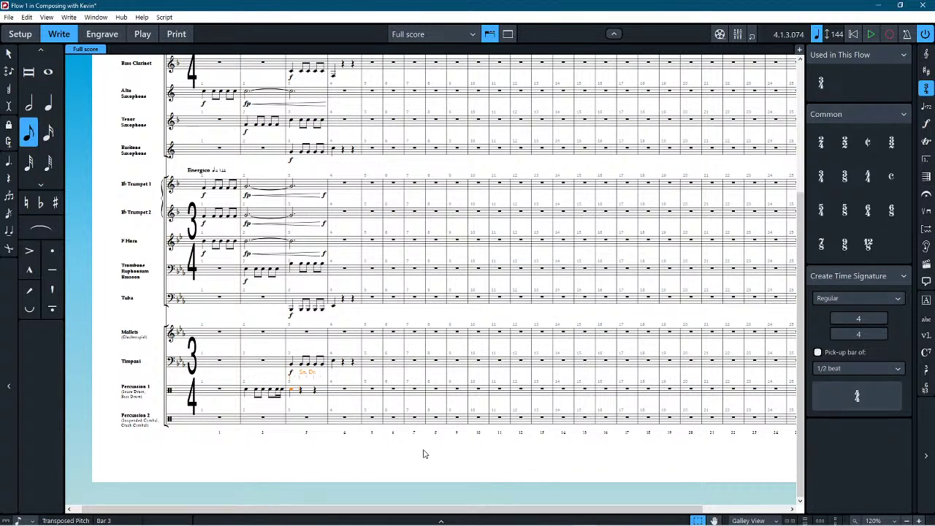
key("a")
key("a")
key("a")
Step: Add a quarter-note snare hit on the first beat of bar 4 in Percussion 1 and end note input
key("3")
key("4")
key("comma")
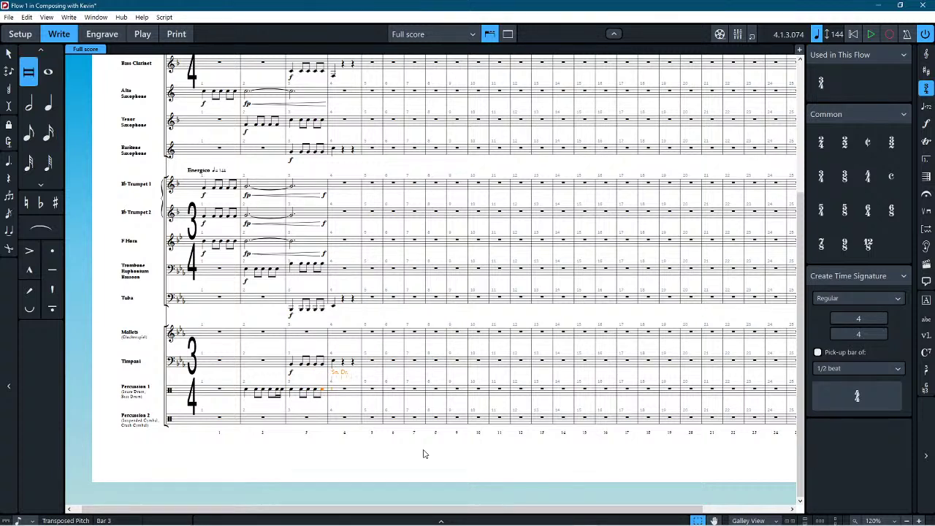
key("6")
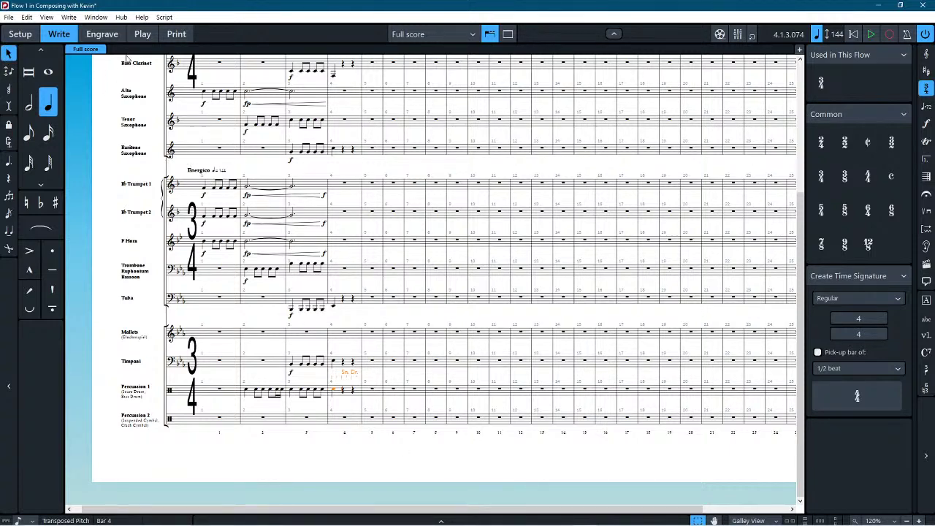
Step: Open the percussion kit of the Percussion 1 (Snare Drum, Bass Drum) player for editing in Setup mode
left_click(15, 36)
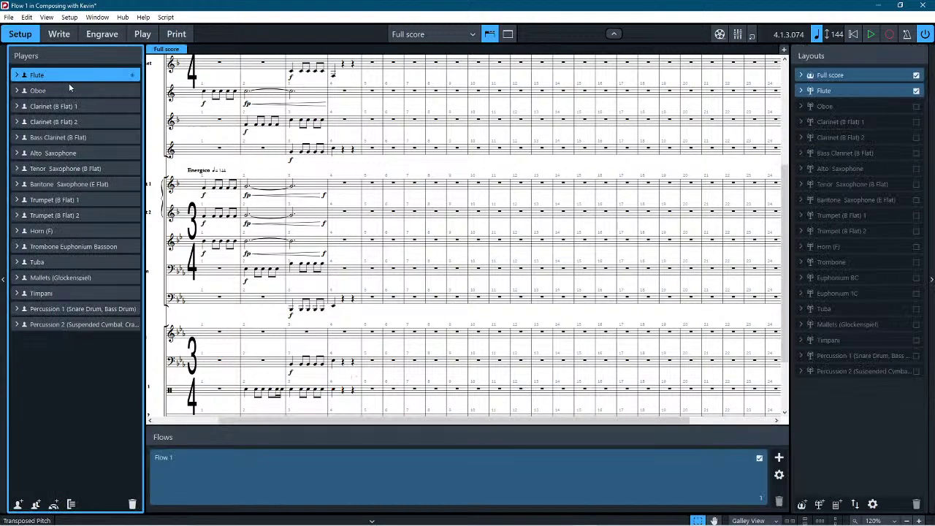
left_click(16, 311)
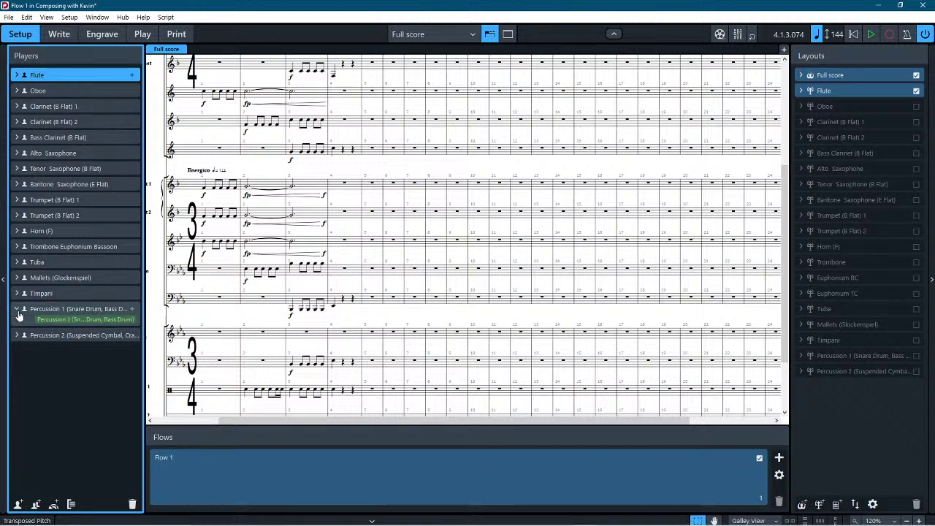
right_click(62, 318)
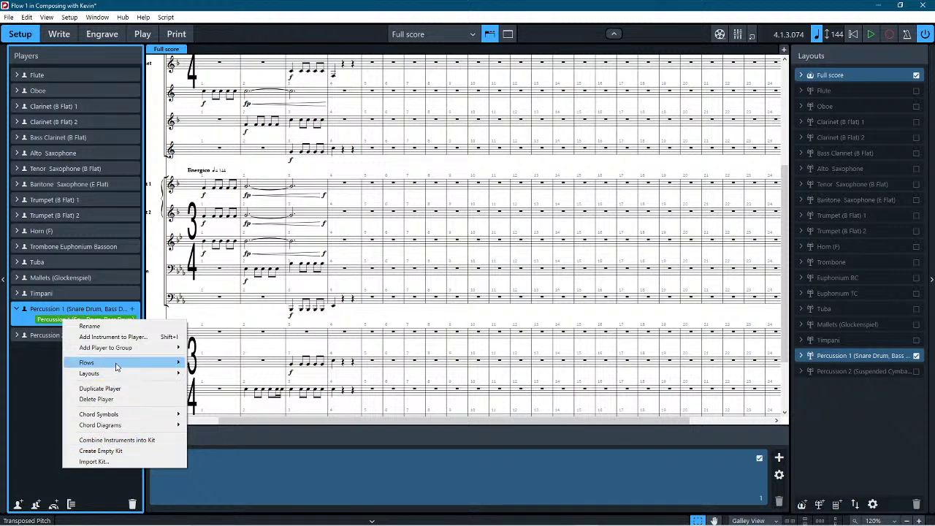
left_click(56, 323)
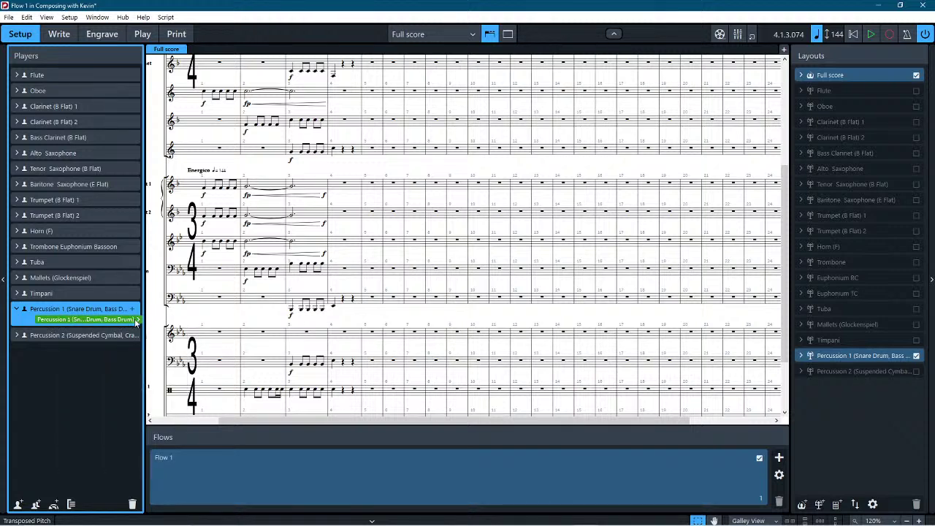
left_click(138, 320)
left_click(187, 360)
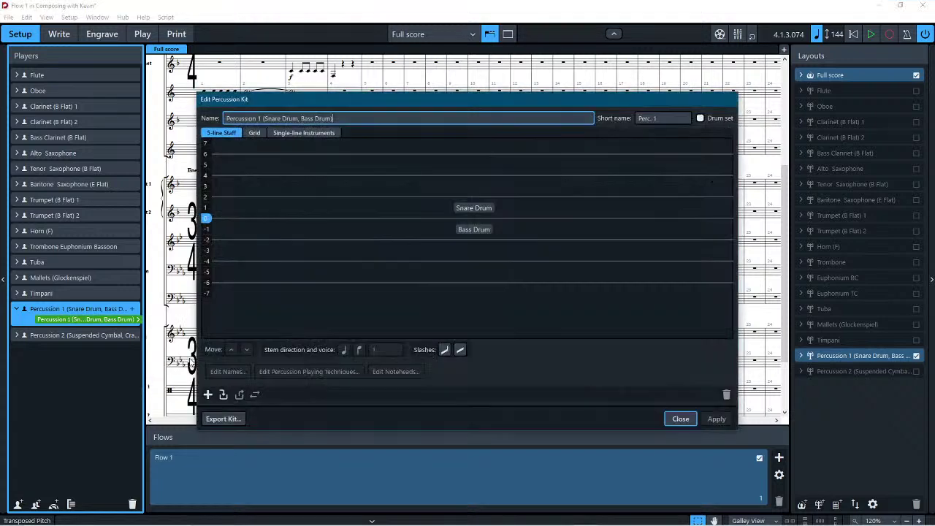
Step: Set the Bass Drum's stem direction to down in the Percussion 1 kit's five-line staff layout
left_click(471, 209)
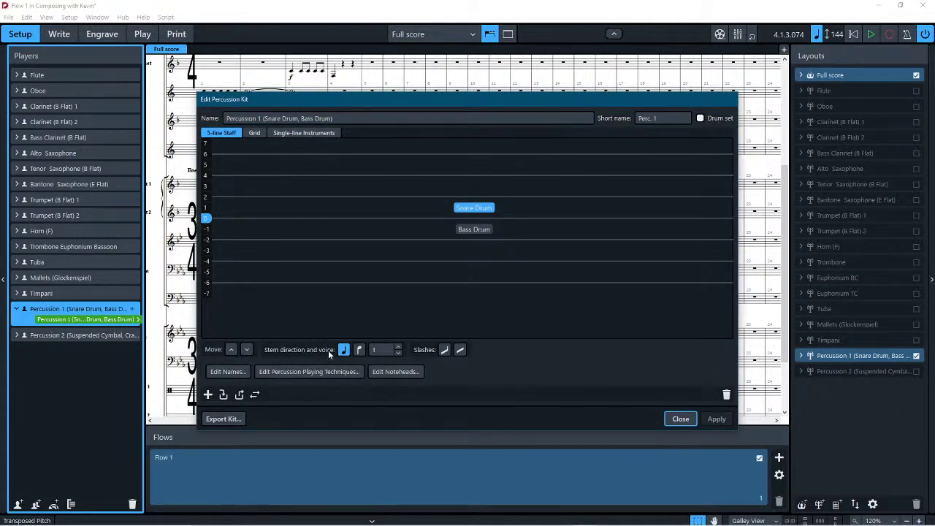
left_click(463, 230)
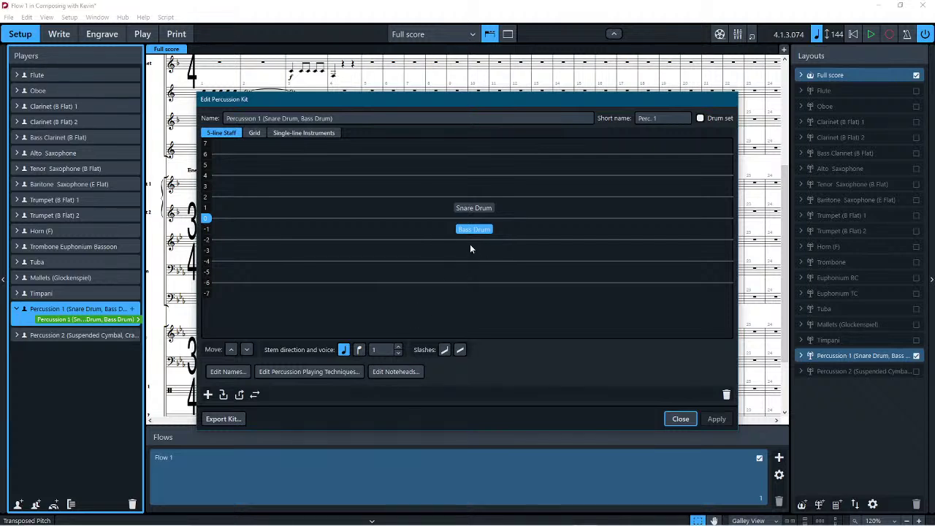
left_click(359, 350)
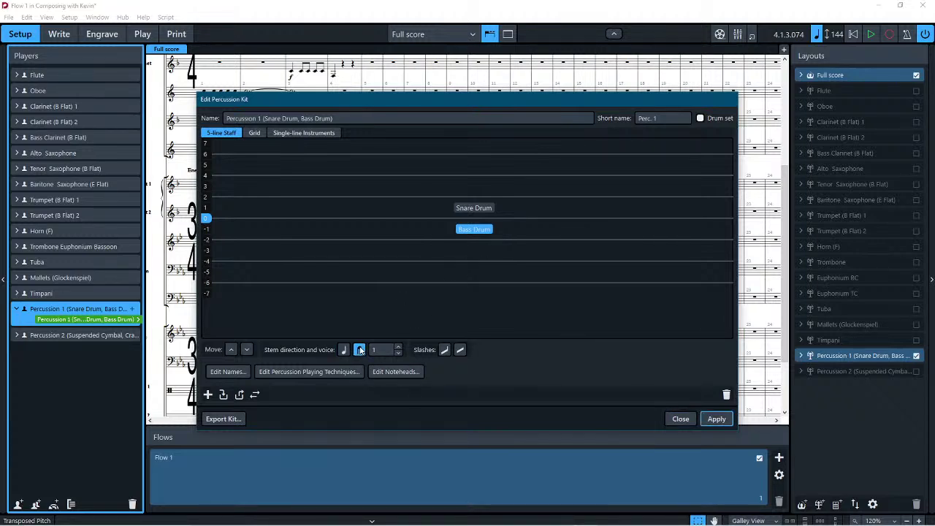
Step: Review the kit's grid and single-line layouts, plus the Bass Drum's instrument name and playing technique settings
left_click(259, 134)
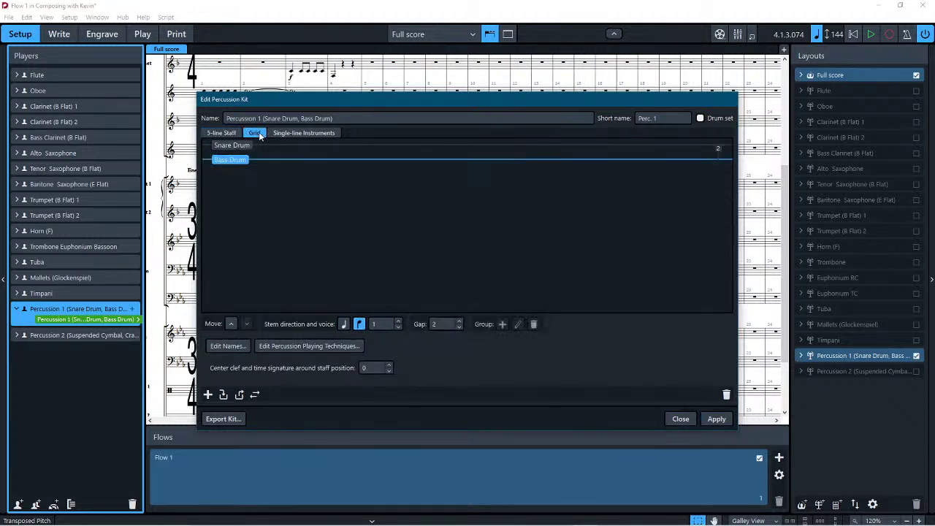
left_click(303, 134)
left_click(217, 134)
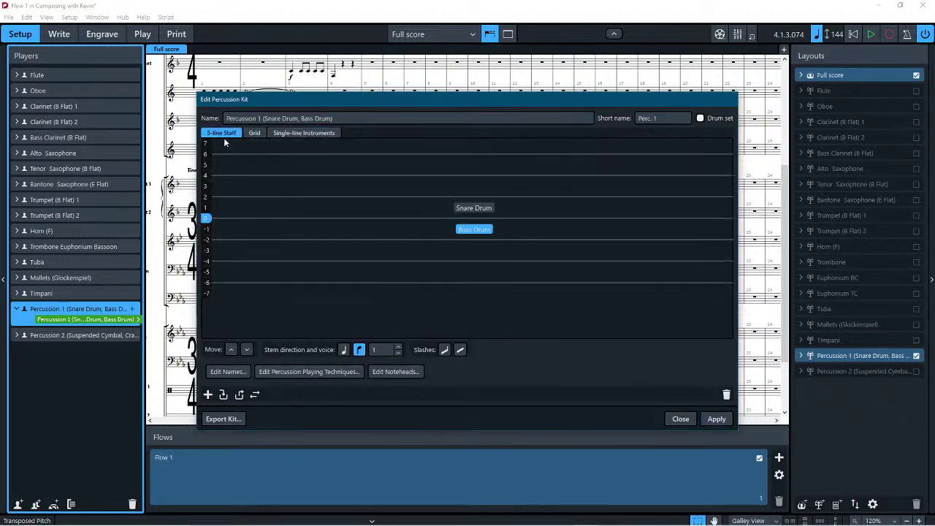
left_click(223, 371)
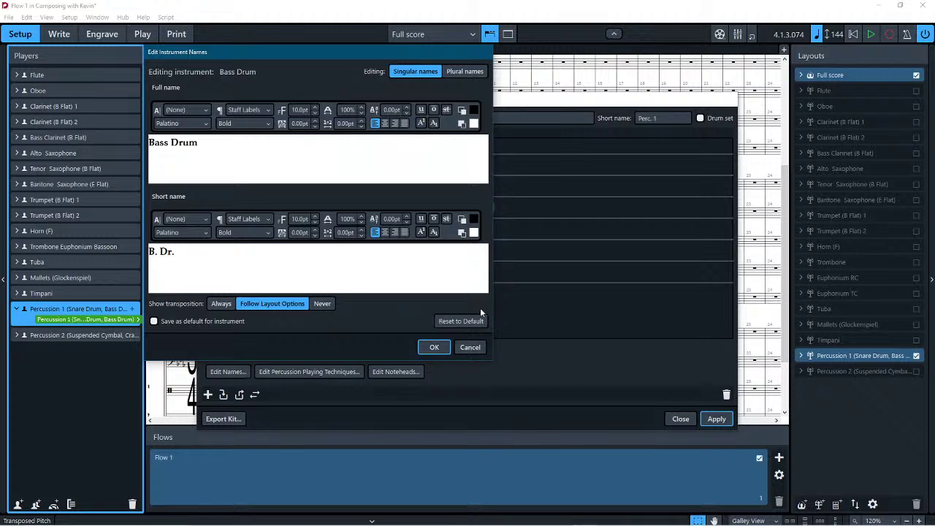
left_click(470, 349)
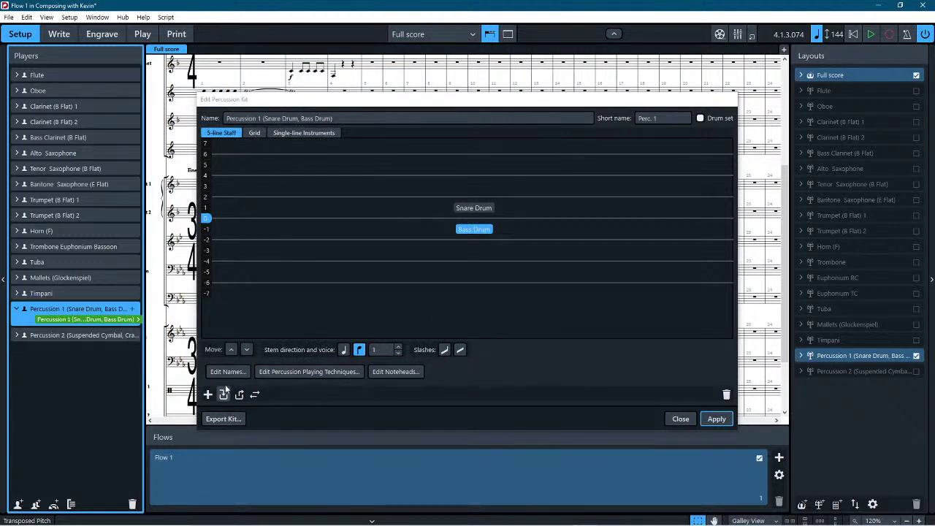
left_click(286, 372)
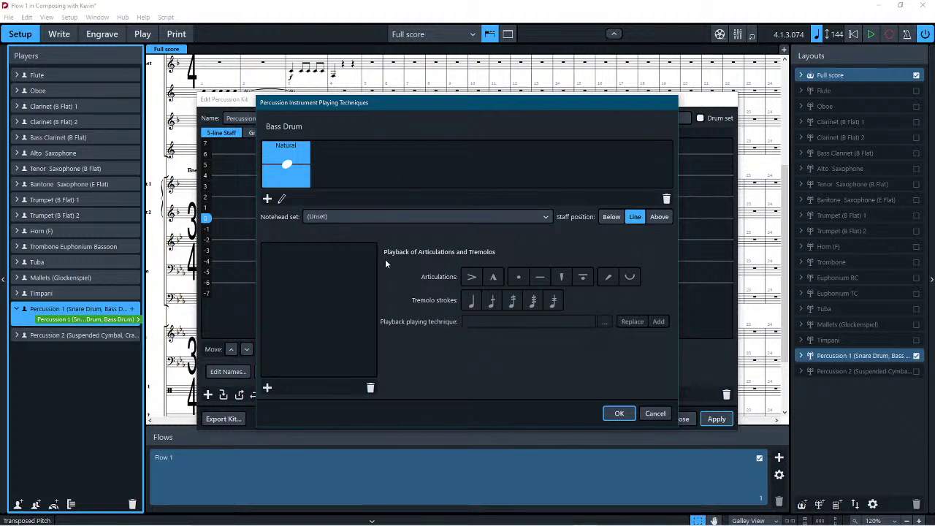
left_click(655, 415)
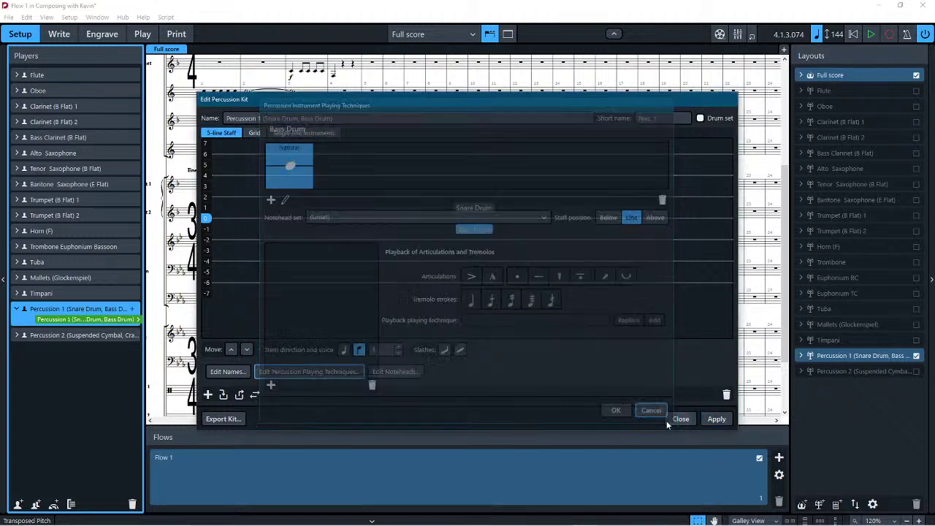
Step: Save the percussion kit changes and return to the full score in Write mode
left_click(671, 419)
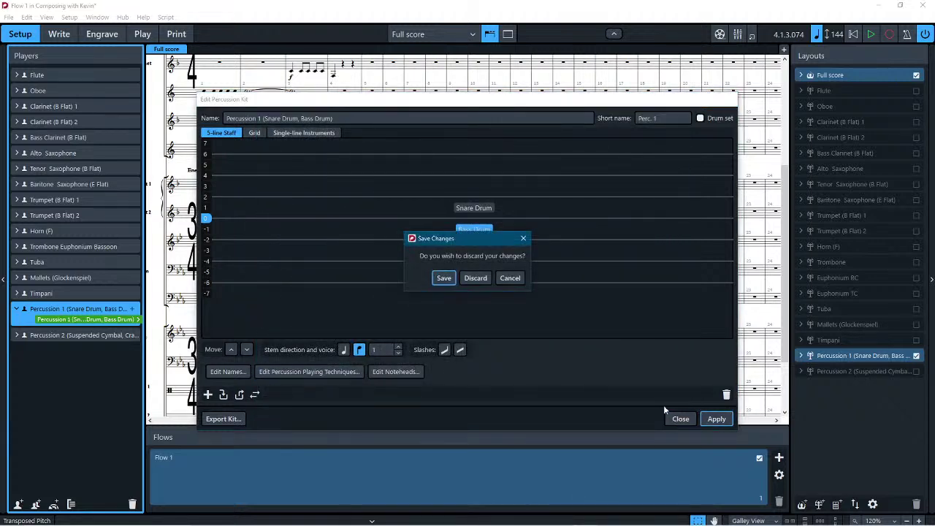
left_click(443, 278)
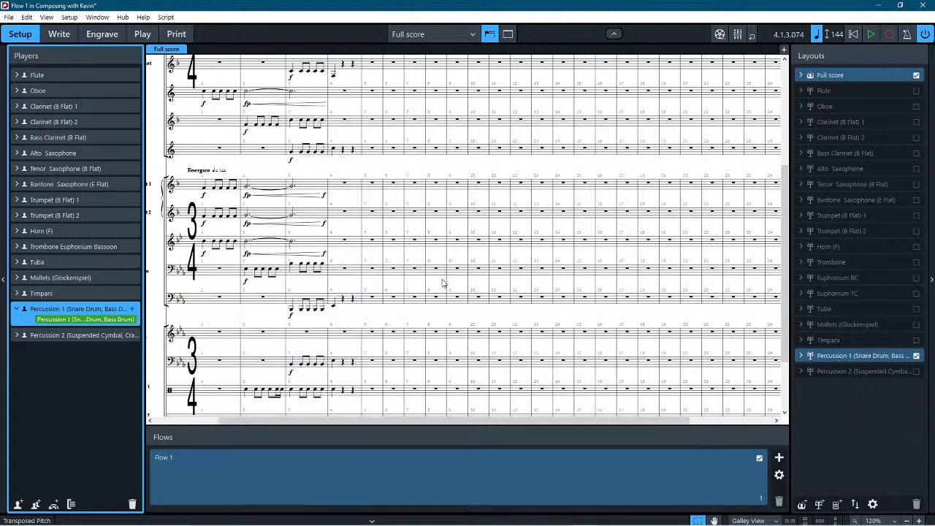
scroll(357, 325, "down", 3)
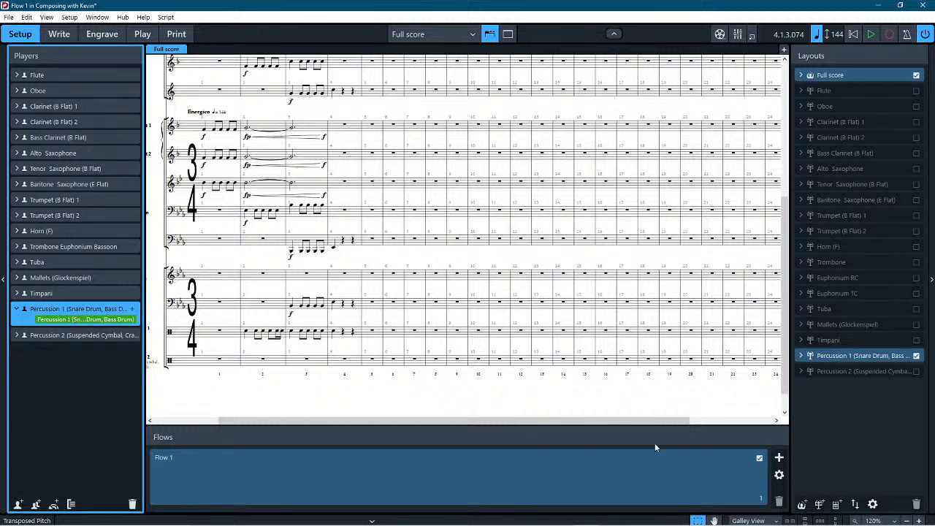
left_click(748, 520)
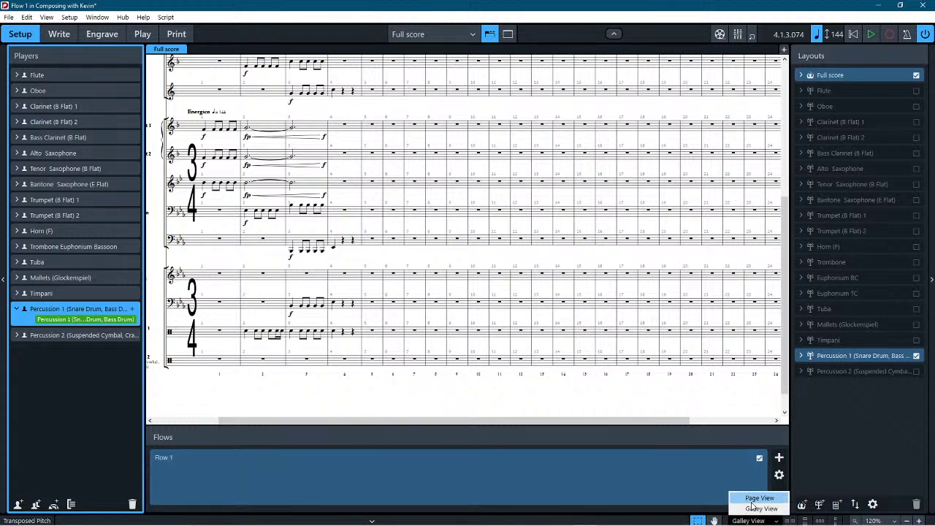
left_click(752, 507)
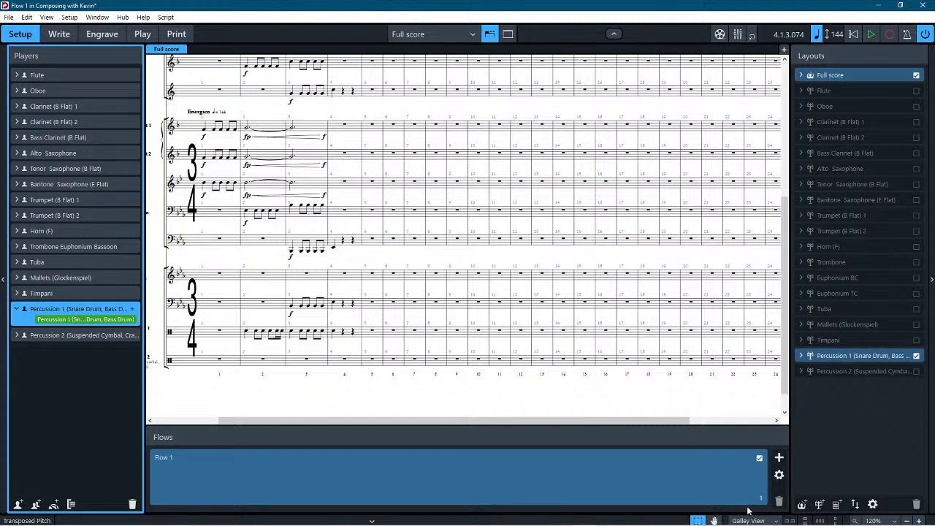
left_click(59, 33)
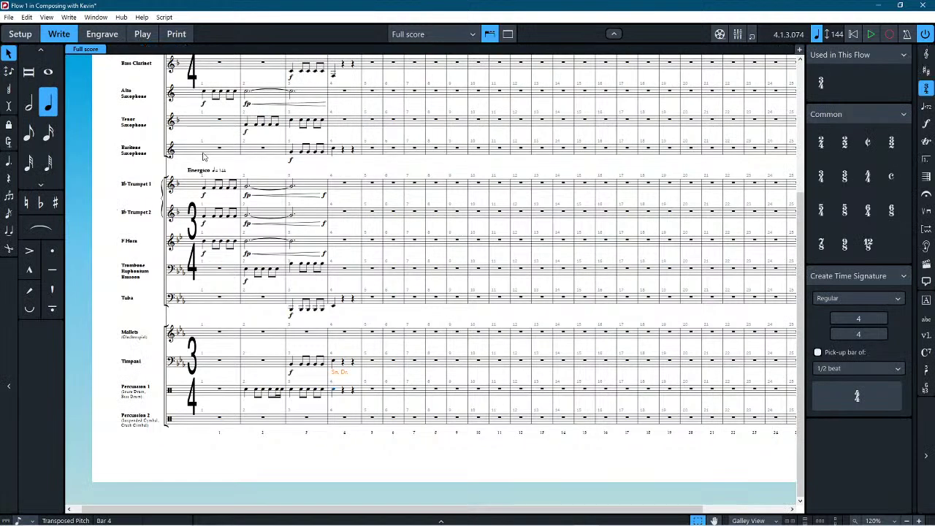
Step: Change the snare drum's last two eighth notes in bar 3 of Percussion 1 into four sixteenth notes
left_click(278, 393)
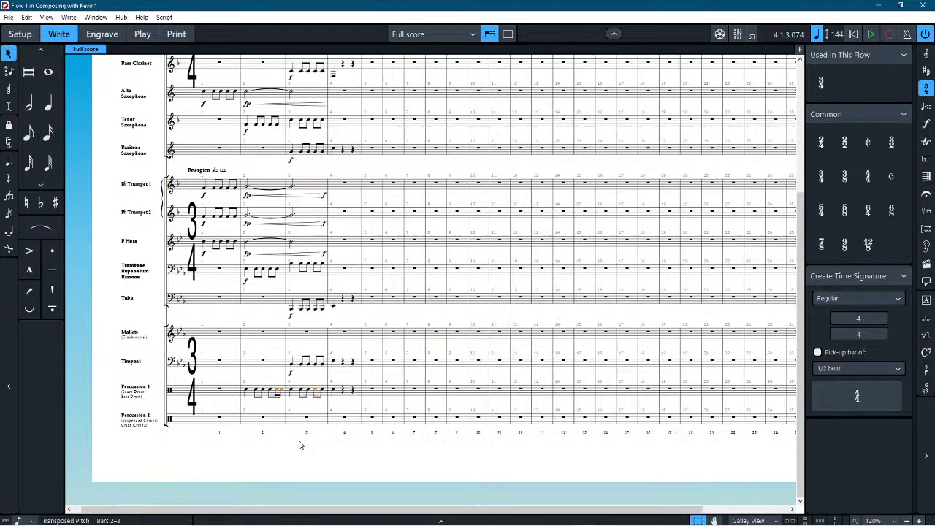
left_click(315, 394, "ctrl")
left_click(310, 409)
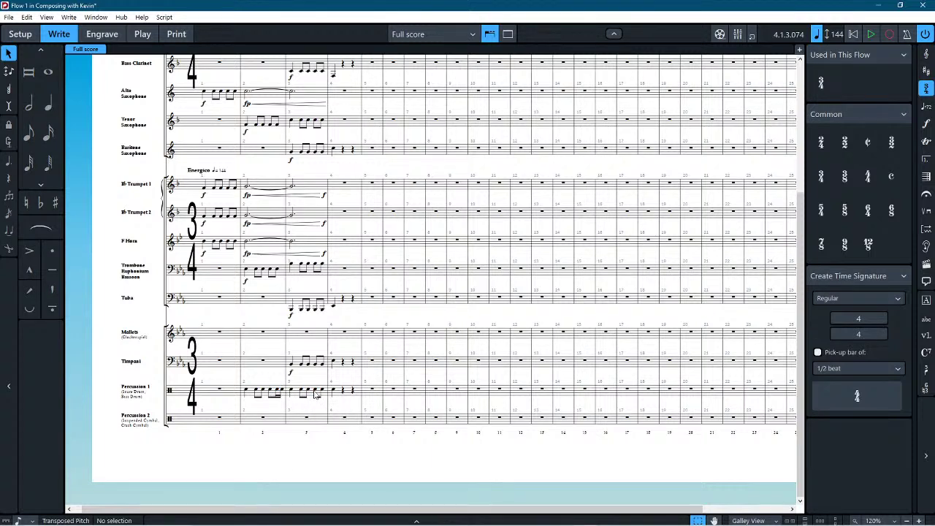
left_click(315, 392)
key("4")
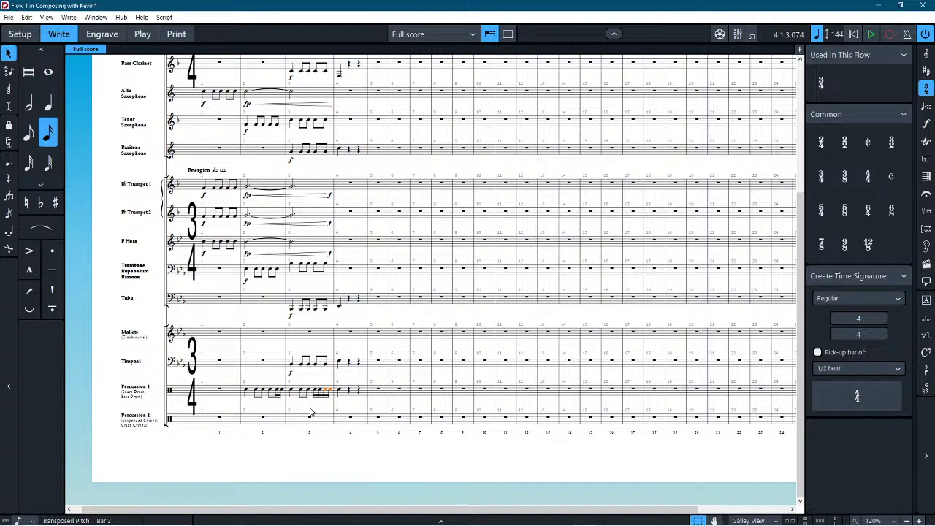
left_click(311, 409)
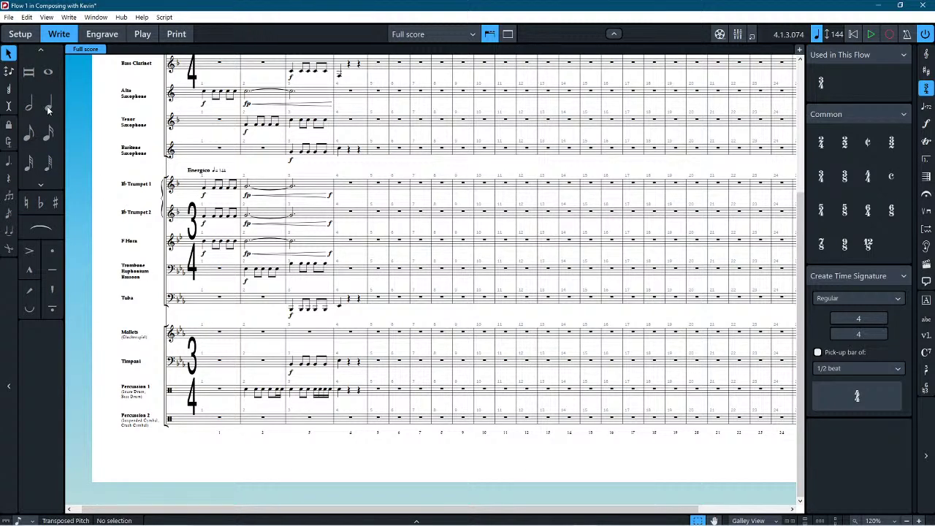
Step: Examine the note properties of the snare drum notes in bars 2 to 4 of Percussion 1
left_click(267, 395)
left_click(252, 397, "shift")
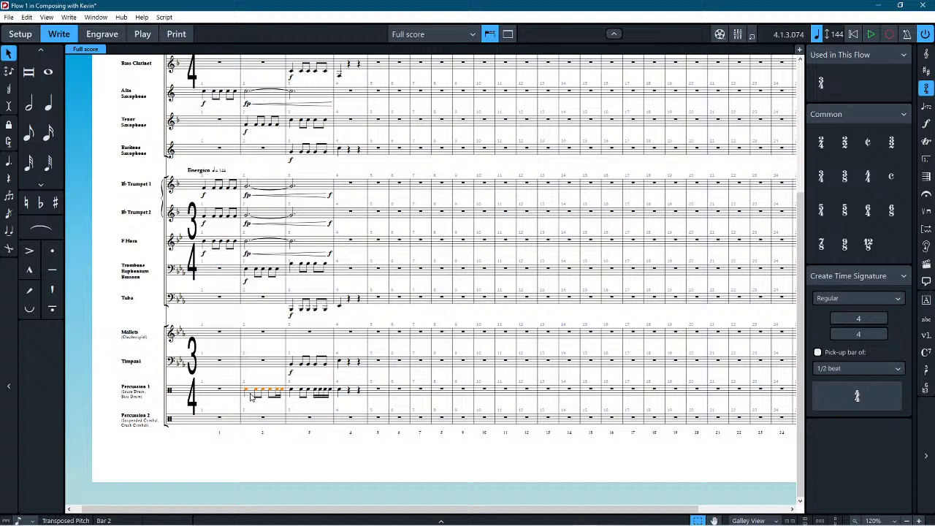
left_click(344, 393, "shift")
left_click(438, 521)
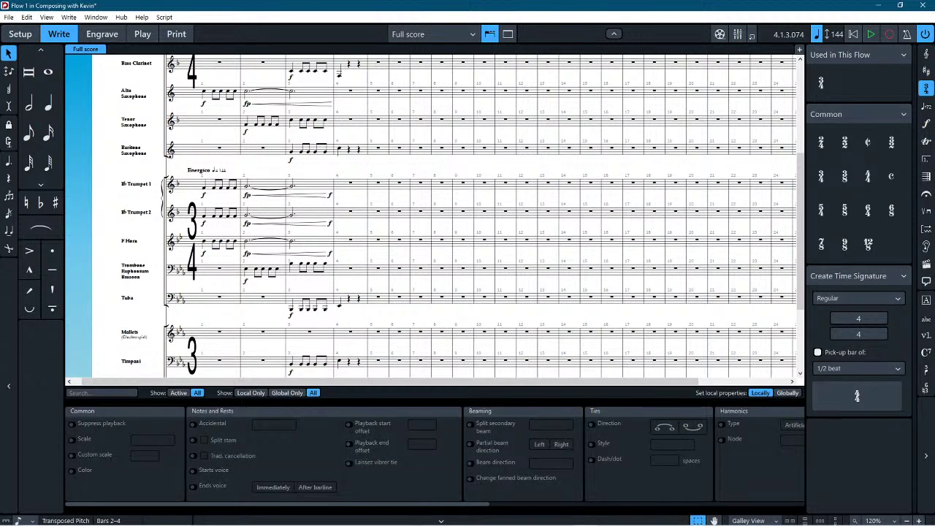
mouse_move(438, 524)
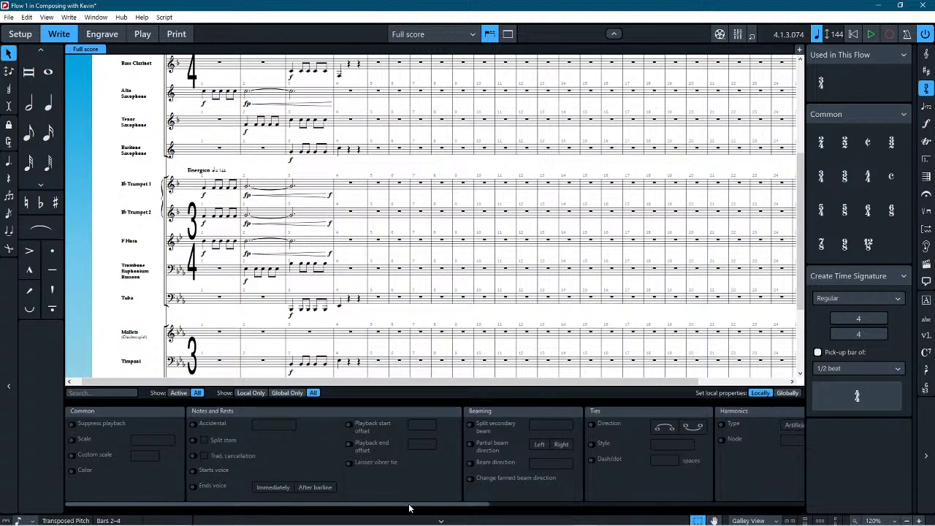
mouse_move(408, 509)
left_mouse_down()
mouse_move(739, 513)
mouse_move(404, 523)
left_mouse_up()
left_click(109, 290)
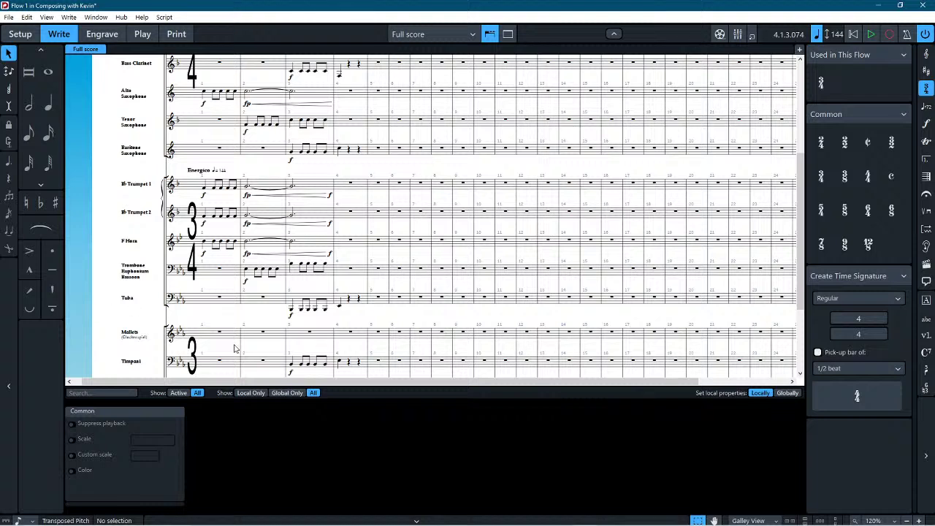
left_click(405, 518)
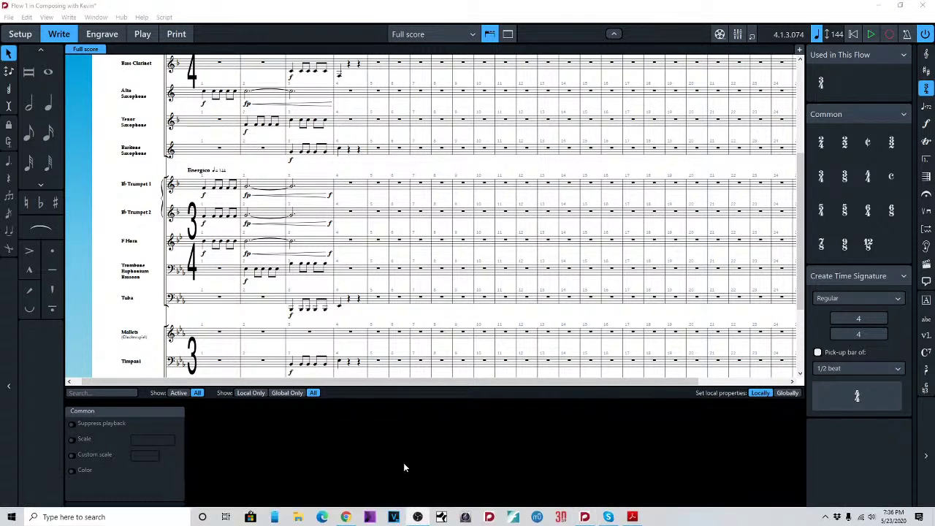
left_click(417, 521)
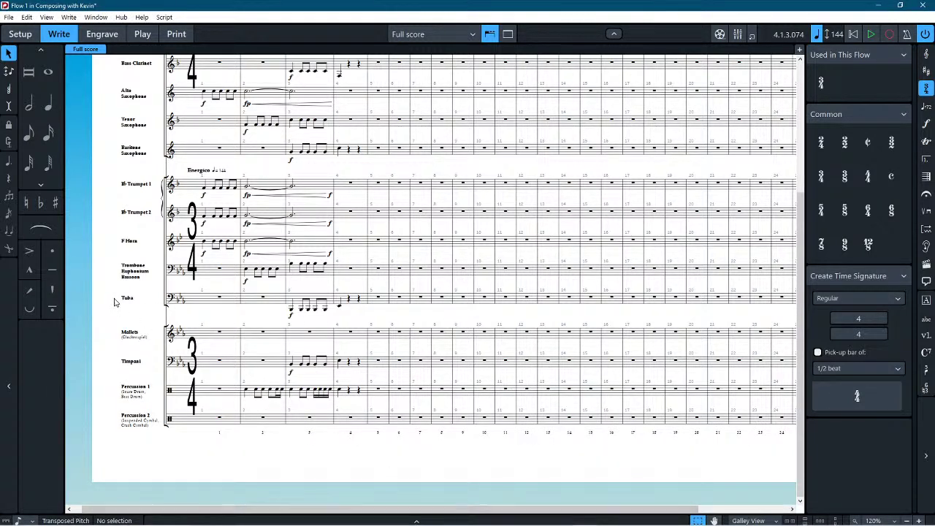
Step: Add quarter-note bass drum hits on the first beats of bars 2, 3 and 4 in Percussion 1
left_click(48, 106)
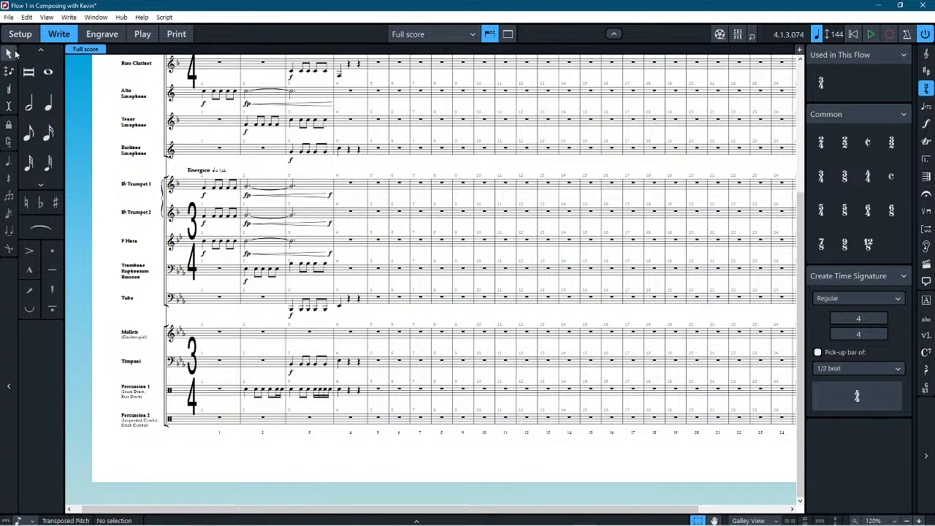
left_click(56, 108)
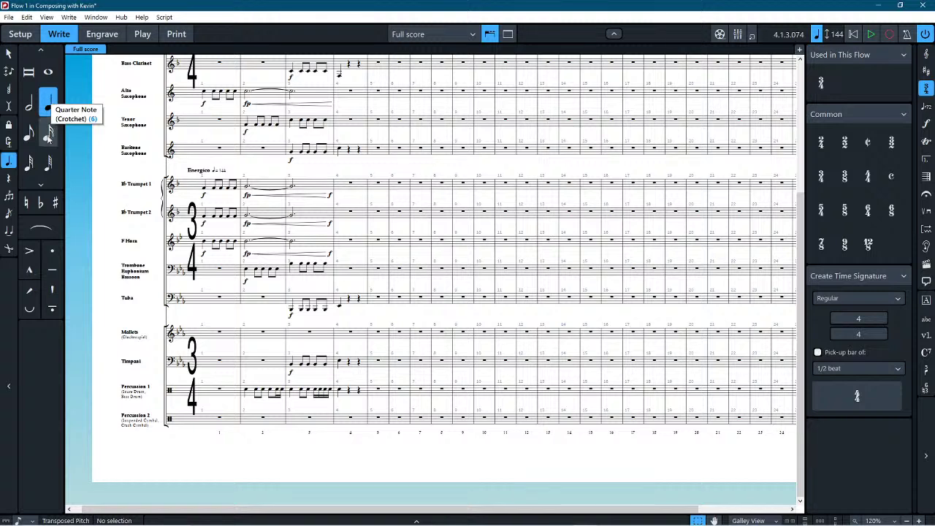
left_click(6, 165)
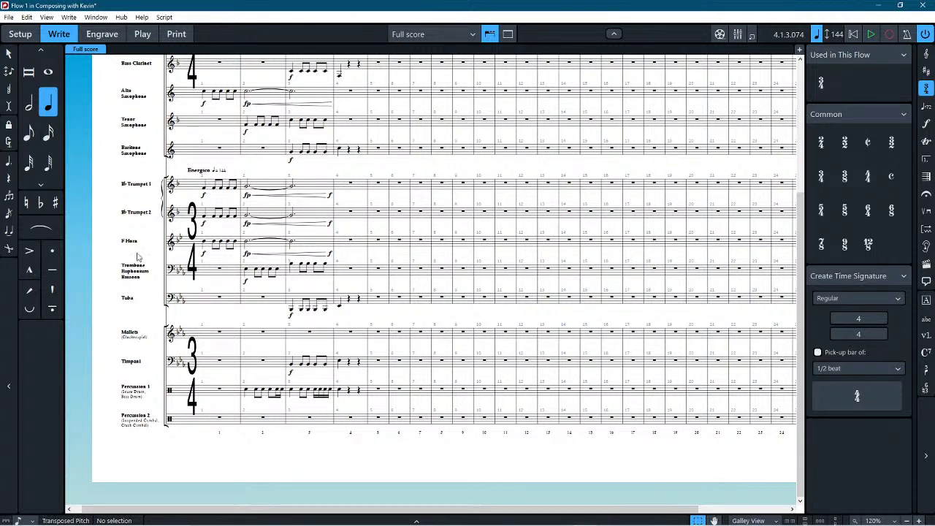
left_click(247, 406)
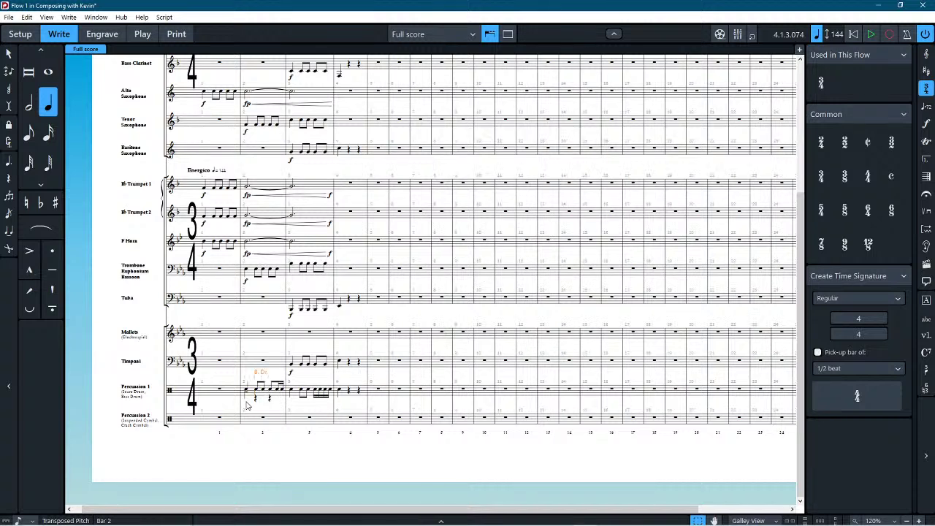
left_click(293, 398)
left_click(341, 393)
Step: Move the Bass Drum to staff position -3 in the Percussion 1 kit, apply it and return to Write mode
left_click(19, 34)
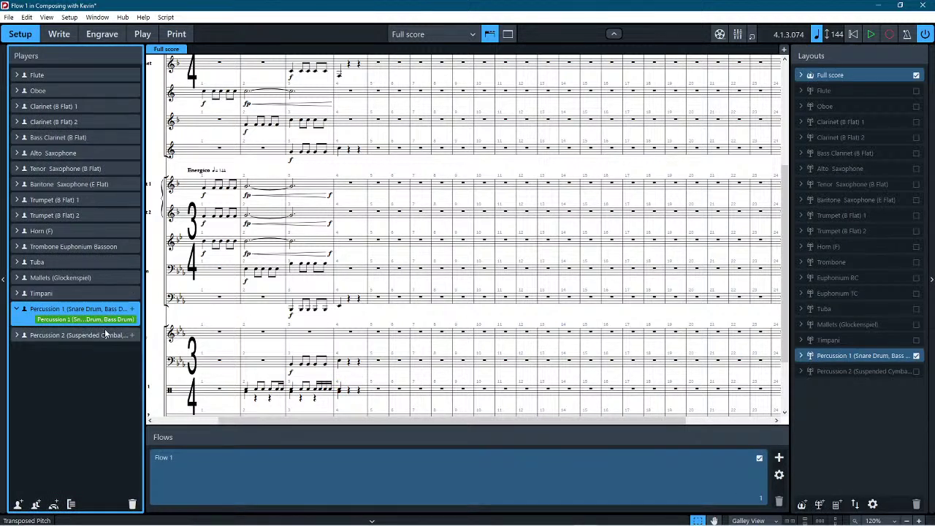
left_click(137, 320)
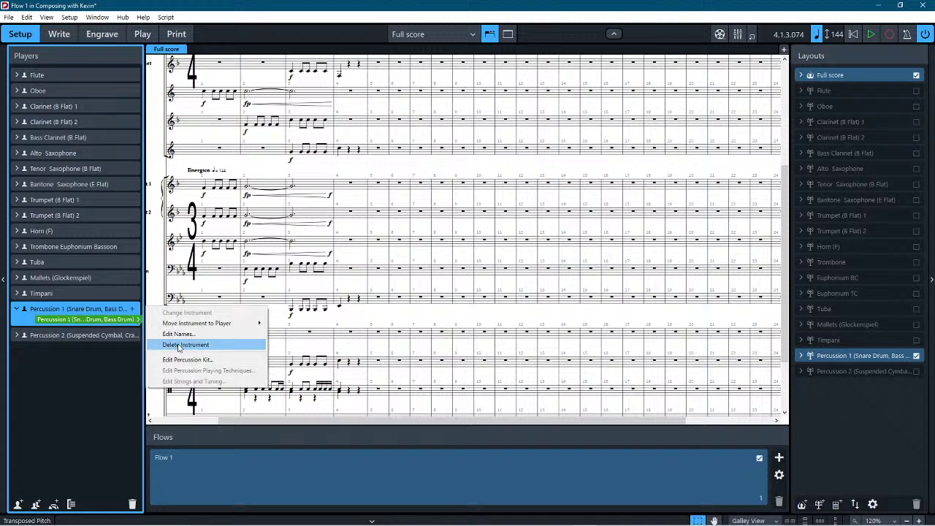
left_click(187, 359)
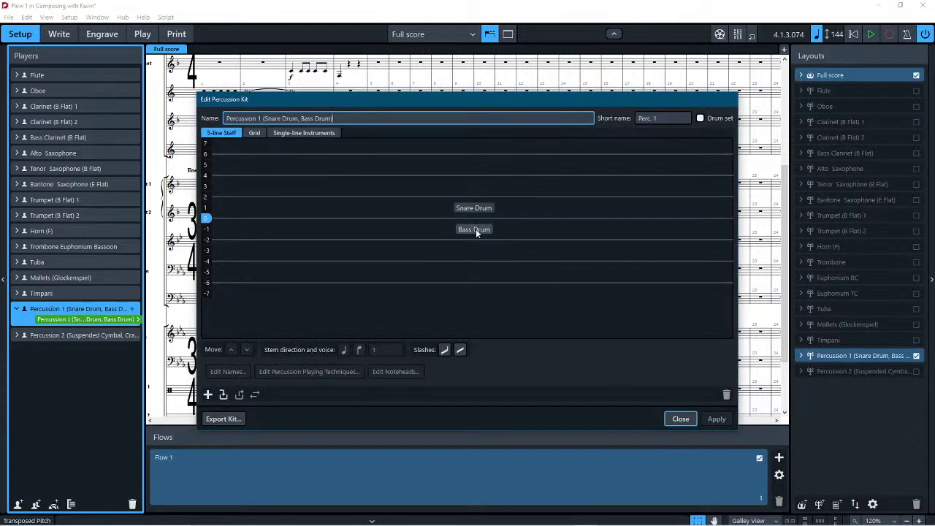
left_click_drag(476, 233, 473, 250)
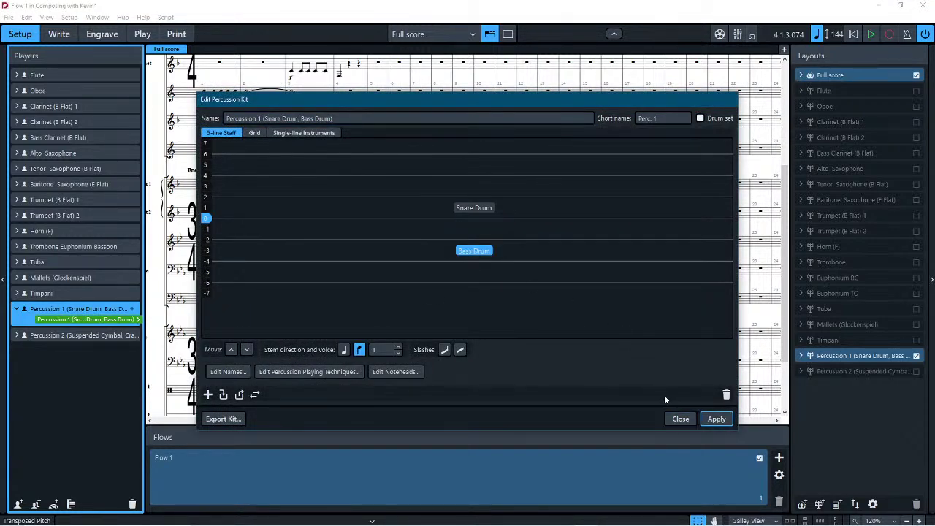
left_click(713, 418)
left_click(686, 420)
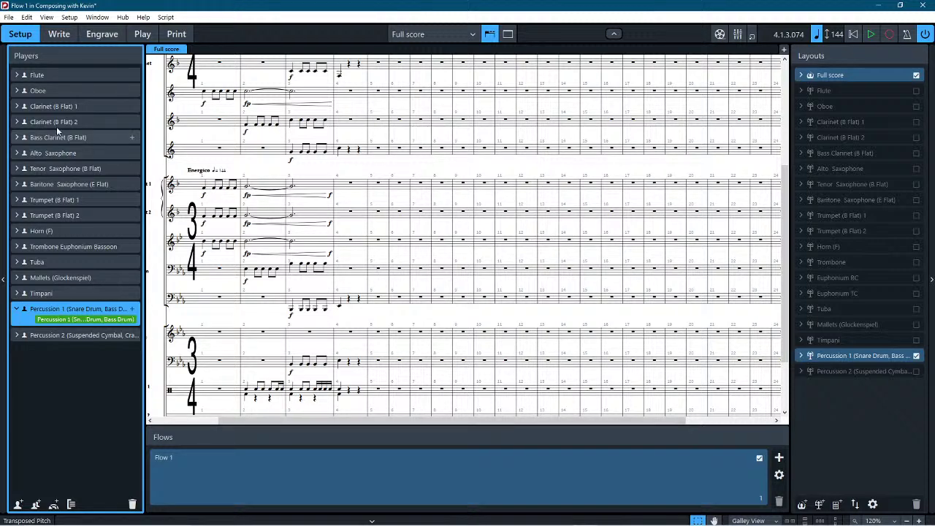
left_click(59, 35)
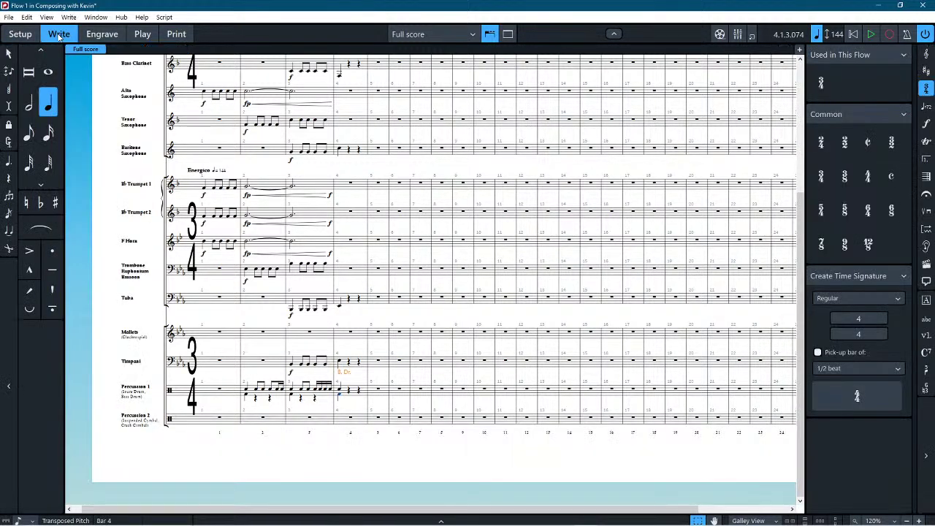
Step: Add two eighth-note bass drum hits on beat 3 of bar 3 in Percussion 1 and return to selecting
left_click(32, 130)
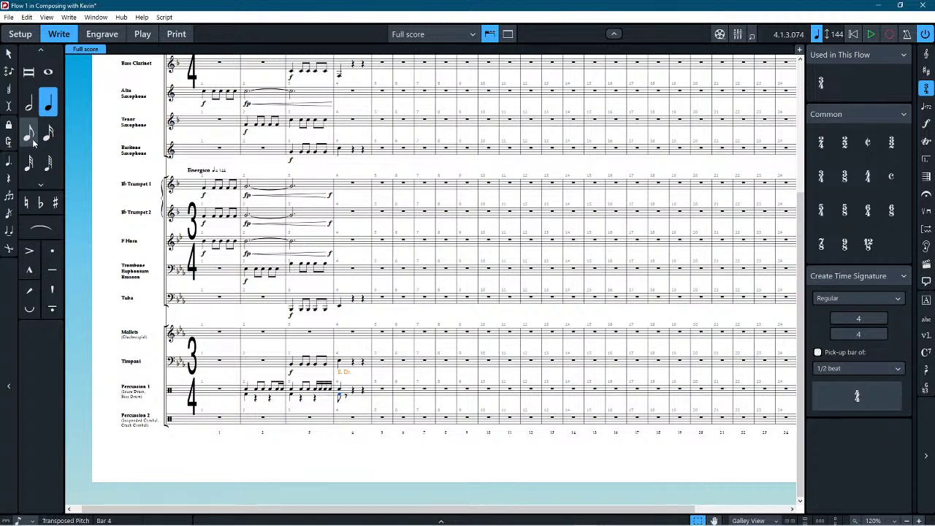
left_click(285, 473)
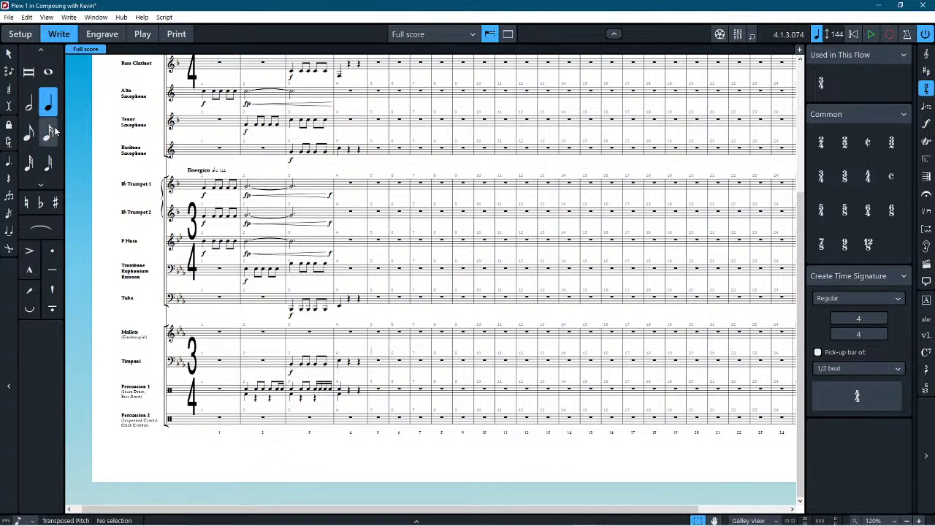
left_click(32, 131)
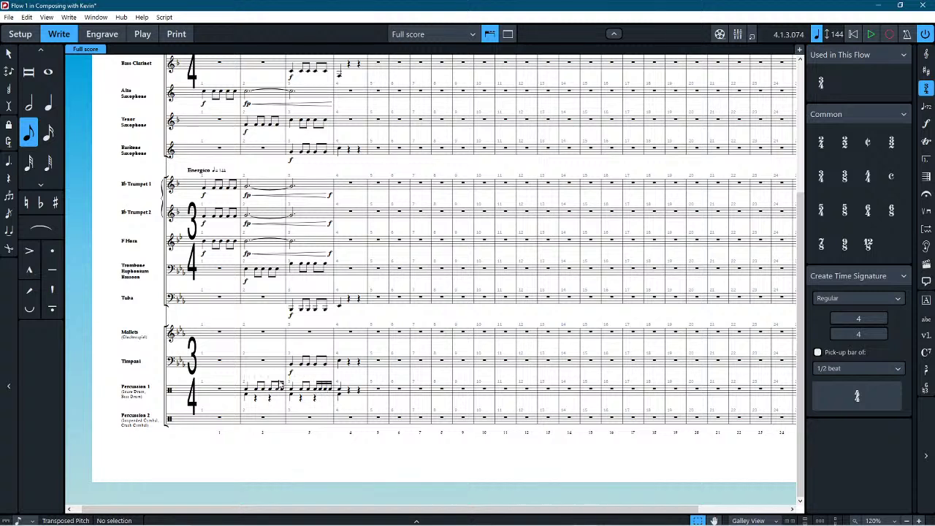
left_click(324, 398)
left_click(325, 398)
left_click(8, 54)
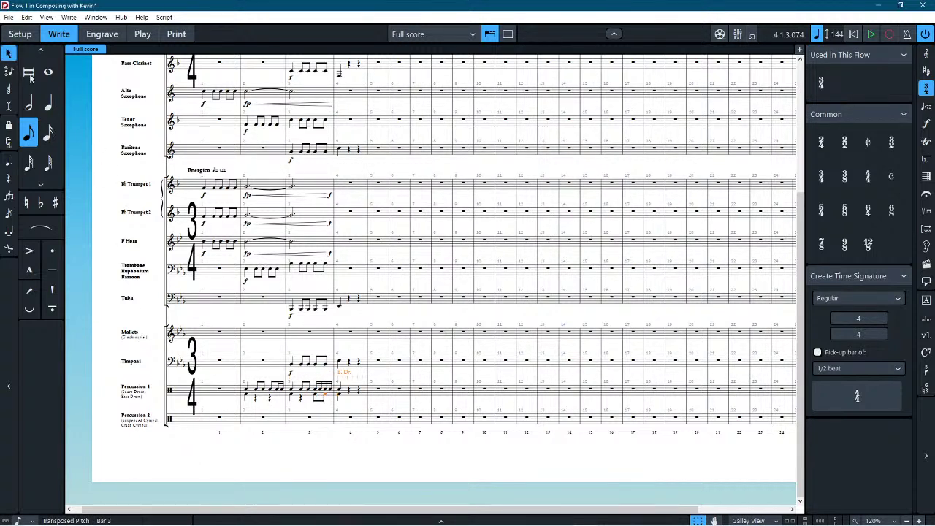
Step: Add an f dynamic at the start of bar 2 in Percussion 1
left_click(267, 398)
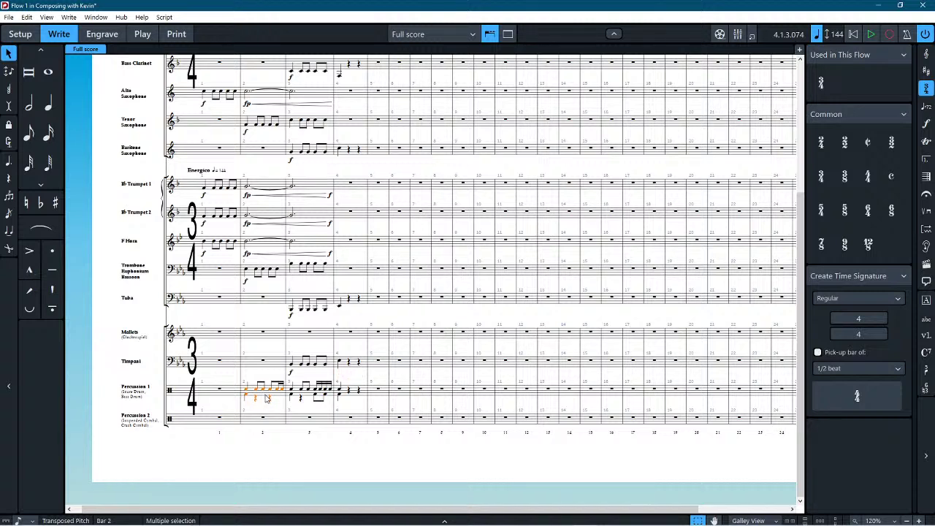
key("shift+d")
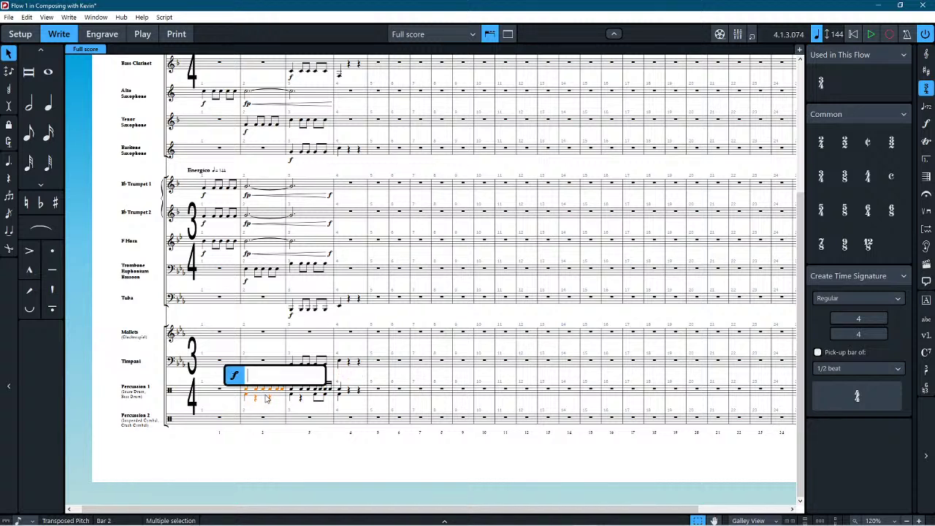
type("f")
key("Return")
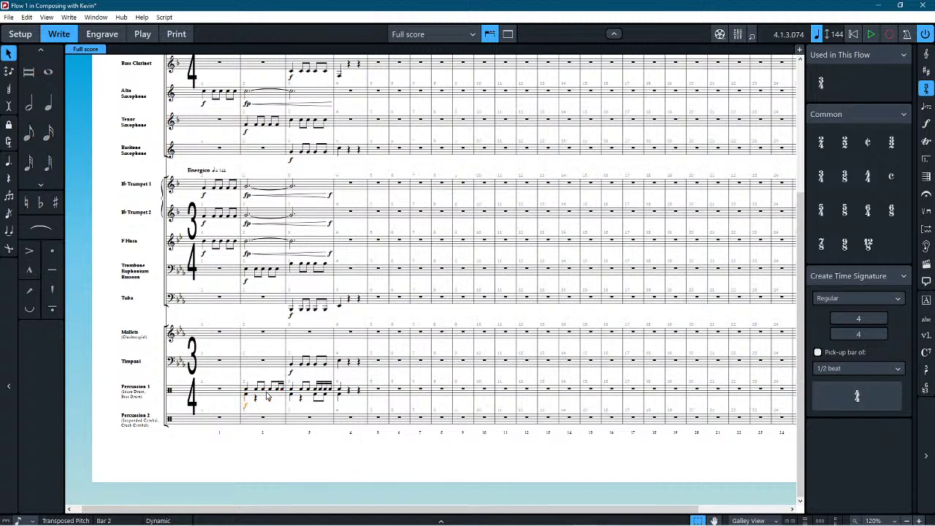
left_click(231, 471)
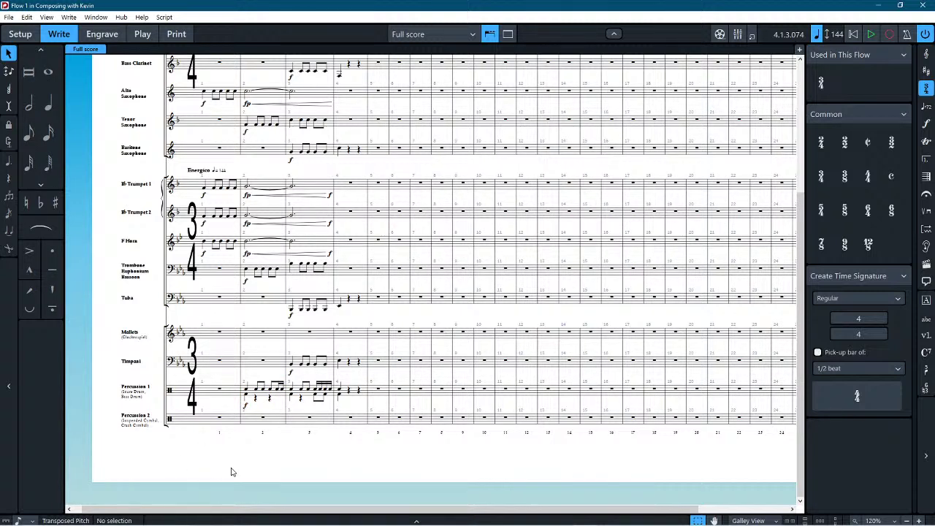
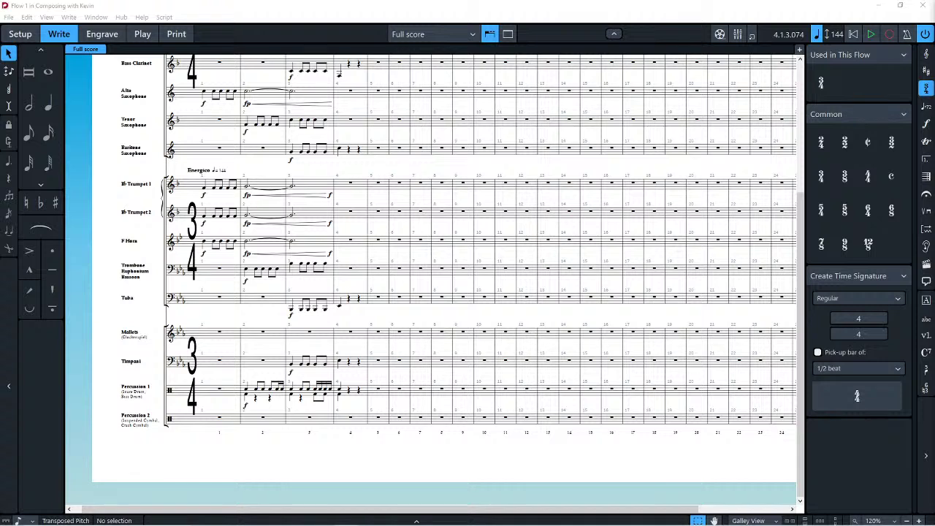
left_click(9, 54)
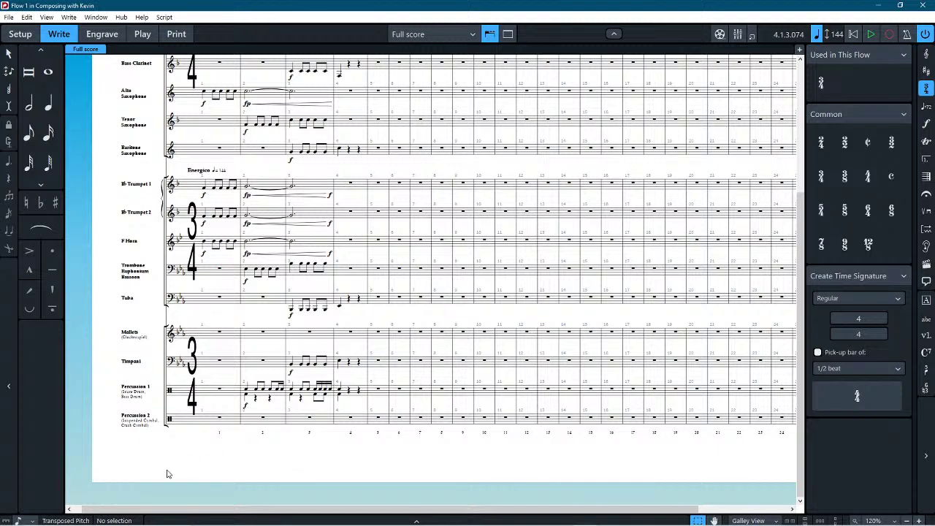
left_click_drag(183, 447, 125, 489)
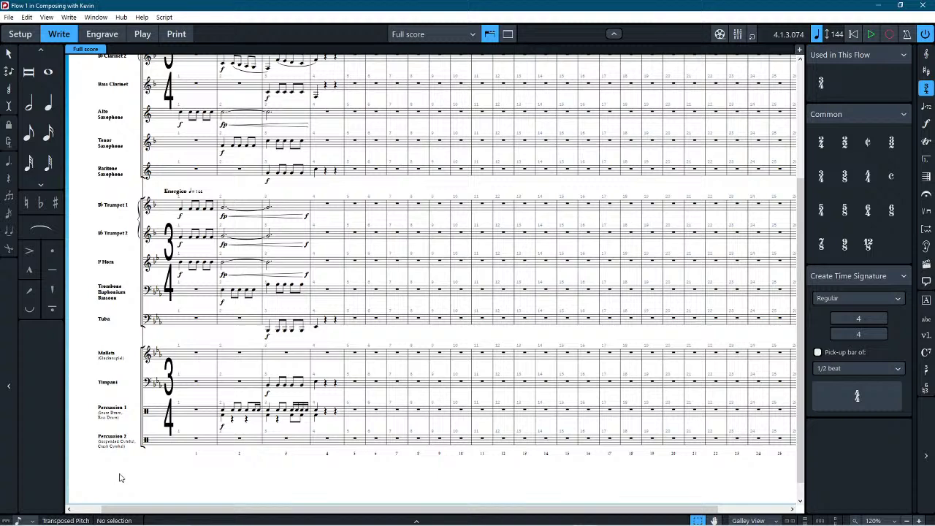
scroll(249, 174, "up", 3)
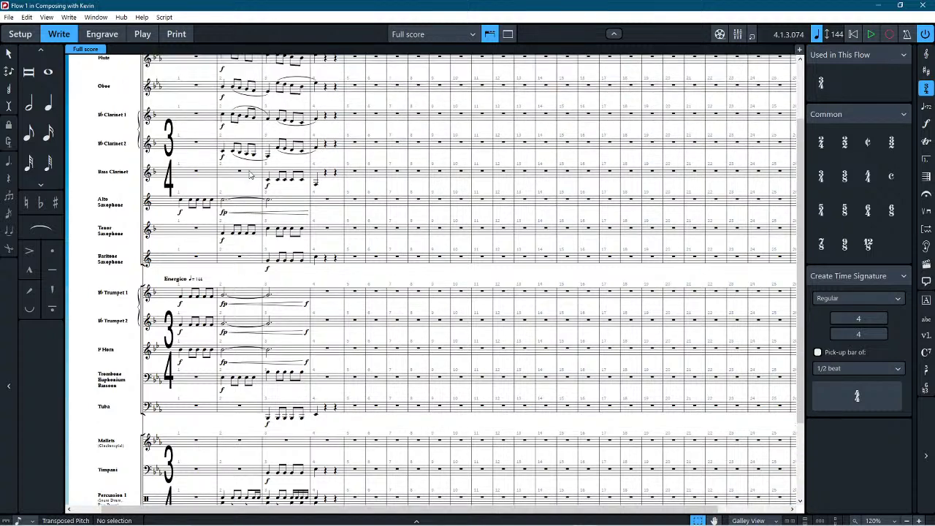
left_click(192, 94)
scroll(190, 100, "down", 4)
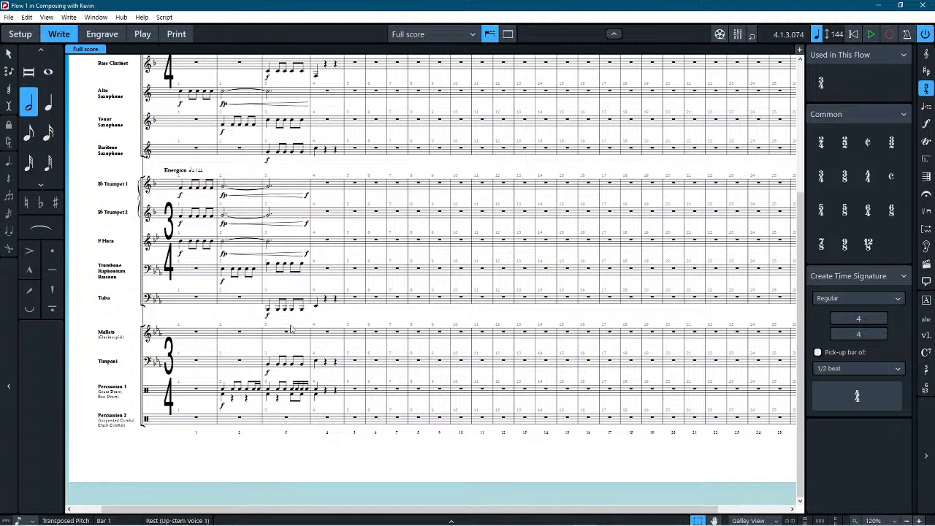
left_click(292, 300, "shift")
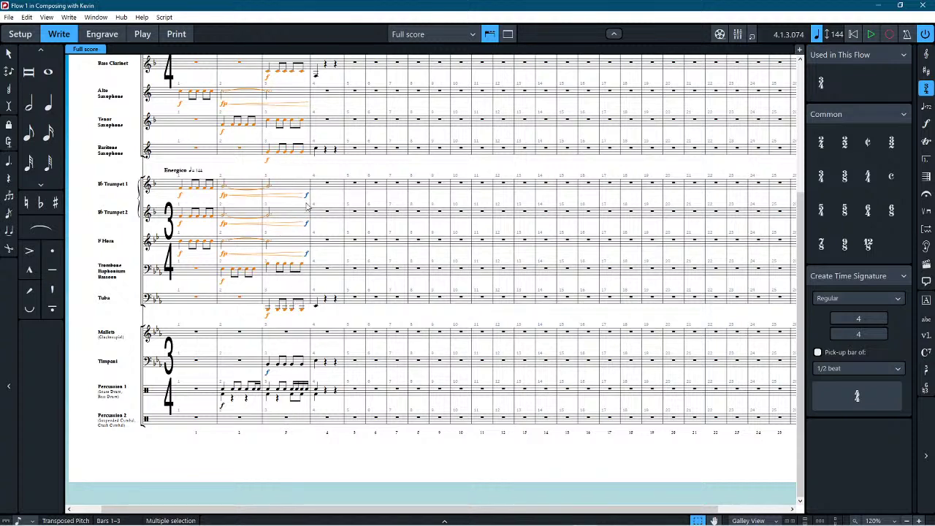
scroll(333, 157, "up", 5)
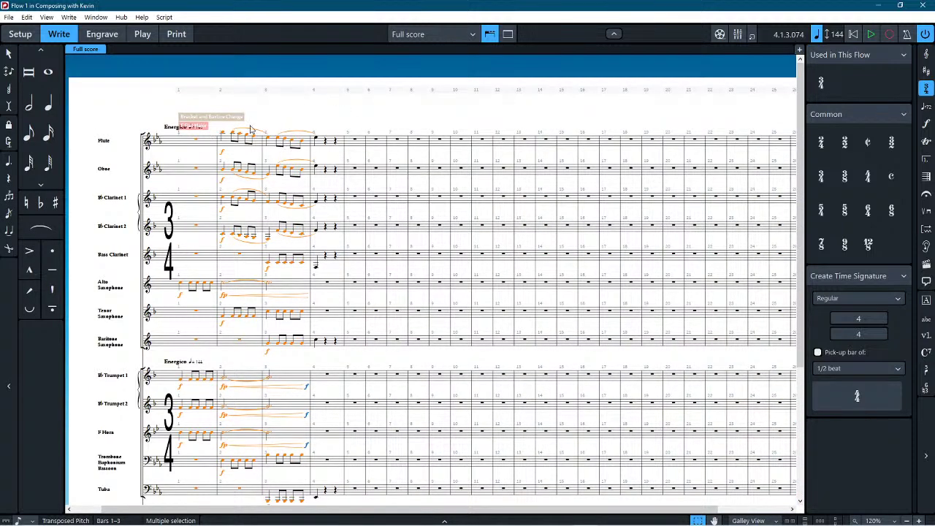
key("Escape")
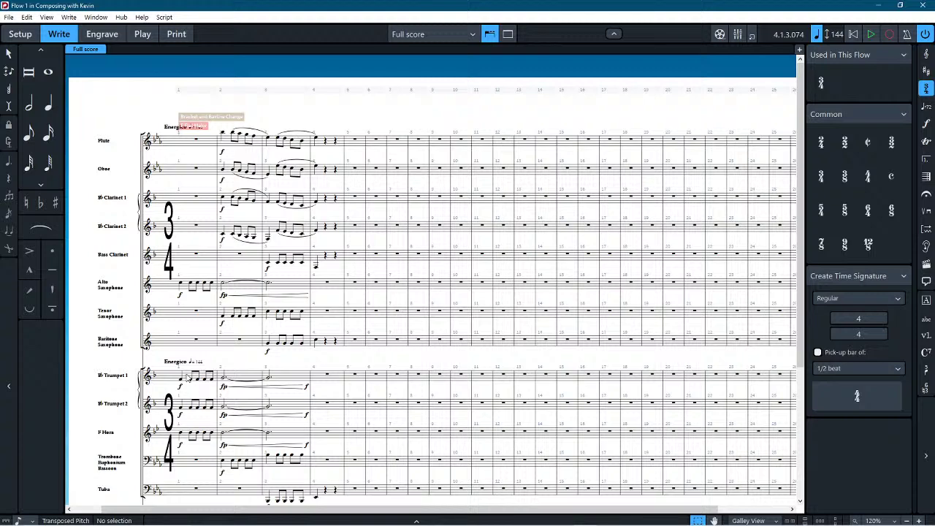
Step: Copy bars 1 to 3 of the Alto Saxophone and the brass parts from Trumpet 1 to Tuba into bars 4 to 6
left_click(213, 382)
scroll(214, 382, "down", 2)
scroll(300, 395, "right", 2)
scroll(220, 387, "down", 2)
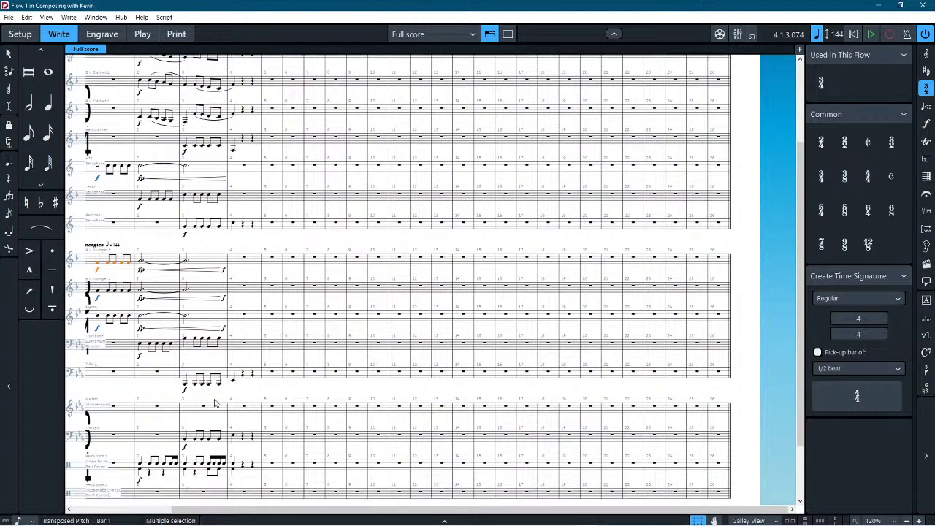
left_click(210, 301, "shift")
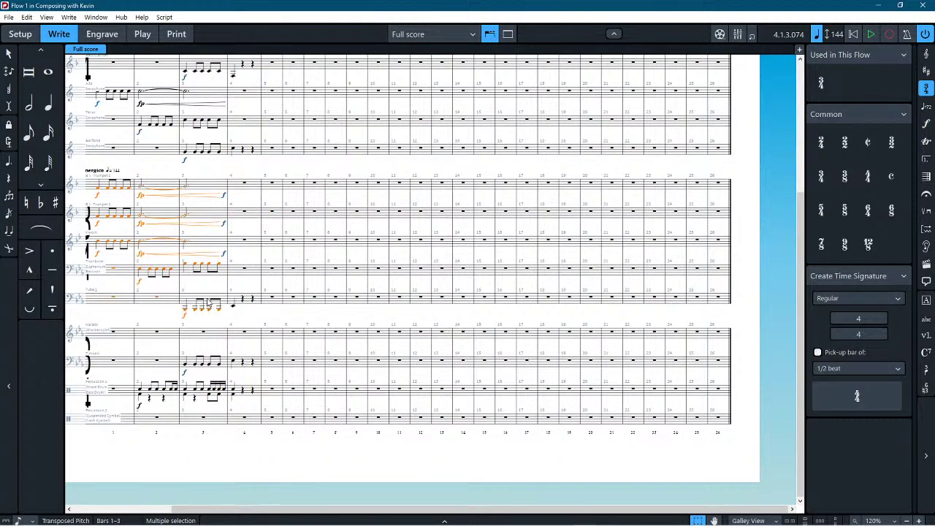
scroll(292, 292, "left", 3)
scroll(355, 161, "up", 2)
scroll(355, 161, "up", 1)
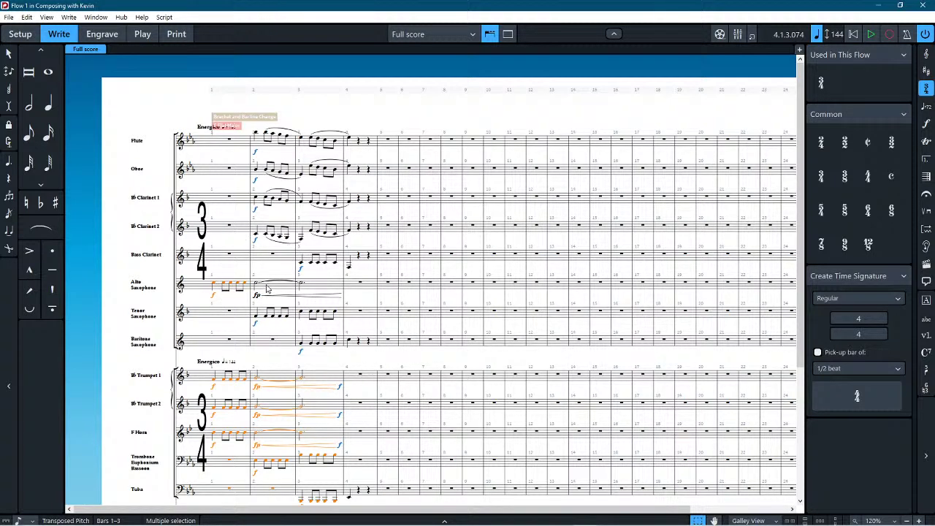
left_click(268, 289, "shift")
left_click(352, 289, "alt")
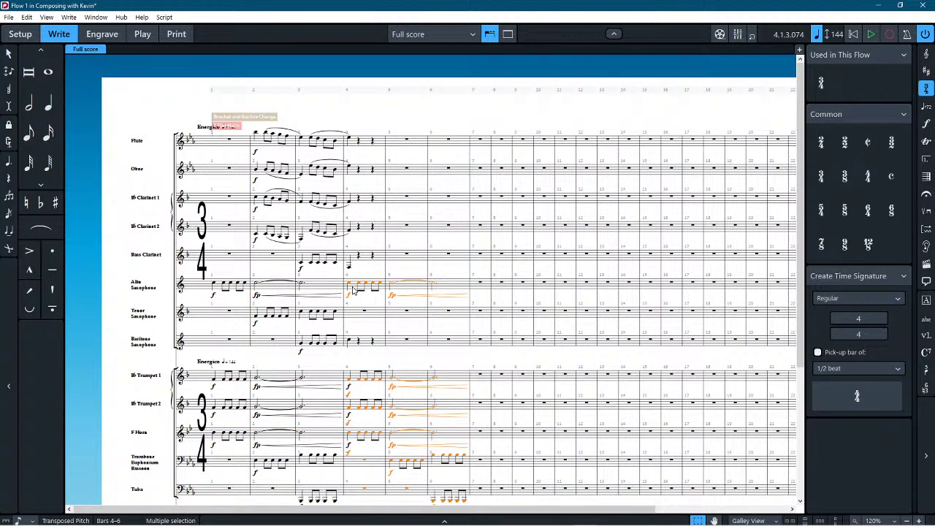
key("Escape")
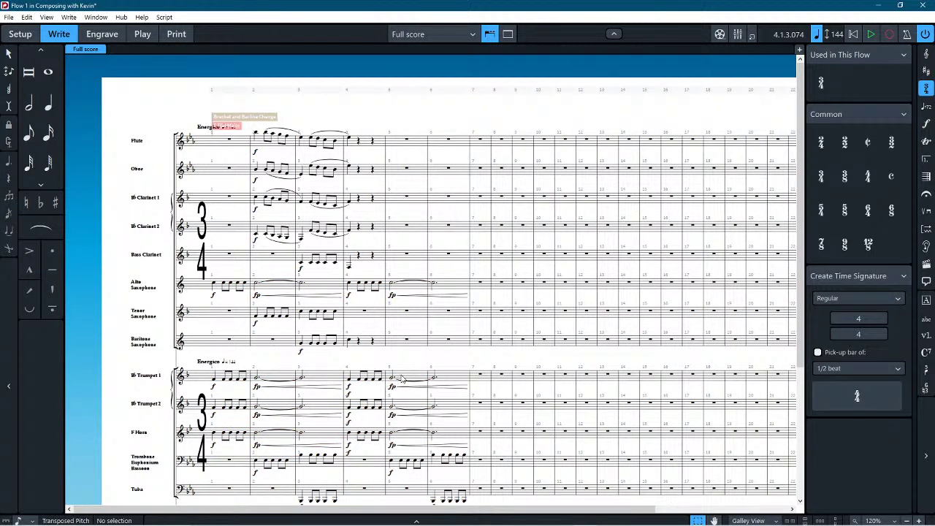
Step: Examine the copied held notes and fp crescendo of Trumpet 1 in bars 5 and 6
left_click(400, 377)
key("Escape")
left_click(439, 377)
key("Escape")
left_click(467, 384)
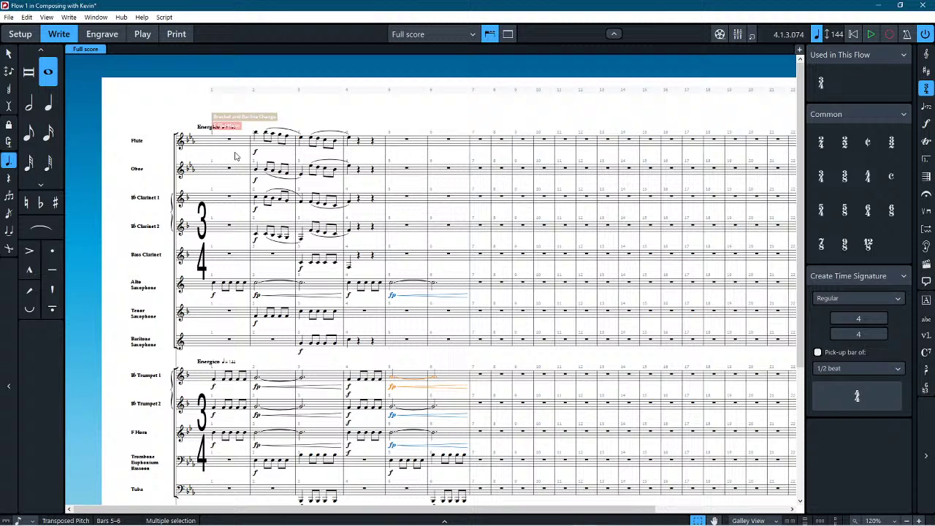
scroll(226, 172, "down", 5)
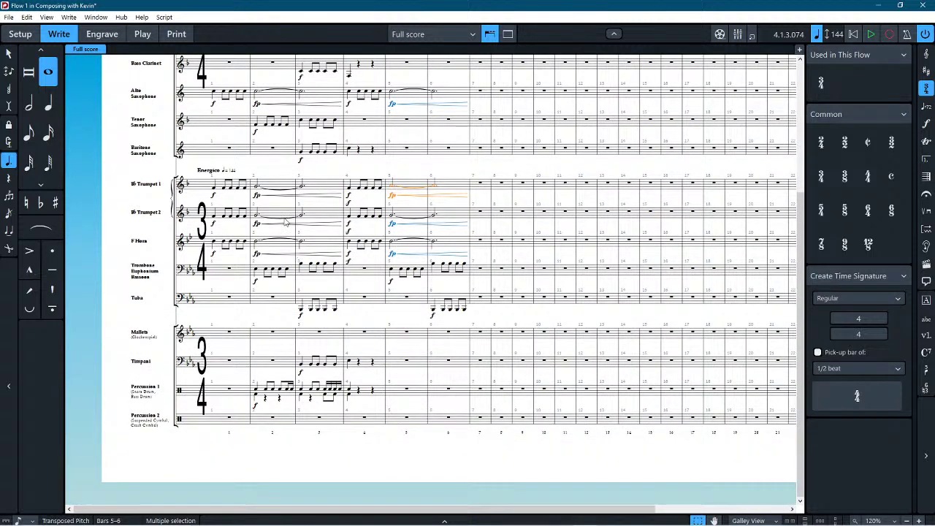
left_click(398, 452)
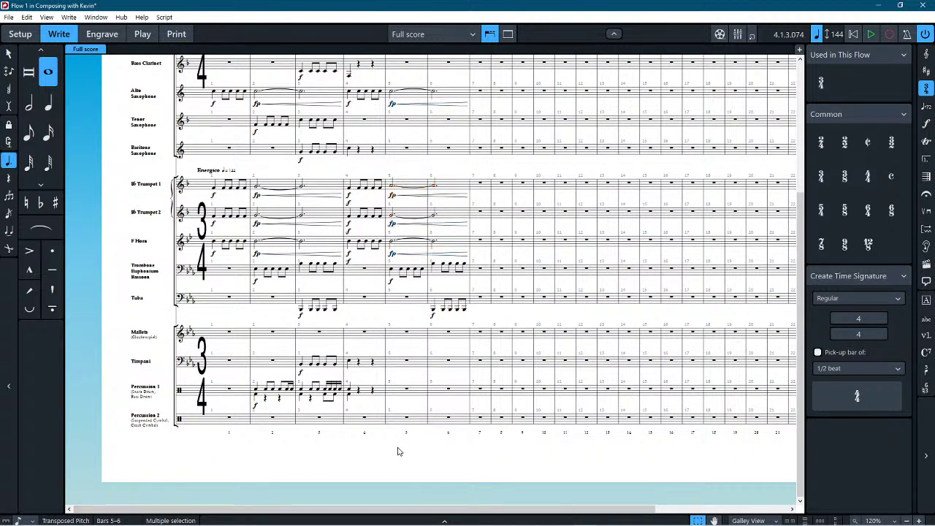
left_click(398, 451)
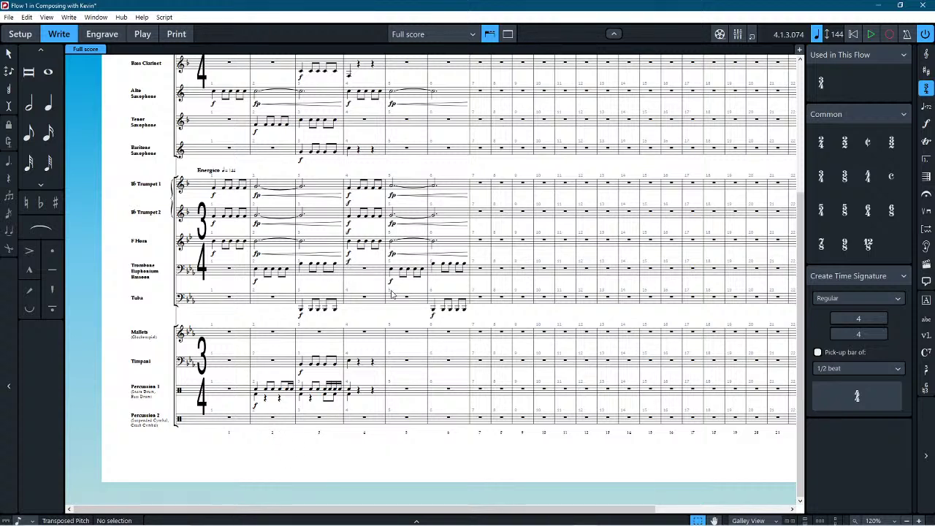
Step: Remove the duplicate f dynamics at the start of bar 4 in the F Horn and trumpet parts
left_click(348, 262)
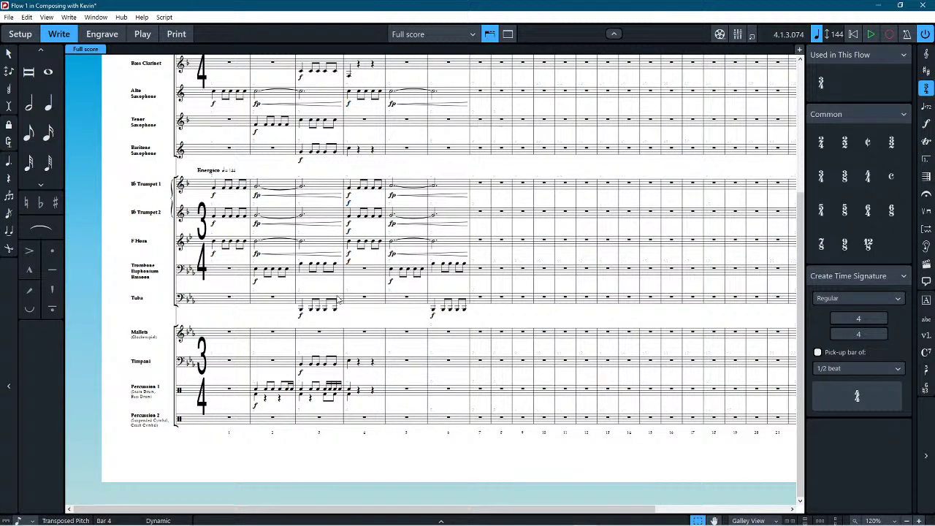
key("Up")
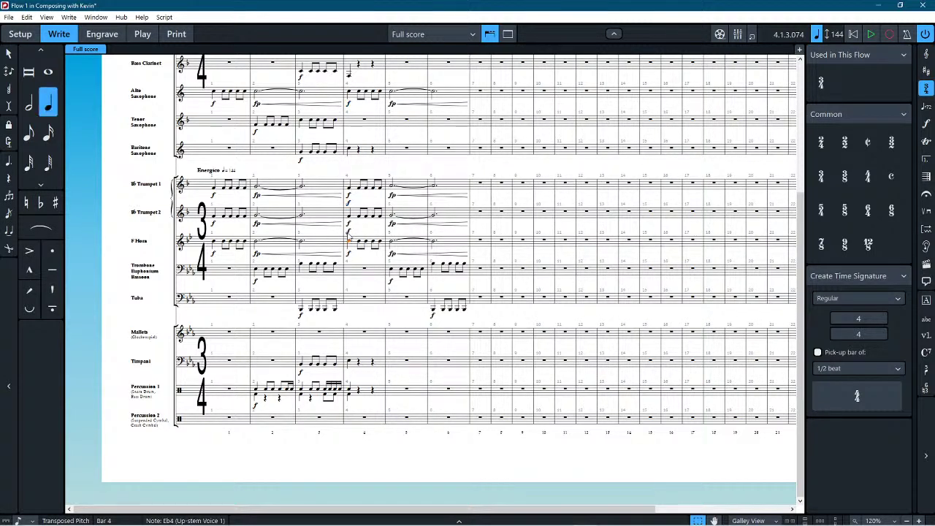
left_click(349, 210)
key("Up")
scroll(154, 187, "up", 4)
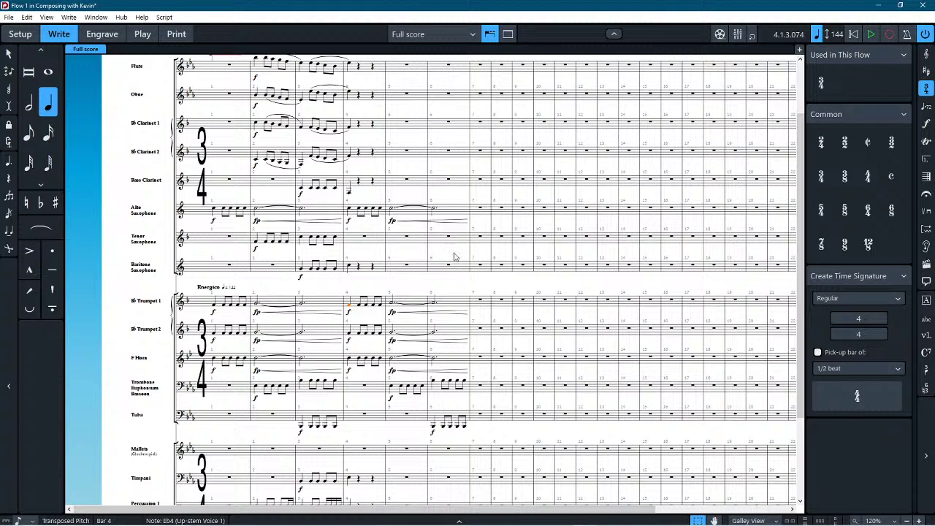
Step: Switch to Engrave mode and review the full score's page layout
left_click(93, 38)
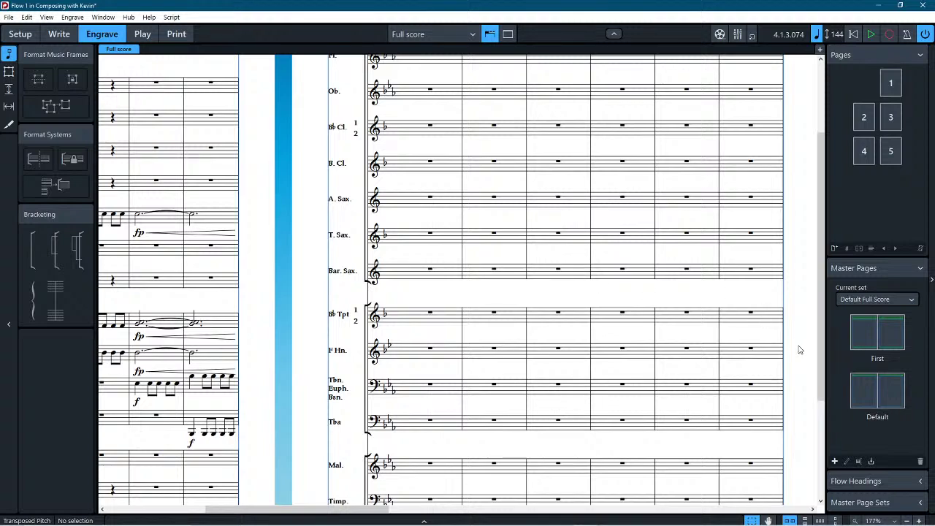
scroll(760, 345, "down", 5)
scroll(438, 263, "up", 2)
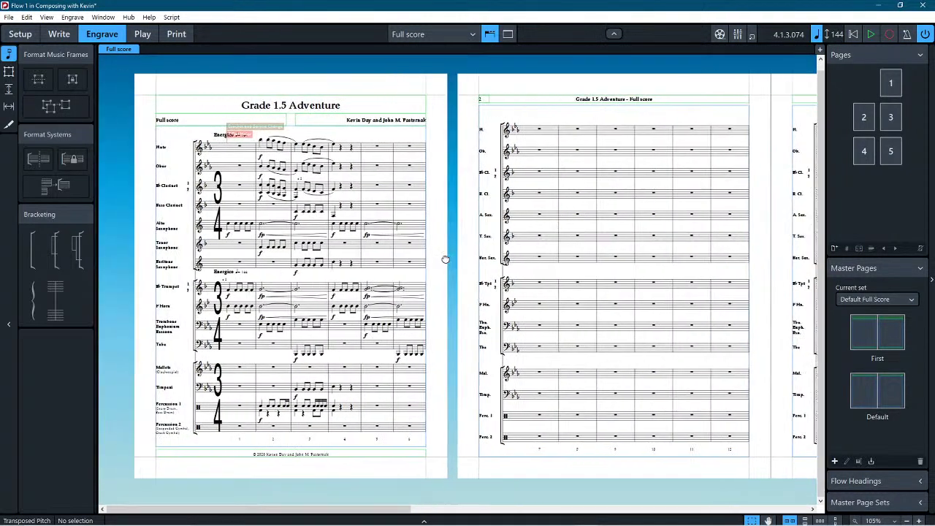
scroll(445, 260, "up", 1)
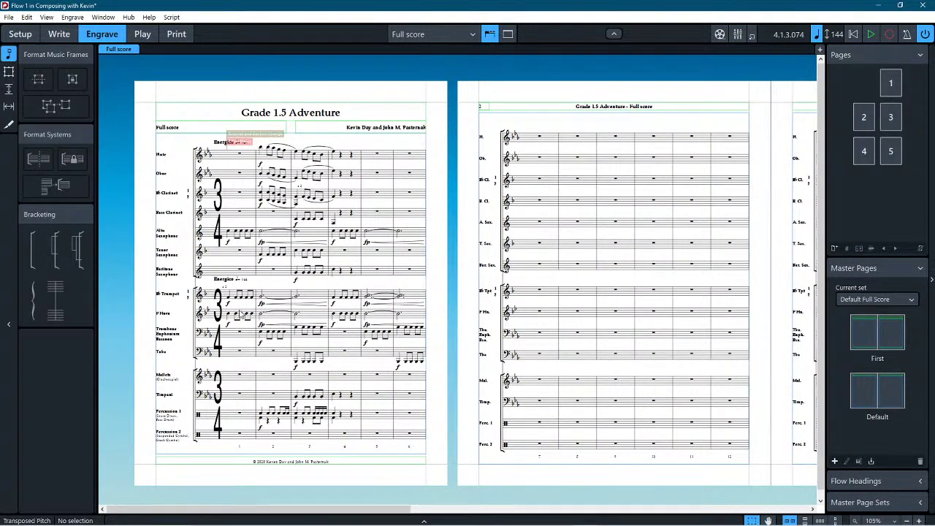
Step: Inspect the First and Default master pages of the Default Full Score set and close the master page editor
double_click(879, 345)
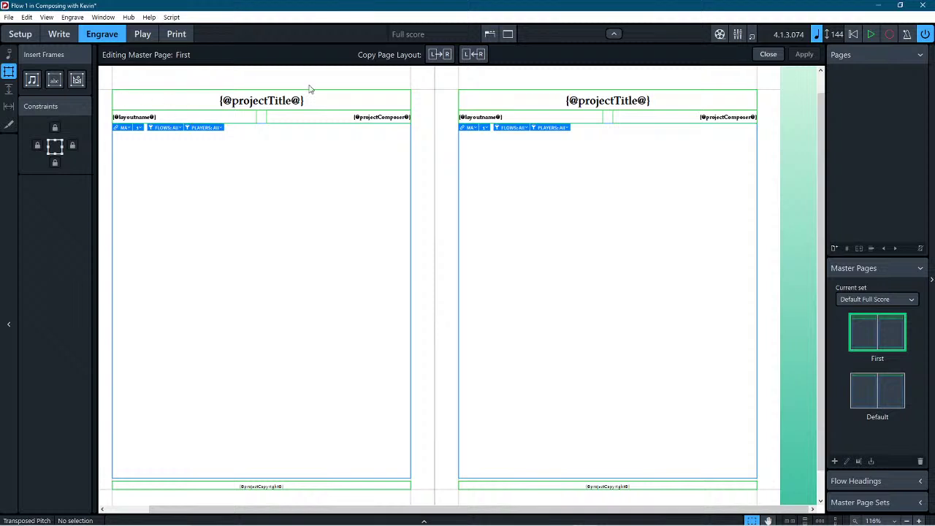
double_click(884, 388)
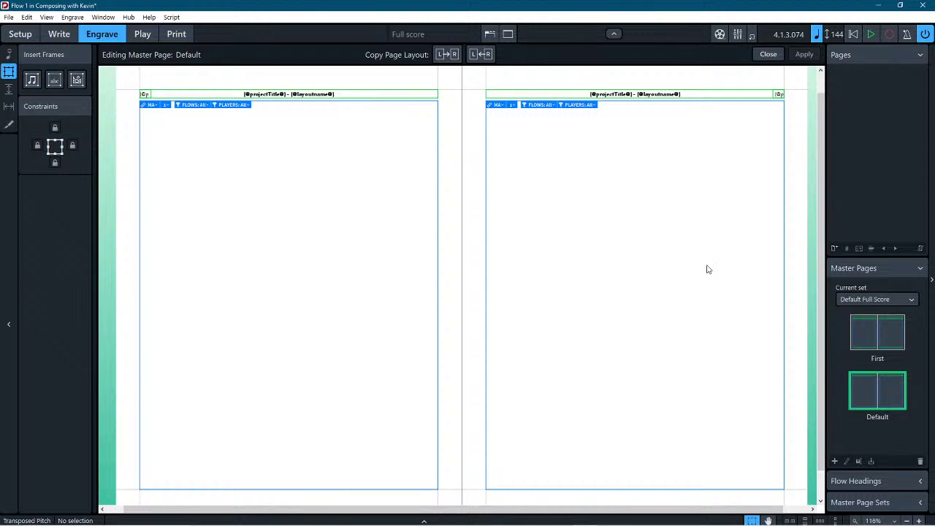
left_click(858, 335)
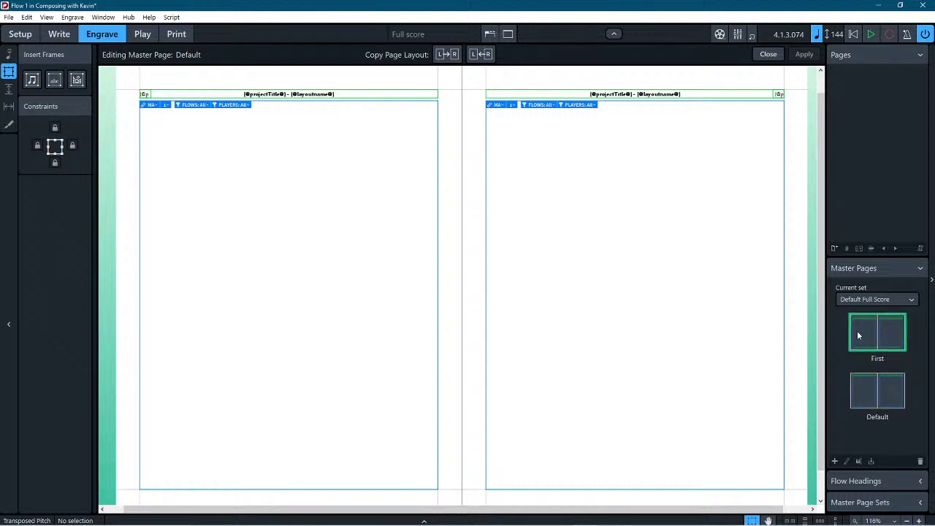
double_click(858, 335)
left_click(767, 55)
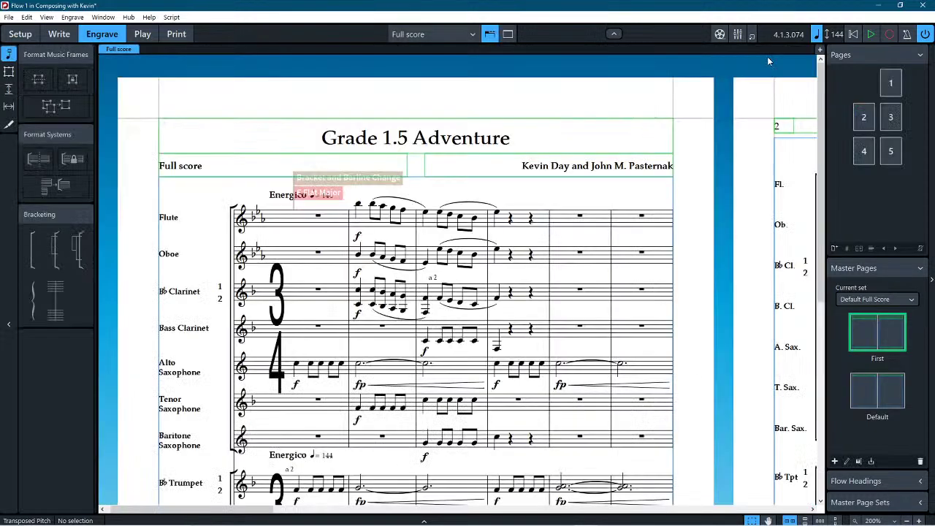
Step: Move the Trombone Euphonium Bassoon staff on page 1 slightly down, to a gap of about 0.2" above the Tuba staff
scroll(661, 108, "down", 5)
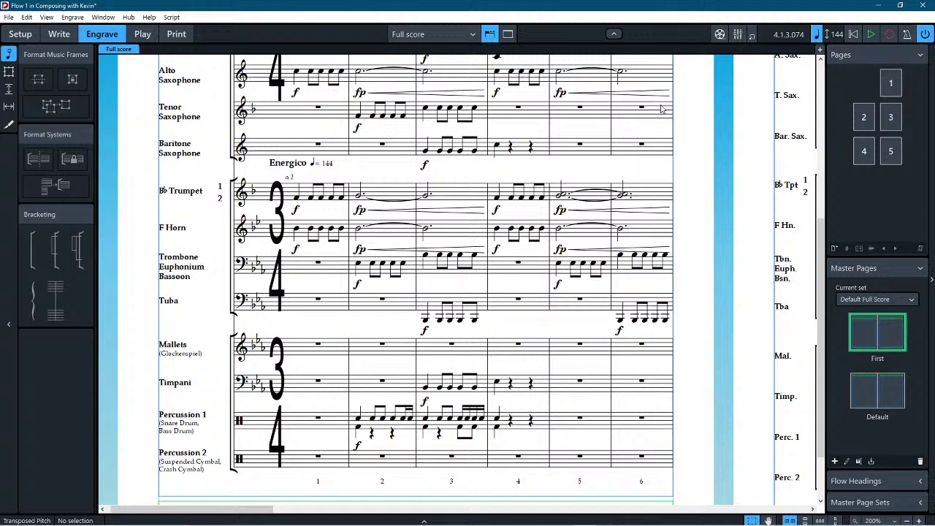
left_click(9, 90)
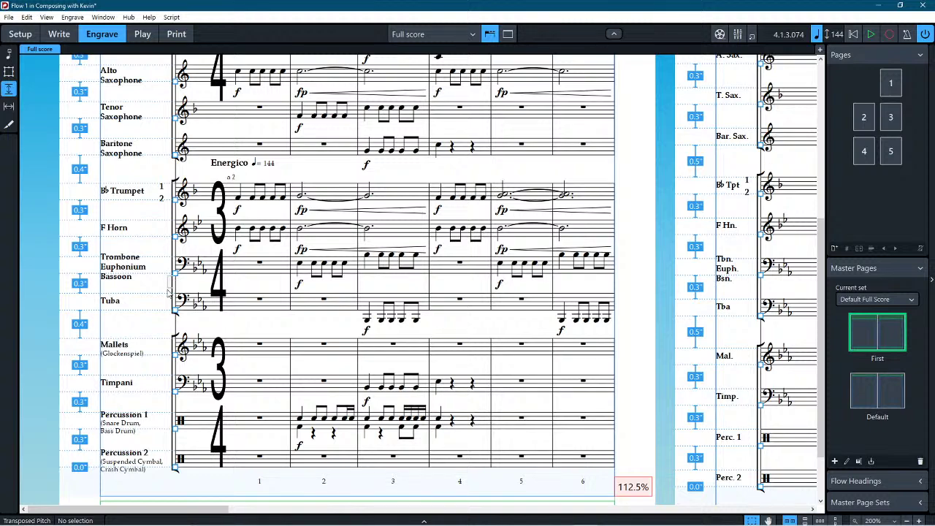
left_click_drag(176, 277, 176, 278)
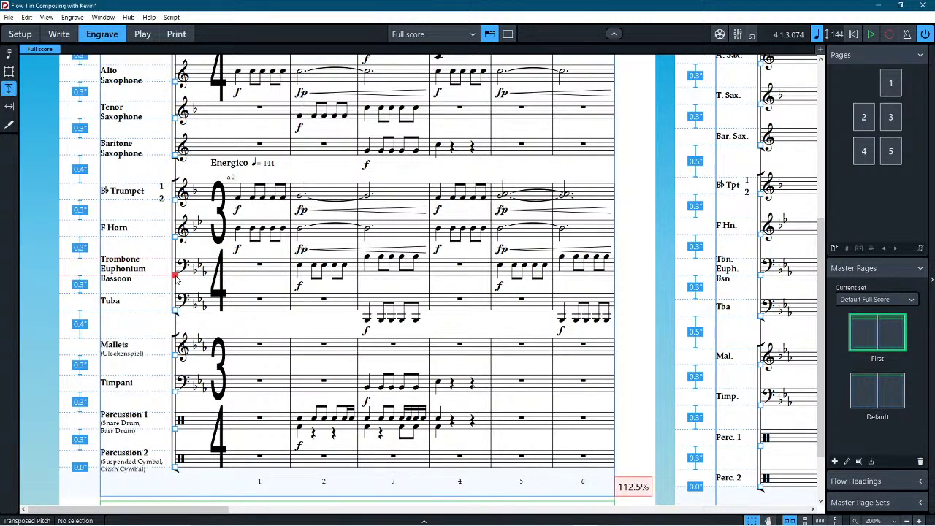
left_click_drag(175, 278, 175, 280)
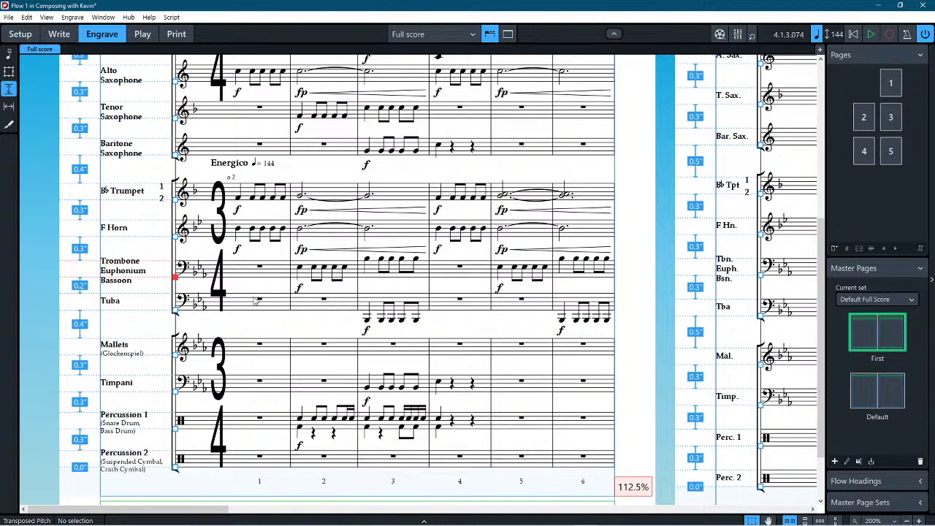
Step: Try moving the Mallets staff up against the Tuba staff on page 1 and undo the move
scroll(257, 227, "up", 6)
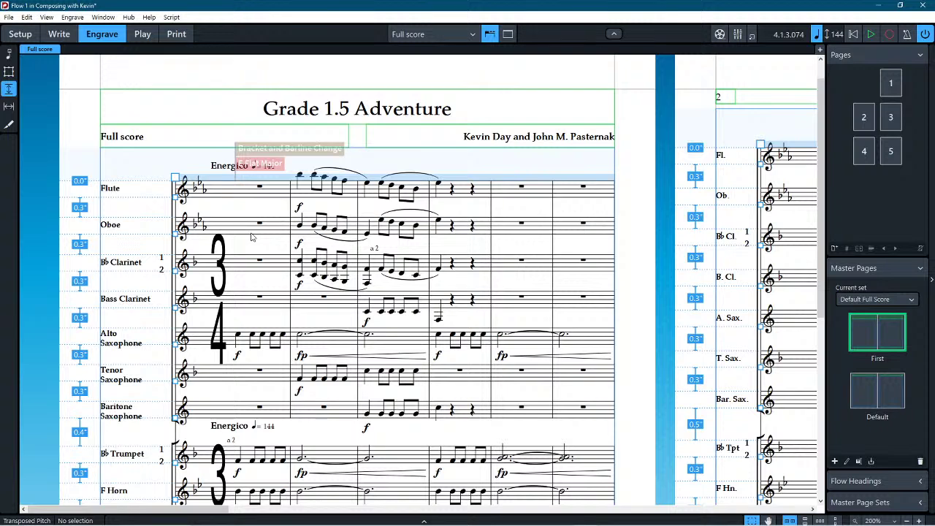
scroll(252, 237, "down", 1)
scroll(252, 237, "down", 5)
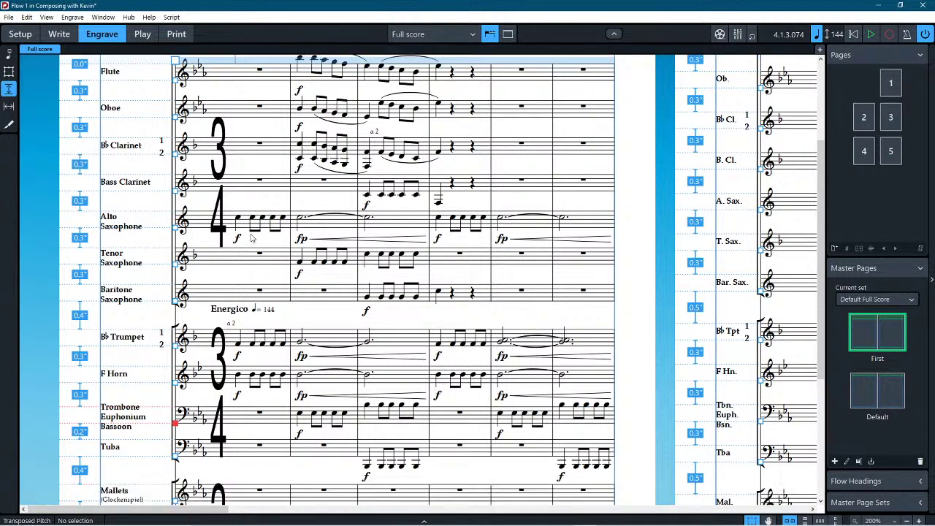
scroll(252, 236, "down", 3)
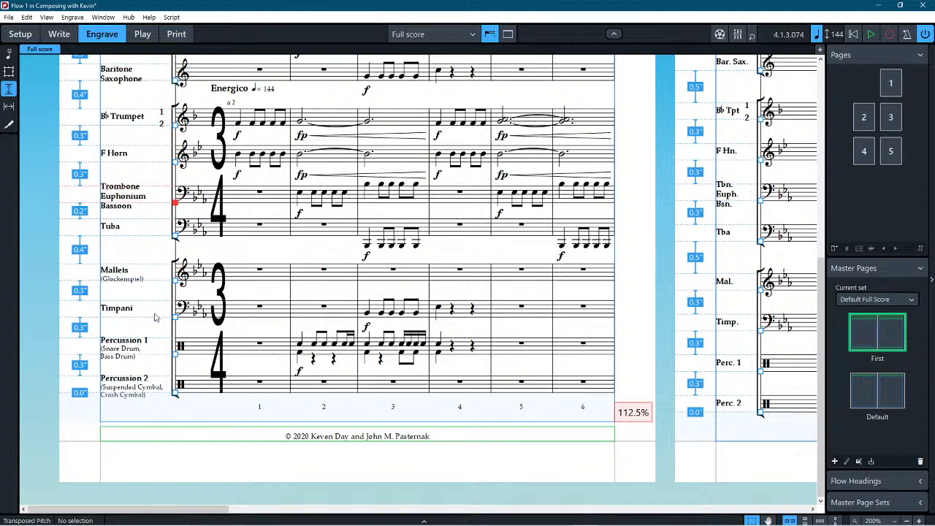
left_click_drag(176, 286, 146, 345)
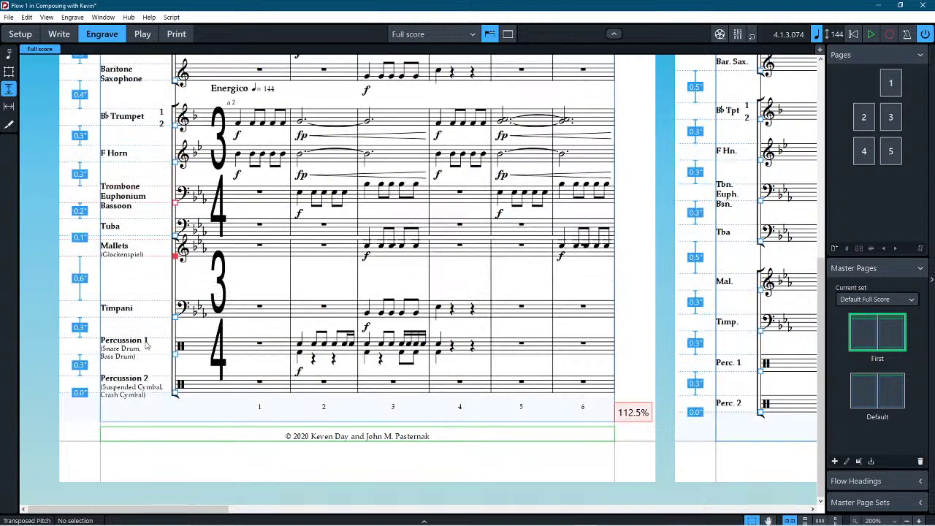
key("ctrl+z")
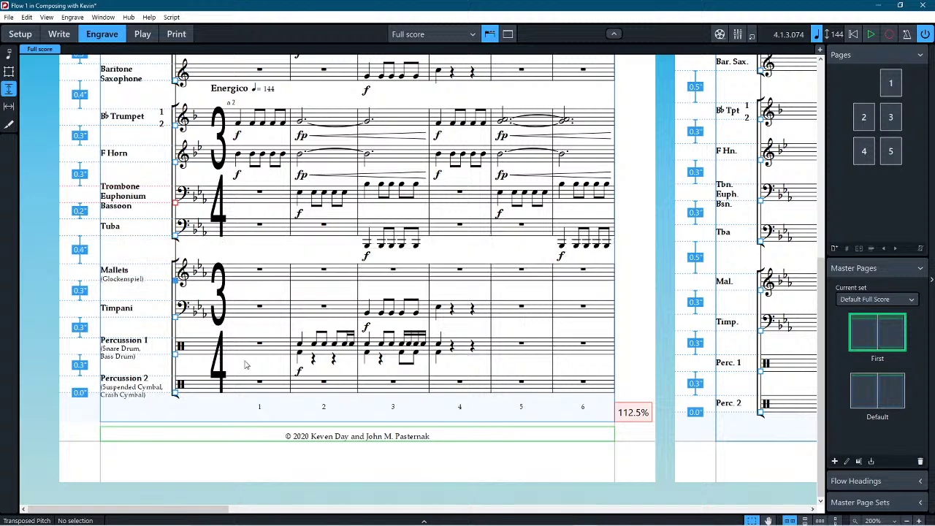
scroll(401, 254, "up", 4)
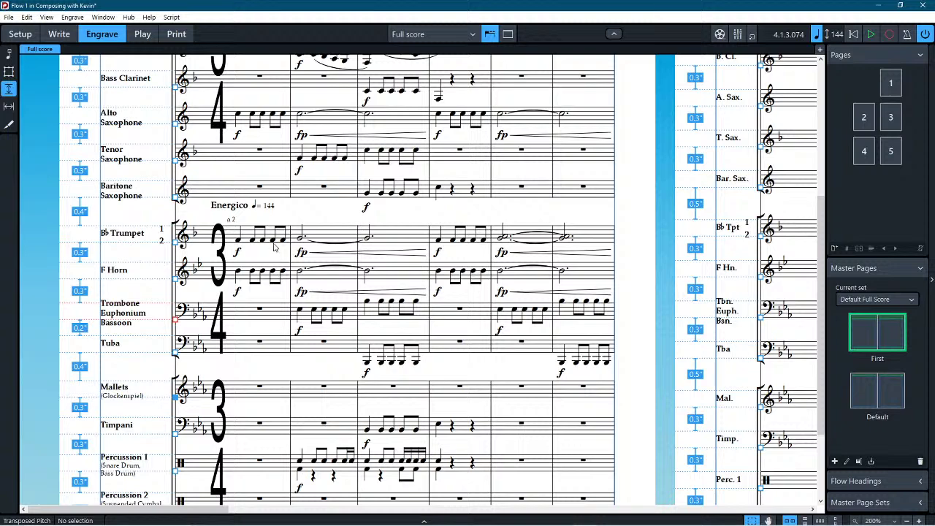
scroll(274, 249, "up", 7)
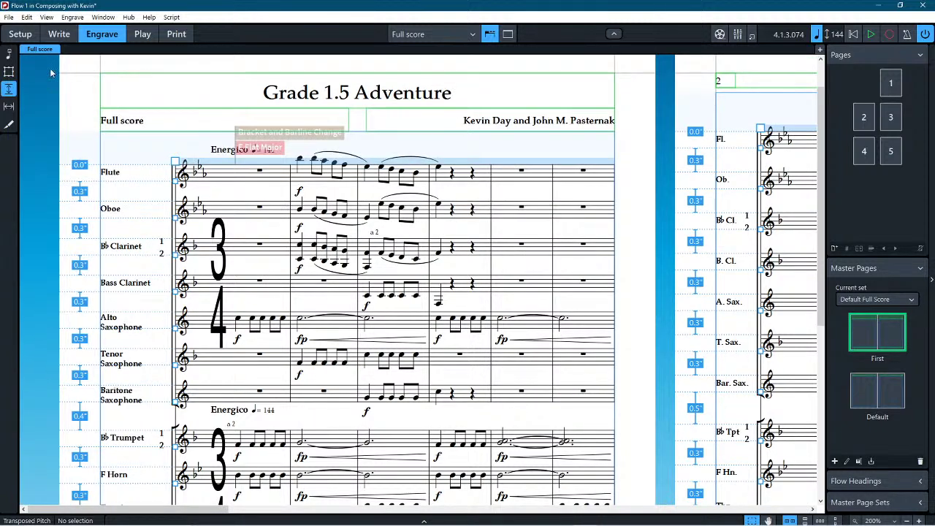
Step: Set the full score's rastral size to Size 6 (0.22") in the layout options and apply it
left_click(59, 33)
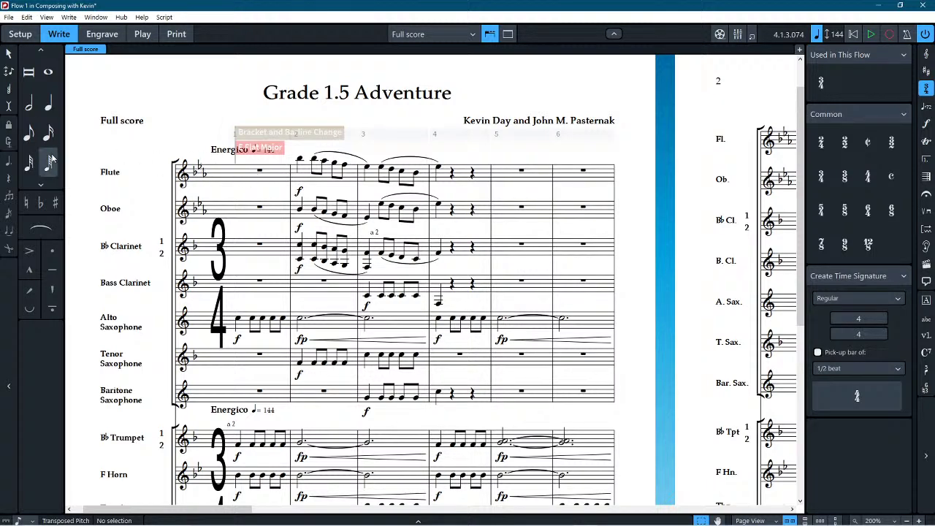
key("ctrl+1")
left_click(67, 20)
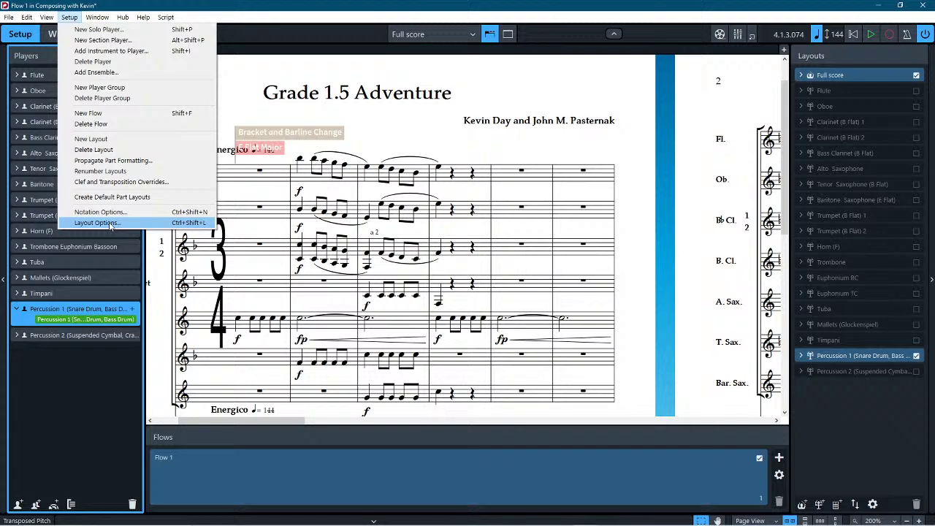
left_click(85, 222)
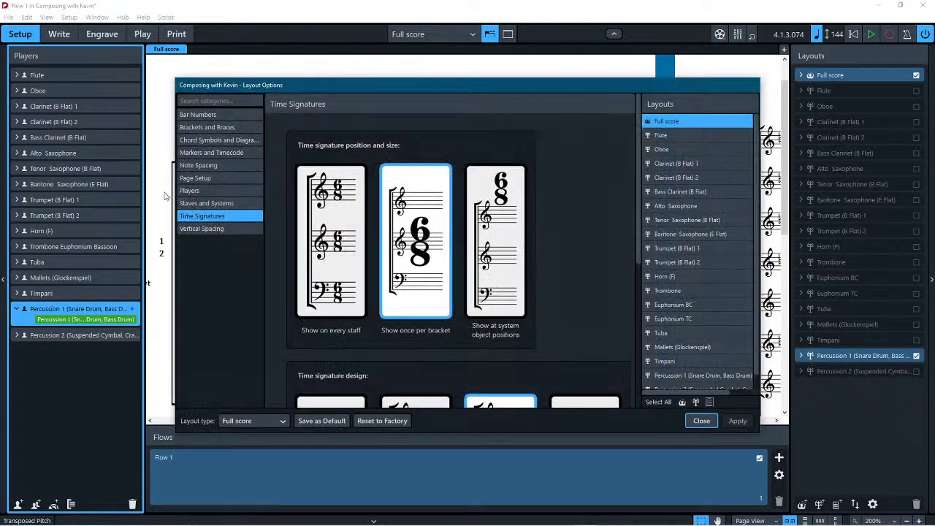
left_click(198, 181)
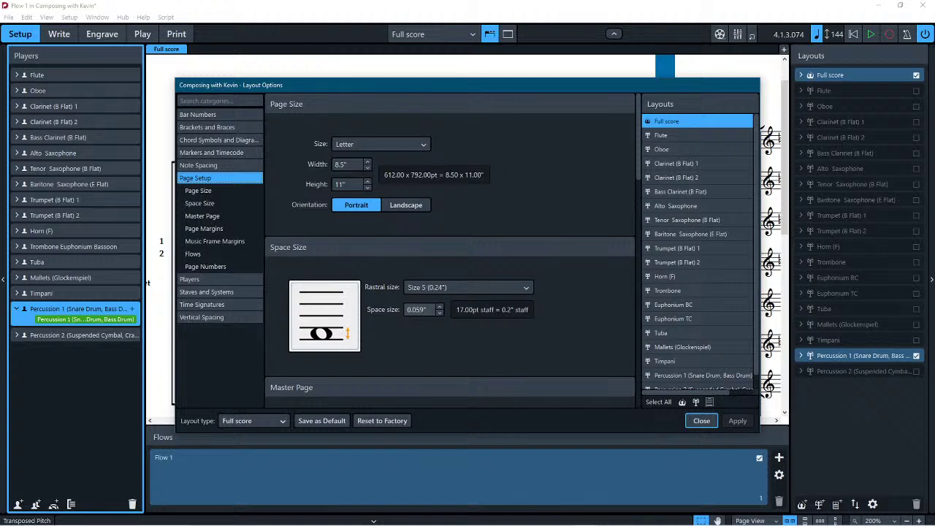
left_click(468, 291)
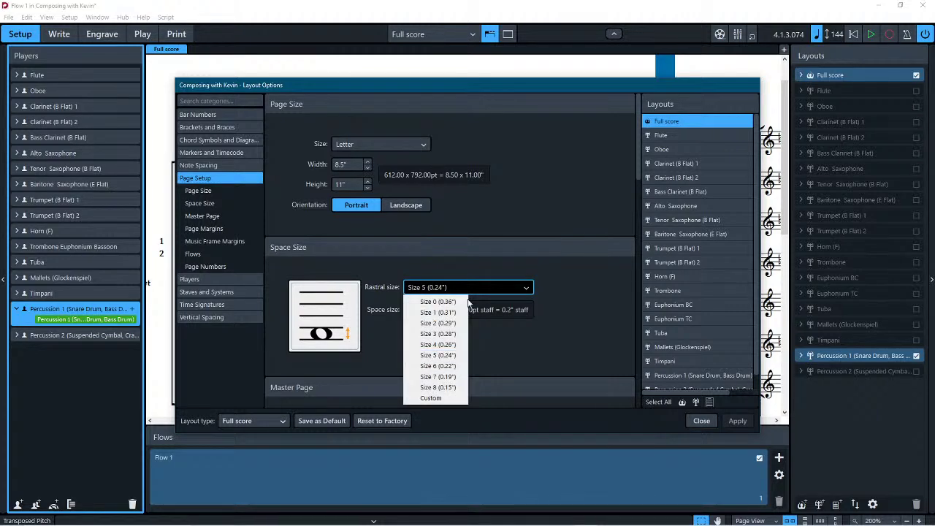
left_click(443, 367)
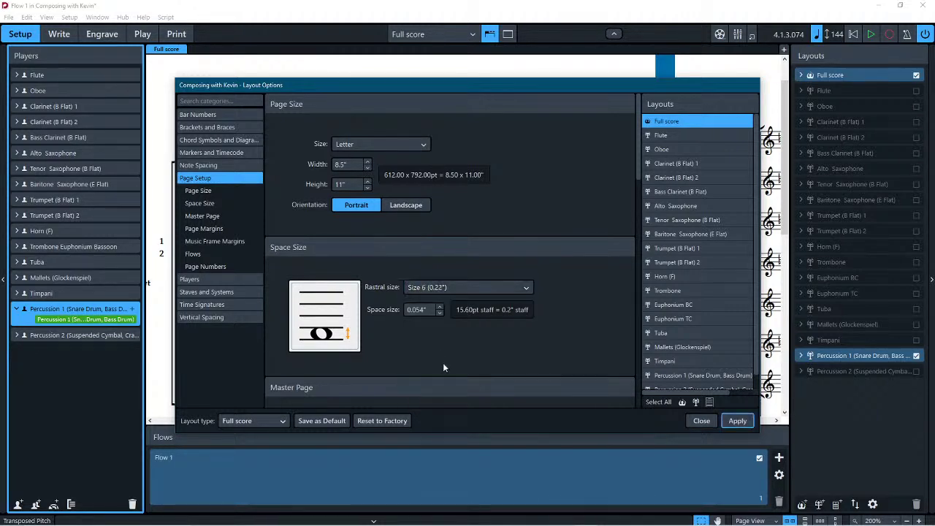
left_click(736, 421)
left_click(700, 420)
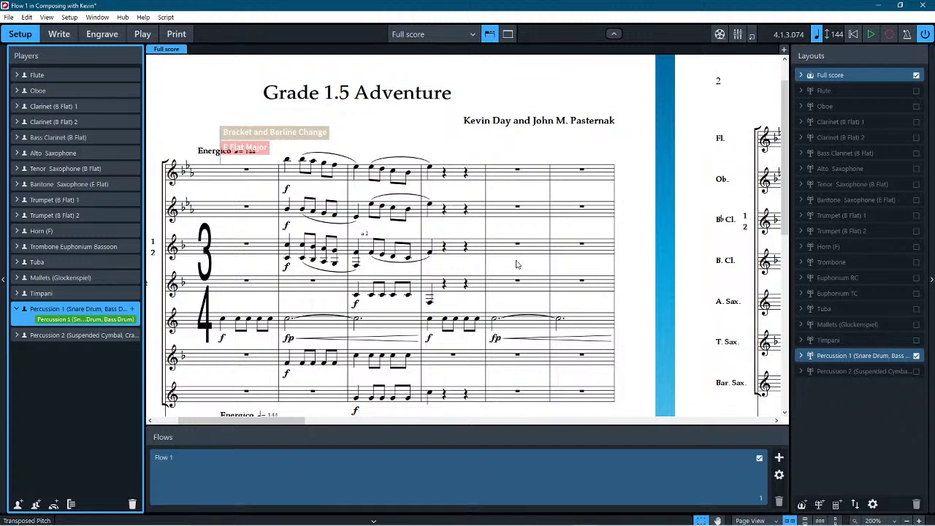
Step: Return to Write mode and play back the repeated fanfare in bars 4 to 6
scroll(518, 265, "down", 5)
left_click(59, 34)
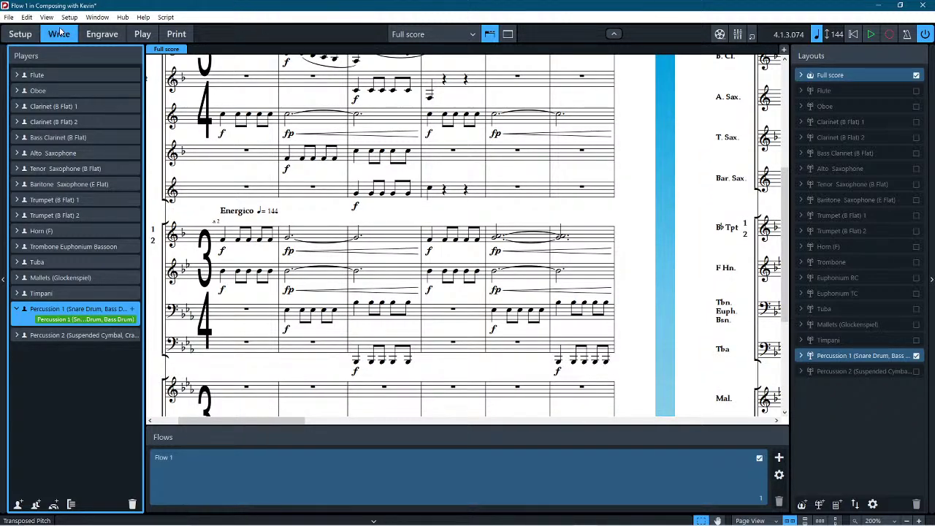
scroll(455, 217, "up", 5)
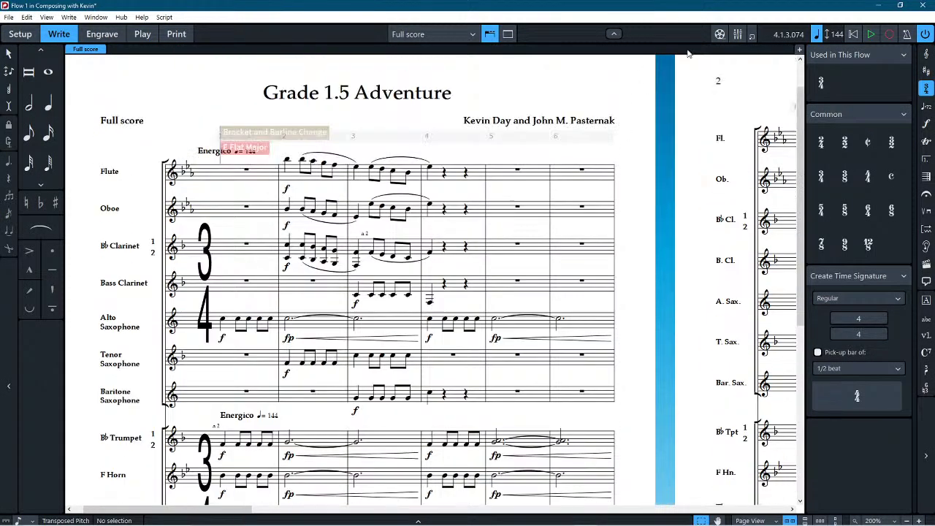
scroll(564, 298, "down", 3)
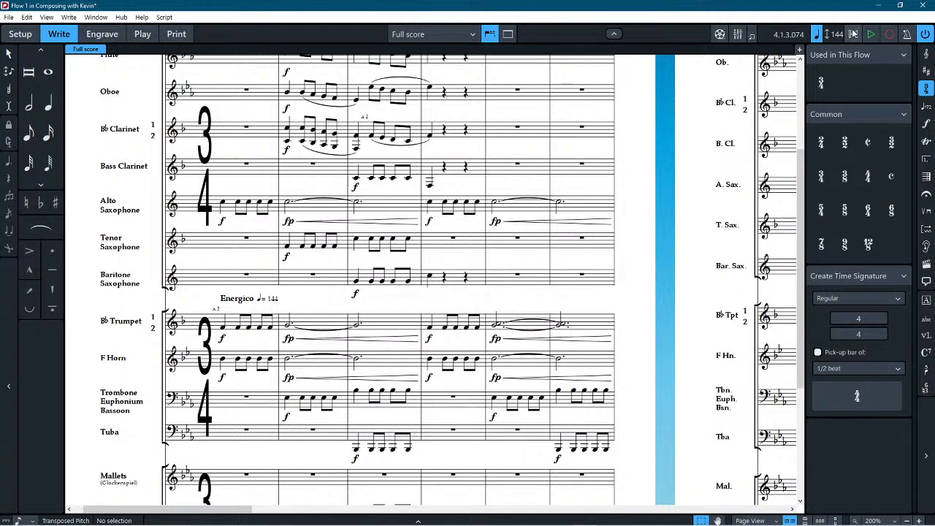
key("space")
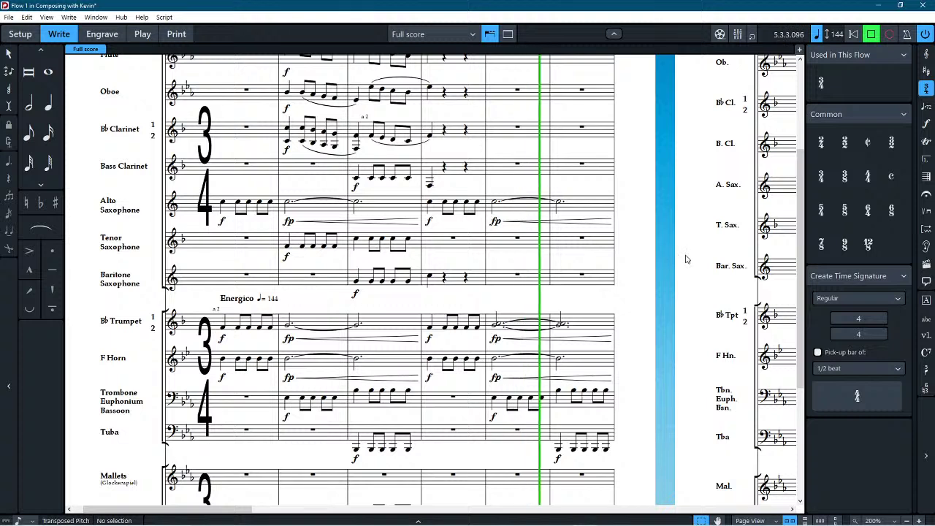
key("space")
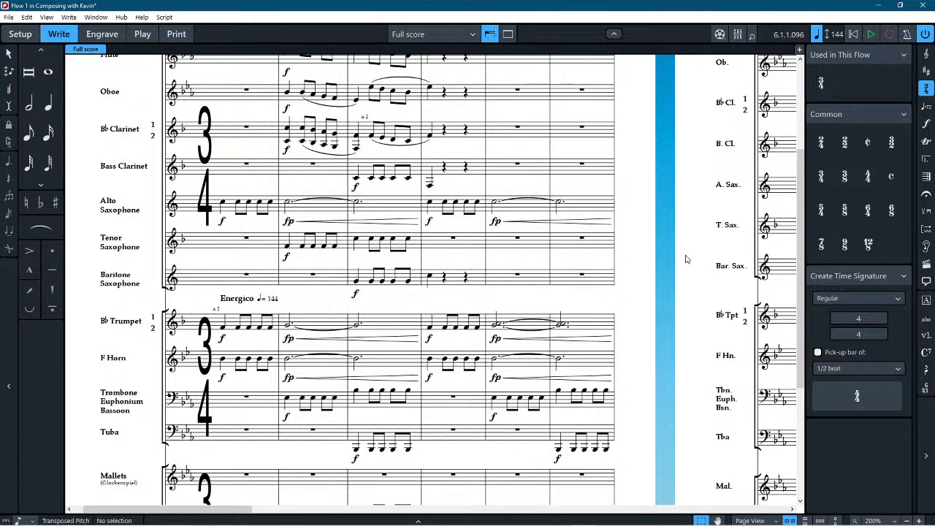
Step: Switch the full score to Galley View and bring bars 2 to 6 of the brass staves into view
left_click(753, 520)
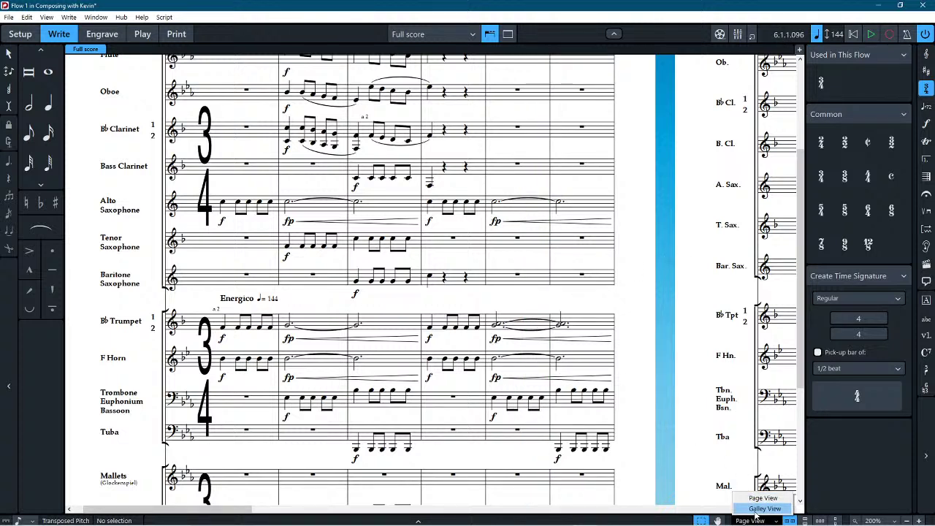
left_click(759, 509)
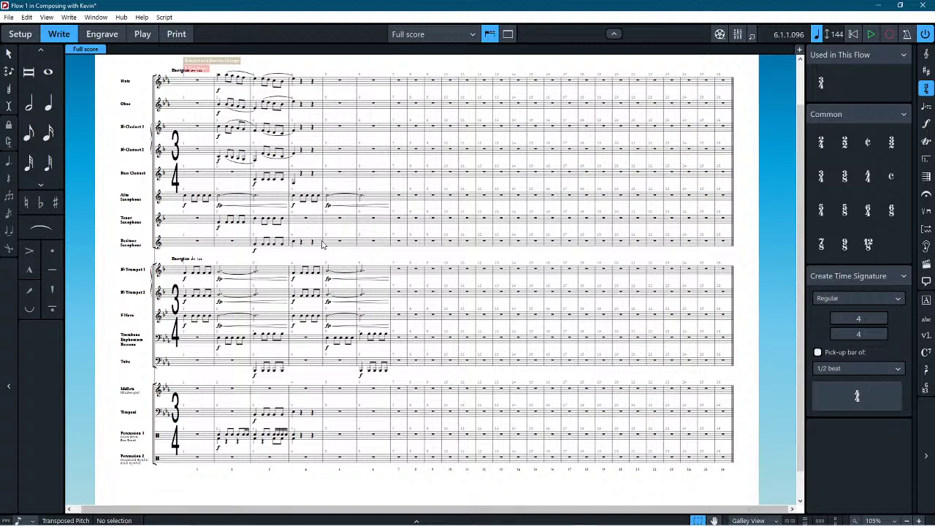
scroll(323, 245, "up", 5, "ctrl")
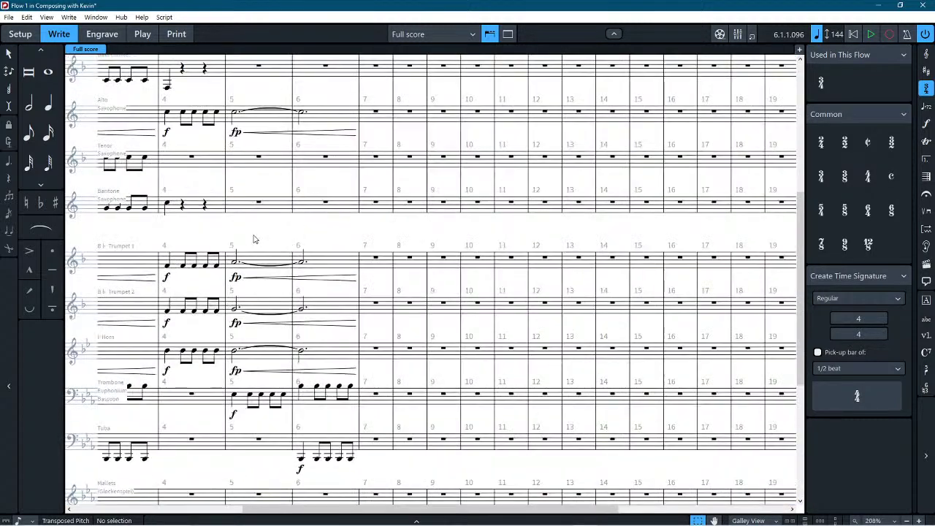
scroll(301, 233, "left", 4)
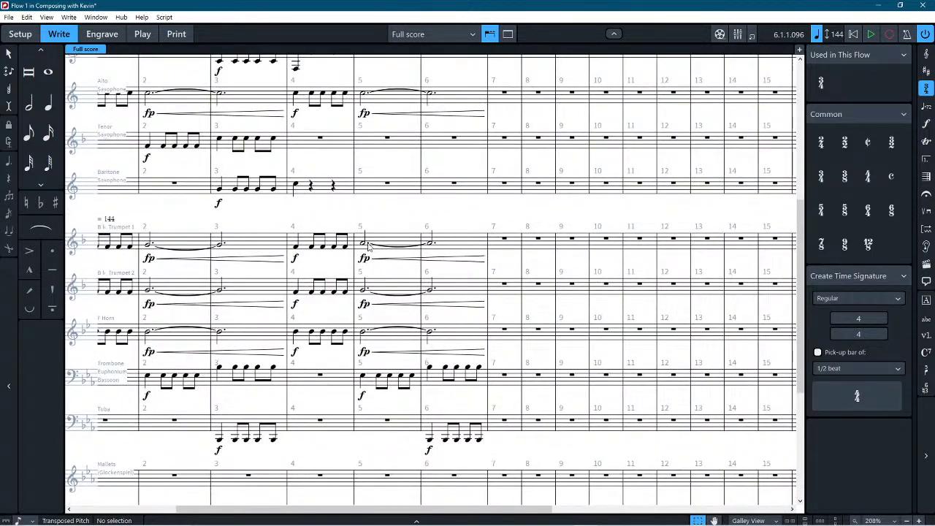
Step: Lower the tied notes in bars 5 and 6 by one step in both trumpets and by two steps to C4 in the F Horn
left_click(362, 246)
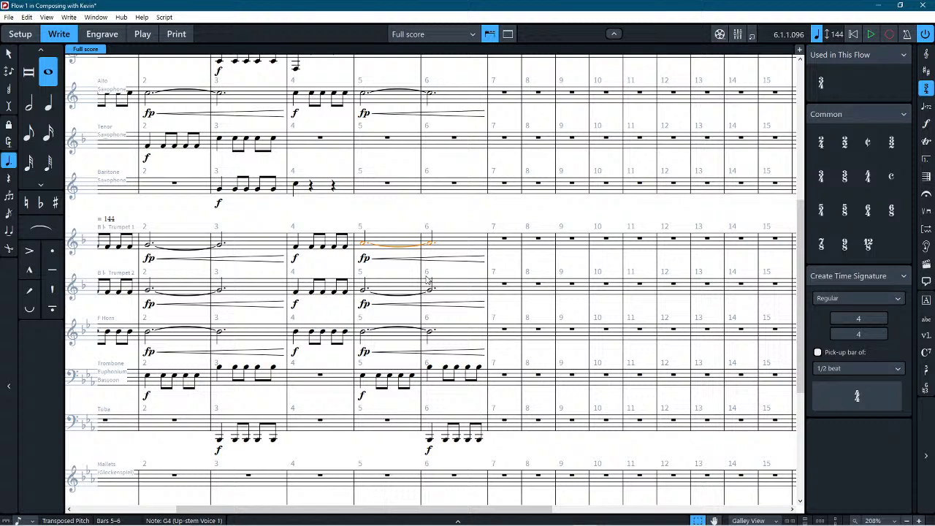
key("alt+Down")
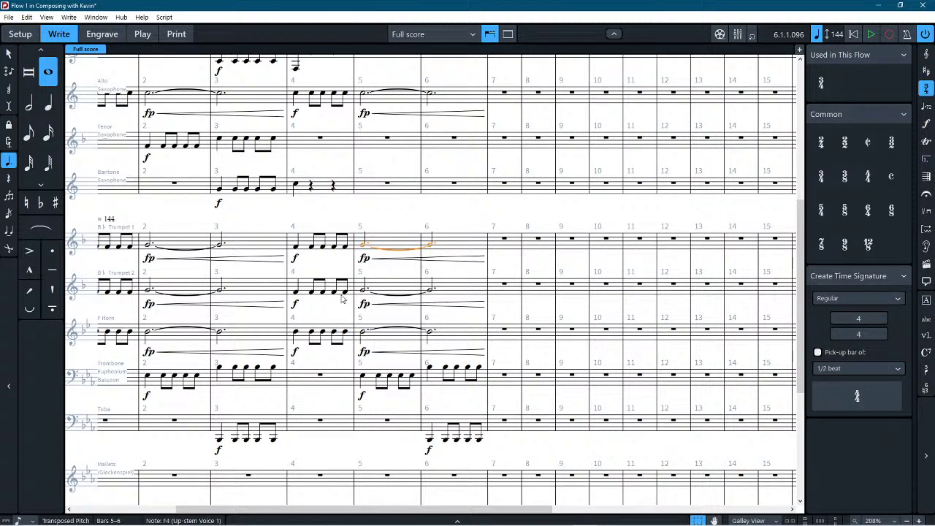
left_click(362, 292)
key("alt+Down")
left_click(363, 334)
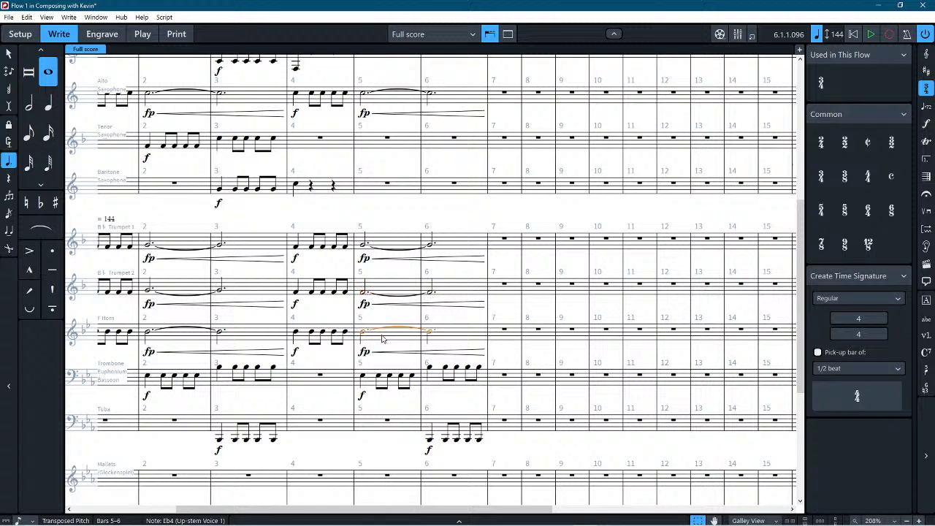
key("alt+Down")
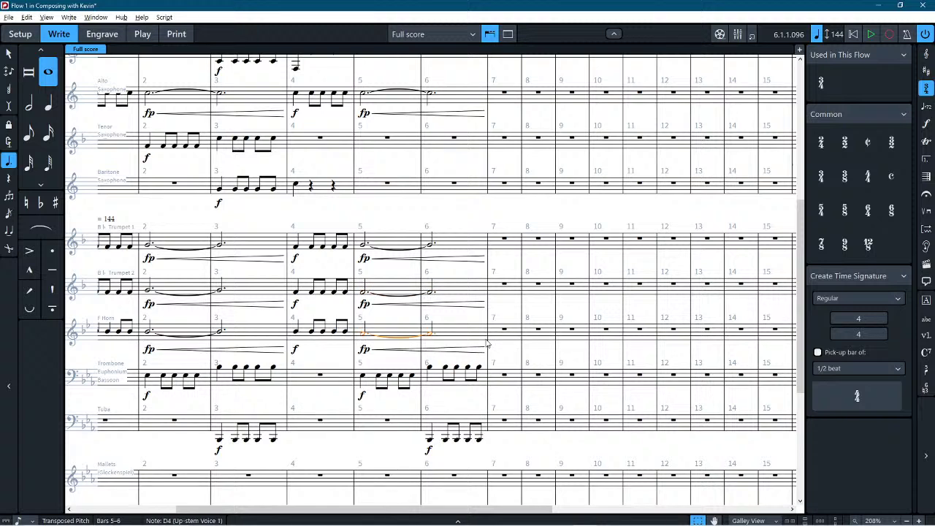
key("alt+Down")
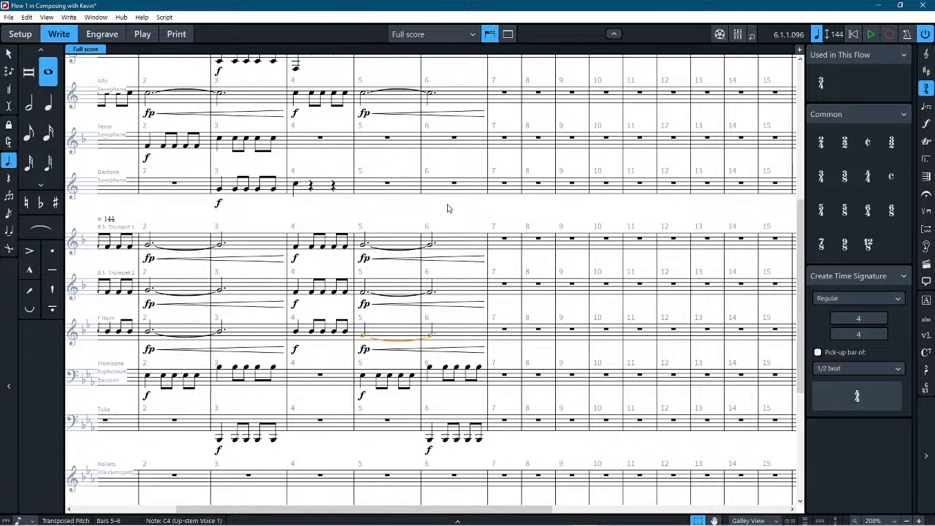
key("Escape")
Step: Copy the F Horn's tied notes in bars 5 and 6 onto the Alto Saxophone staff and play back the passage
left_click(394, 335)
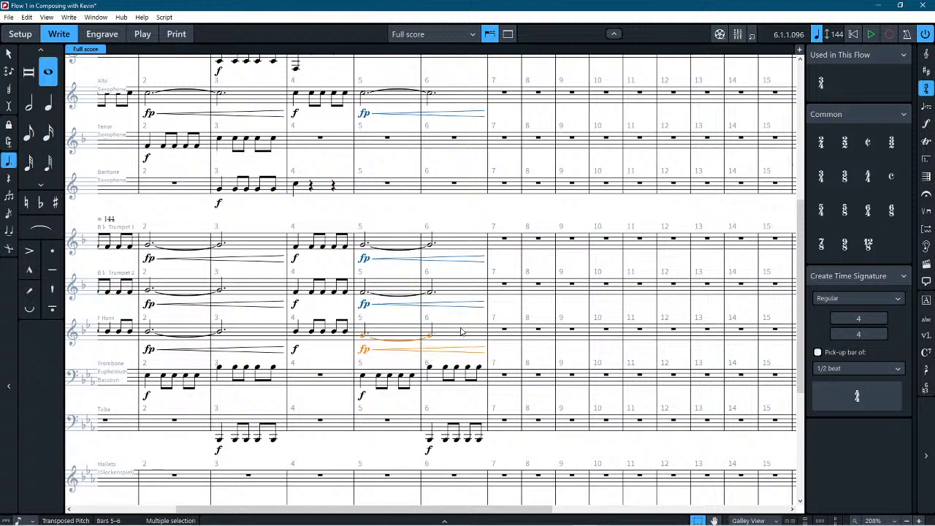
key("Escape")
left_click(393, 338)
left_click(375, 100, "ctrl")
key("Escape")
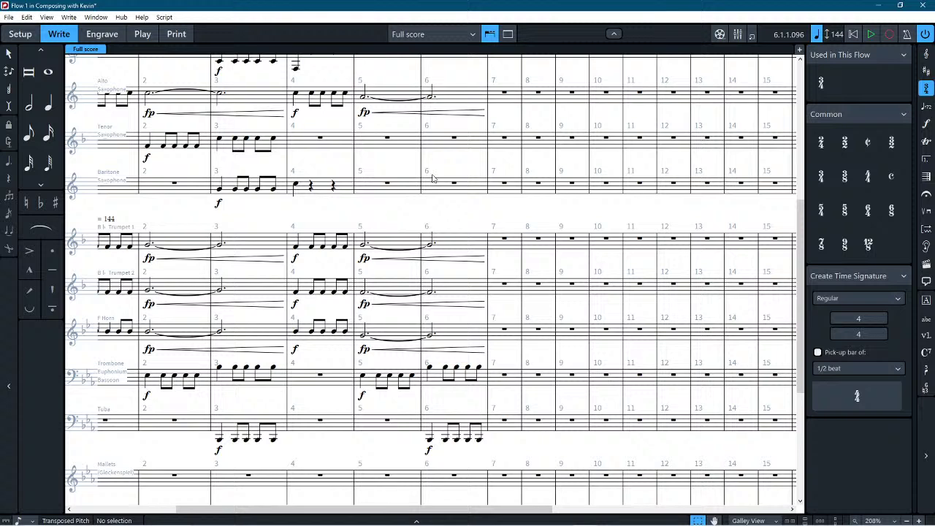
key("space")
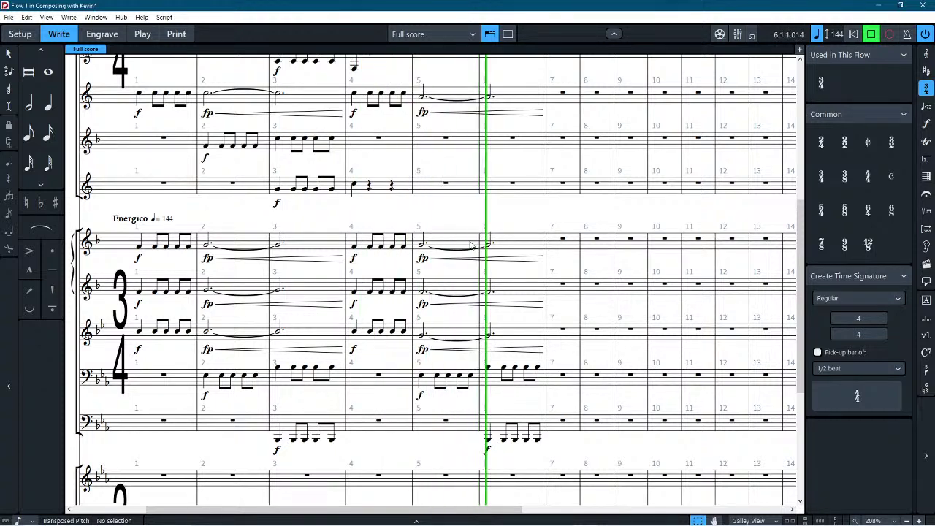
Step: Copy the Flute, Oboe and both B♭ Clarinet phrases from bars 2 to 4 to bar 5 and raise the copies by two steps
key("space")
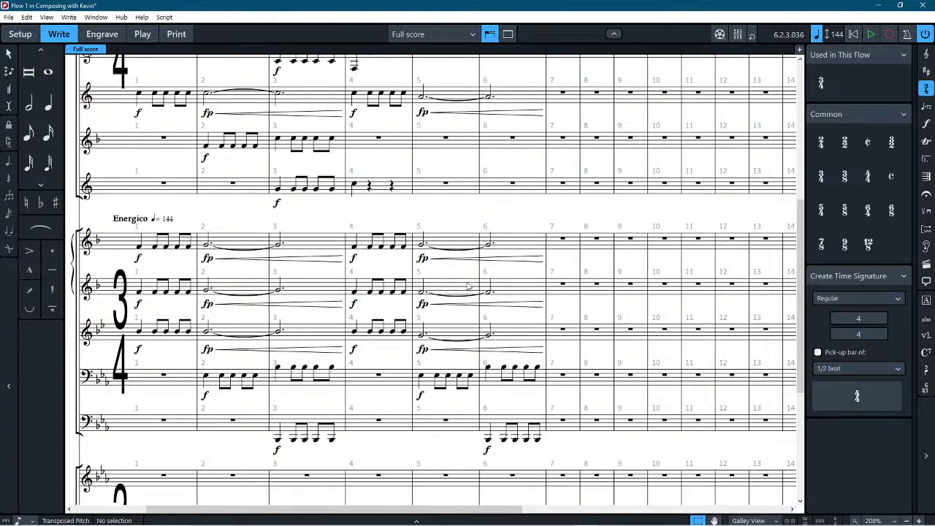
scroll(467, 287, "up", 10)
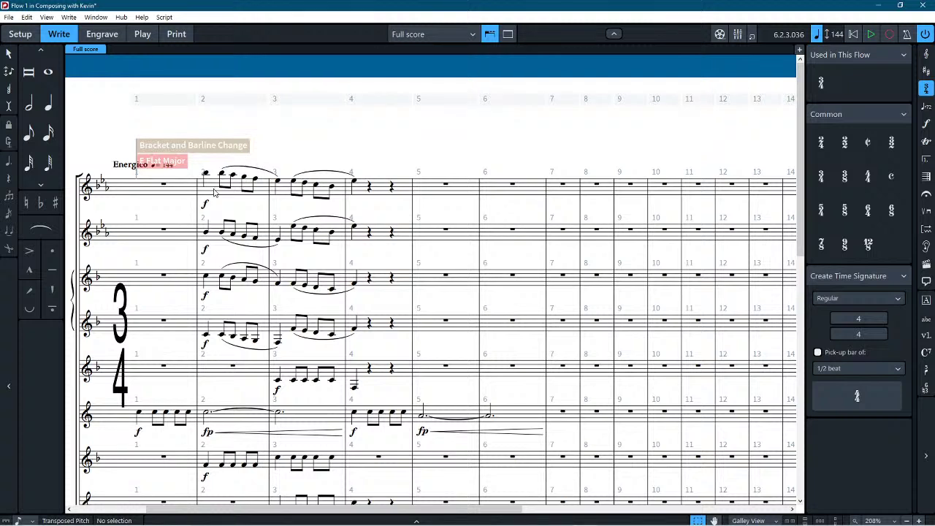
left_click(216, 188)
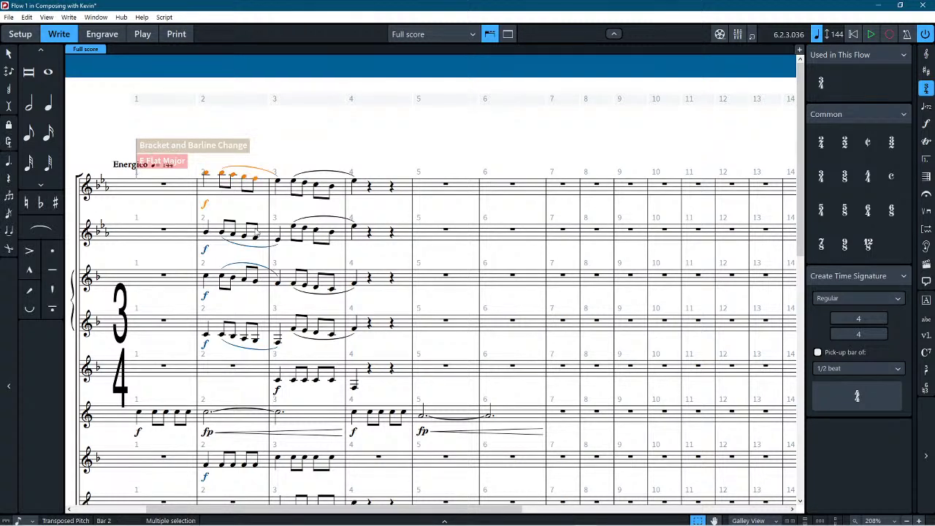
left_click(381, 329, "shift")
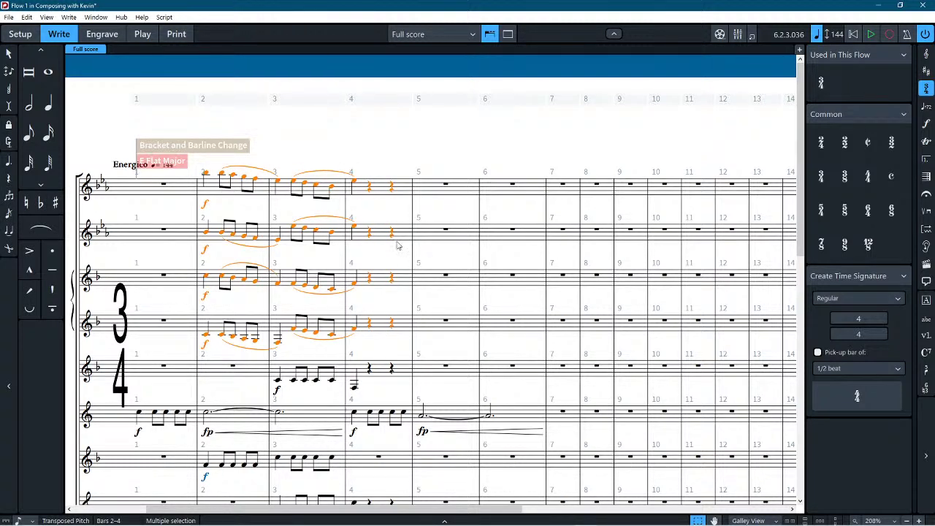
left_click(429, 192)
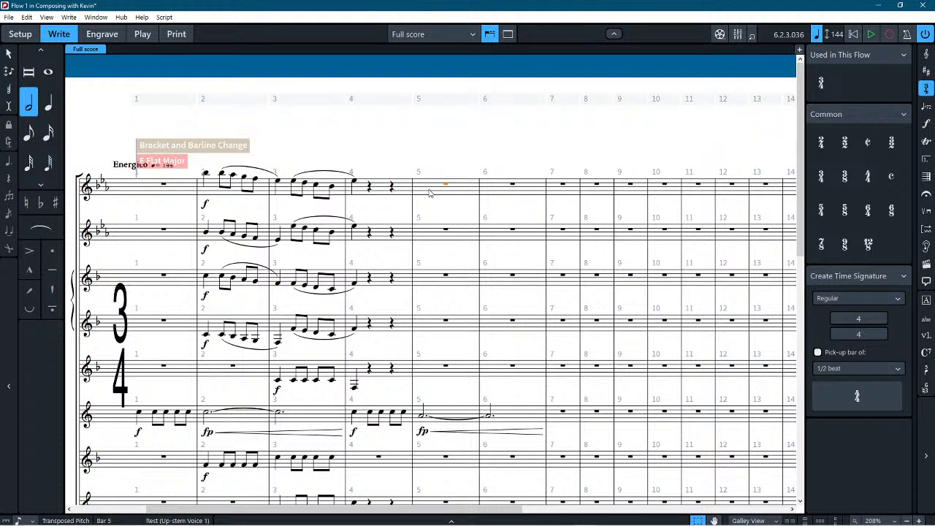
key("ctrl+v")
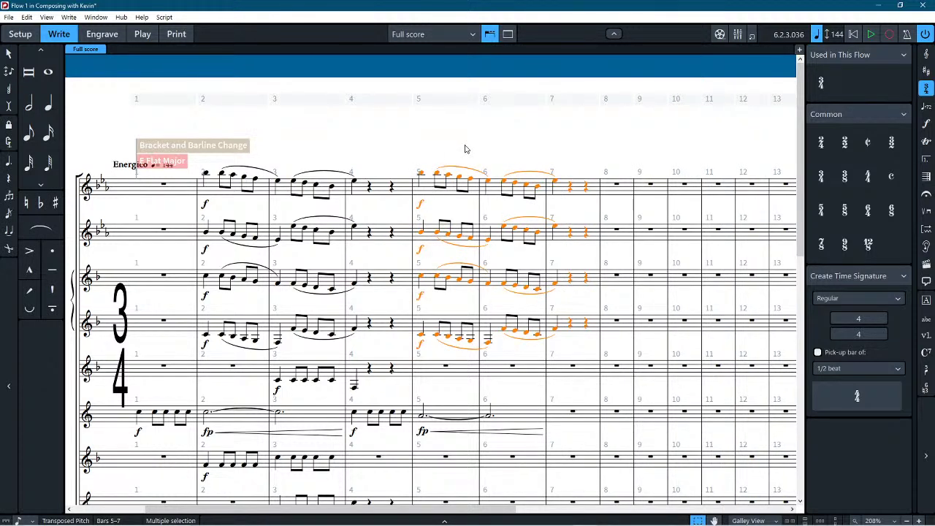
key("alt+Up")
key("alt+Up")
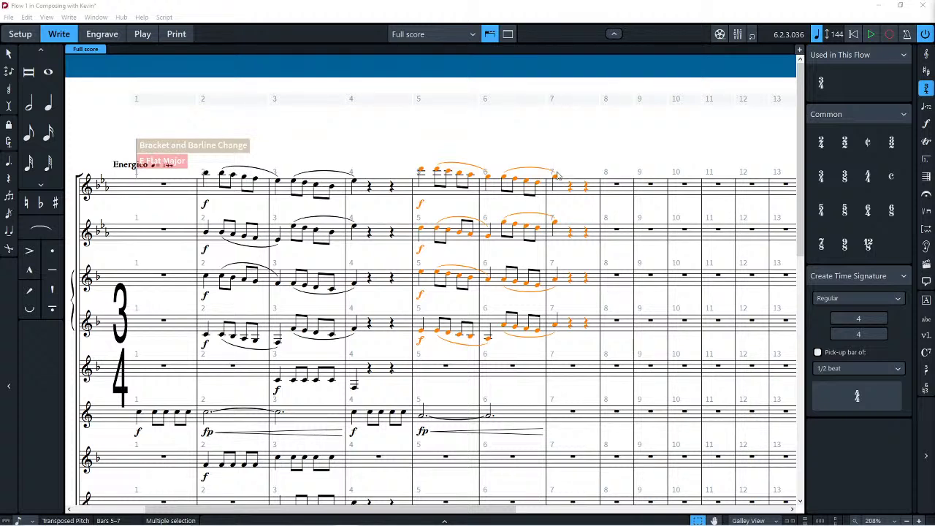
left_click(530, 128)
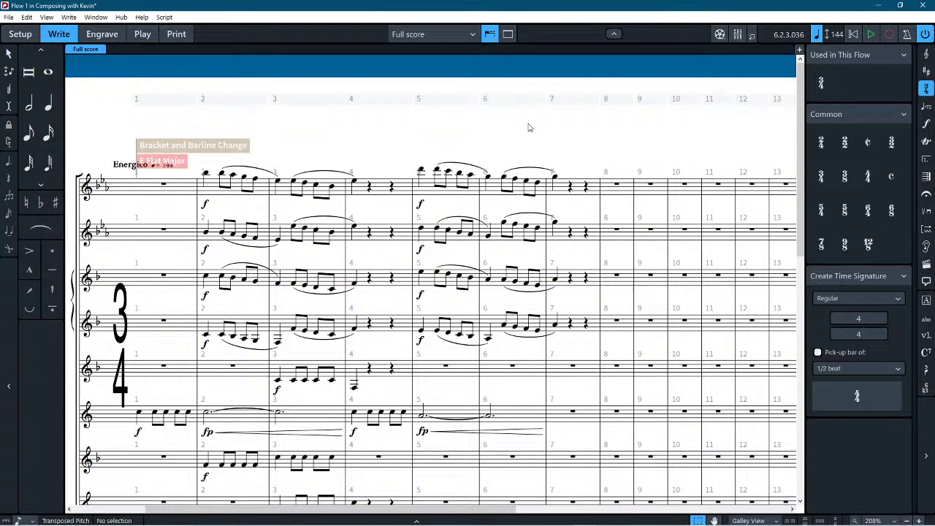
Step: Delete the f dynamics at bar 5 in the Flute, Oboe and both B♭ Clarinets and play back the passage
scroll(530, 128, "down", 6)
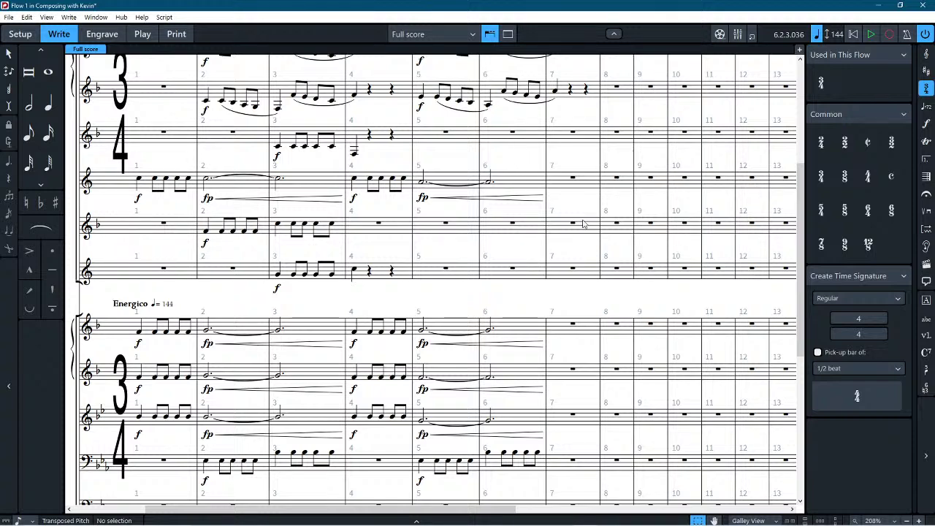
scroll(583, 225, "up", 6)
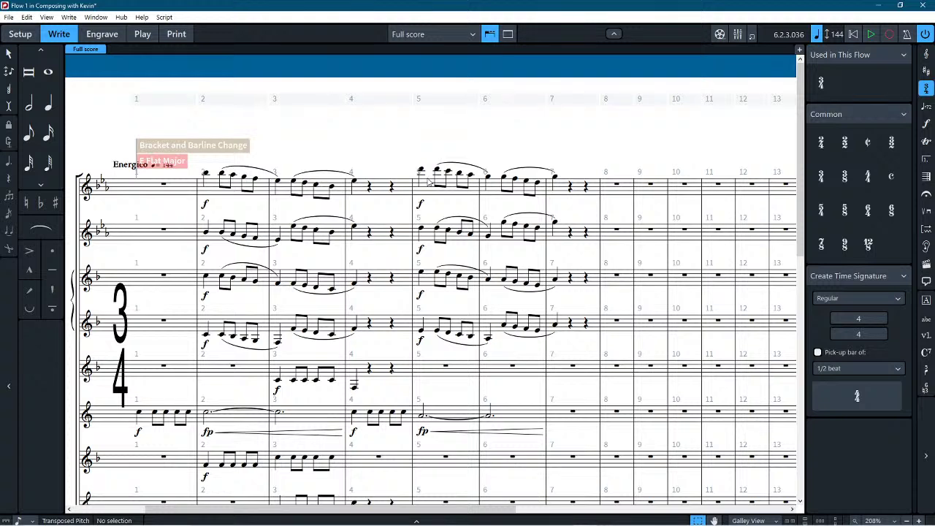
left_click(421, 205)
key("Delete")
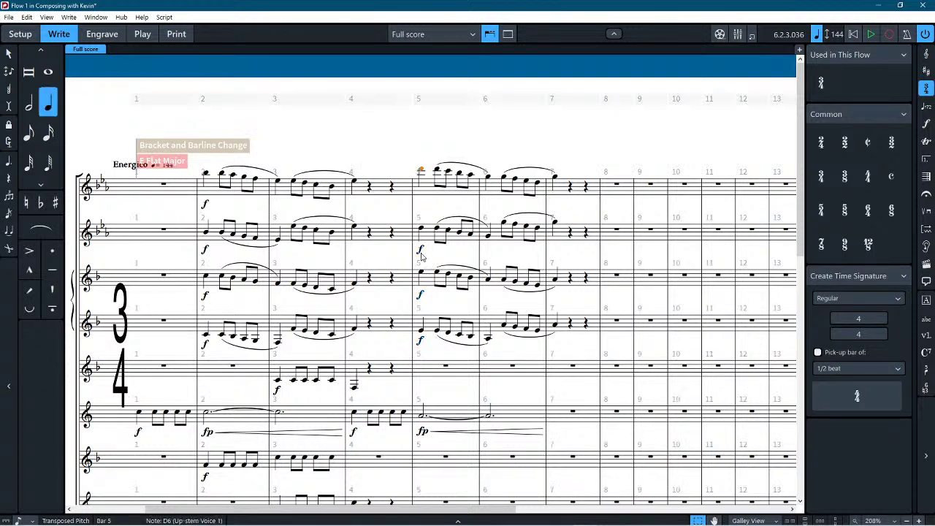
left_click(421, 250)
key("Delete")
left_click(421, 296)
key("Delete")
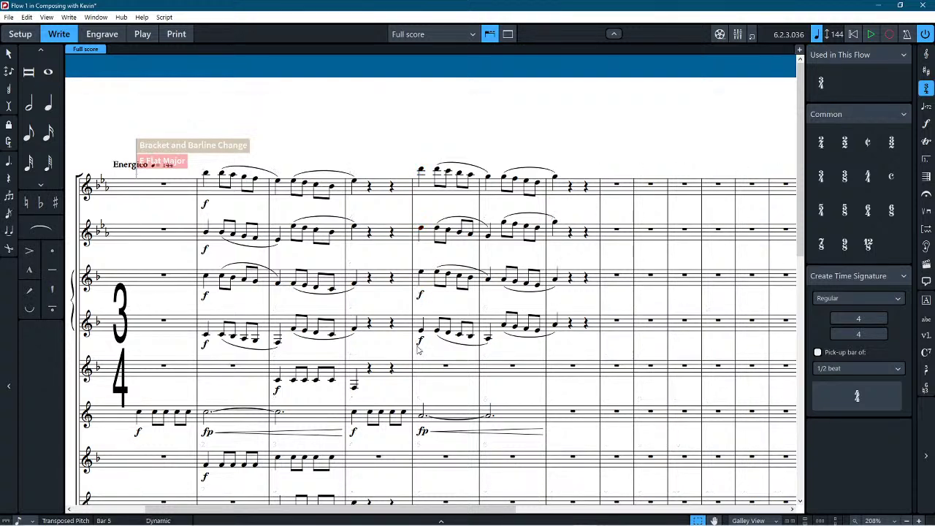
left_click(419, 343)
key("Delete")
key("space")
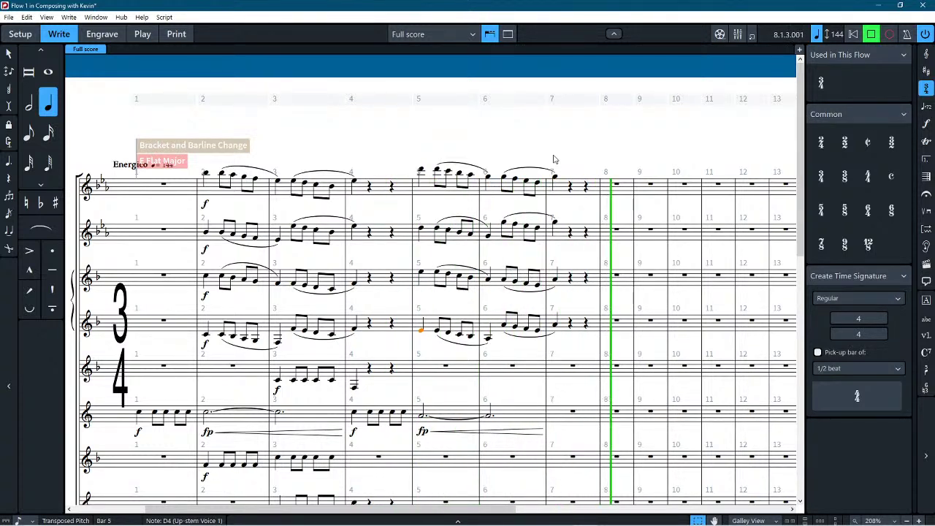
key("space")
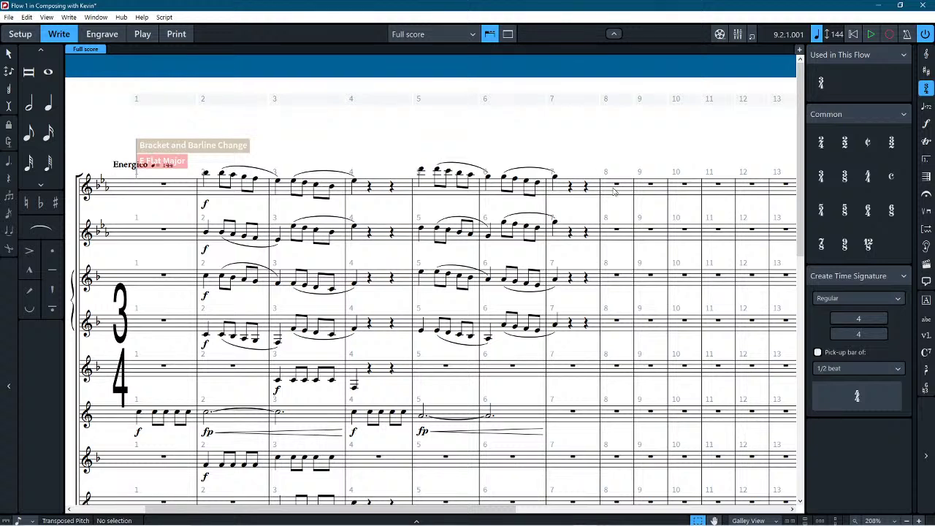
Step: Lower the bar 7 notes of the Flute, Oboe and both B♭ Clarinets to match their first notes in bar 4
left_click_drag(605, 155, 579, 188)
left_click(584, 323, "shift")
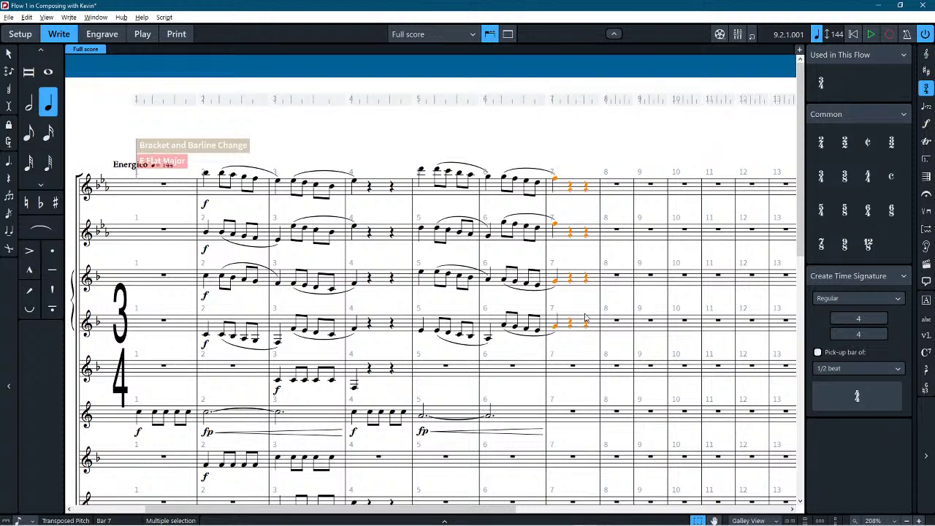
key("alt+Down")
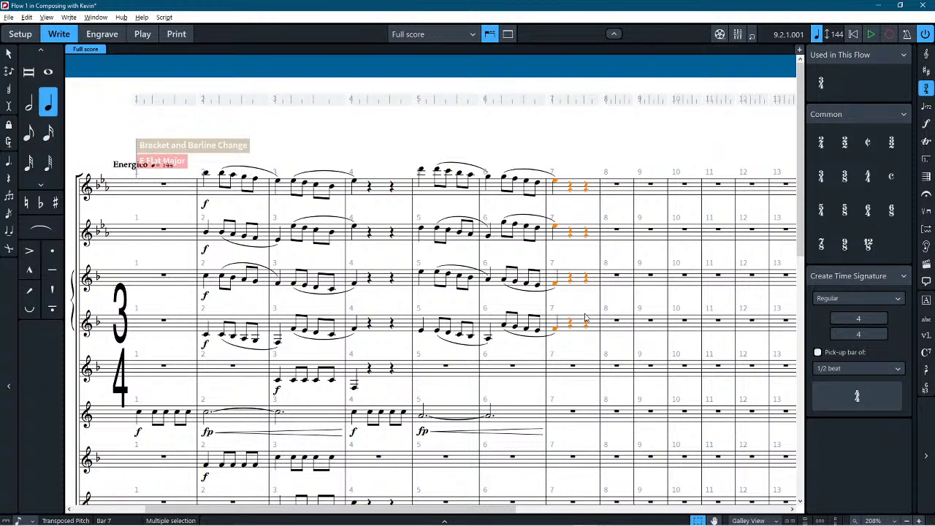
left_click(628, 157)
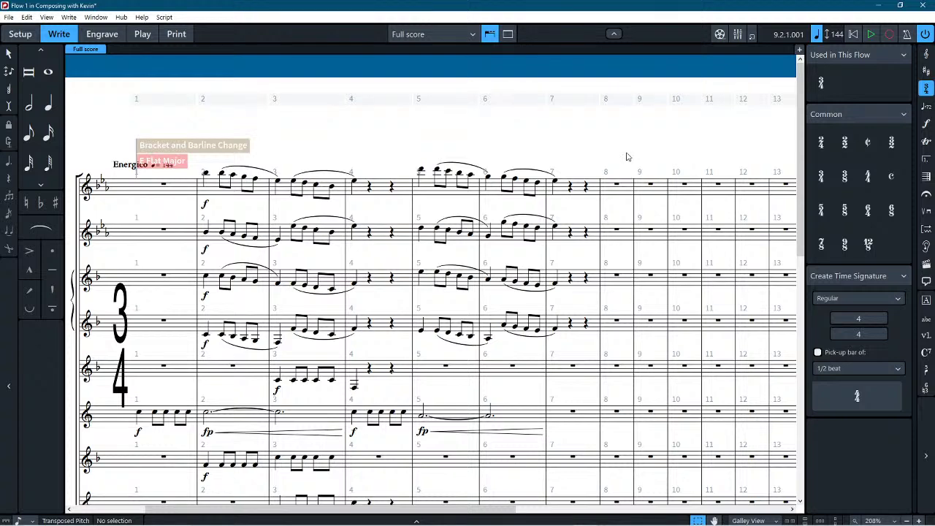
Step: Copy the Flute melody of bars 2 to 7 onto the Mallets staff at bar 2 and raise the copy by an octave
scroll(626, 157, "down", 5)
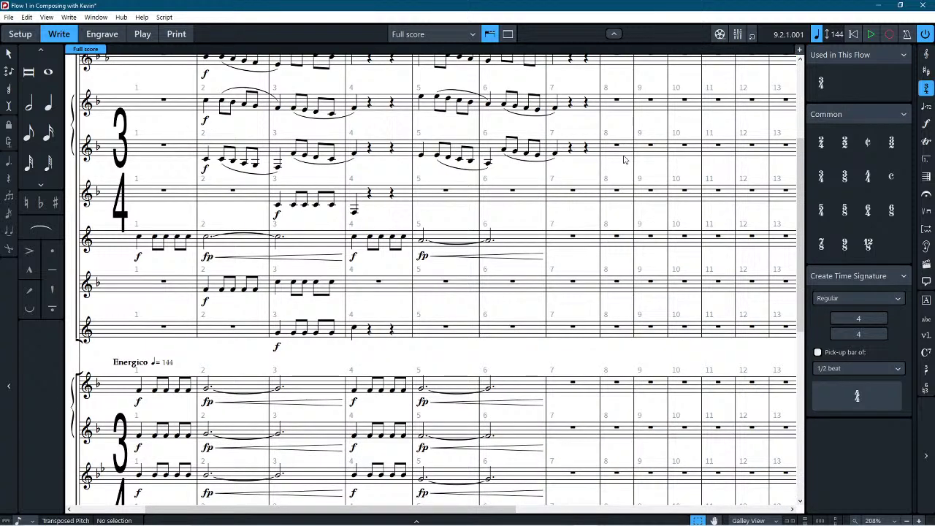
scroll(622, 156, "down", 3)
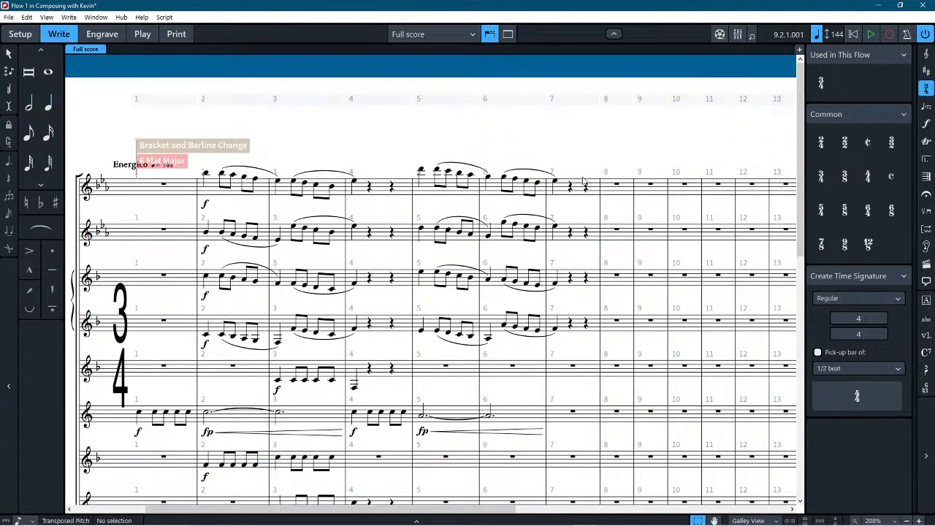
left_click(586, 188)
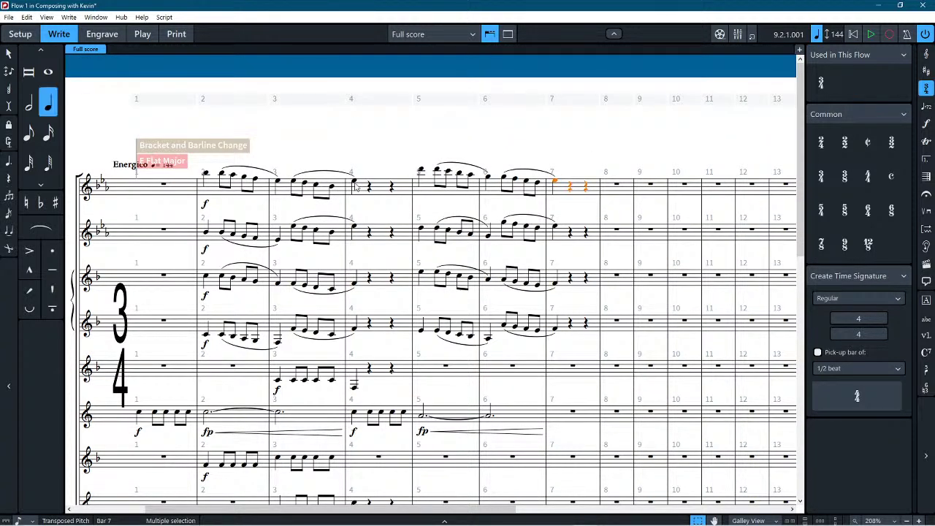
left_click(210, 193, "shift")
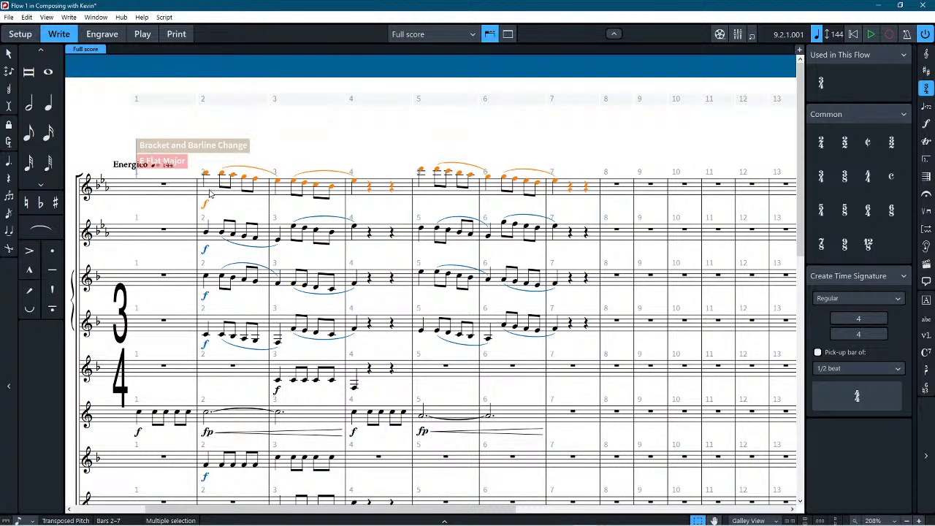
scroll(209, 194, "down", 10)
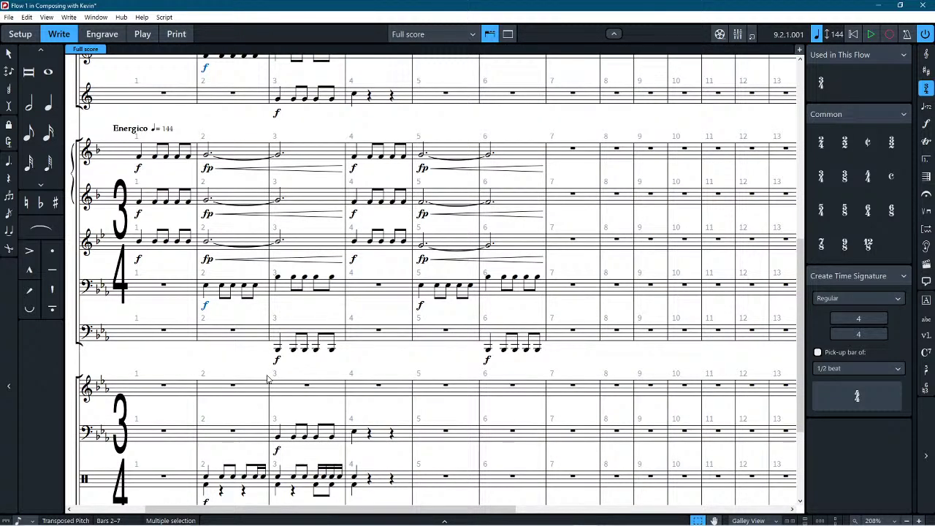
left_click(229, 398)
key("ctrl+v")
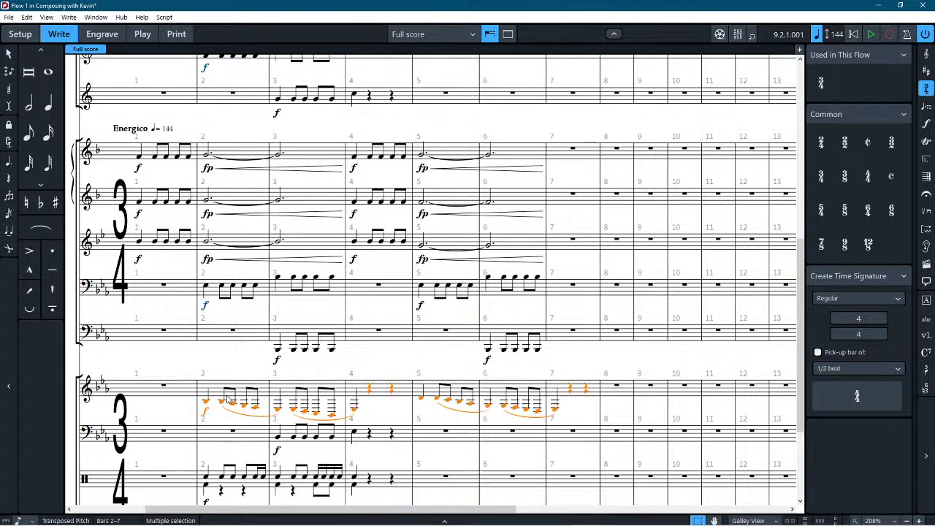
key("ctrl+alt+Up")
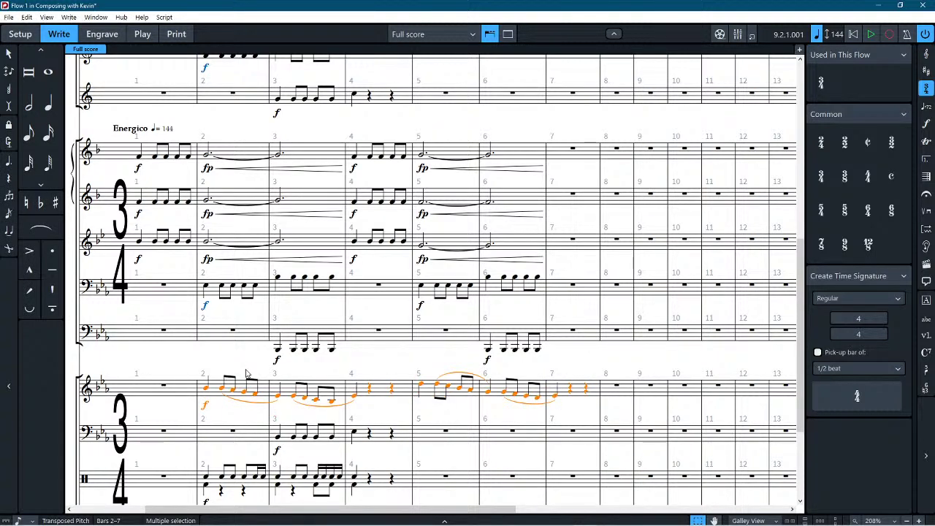
left_click(395, 370)
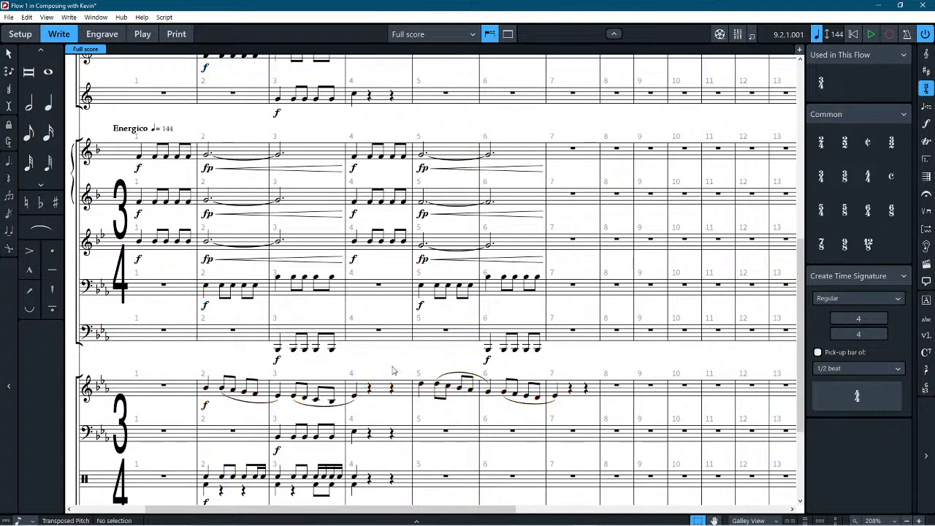
Step: Add a quarter note Eb3 on the first beat of bar 4 in the Trombone/Euphonium/Bassoon staff
scroll(395, 369, "down", 3)
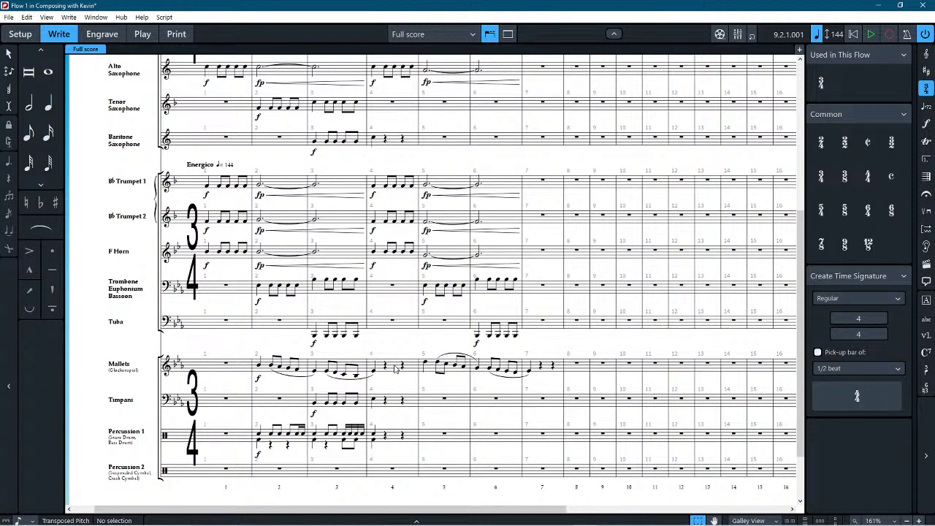
scroll(395, 369, "up", 5)
scroll(397, 353, "down", 5)
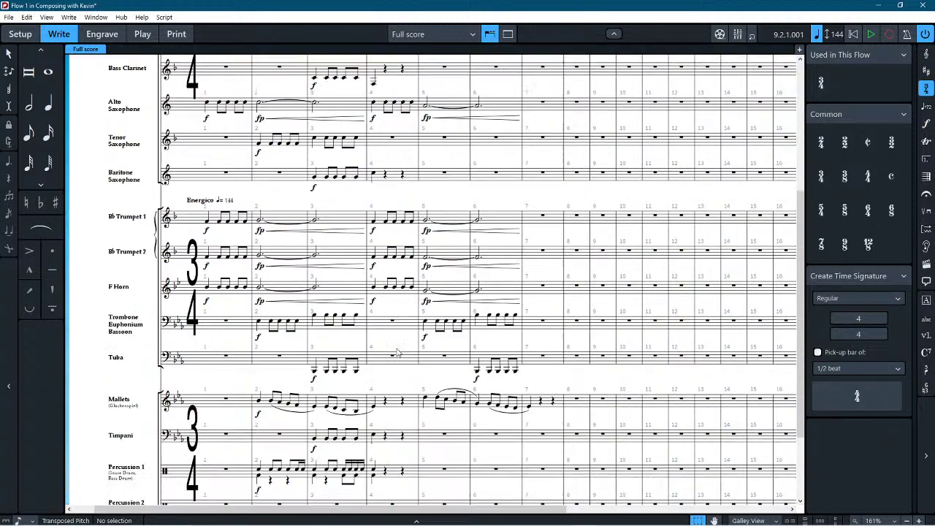
left_click(356, 318)
key("alt+Right")
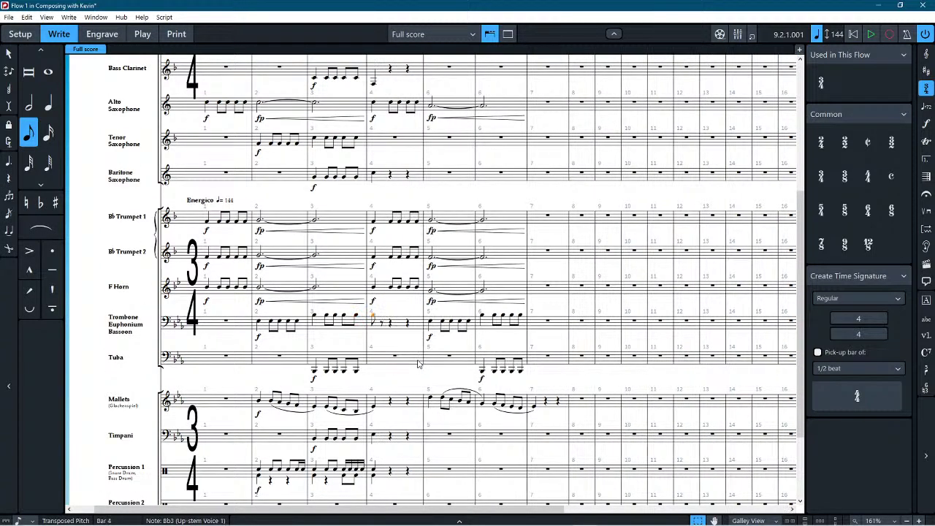
key("Up")
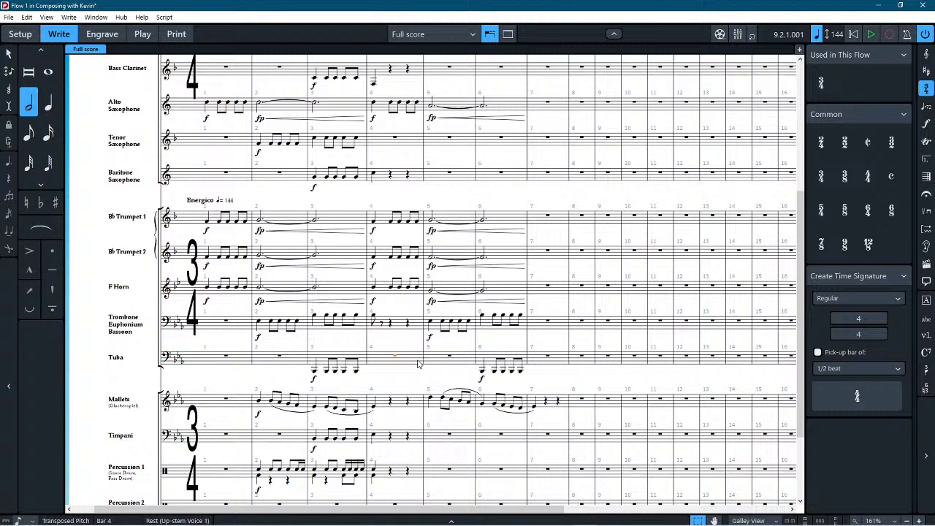
key("Up")
key("alt+Down")
key("alt+Down")
key("alt+Down")
key("alt+Down")
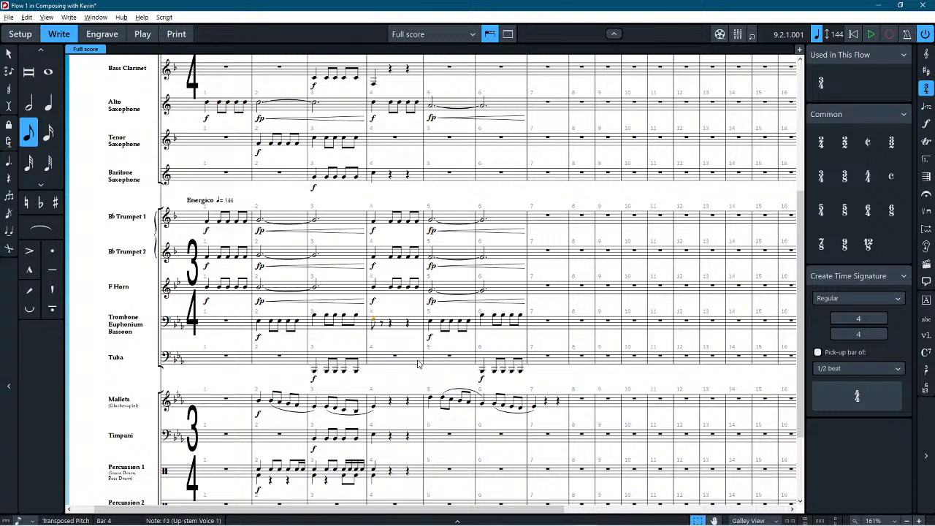
left_click(48, 104)
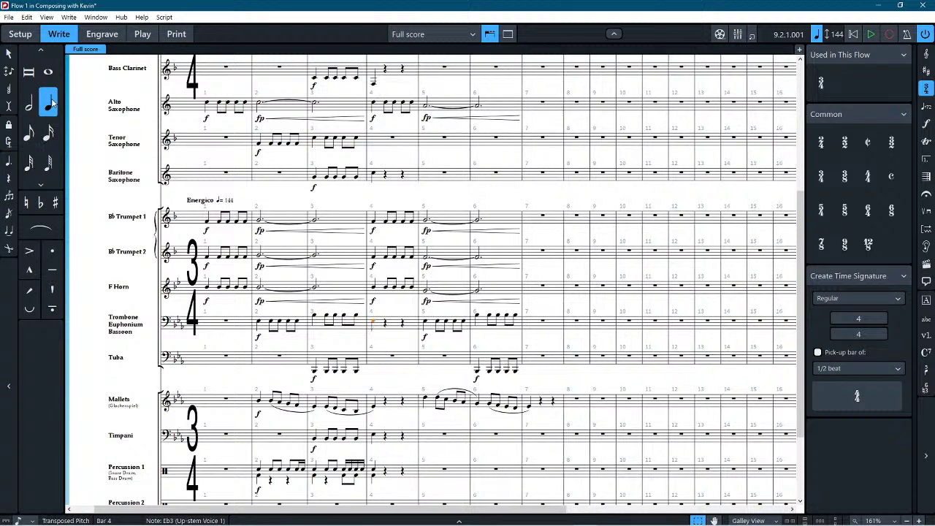
Step: Copy the low brass quarter note of bar 4 onto the first beat of bar 4 in the Tuba and Tenor Saxophone
left_click(373, 362)
key("ctrl+v")
left_click(397, 329)
left_click(387, 139)
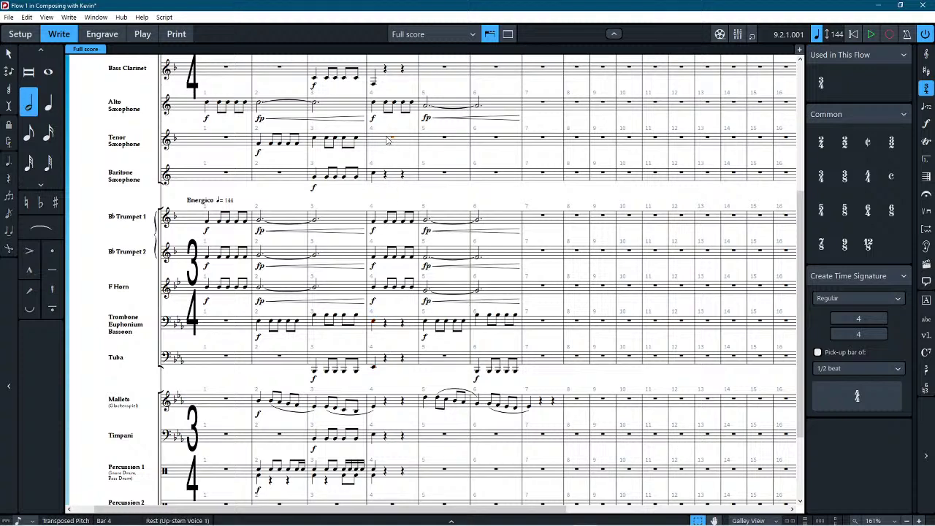
scroll(437, 201, "up", 4)
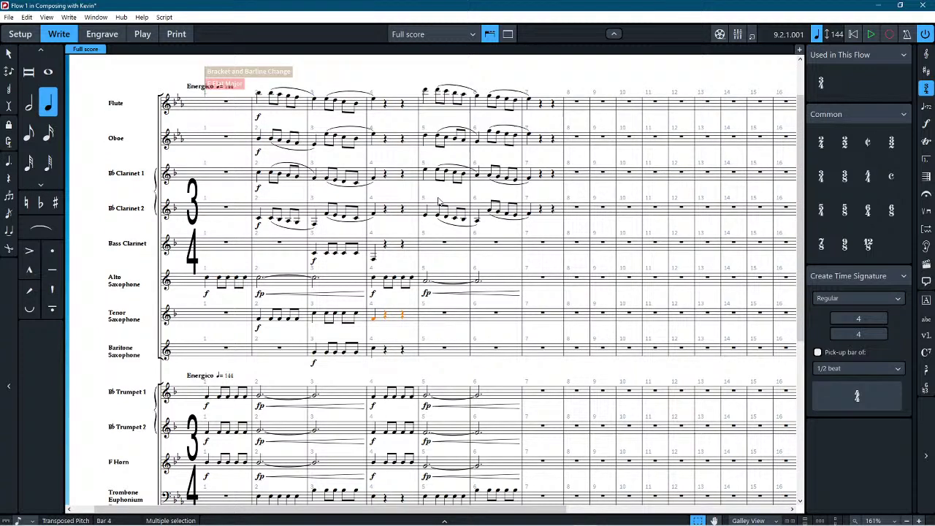
Step: Copy the snare and bass drum quarter-note hit from bar 4 of Percussion 1 to the start of bar 1
scroll(438, 205, "down", 5)
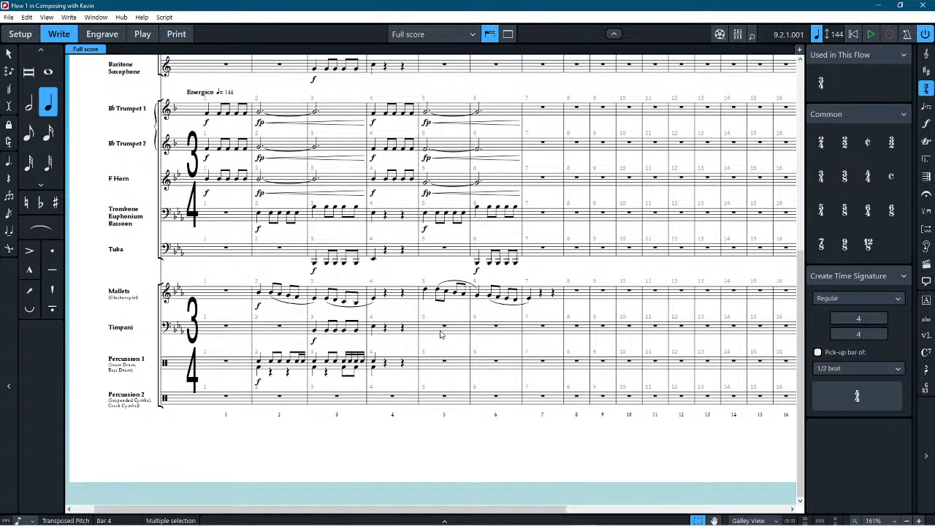
left_click(398, 365)
left_click(240, 385)
left_click_drag(260, 386, 208, 386)
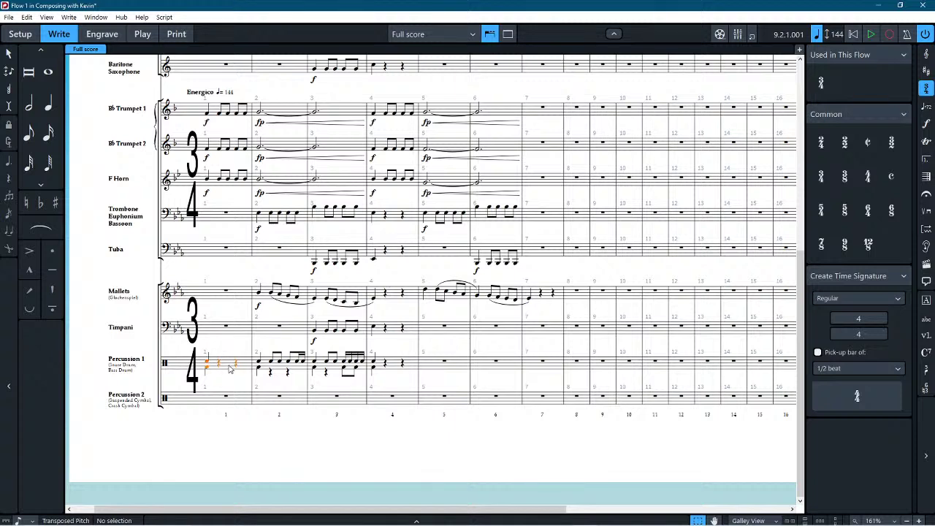
Step: Remove the bass drum notes from bar 2 of Percussion 1 and add an f dynamic at the start of bar 1
left_click(276, 479)
left_click(258, 370)
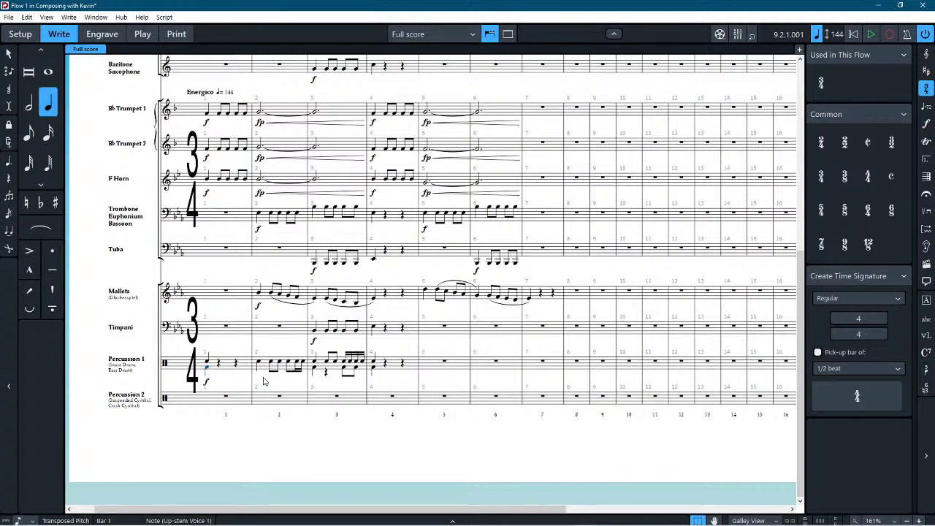
Step: Add a laissez vibrer tie to the Timpani's quarter note in bar 4
left_click(451, 519)
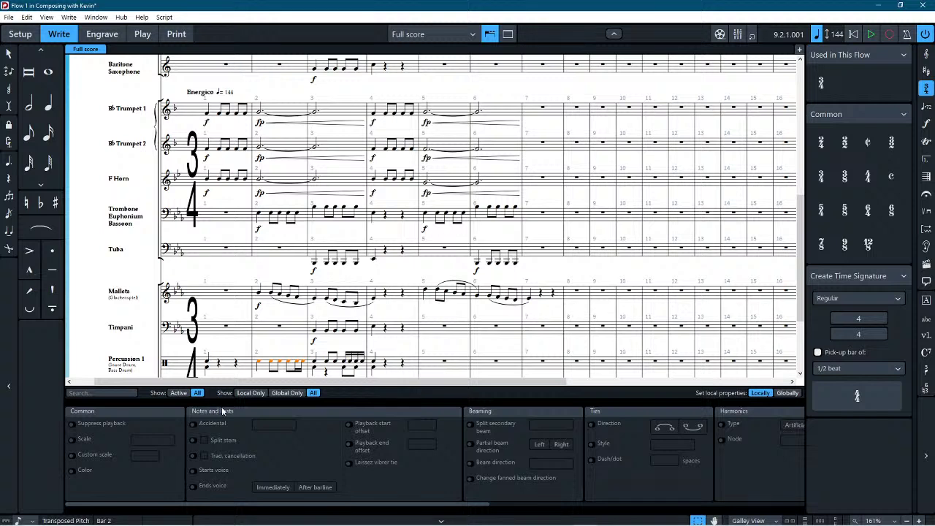
left_click(374, 329)
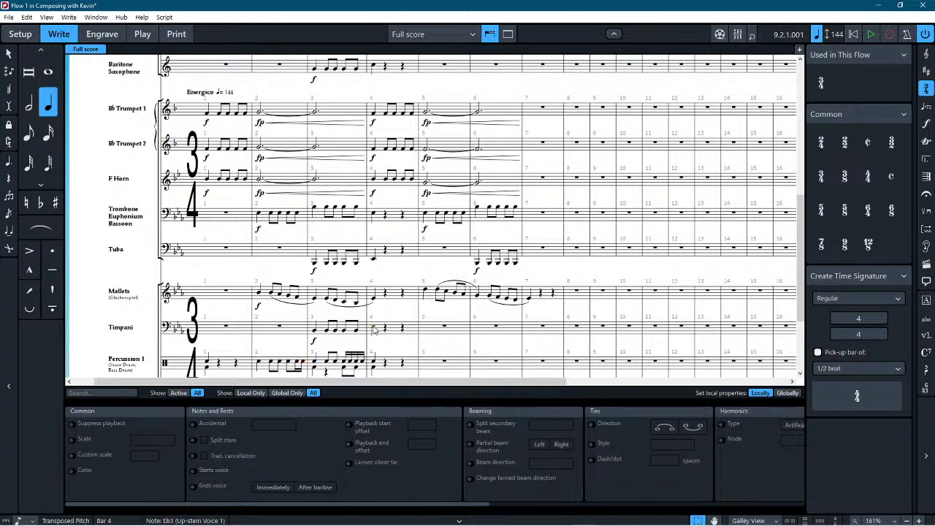
left_click(349, 463)
Step: Delete all the slurs from the Mallets melody in bars 2 to 7, keeping the notes
scroll(413, 326, "down", 2)
left_click(290, 250)
left_click(274, 235)
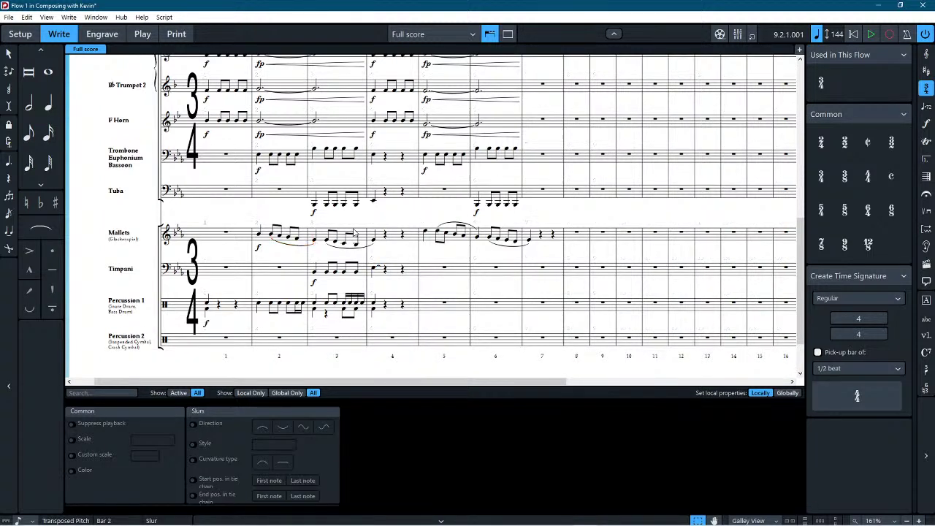
left_click(359, 248)
key("Delete")
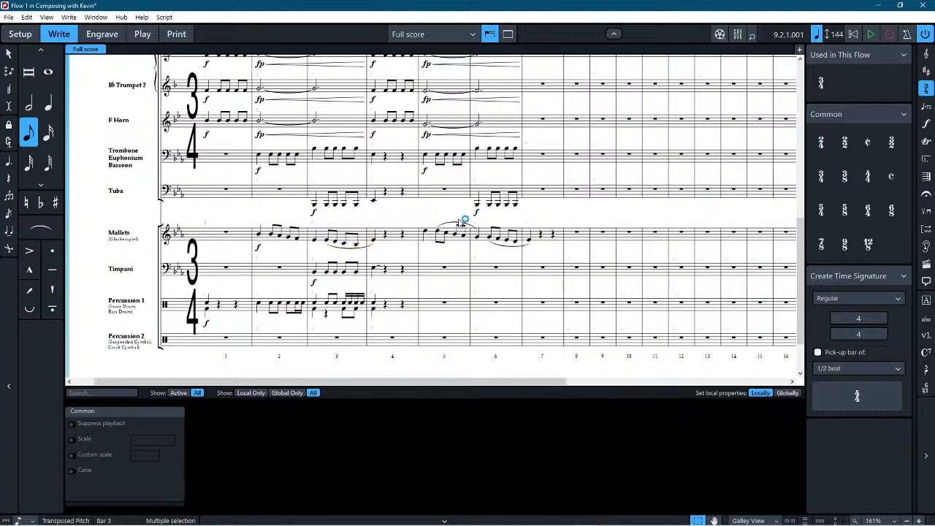
left_click(293, 273)
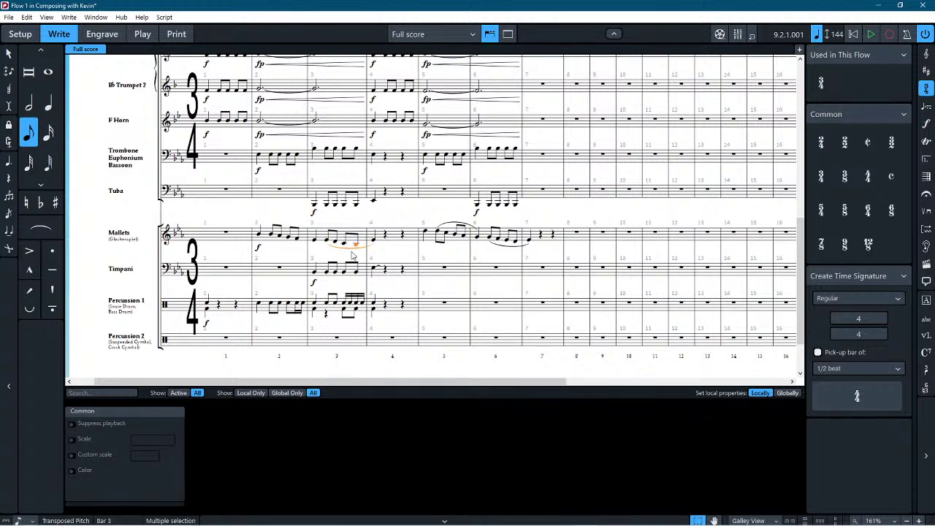
key("ctrl+z")
key("Delete")
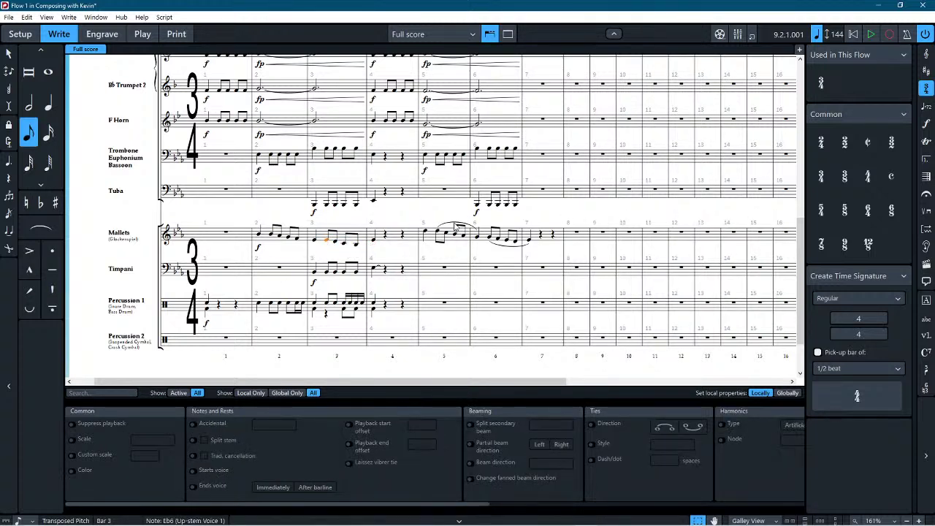
left_click(452, 223)
key("Delete")
left_click(497, 245)
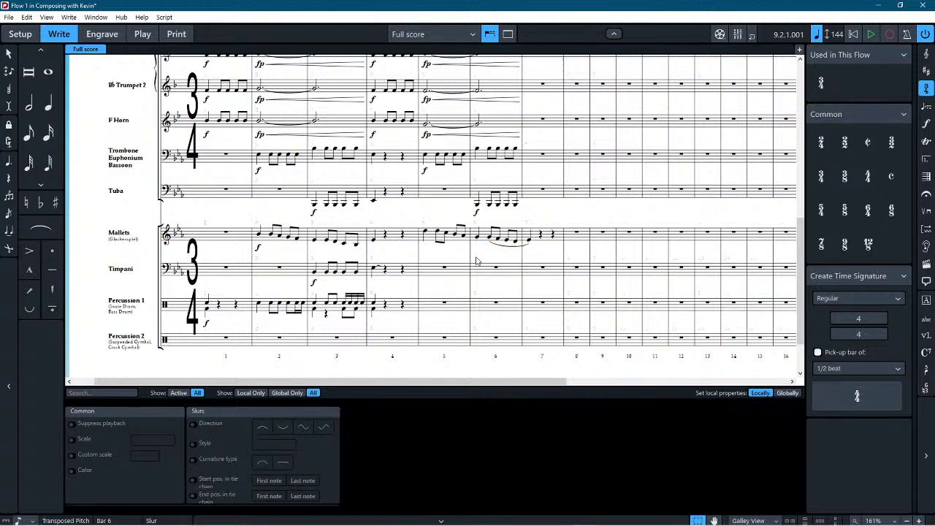
key("Delete")
key("Escape")
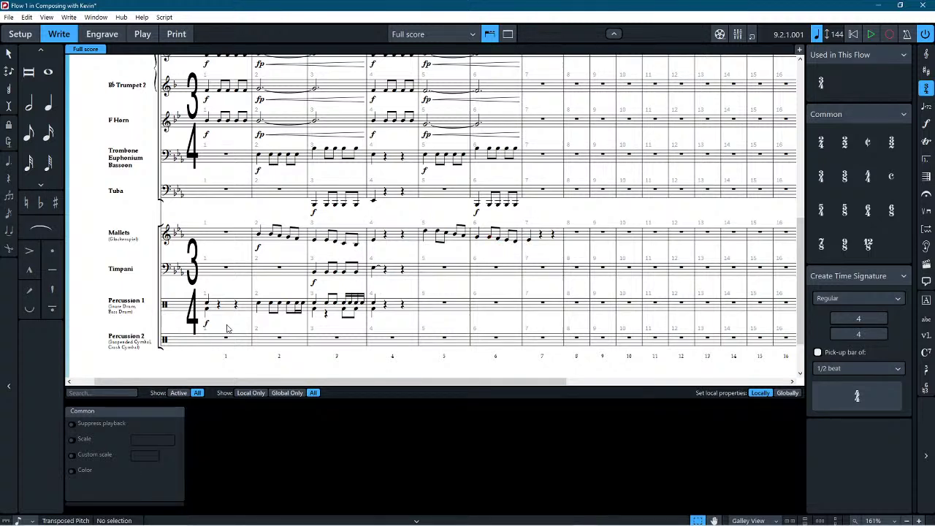
Step: Try to change the beam direction of the snare notes in bar 2 of Percussion 1
left_click(268, 307)
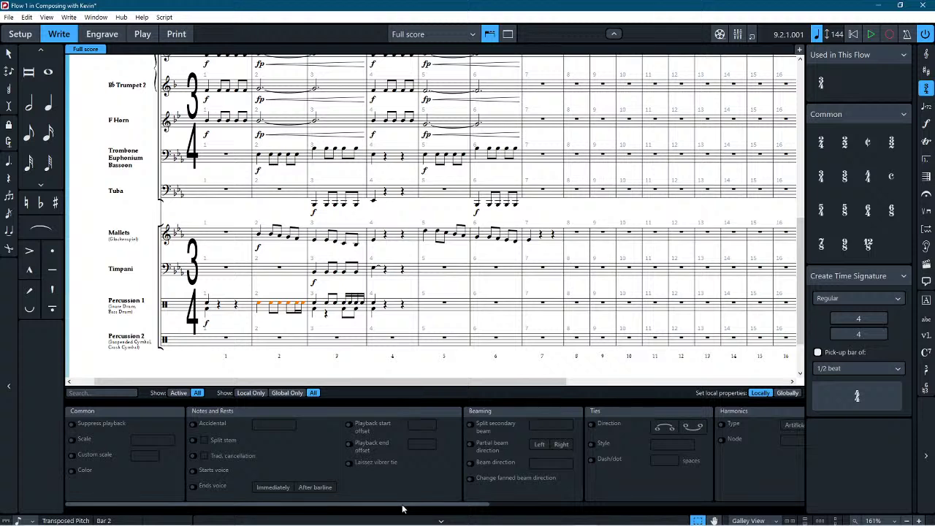
left_click(471, 464)
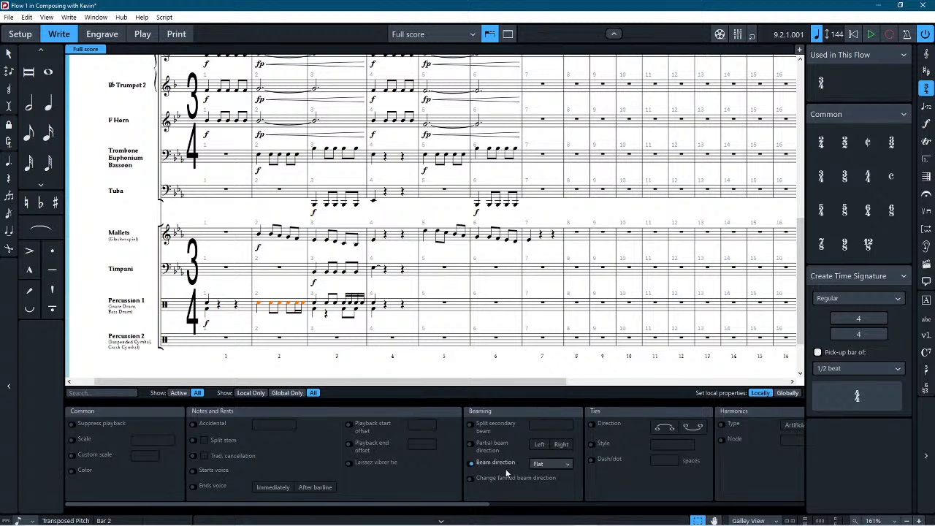
left_click(542, 465)
left_click(550, 487)
key("ctrl+z")
left_click_drag(456, 511, 332, 521)
Step: Make the stems of the snare notes in bar 2 of Percussion 1 point upwards
right_click(266, 307)
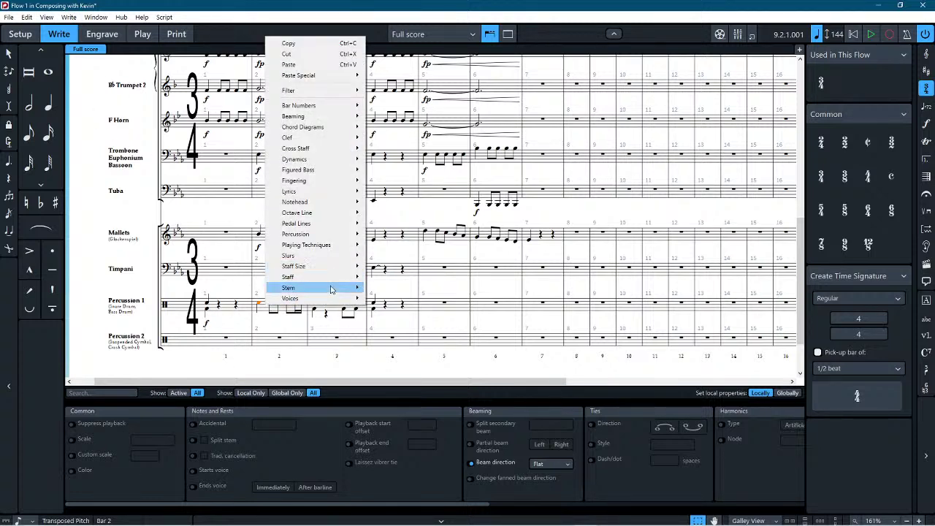
mouse_move(331, 289)
left_click(398, 288)
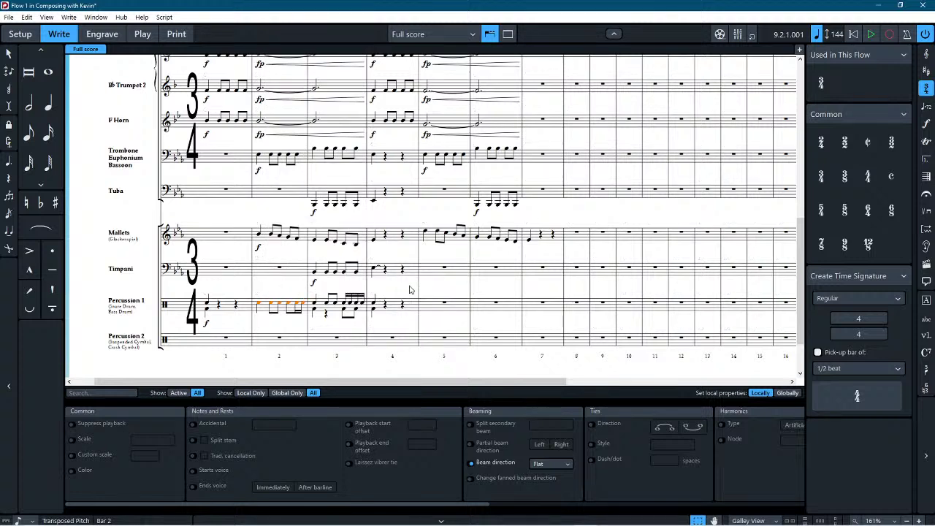
left_click(270, 330)
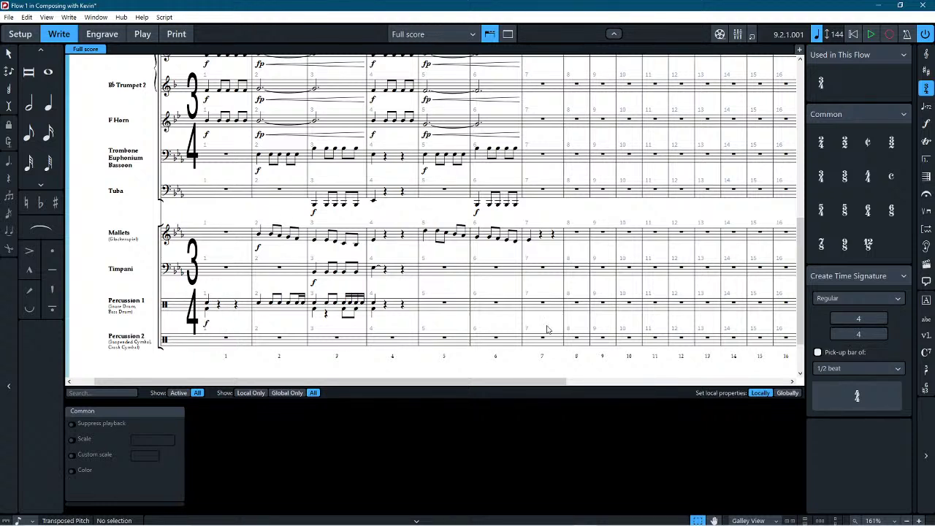
Step: Play back the score through bar 6 into bar 7 and stop
key("space")
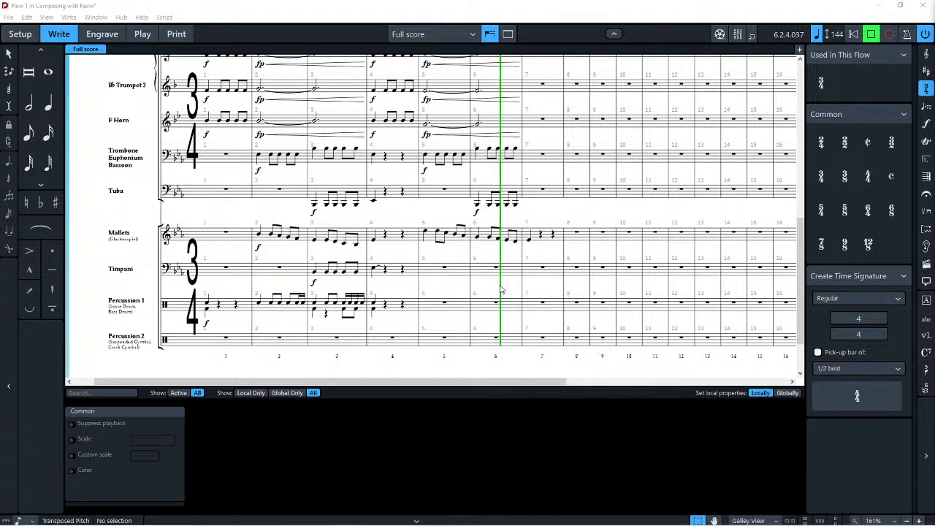
key("space")
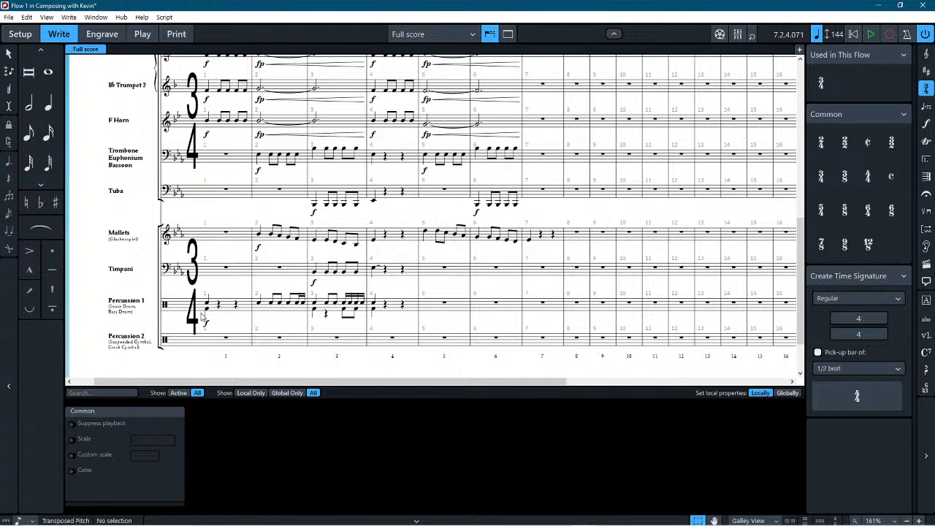
Step: Copy the Timpani's bar 4 quarter note with its laissez vibrer tie into bar 1 of the same staff
scroll(227, 311, "up", 4)
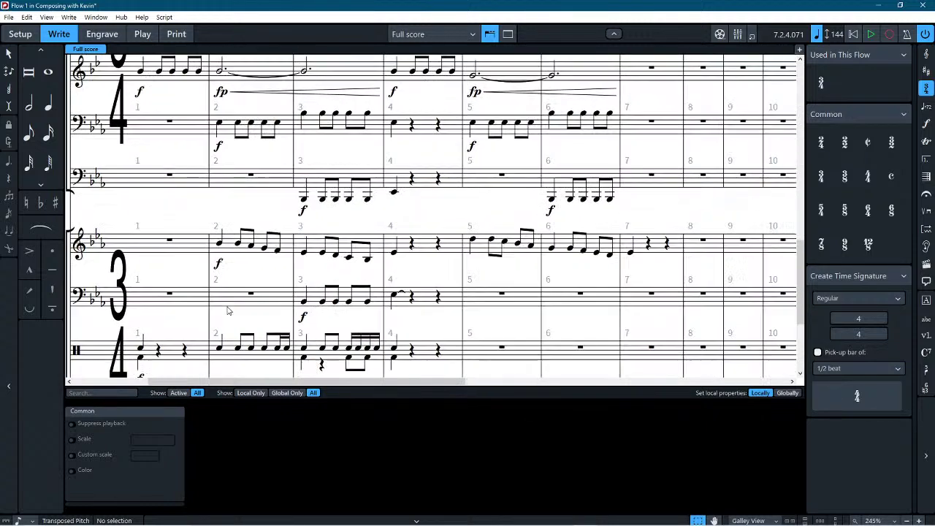
scroll(237, 321, "down", 2)
scroll(237, 322, "left", 3)
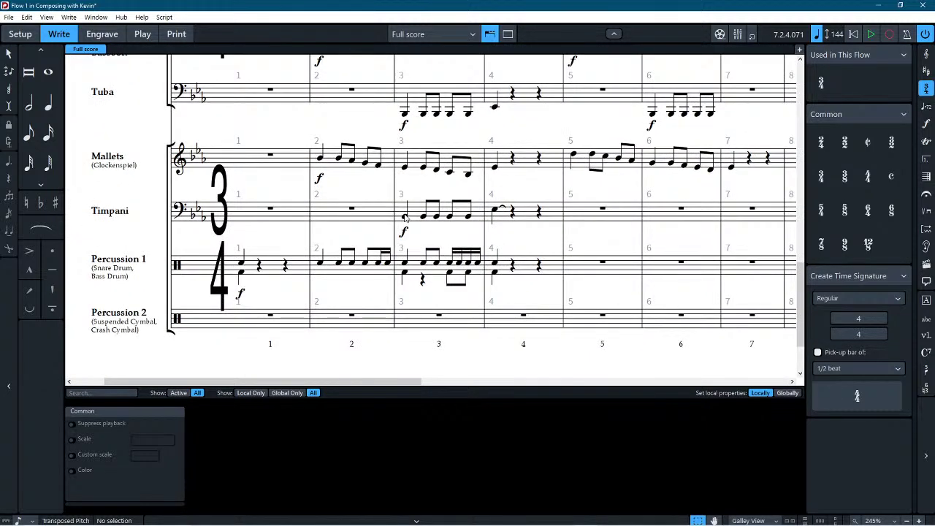
left_click(404, 216)
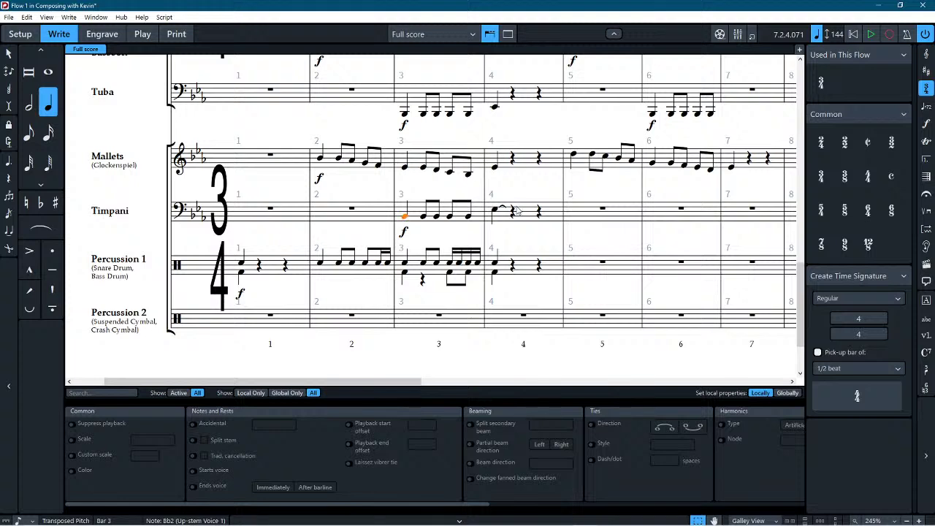
left_click(502, 217)
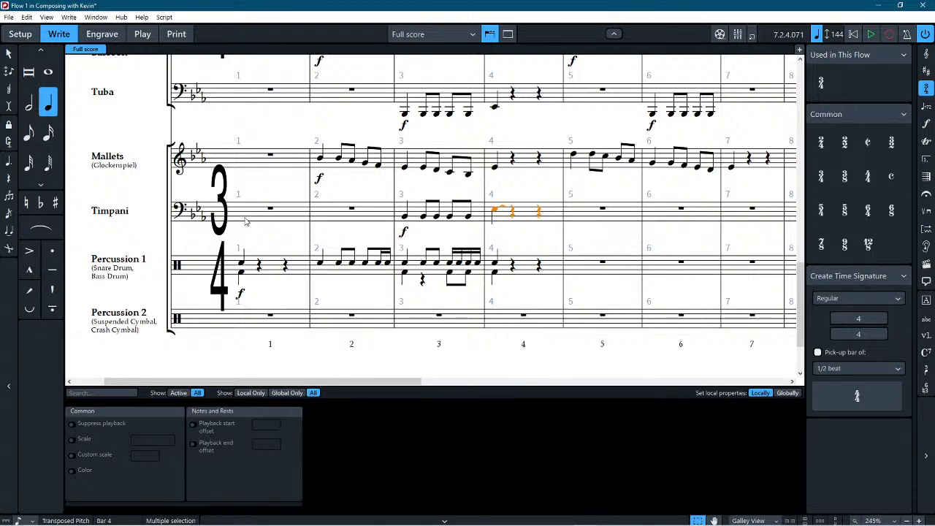
left_click(270, 211, "shift")
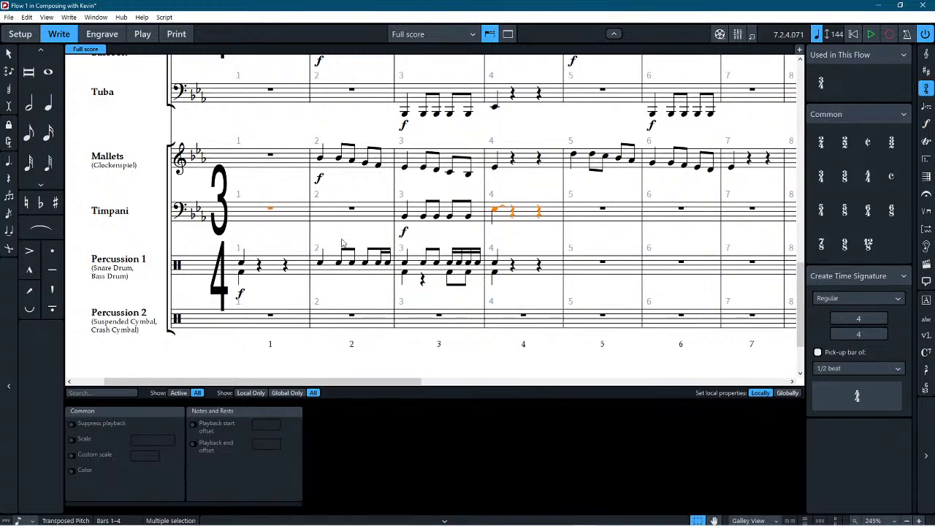
key("ctrl+v")
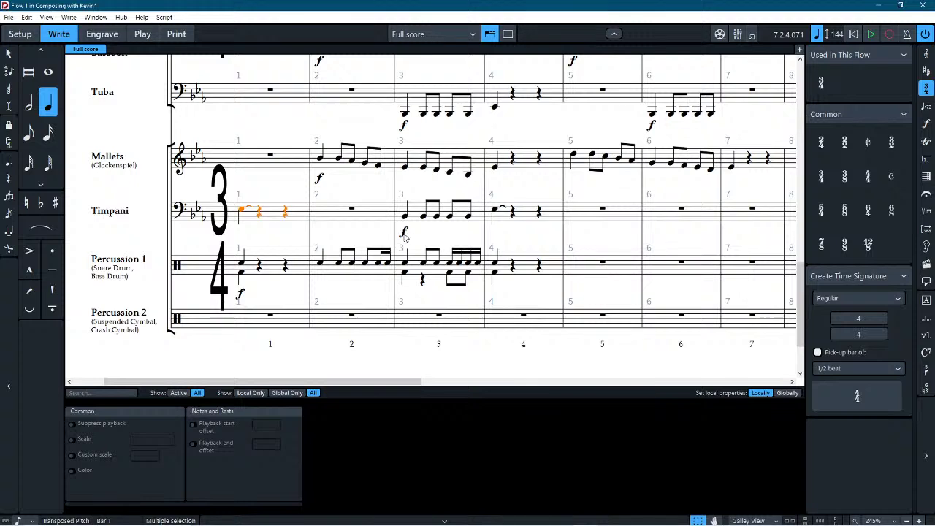
Step: Copy the Timpani's f dynamic from bar 3 to the note in bar 1 and delete the one in bar 3
left_click(404, 232)
left_click(245, 213, "alt")
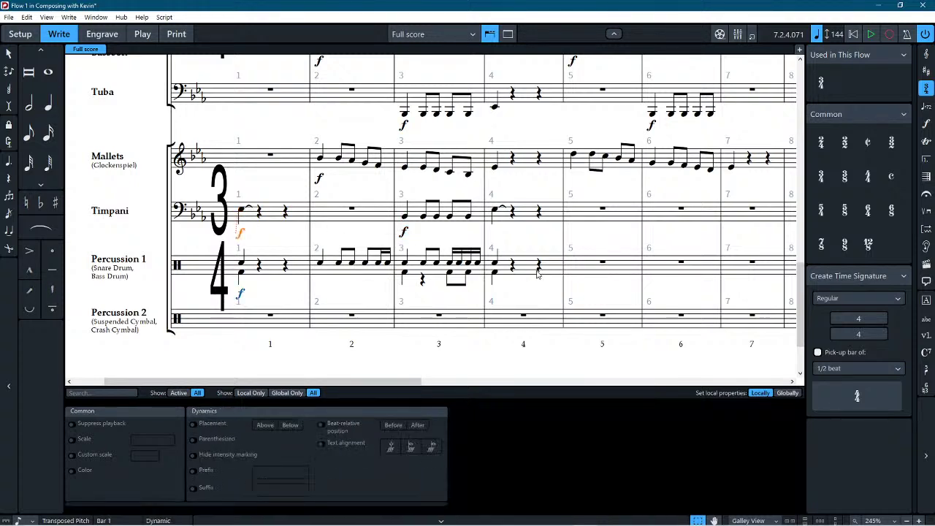
left_click(403, 233)
key("Delete")
Step: Add a laissez vibrer tie to the bass drum note in bar 4 of Percussion 1
left_click(495, 270)
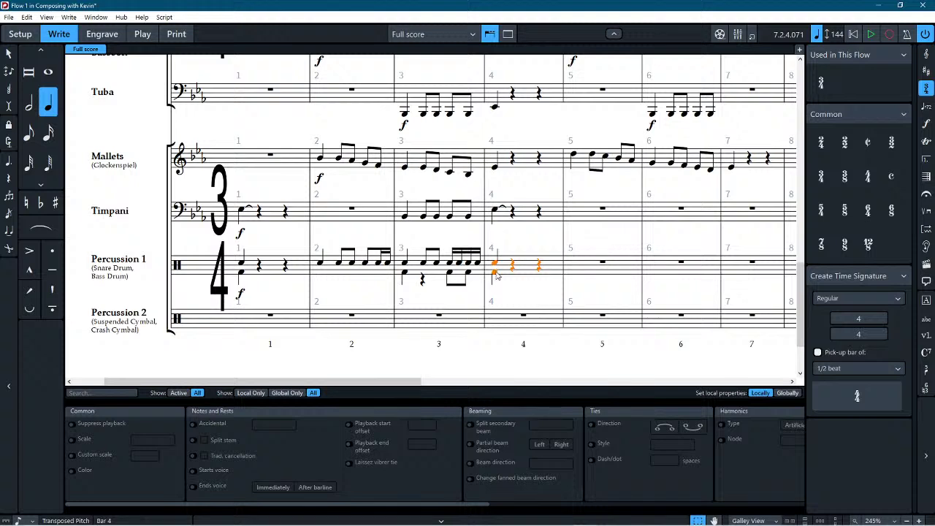
left_click(494, 273)
left_click(350, 462)
left_click(490, 354)
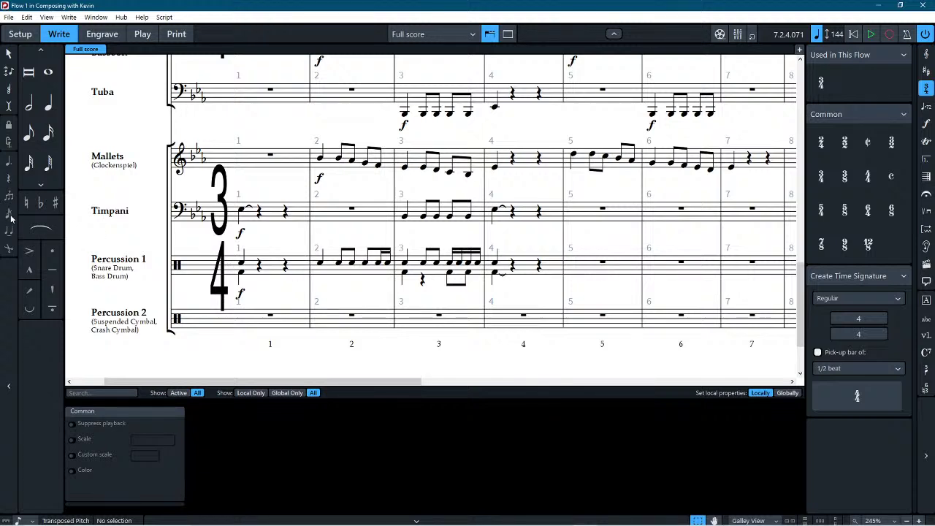
Step: Insert two sixteenth snare drum grace notes before the first beat of bar 1 in Percussion 1
left_click(47, 133)
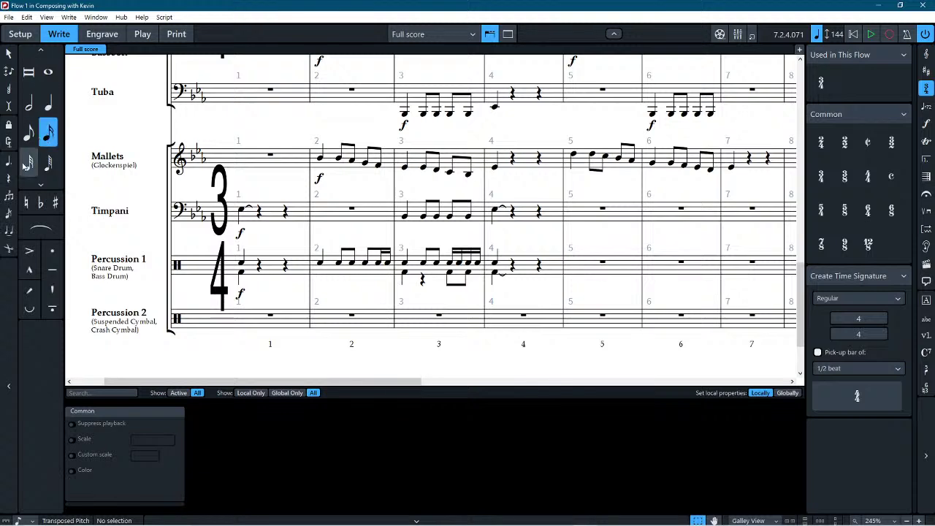
left_click(6, 211)
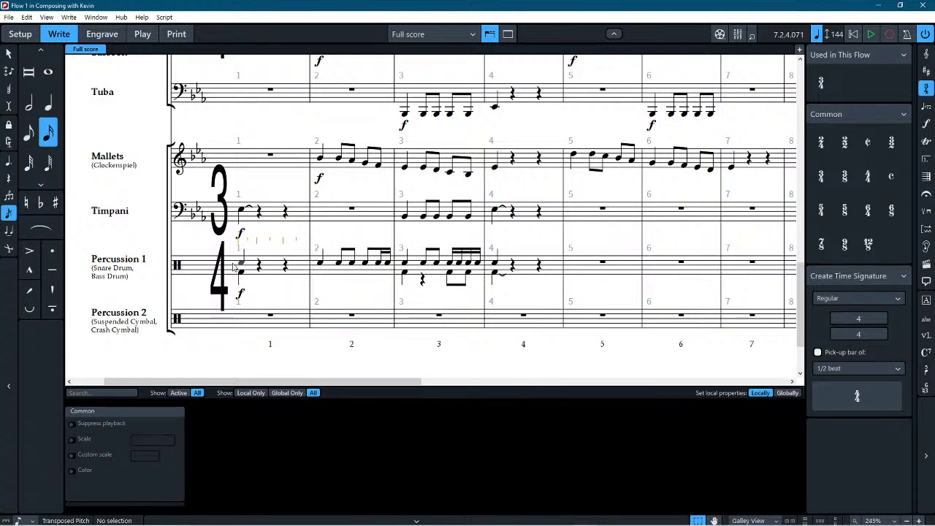
left_click(234, 267)
key("Escape")
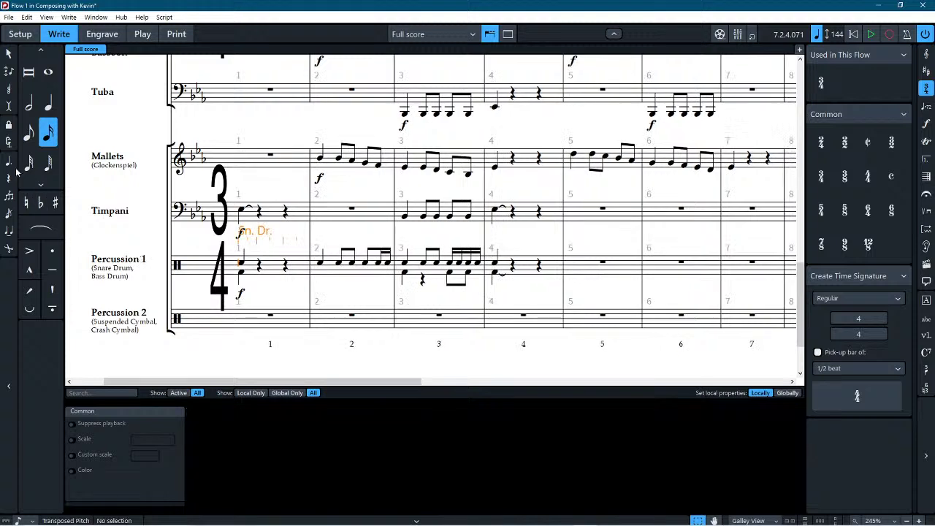
left_click(8, 212)
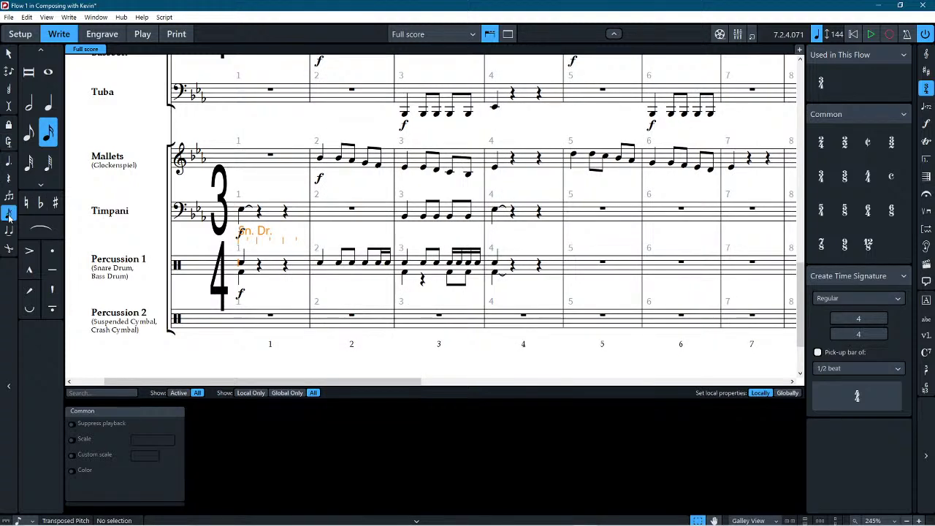
left_click(236, 268)
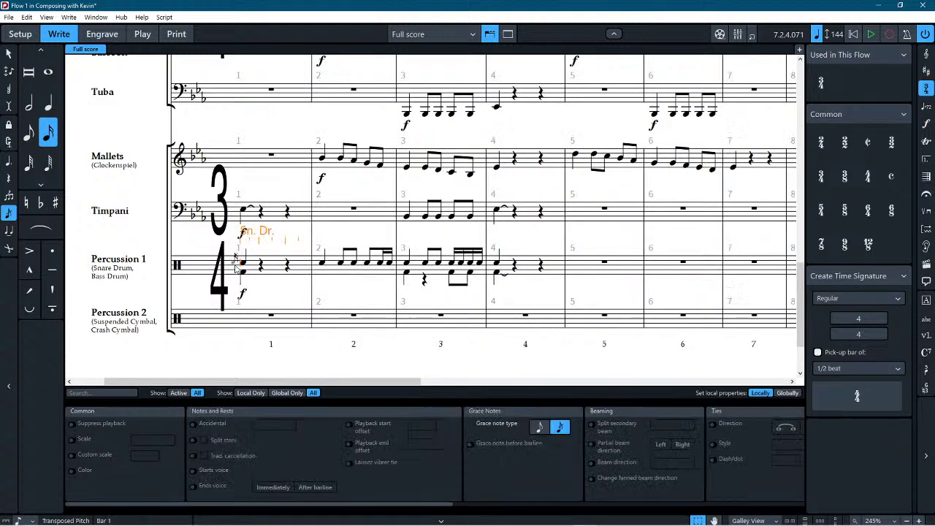
left_click(238, 268)
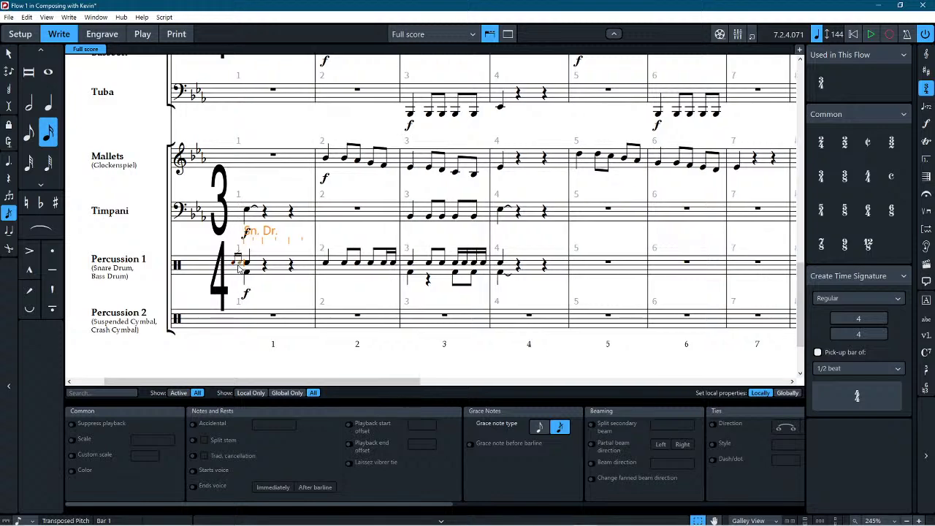
Step: Change the two snare grace notes in bar 1 of Percussion 1 to the unslashed grace note type
scroll(327, 284, "up", 2)
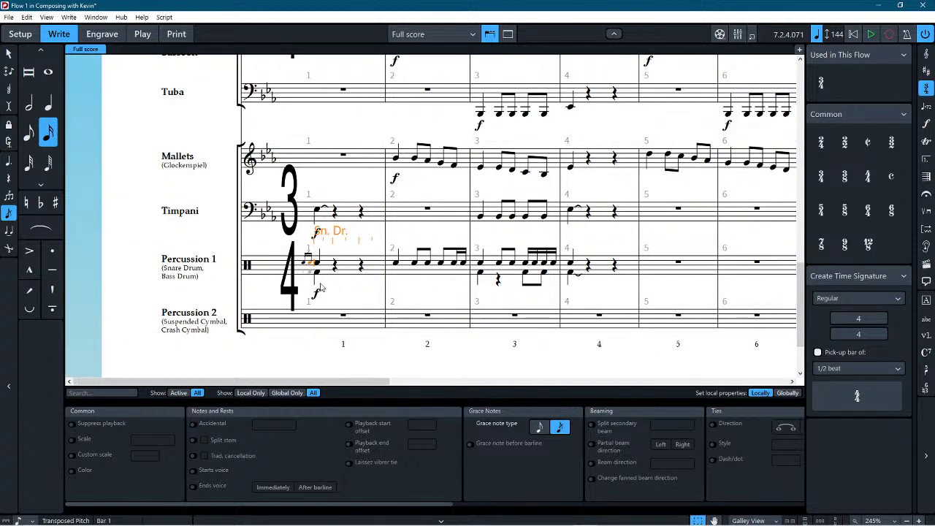
scroll(326, 283, "up", 5)
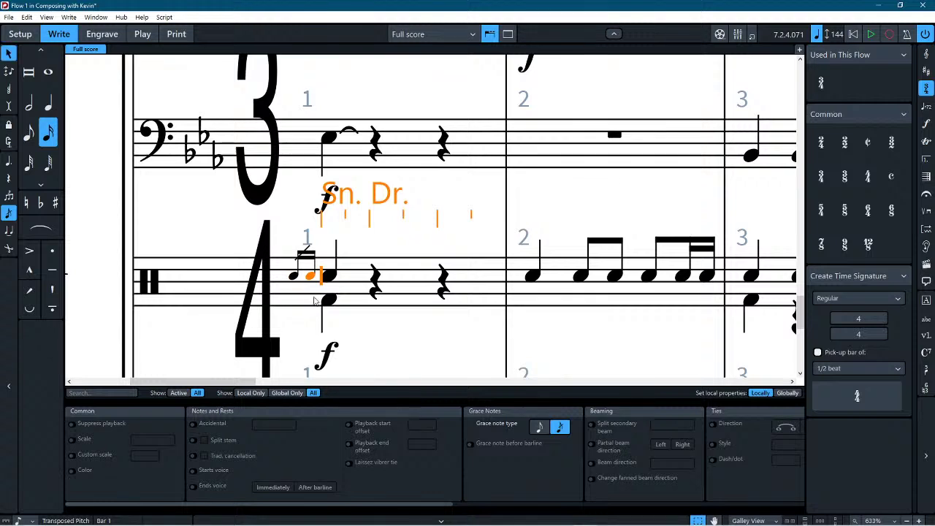
left_click(292, 276)
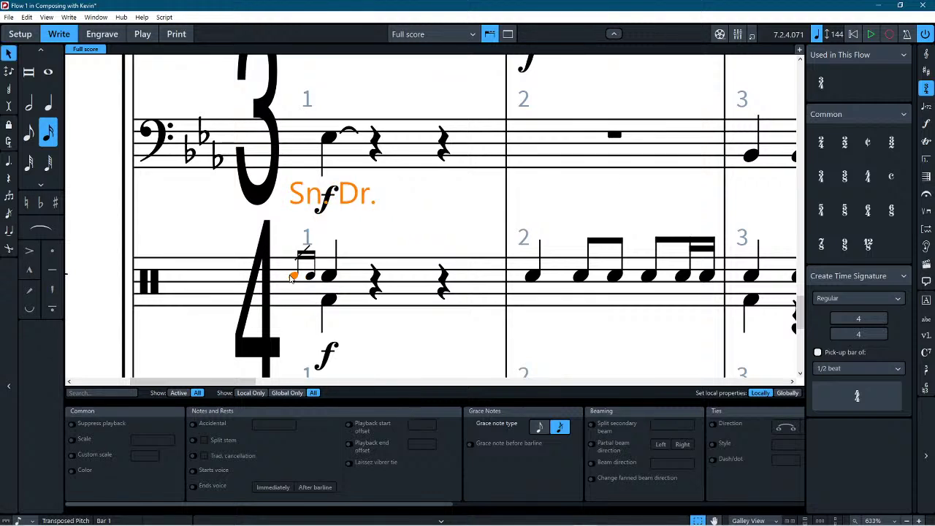
left_click(540, 428)
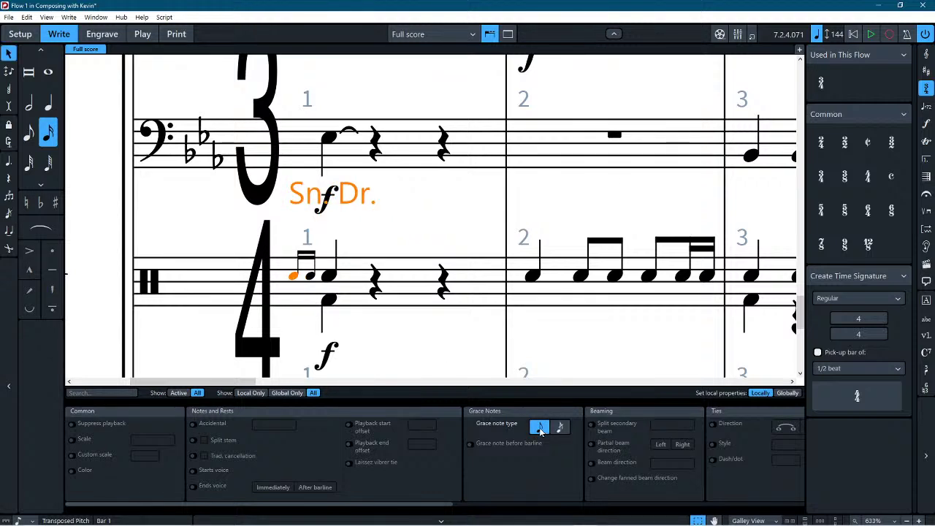
Step: Add a slur over the two snare grace notes in bar 1 of Percussion 1
key("s")
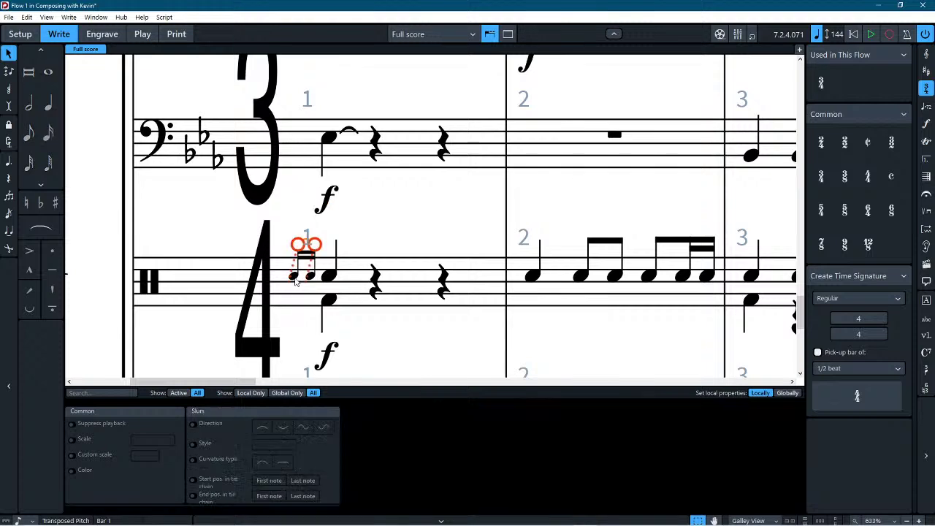
key("space")
key("ctrl+Home")
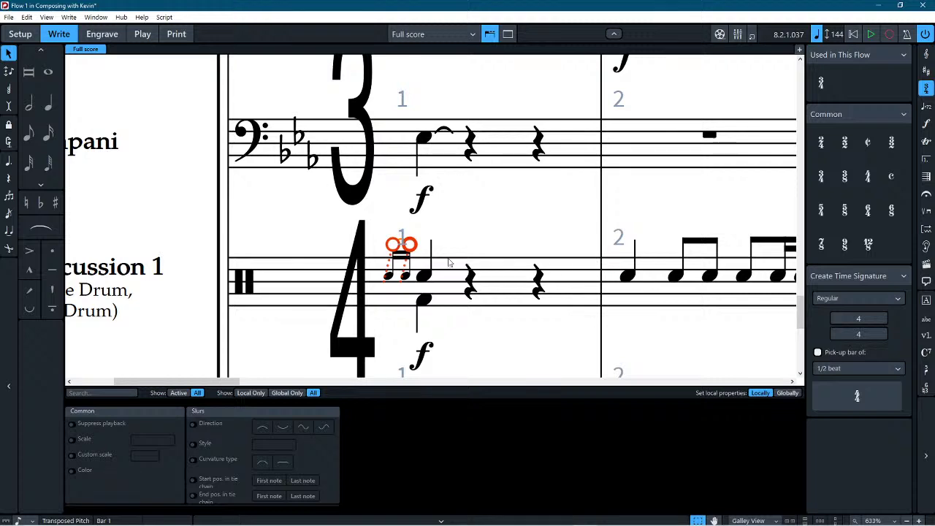
Step: Extend the end of the grace note slur in bar 1 to the first-beat snare note and save the project
left_click(429, 247)
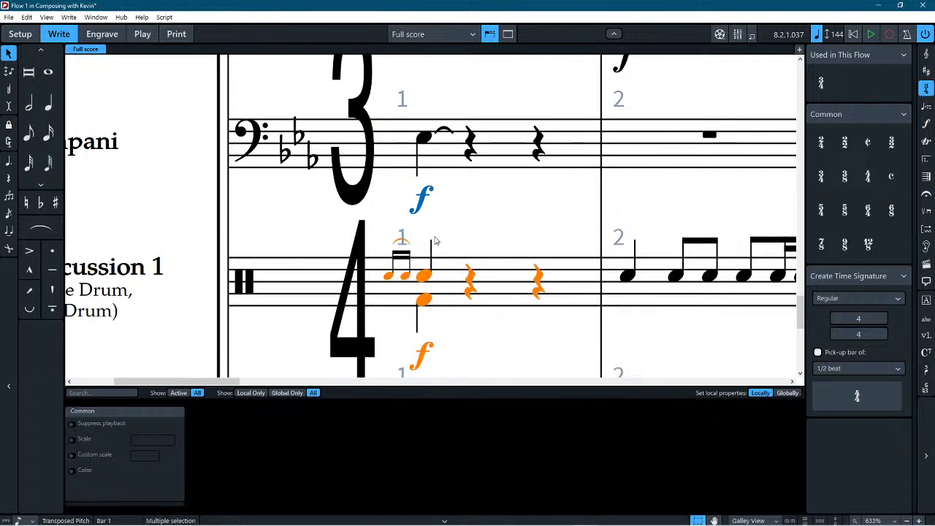
left_click(467, 223)
left_click(409, 246)
left_click_drag(412, 249, 422, 249)
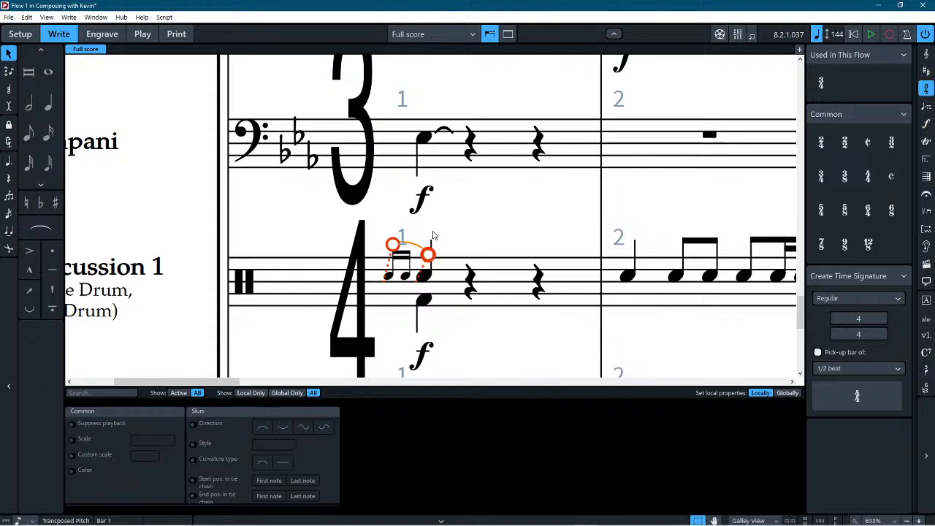
left_click(453, 228)
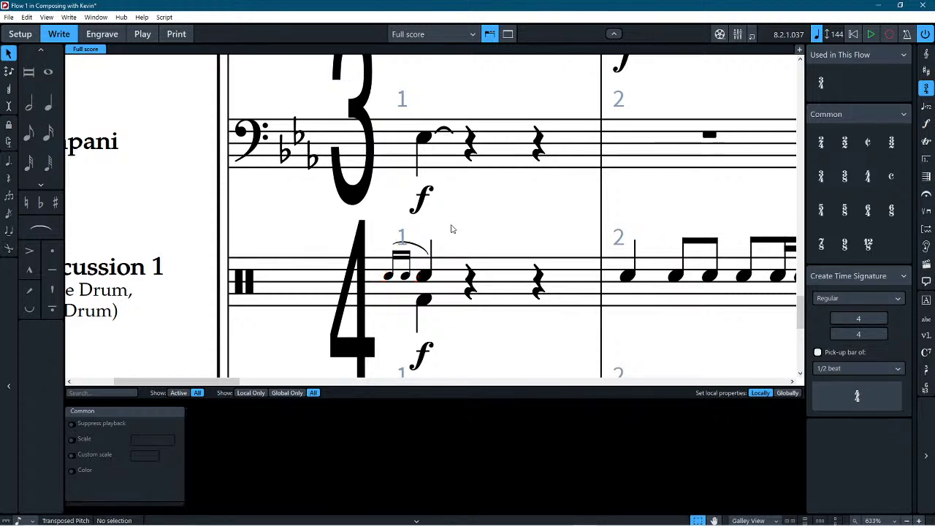
left_click(420, 250)
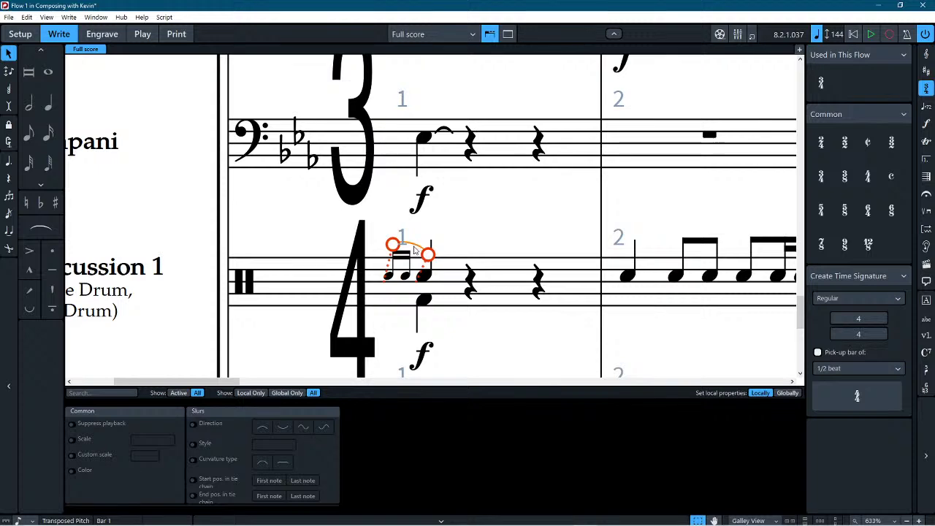
left_click(501, 378)
scroll(501, 378, "down", 5)
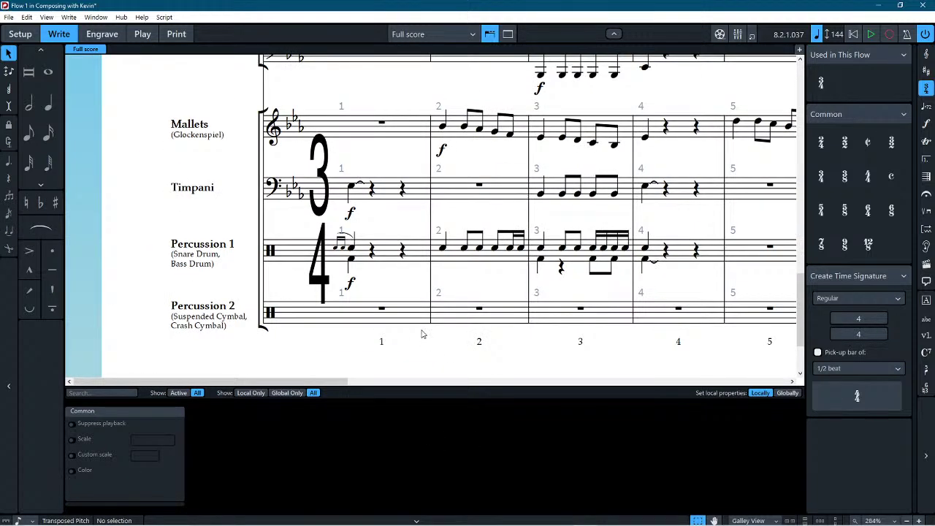
key("ctrl+s")
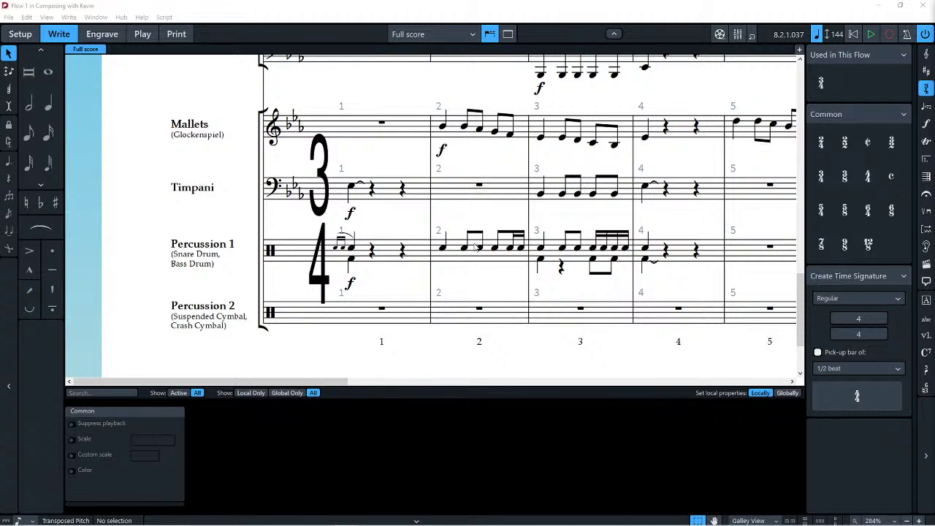
left_click(151, 163)
left_click_drag(159, 126, 104, 197)
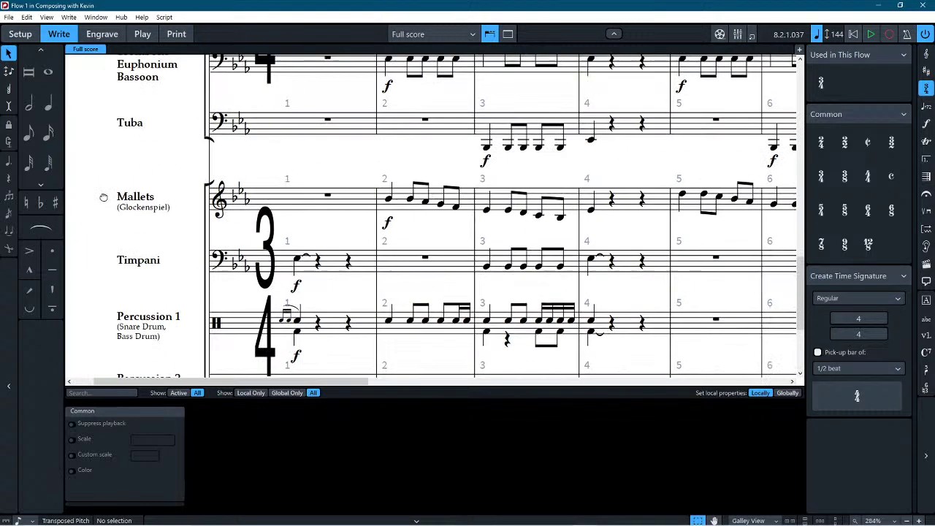
scroll(103, 197, "down", 8)
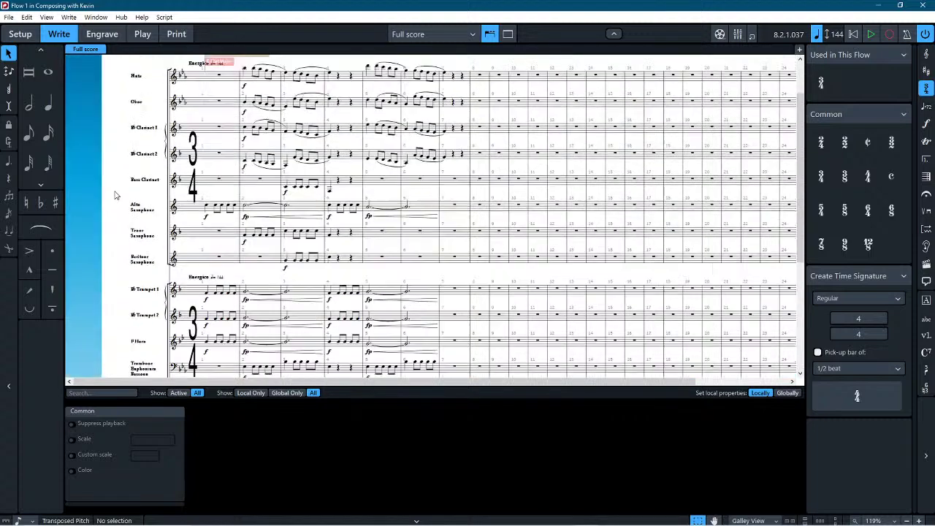
scroll(115, 195, "up", 1)
scroll(447, 174, "down", 4)
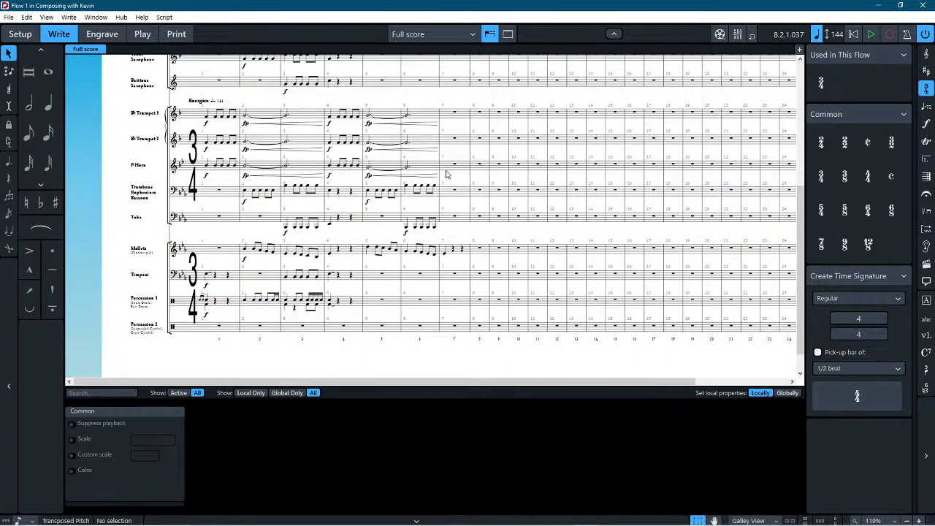
scroll(447, 174, "up", 5)
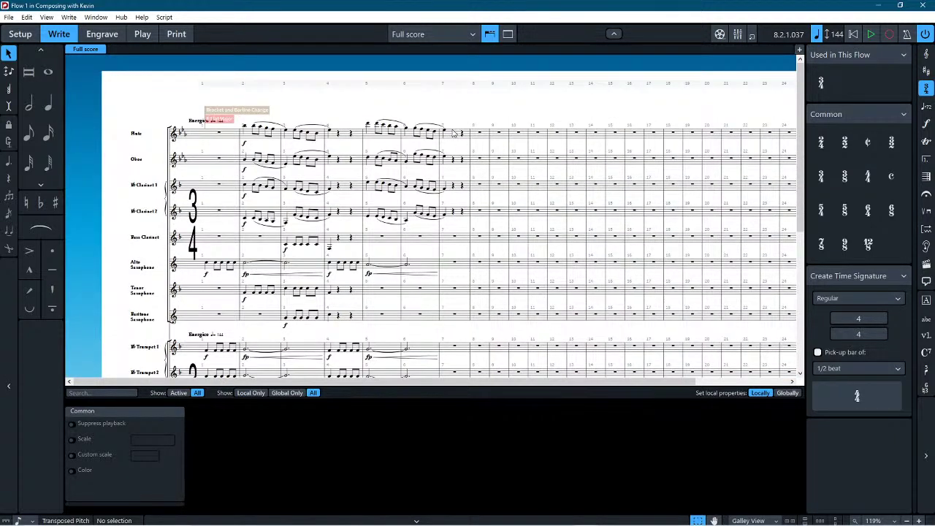
left_click(460, 135)
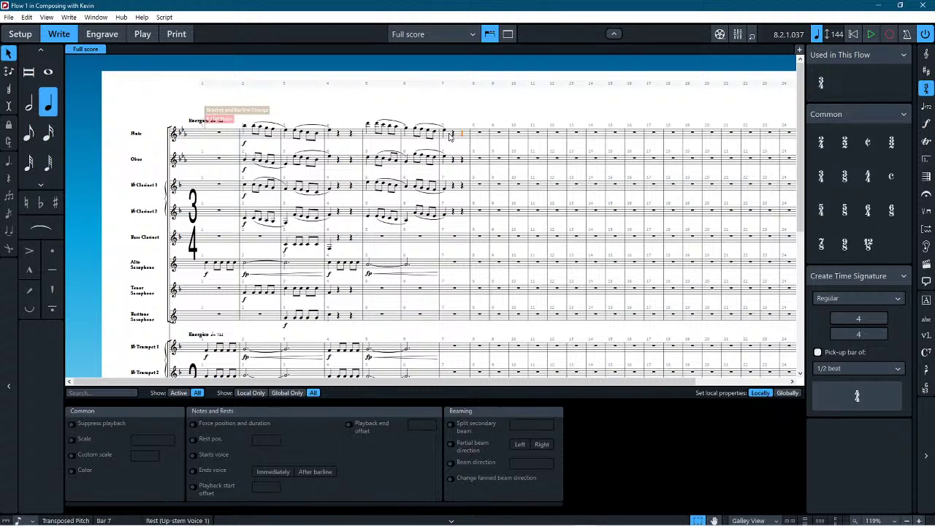
key("7")
key("shift+b")
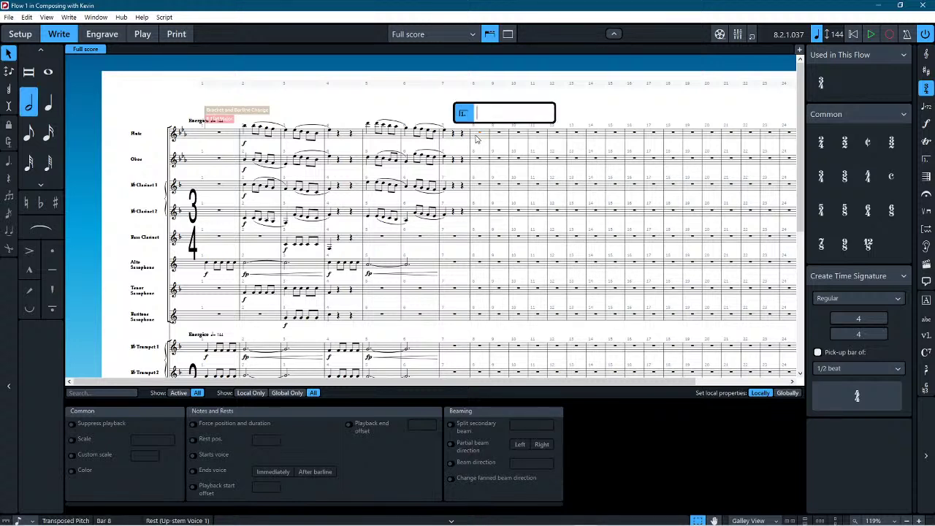
key("Escape")
key("Escape")
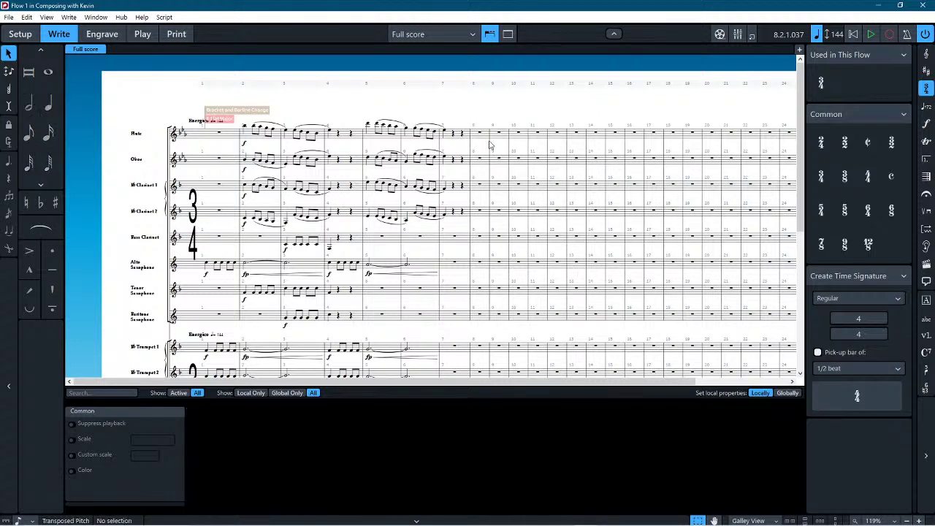
left_click(479, 137)
key("Escape")
left_click(473, 141)
key("shift+r")
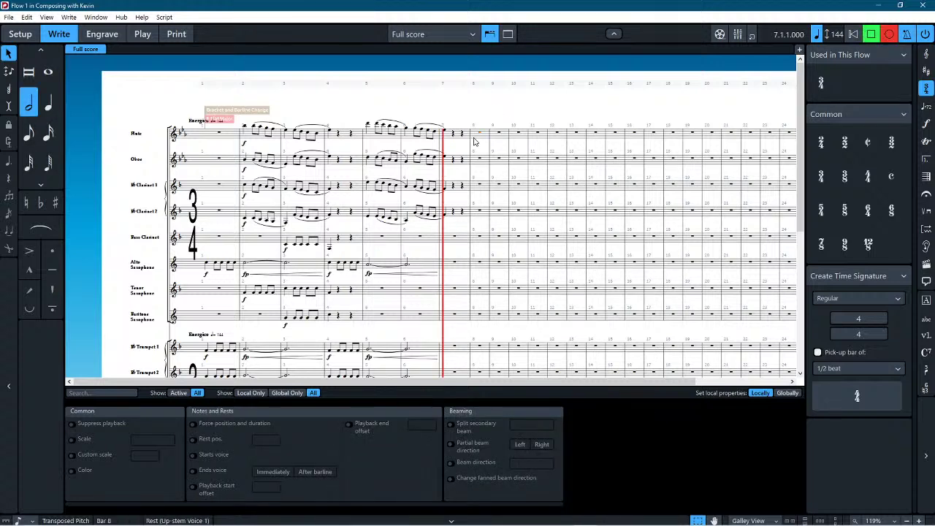
key("space")
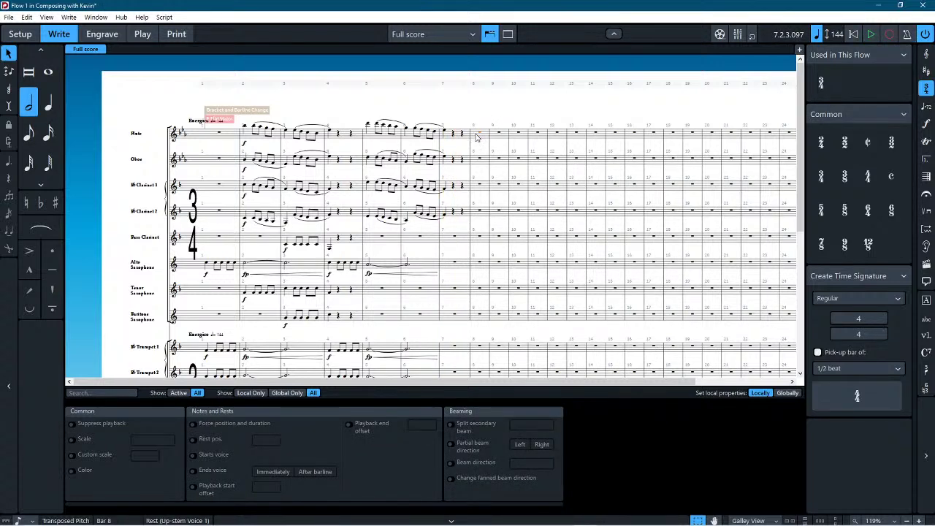
key("shift+r")
key("space")
key("alt")
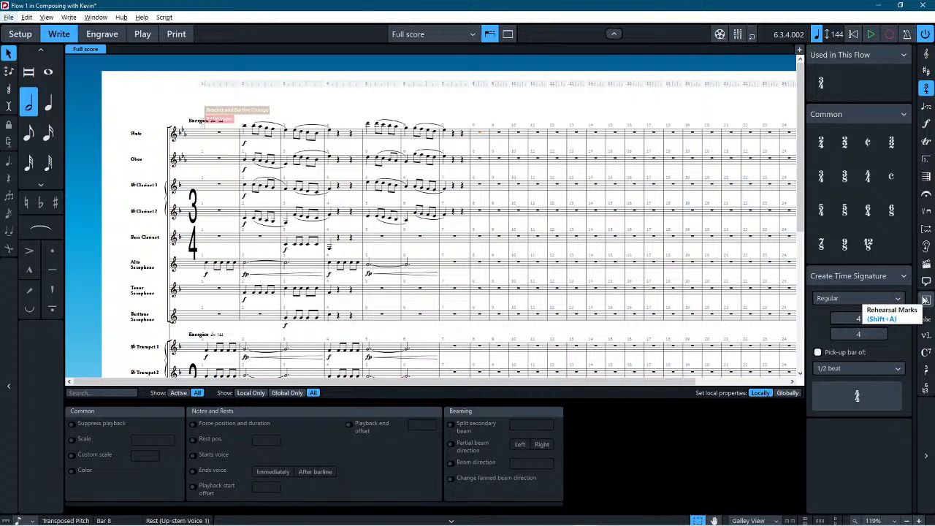
Step: Add a rehearsal mark at the start of bar 8
left_click(480, 140)
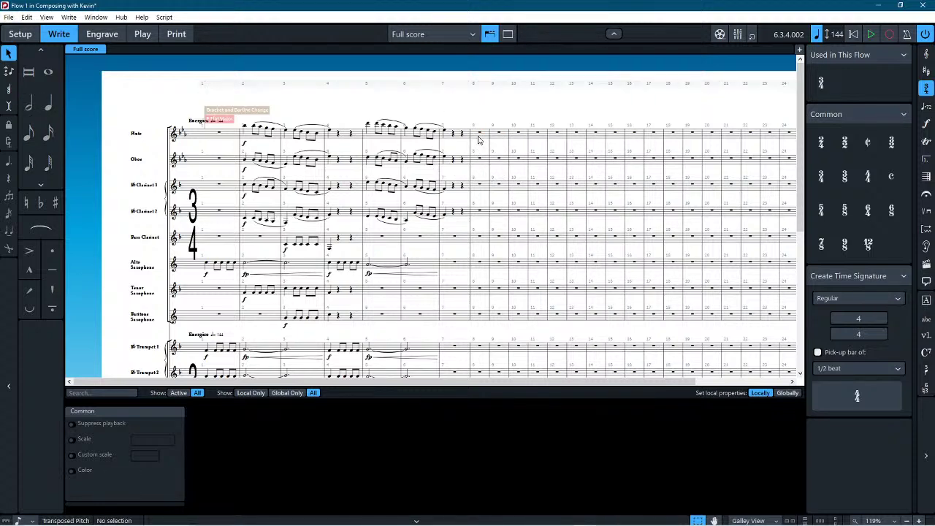
left_click(479, 140)
key("shift+a")
key("Escape")
scroll(473, 199, "up", 5, "ctrl")
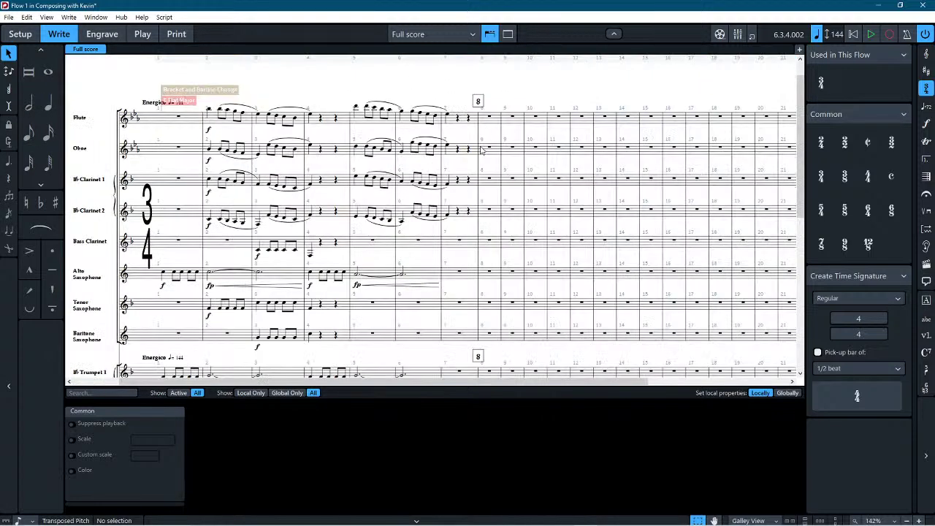
Step: Remove the rehearsal mark from bar 8
scroll(470, 207, "up", 5)
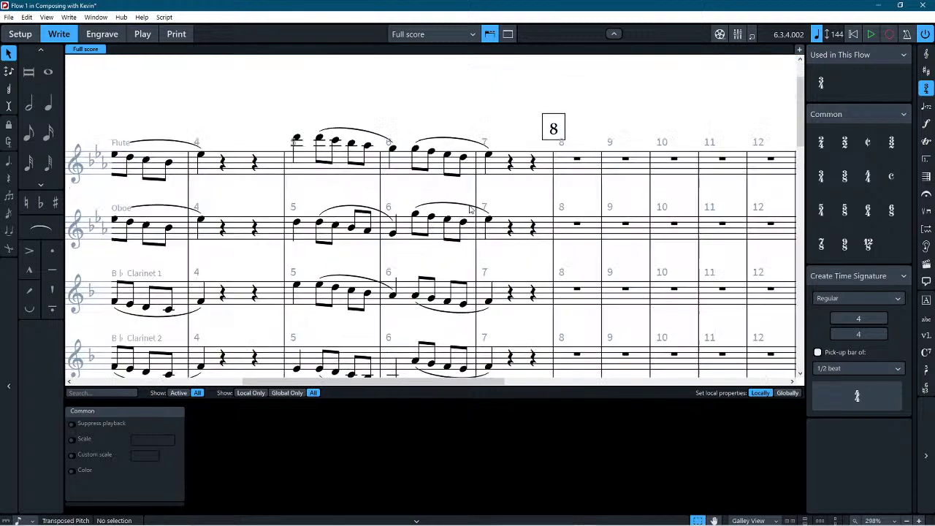
left_click_drag(648, 107, 475, 188)
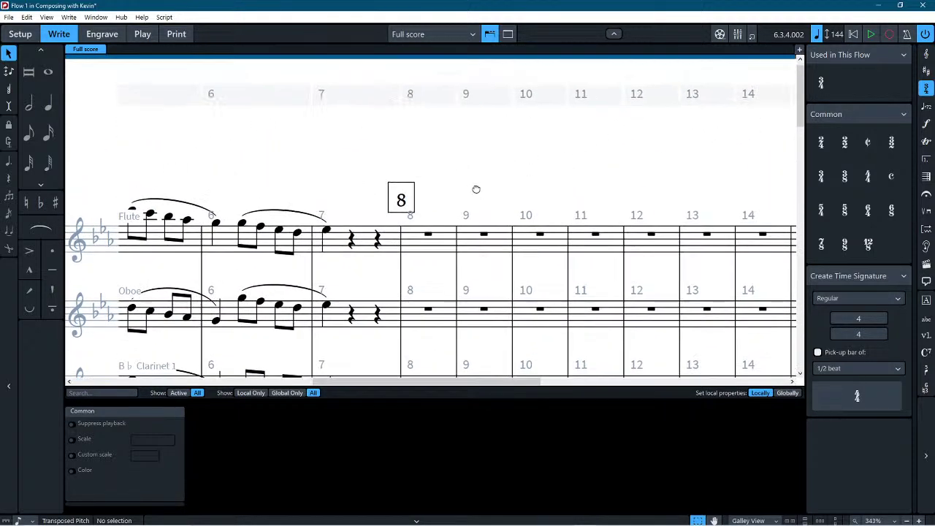
scroll(511, 179, "left", 3)
scroll(561, 167, "right", 5)
left_click(401, 200)
key("Delete")
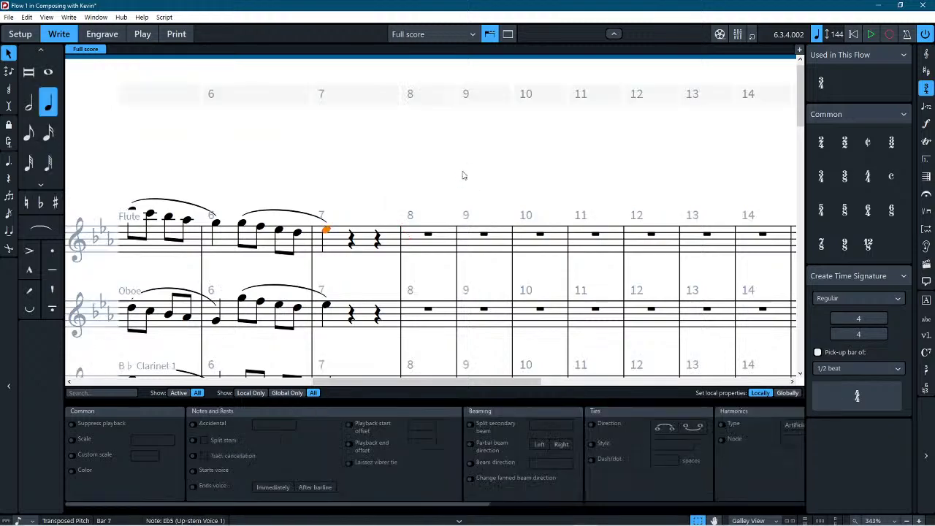
key("Escape")
Step: Add a rehearsal mark at the start of bar 10
scroll(454, 177, "down", 2)
scroll(455, 178, "down", 3)
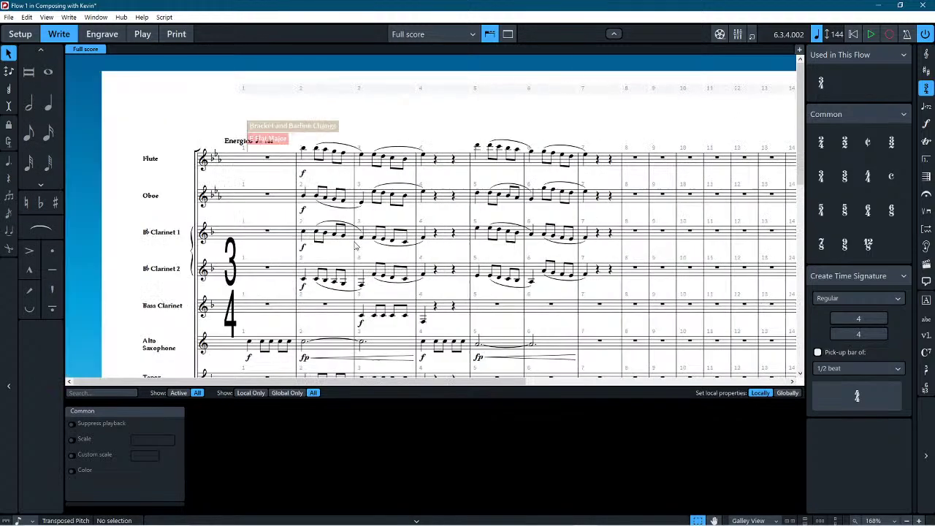
scroll(353, 246, "down", 5)
scroll(353, 246, "down", 4)
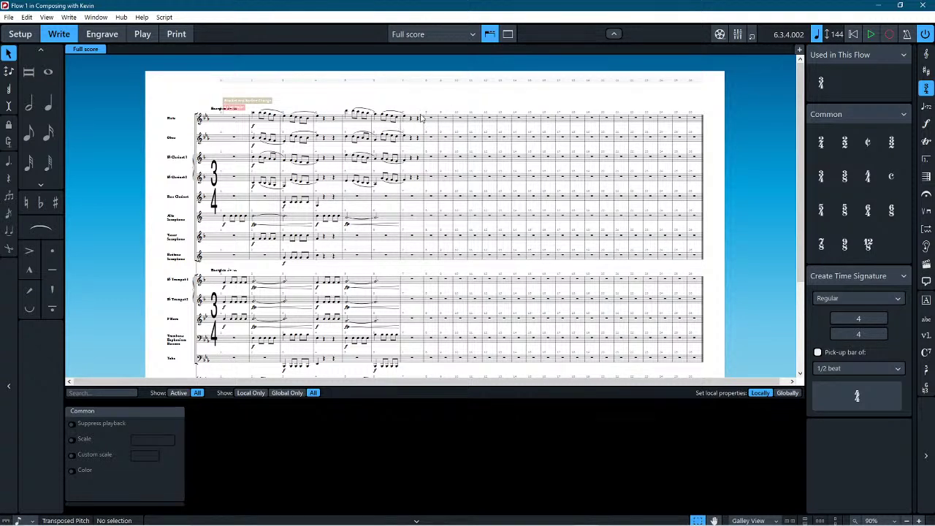
left_click(461, 122)
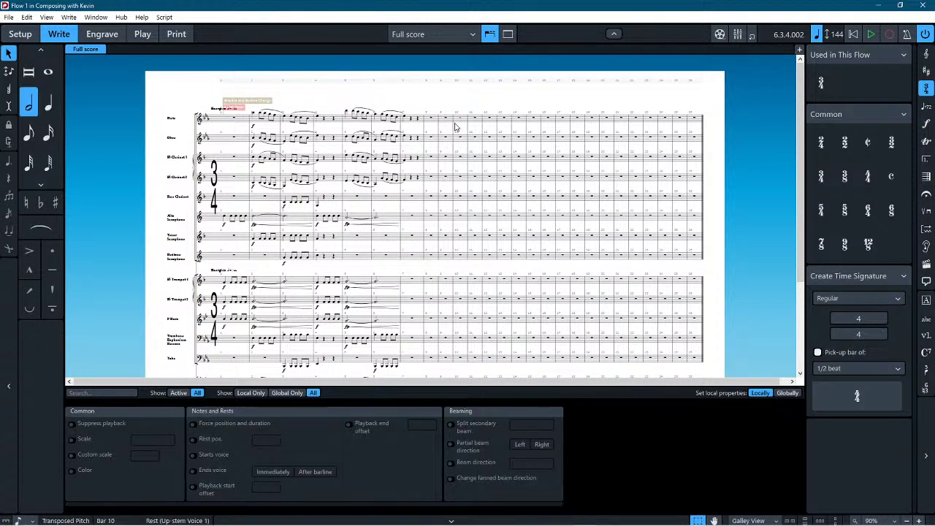
key("Escape")
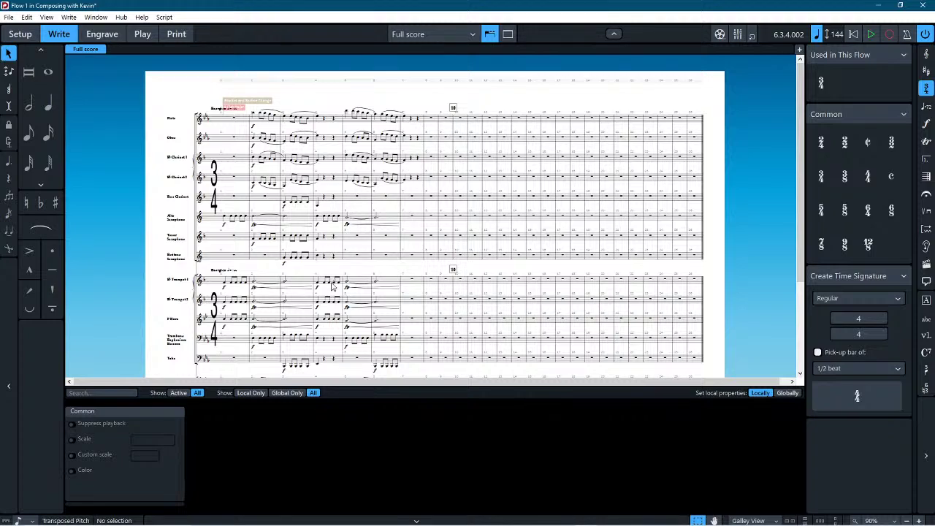
scroll(326, 273, "up", 4)
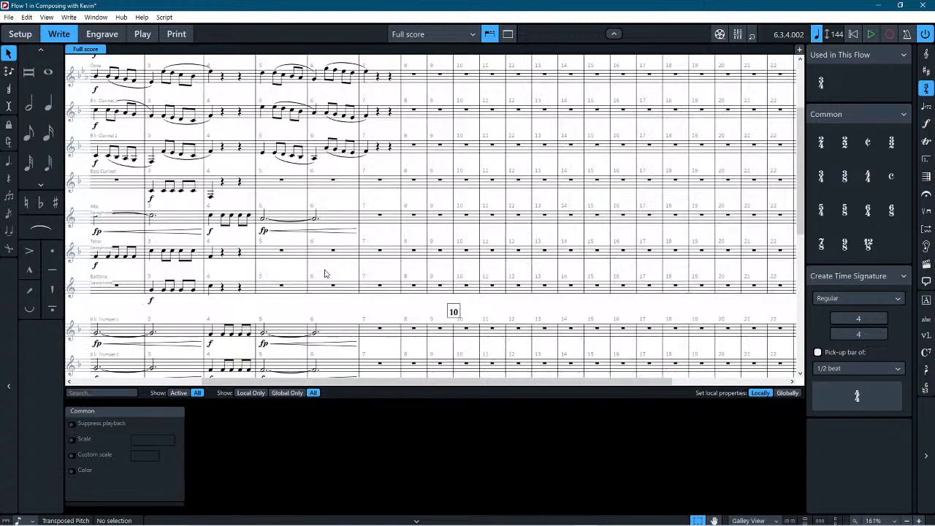
scroll(570, 129, "up", 4)
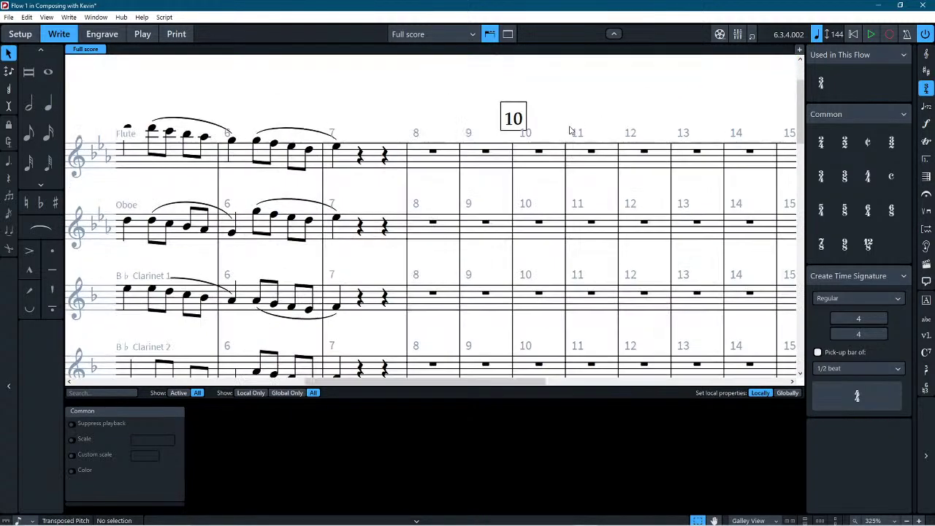
left_click_drag(604, 98, 453, 220)
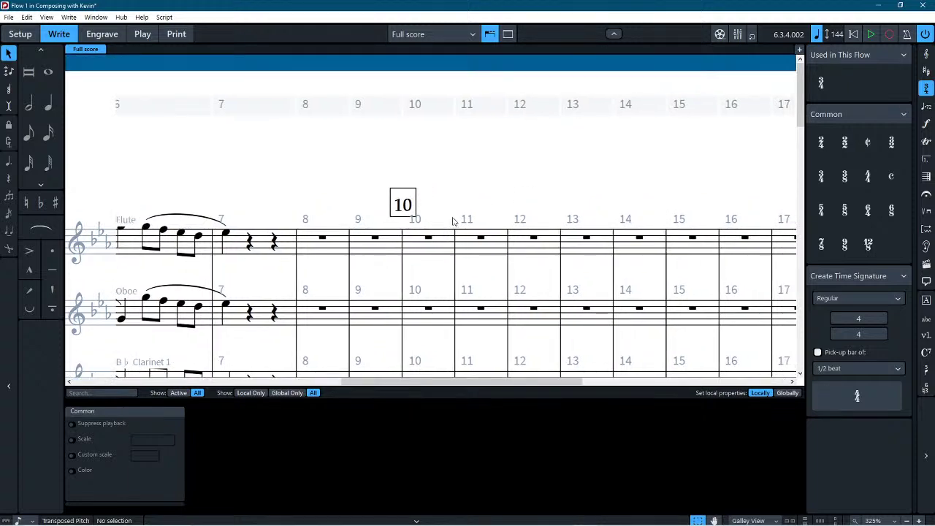
scroll(451, 221, "up", 2)
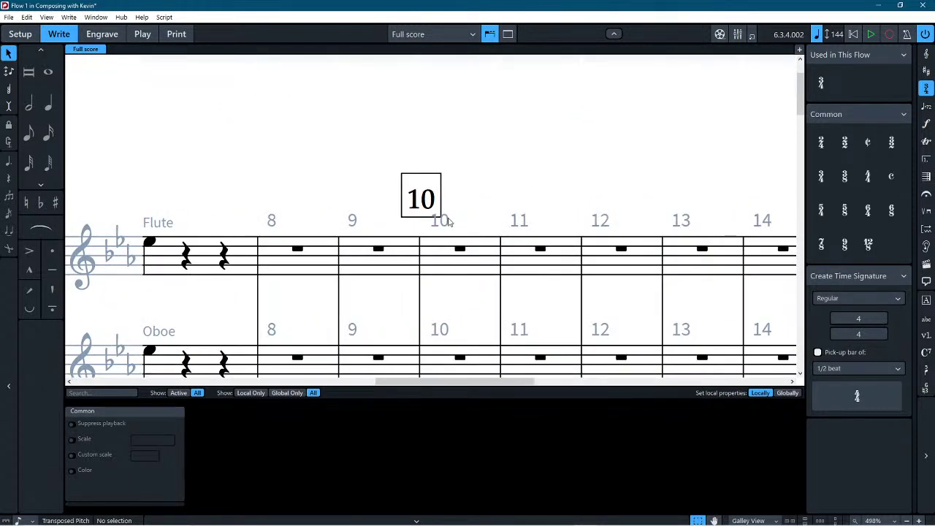
scroll(449, 220, "down", 9)
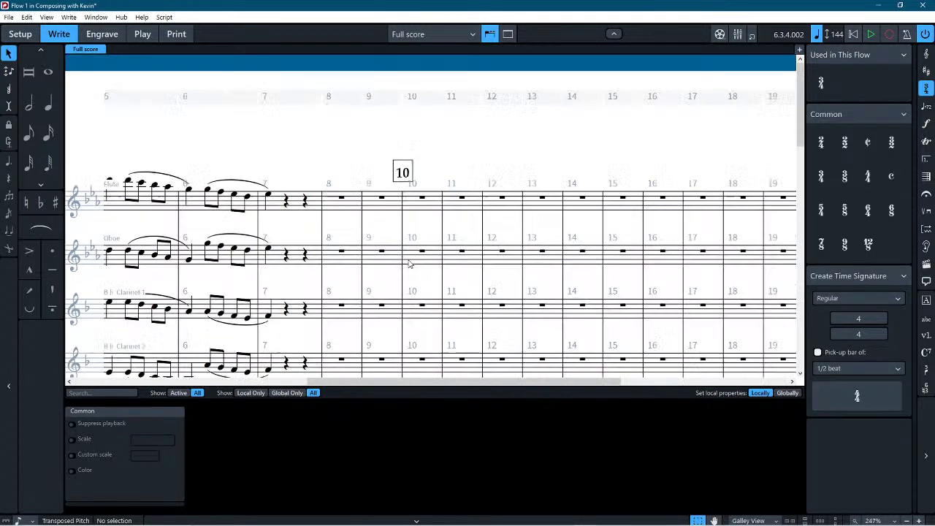
Step: Repeat the Percussion 1 passage from bars 2–4 directly after itself, filling bars 5–7
scroll(328, 289, "down", 5)
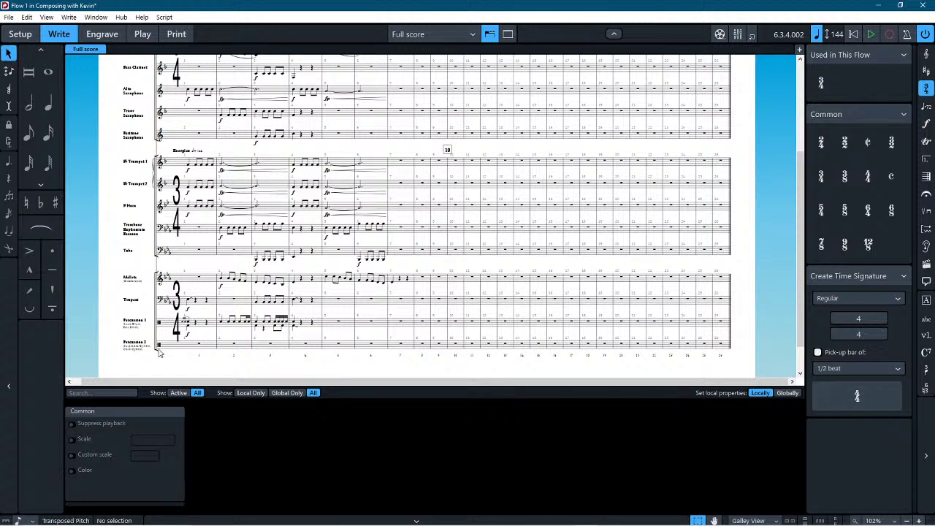
left_click(232, 325)
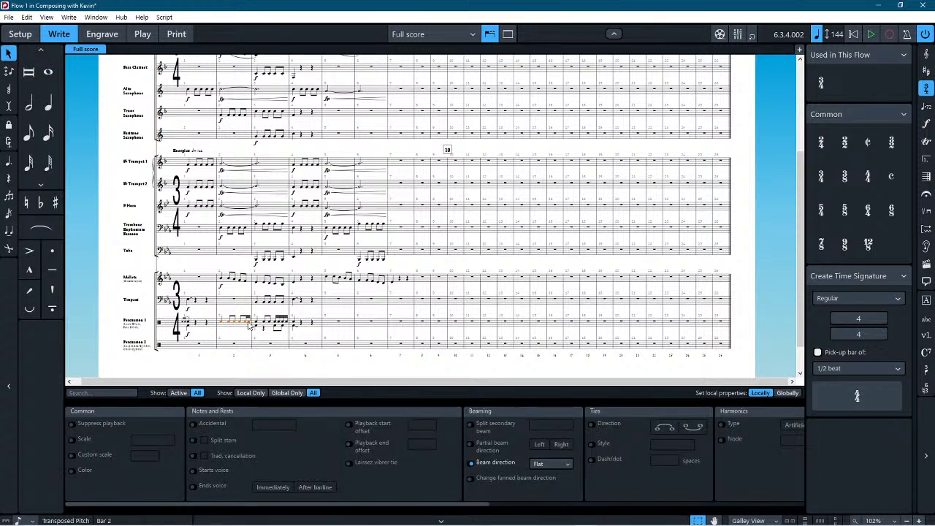
left_click(296, 328, "shift")
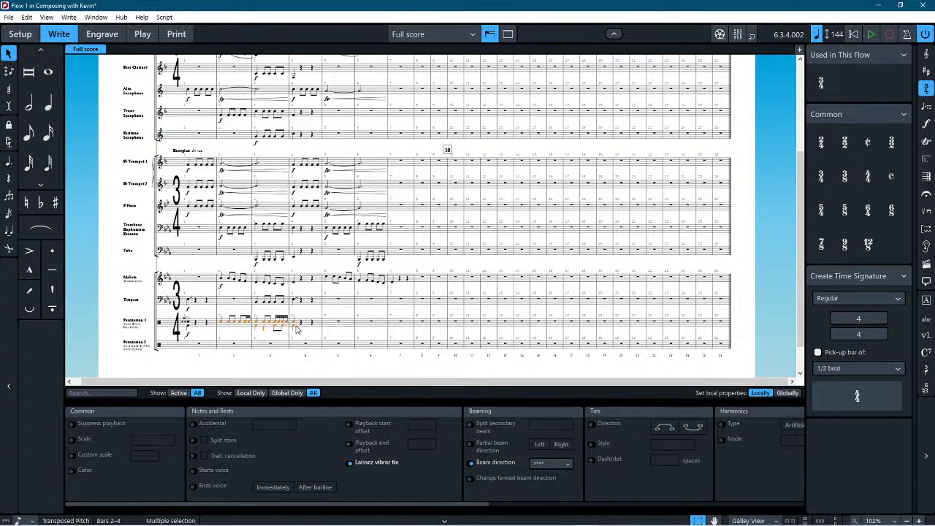
key("r")
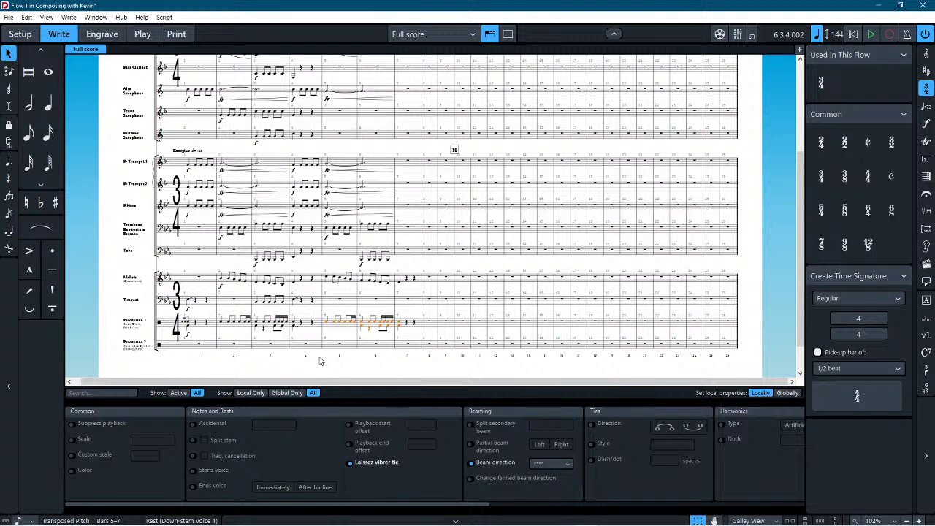
left_click(360, 361)
Step: Change the second half of beat 2 in Percussion 1 bar 5 to two sixteenth-note snare hits
scroll(316, 336, "up", 3)
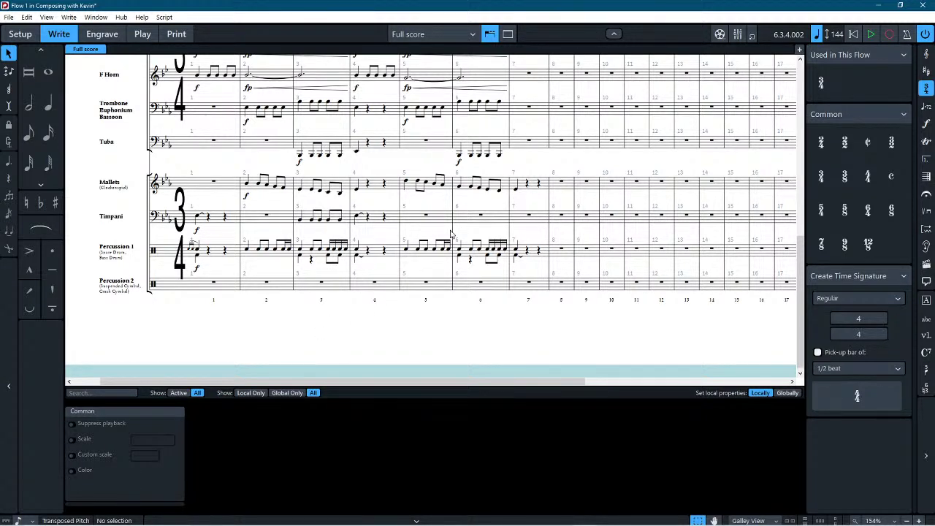
left_click(487, 250)
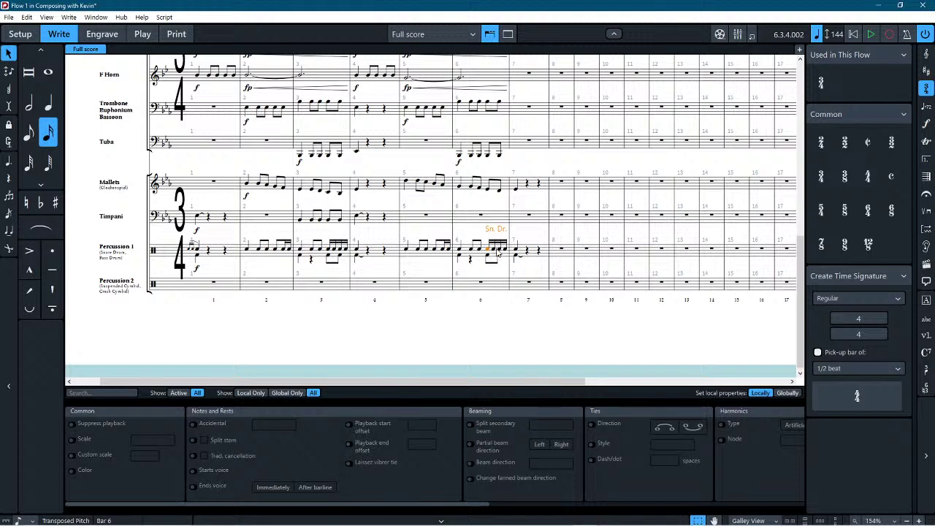
left_click(498, 253, "shift")
left_click(446, 249)
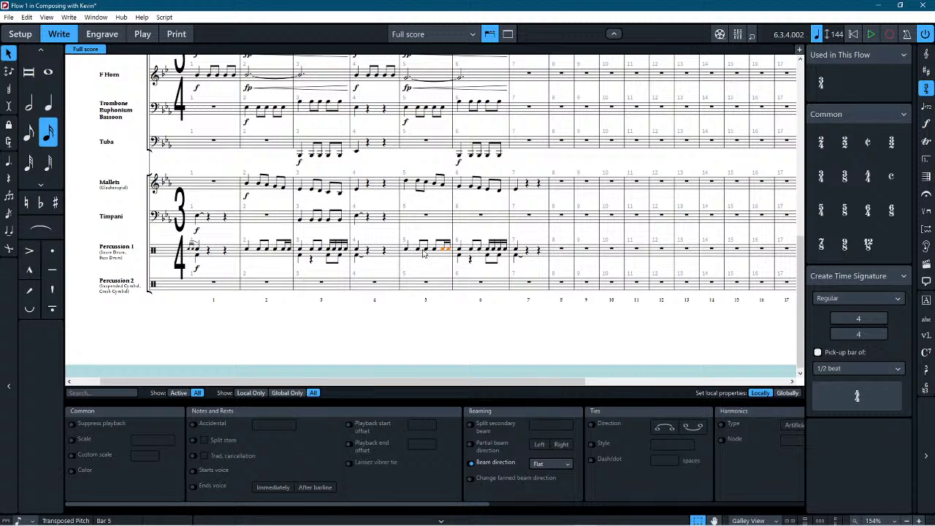
left_click(419, 337)
left_click(429, 250)
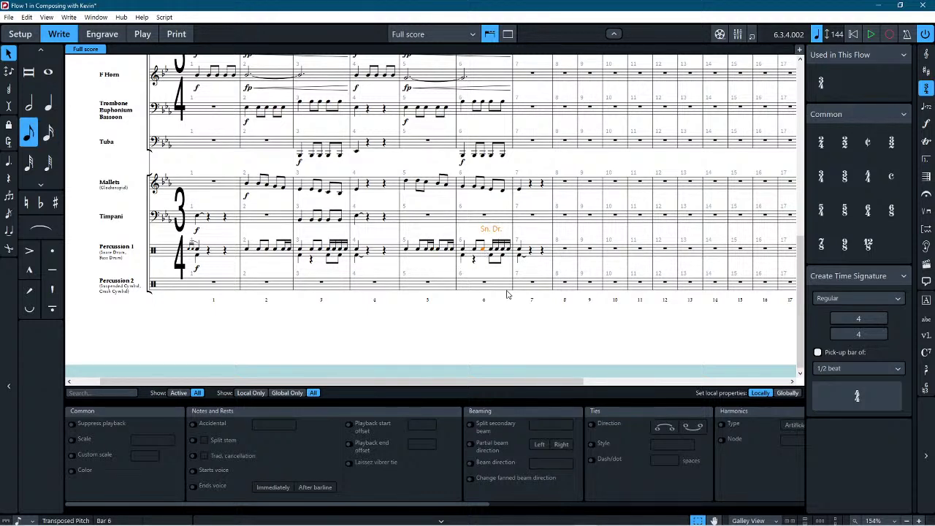
left_click(515, 340)
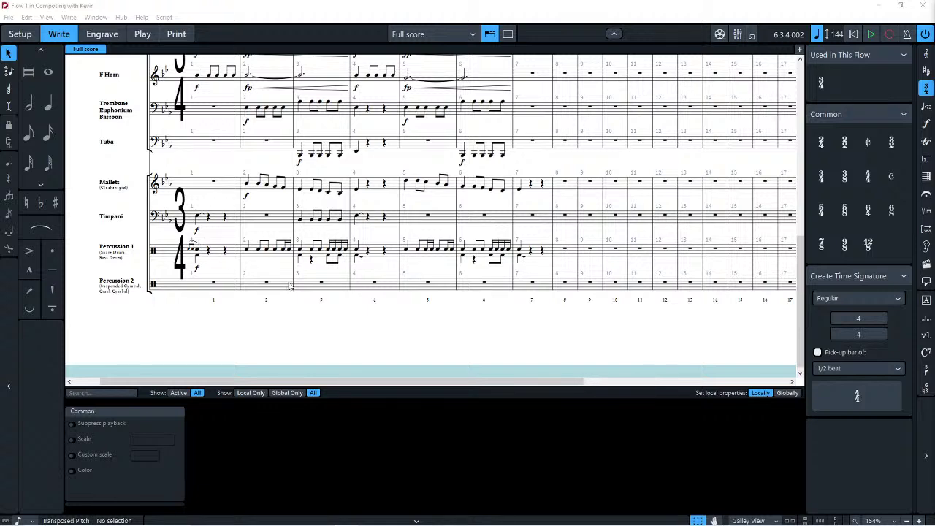
Step: Copy the snare grace notes from bar 1 to before beat 3 of bar 3 in Percussion 1 and slur them to the following note
left_click(188, 325)
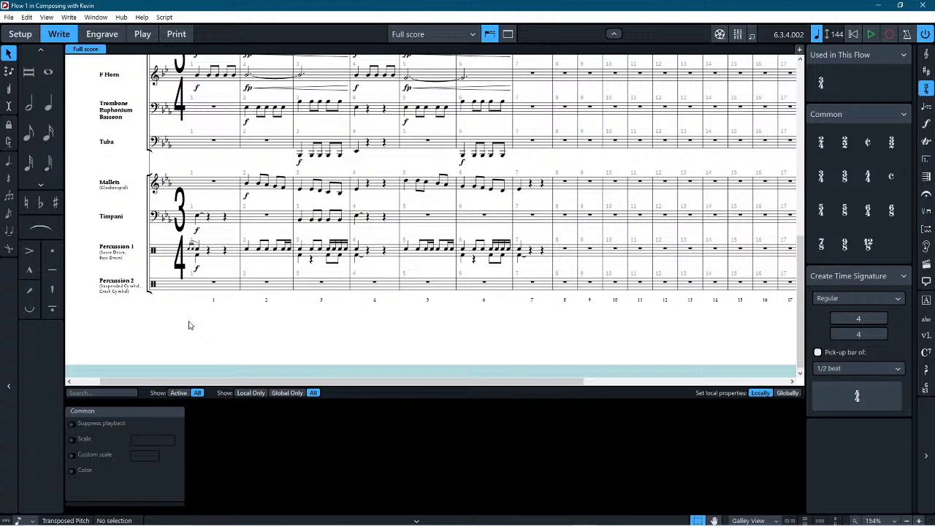
mouse_move(188, 325)
left_mouse_down()
mouse_move(209, 326)
mouse_move(209, 338)
mouse_move(197, 330)
left_mouse_up()
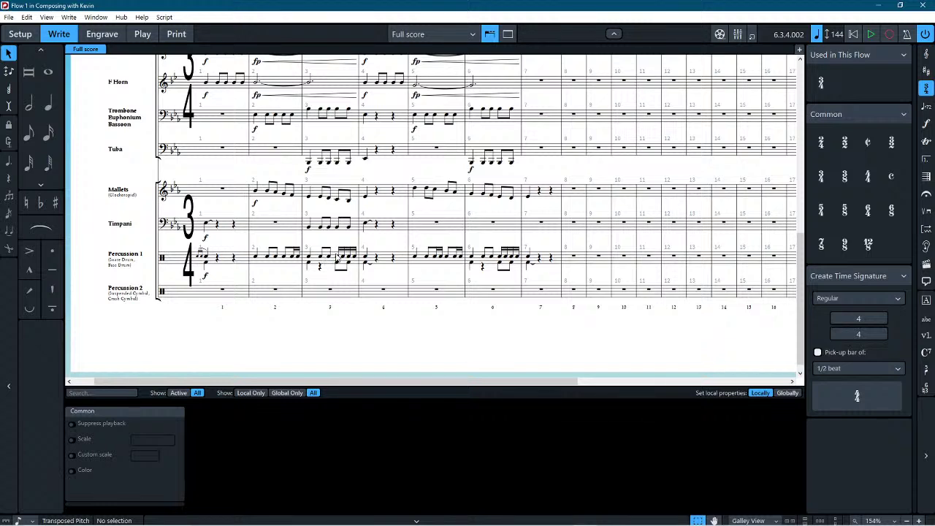
left_click(200, 257)
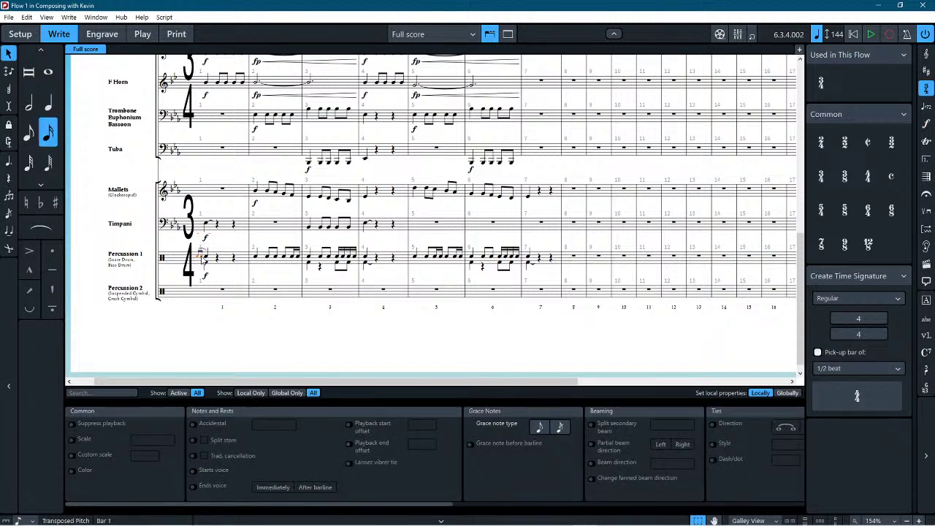
left_click(210, 251)
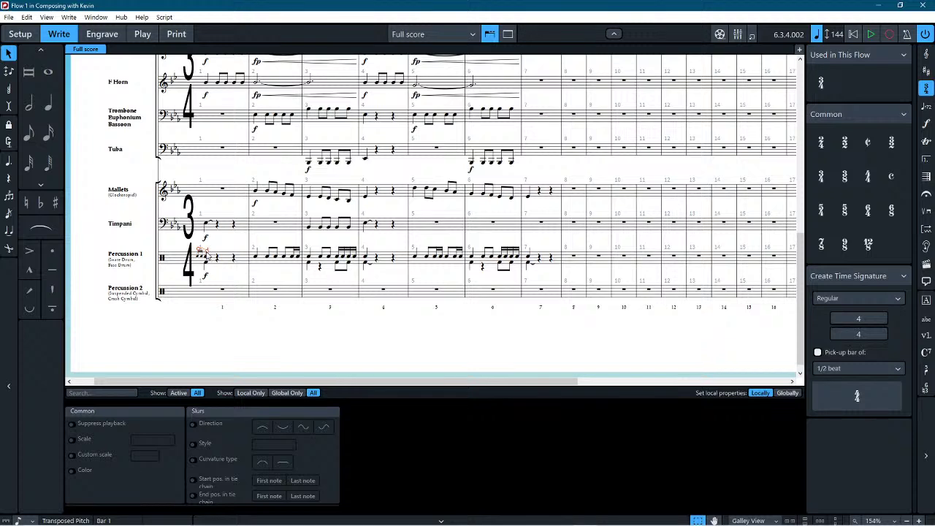
left_click(202, 261)
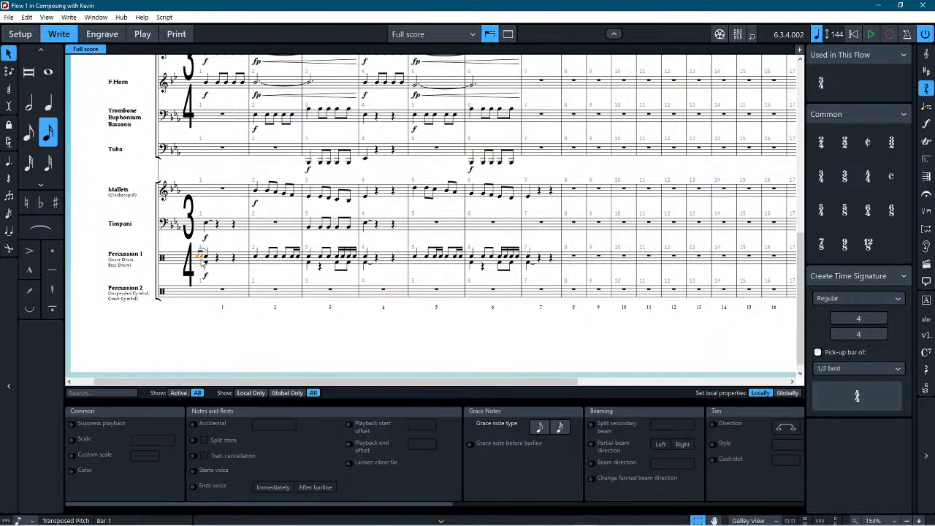
left_click(338, 260, "alt")
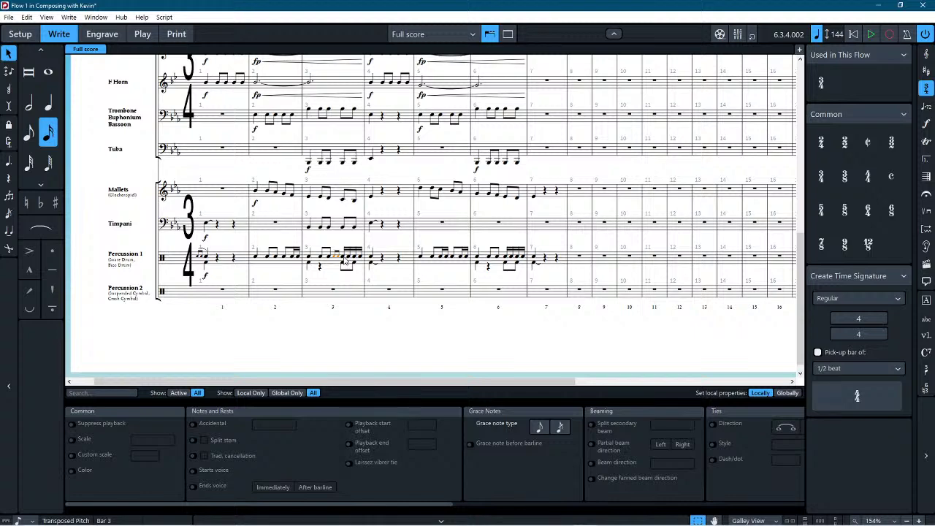
key("Escape")
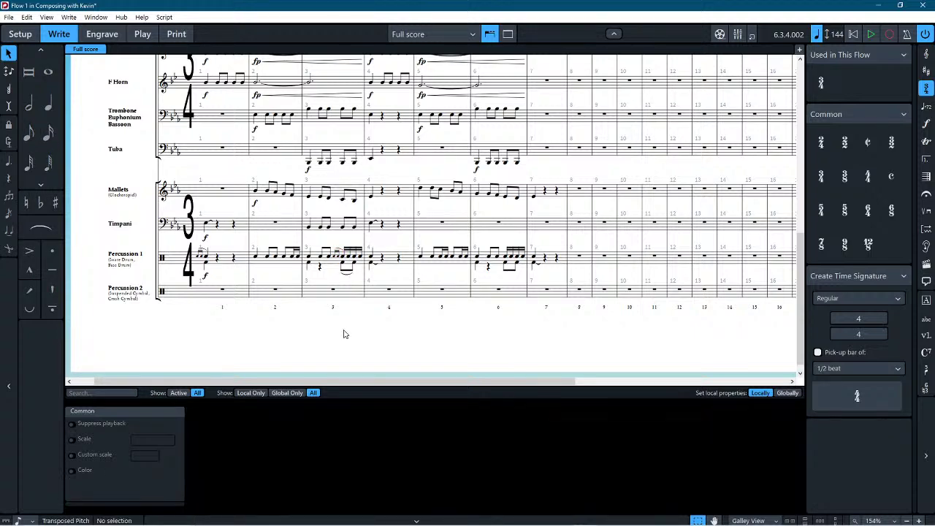
Step: Switch to Engrave mode and open the Slurs category of the Engraving Options
scroll(343, 334, "up", 5)
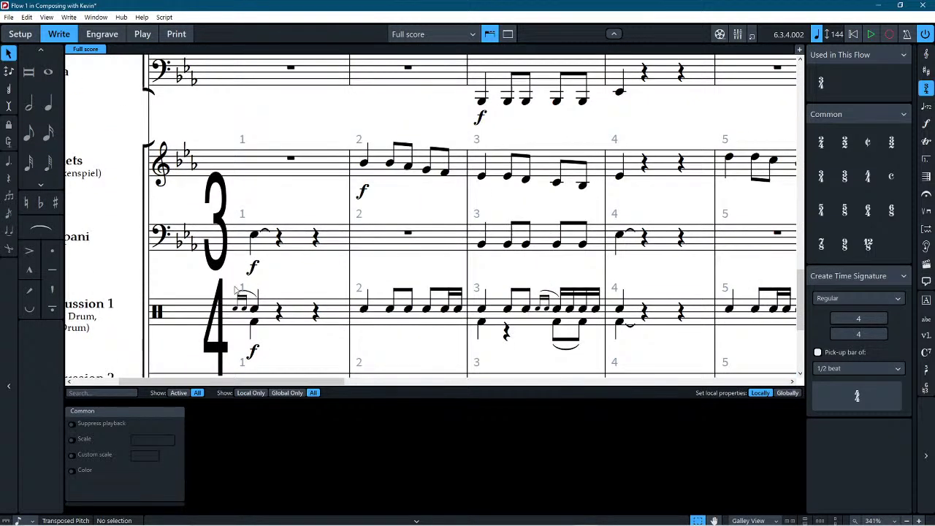
left_click(69, 16)
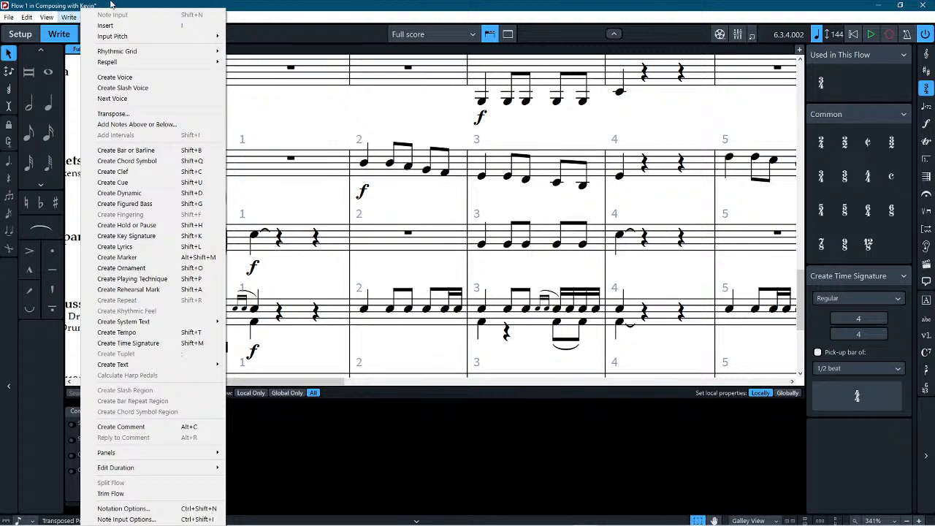
key("Escape")
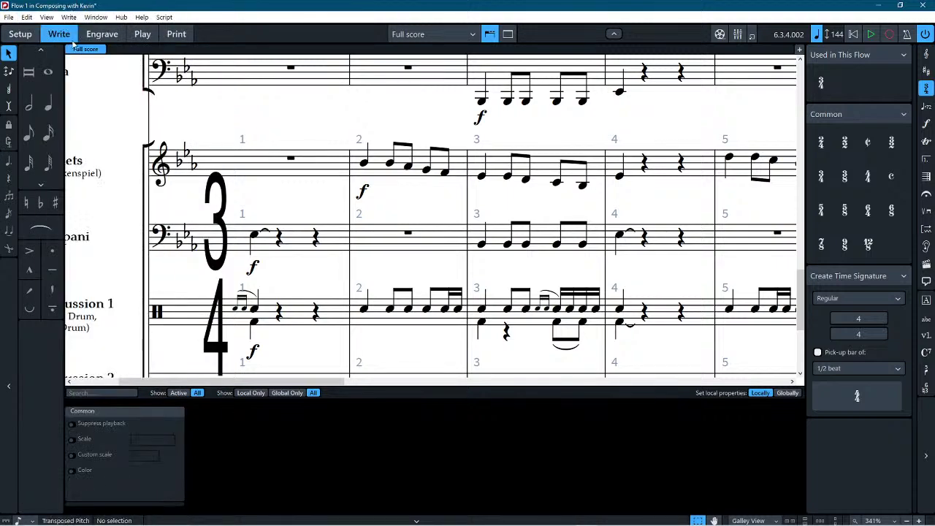
key("ctrl+3")
left_click(76, 17)
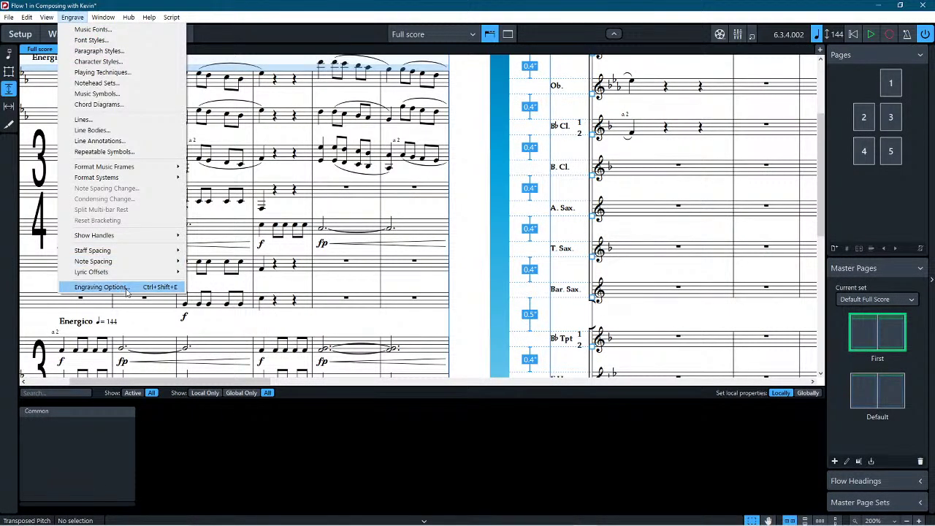
left_click(91, 289)
scroll(314, 285, "down", 10)
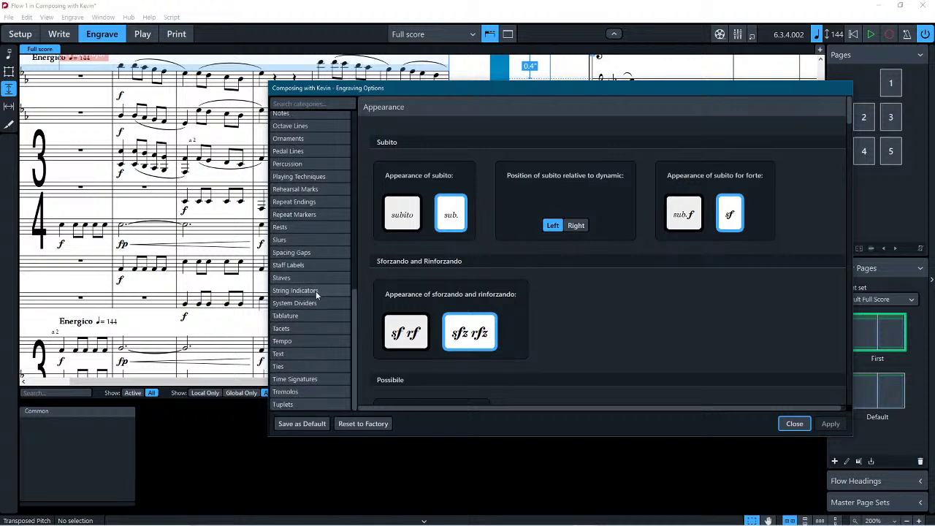
left_click(288, 240)
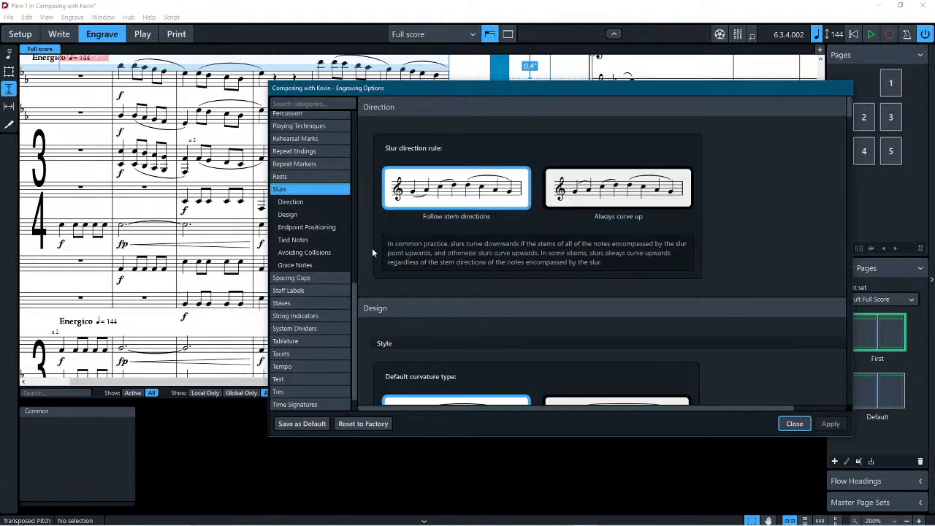
Step: For slurs starting and ending on notes with opposing stem directions, choose Position stem-side endpoint near stem end
scroll(511, 233, "down", 10)
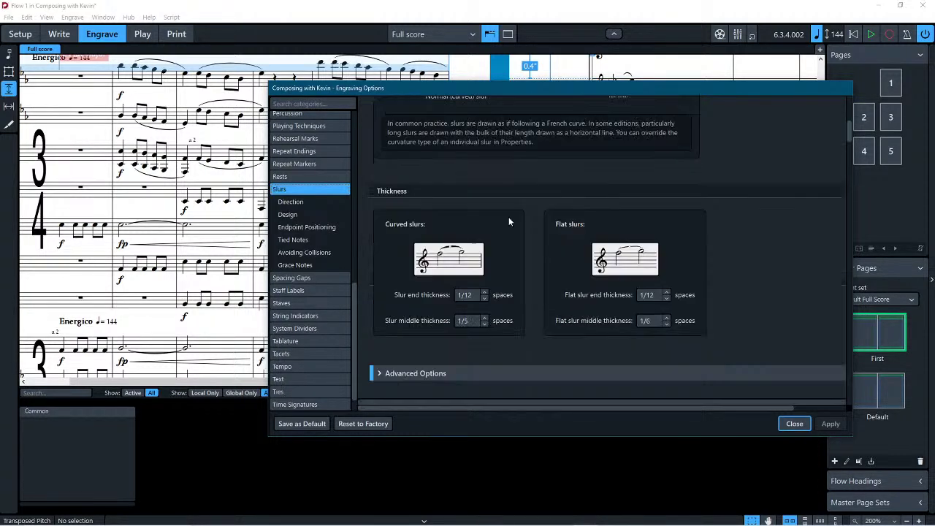
scroll(507, 220, "down", 6)
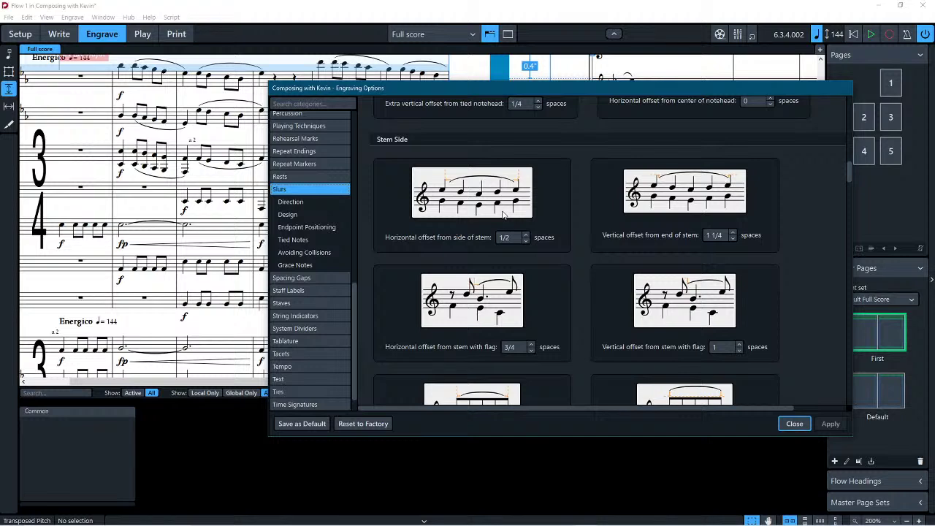
scroll(502, 213, "down", 6)
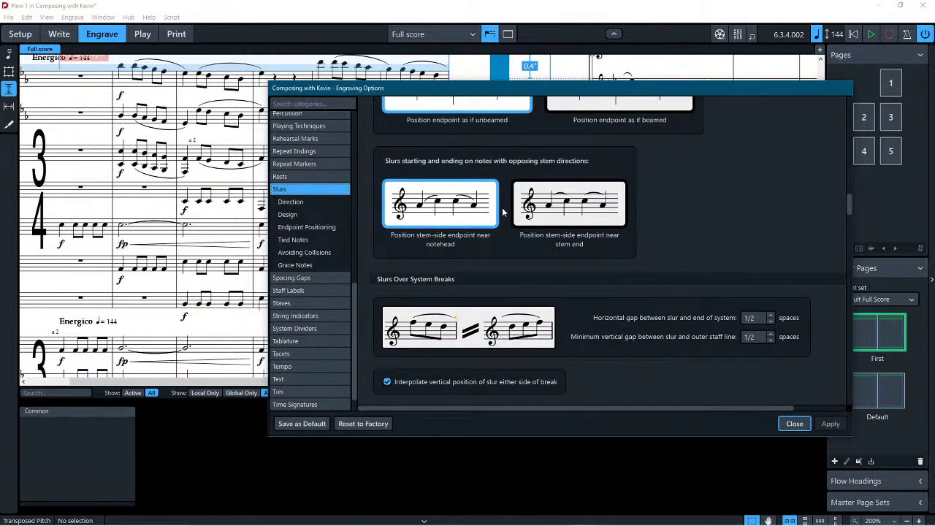
left_click(588, 201)
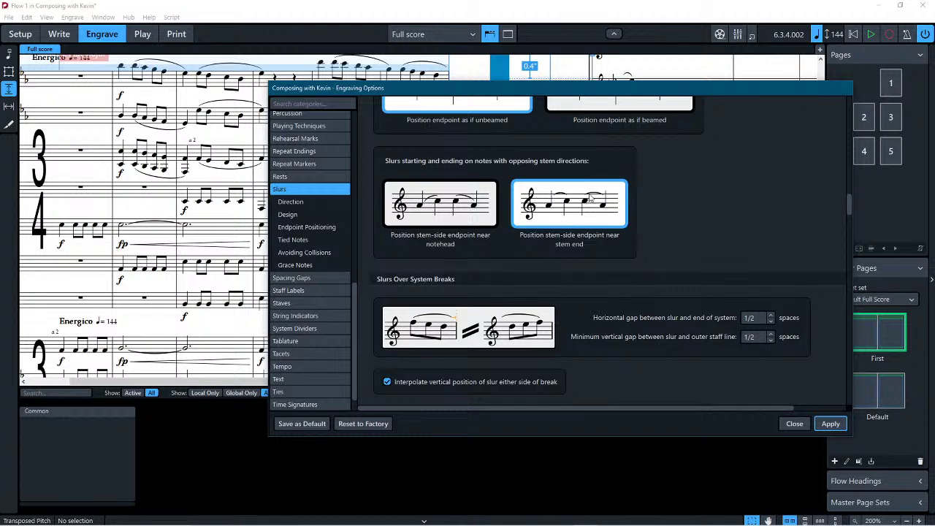
Step: Review the remaining slur options, apply the Engraving Options changes, and return to Write mode
scroll(588, 197, "down", 10)
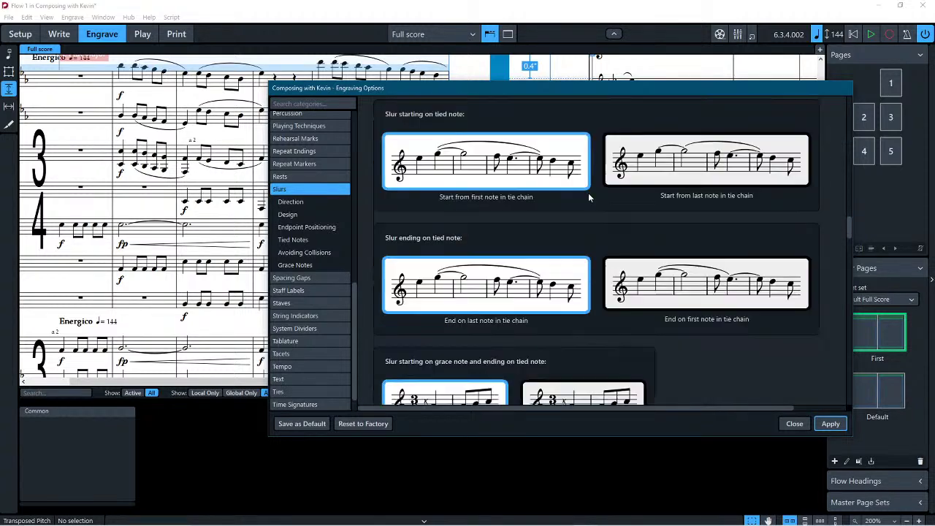
scroll(589, 197, "down", 5)
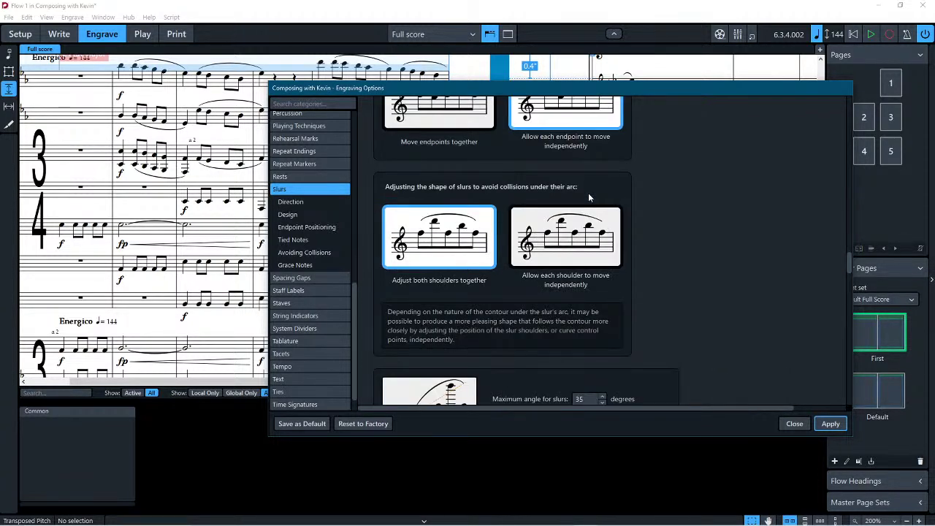
scroll(589, 197, "down", 8)
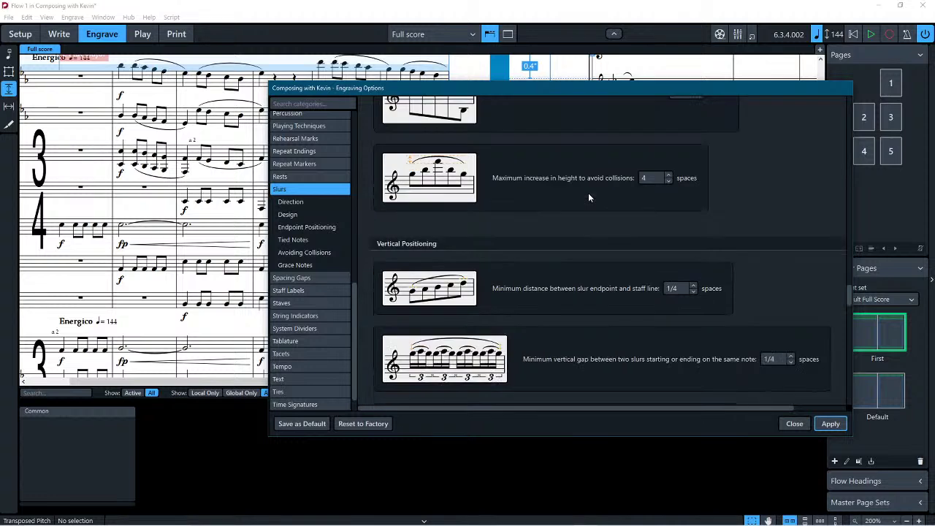
scroll(588, 193, "down", 6)
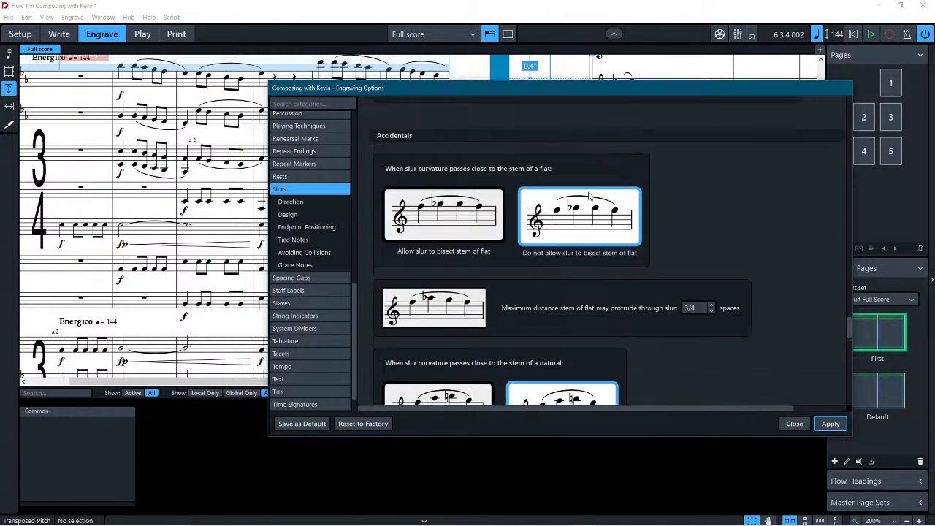
scroll(483, 207, "down", 3)
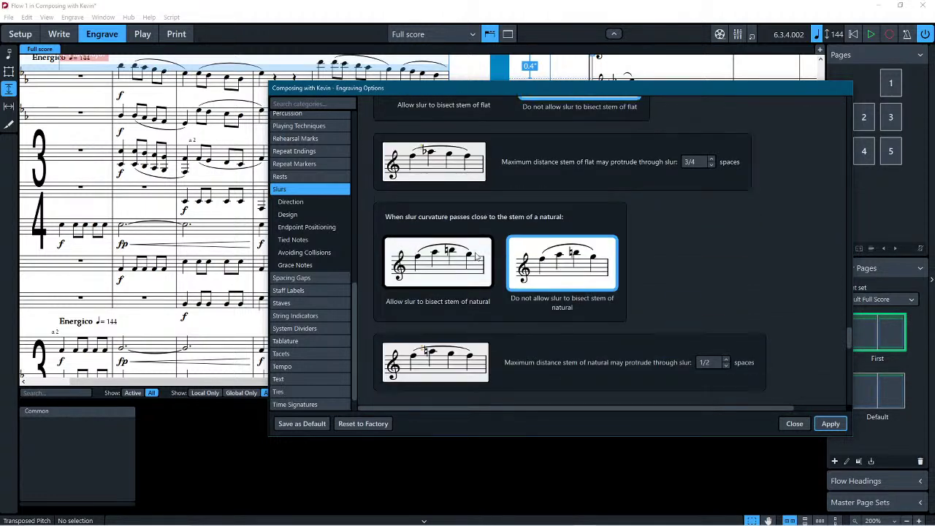
scroll(486, 264, "down", 10)
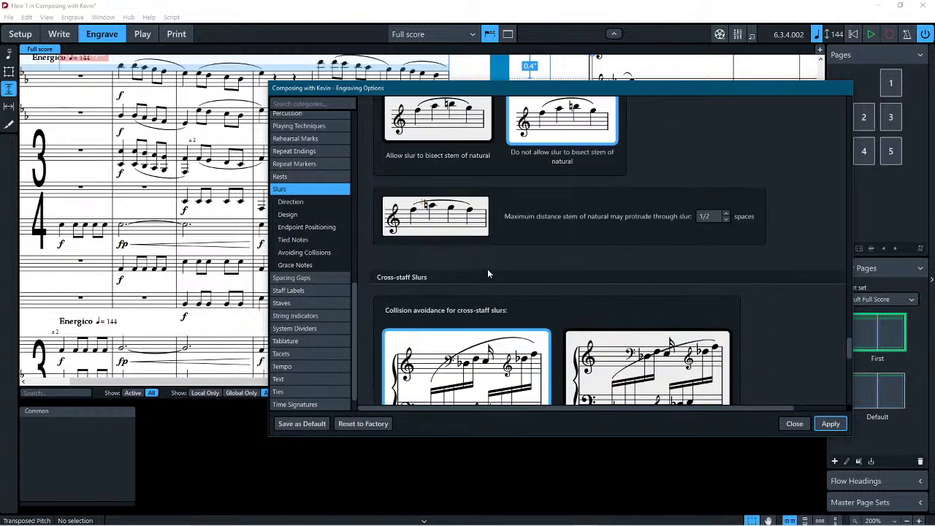
scroll(483, 262, "down", 5)
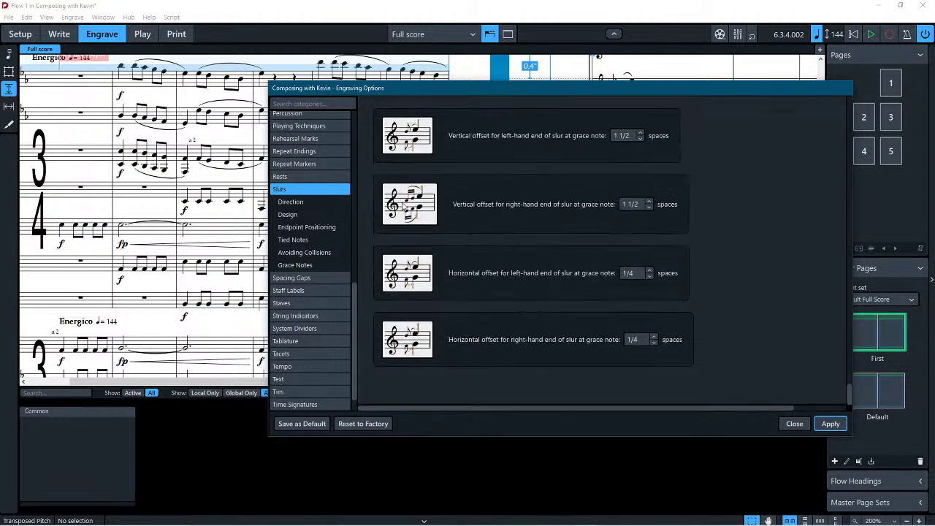
left_click(816, 425)
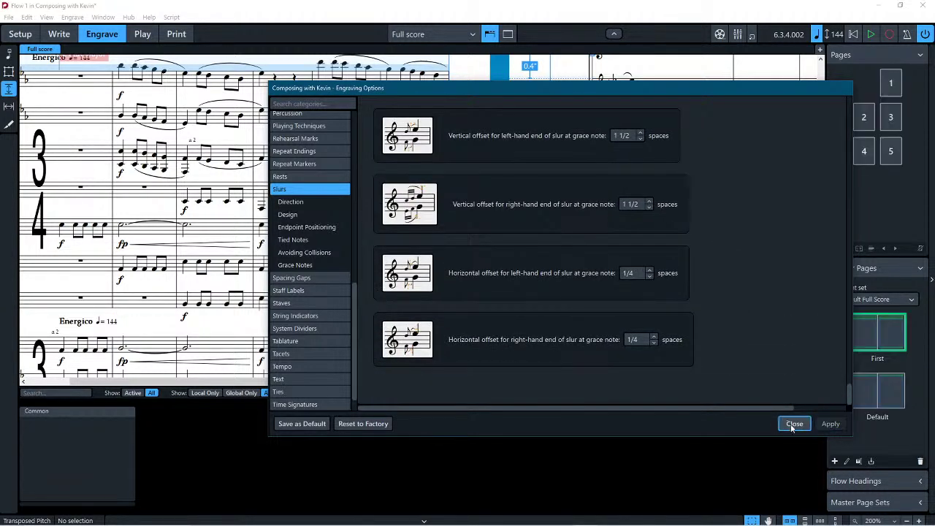
left_click(795, 425)
scroll(481, 295, "down", 3)
scroll(477, 291, "down", 4)
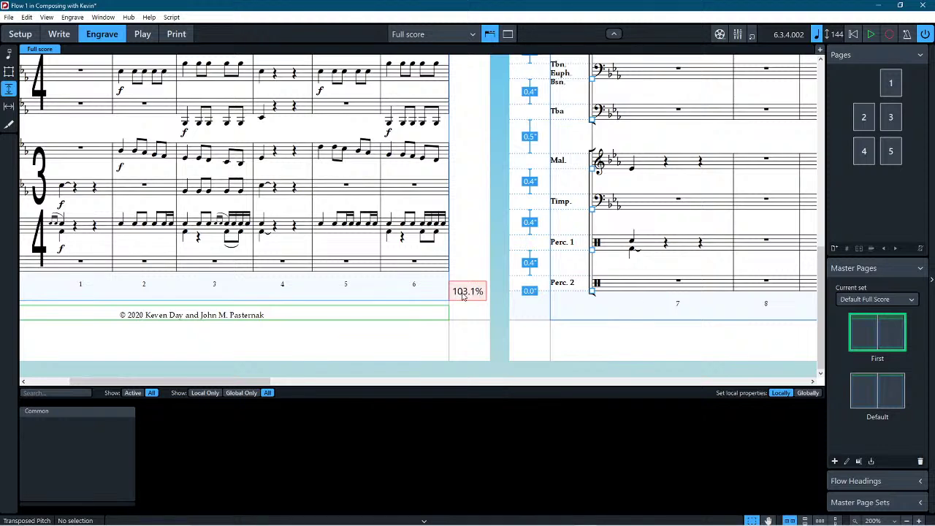
left_click(59, 34)
Step: Play back the score from the beginning to bar 7 to hear the percussion passage
scroll(347, 275, "down", 3)
scroll(347, 275, "down", 5)
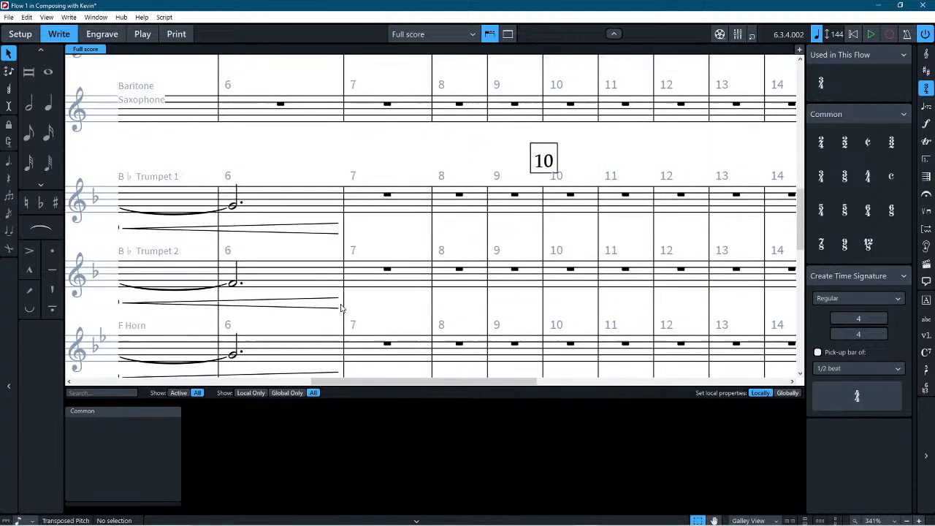
key("space")
scroll(420, 220, "down", 5)
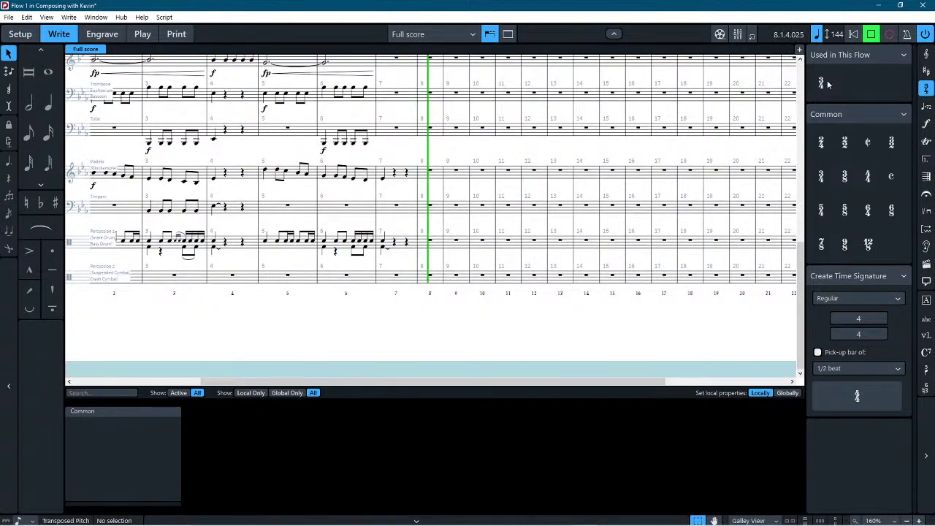
left_click(852, 34)
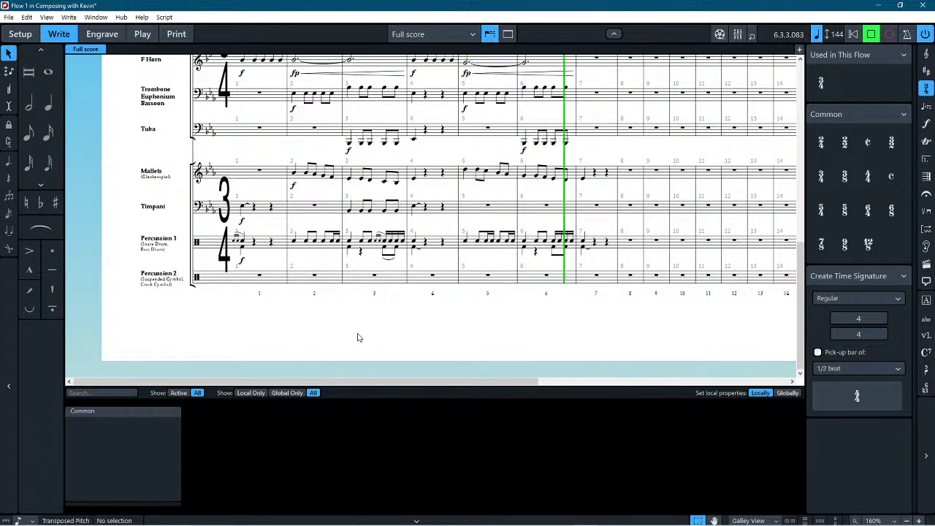
key("space")
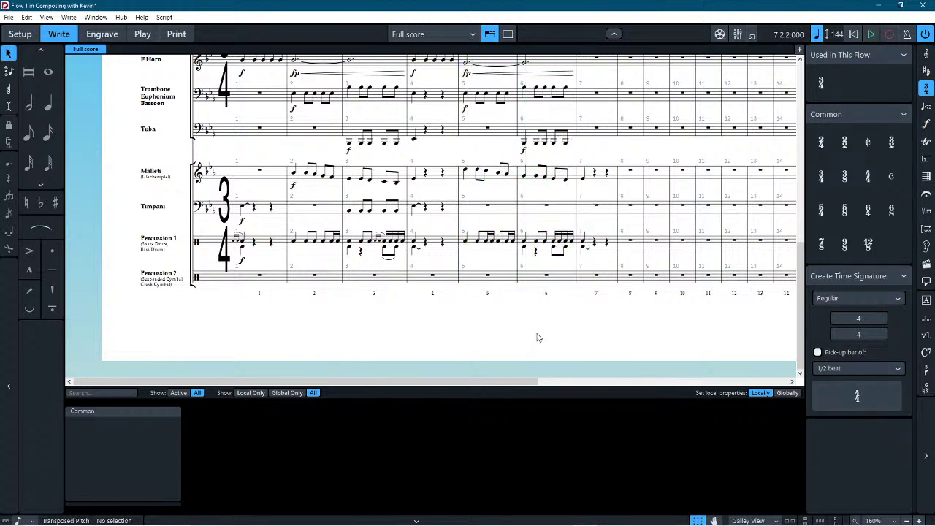
Step: Copy the Tuba's bar 4 quarter note to the start of bar 7 and lower it to C2
left_click(436, 130)
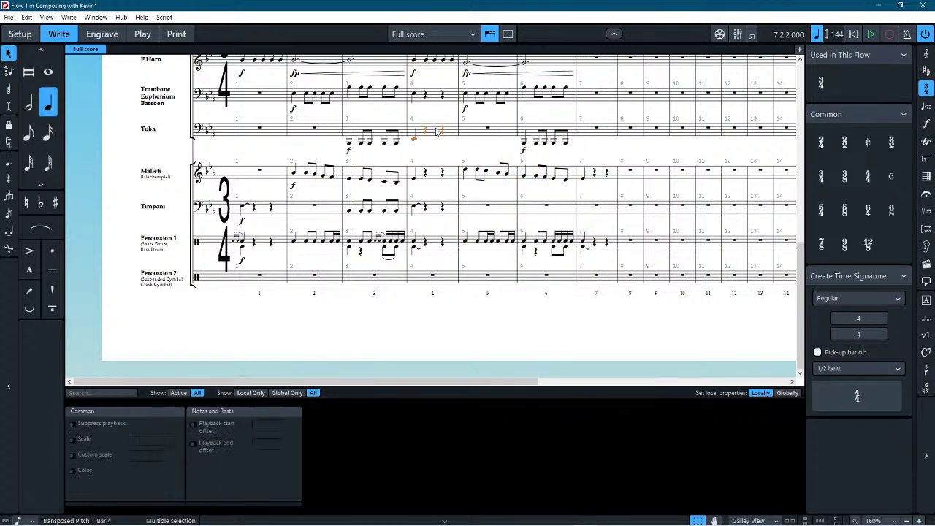
left_click(594, 130)
left_click(597, 141)
left_click(583, 142)
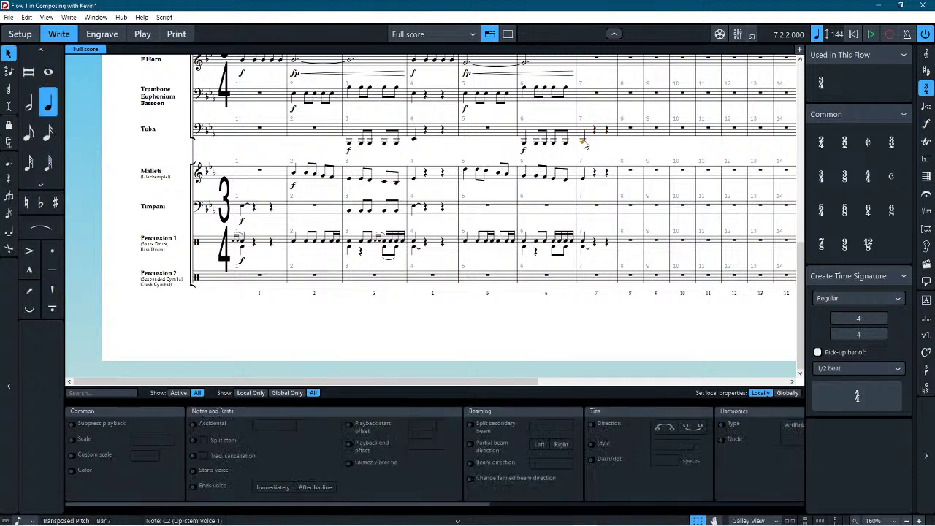
Step: Make the Tuba's bar 7 note a dotted half and repeat it in bar 8 one step higher, as D2
key("5")
key("4")
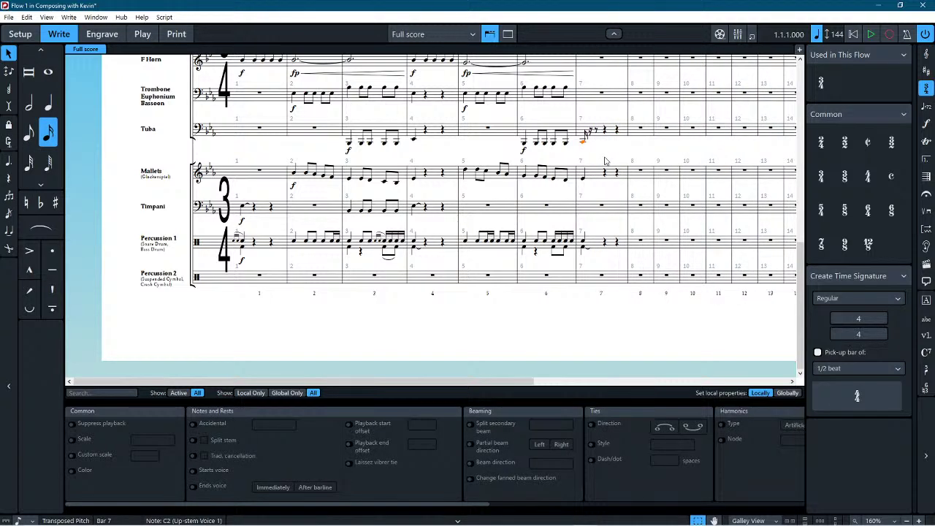
key("5")
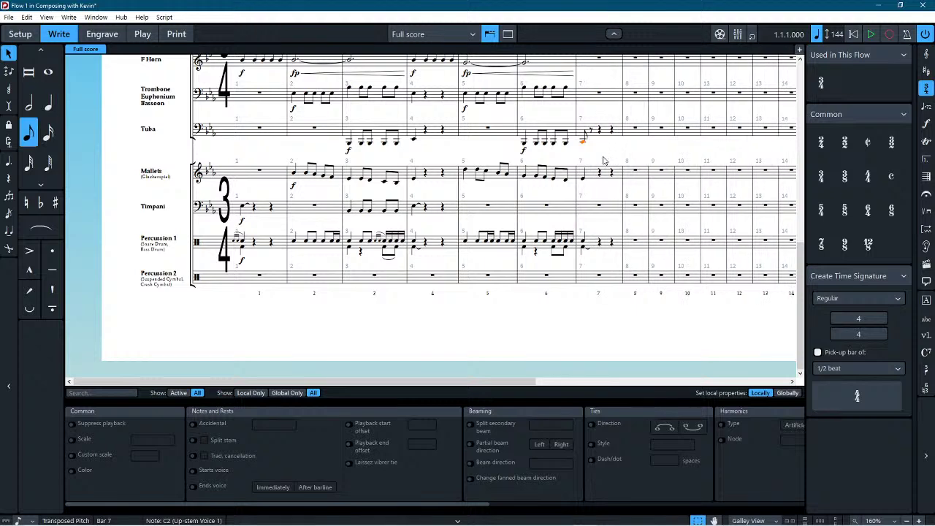
key("4")
key("5")
key("6")
key("8")
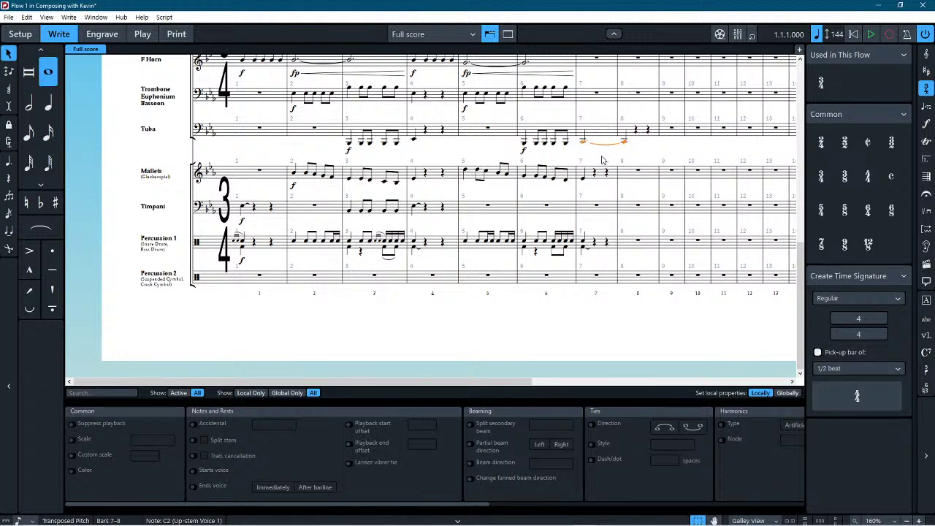
key("7")
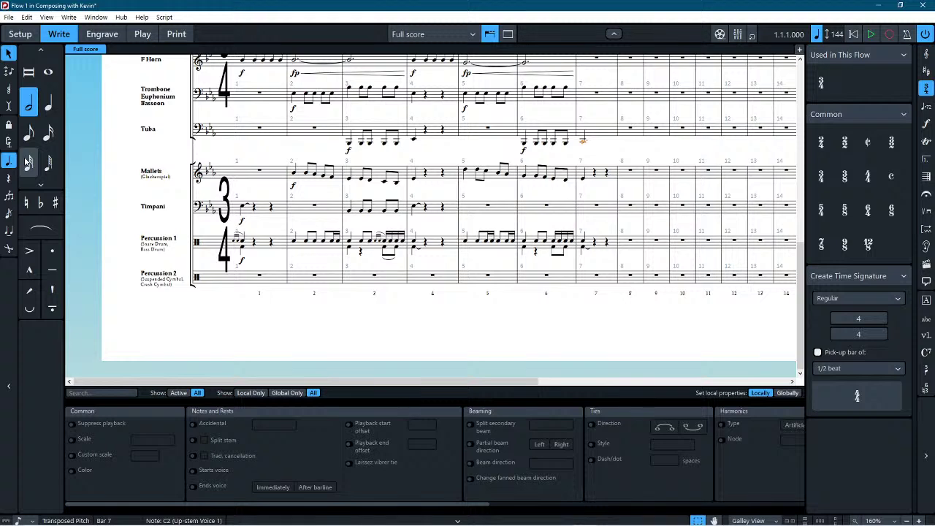
key("alt+Up")
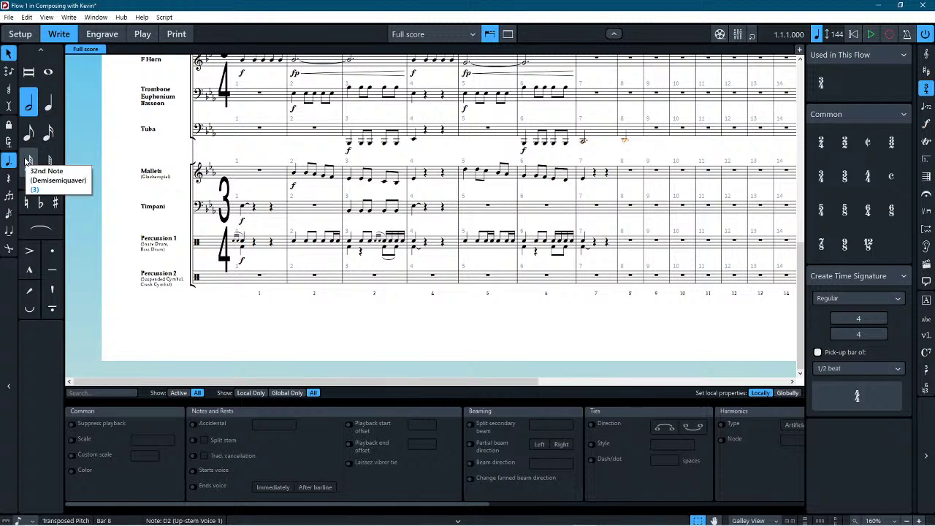
left_click(435, 140)
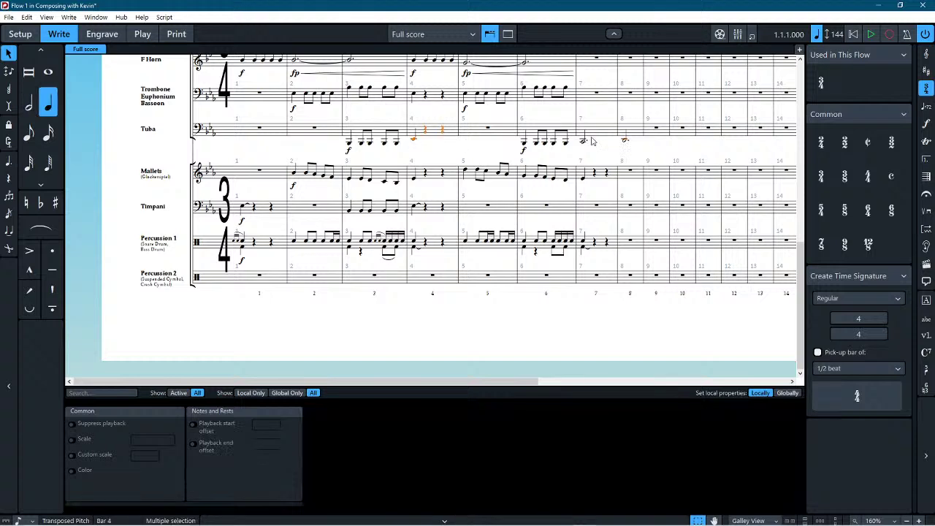
left_click(662, 137, "shift")
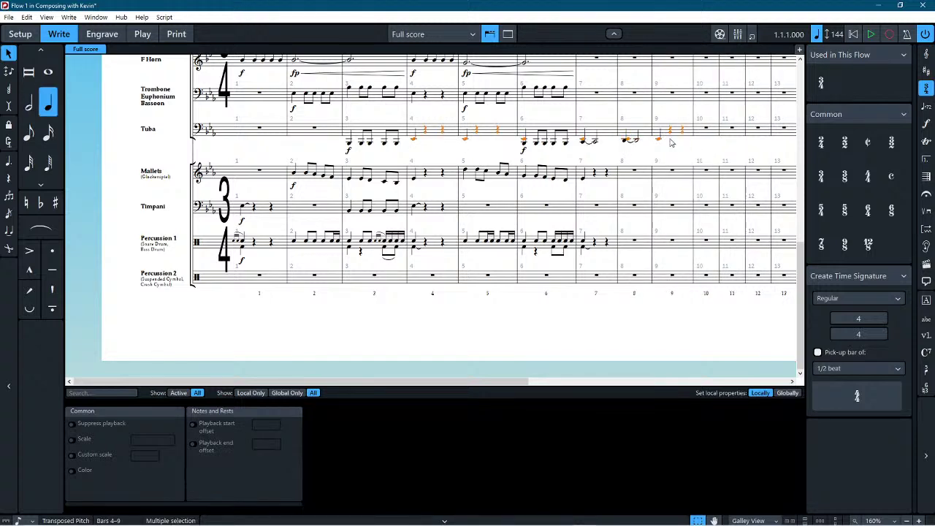
key("Escape")
Step: Copy the Tuba's bar 4 quarter note and rests to bar 9
left_click(437, 136)
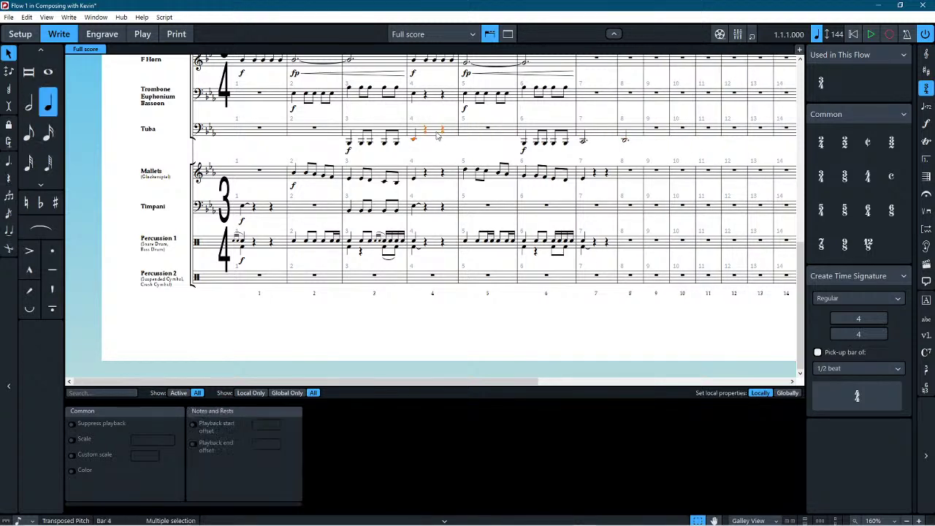
left_click(655, 135, "alt")
key("Escape")
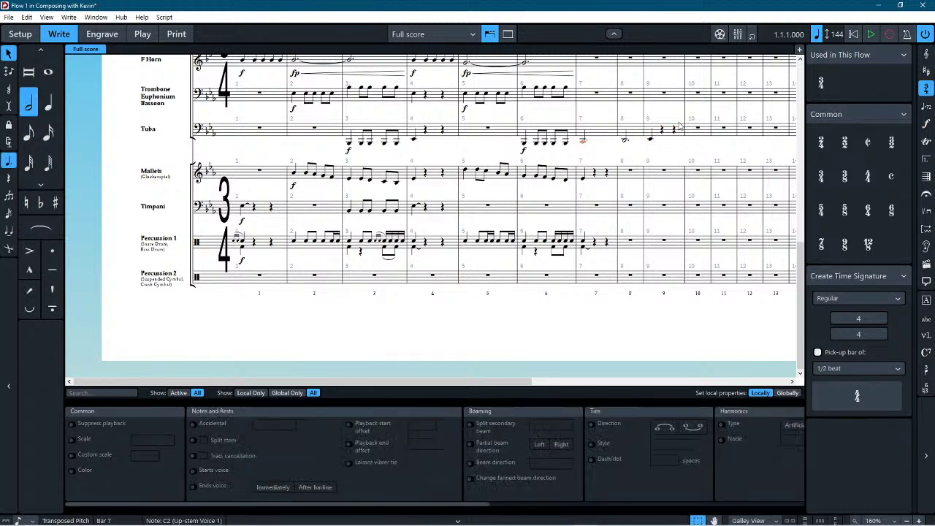
Step: Copy Tuba bars 7–9 to the Trombone/Euphonium/Bassoon staff and raise the copied notes by seven staff steps
left_click(600, 134)
left_click(668, 132, "shift")
key("alt+shift+m")
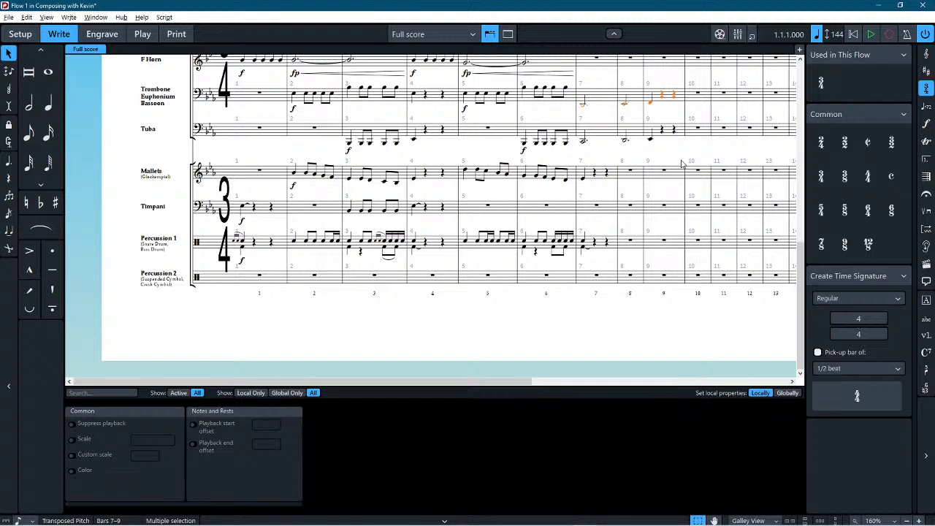
key("alt+Up")
key("alt+Up")
key("alt+Up")
key("alt+Up")
key("alt+Up")
key("alt+Up")
key("alt+Up")
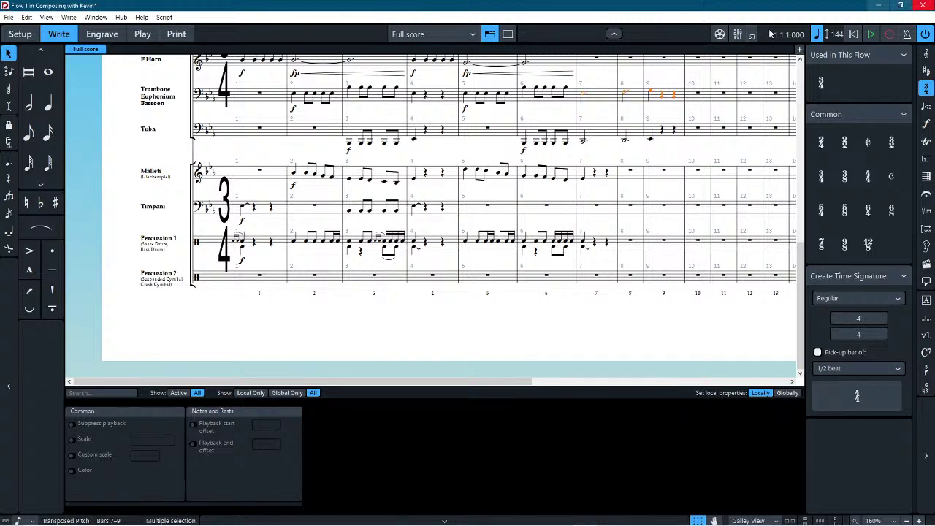
Step: Flatten the Tuba's bar 8 dotted half note to D♭2
left_click(637, 158)
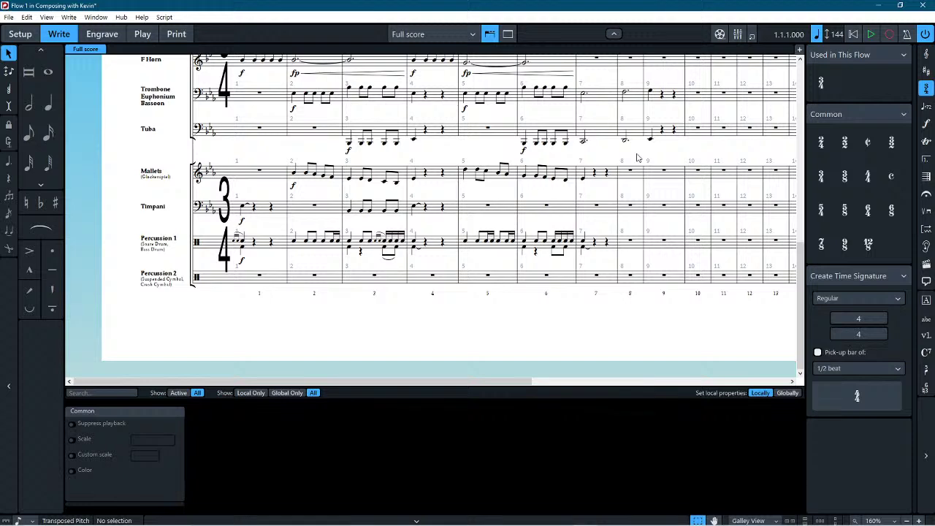
left_click(625, 138)
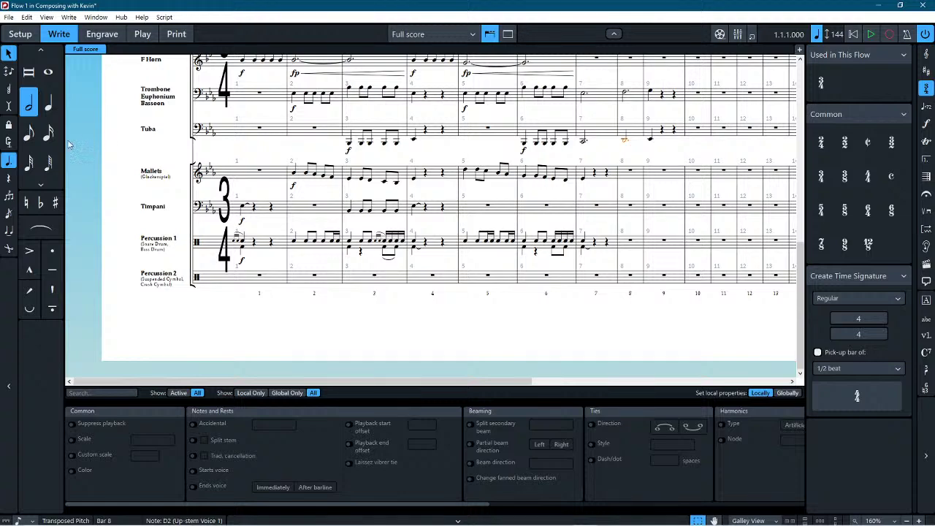
left_click(42, 203)
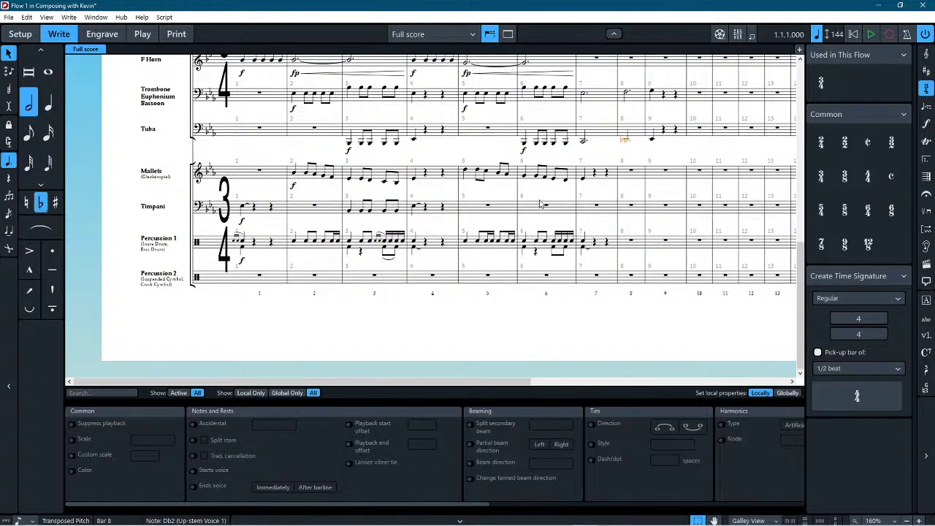
Step: Copy bars 7–9 of the Trombone/Euphonium/Bassoon staff to the F Horn staff, starting at bar 7
scroll(731, 159, "up", 4)
scroll(730, 159, "right", 5)
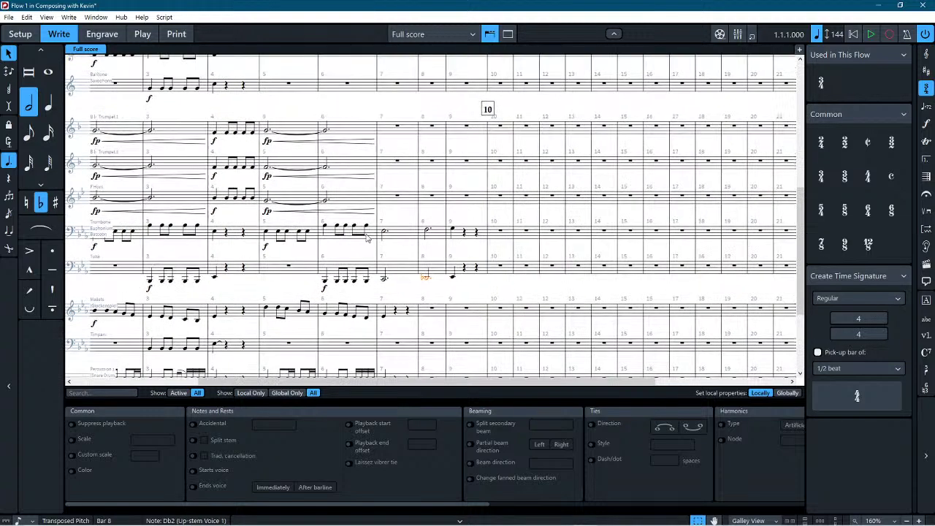
left_click(385, 231)
left_click(395, 198)
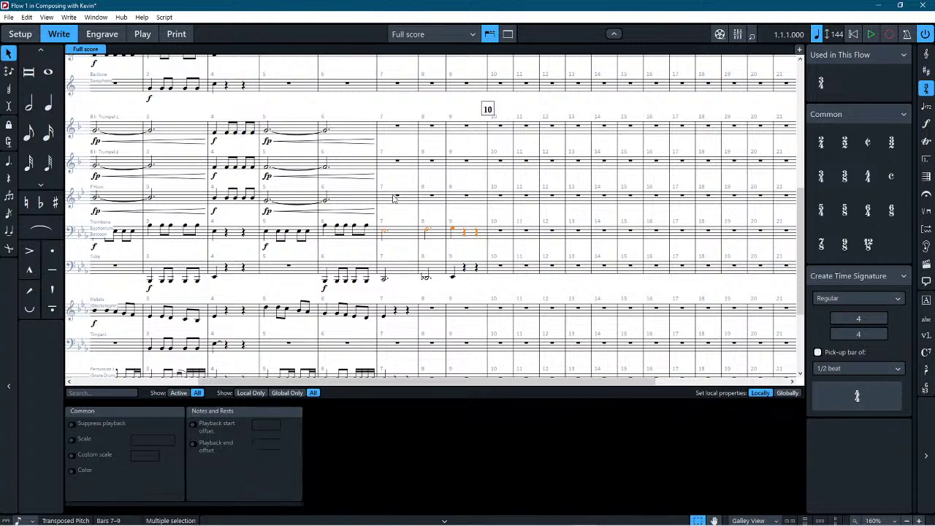
key("ctrl+v")
key("Escape")
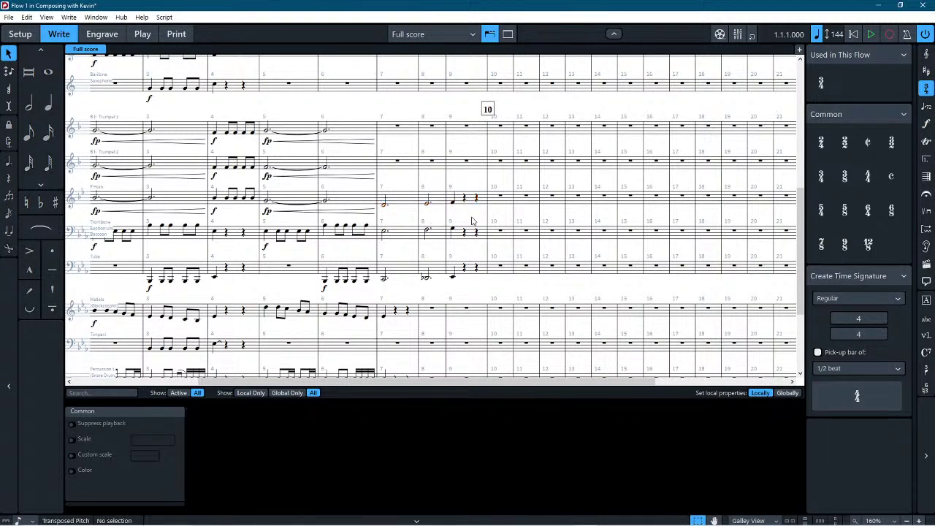
Step: Delete the crescendo hairpins in bars 5–6 of both Trumpets and the F Horn
scroll(471, 223, "left", 3)
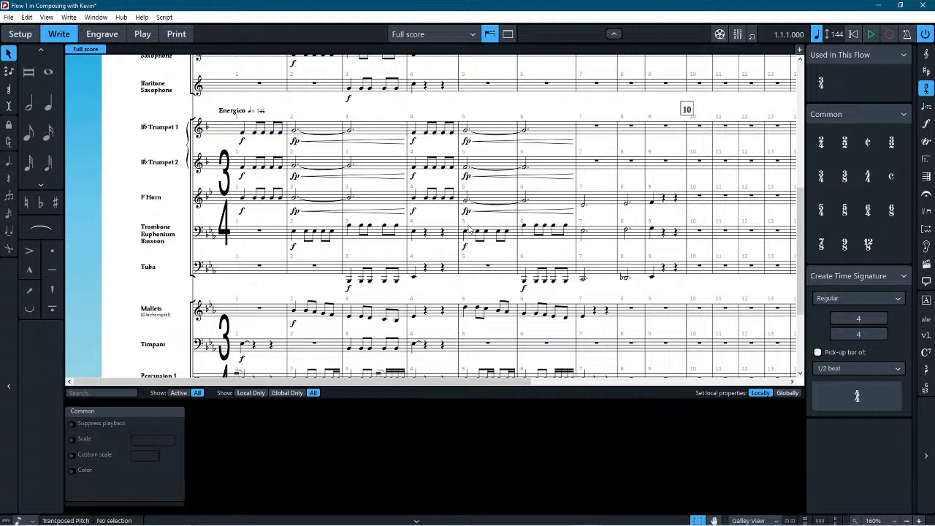
left_click(547, 216)
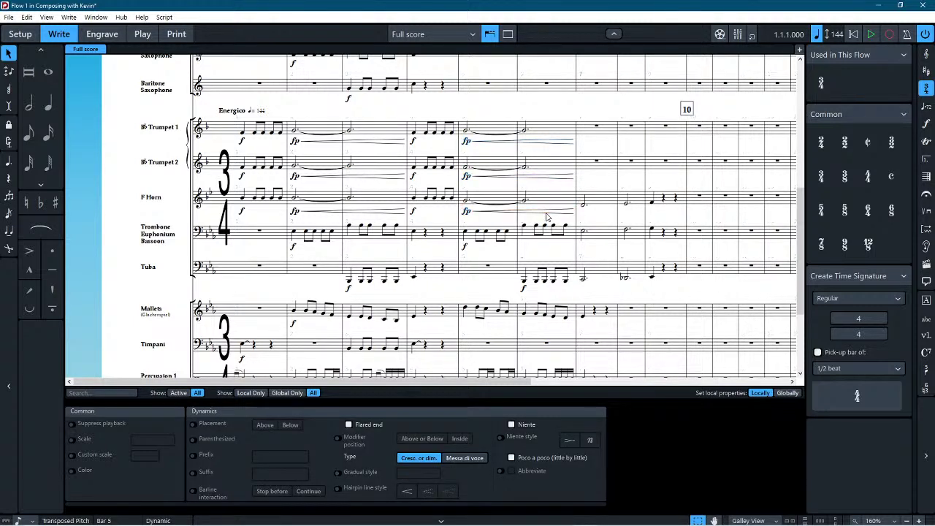
key("ctrl+z")
key("Escape")
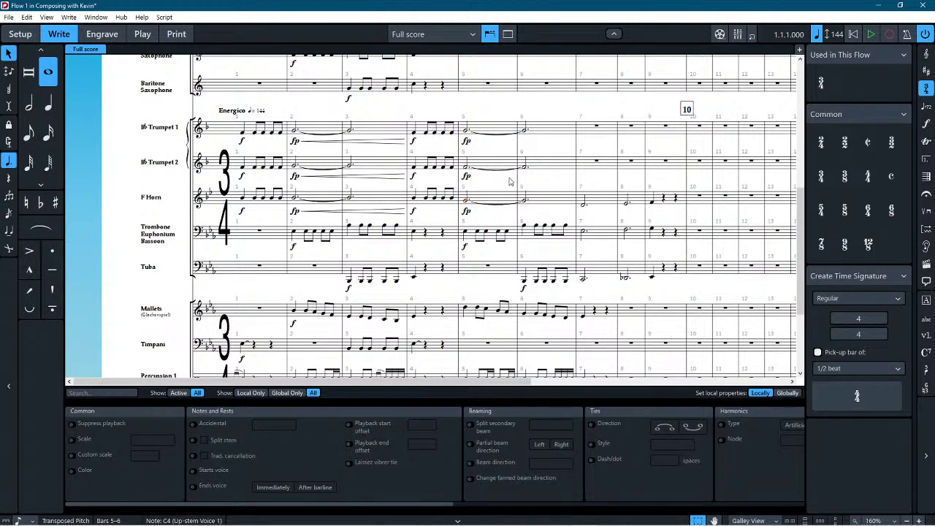
Step: Copy Trumpet 1's bar 4 figure to bar 7 and lower the copied notes by two staff steps
left_click(583, 204)
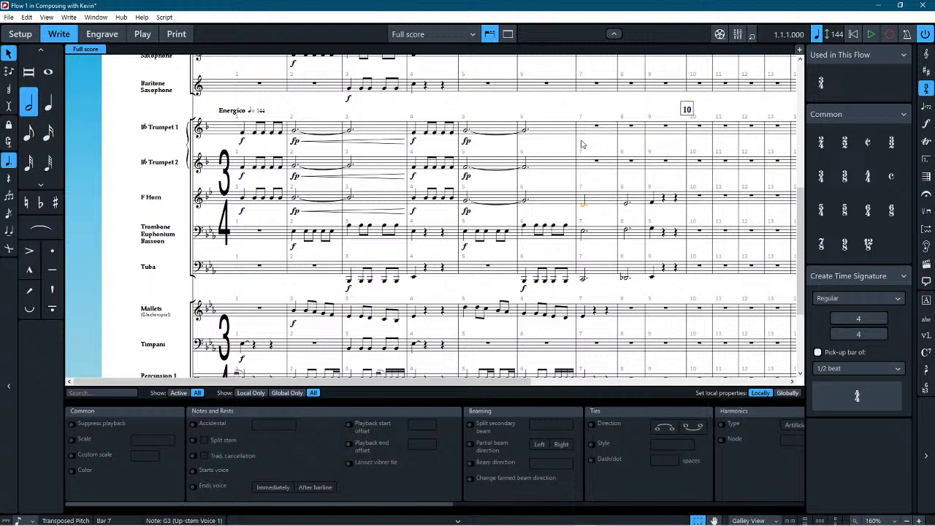
key("Escape")
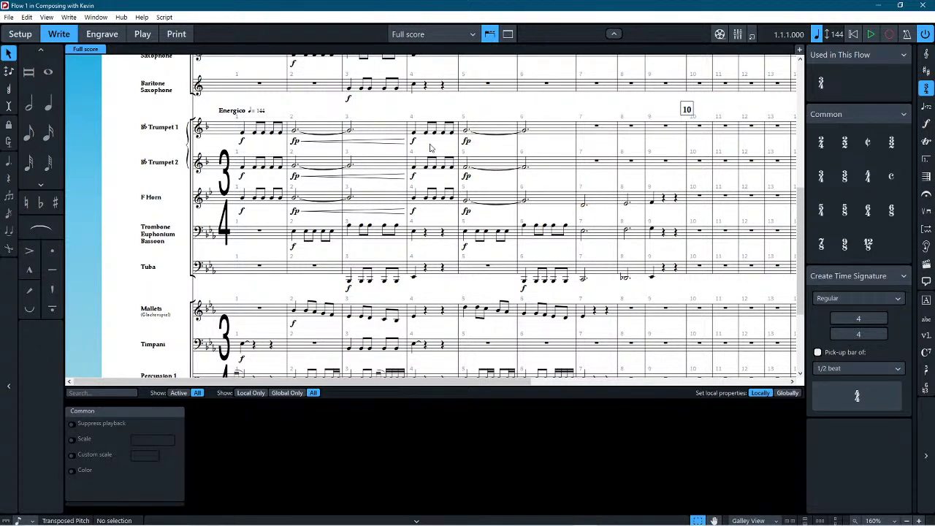
left_click(418, 126)
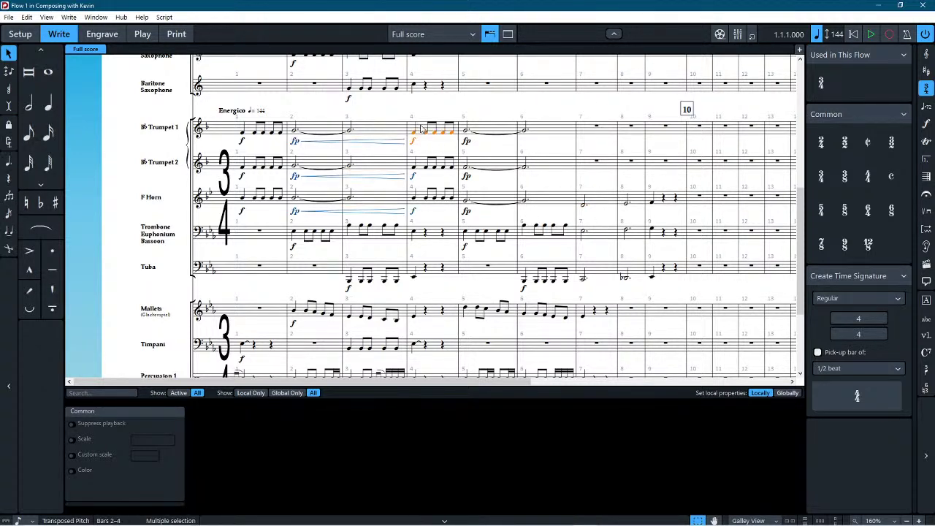
key("ctrl+c")
left_click(588, 135)
key("ctrl+v")
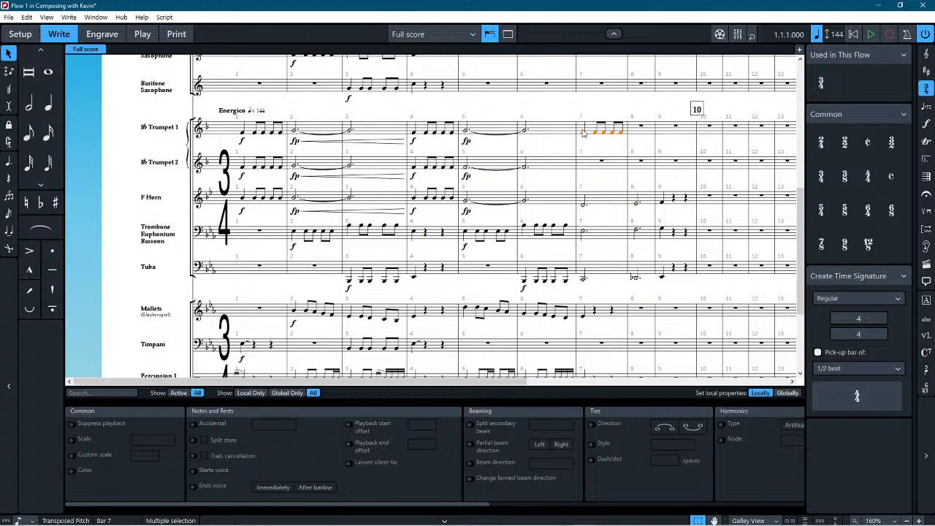
key("alt+Down")
key("alt+Down")
Step: Repeat Trumpet 1's bar 7 figure in bar 8 as flattened notes one staff step higher and play back the passage
key("r")
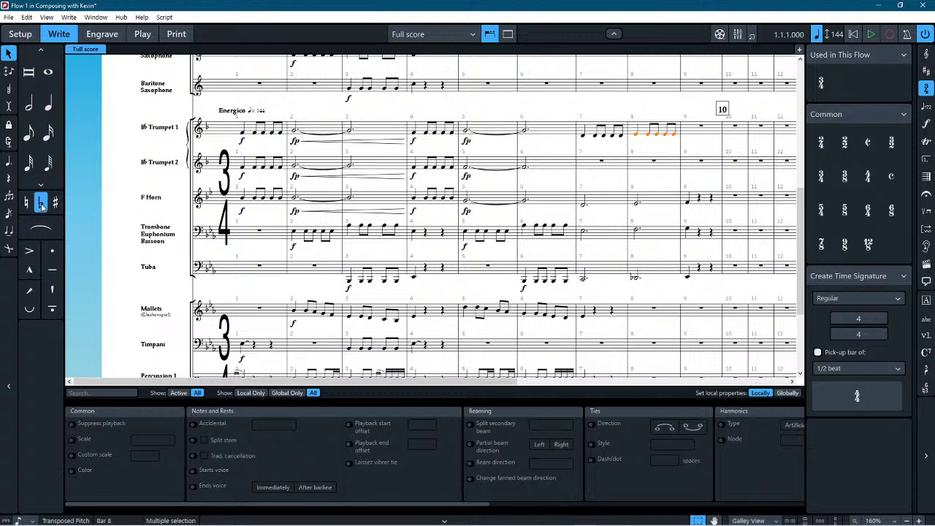
left_click(662, 113)
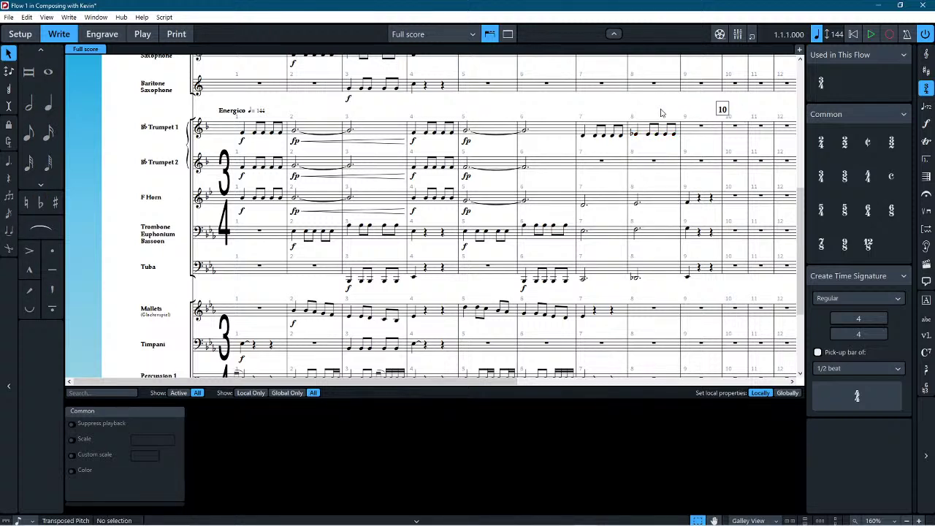
key("space")
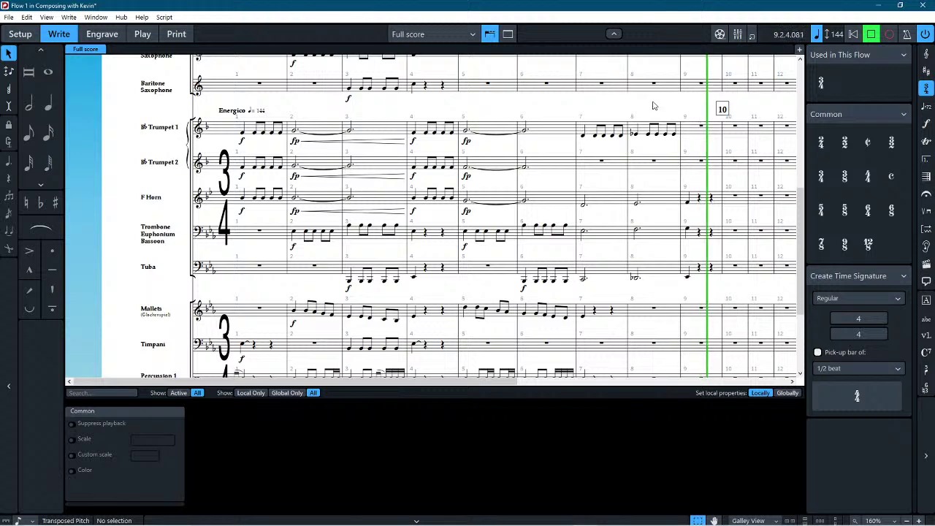
key("space")
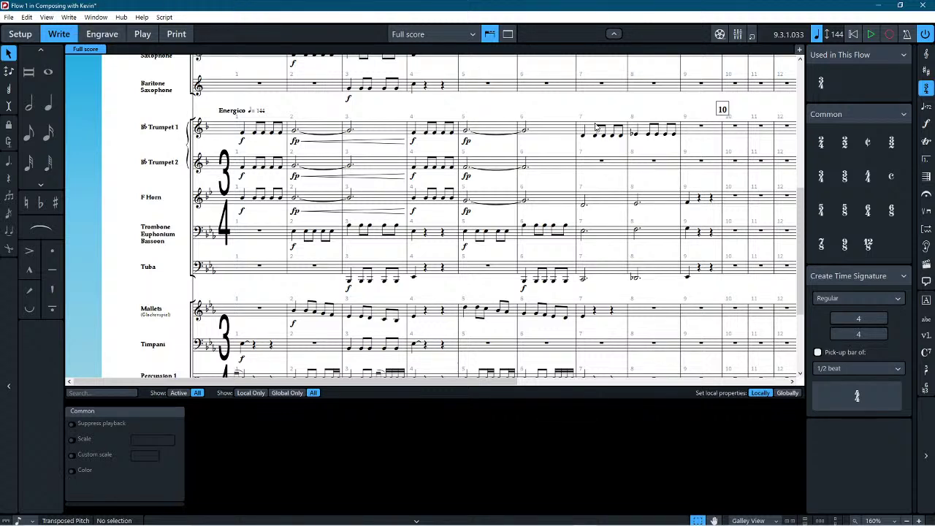
Step: Remove the flat from the Tuba's bar 8 note, keeping it a dotted half, and play back the passage
left_click(634, 277)
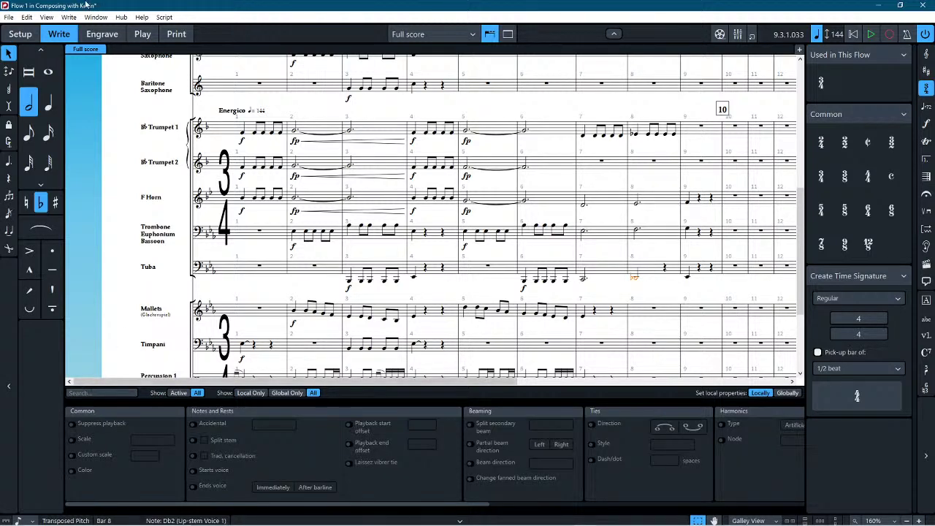
left_click(660, 202)
key("alt+Up")
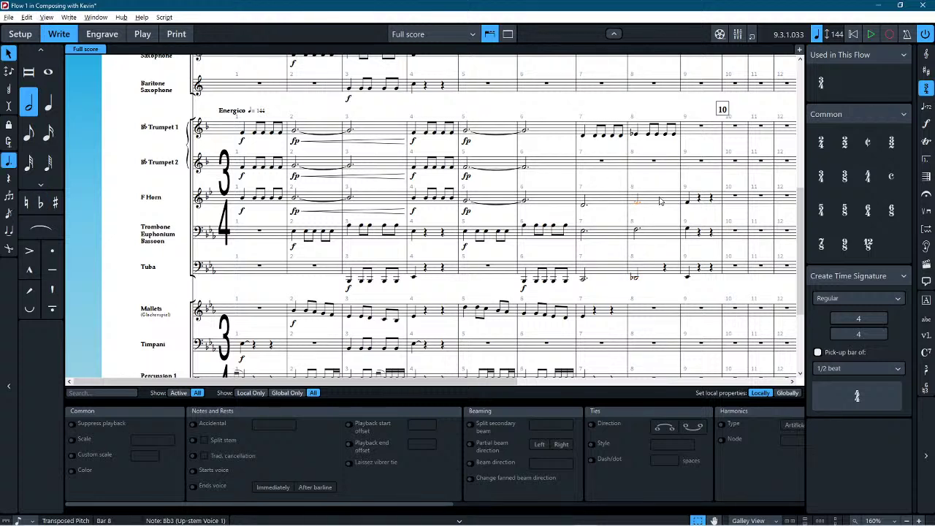
left_click(662, 269, "shift")
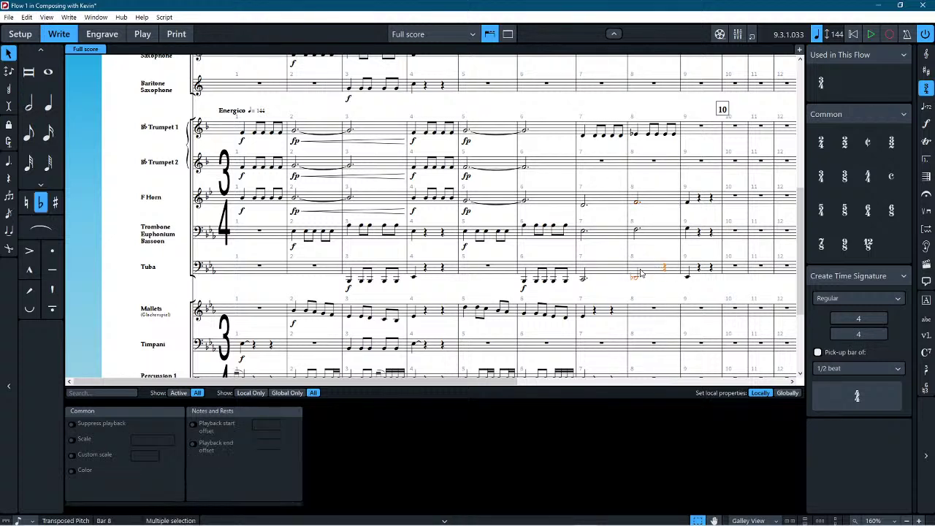
left_click(42, 204)
left_click(10, 163)
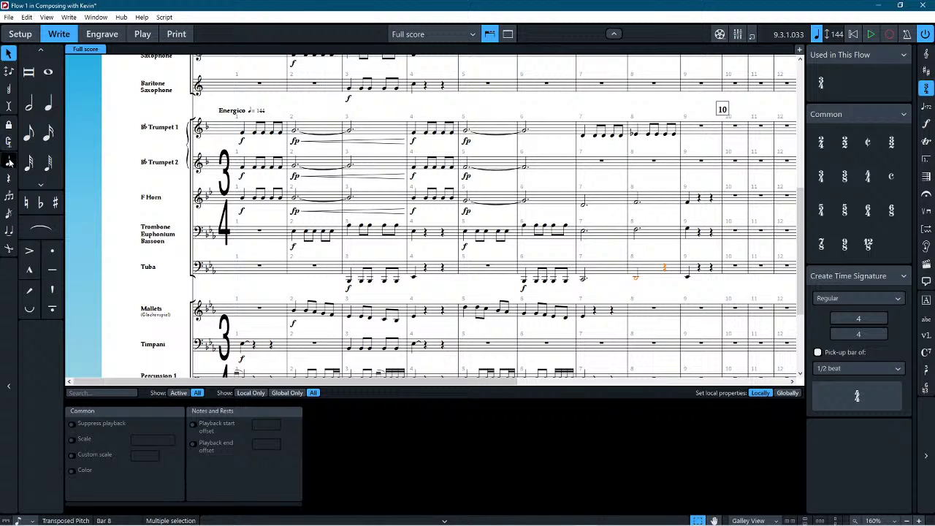
left_click(654, 294)
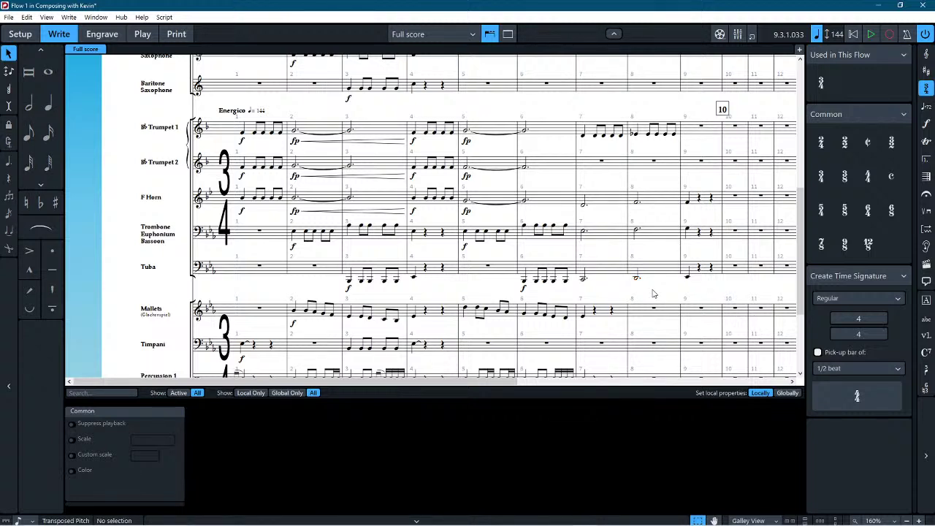
key("space")
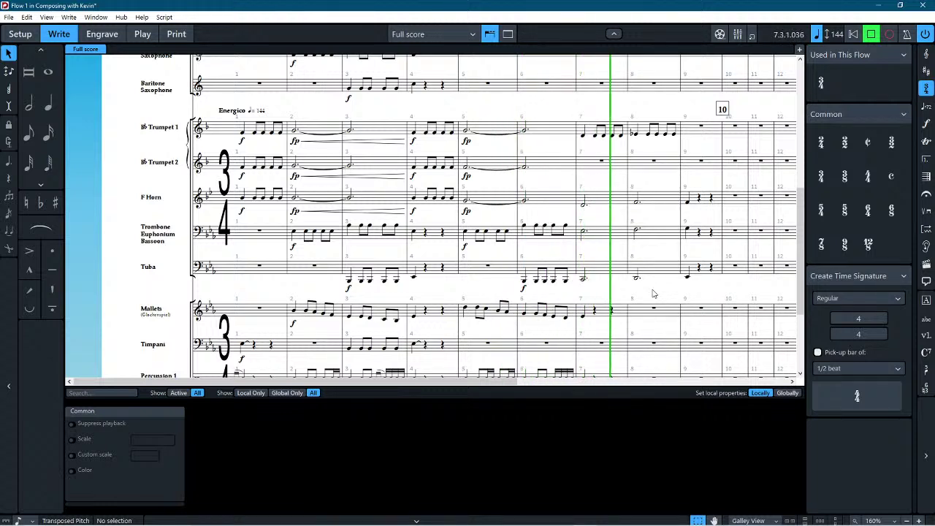
key("space")
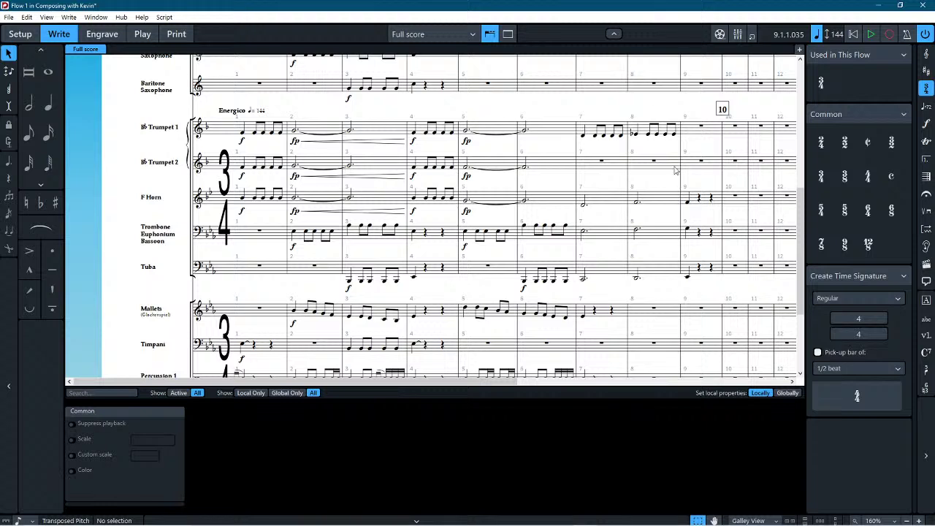
Step: Remove the flat from Trumpet 1's bar 8 notes and play back the passage
left_click(634, 131)
key("6")
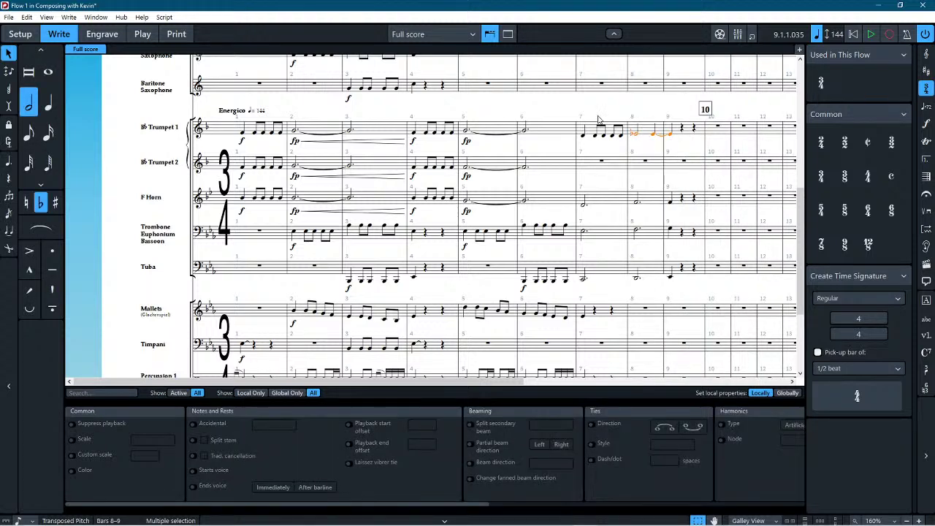
key("ctrl+z")
key("ctrl+z")
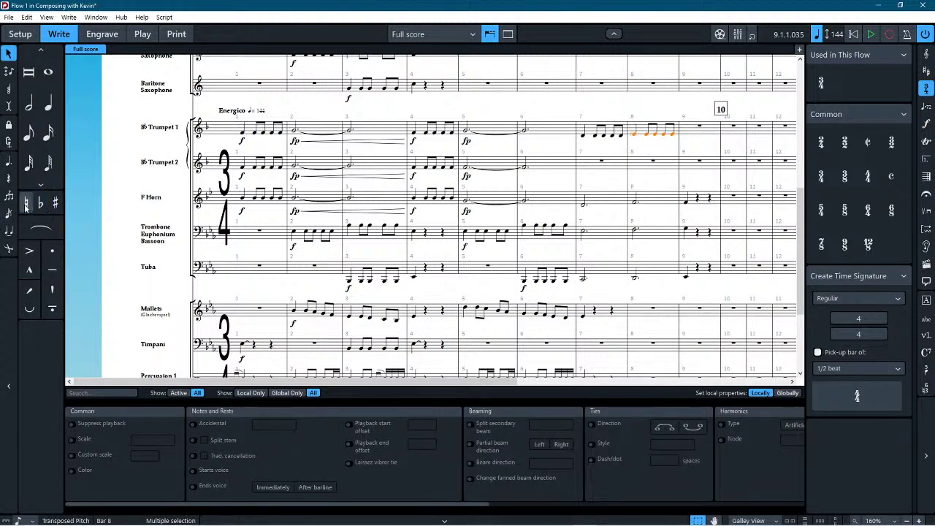
left_click(652, 151)
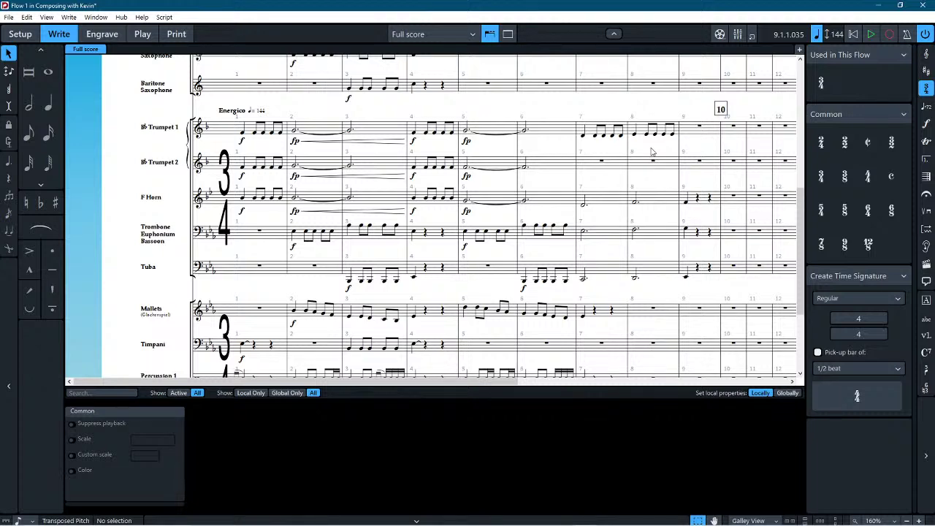
key("space")
Step: Copy the F Horn's bar 9 quarter note and rests to bar 9 of Trumpet 1
left_click(707, 199)
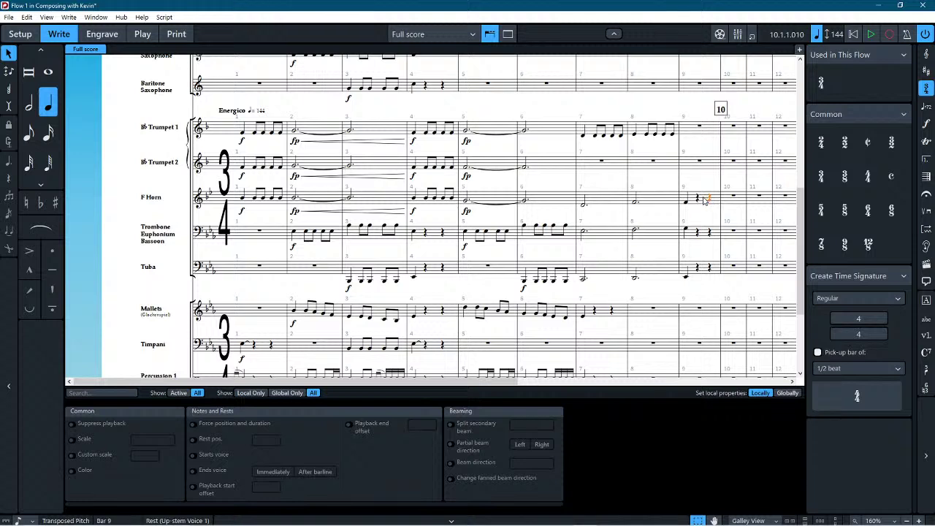
left_click(702, 198)
key("ctrl+c")
left_click(699, 126)
key("ctrl+v")
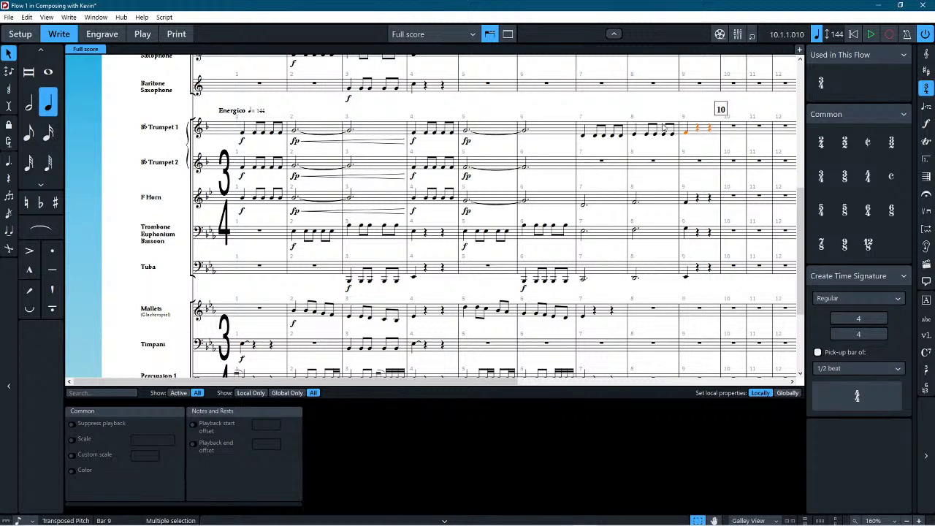
key("Escape")
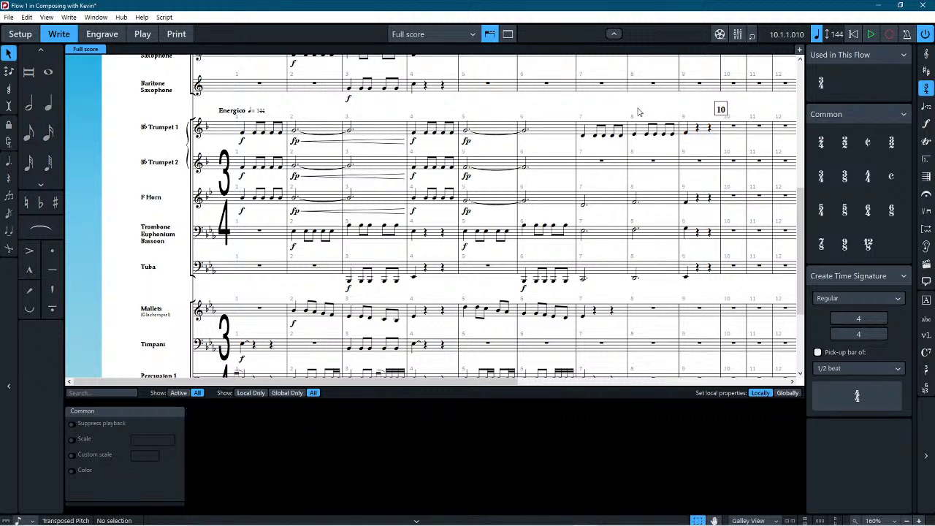
Step: Try to move the F Horn's bars 7–9 to Trumpet 2, starting at bar 7
scroll(681, 298, "right", 3)
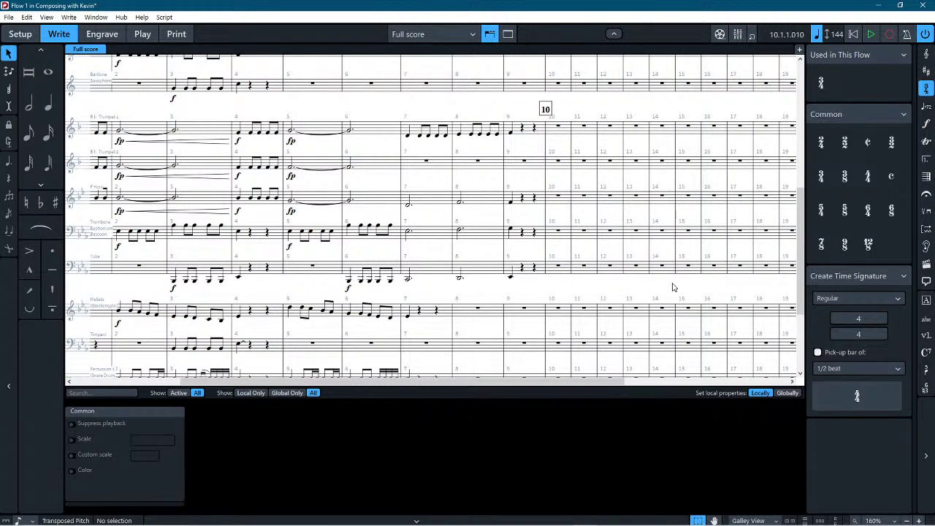
left_click(407, 203)
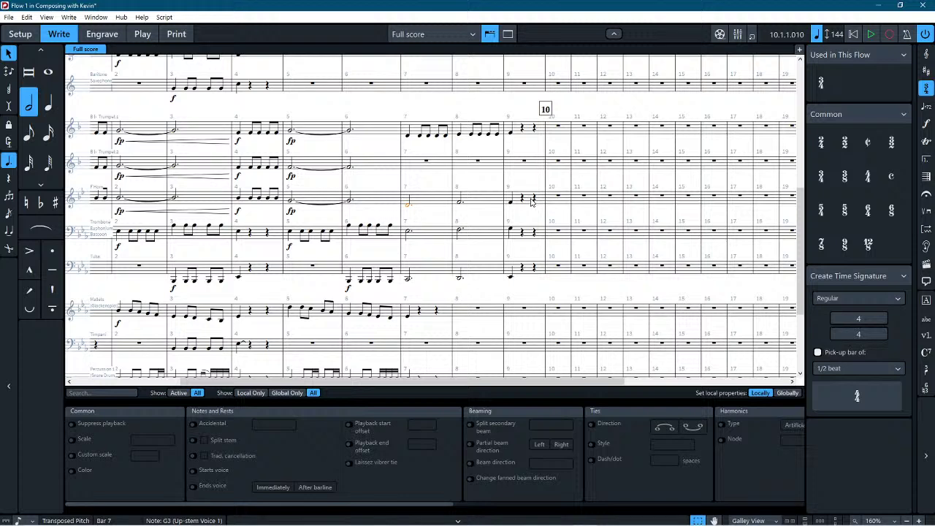
key("Delete")
left_click(423, 161)
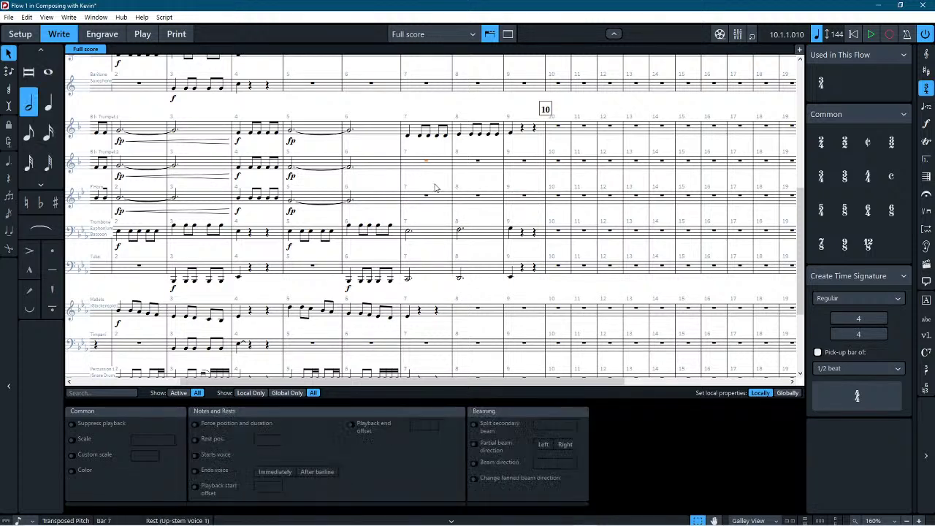
key("ctrl+v")
key("Delete")
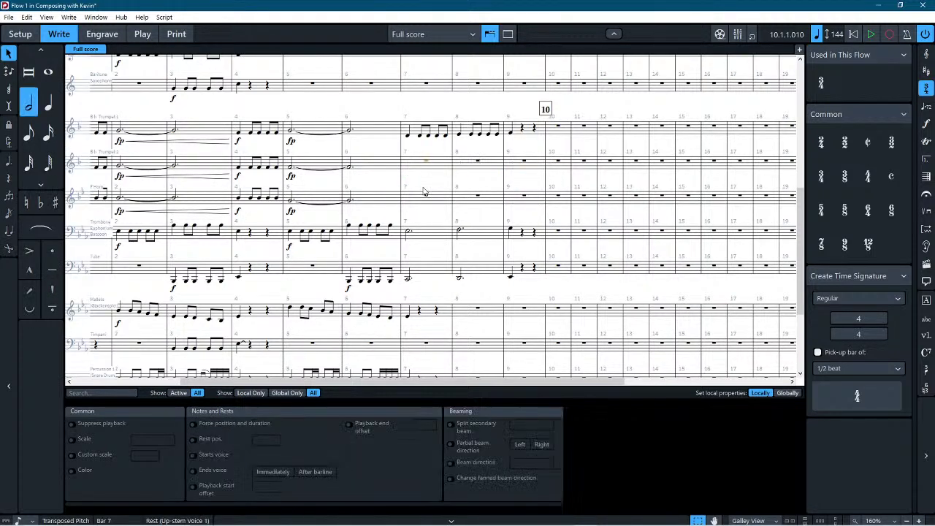
left_click(423, 191)
key("ctrl+v")
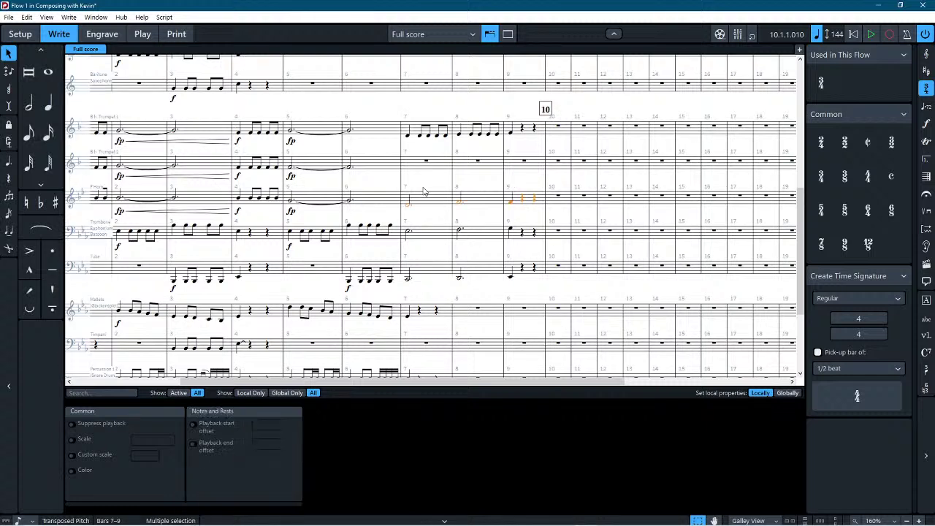
key("Escape")
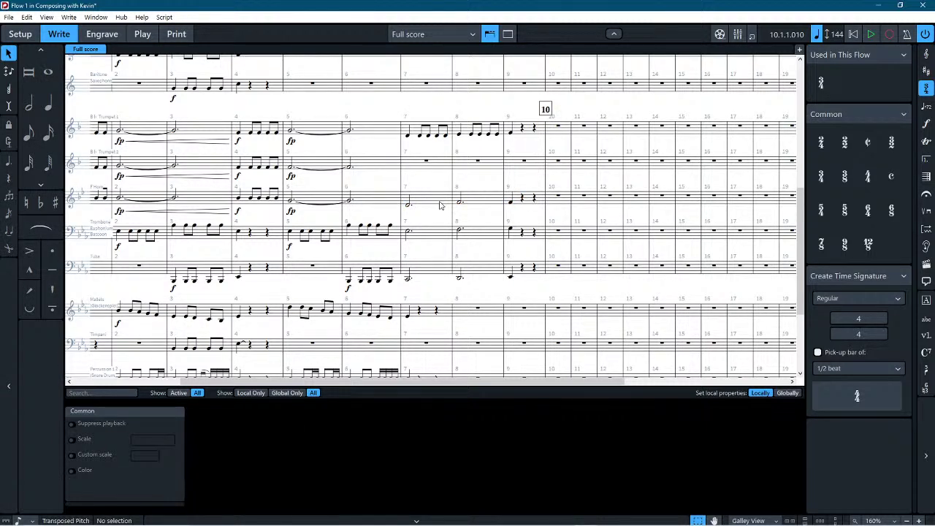
Step: Delete the F Horn's notes in bars 7–9
left_click(439, 206)
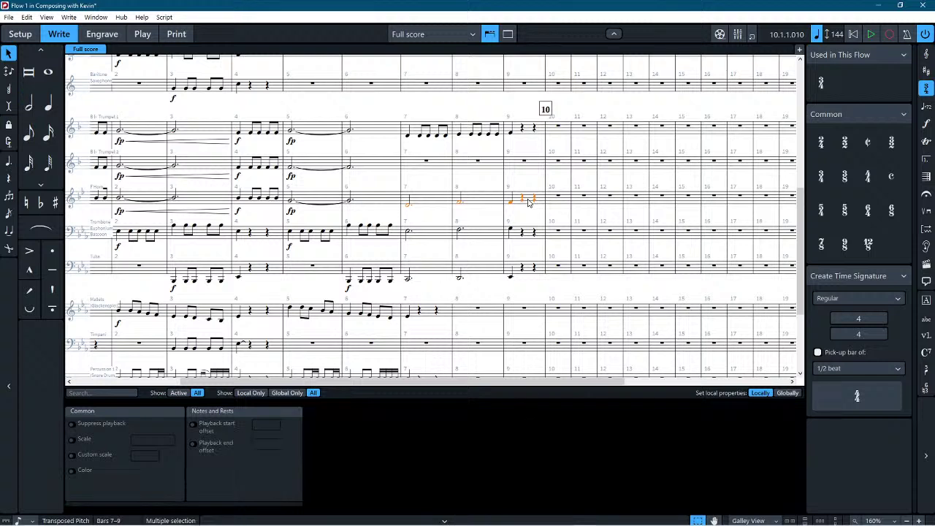
key("Delete")
scroll(427, 150, "up", 3)
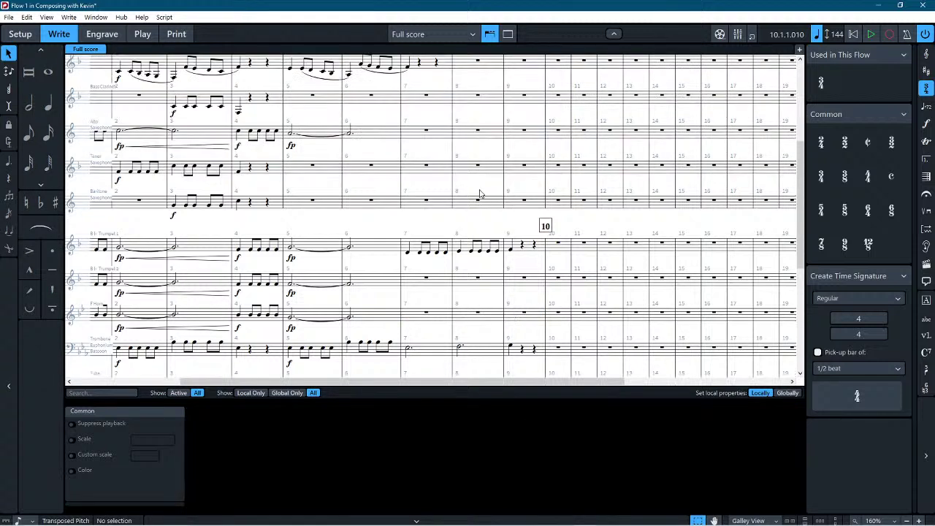
left_click(426, 166)
scroll(417, 169, "down", 2)
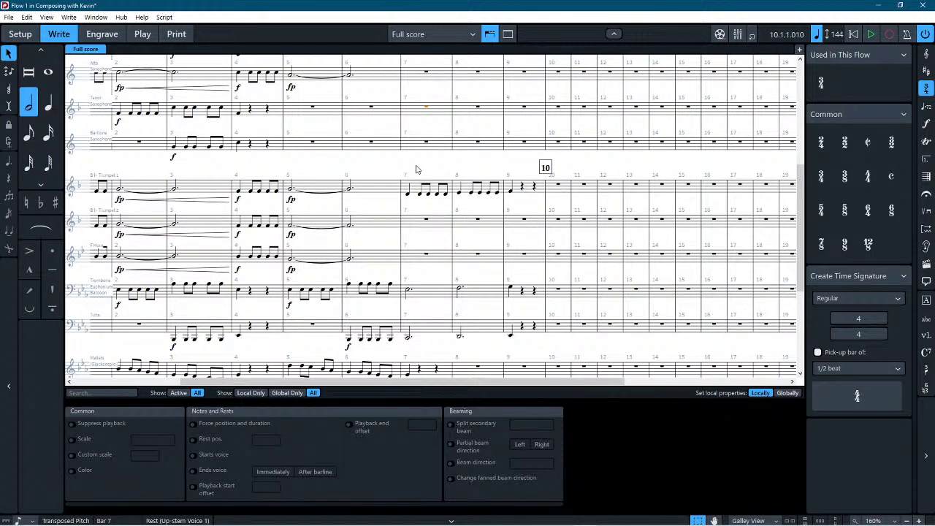
Step: Copy bars 7–9 of the Trombone/Euphonium/Bassoon staff to Trumpet 2, starting on the first beat of bar 7
left_click(417, 291)
key("ctrl+shift+Right")
key("ctrl+shift+Right")
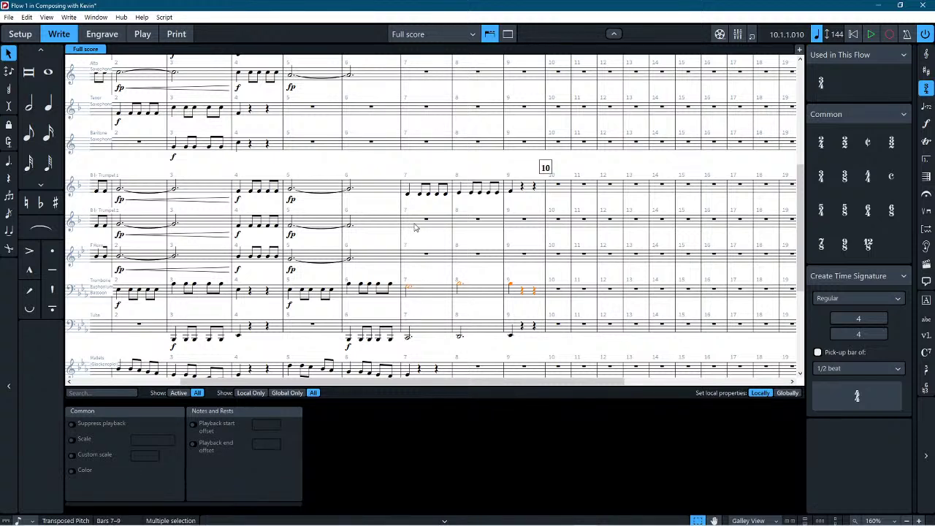
key("Return")
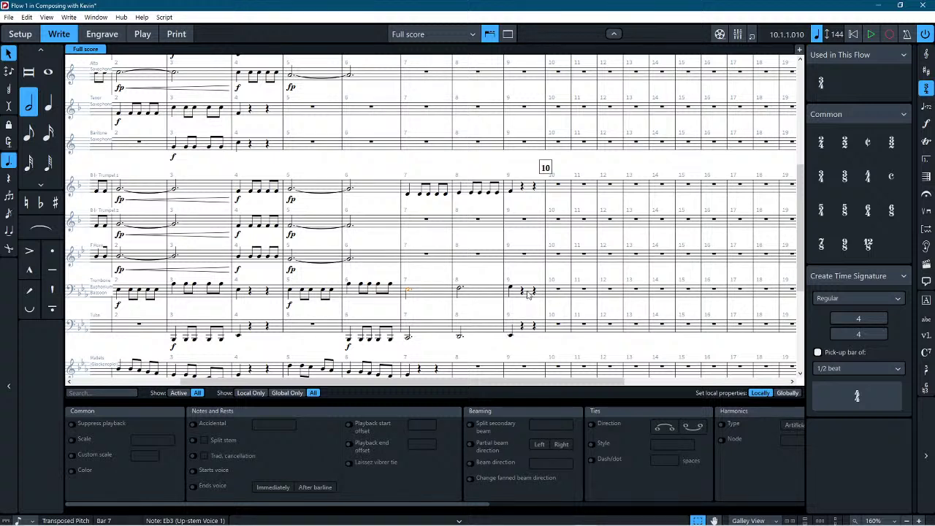
key("Escape")
left_click(418, 230, "alt")
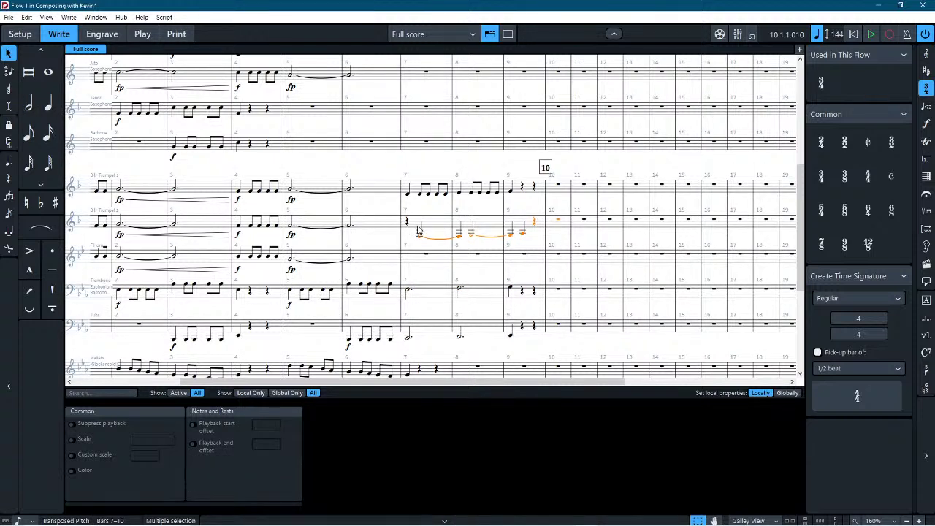
key("ctrl+z")
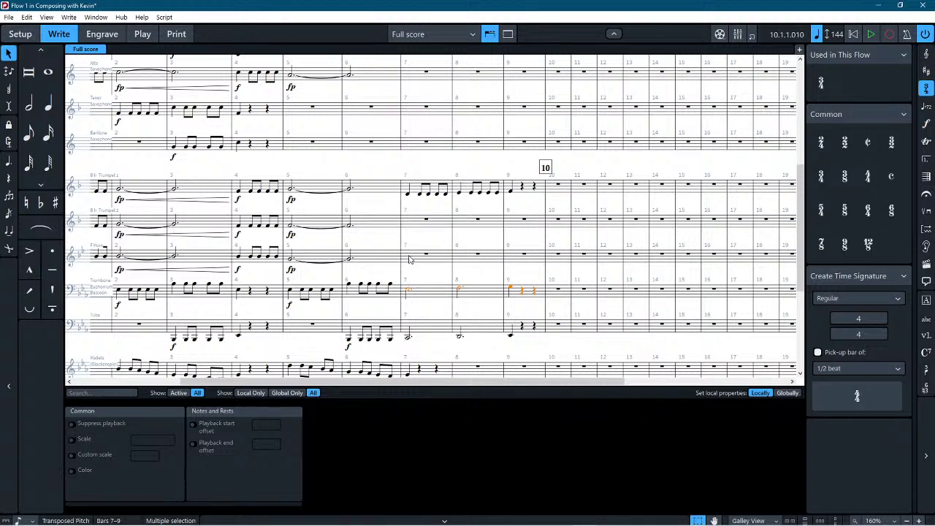
left_click(409, 225)
key("ctrl+v")
left_click(419, 242)
scroll(394, 260, "up", 3)
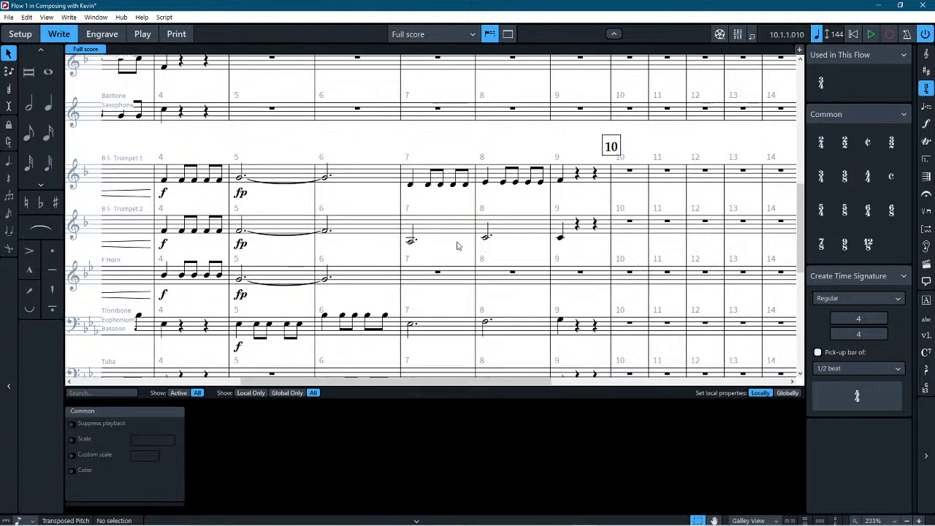
Step: Examine the woodwind and brass parts through bar 9, including the F Horn's opening note and the Tuba's bar 7 note
scroll(451, 256, "down", 2)
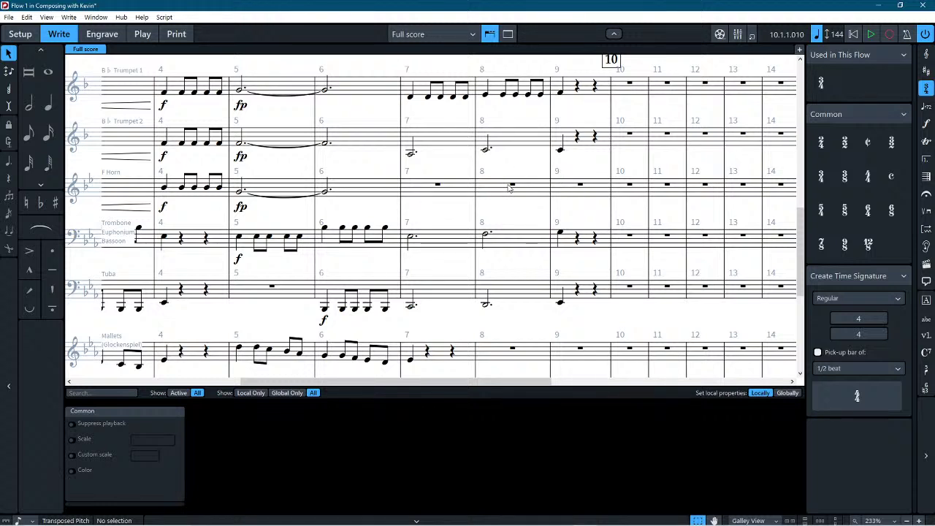
scroll(442, 191, "up", 8)
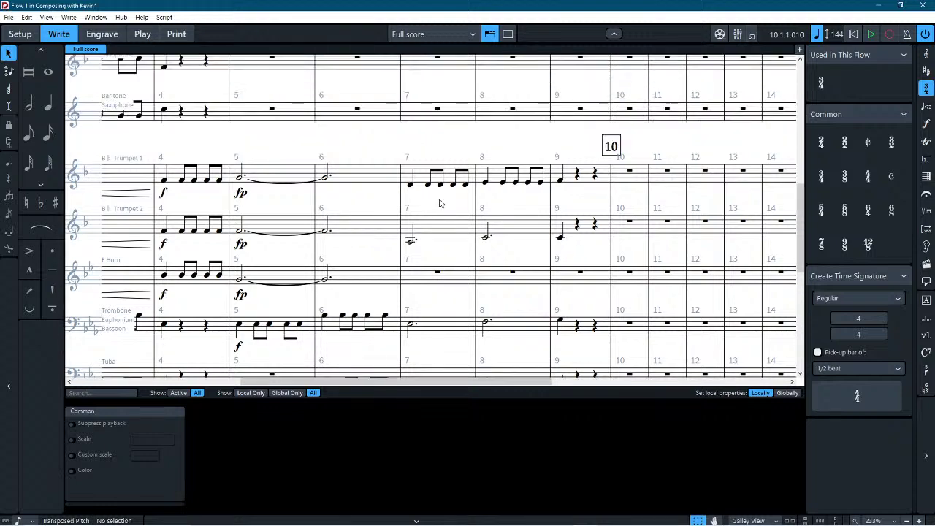
scroll(435, 211, "up", 1)
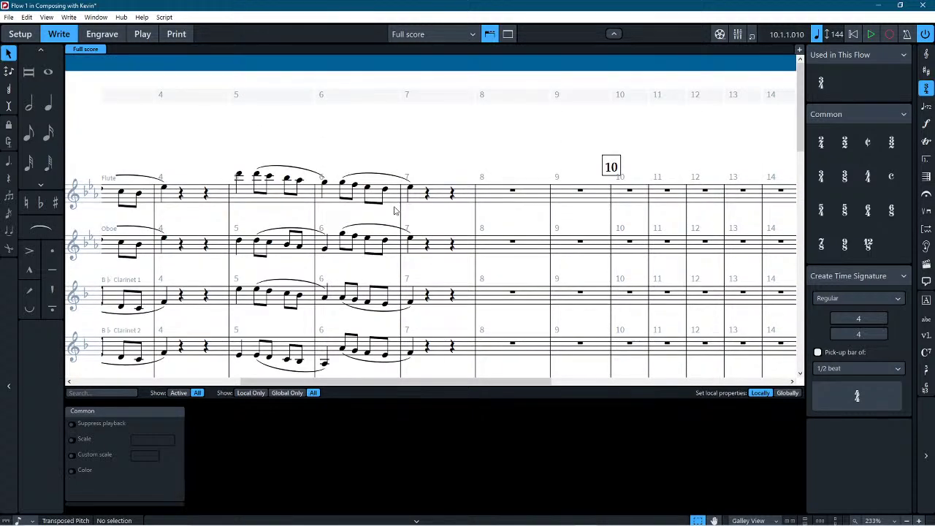
scroll(394, 210, "down", 5)
scroll(394, 212, "down", 6)
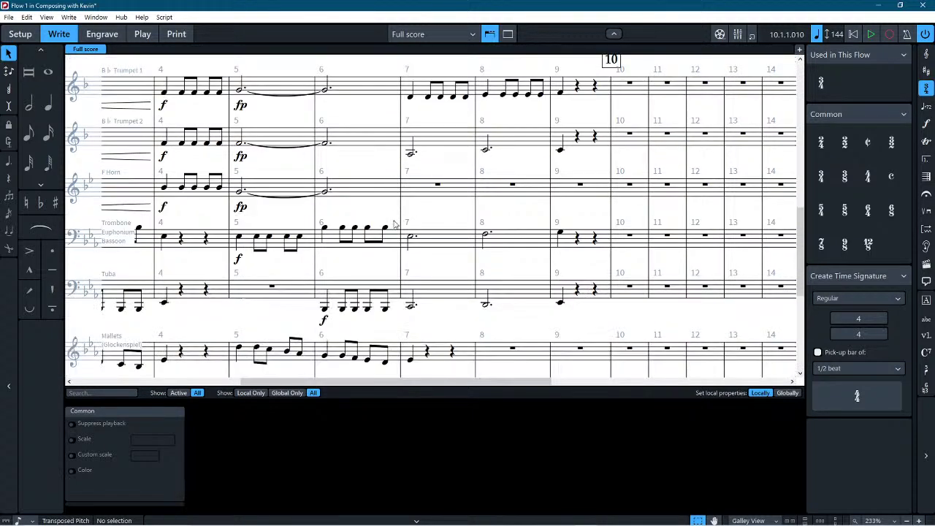
scroll(392, 223, "down", 6)
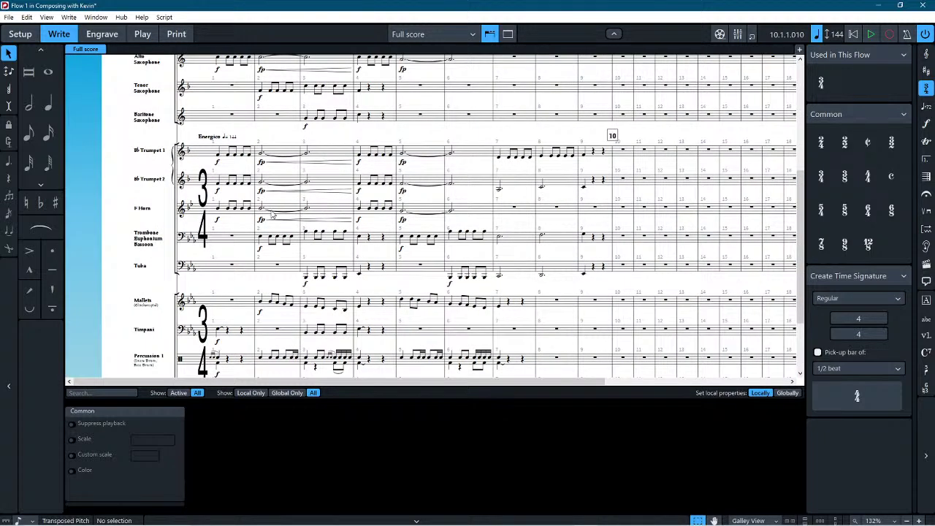
left_click(280, 210)
key("Escape")
left_click(217, 209)
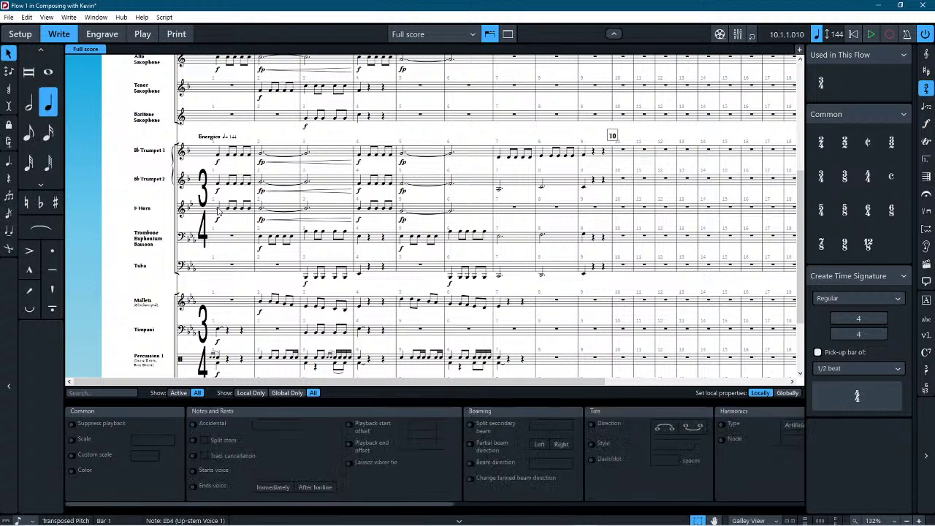
key("Escape")
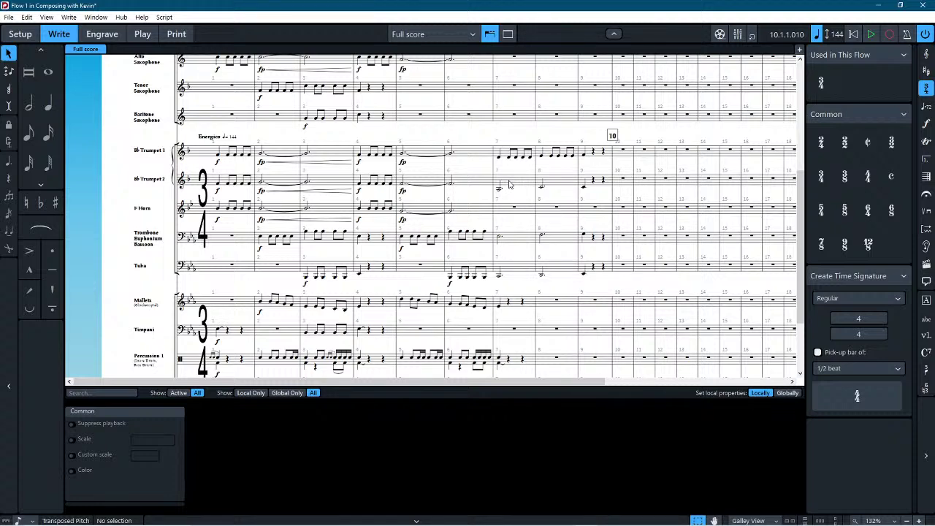
scroll(474, 171, "up", 5)
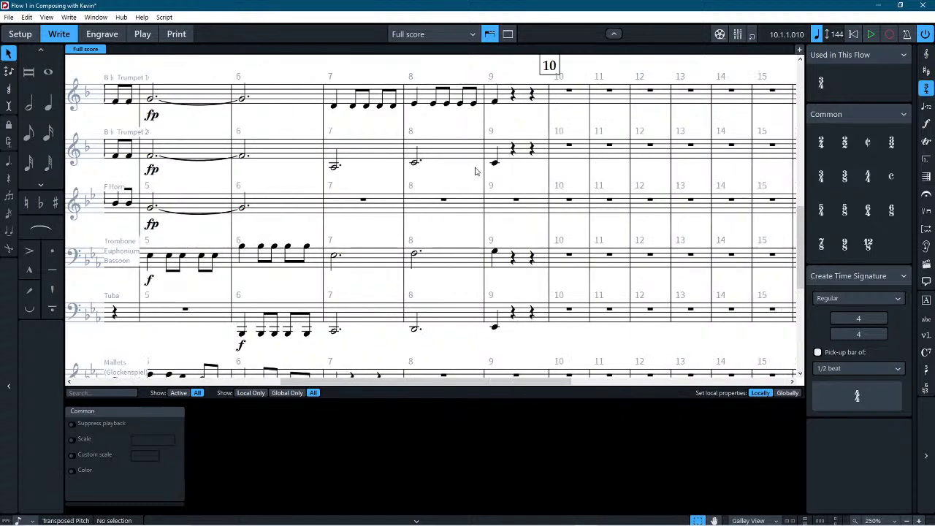
scroll(475, 171, "up", 10)
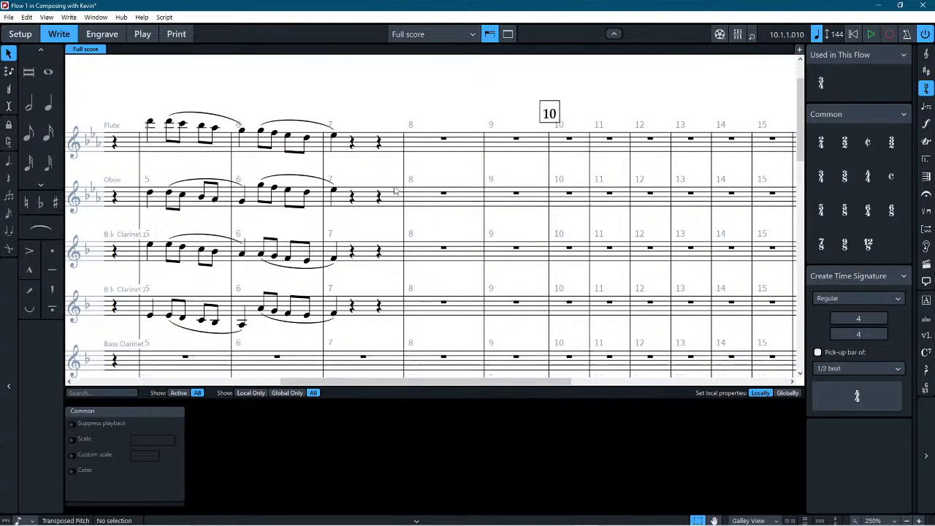
scroll(394, 191, "down", 10)
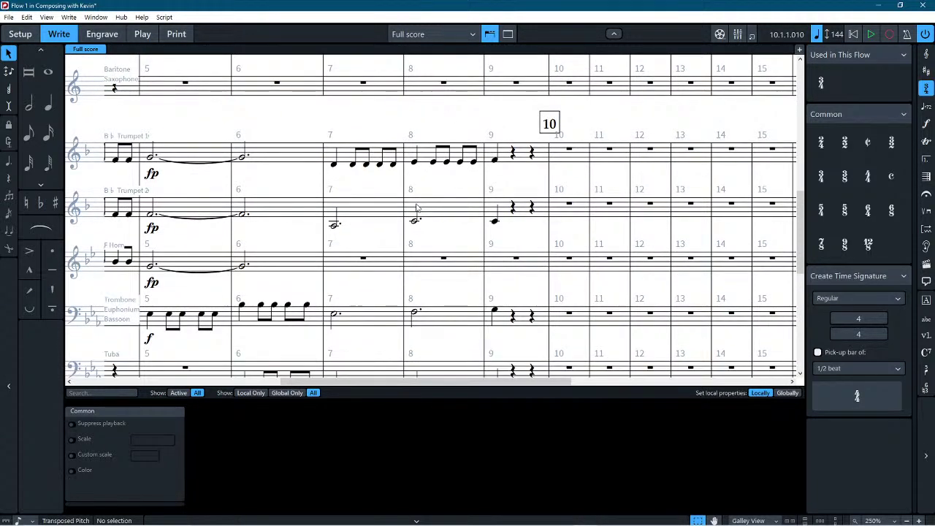
scroll(416, 210, "down", 3)
scroll(398, 216, "up", 1)
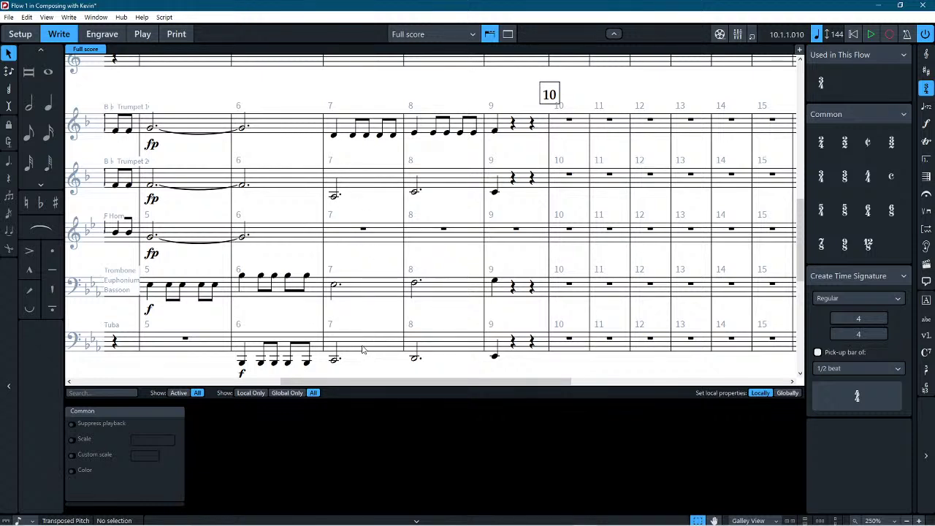
left_click(334, 358)
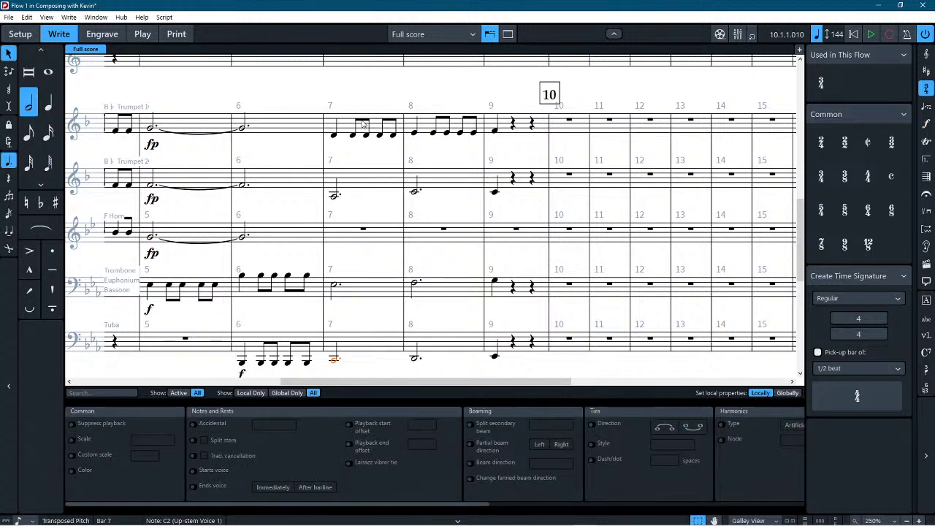
left_click(316, 123)
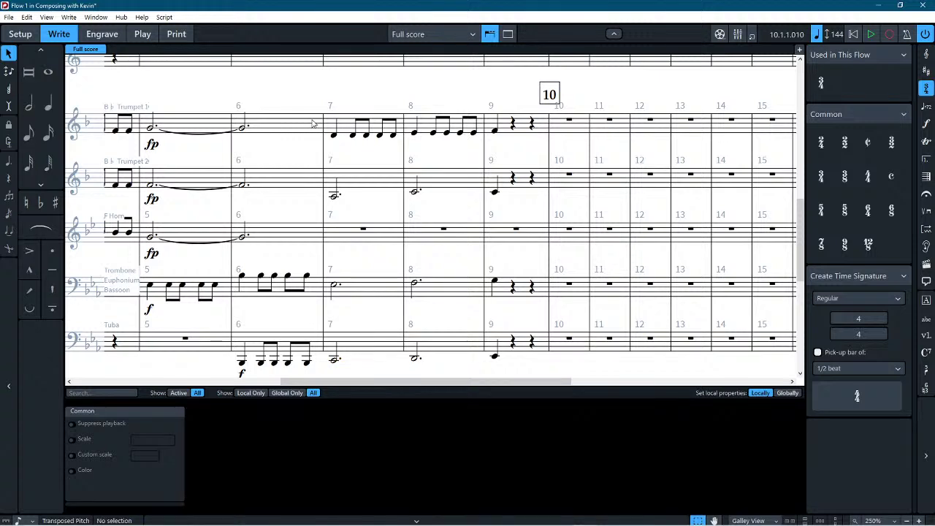
Step: Insert two empty bars at the start of bar 7, undoing a first two-bar insertion made at the start of bar 6
left_click(313, 290)
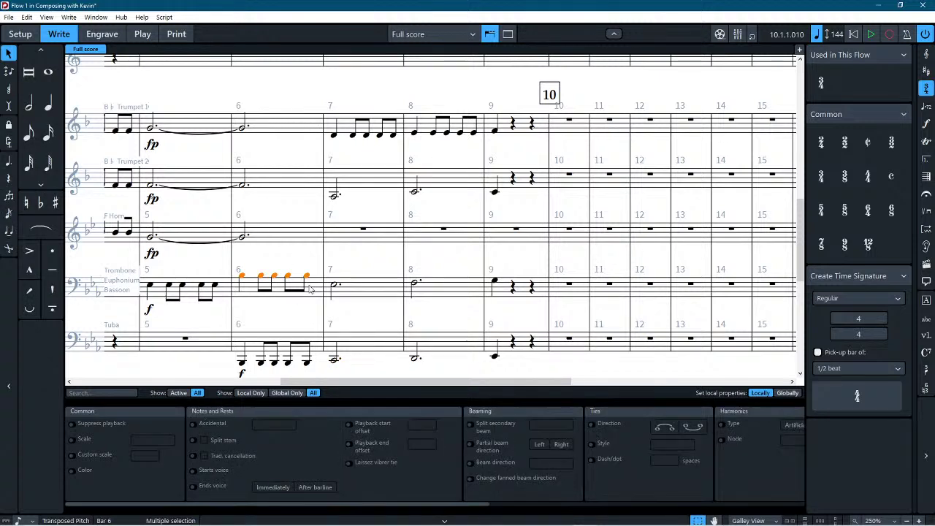
left_click(924, 175)
left_click(902, 73)
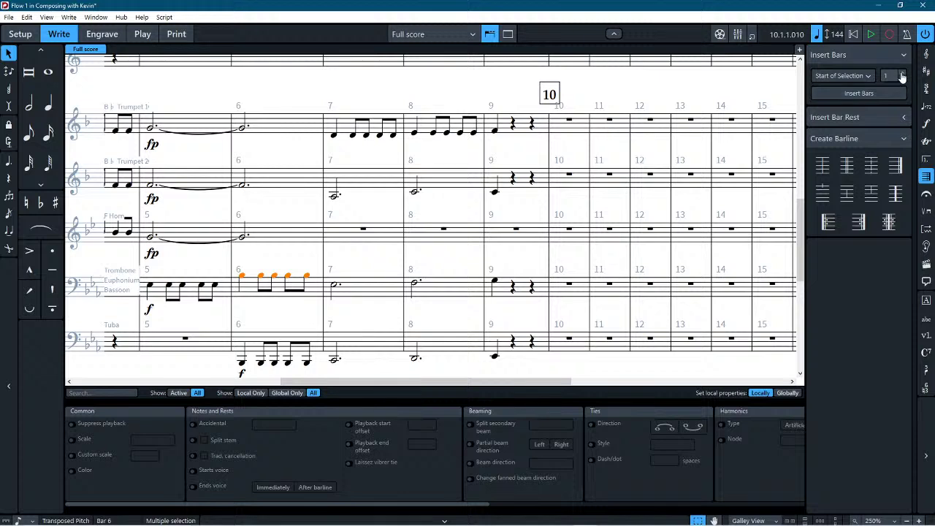
left_click(885, 96)
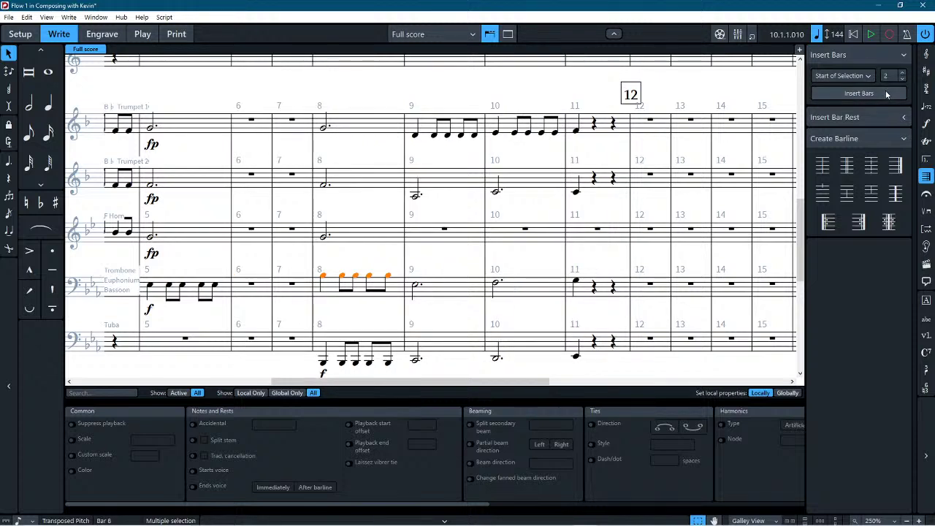
key("ctrl+z")
double_click(368, 288)
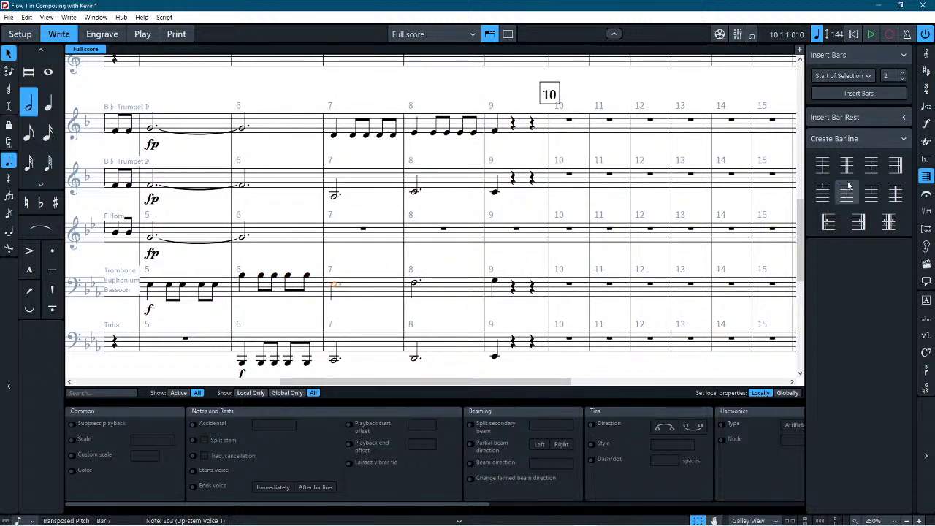
left_click(883, 96)
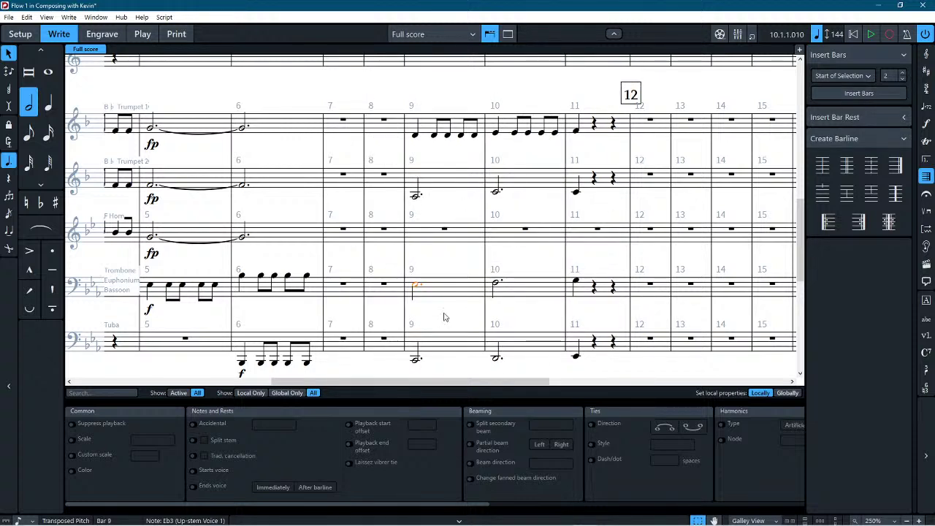
Step: Copy the dotted half notes of the trombone and tuba staves from bars 9–10 into bars 7–8 and lower the copies by a third
left_click(538, 349)
left_click_drag(544, 373, 410, 278)
left_click(354, 296, "alt")
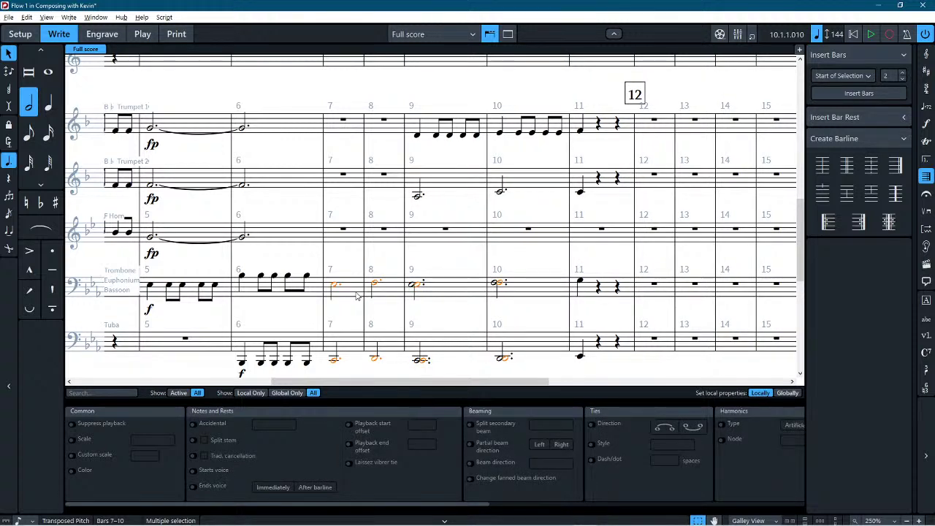
key("alt+Down")
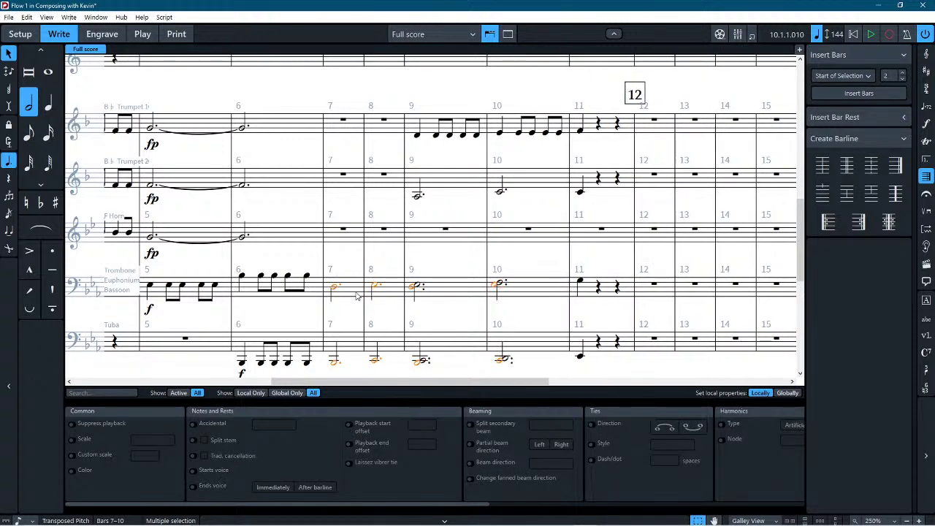
key("ctrl+z")
key("ctrl+z")
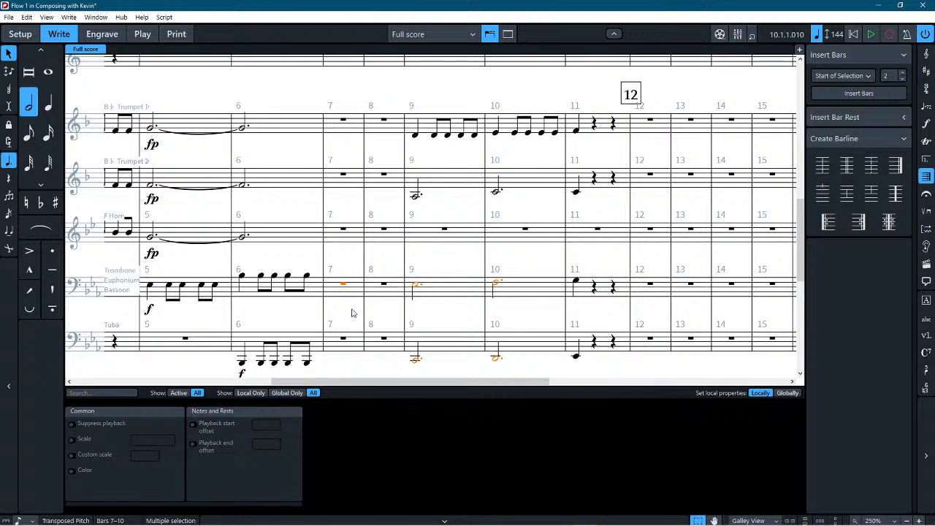
key("ctrl+y")
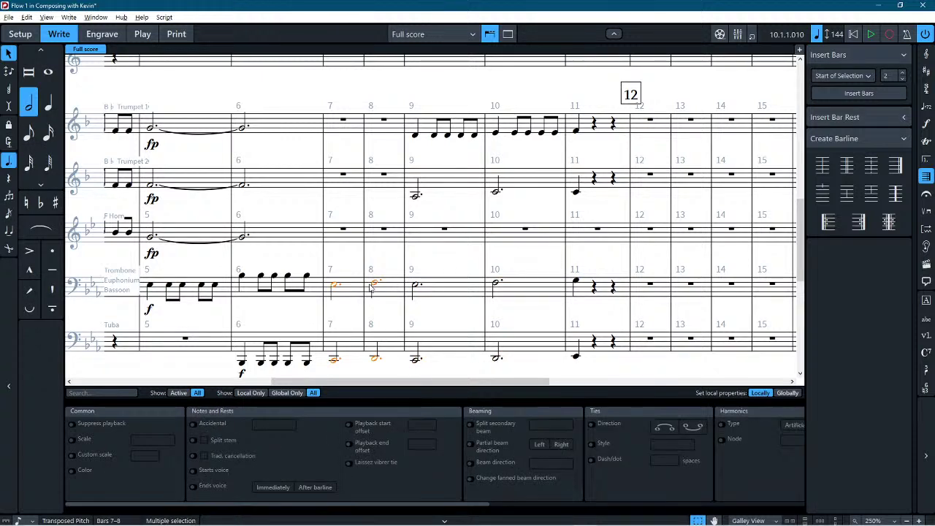
key("alt+Down")
key("Escape")
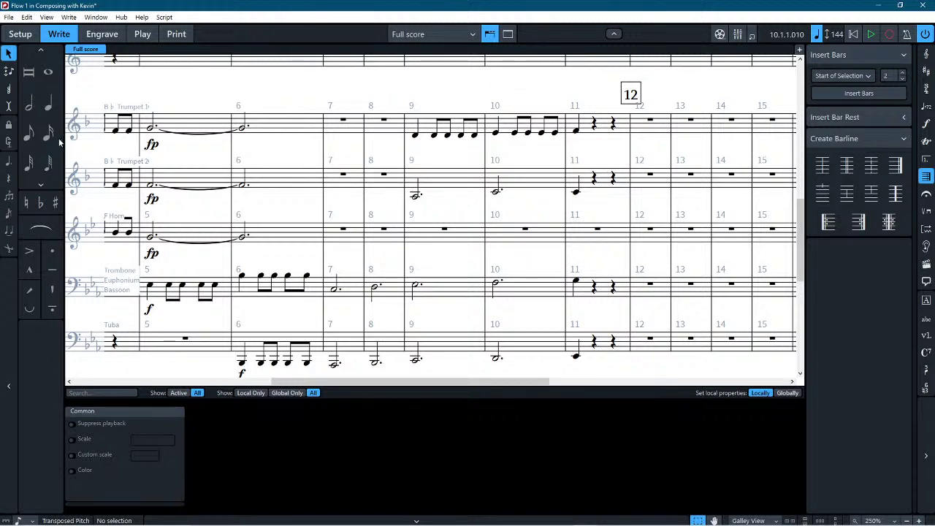
Step: Try quarter notes Eb4, F4 and D4 in the F Horn from beat 2 of bar 7, and undo the entries
left_click(48, 105)
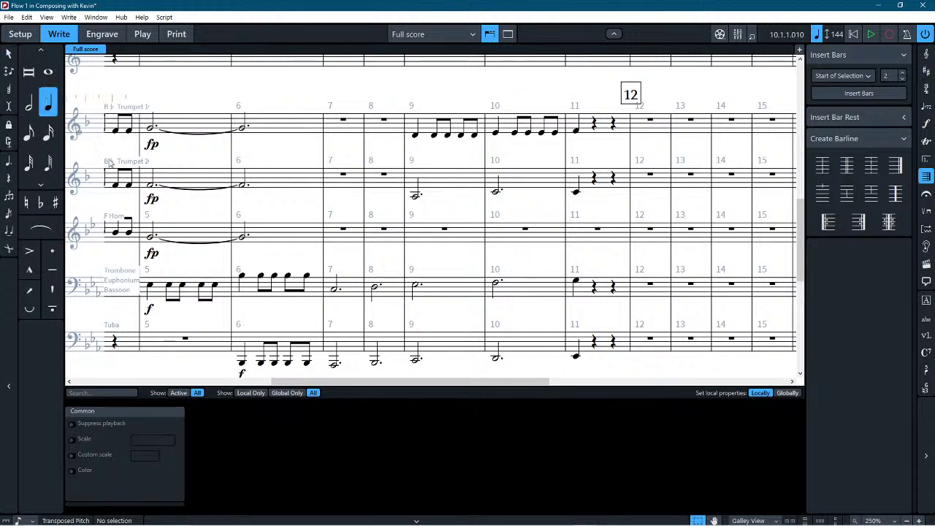
left_click(333, 252)
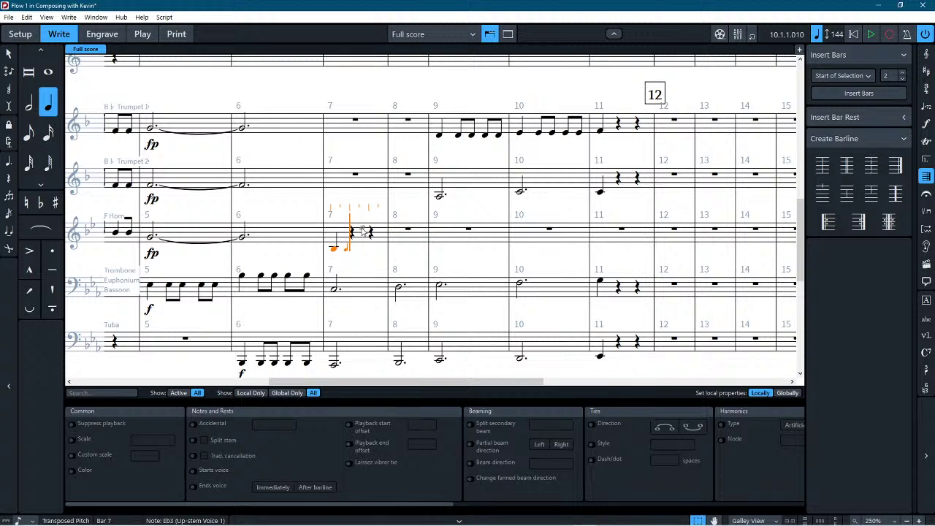
key("ctrl+z")
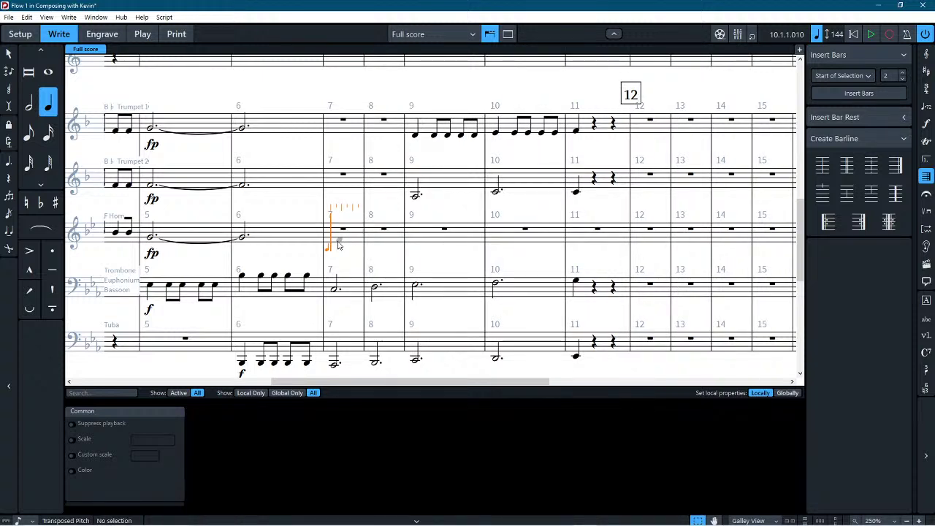
key("Escape")
left_click(346, 234)
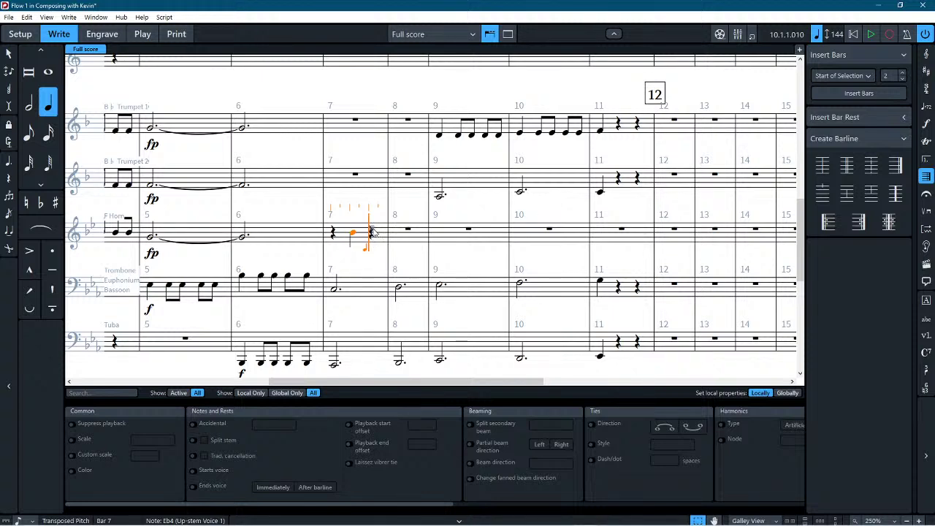
left_click(371, 232)
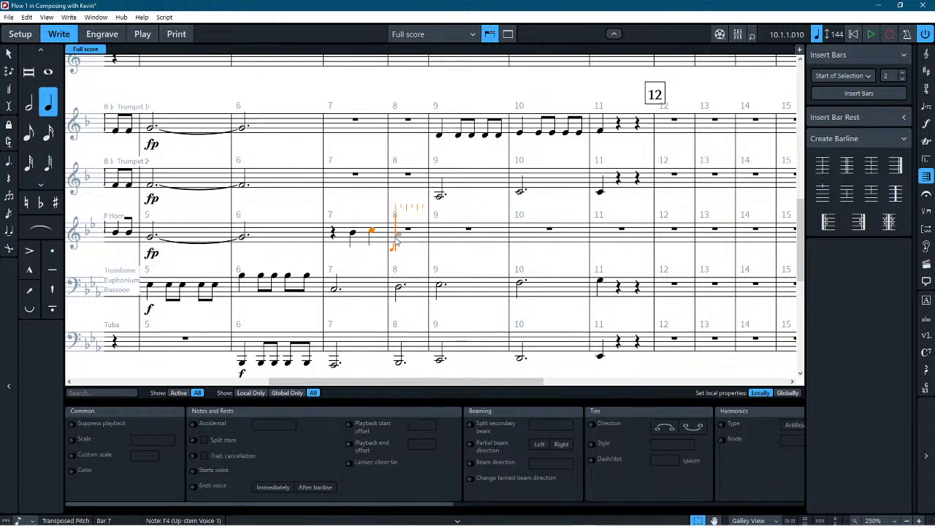
left_click(395, 244)
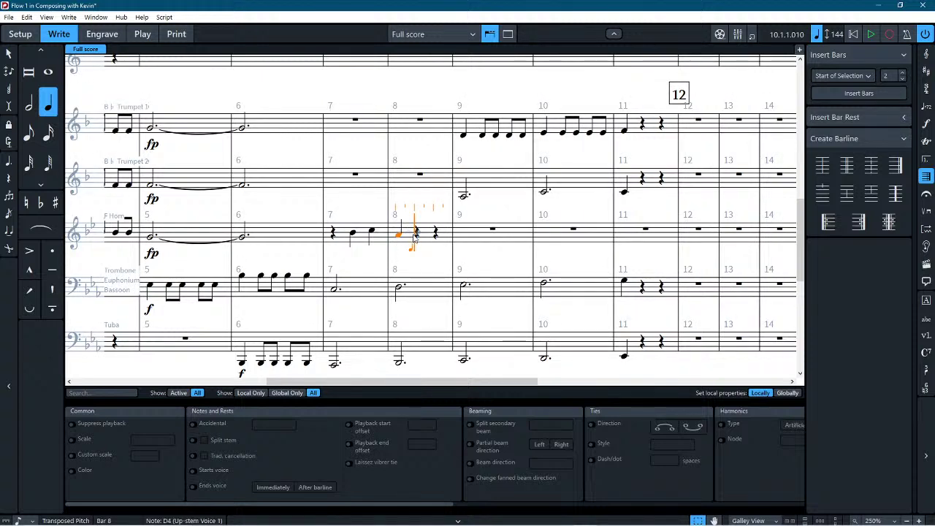
key("ctrl+z")
key("ctrl+z")
key("ctrl+z")
key("ctrl+z")
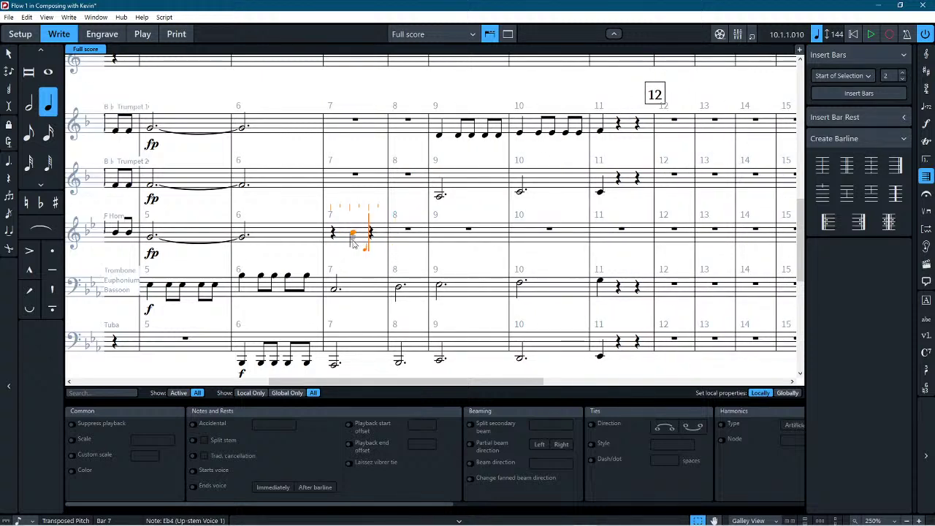
Step: Enter F Horn quarter notes Bb3 and Eb4 on beats 2 and 3 of bar 7, and Eb4 on beat 1 of bar 8
left_click(350, 240)
left_click(373, 241)
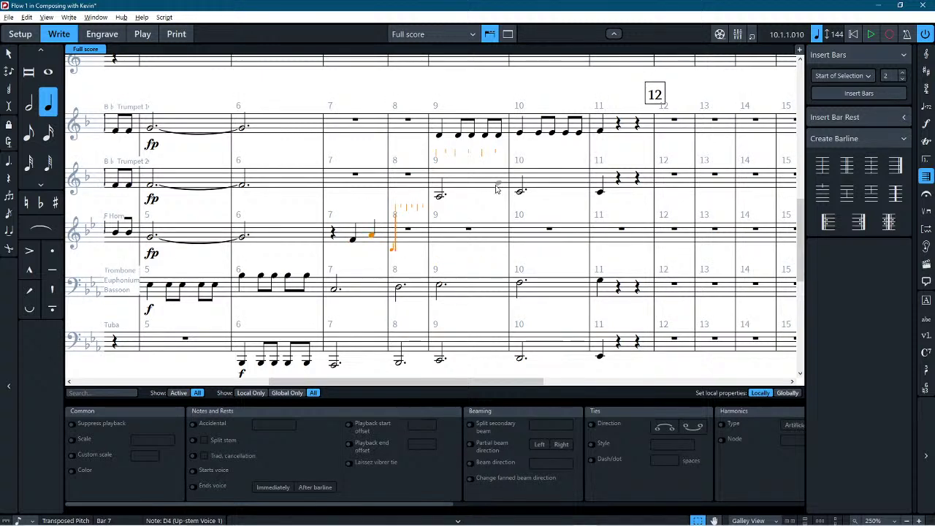
key("alt+Down")
key("c")
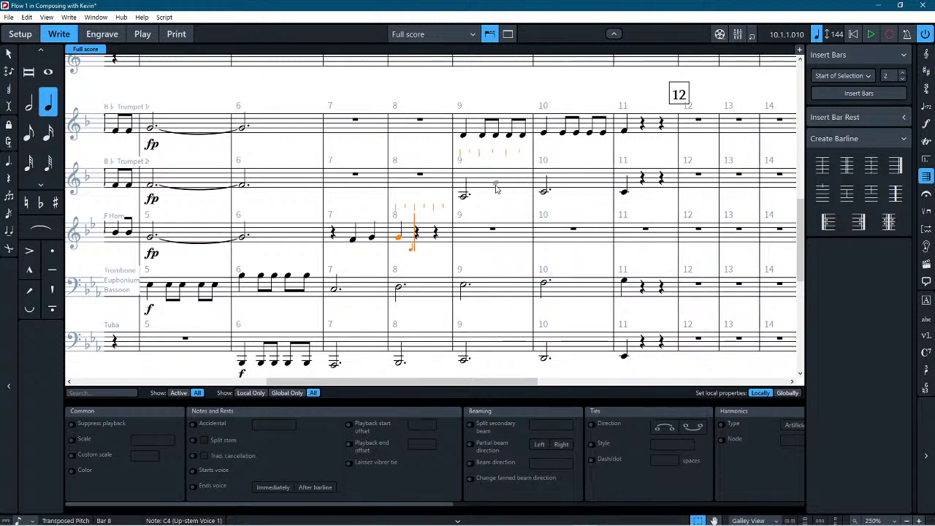
key("ctrl+z")
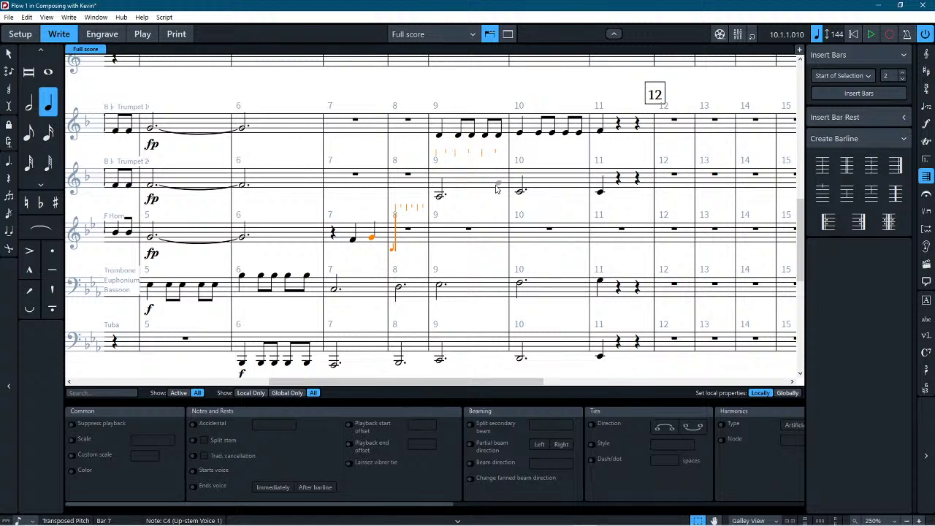
key("alt+Up")
key("alt+Up")
key("e")
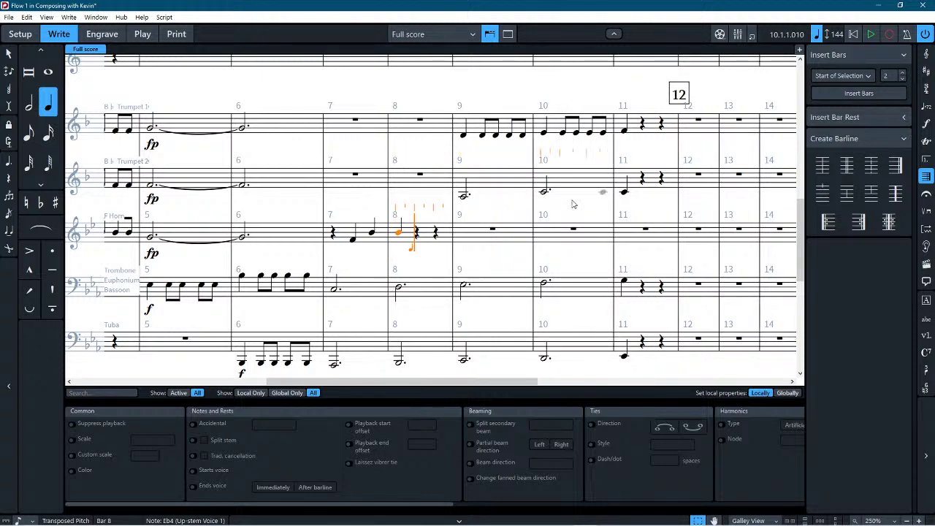
left_click(6, 56)
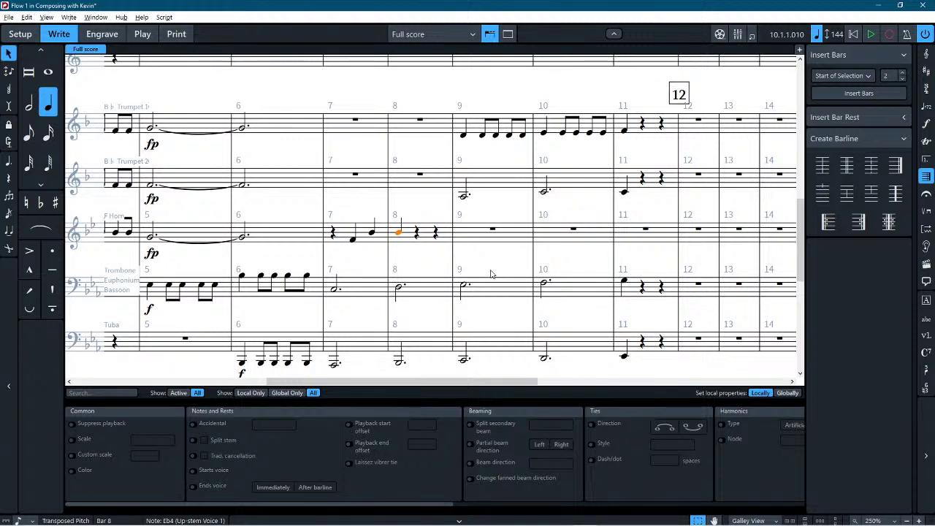
Step: Lower the horn's first note in bar 8 to D4 and add a quarter note F4 on beat 2
key("alt+Down")
key("r")
key("alt+a")
key("minus")
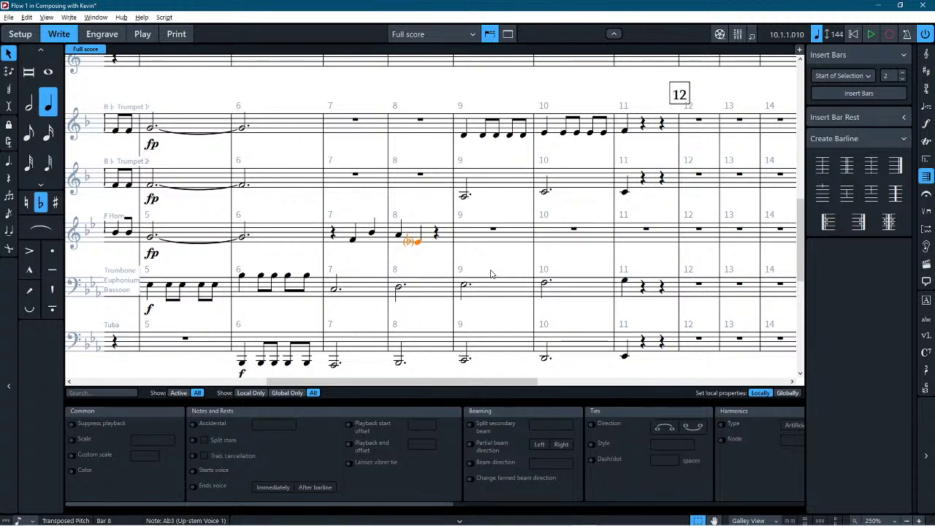
key("alt+f")
key("ctrl+alt+Up")
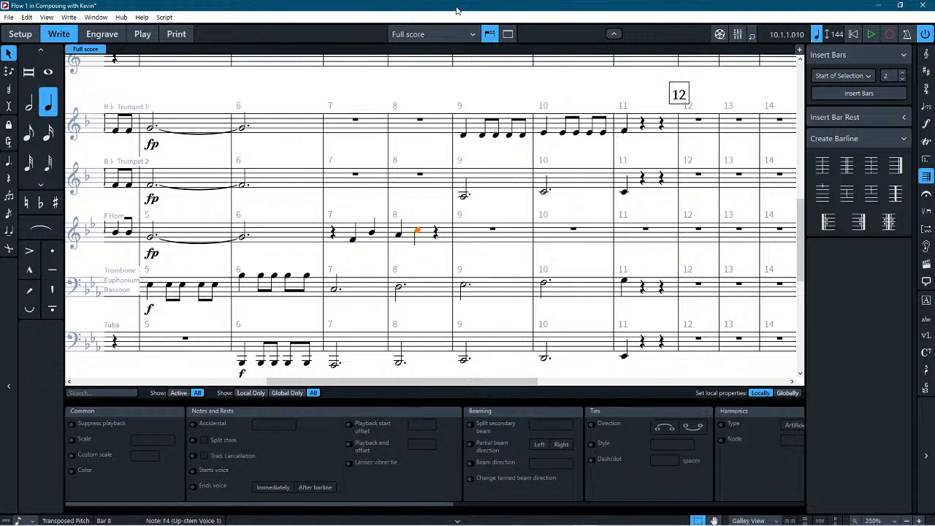
Step: Add a horn quarter note G3 on beat 3 of bar 8 and lower the beat 2 note to F3
key("f")
key("alt+Down")
key("alt+Down")
key("alt+Down")
key("alt+Down")
key("alt+Down")
key("alt+Down")
key("Left")
key("alt+Down")
key("alt+Down")
key("alt+Down")
key("alt+Down")
key("alt+Down")
key("alt+Down")
key("alt+Down")
Step: Try the horn's last note of bar 7 and first note of bar 8 about an octave lower, and restore their pitches
key("Left")
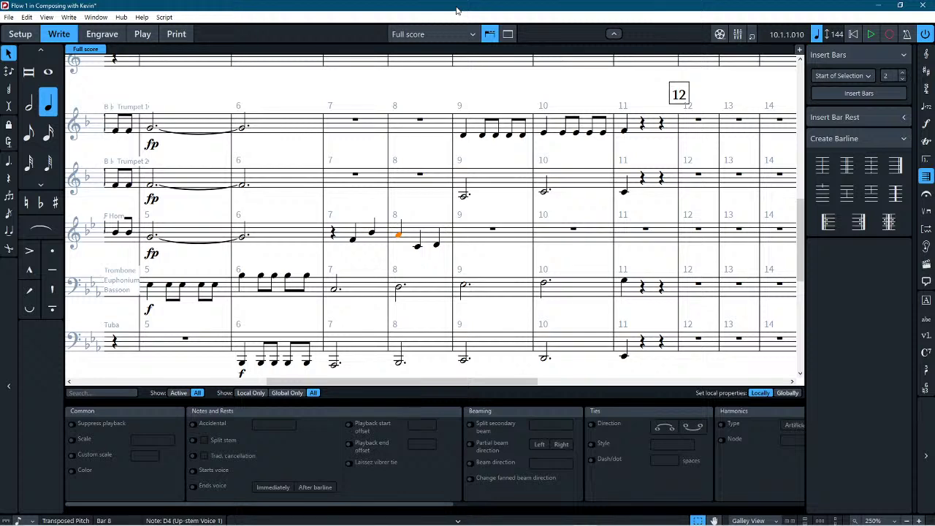
key("shift+Left")
key("alt+Down")
key("alt+Down")
key("alt+Down")
key("alt+Down")
key("alt+Down")
key("alt+Down")
key("alt+Down")
key("alt+Down")
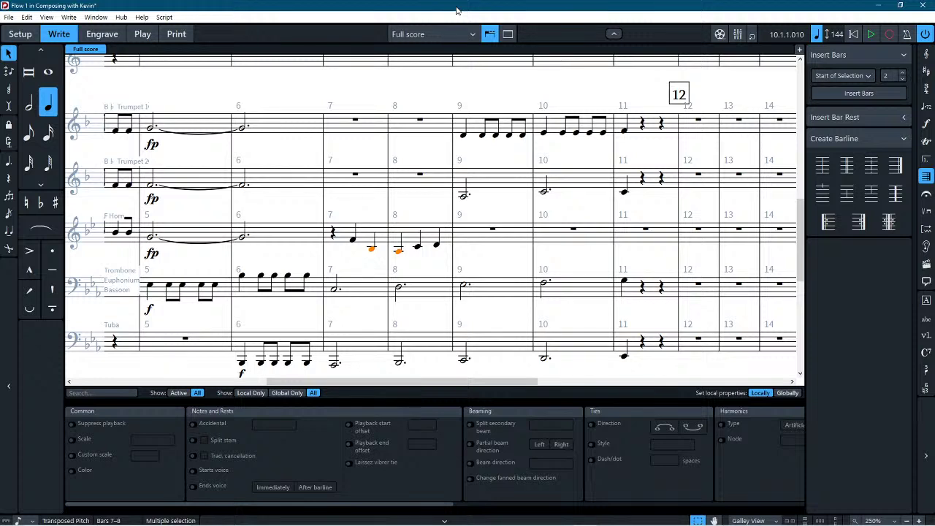
key("alt+Up")
key("alt+Up")
key("alt+Up")
key("alt+Up")
key("alt+Up")
key("alt+Up")
key("alt+Up")
Step: Play the score from the beginning through bar 11, hiding the note properties during playback
left_click(348, 224)
key("space")
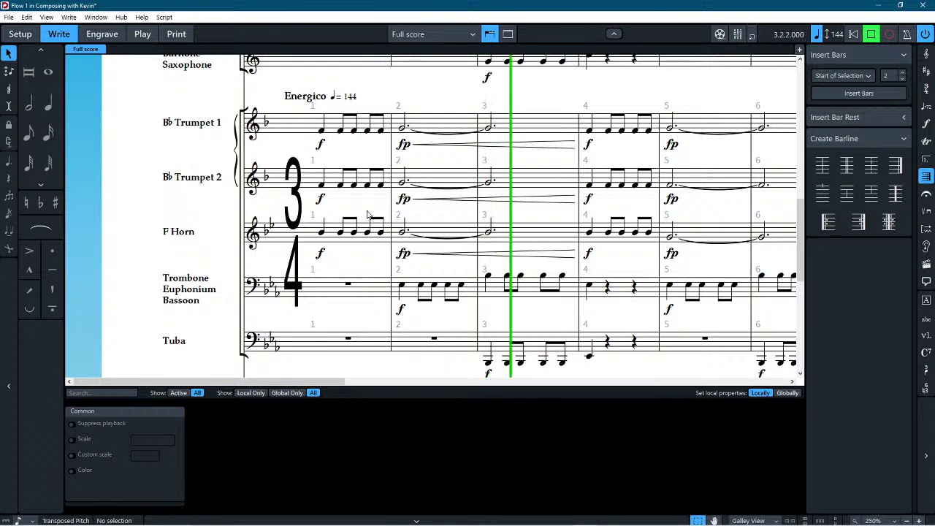
left_click(423, 520)
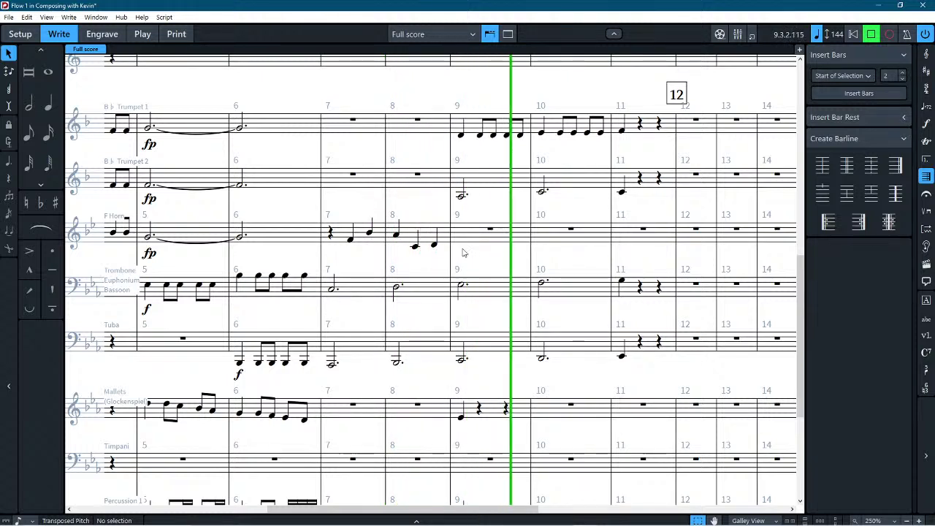
key("space")
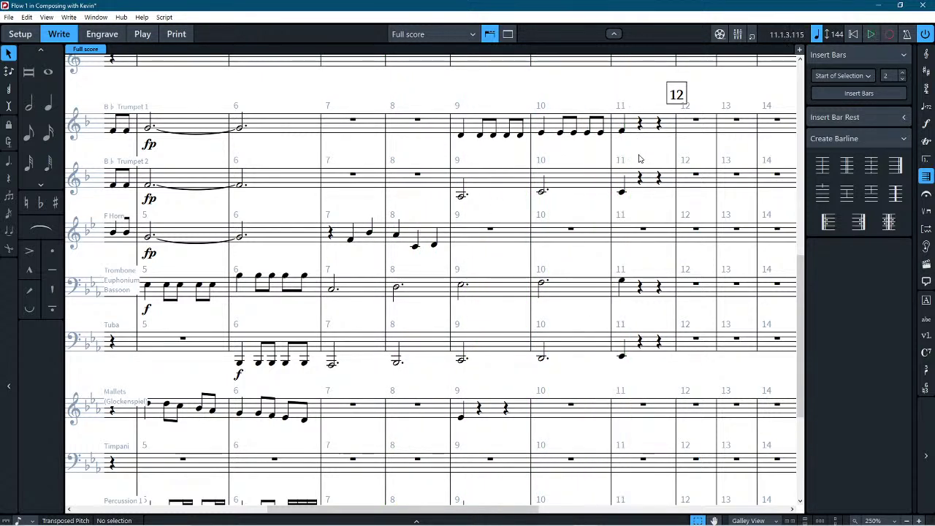
Step: Audition the horn's notes in bars 7 and 8 one by one
left_click(351, 242)
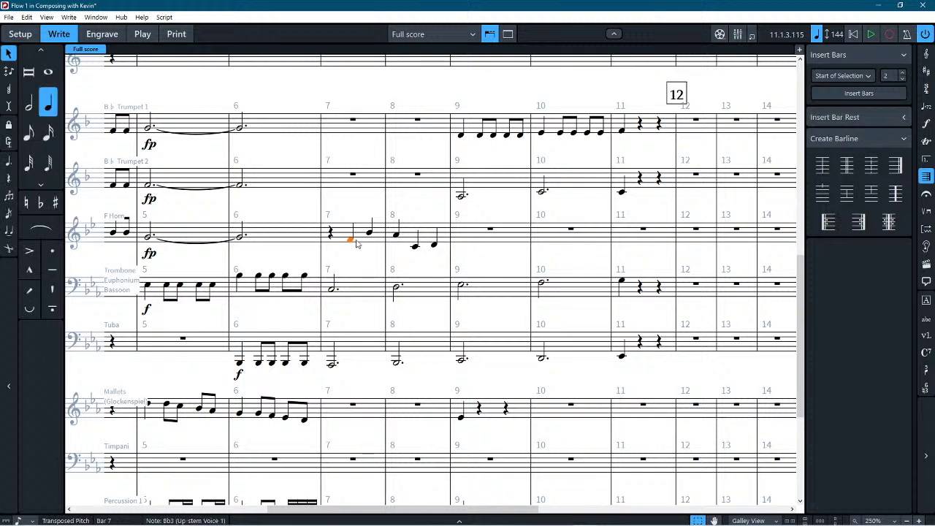
left_click(369, 234)
left_click(350, 244)
key("Right")
key("Right")
key("Right")
key("Right")
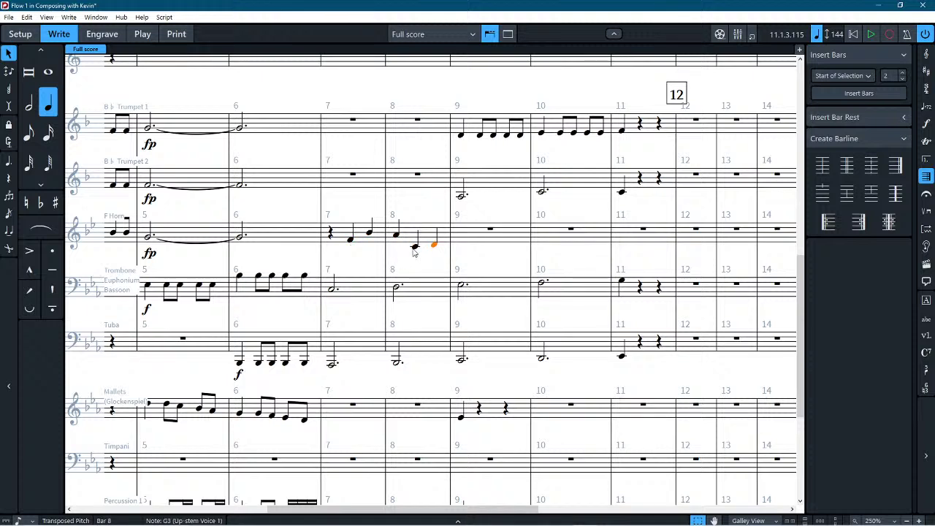
Step: Raise the horn's last two quarter notes in bar 8 to Bb3 and C4
left_click(415, 248)
left_click(433, 246, "shift")
key("alt+Up")
key("alt+Up")
key("alt+Up")
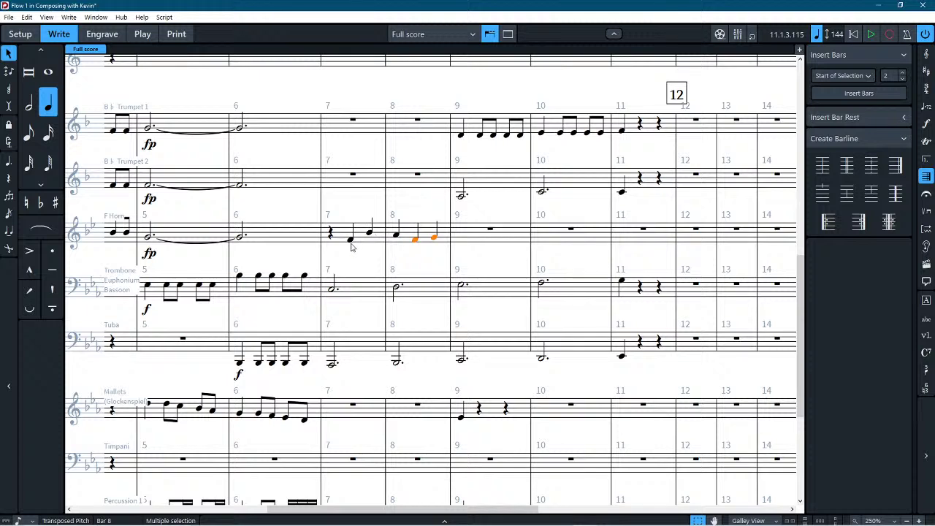
Step: Copy the horn's phrase from bars 7–8 into bars 9–10 and raise the copy by a third
key("Left")
key("Left")
key("Right")
key("Right")
key("Right")
left_click(330, 232, "shift")
left_click(475, 242)
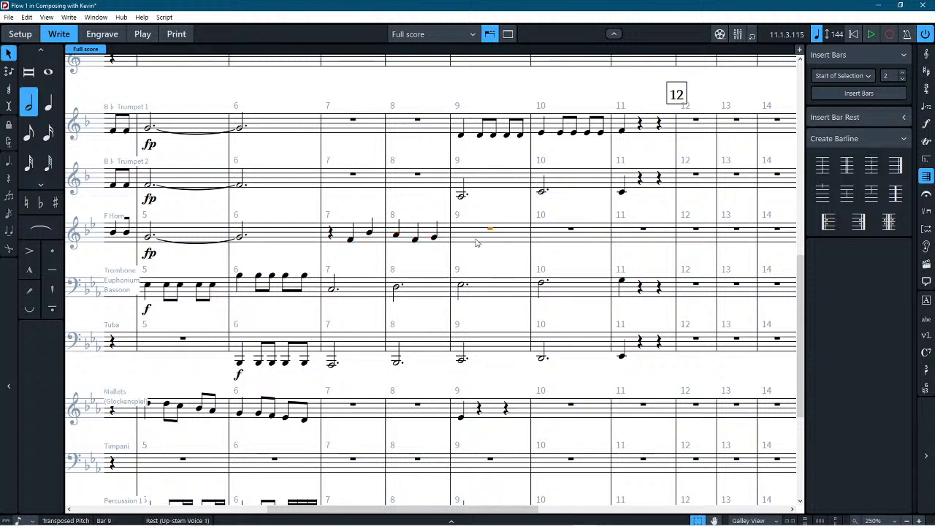
key("ctrl+v")
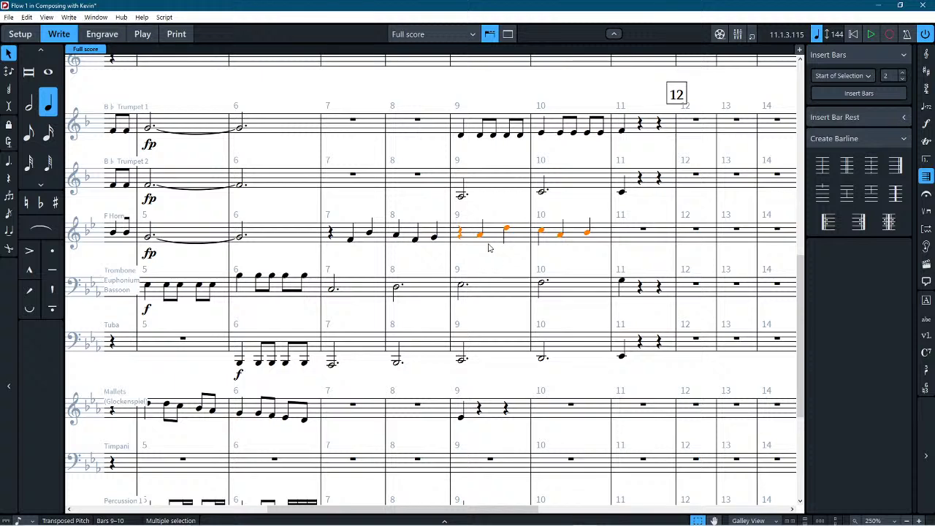
key("Escape")
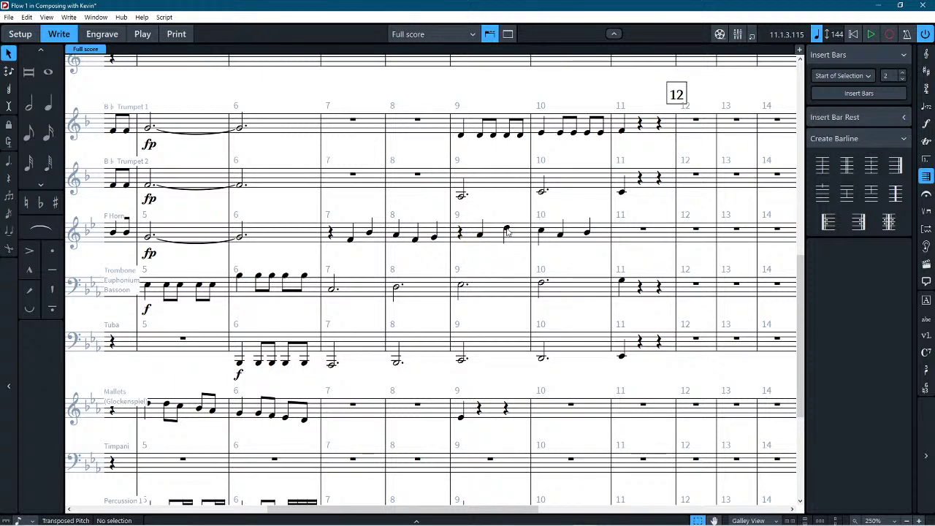
Step: Lower the horn's last note in bar 9 by two scale steps to Eb4
left_click(506, 230)
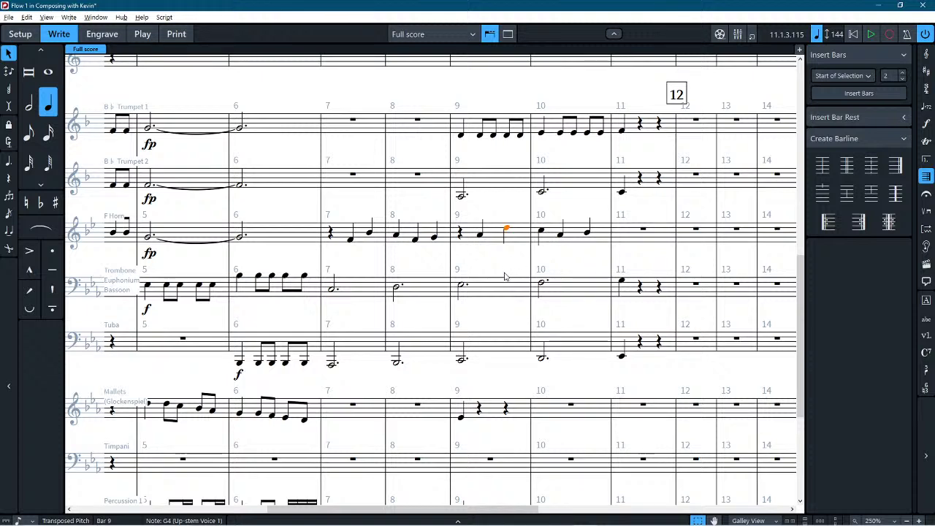
key("alt+Down")
key("alt+Down")
left_click(590, 263)
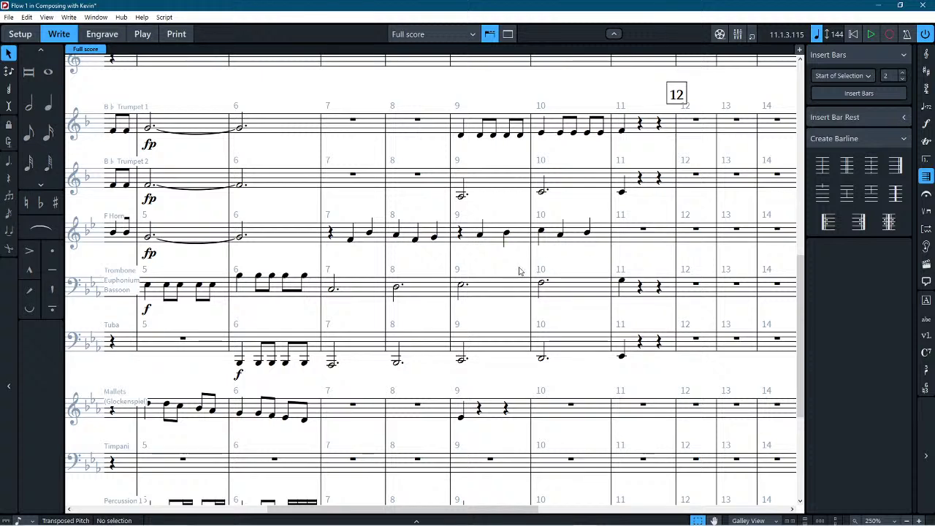
Step: Copy the horn's line in bars 7–10 to the Tenor Saxophone staff, starting at bar 7
left_click(364, 240)
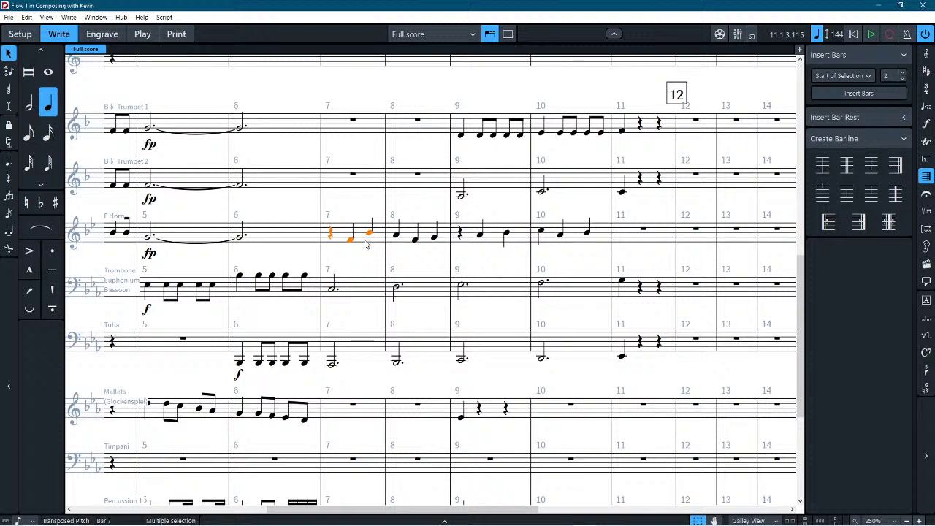
left_click(608, 236, "shift")
scroll(554, 251, "up", 7)
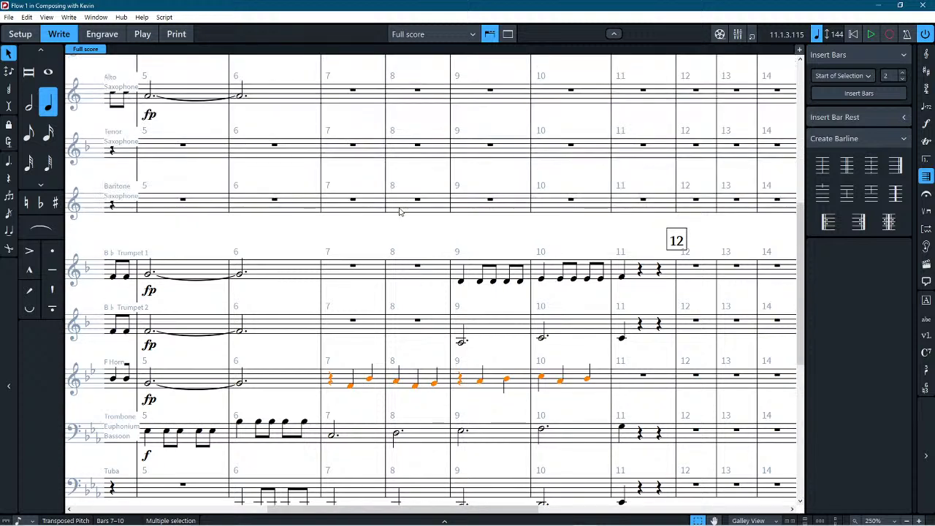
left_click(332, 210)
key("ctrl+v")
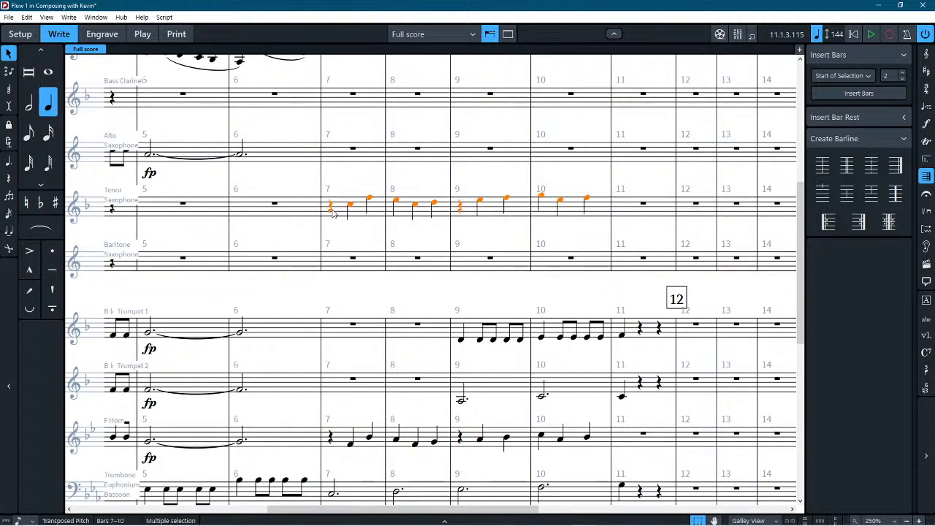
Step: Copy Trumpet 1's rhythmic figure from bars 9–10 into bars 7–8 of the same staff
left_click(473, 331)
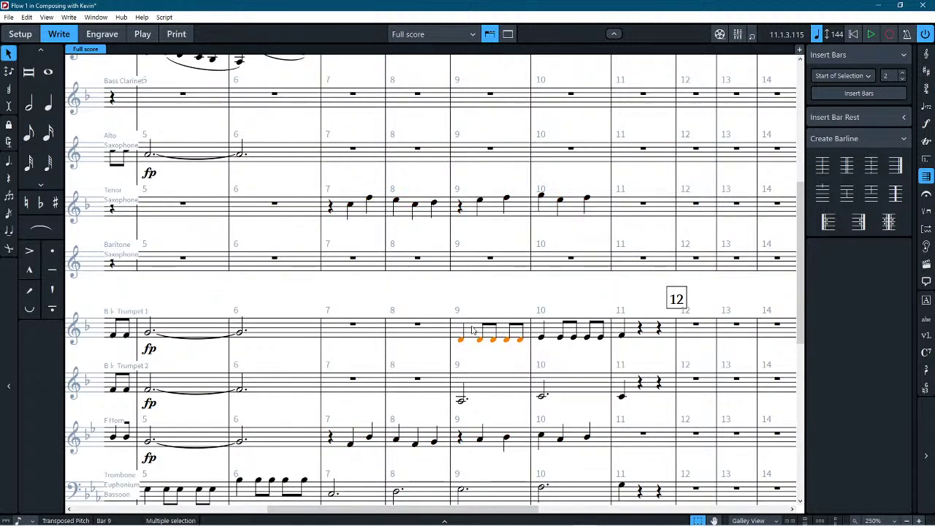
left_click(559, 334, "shift")
left_click(343, 332, "ctrl")
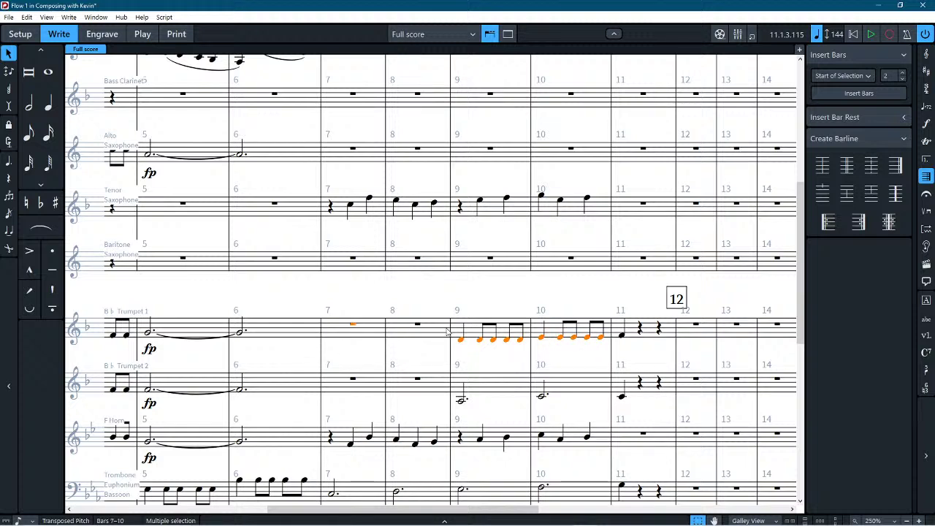
key("ctrl+v")
key("ctrl+z")
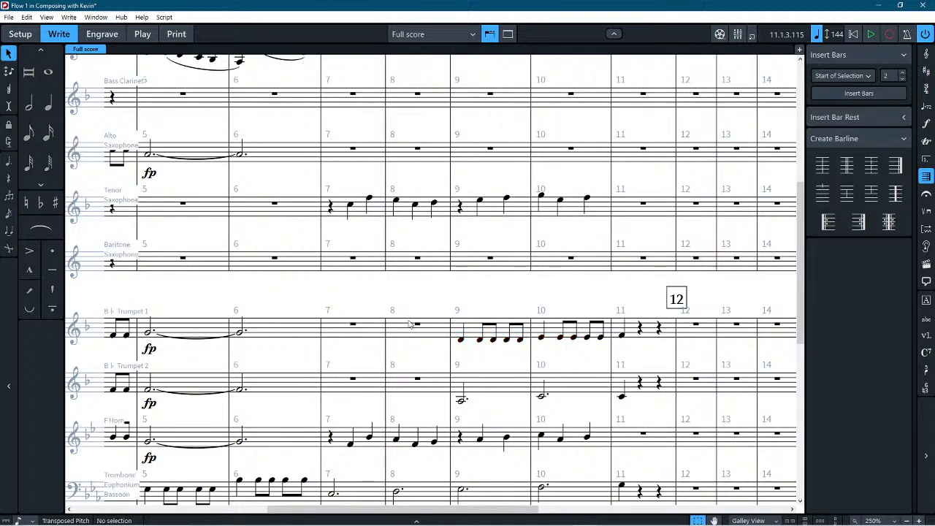
left_click(338, 332)
key("ctrl+v")
Step: Raise Trumpet 1's notes in bars 9–10 by a third, leaving the copied figure in bars 7–8 as it is
left_click(512, 334)
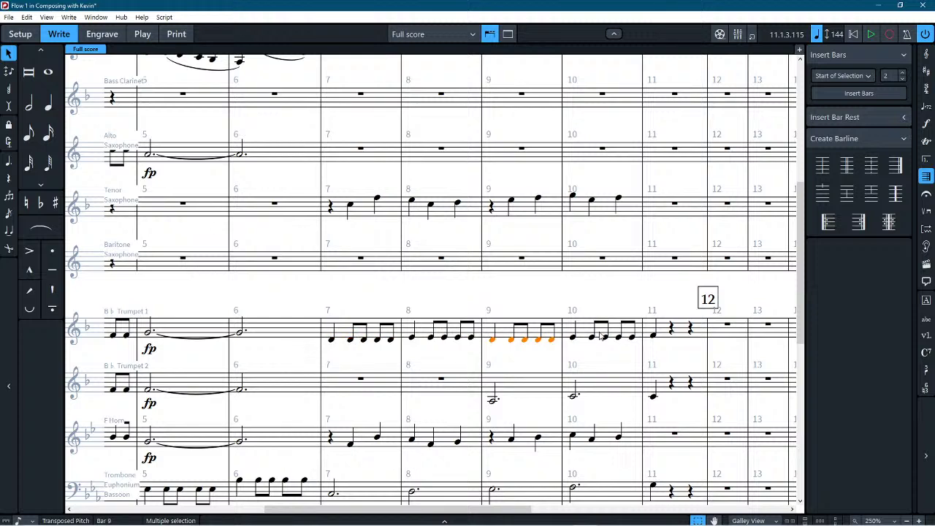
left_click(626, 341, "shift")
scroll(570, 387, "down", 1)
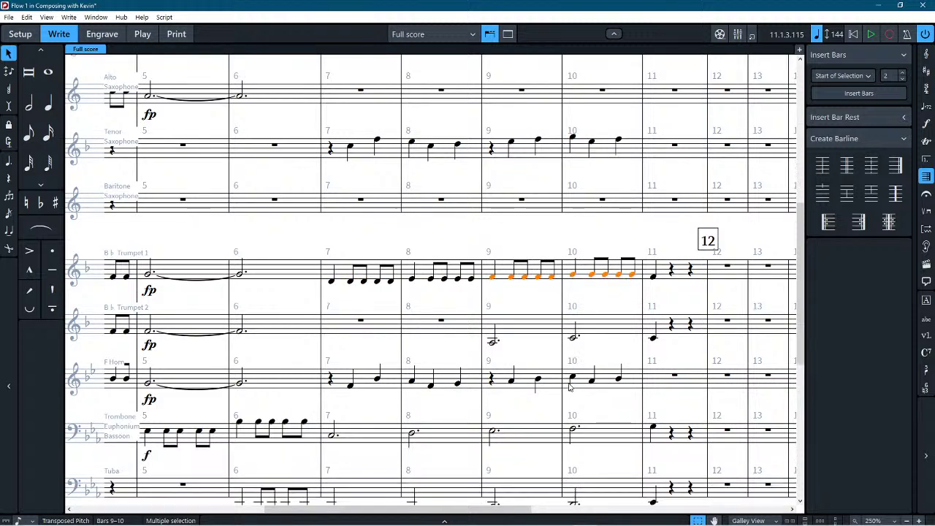
scroll(570, 387, "down", 1)
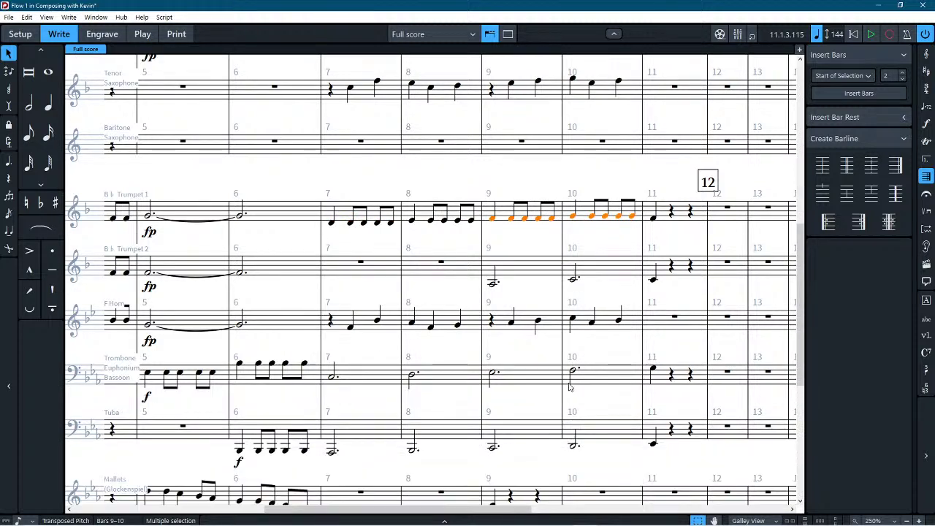
Step: Raise Trumpet 2's dotted half note in bar 9 by three scale steps
left_click(518, 271)
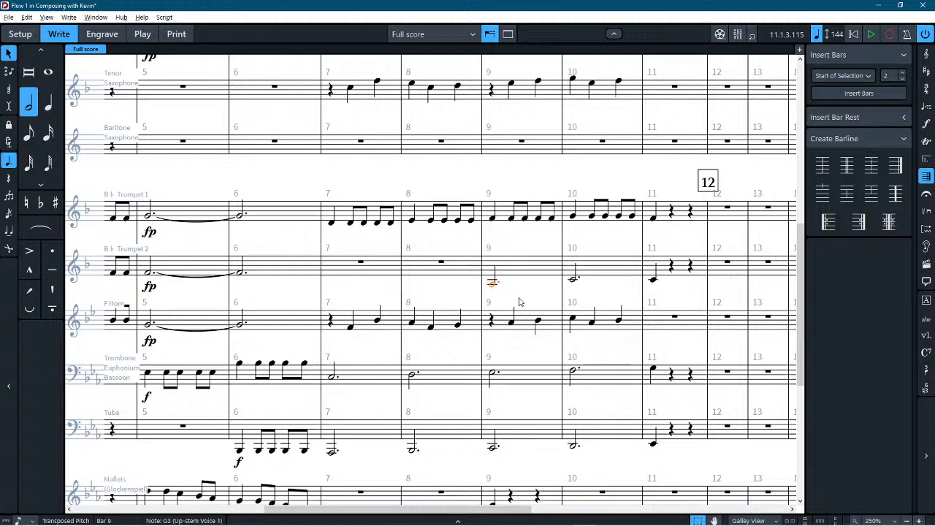
key("alt+Up")
key("alt+Up")
key("alt+Up")
Step: Copy the F Horn's line in bars 7–10 to the Trumpet 2 staff, starting at bar 7
left_click(368, 324)
left_click(606, 325, "shift")
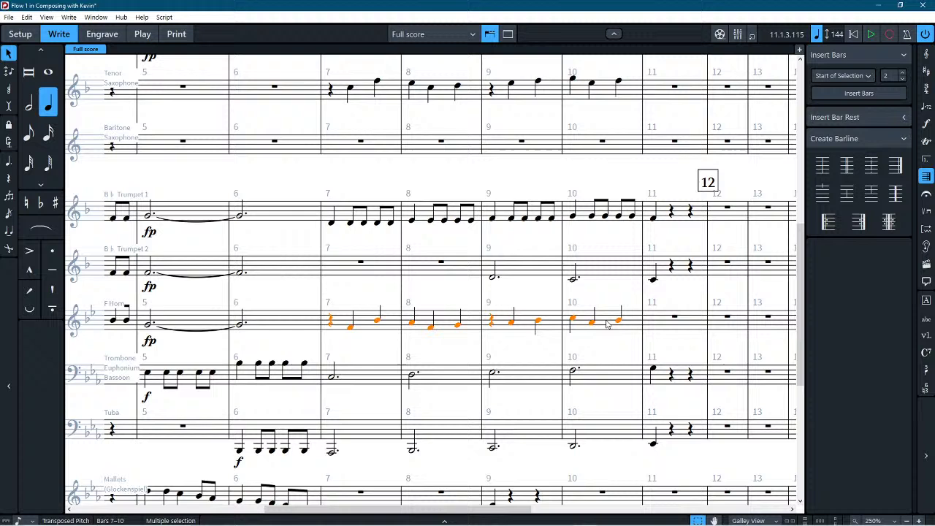
left_click(331, 276, "alt")
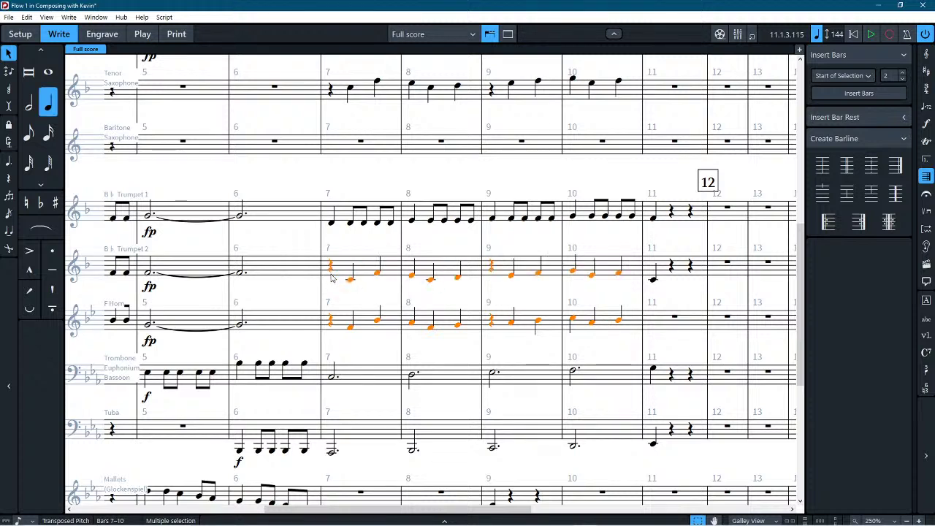
left_click(524, 294)
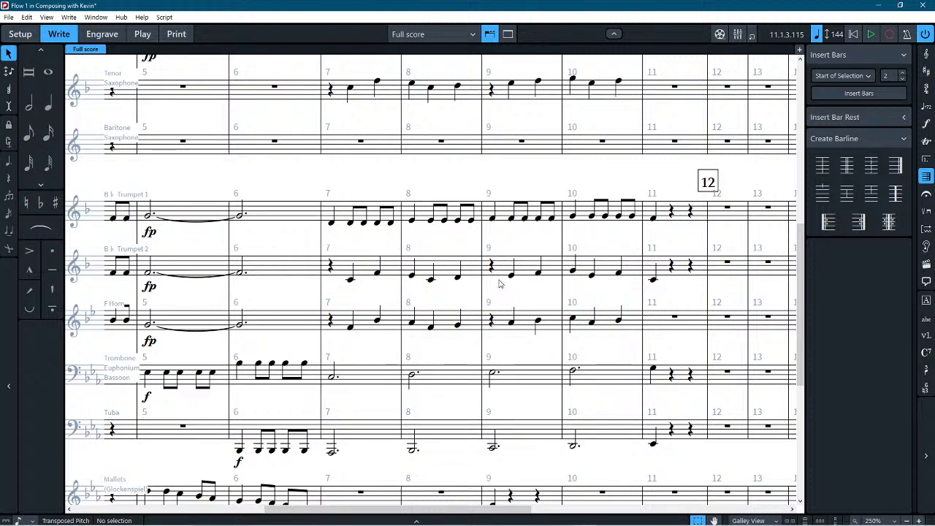
Step: Split the tie between Trumpet 2's dotted half notes in bars 5 and 6
scroll(446, 292, "down", 4)
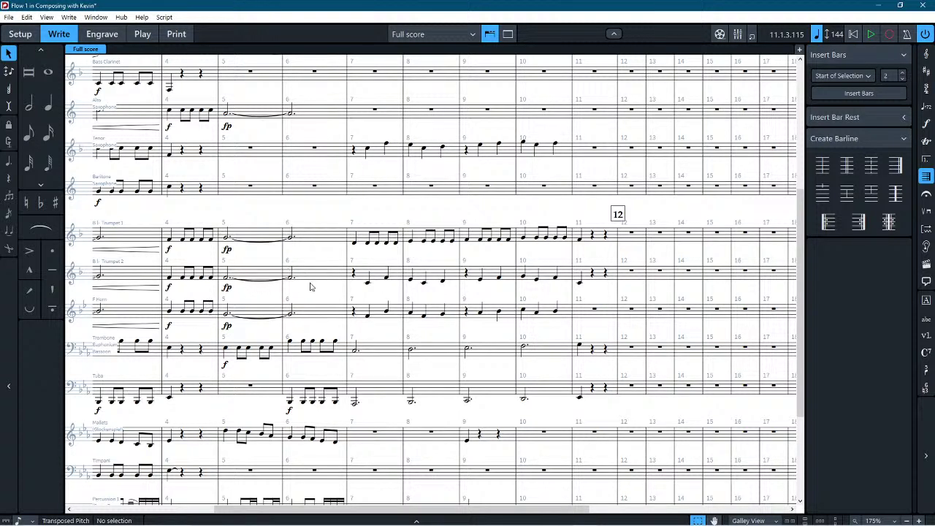
left_click(252, 279)
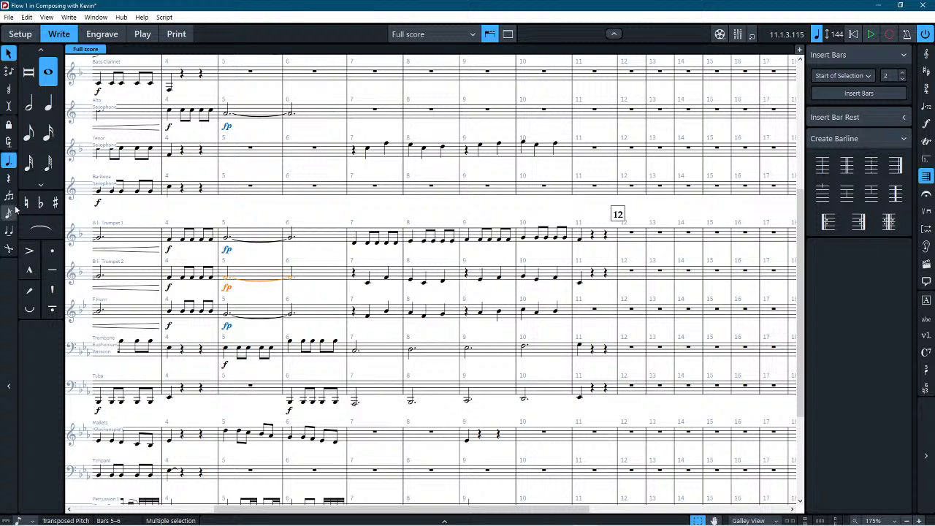
left_click(10, 230)
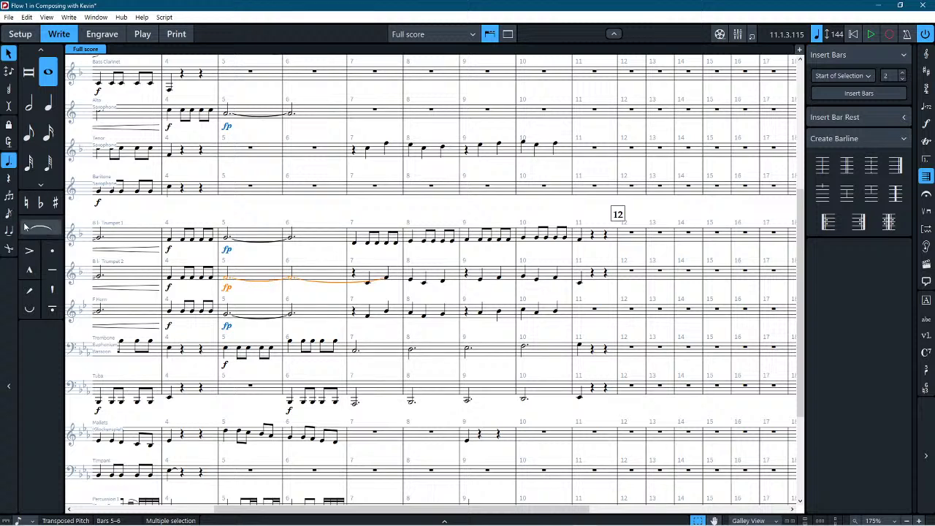
key("ctrl+z")
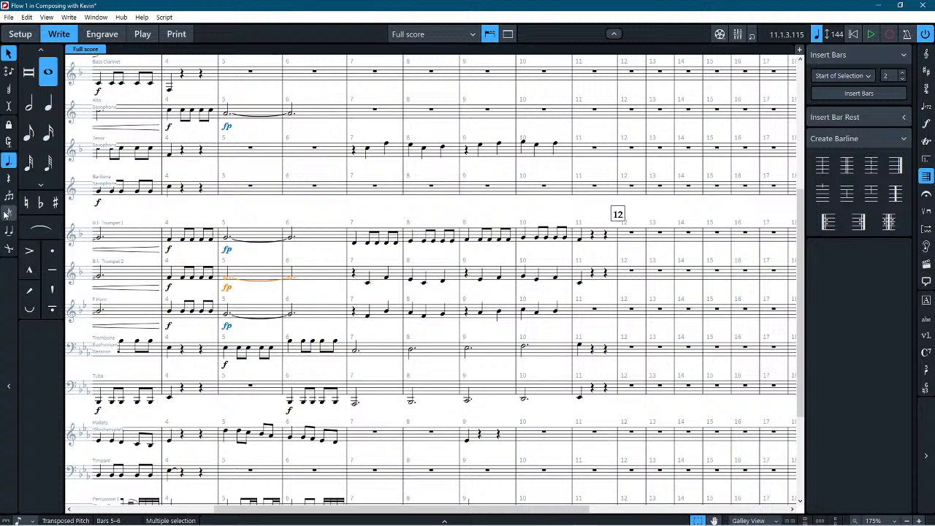
key("6")
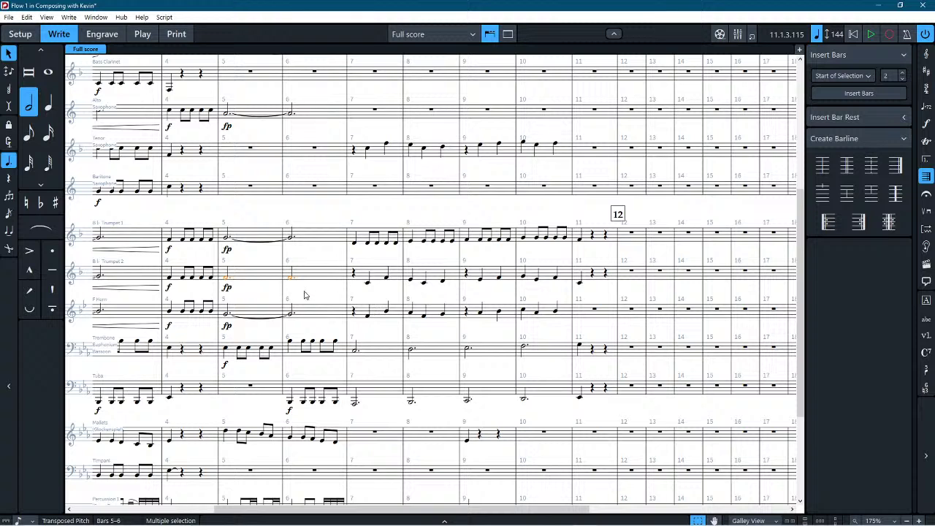
key("Escape")
Step: Add a crescendo hairpin under Trumpet 2's note in bar 6 and tie the notes in bars 5–6 together again
left_click(305, 277)
key("shift+d")
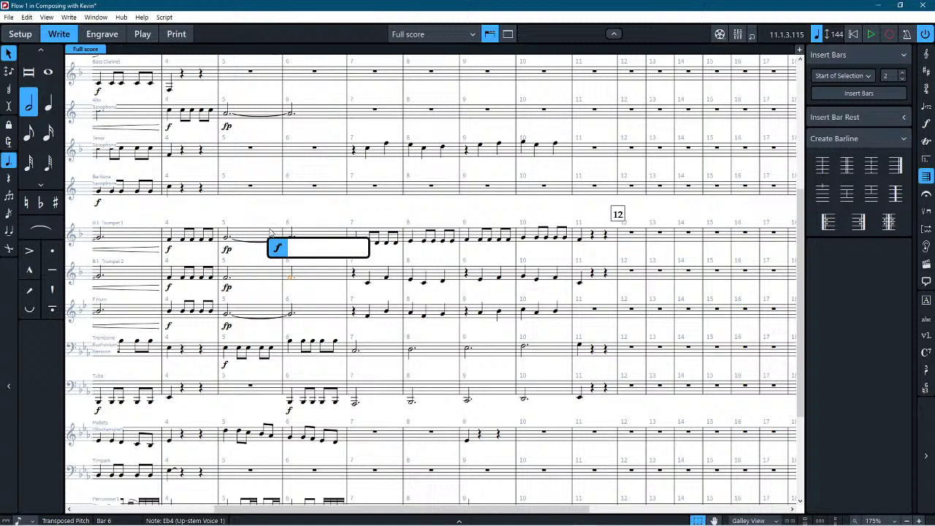
key("Escape")
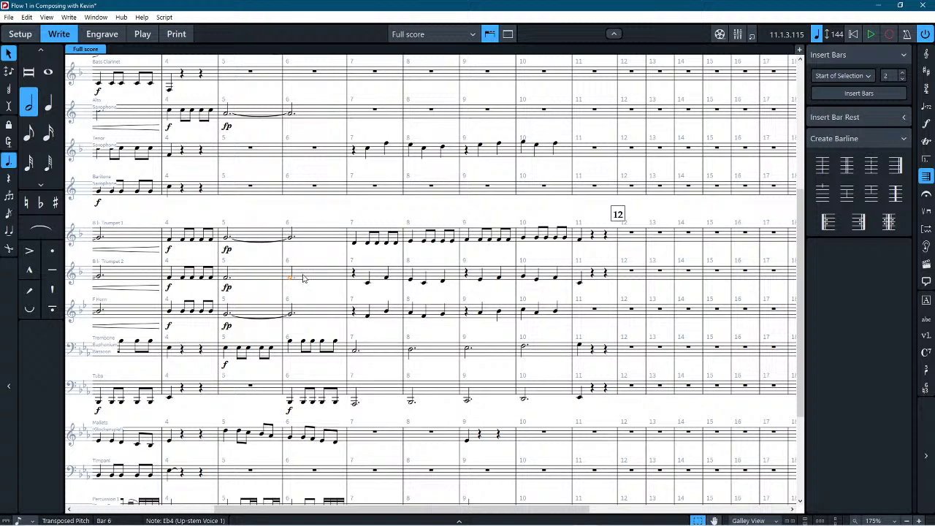
key("shift+d")
type(">")
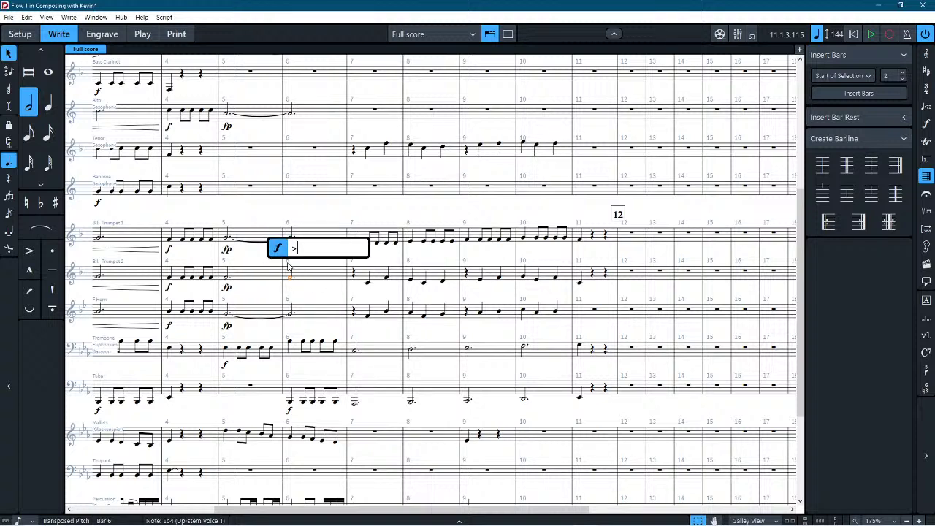
key("BackSpace")
type("<")
key("Return")
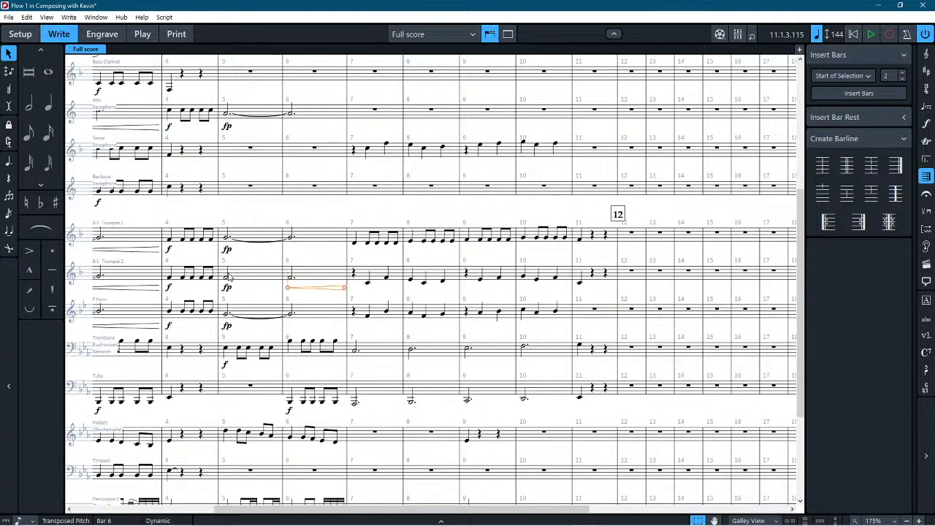
left_click(227, 276)
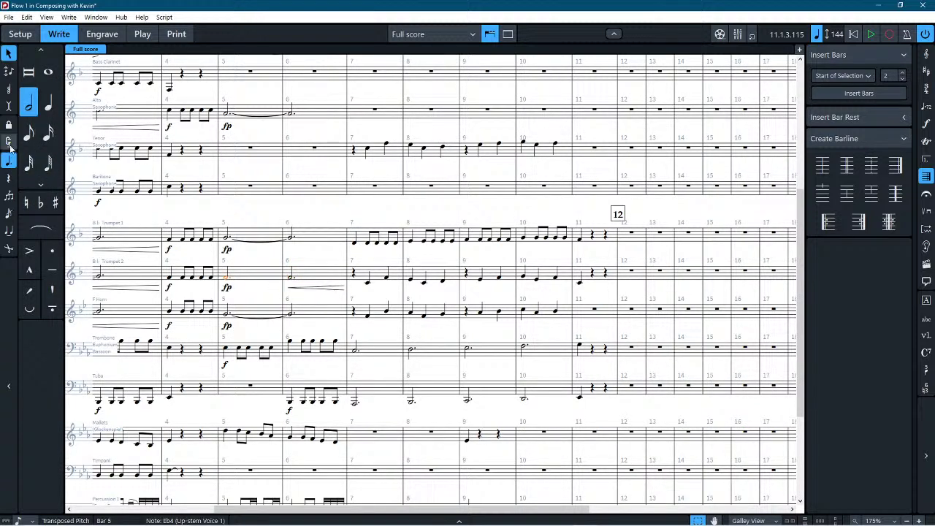
key("t")
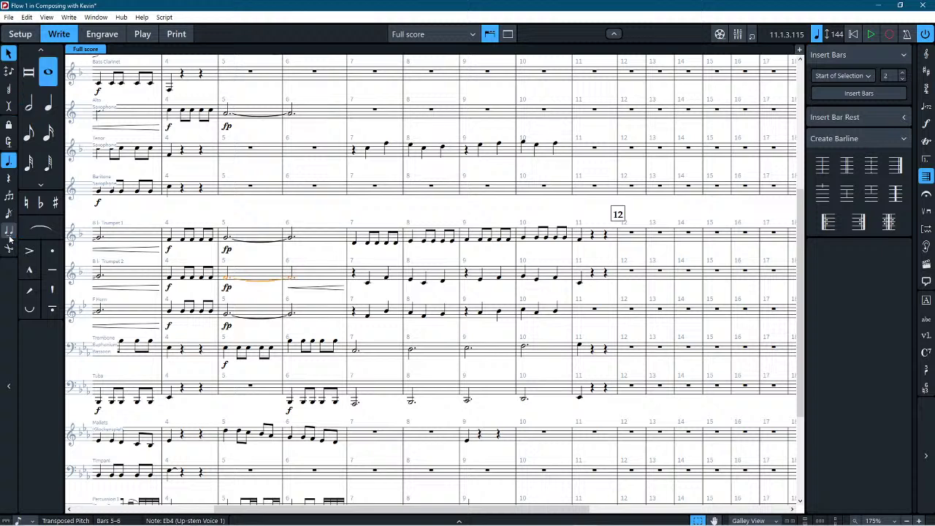
Step: Split the tie between the F Horn's dotted half notes in bars 5 and 6
left_click(242, 315)
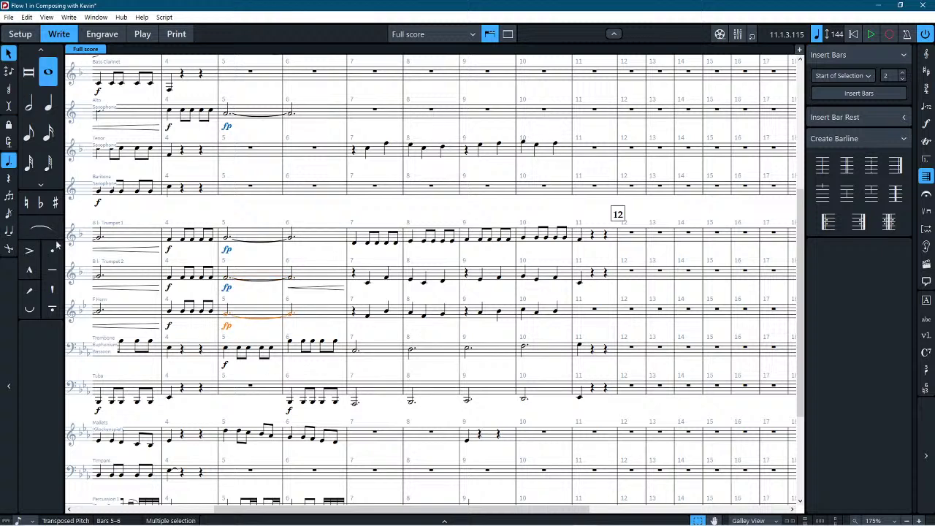
left_click(13, 249)
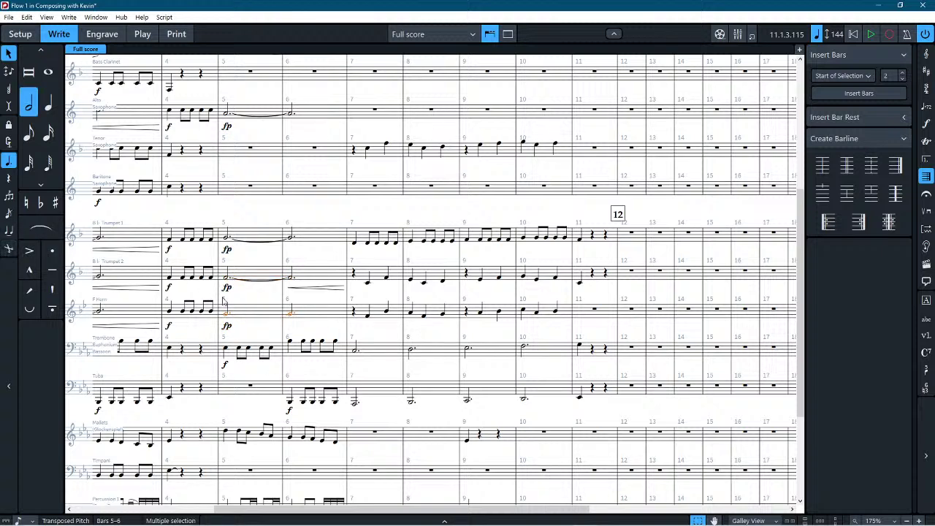
key("Escape")
left_click(292, 281)
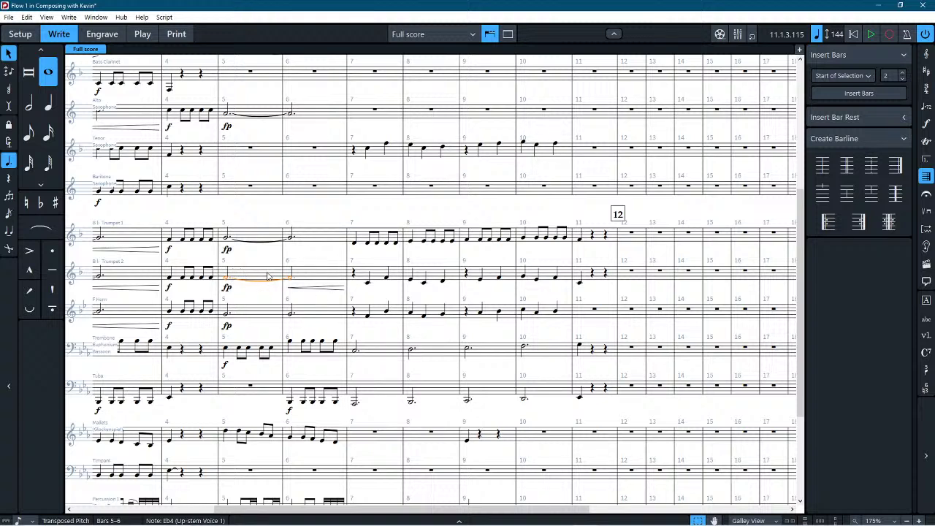
Step: Add a crescendo hairpin under the F Horn's note in bar 6 and retie the notes in bars 5–6
left_click(290, 315)
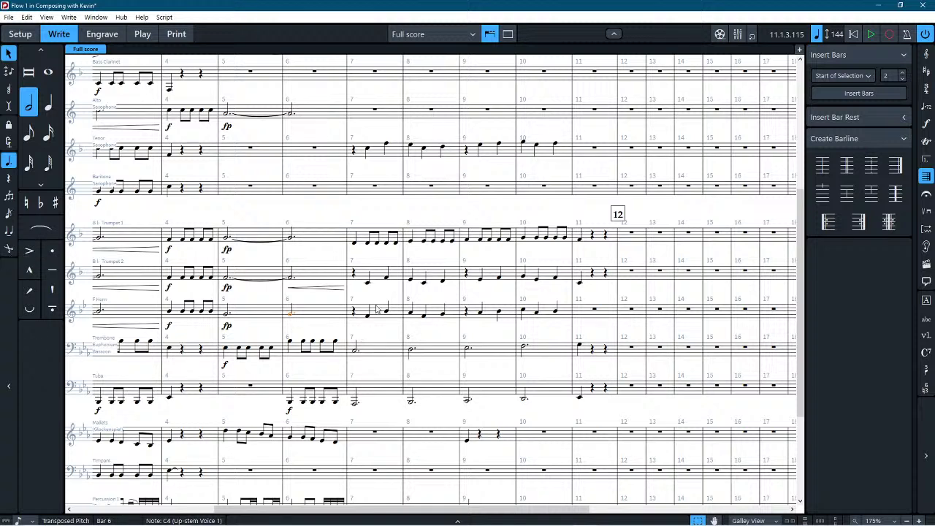
key("shift+d")
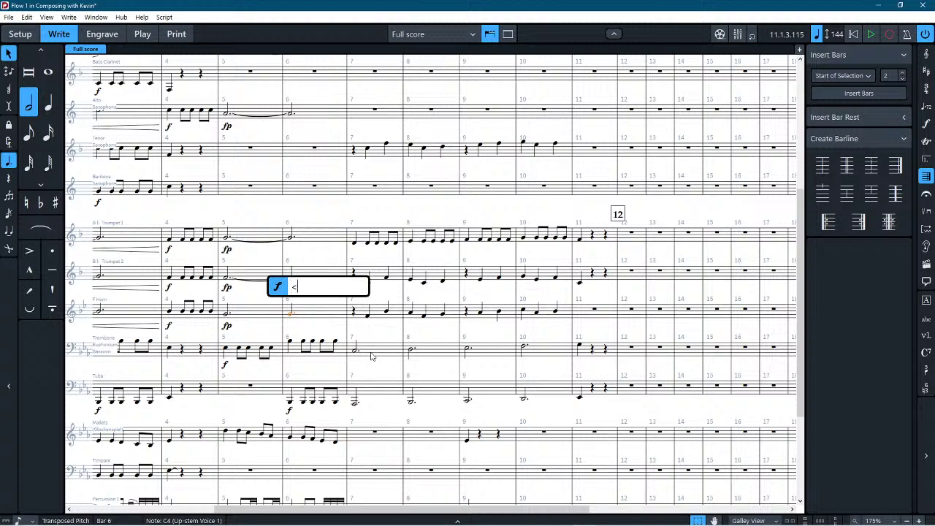
type("<")
key("Return")
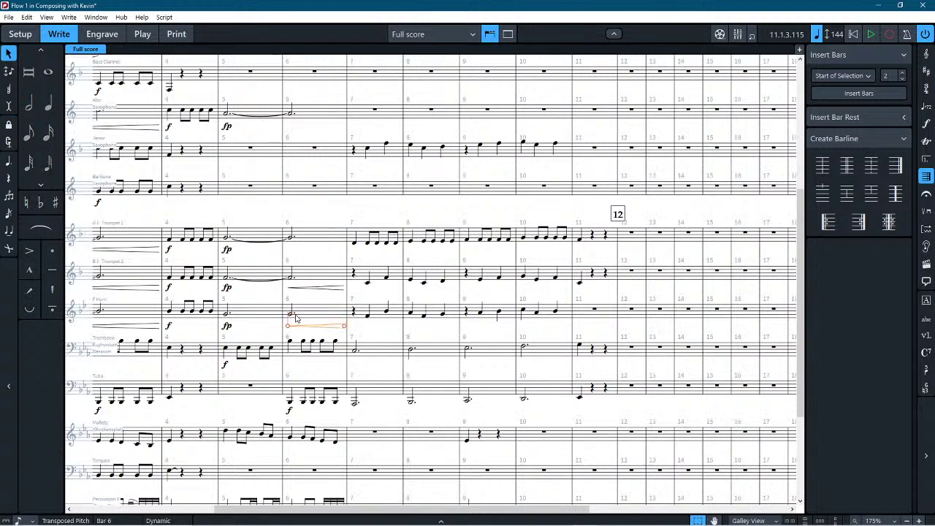
left_click(227, 315)
key("s")
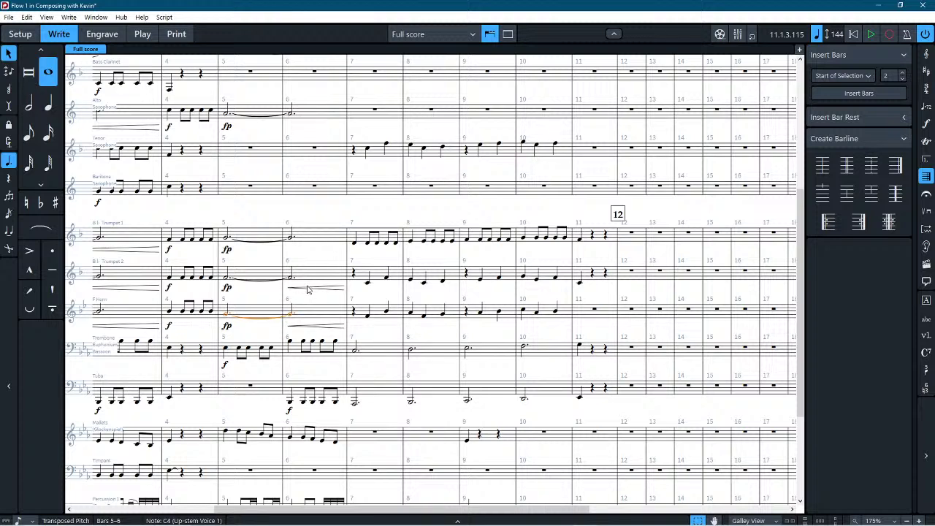
Step: Decline the incoming call covering the score and return to the Trumpet 2 and F Horn staves
left_click(380, 277)
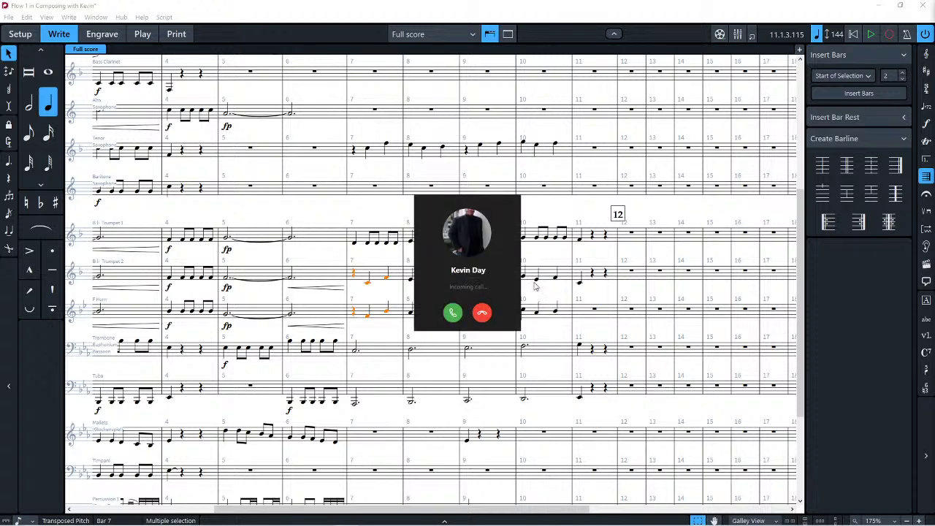
left_click(482, 314)
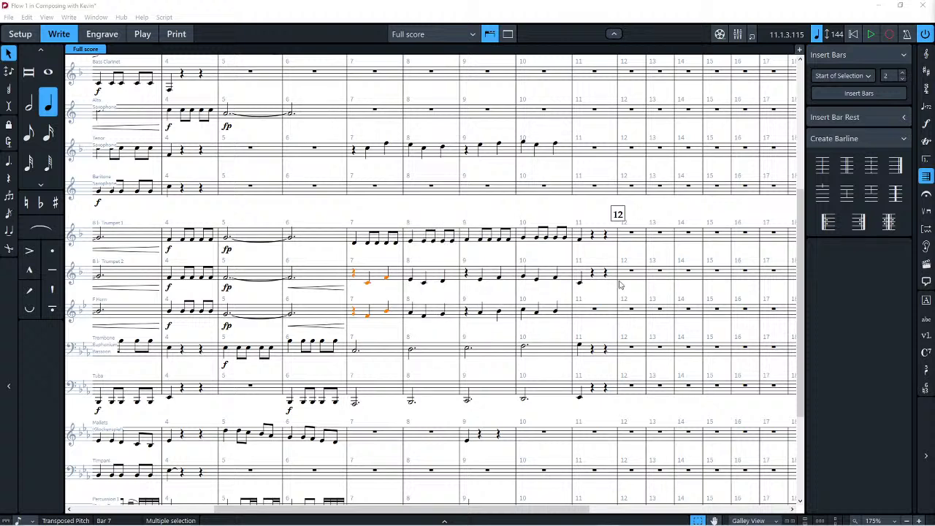
left_click(373, 263)
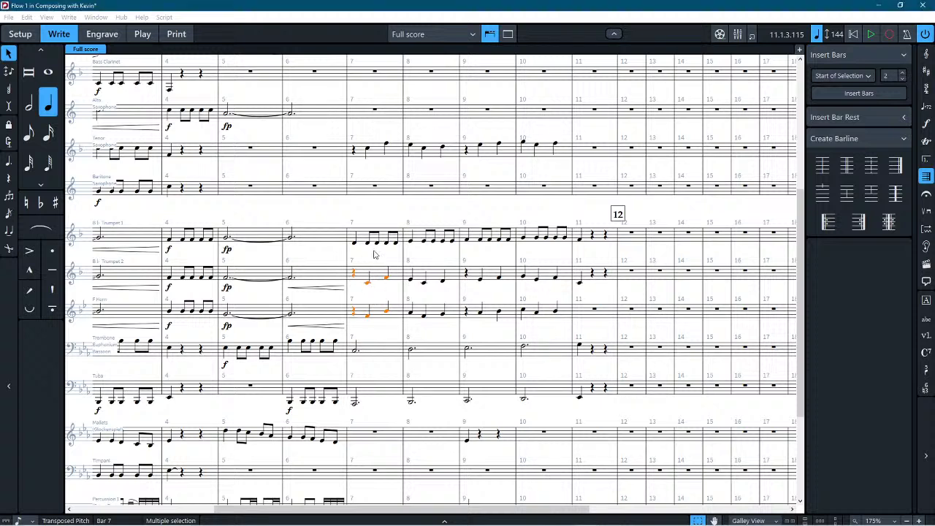
Step: Try to add an mf dynamic to Trumpet 2 and F Horn together in bar 7
left_click(365, 276)
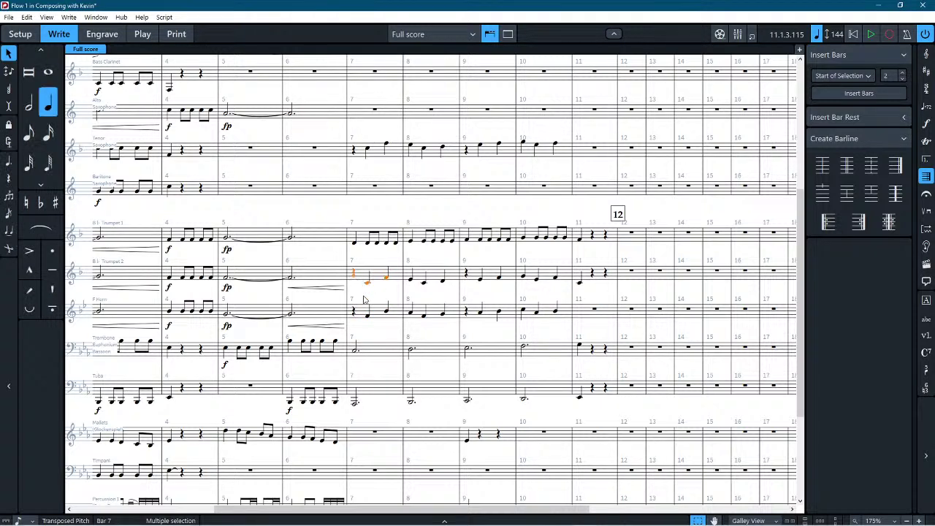
left_click(365, 312, "shift")
key("shift+d")
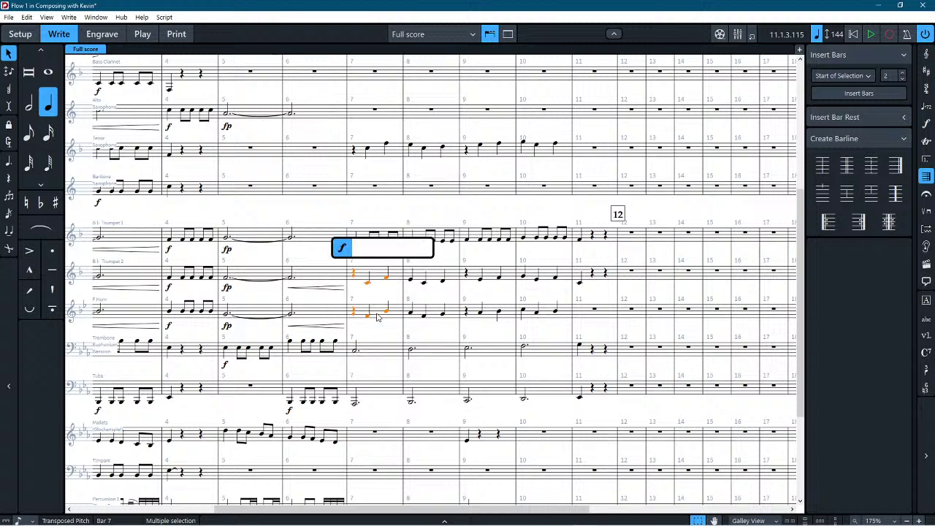
type("MF")
key("Return")
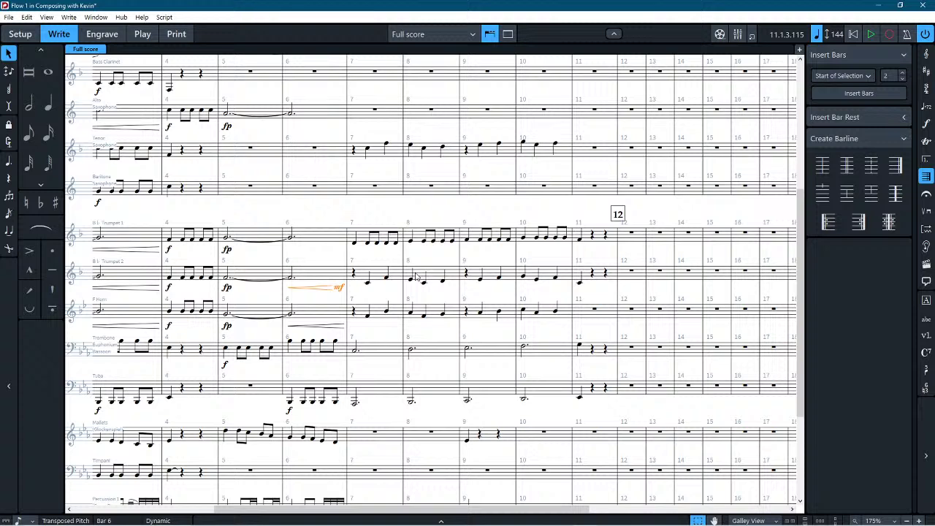
key("ctrl+z")
key("Escape")
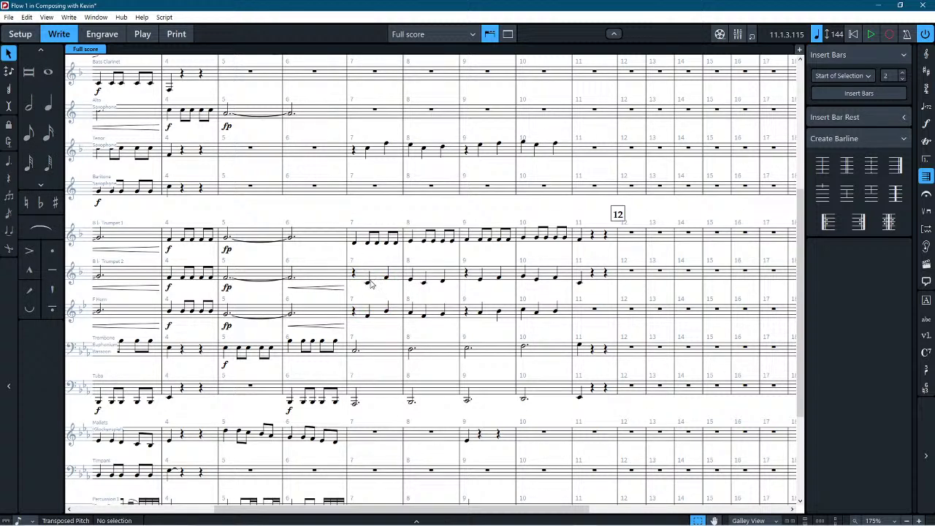
Step: Add an mf dynamic to the first notes of Trumpet 2 and F Horn in bar 7
left_click(367, 282)
left_click(368, 316, "ctrl")
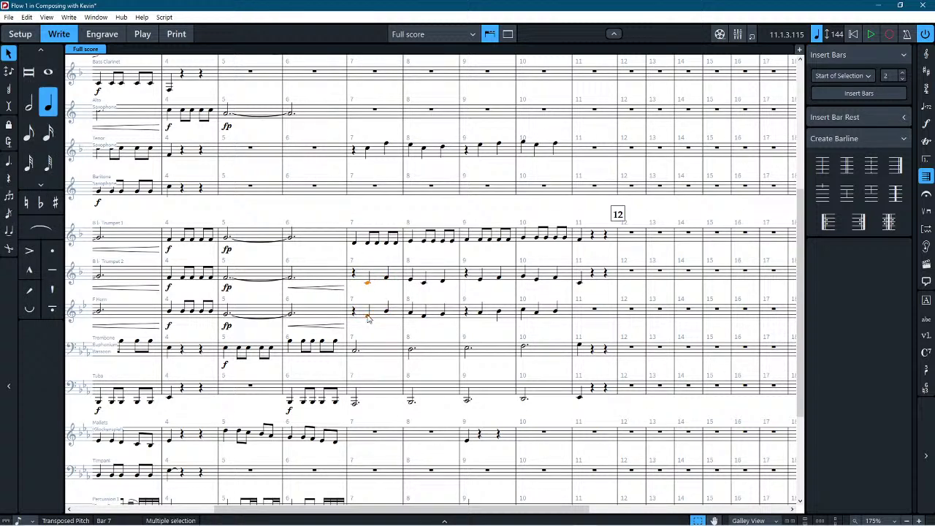
key("shift+d")
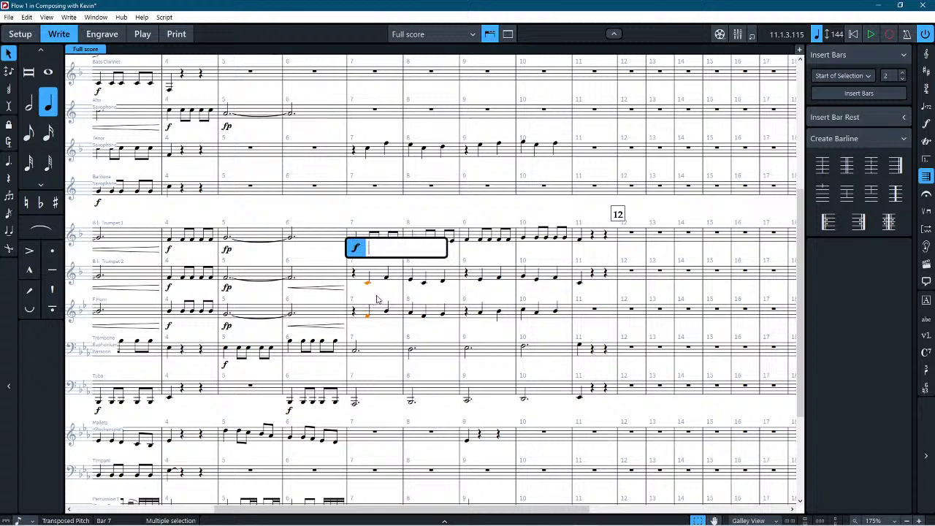
type("mf")
key("Return")
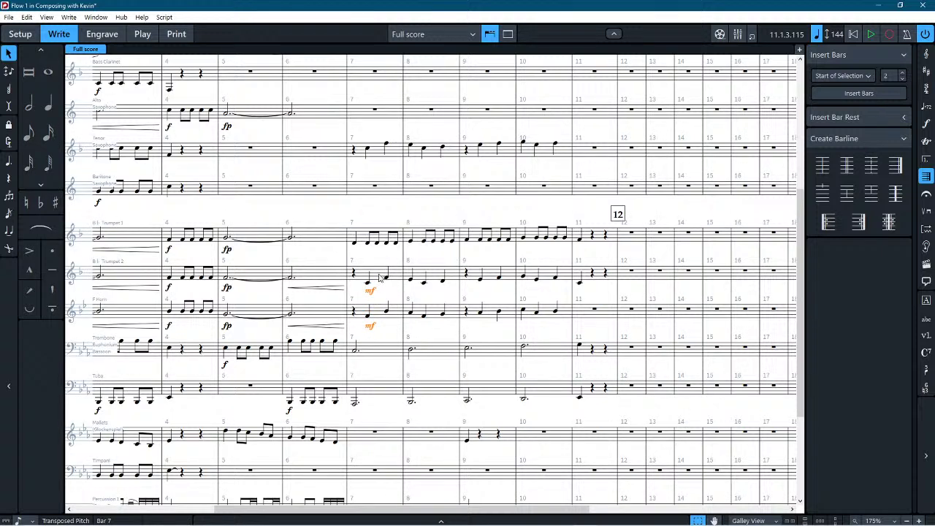
Step: Try to add a crescendo hairpin to the full Trumpet 2 and F Horn passage in bars 7–10
left_click(380, 277)
left_click(544, 321, "shift")
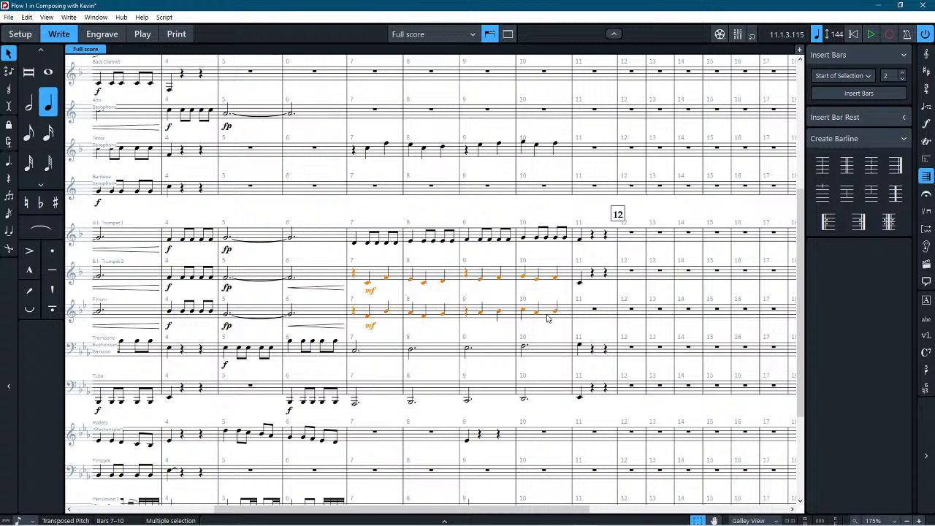
key("shift+d")
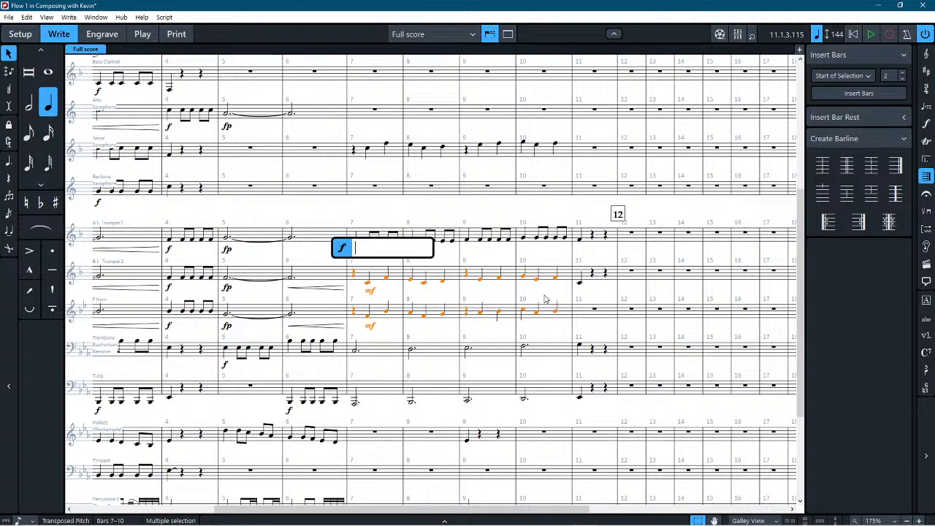
type("<")
key("Return")
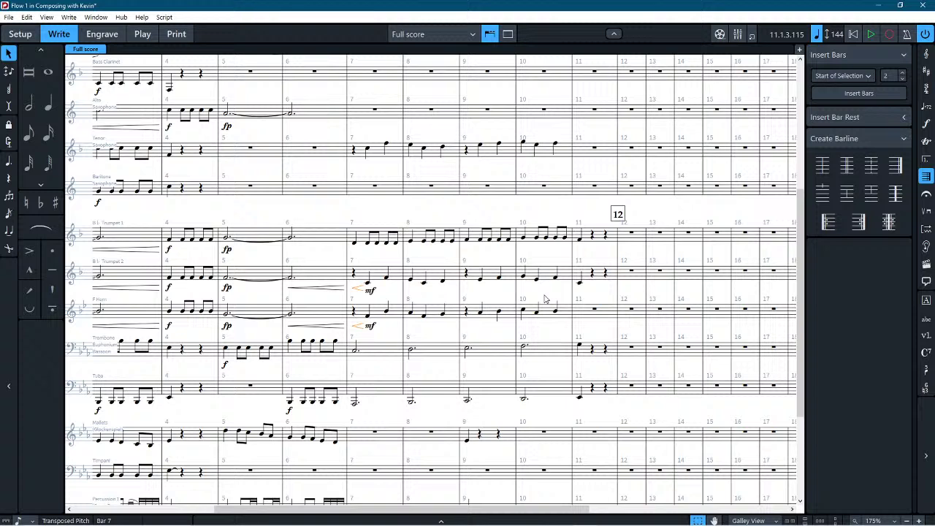
key("ctrl+z")
Step: Add crescendo hairpins to Trumpet 2 and F Horn from their mf notes in bar 7 through bar 10
left_click(382, 280)
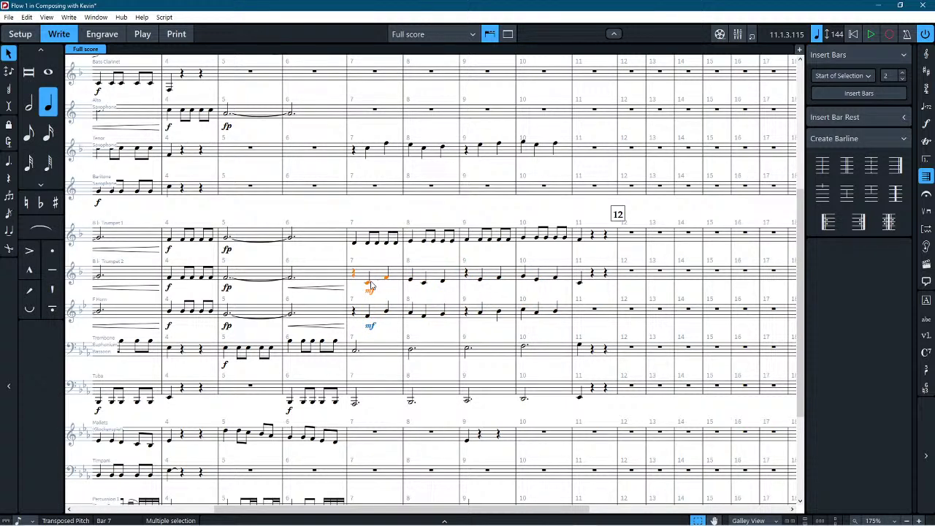
left_click(367, 283)
left_click(556, 313, "shift")
key("shift+h")
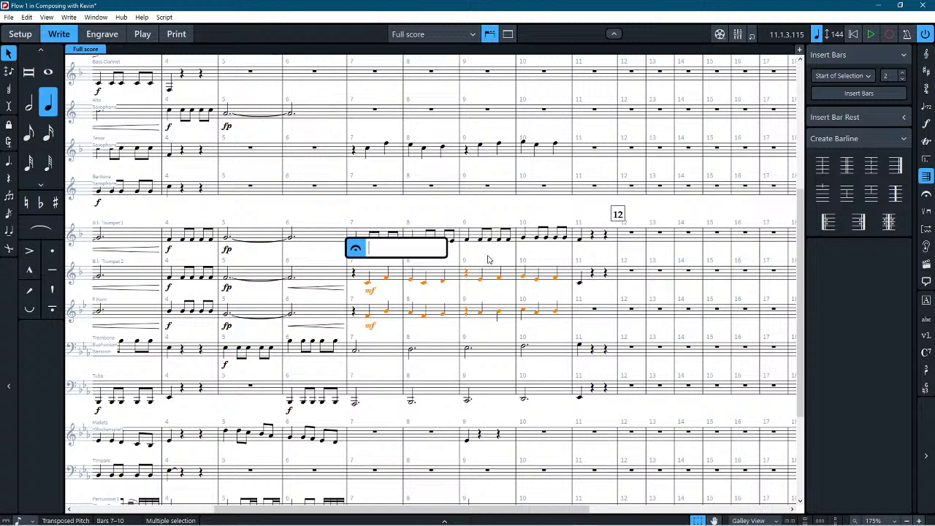
key("Escape")
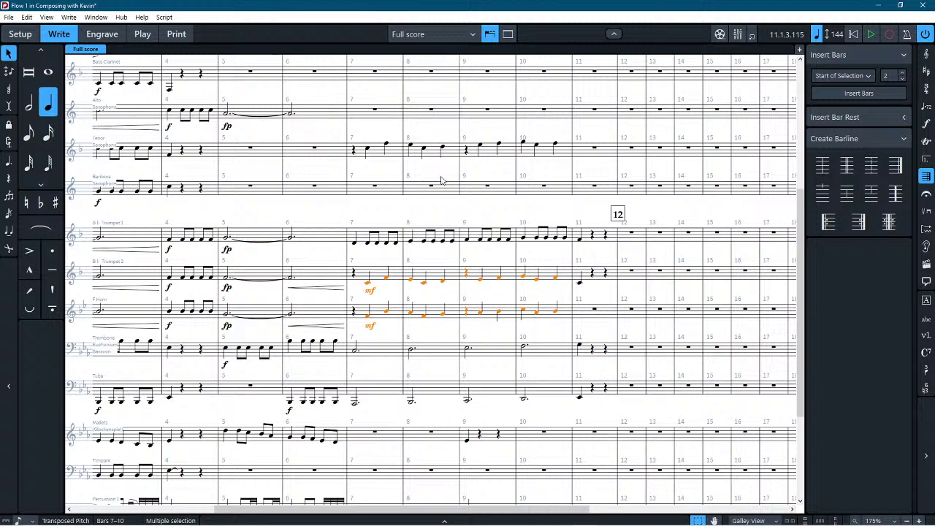
key("shift+d")
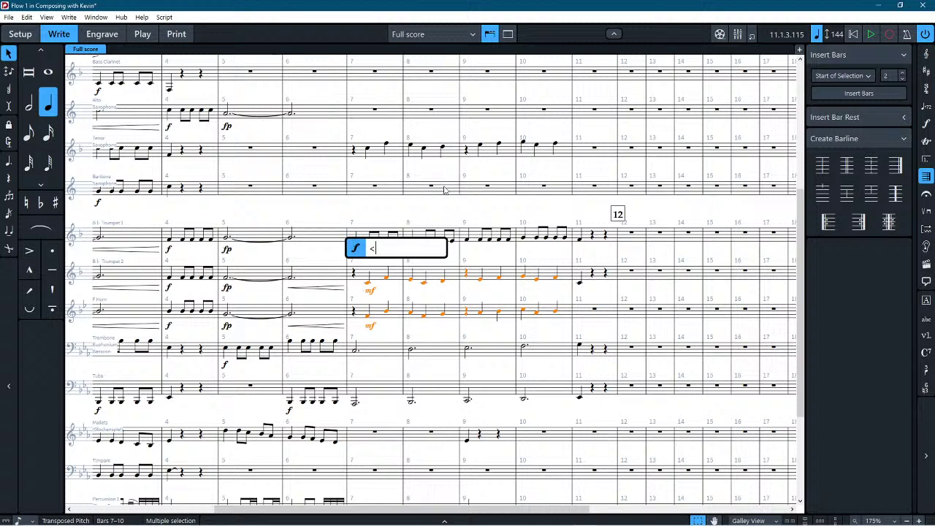
type("<")
key("Return")
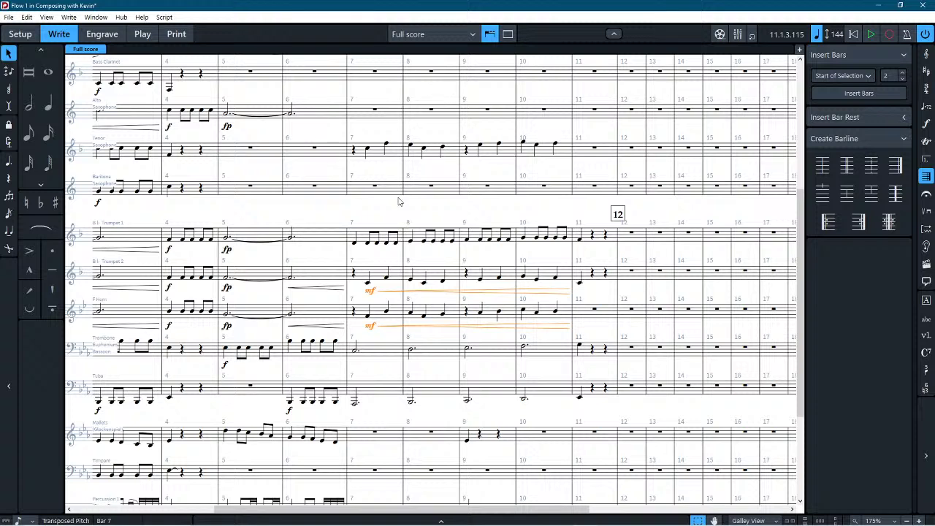
Step: Add crescendo hairpins across bars 7–10 in Trumpet 1, Trombone and Tuba
left_click(365, 238)
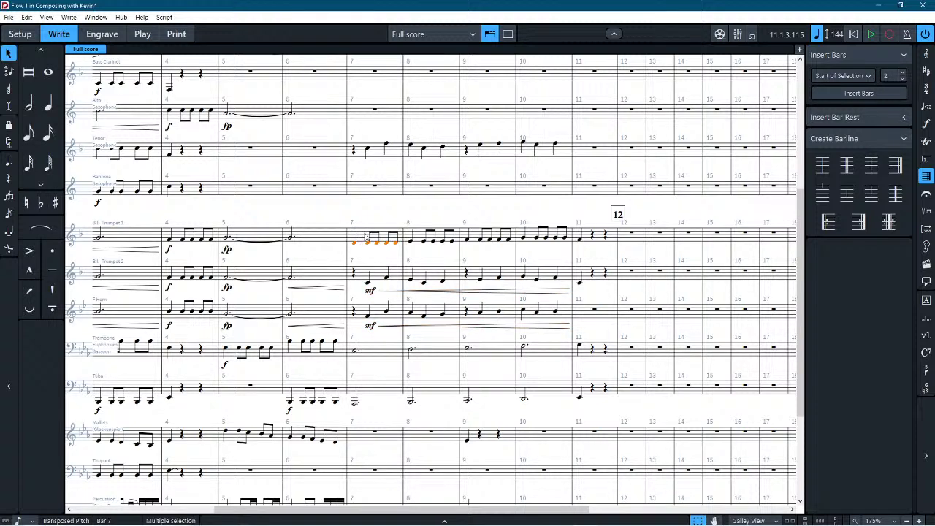
left_click(557, 244, "shift")
left_click(551, 352, "shift")
key("ctrl+z")
left_click(485, 348, "ctrl")
left_click(443, 350, "ctrl")
left_click(373, 353, "ctrl")
left_click(367, 389, "ctrl")
left_click(436, 395, "ctrl")
left_click(499, 395, "ctrl")
left_click(539, 394, "ctrl")
key("shift+d")
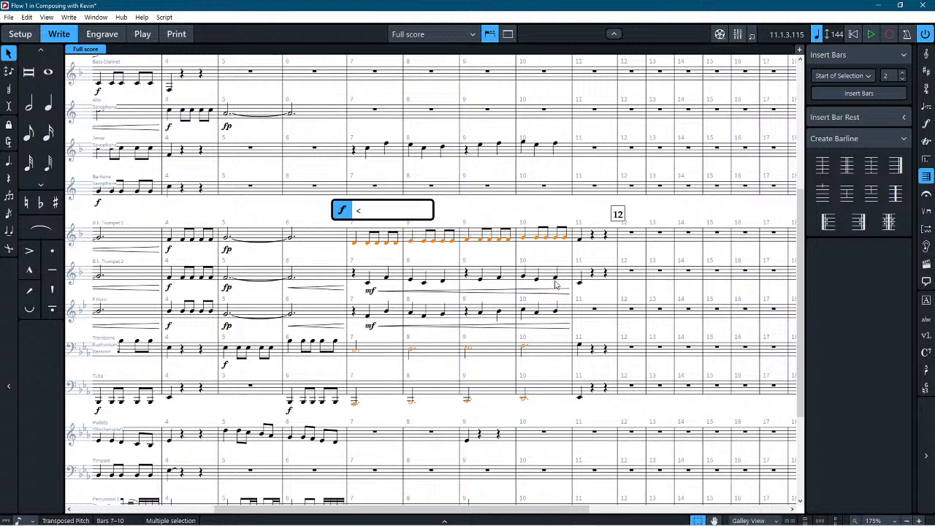
key("Return")
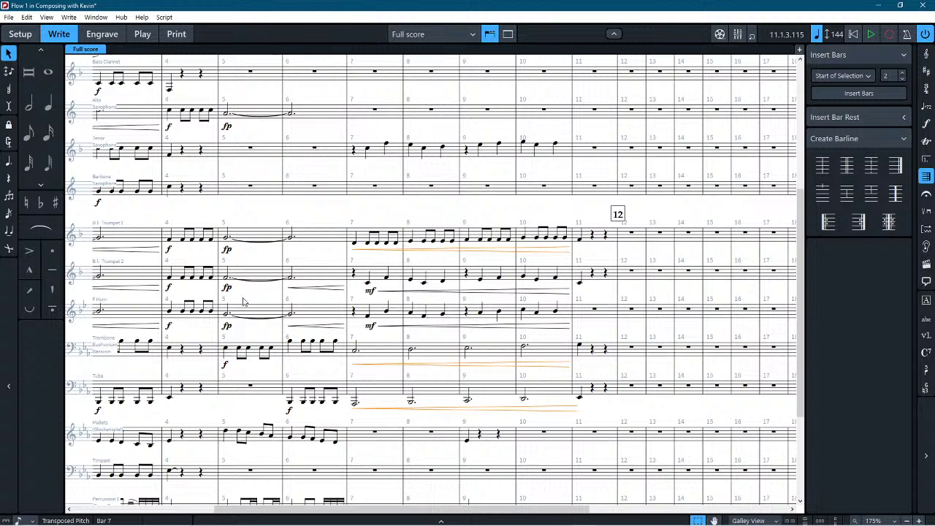
Step: Try to add a p dynamic to the Trombone and Tuba notes in bar 7
left_click(357, 358)
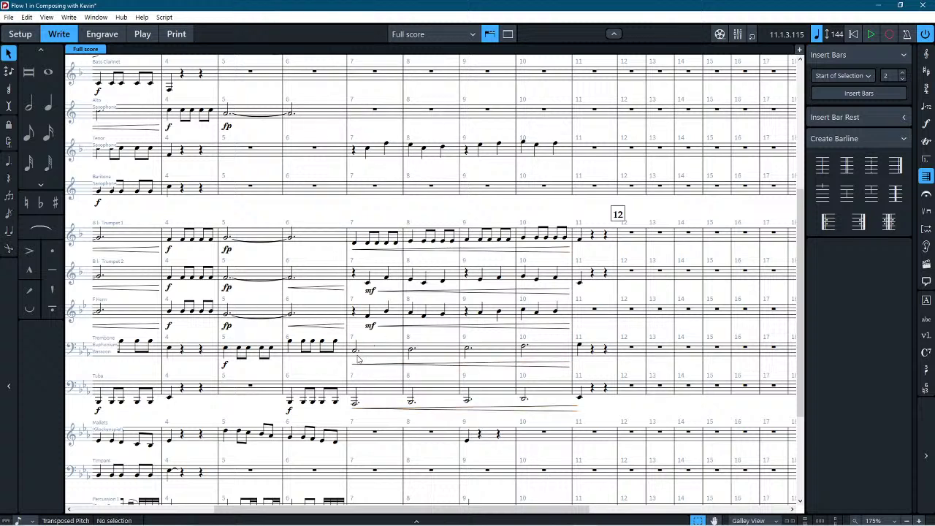
left_click(357, 353)
left_click(363, 398, "shift")
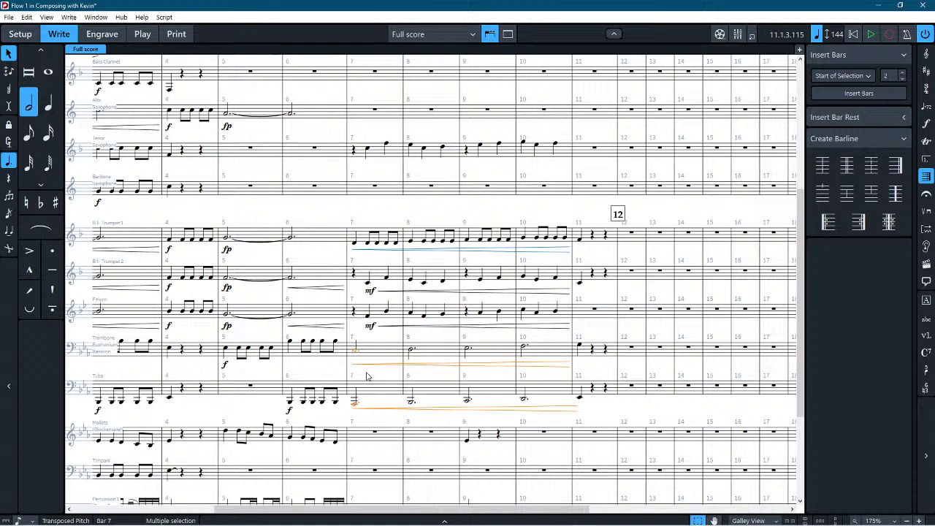
key("shift+d")
type("p")
key("Return")
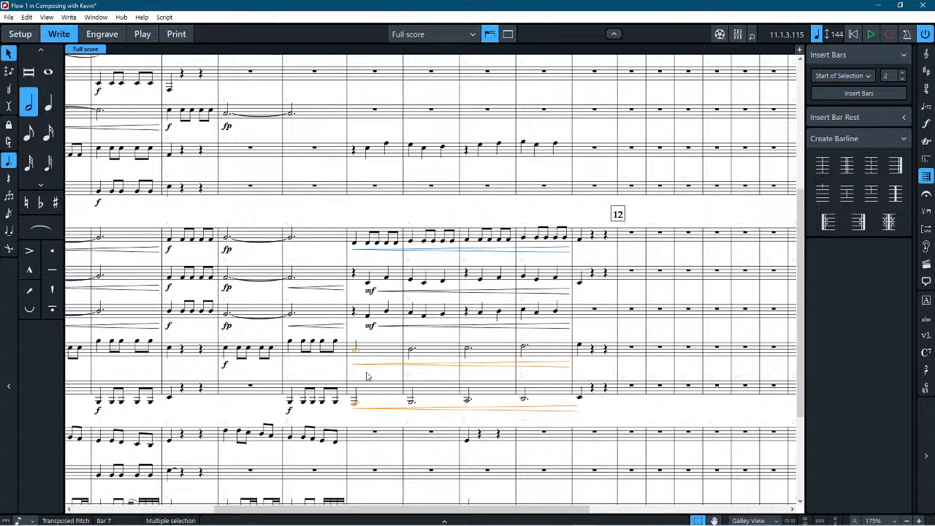
key("shift+n")
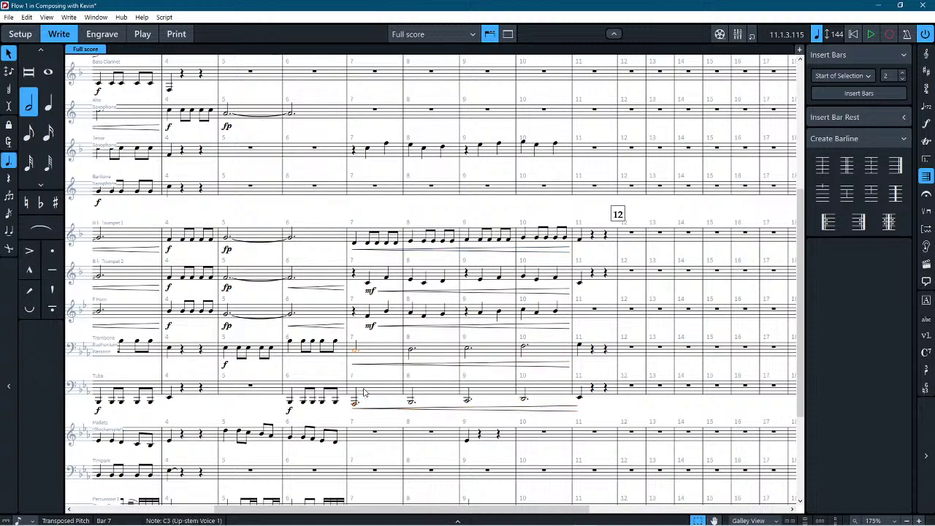
key("Escape")
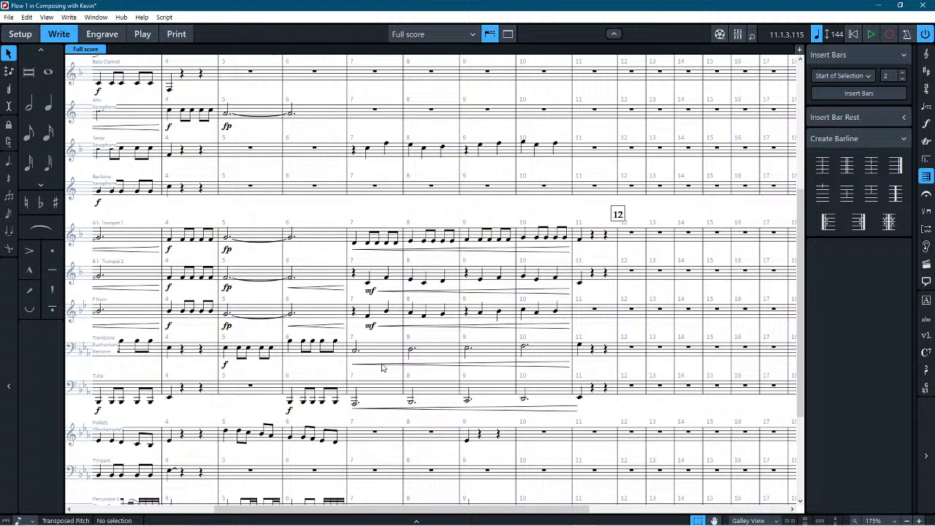
Step: Replace the Trombone and Tuba hairpins in bars 7–10 with crescendos from p to f
left_click(384, 364)
key("Delete")
key("shift+n")
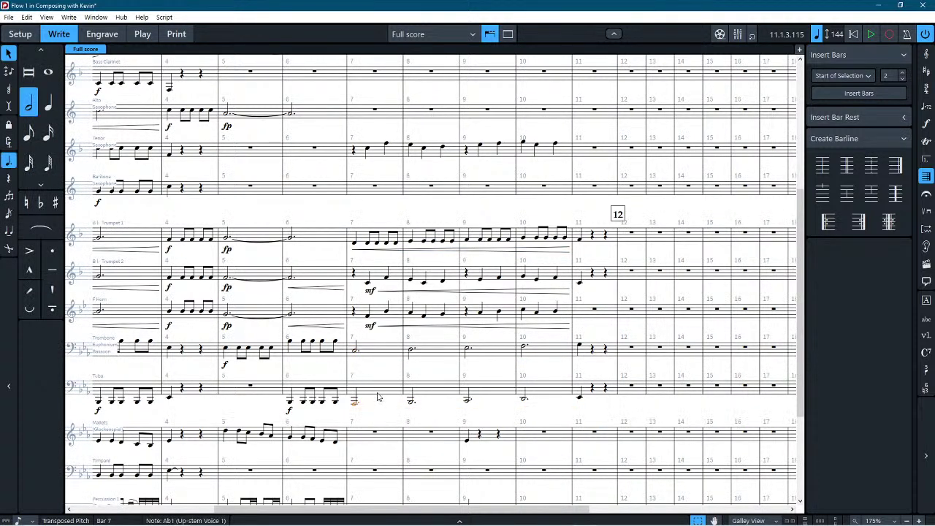
left_click(523, 398, "shift")
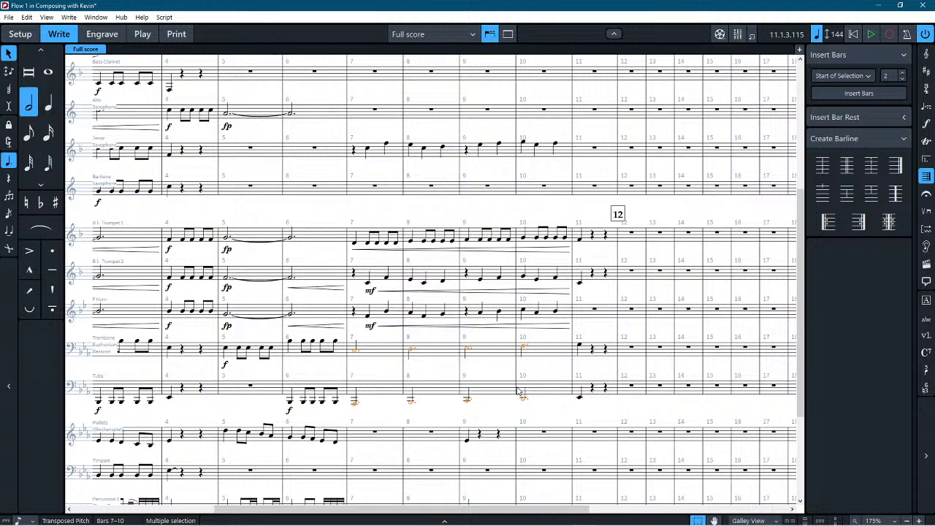
key("shift+d")
type("<")
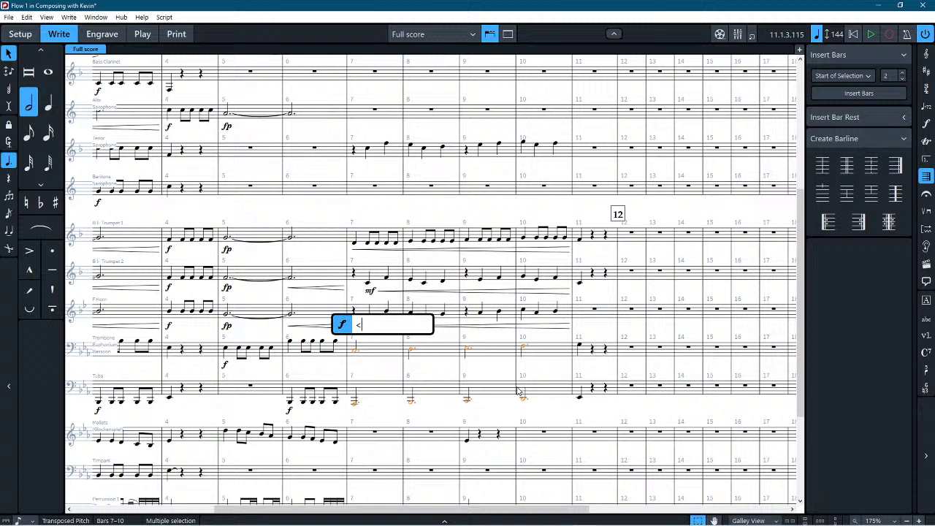
type("P")
type("F")
key("Return")
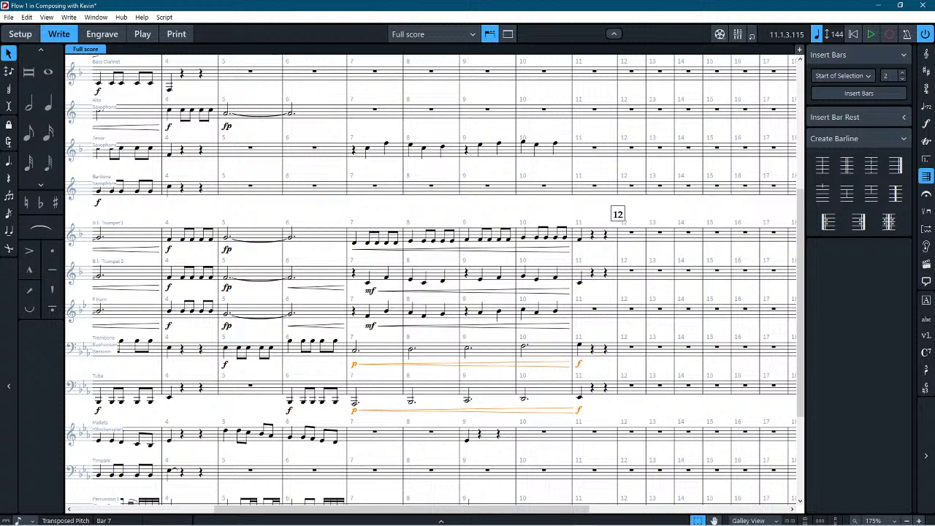
Step: Add an f dynamic to Trumpet 1 on the first note of bar 11
left_click(605, 237)
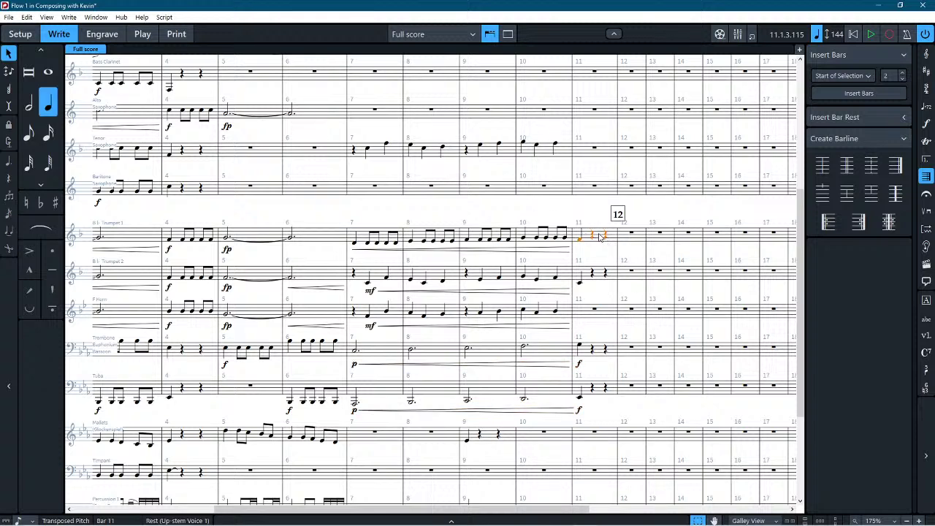
left_click(595, 275, "shift")
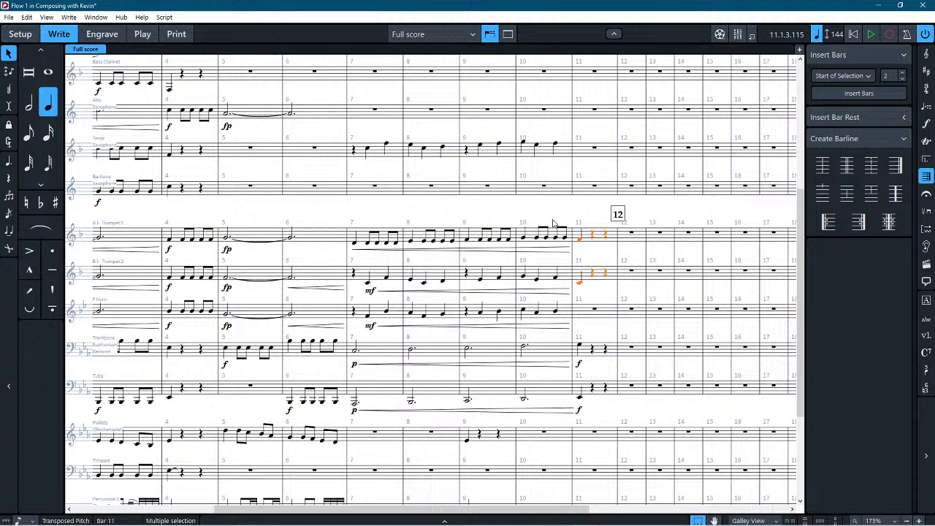
left_click(685, 169)
key("shift+d")
type("f")
key("Return")
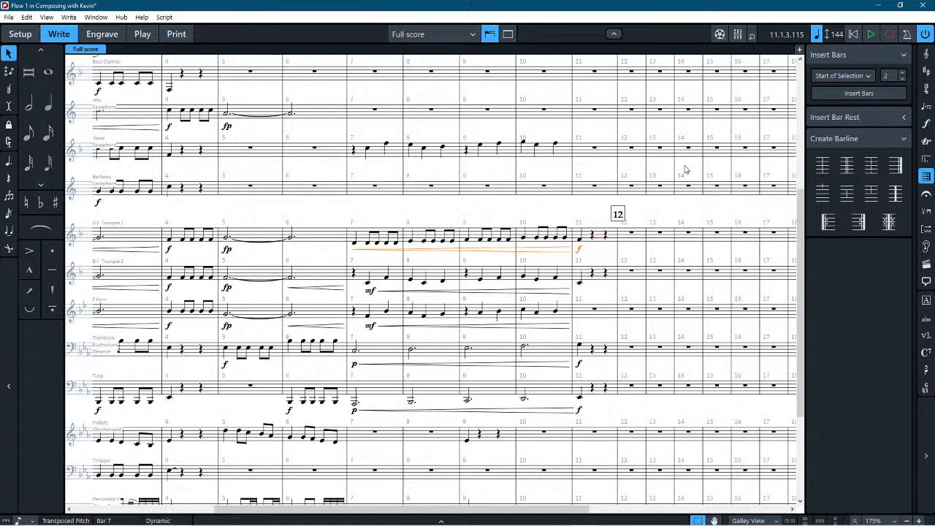
Step: Add an f dynamic to Trumpet 2 in bar 11, ending the linked Trumpet 2 and F Horn crescendos
left_click(604, 276)
left_click(601, 278)
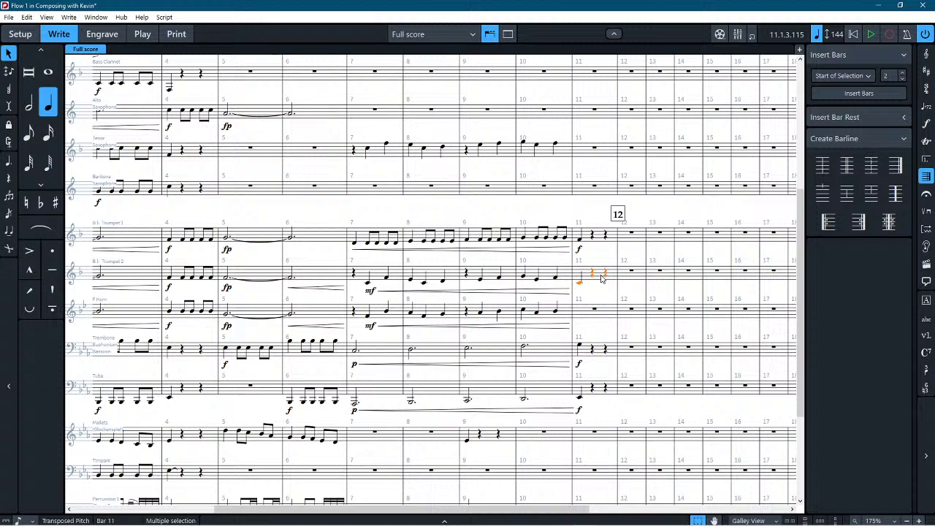
key("shift+d")
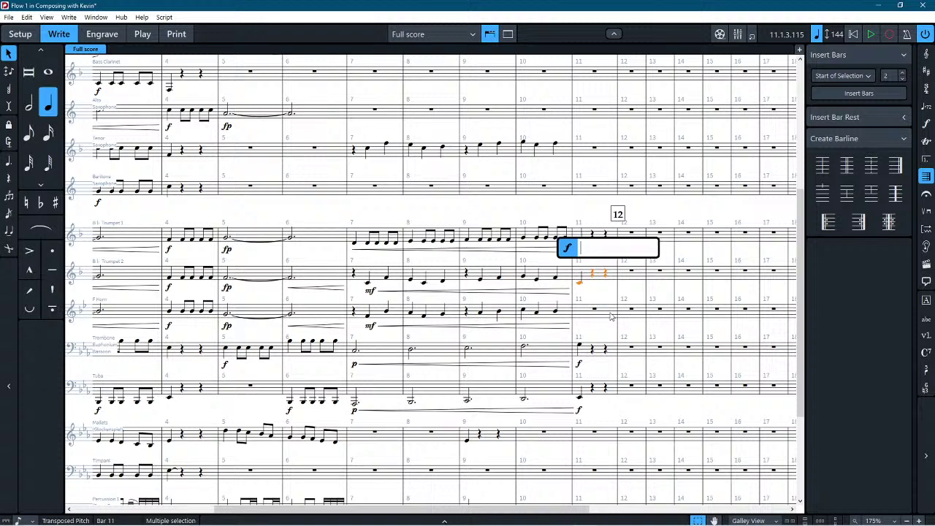
type("f")
key("Return")
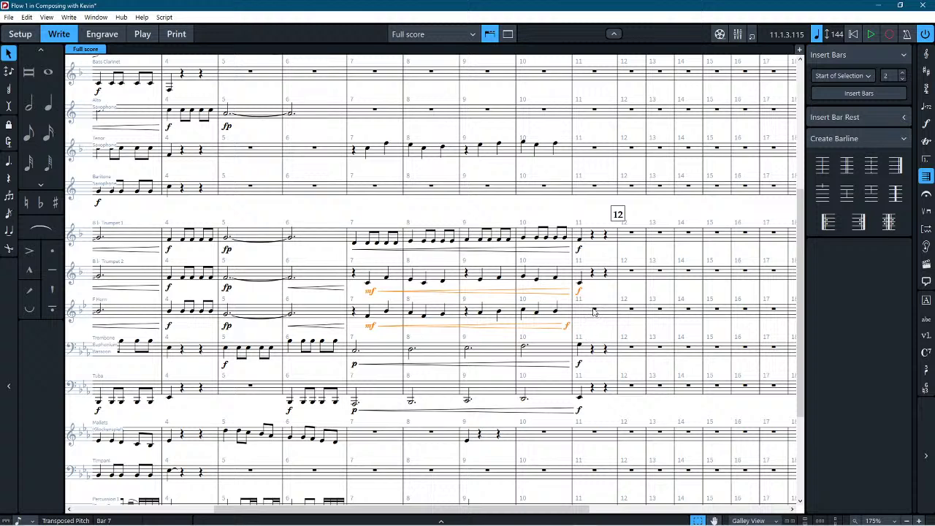
left_click(588, 325)
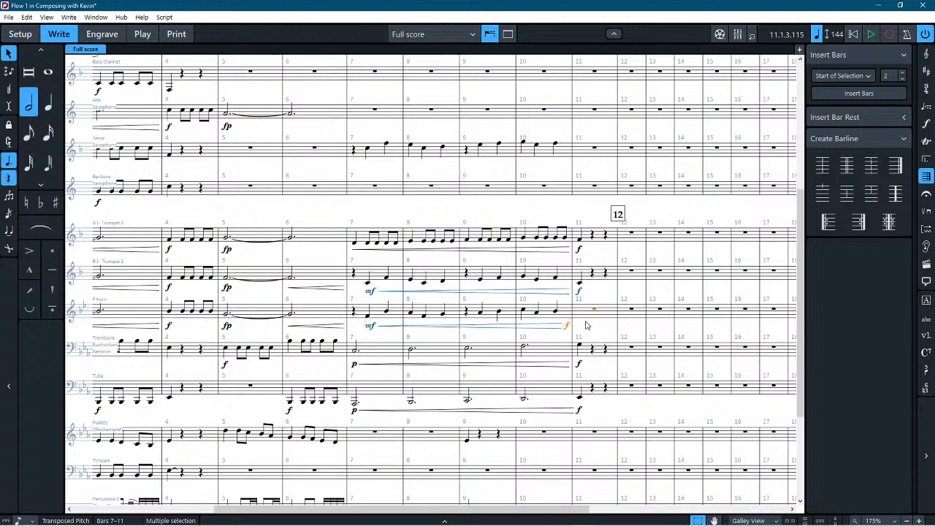
left_click(340, 211)
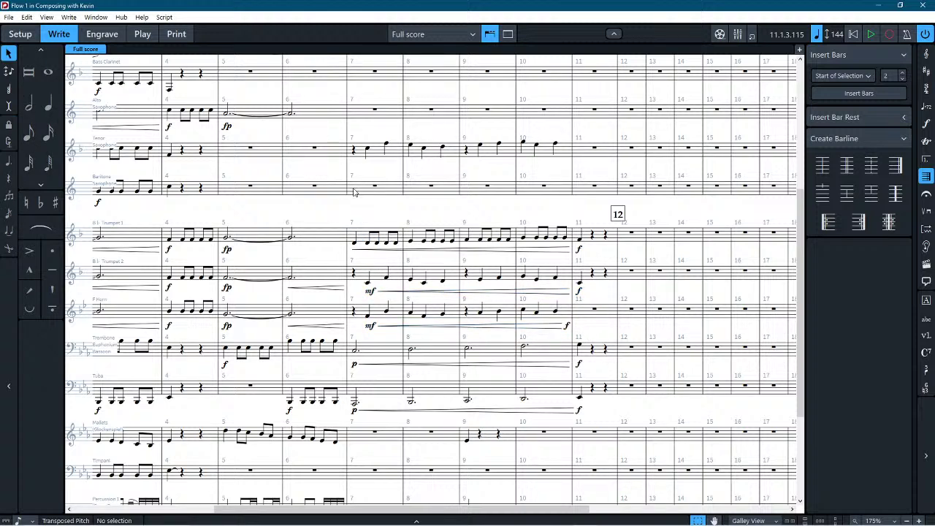
Step: Copy the F Horn's bars 7–10 passage with its mf-to-f crescendo onto the Tenor Saxophone, starting at the second beat of bar 7
left_click(370, 325)
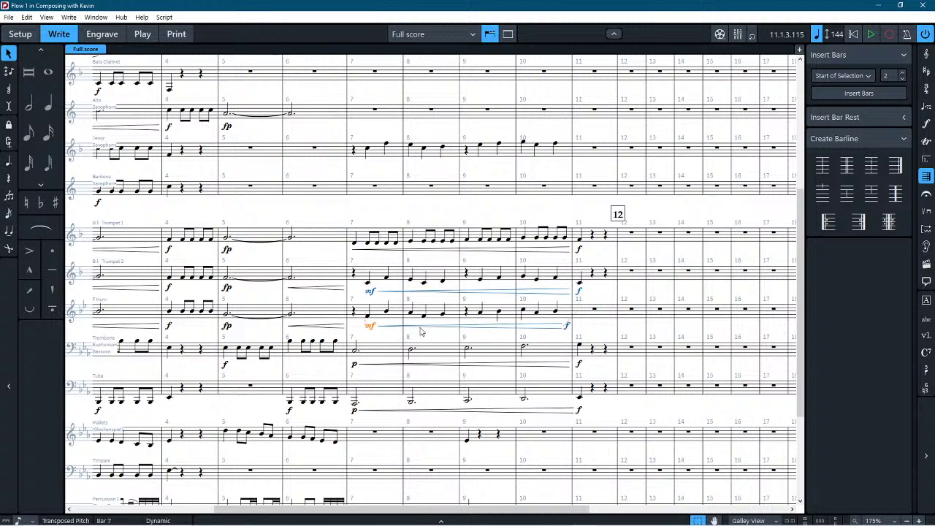
left_click(424, 327, "ctrl")
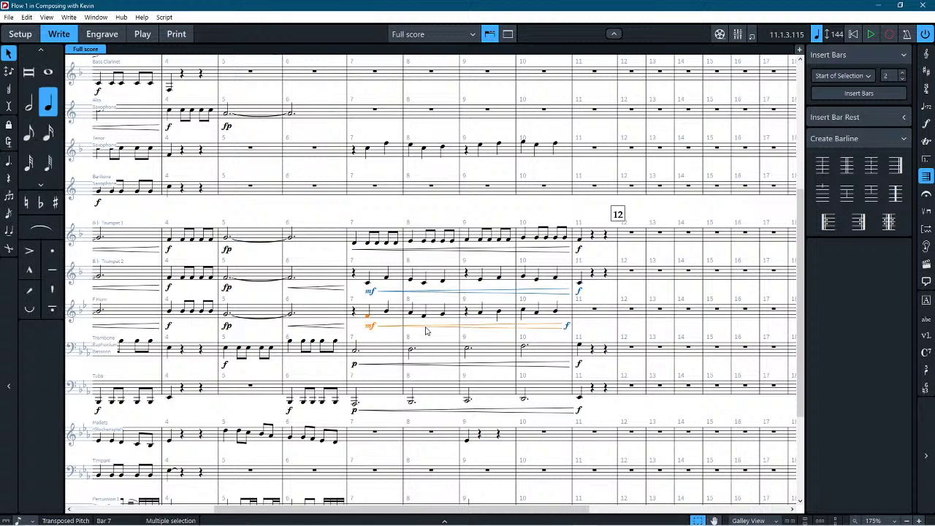
left_click(568, 328, "shift")
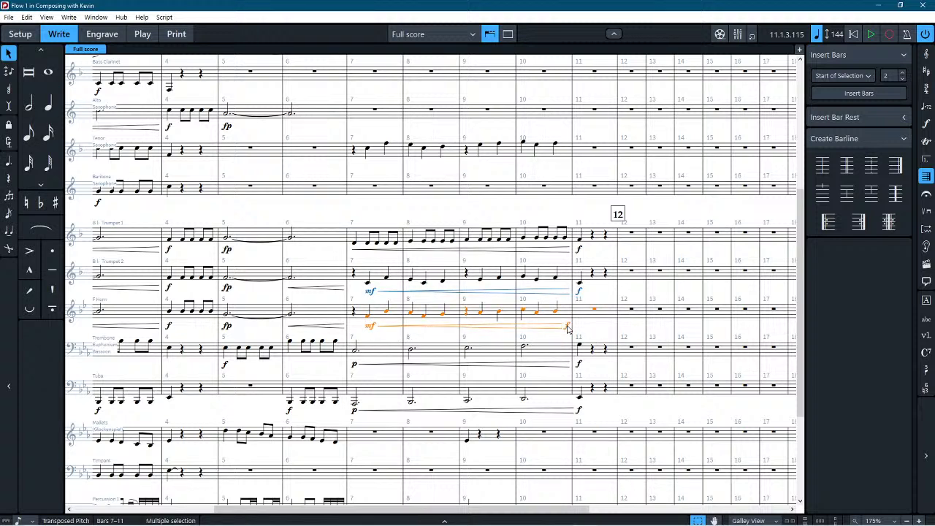
left_click(367, 151, "alt")
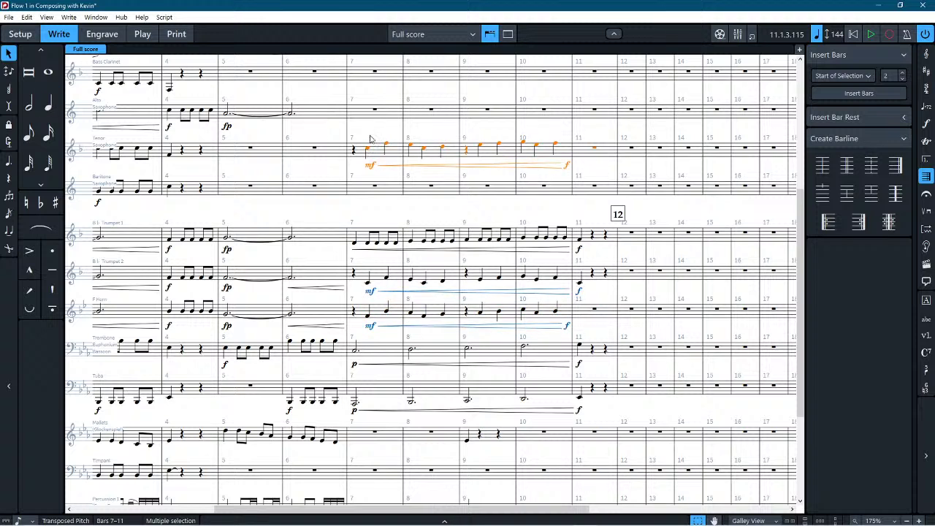
Step: Add slurs to the Tenor Saxophone, one over its bars 7–8 phrase and one over its bars 9–10 phrase
left_click(367, 151)
left_click(445, 150, "shift")
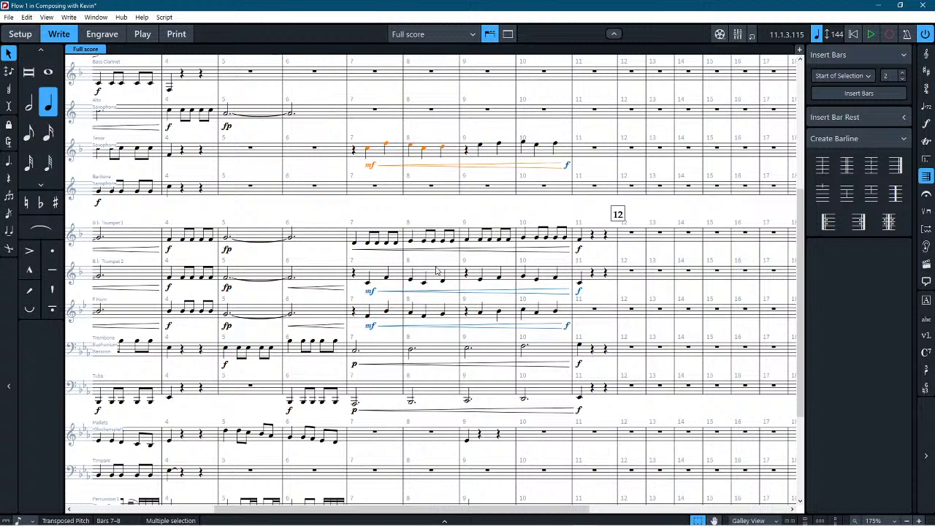
key("s")
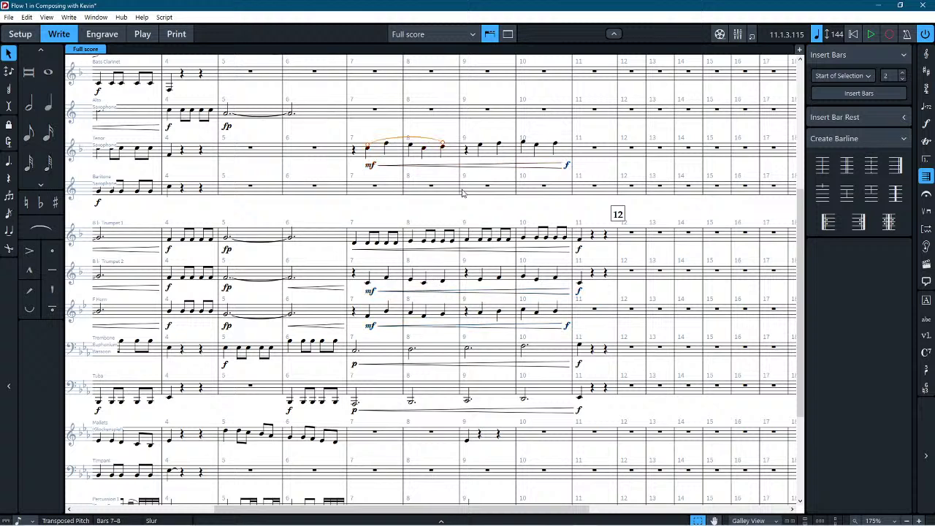
left_click(480, 145)
left_click(555, 146, "shift")
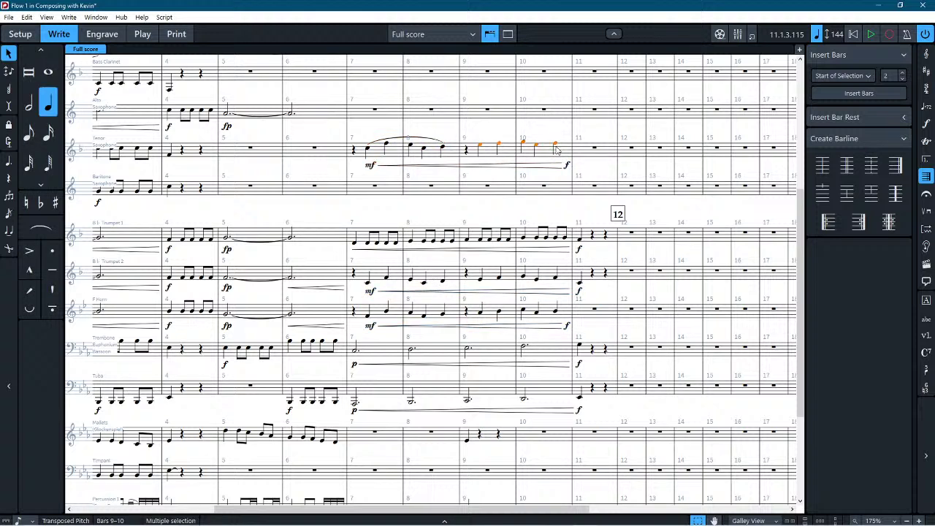
key("s")
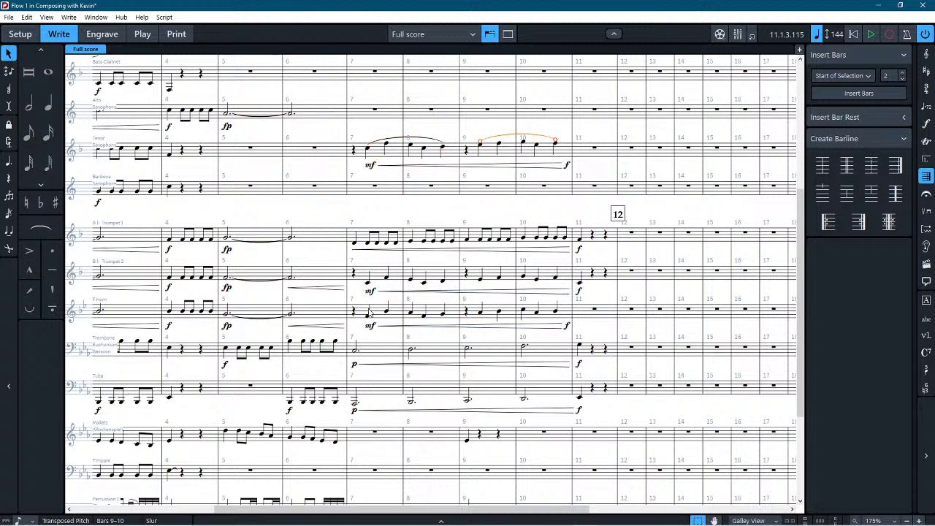
Step: Add slurs in Trumpet 2 and F Horn from the second beat of bar 7 to the end of bar 8
left_click(367, 282)
left_click(367, 312, "shift")
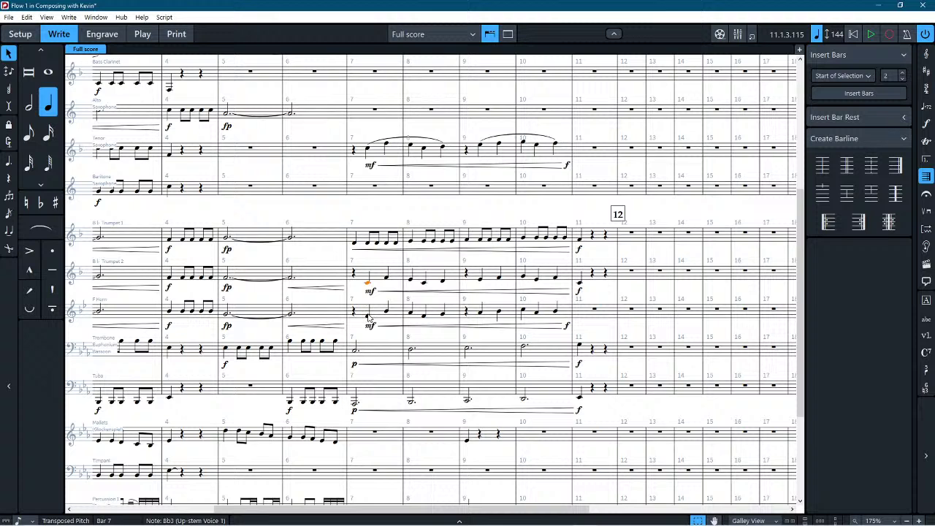
key("s")
key("shift+alt+Right")
key("shift+alt+Right")
key("shift+alt+Right")
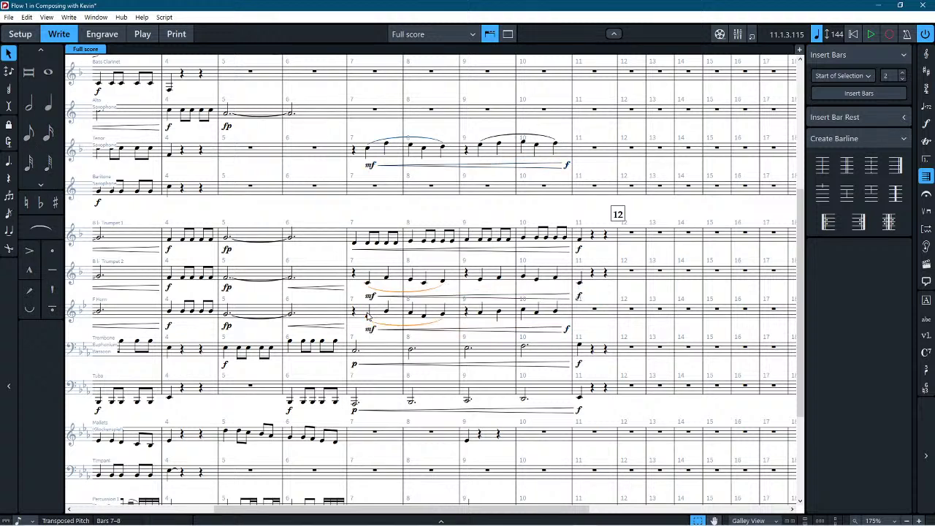
Step: Add slurs in Trumpet 2 and F Horn from the second beat of bar 9 to the end of bar 10
left_click(479, 310)
left_click(482, 279, "shift")
key("s")
key("shift+alt+Right")
key("shift+alt+Right")
key("shift+alt+Right")
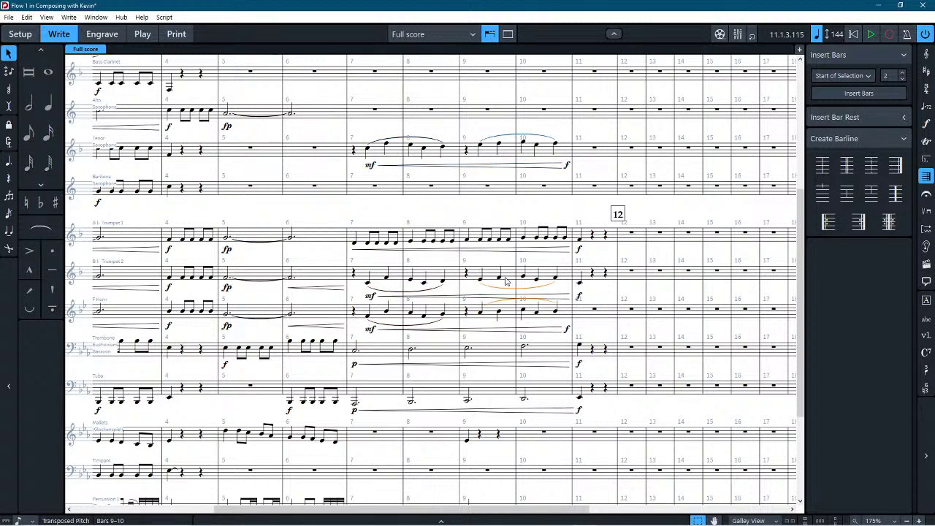
left_click(571, 208)
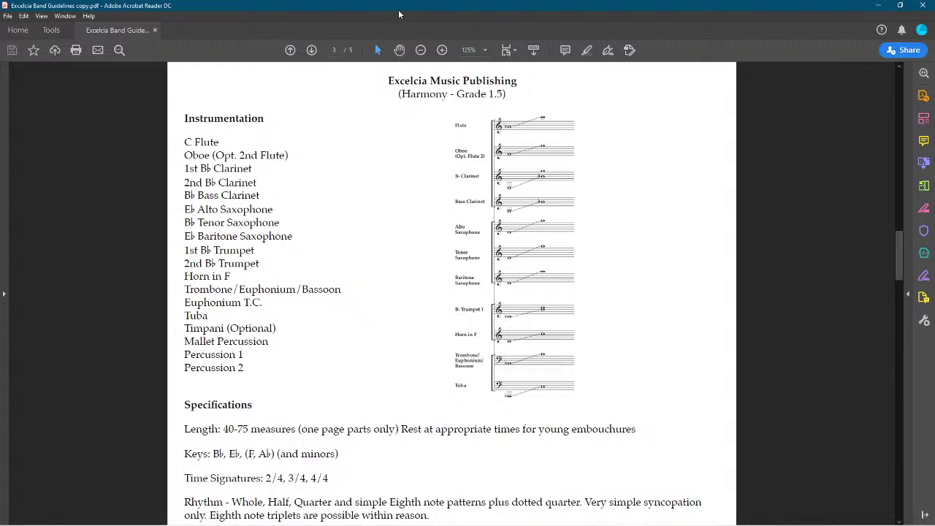
Step: Switch from the band guidelines PDF back to the Dorico score and move the Flute, Oboe and Clarinet 1–2 material from bar 9 to bar 11
left_click_drag(398, 9, 934, 525)
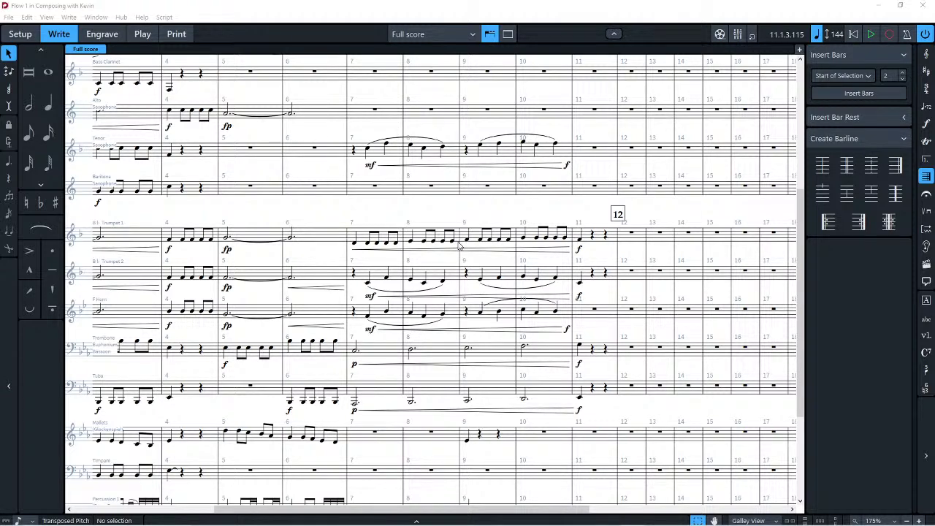
scroll(515, 200, "up", 3)
scroll(514, 200, "up", 4)
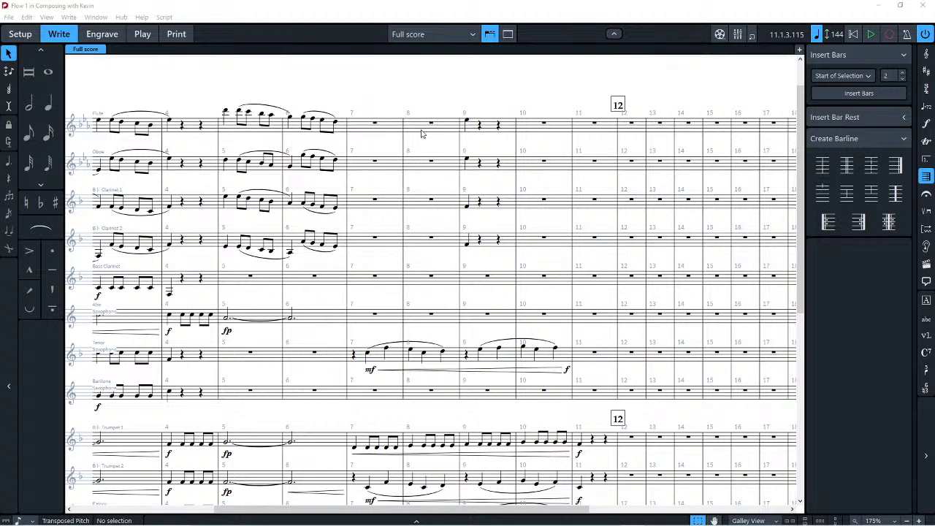
left_click(485, 123)
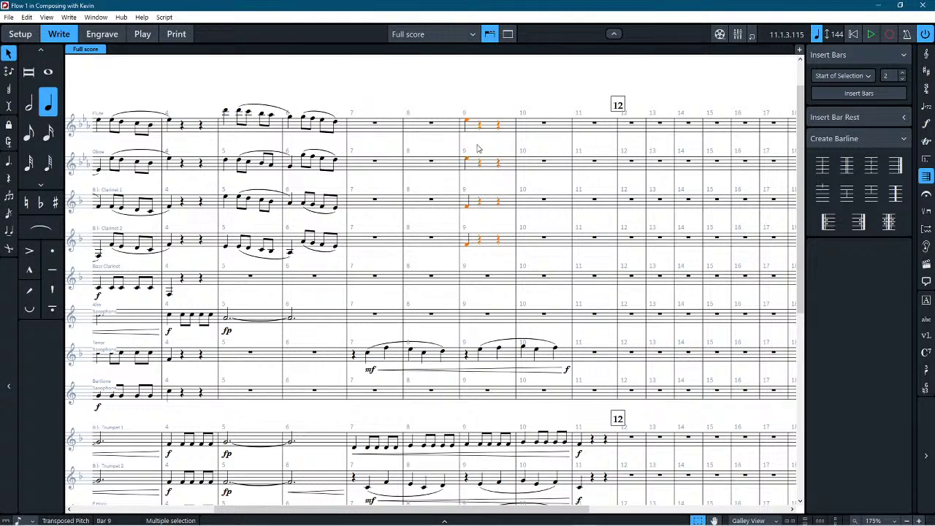
key("Delete")
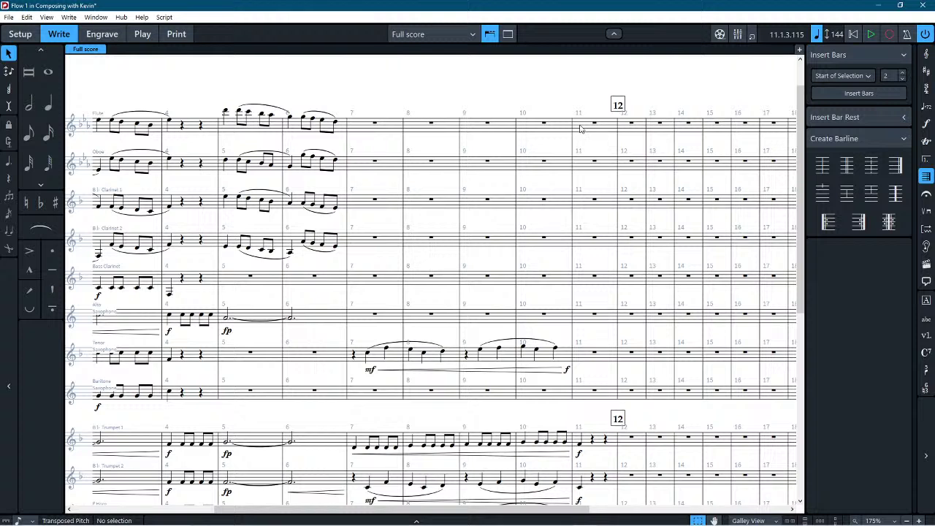
left_click(577, 126)
key("ctrl+v")
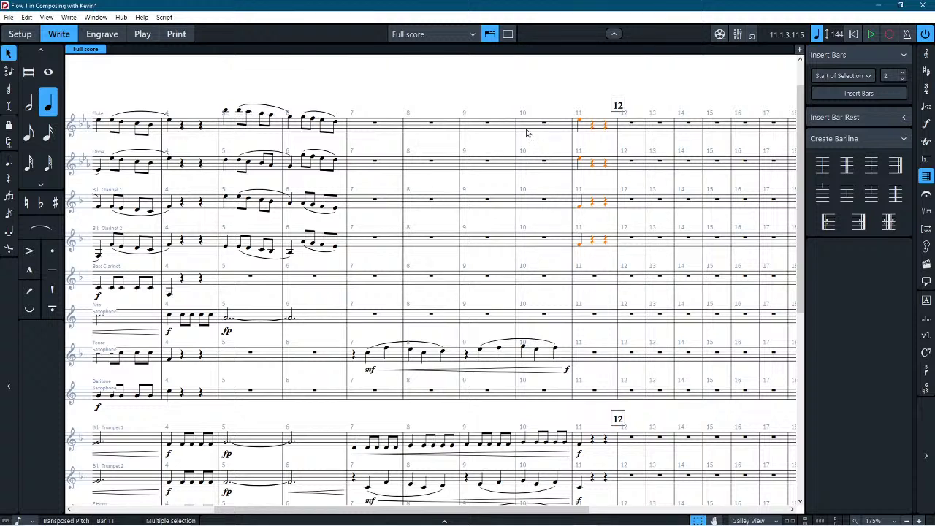
Step: Copy bars 5–6 of the Flute, Oboe and both Clarinets into bars 7–8
left_click(233, 132)
left_click(299, 243, "shift")
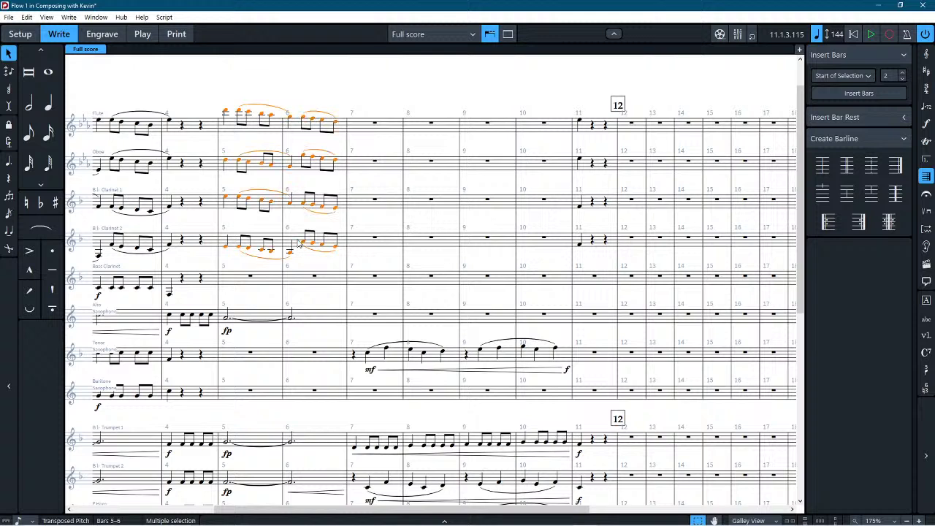
left_click(357, 128)
key("ctrl+v")
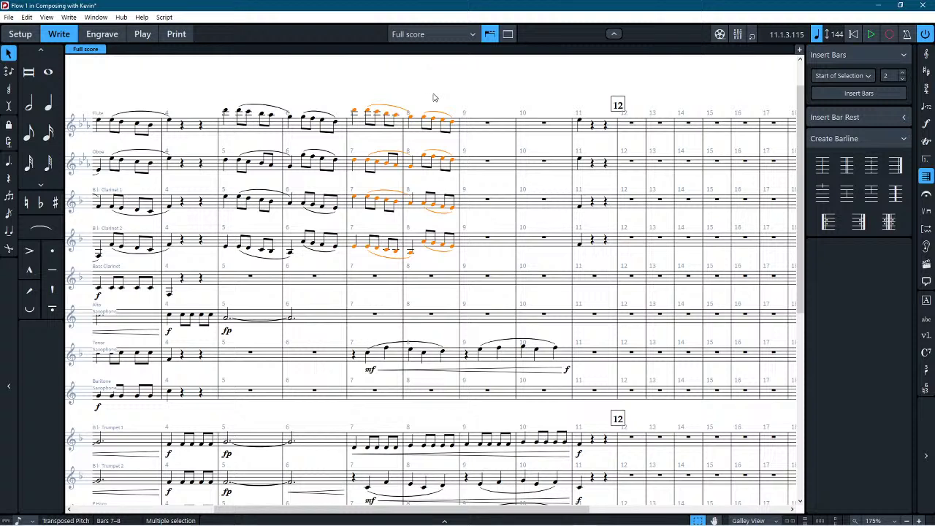
Step: Copy the Oboe's notes from bar 5 through the first note of bar 6 over the Flute's same passage
scroll(437, 139, "left", 3)
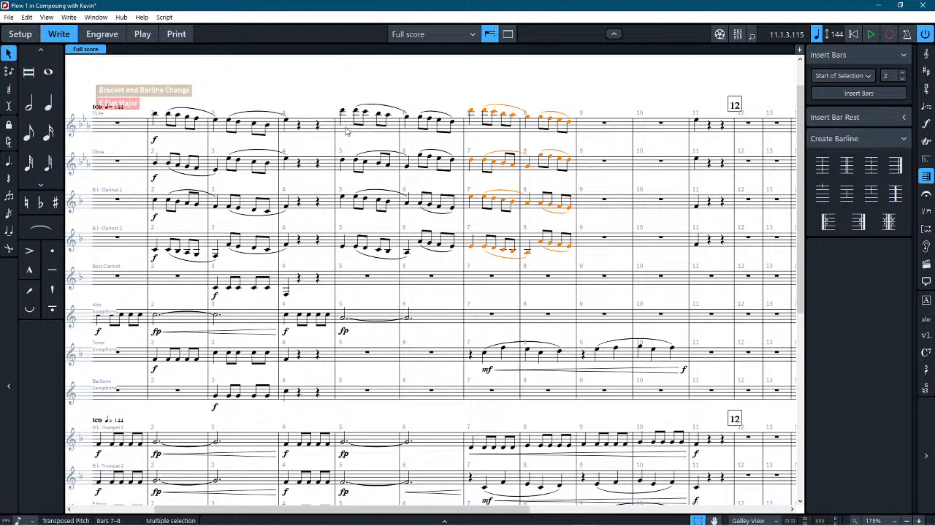
left_click(350, 169)
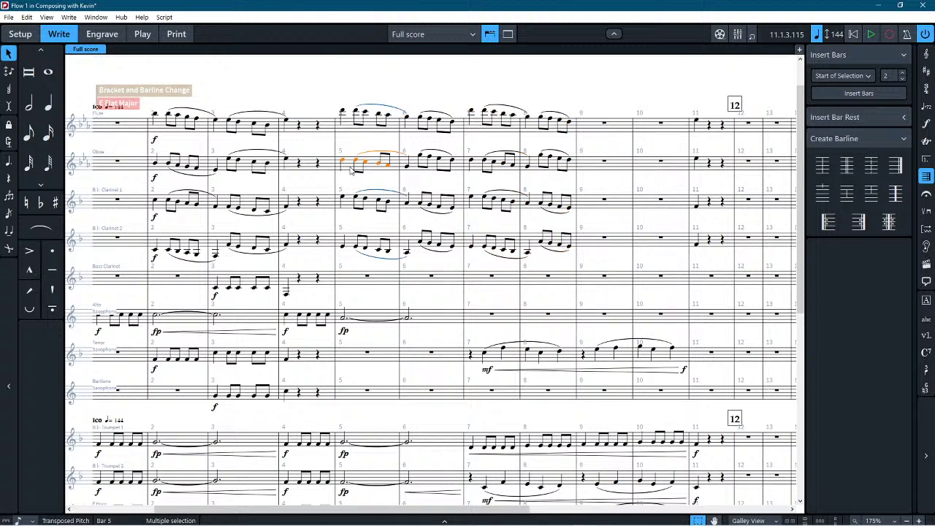
left_click(412, 165, "shift")
left_click(346, 130, "shift")
left_click(432, 83)
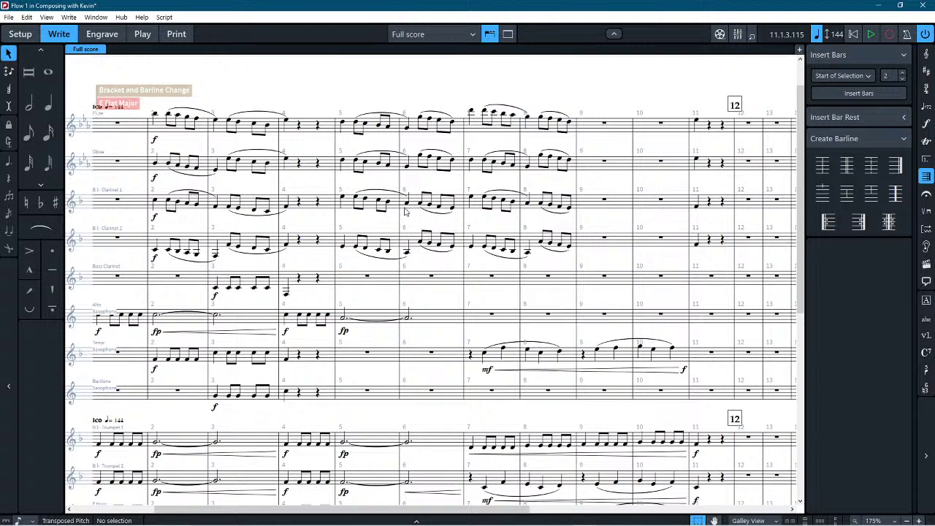
Step: Replace the Flute's bar 7 with a copy of the Oboe's bar 7
left_click(476, 127)
left_click(474, 169)
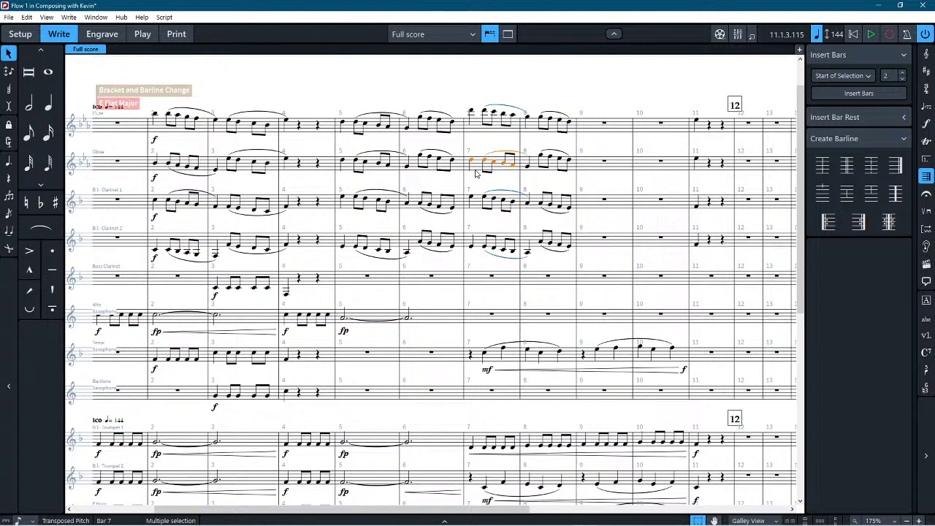
left_click(475, 124, "shift")
key("ctrl+v")
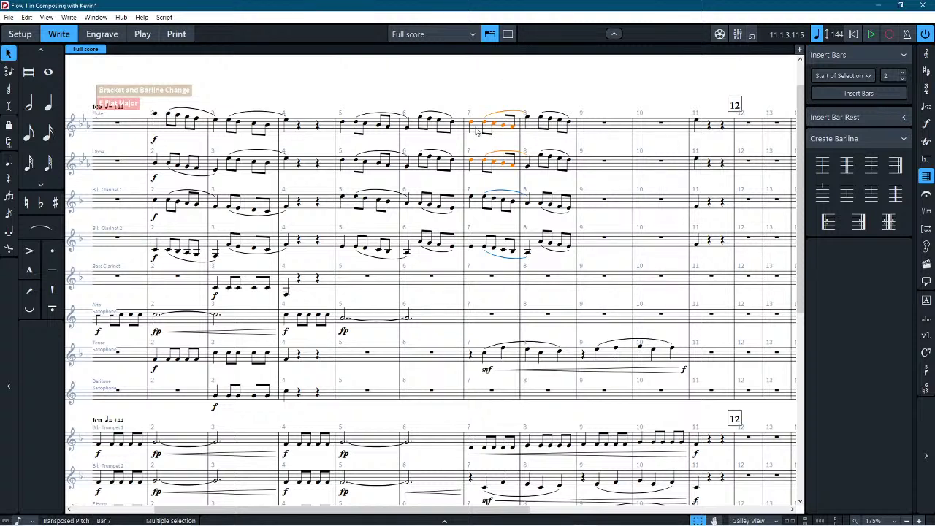
Step: Raise bars 7–8 of the Flute, Oboe and both Clarinets by one scale step
left_click_drag(476, 130, 536, 247)
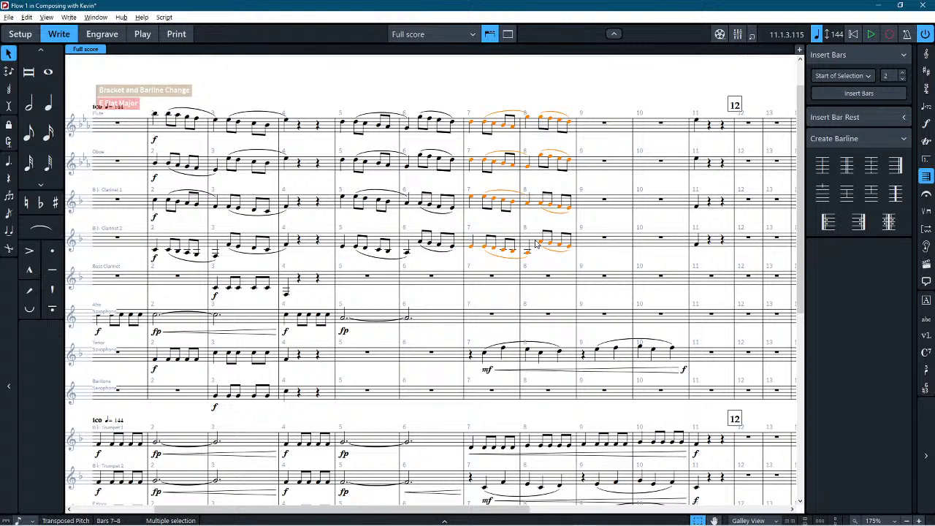
key("alt+Up")
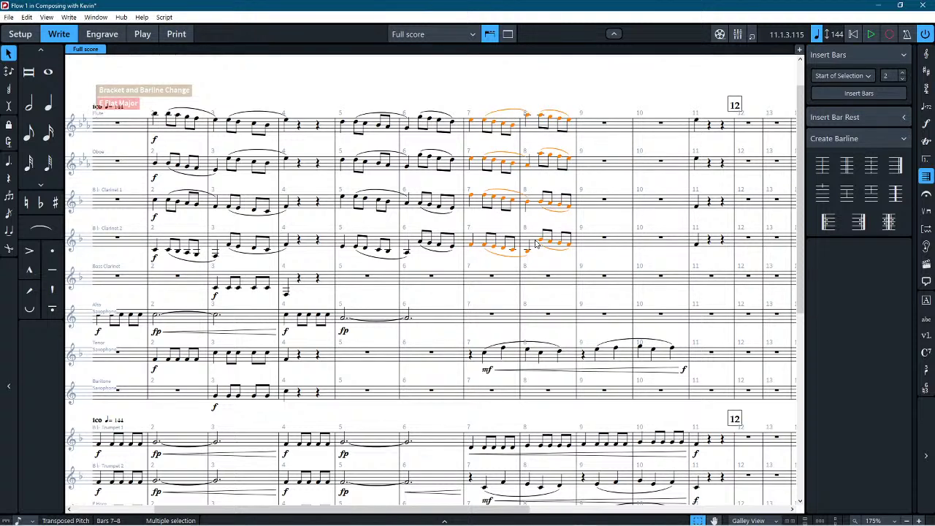
left_click(478, 219)
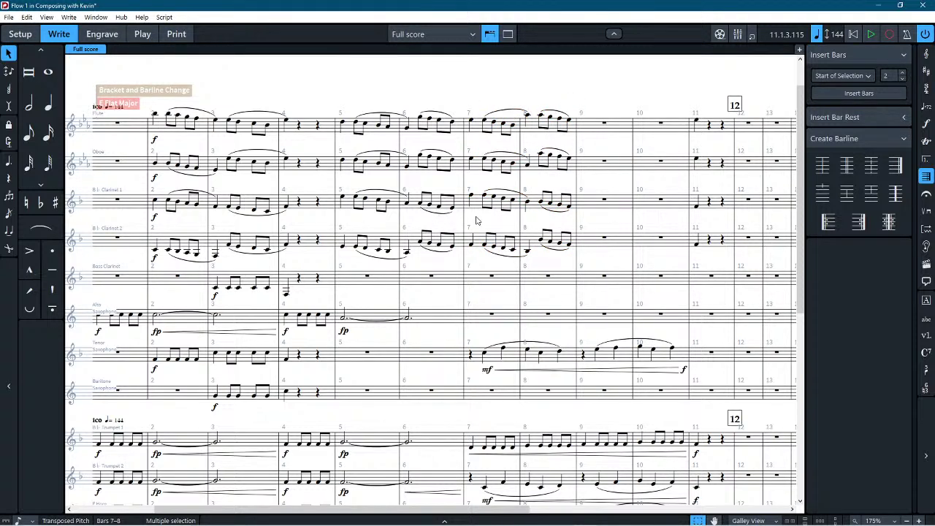
Step: Lower the last four eighth notes of Clarinet 2's bar 8 and all of Clarinet 1's bars 7–8 by an octave
left_click(541, 242)
left_click(571, 248, "shift")
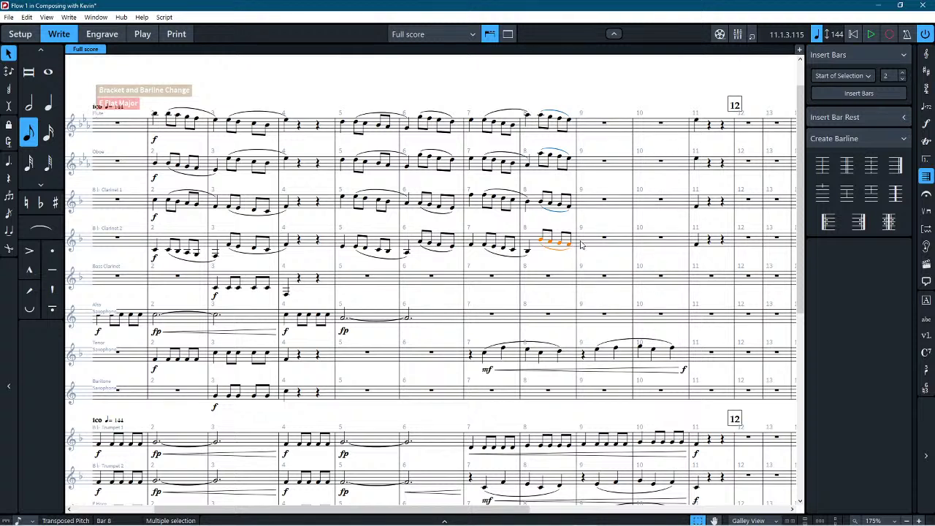
key("ctrl+alt+Down")
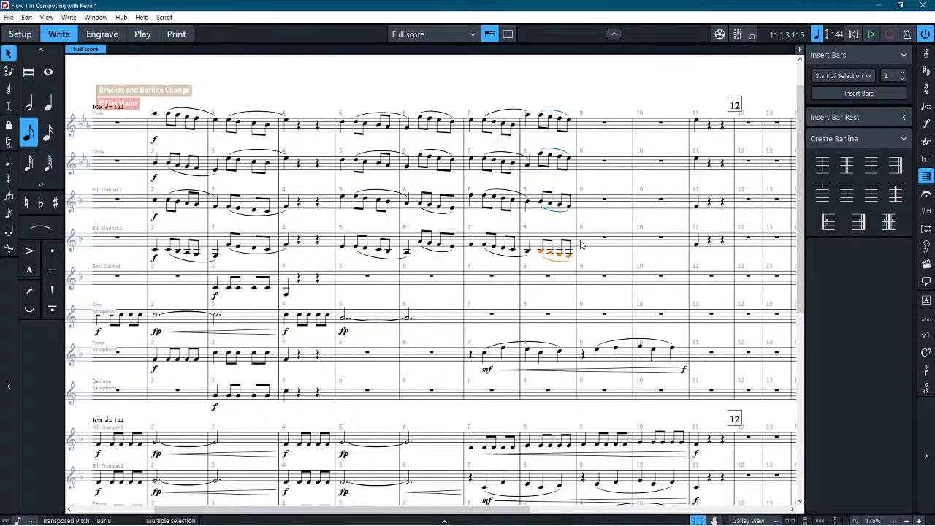
left_click(537, 209)
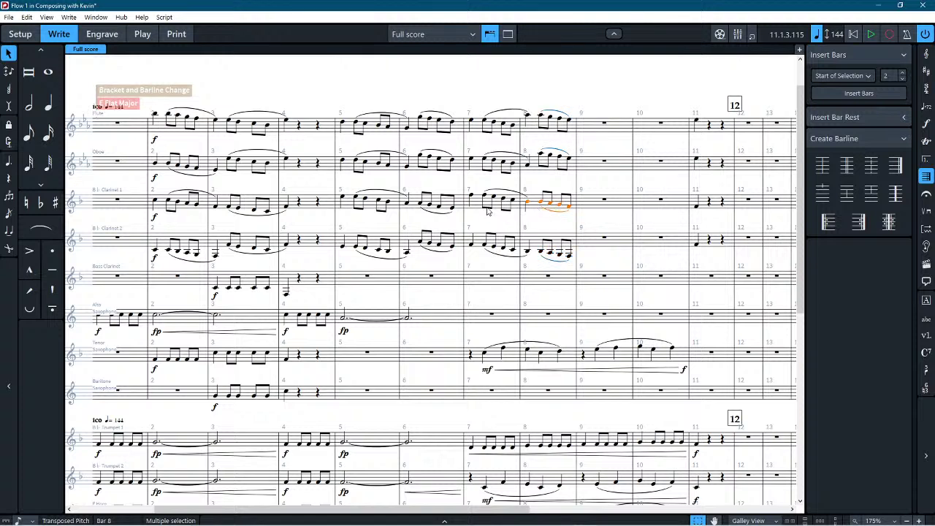
left_click(473, 208, "shift")
key("ctrl+alt+Down")
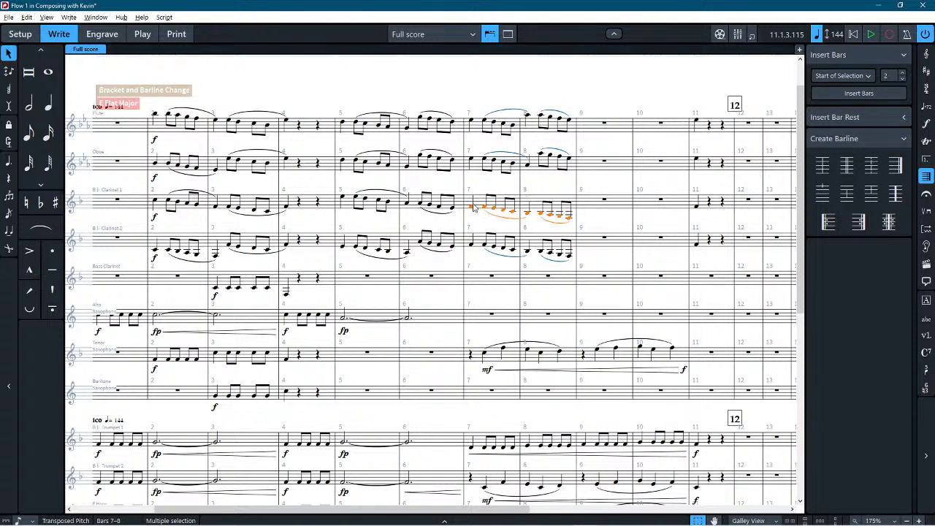
Step: Repeat bars 7–8 of the Flute, Oboe and both Clarinets in bars 9–10, raised by one scale step
left_click(475, 131)
left_click(557, 246, "shift")
key("r")
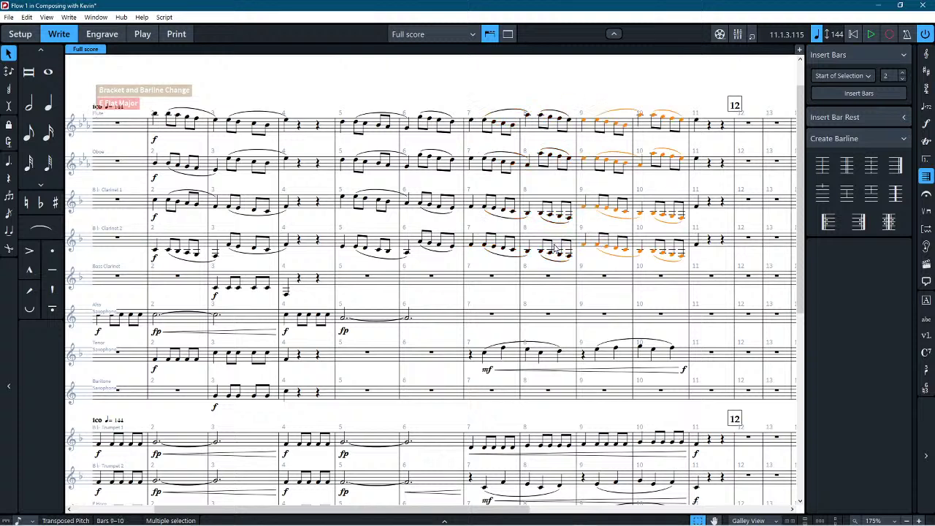
key("alt+Up")
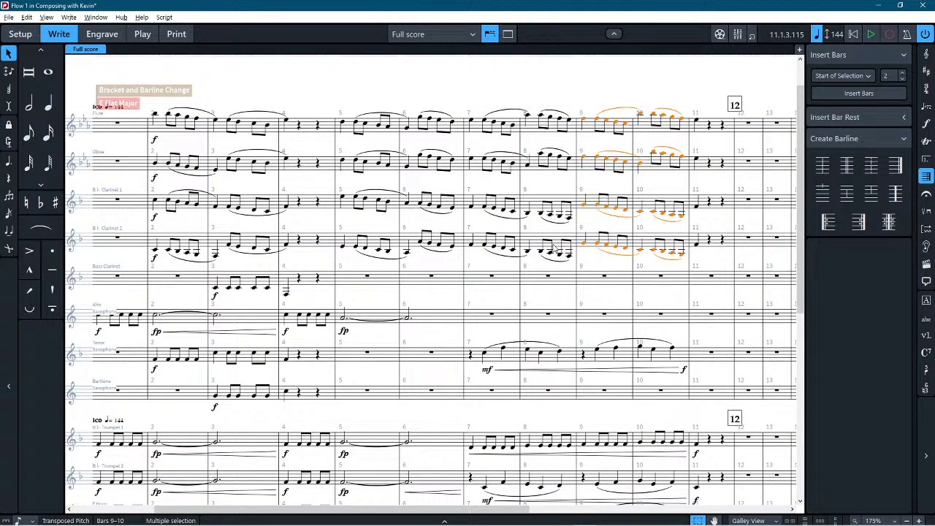
left_click(612, 78)
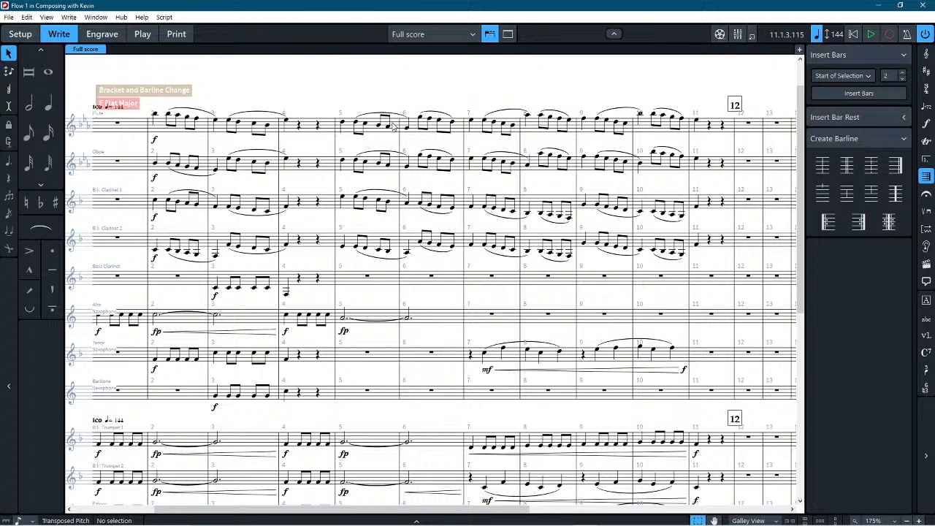
Step: Play back the score's opening through bar 11 and look over the woodwind, brass and percussion staves
key("space")
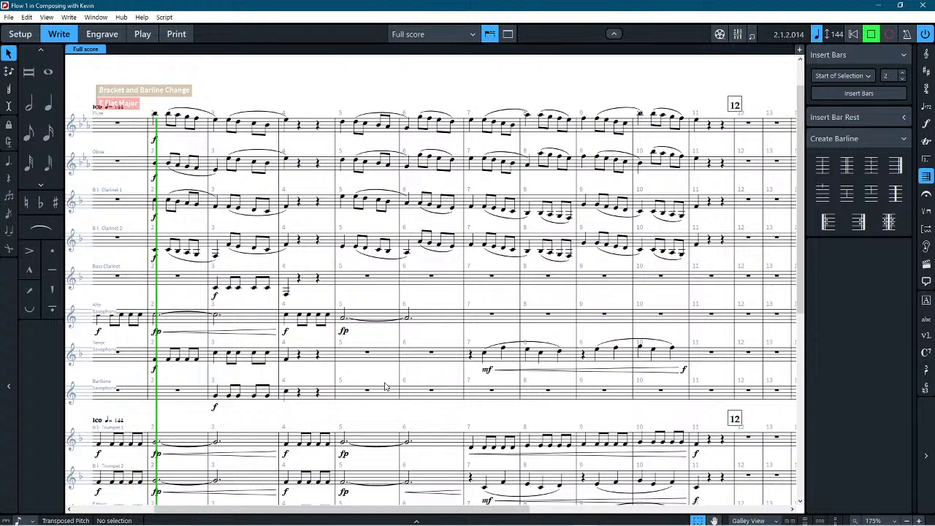
key("x")
key("x")
key("x")
key("x")
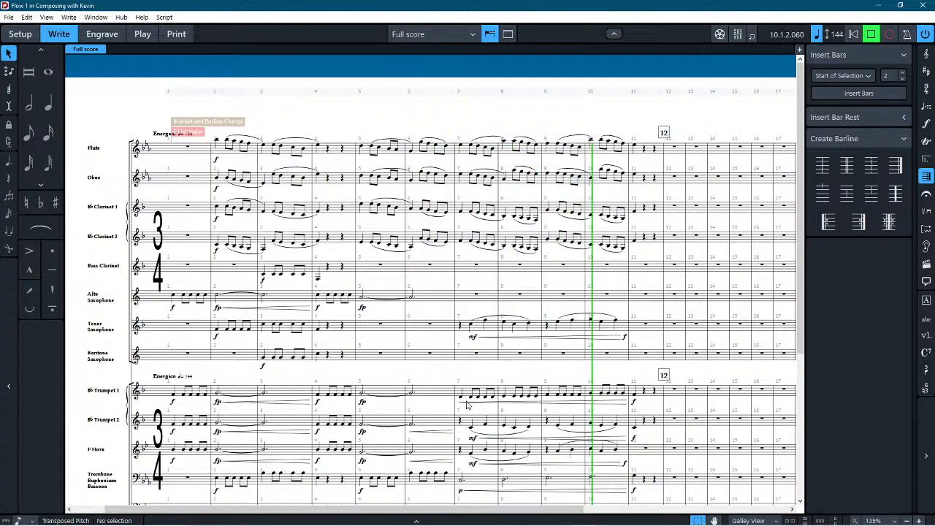
key("space")
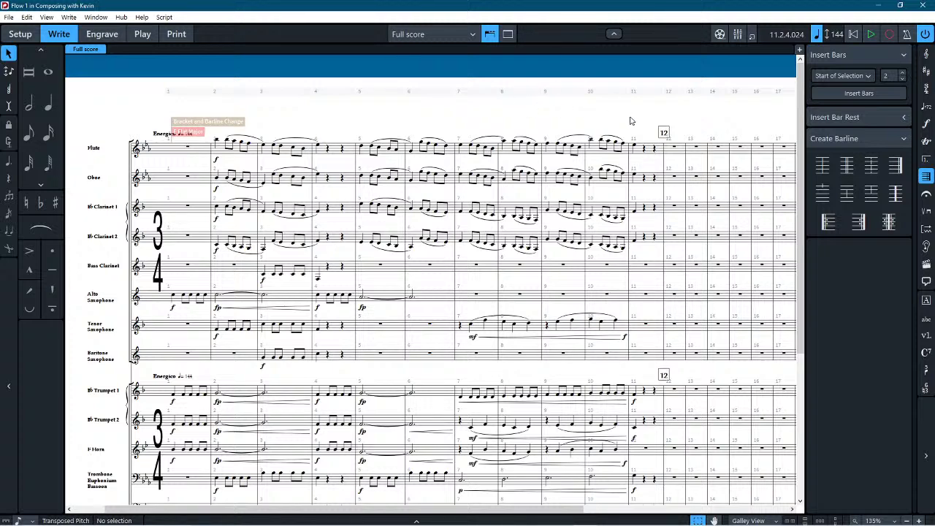
scroll(728, 113, "down", 5)
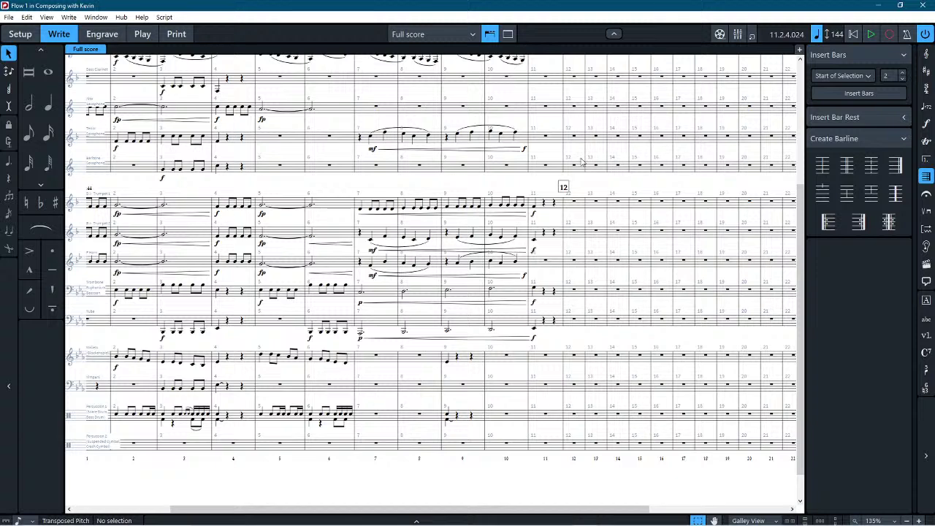
scroll(572, 199, "up", 5)
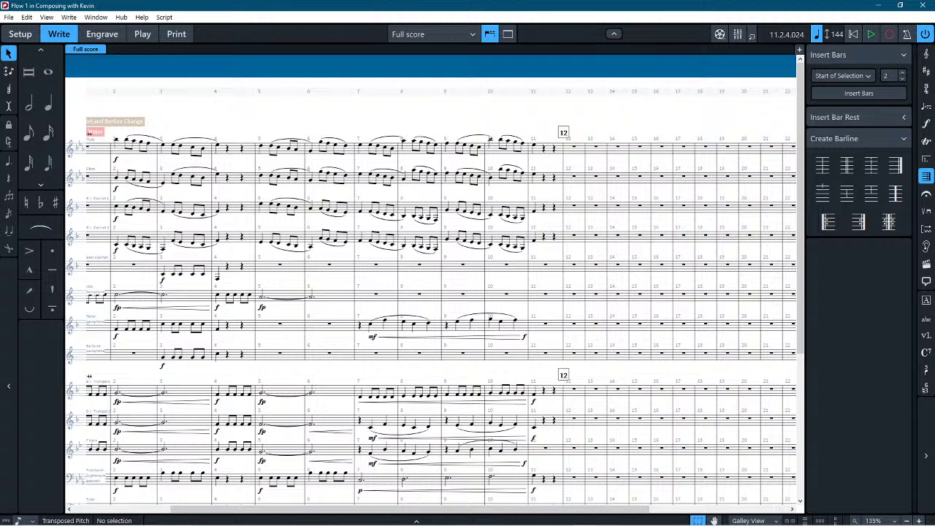
Step: Delete all notes after the first quarter note of bar 7 through bar 8 in the Flute, Oboe and both Clarinets
left_click(370, 147)
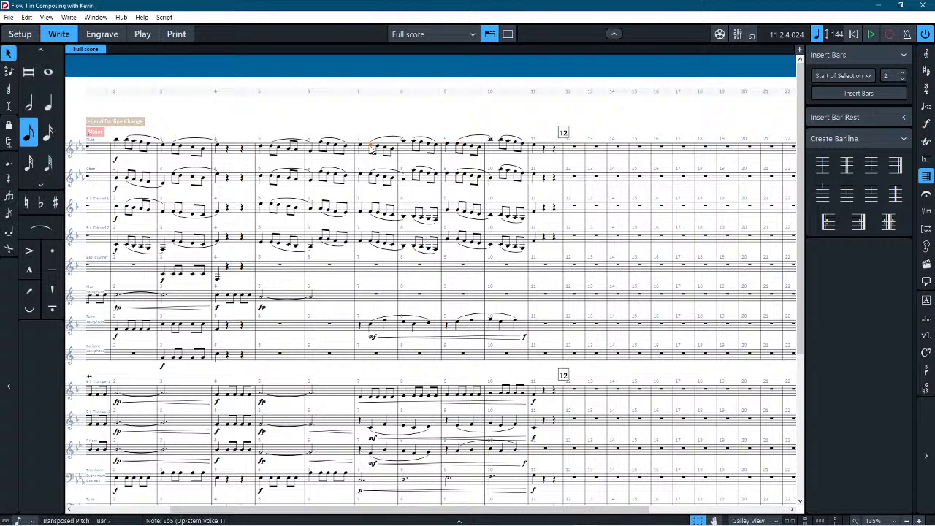
left_click(437, 250, "shift")
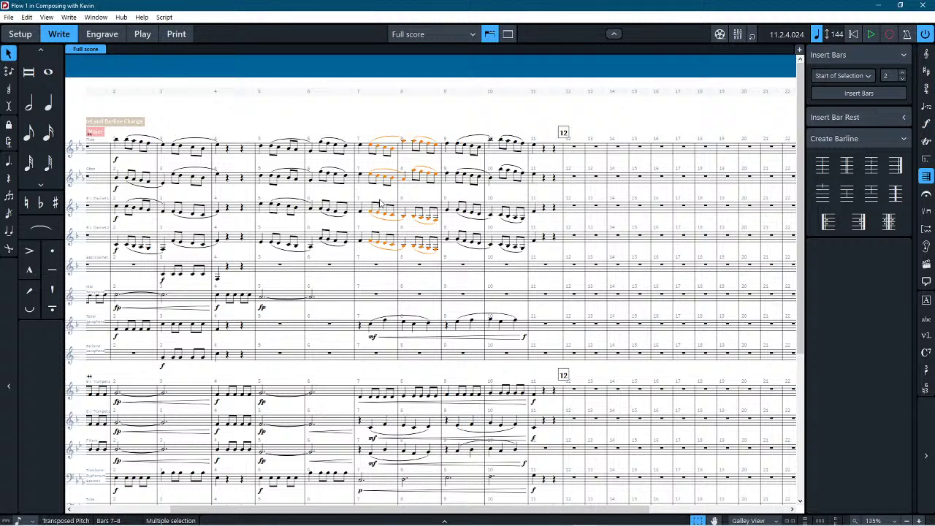
left_click(322, 223)
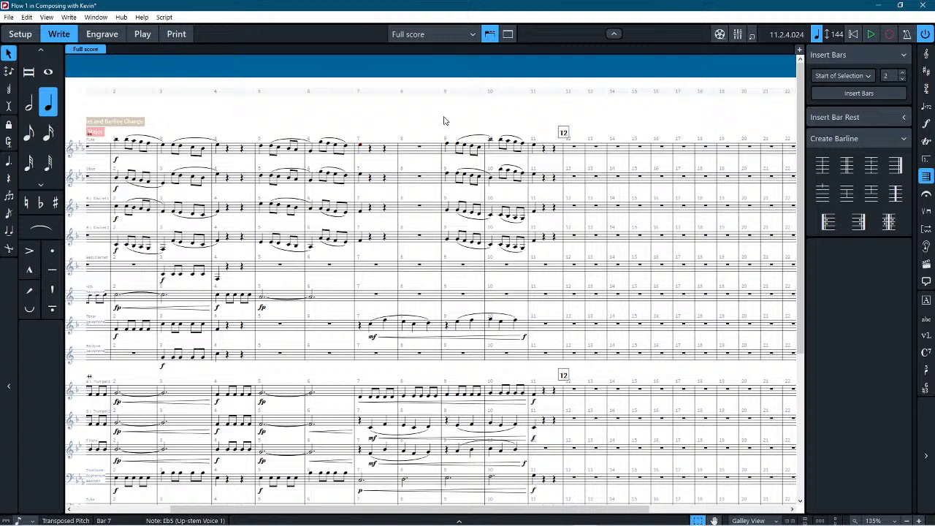
key("Escape")
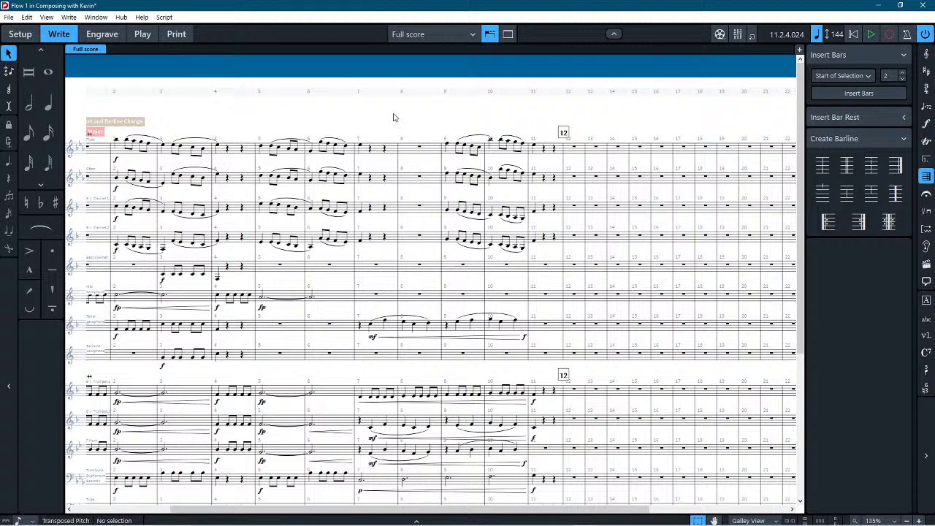
Step: Add an f dynamic to the first note of bar 9 in the Flute, Oboe and both Clarinets
scroll(393, 117, "down", 6)
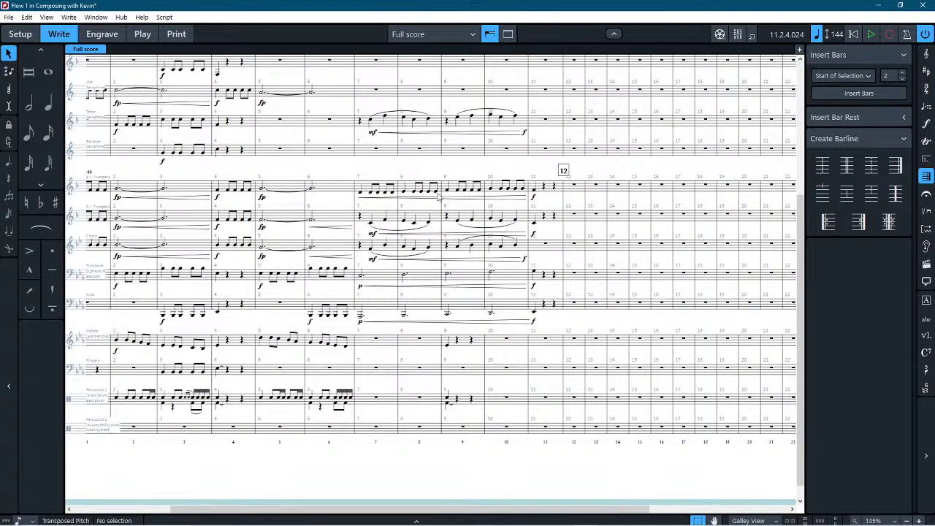
scroll(439, 195, "up", 4)
scroll(401, 278, "down", 5)
scroll(371, 352, "up", 5)
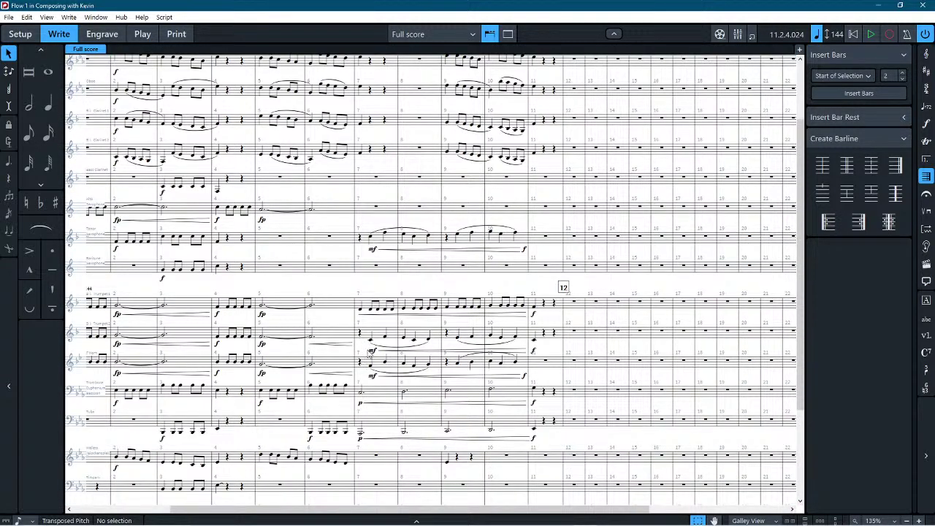
scroll(375, 356, "up", 3)
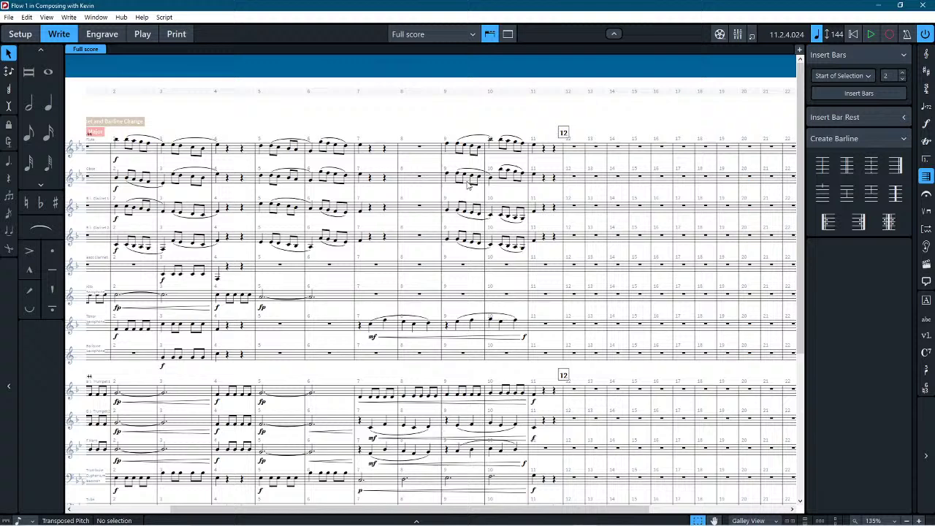
left_click(446, 143)
left_click(449, 244, "shift")
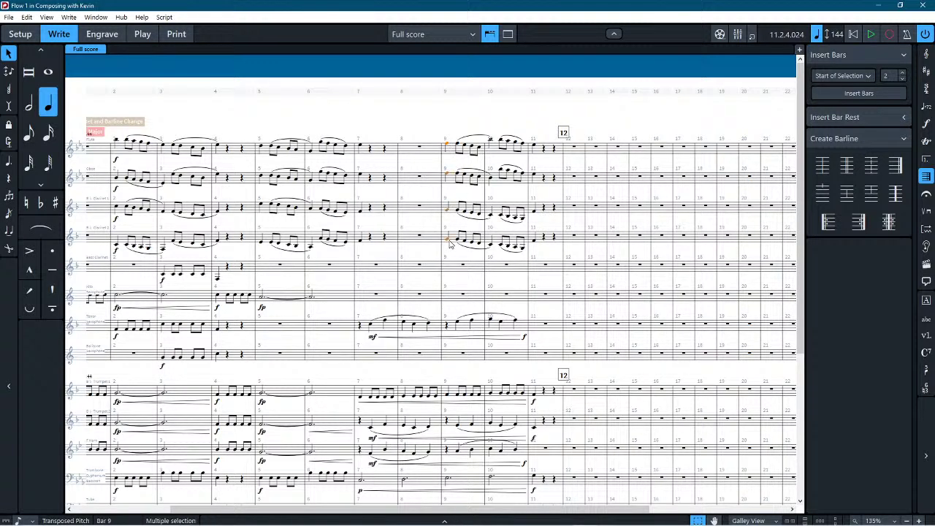
key("shift+d")
type("f")
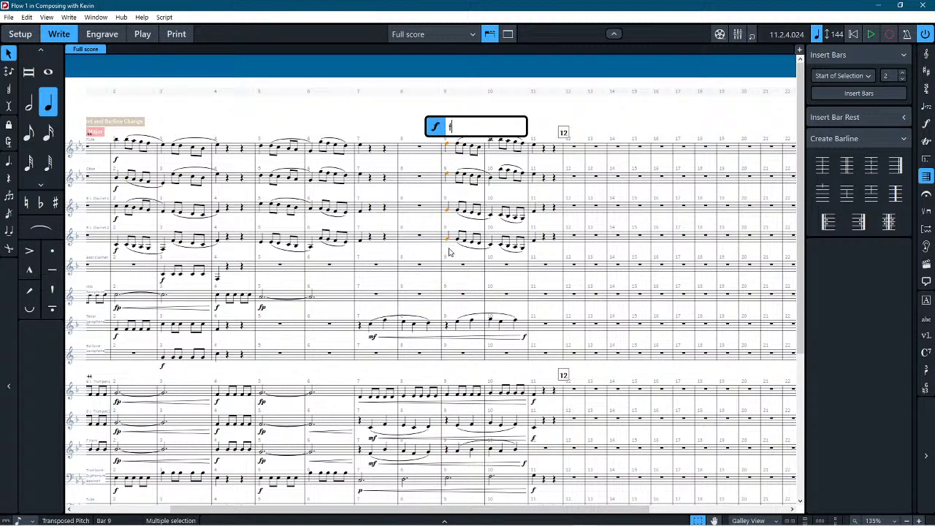
key("Return")
left_click(398, 138)
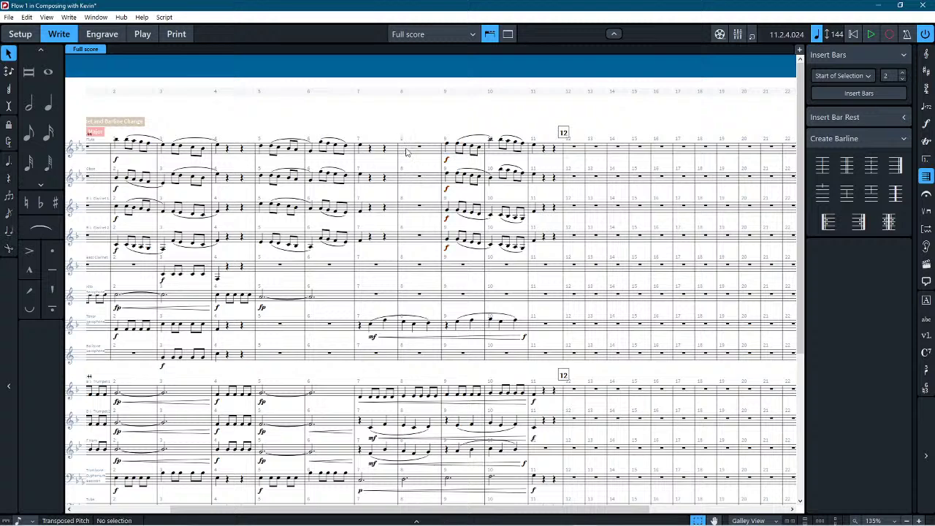
Step: Copy the Tuba's bars 7–11, including the dynamics, into the Bass Clarinet starting at bar 7
scroll(368, 306, "down", 4)
left_click(374, 396)
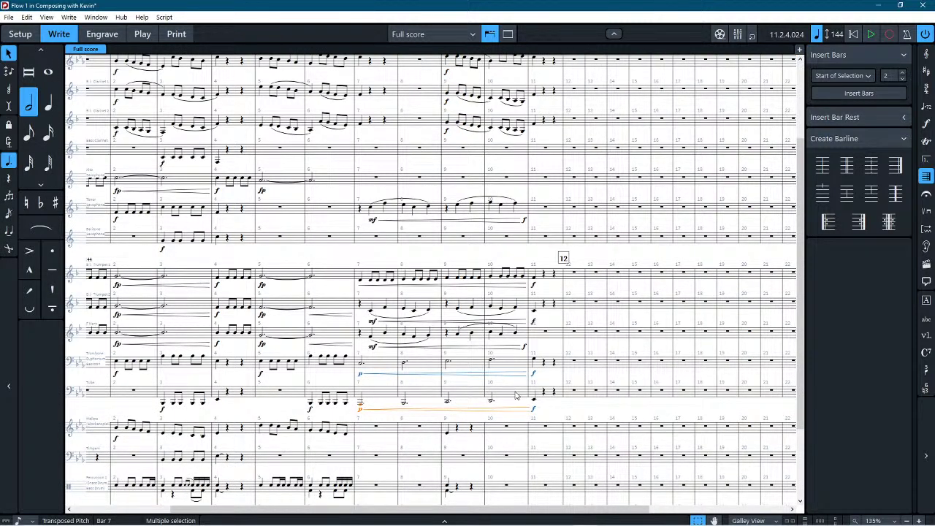
left_click(552, 397, "shift")
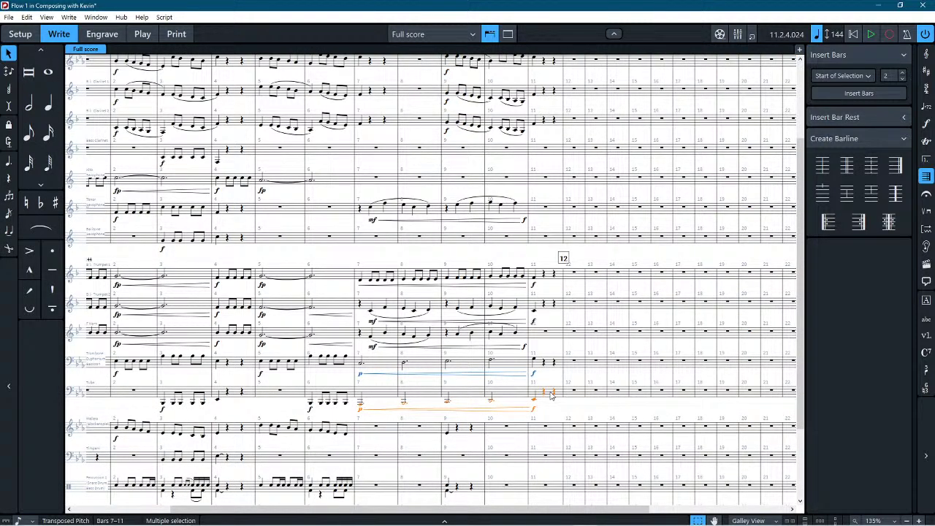
left_click(363, 153)
key("ctrl+v")
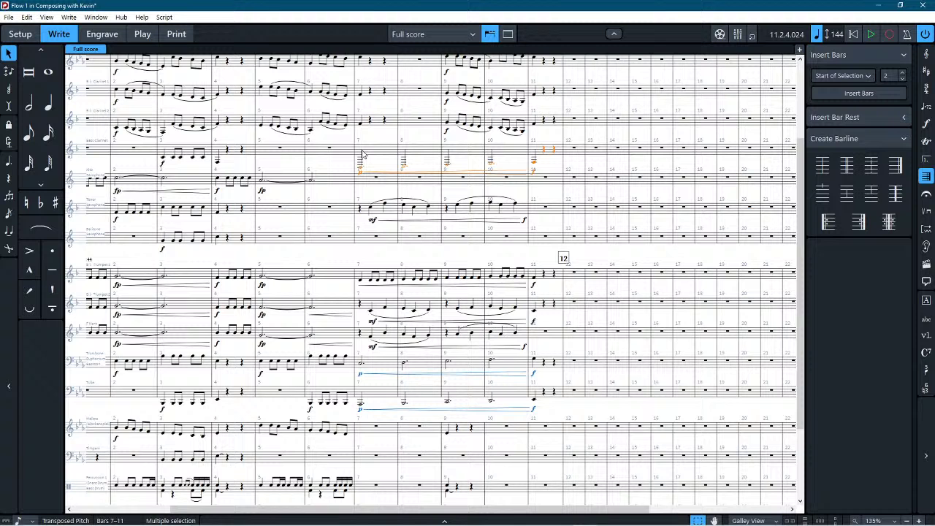
Step: Move the slurred melody in bars 7–10 from the Tenor Saxophone to the Alto Saxophone
left_click(383, 212)
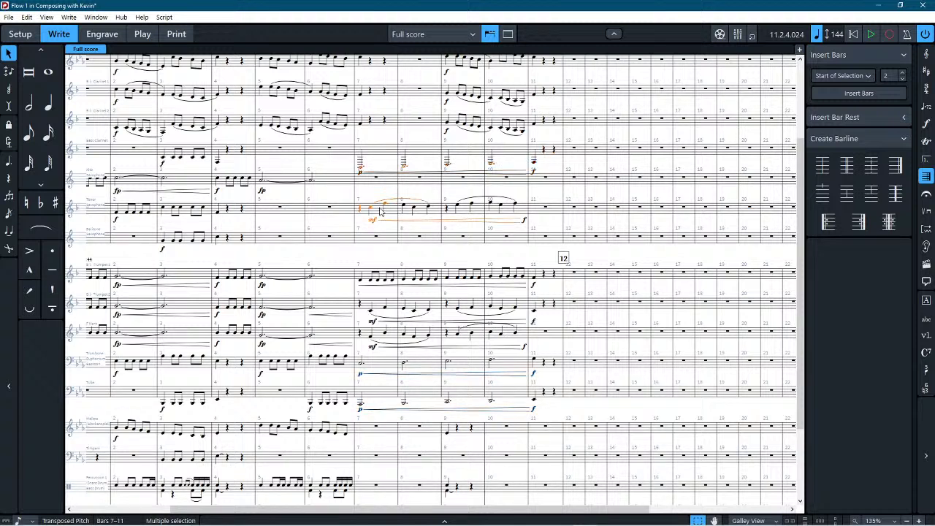
key("Delete")
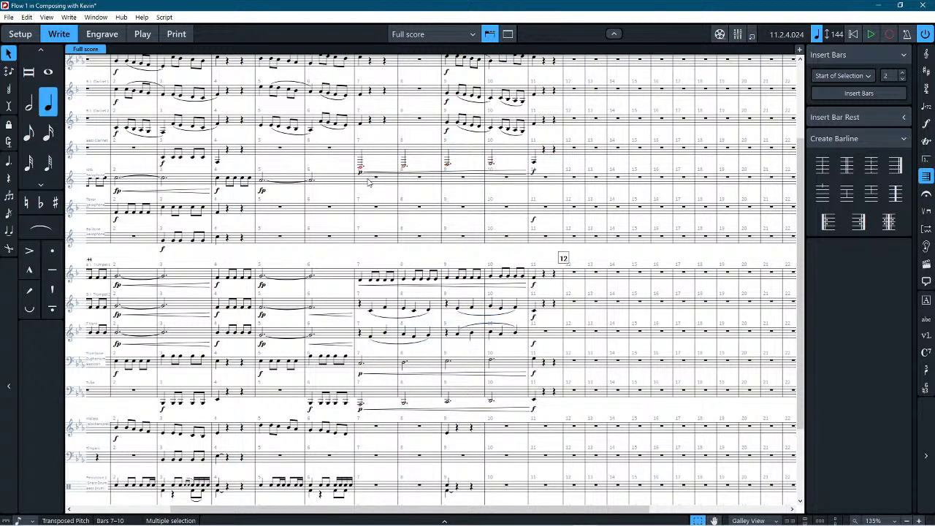
left_click(369, 183)
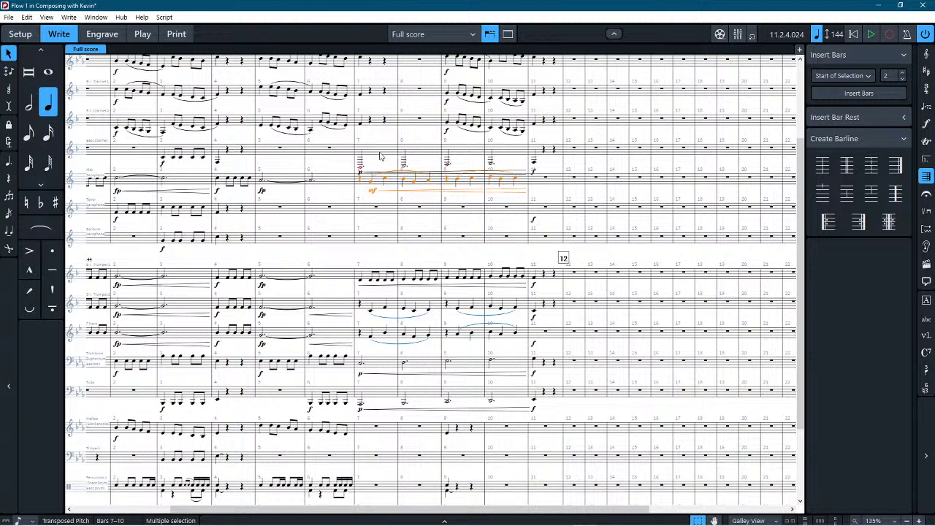
Step: Raise the Bass Clarinet's bars 7–11 by an octave
left_click(380, 156)
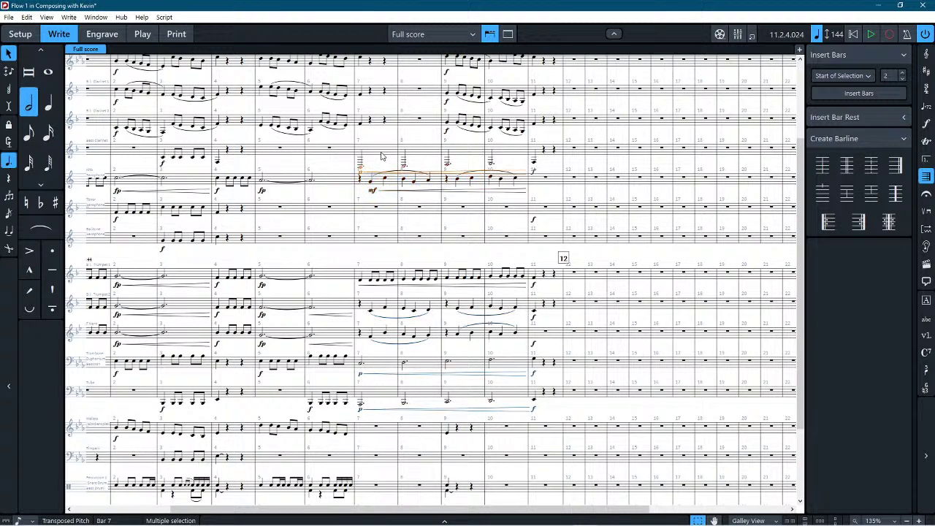
left_click(549, 151, "shift")
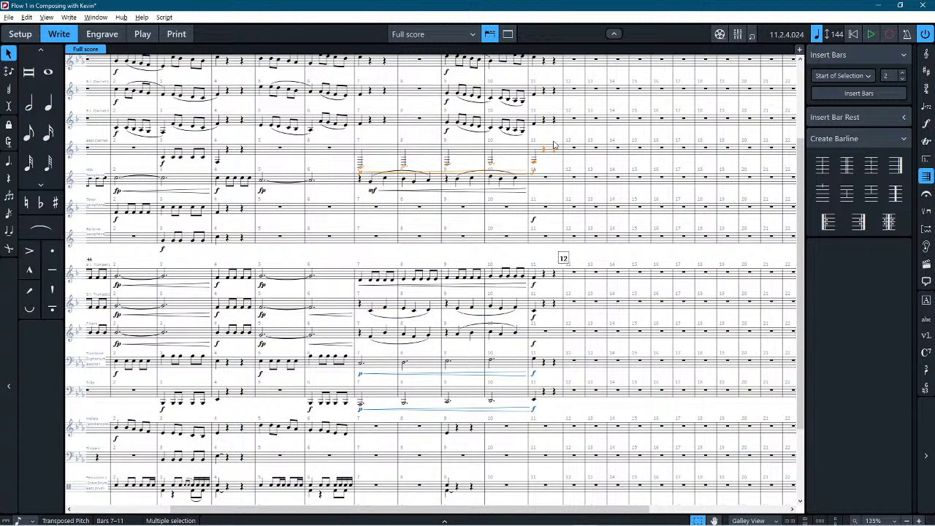
key("ctrl+alt+Up")
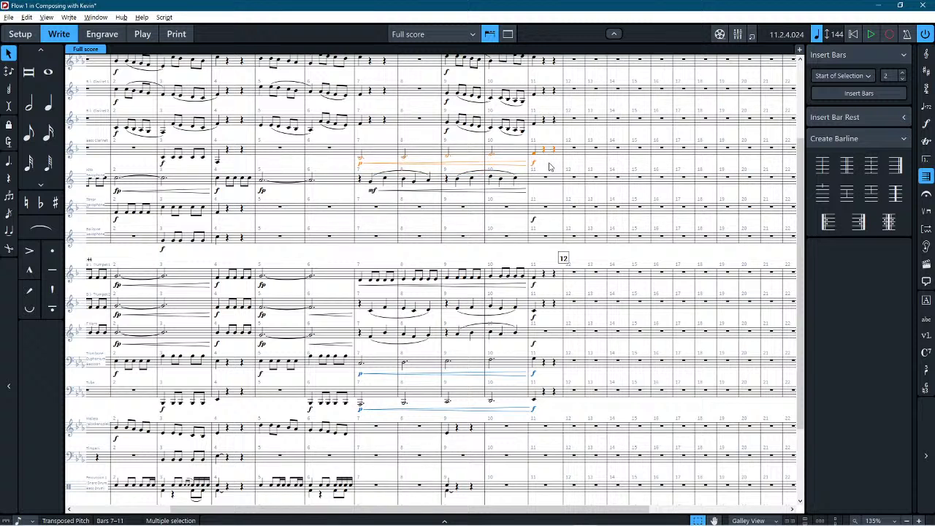
key("Escape")
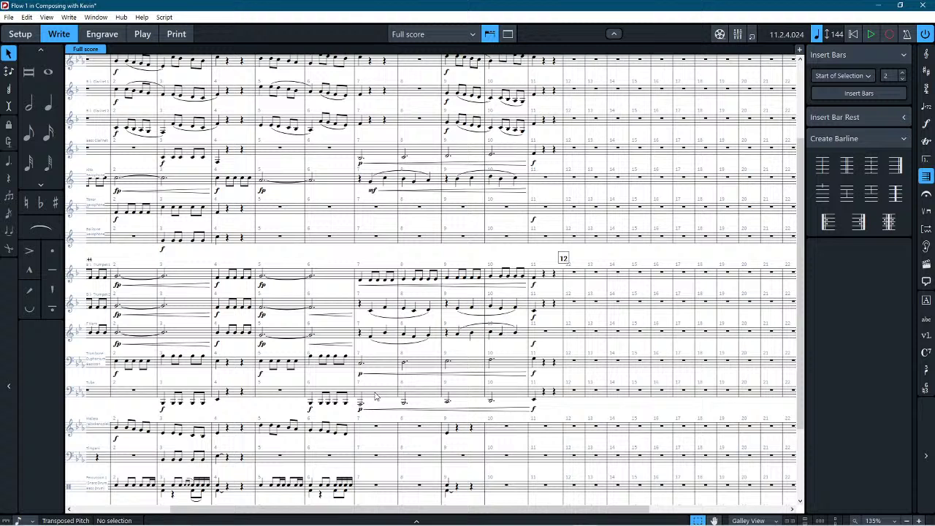
Step: Copy the Trombone staff's bars 5–11 into the Tenor Saxophone from bar 5, and delete the bar 5 f in both parts
left_click(377, 366)
left_click(543, 367, "shift")
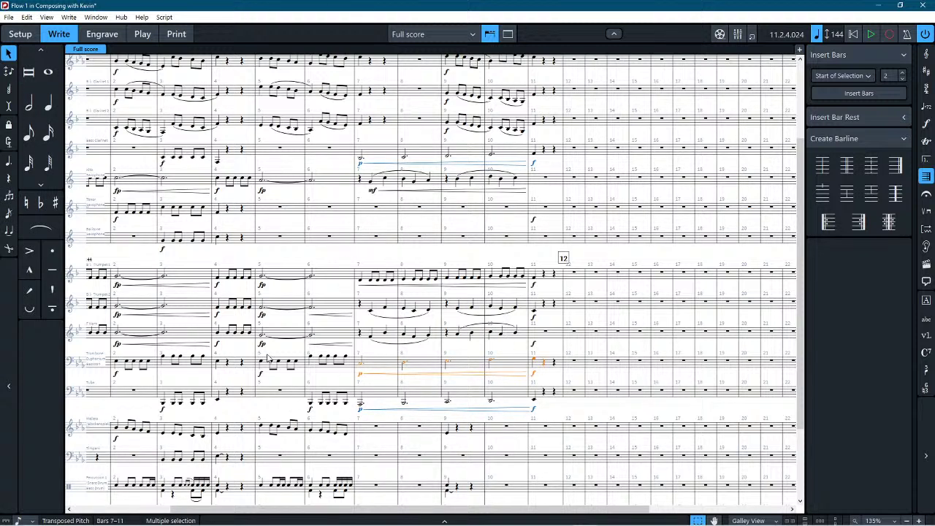
key("ctrl+c")
left_click(278, 214)
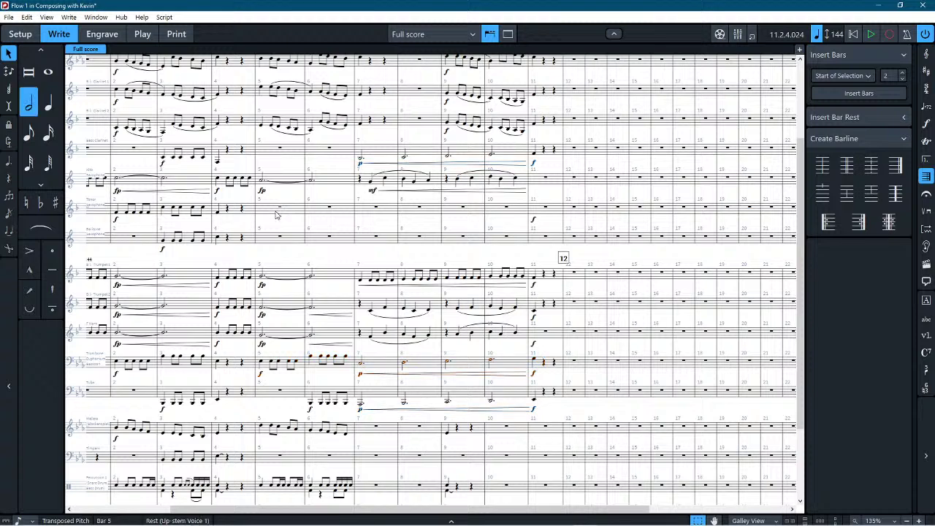
key("ctrl+v")
key("Escape")
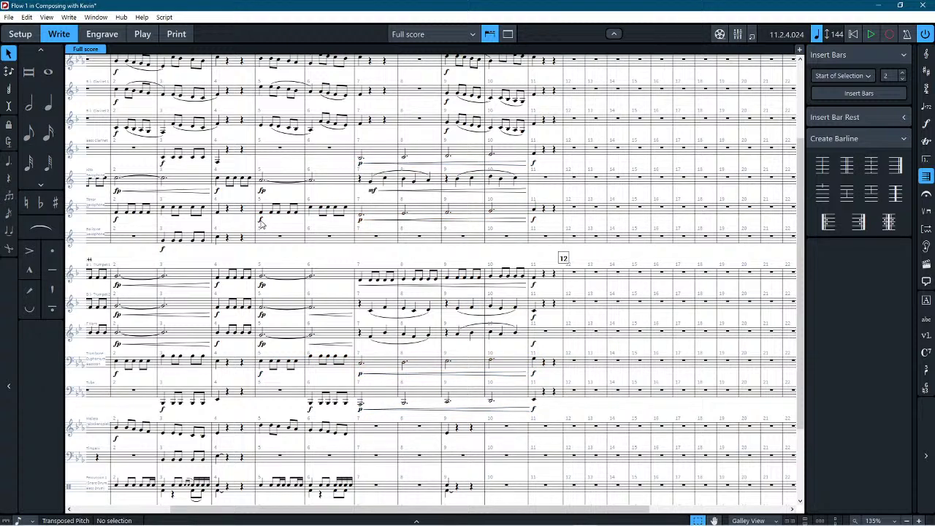
left_click(261, 212)
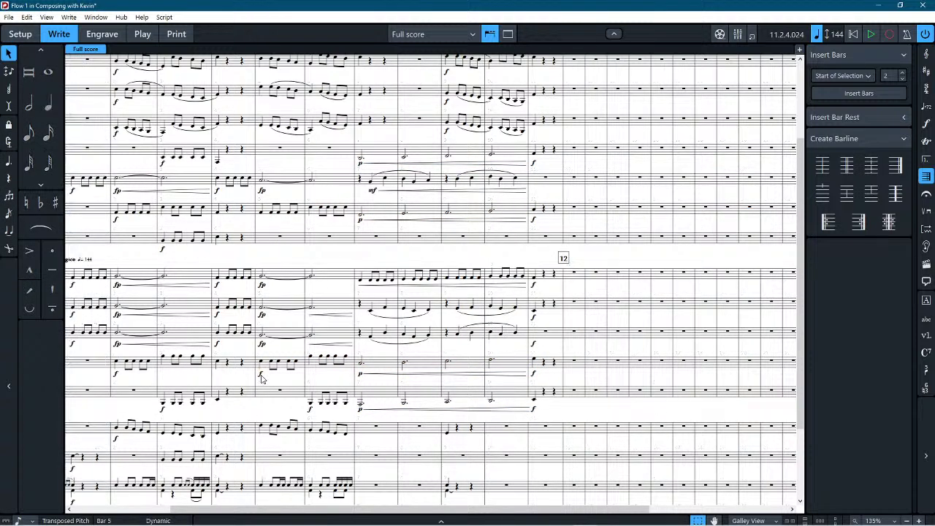
Step: Copy the Trombone staff's bars 7–11 with their dynamics into the Baritone Saxophone starting at bar 7
left_click(385, 392)
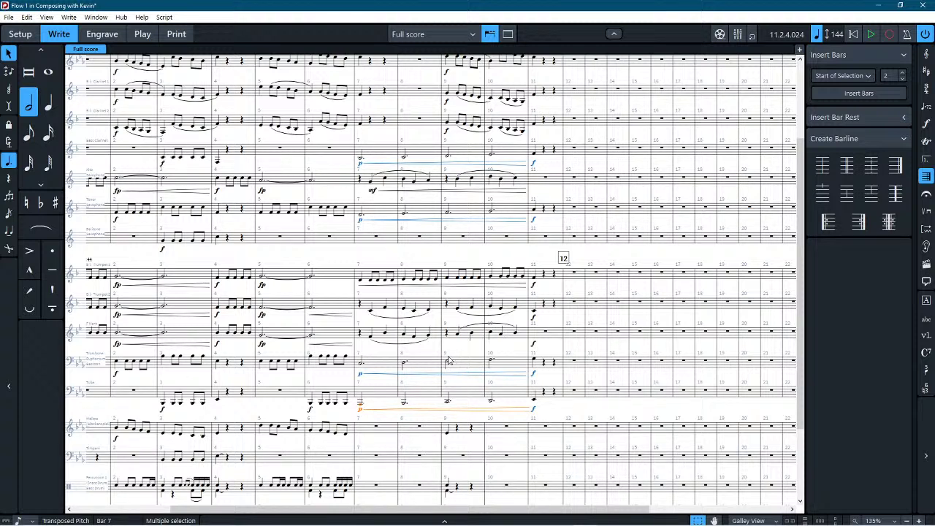
left_click(379, 369)
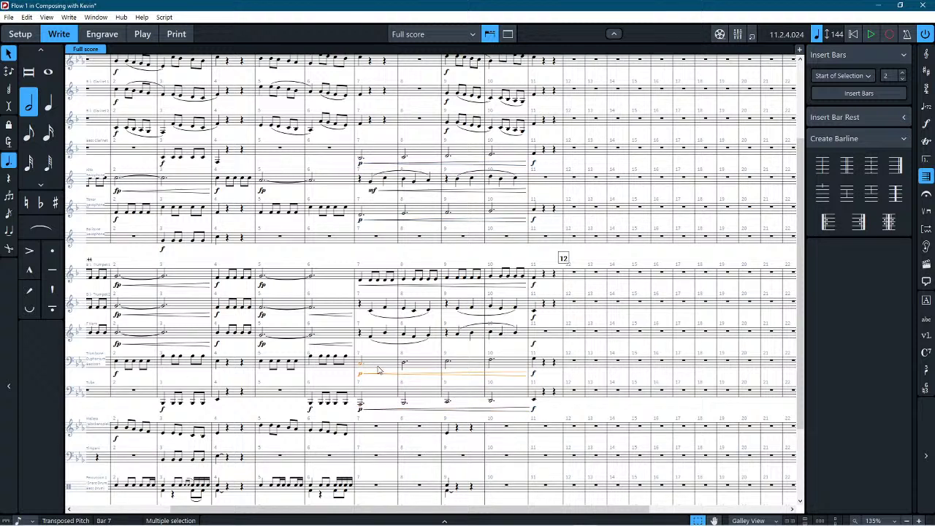
left_click(538, 368, "shift")
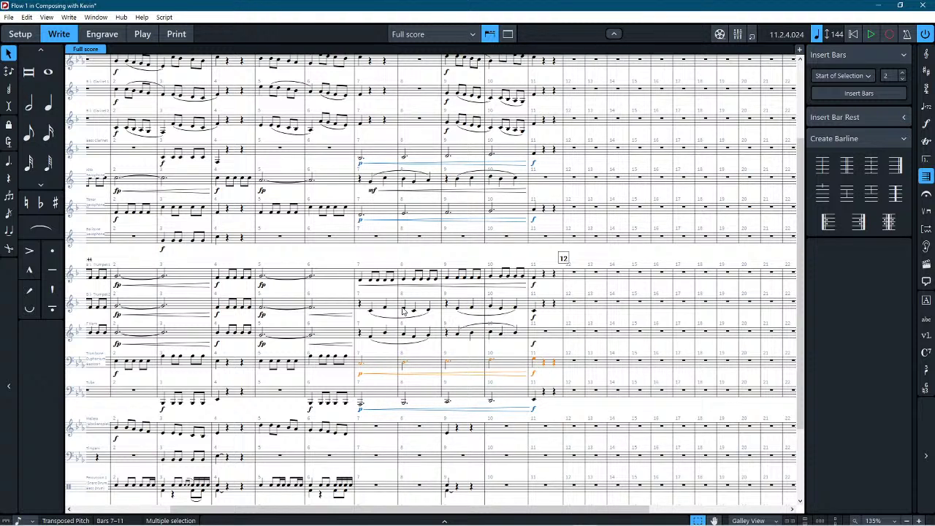
left_click(368, 242)
key("ctrl+v")
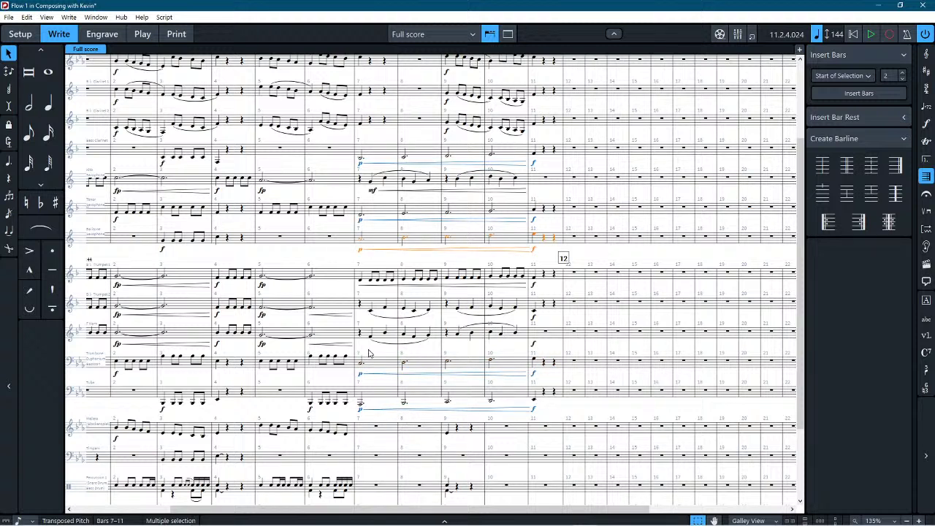
Step: Lower the pitch of the eighth notes in bar 6 of the Trombone staff
left_click(314, 367)
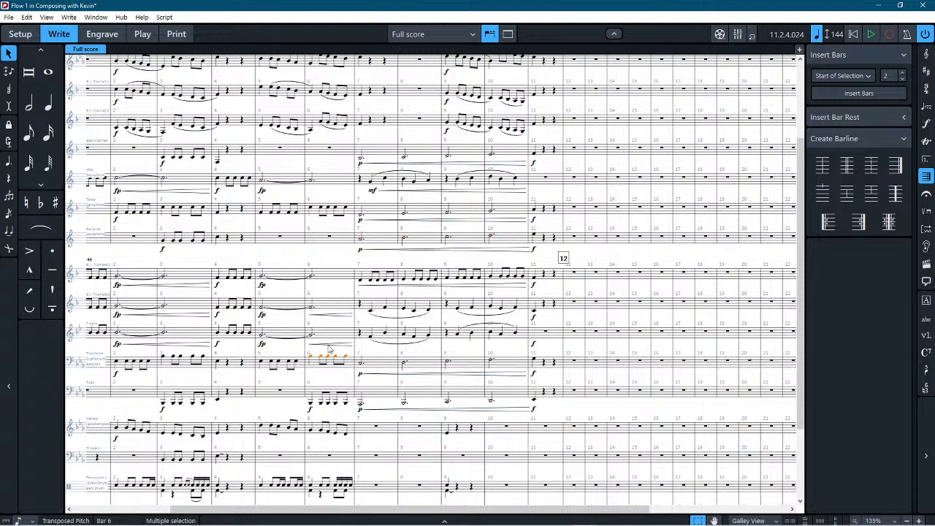
key("alt+Down")
left_click(285, 378)
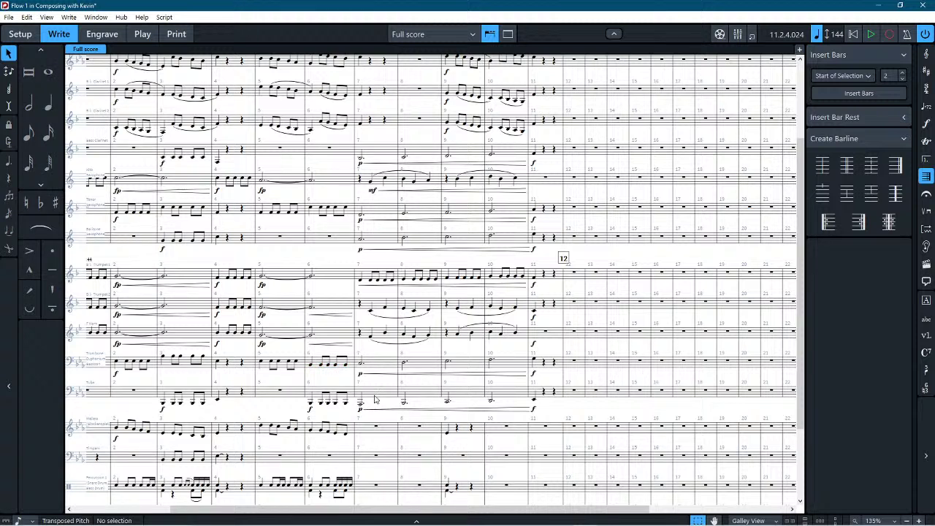
Step: Examine the sustained notes in bars 7–11 of the Bass Clarinet, Baritone Saxophone and Tenor Saxophone
left_click_drag(375, 149, 358, 162)
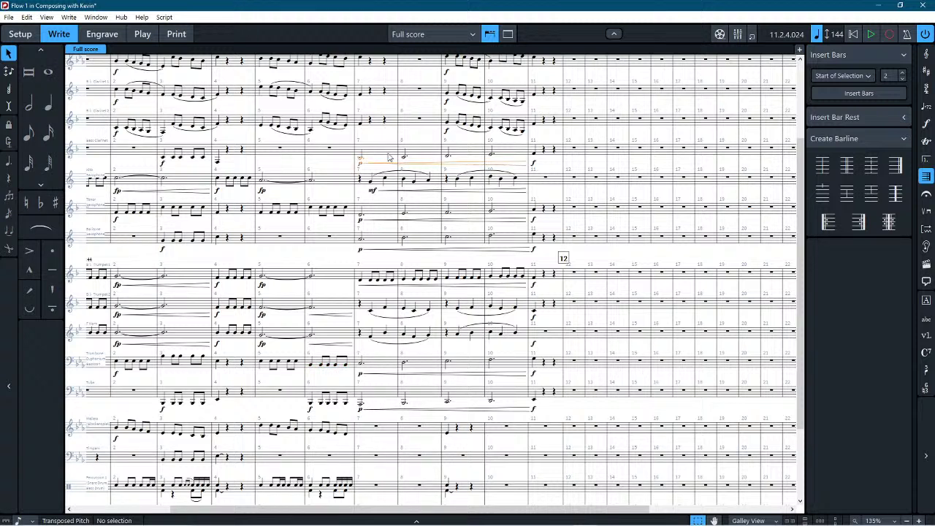
left_click(552, 151, "shift")
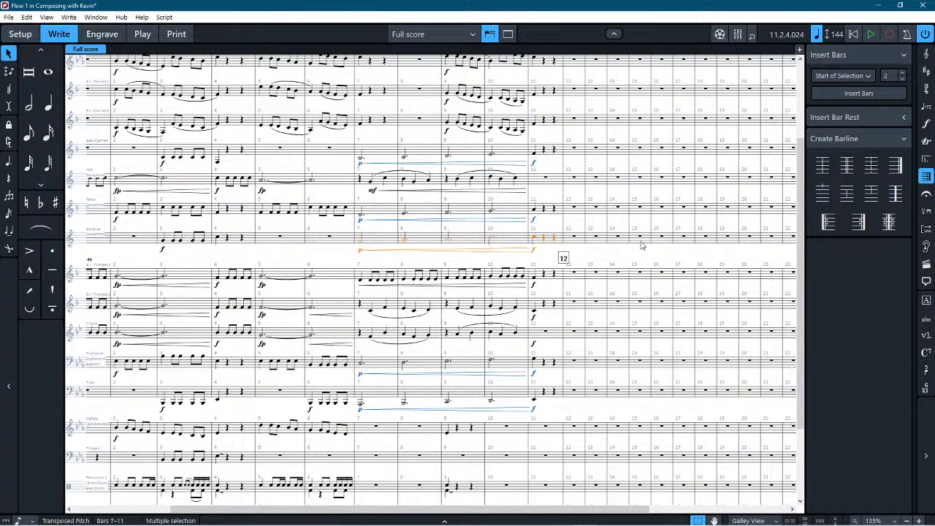
left_click(617, 259)
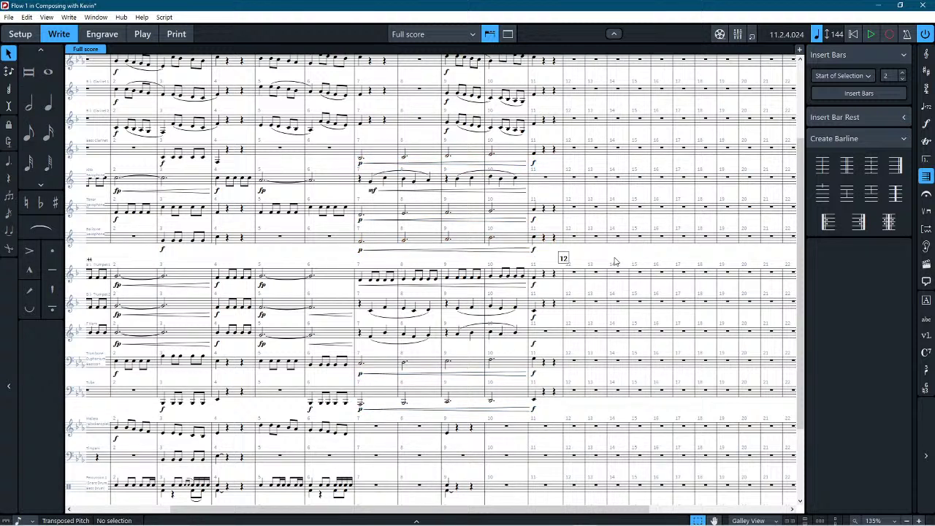
left_click(377, 212)
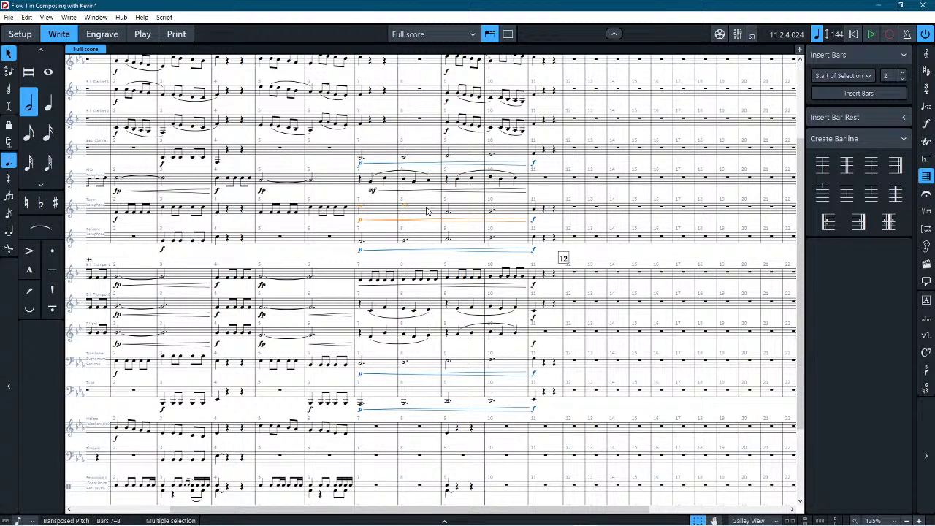
left_click(607, 254)
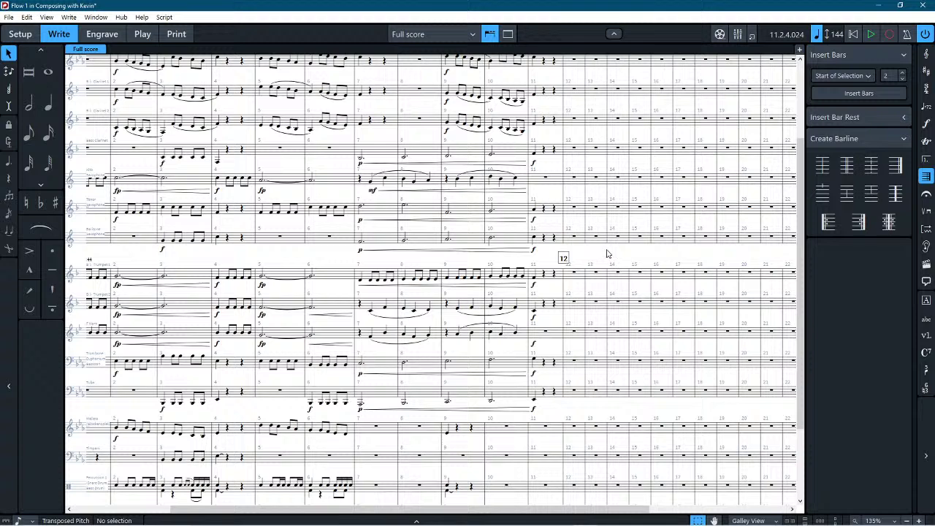
Step: Copy the Flute's bars 7–11 into the Mallets staff from bar 7 and transpose the pasted notes up by octave into the staff
scroll(590, 251, "up", 3)
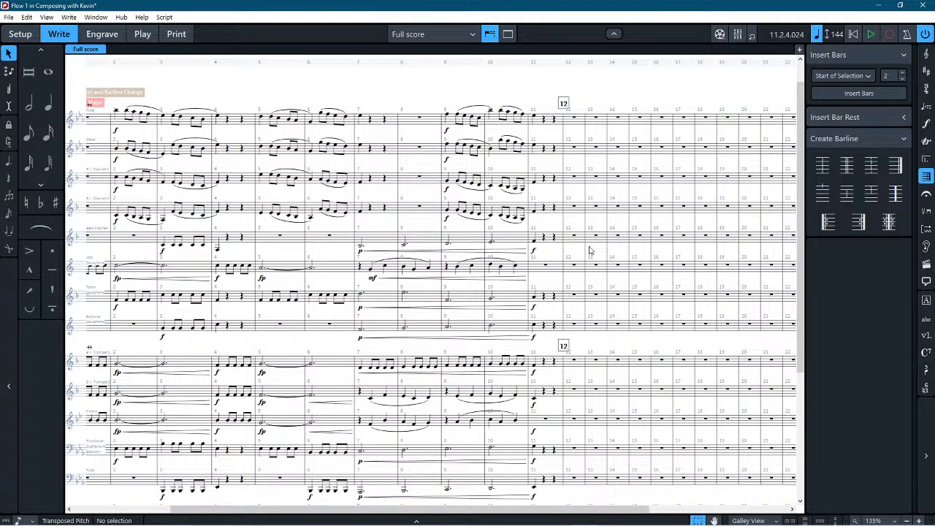
scroll(590, 251, "down", 6)
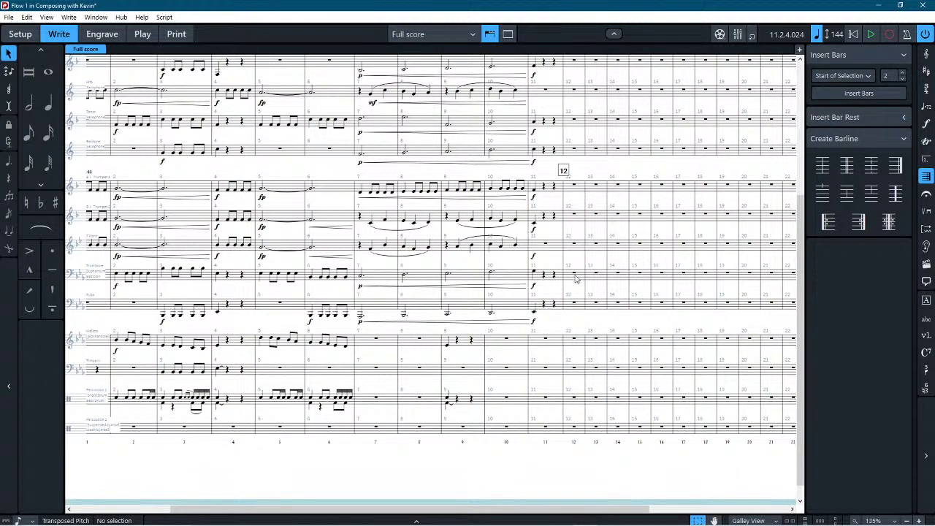
scroll(555, 256, "up", 6)
scroll(549, 256, "up", 1)
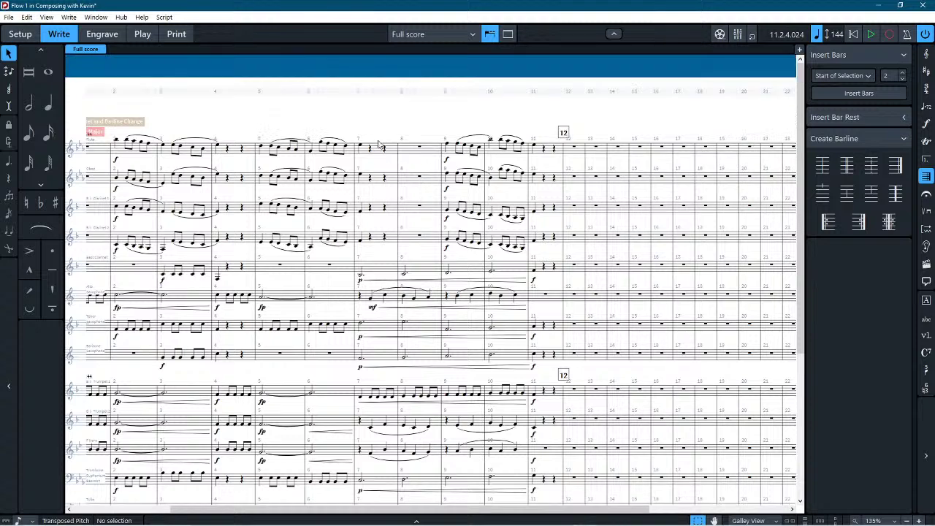
left_click(379, 152)
left_click(553, 150, "shift")
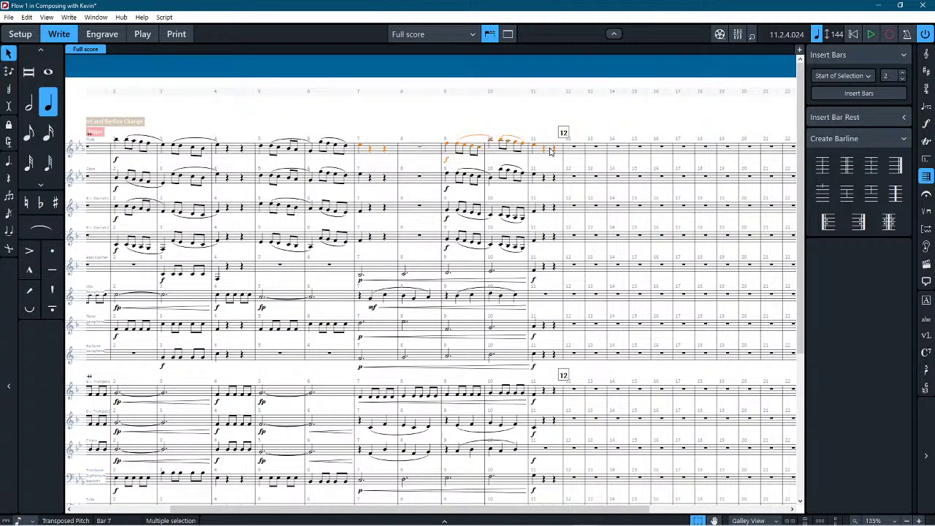
scroll(553, 149, "down", 7)
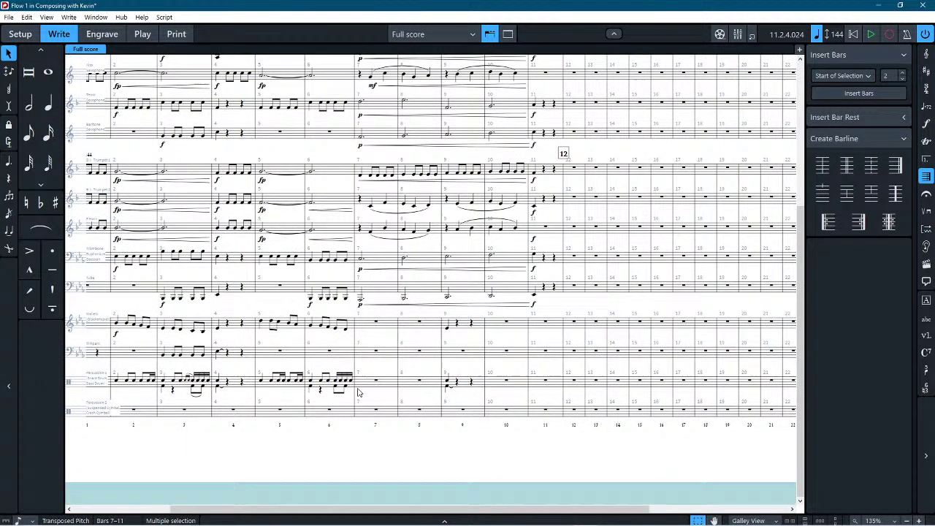
left_click(360, 326)
key("ctrl+v")
scroll(411, 337, "right", 3)
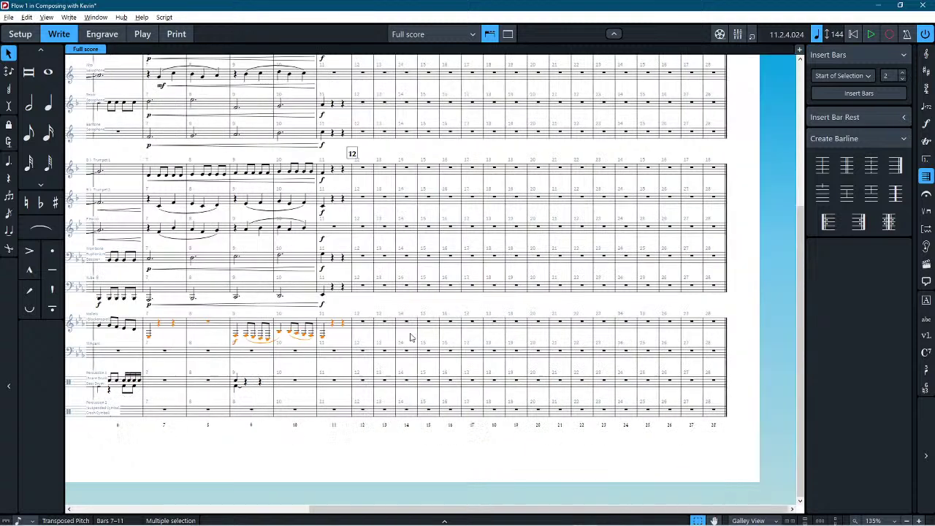
key("ctrl+alt+Up")
scroll(411, 336, "left", 3)
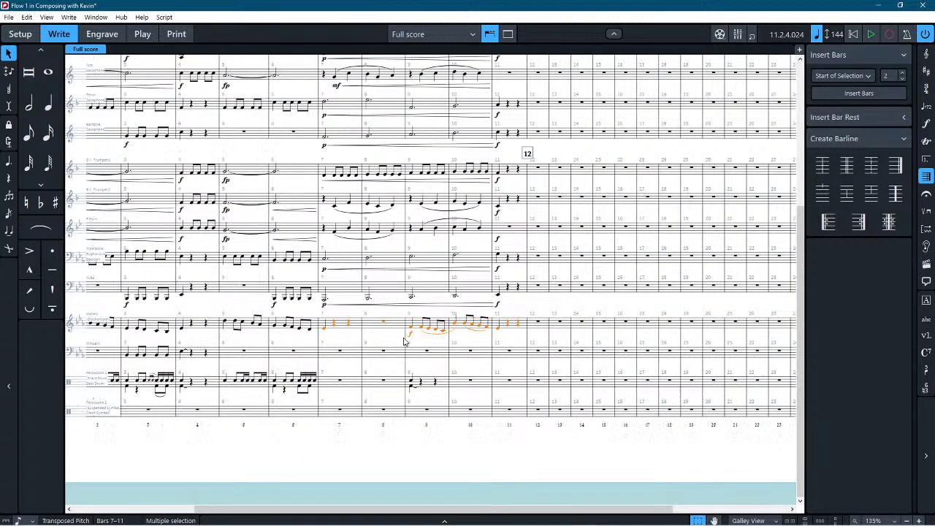
scroll(402, 199, "up", 3)
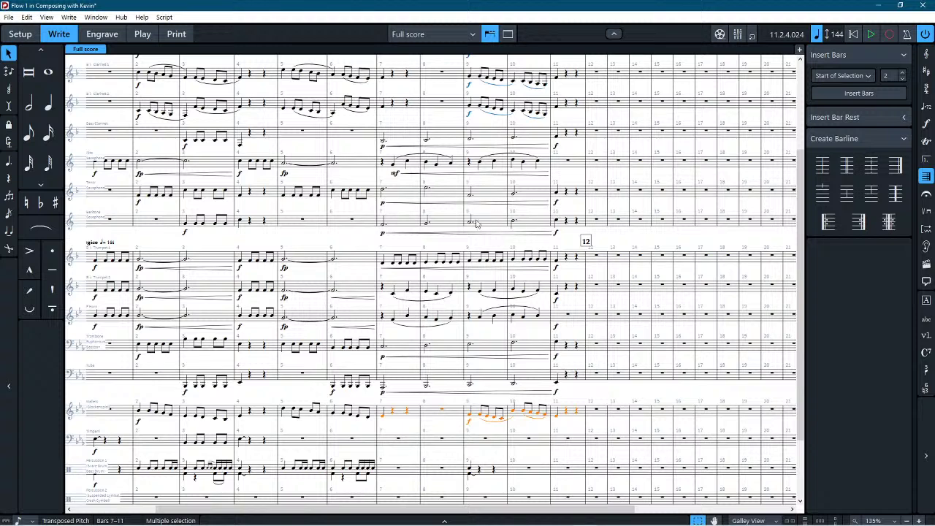
left_click(628, 240)
Step: Play back the full score from the beginning through bar 11 to check the new Mallets doubling
scroll(618, 259, "up", 1)
scroll(613, 270, "down", 2)
key("Home")
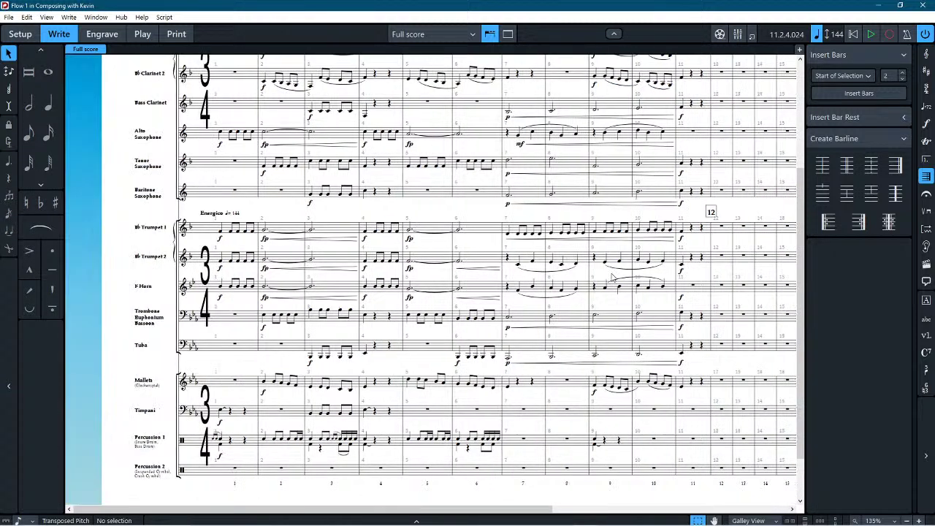
key("space")
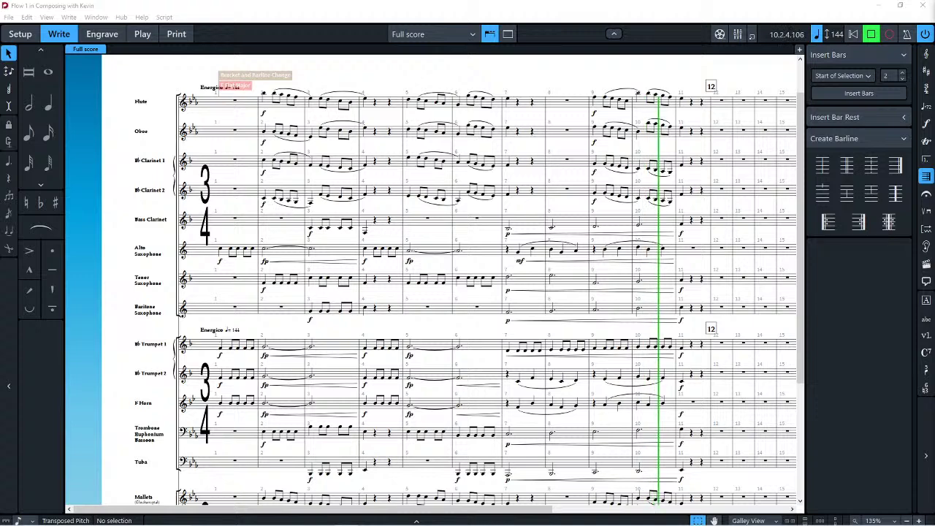
left_click(667, 78)
key("space")
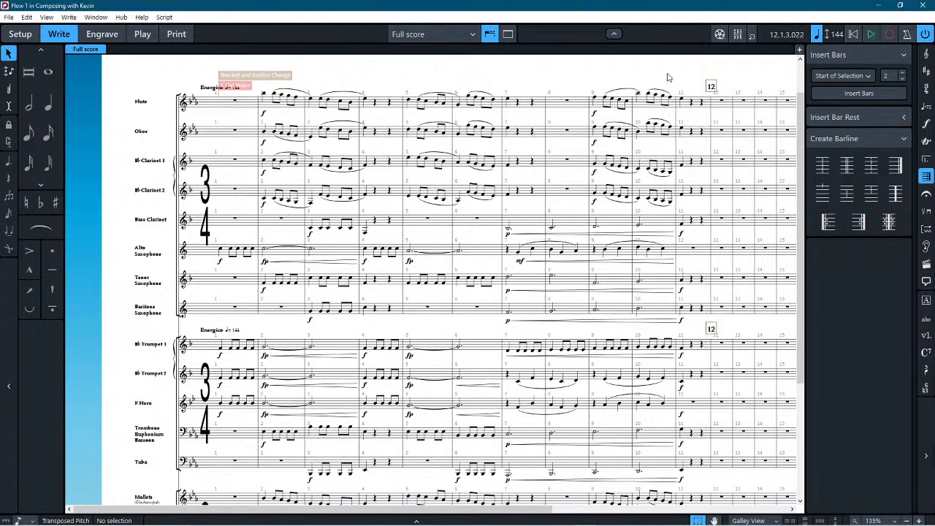
Step: Lower the bar 11 quarter notes of B♭ Clarinet 1 and B♭ Clarinet 2 by an octave
scroll(674, 94, "right", 3)
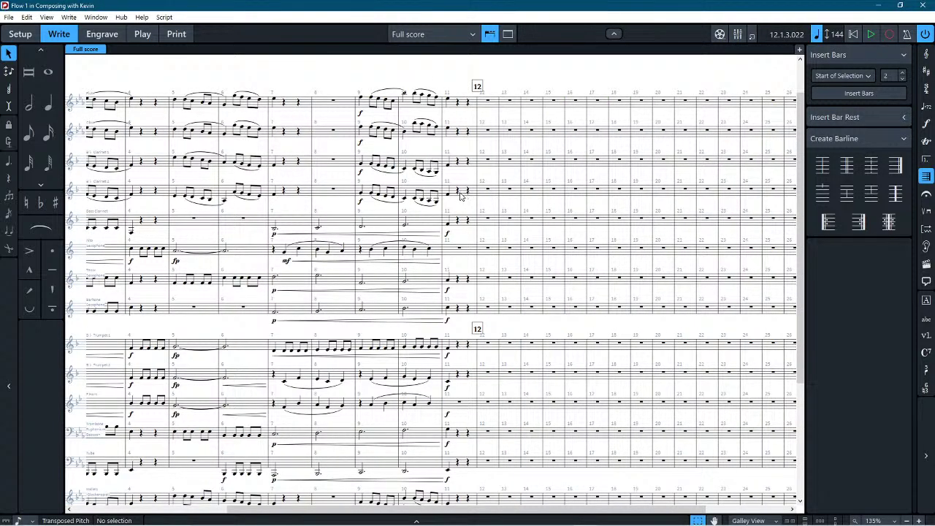
left_click(463, 162, "shift")
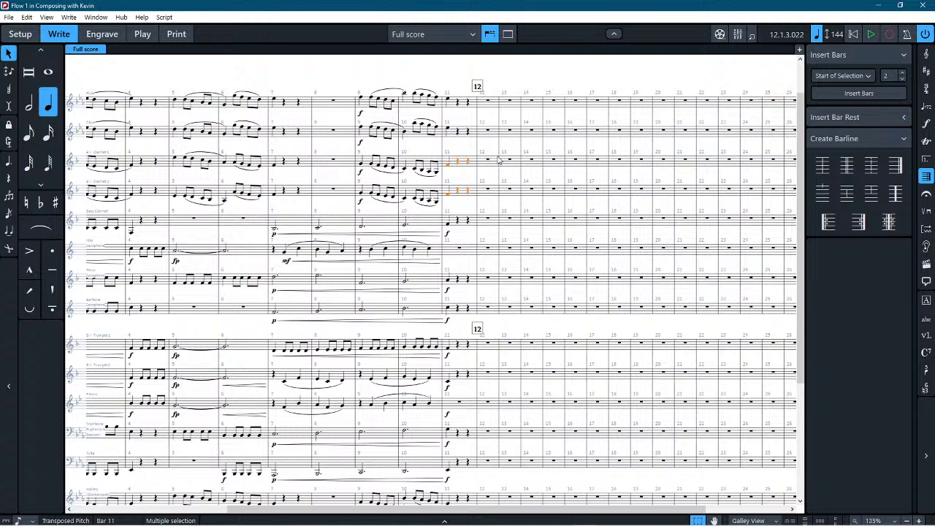
key("shift+comma")
left_click(556, 60)
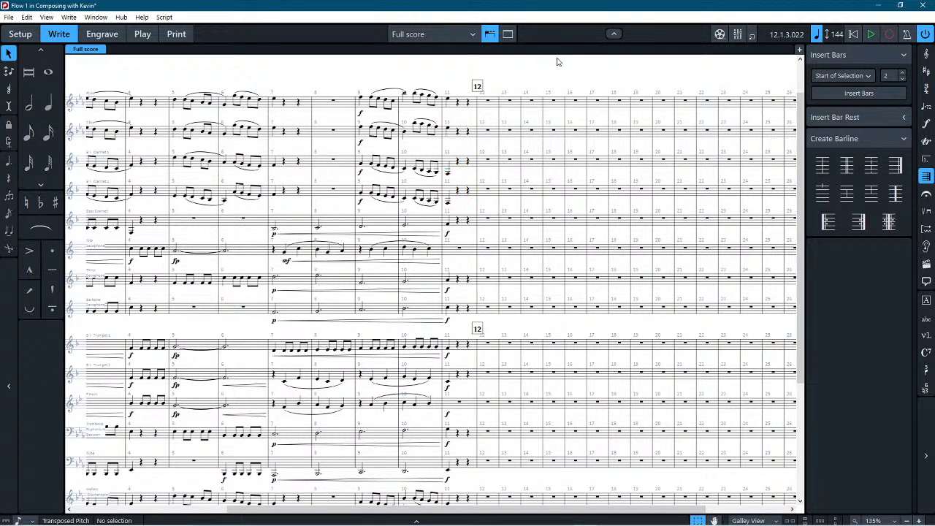
Step: Adjust the pitch of the first note of bar 9 in the Flute, Oboe, B♭ Clarinet 1 and B♭ Clarinet 2
scroll(552, 90, "down", 4)
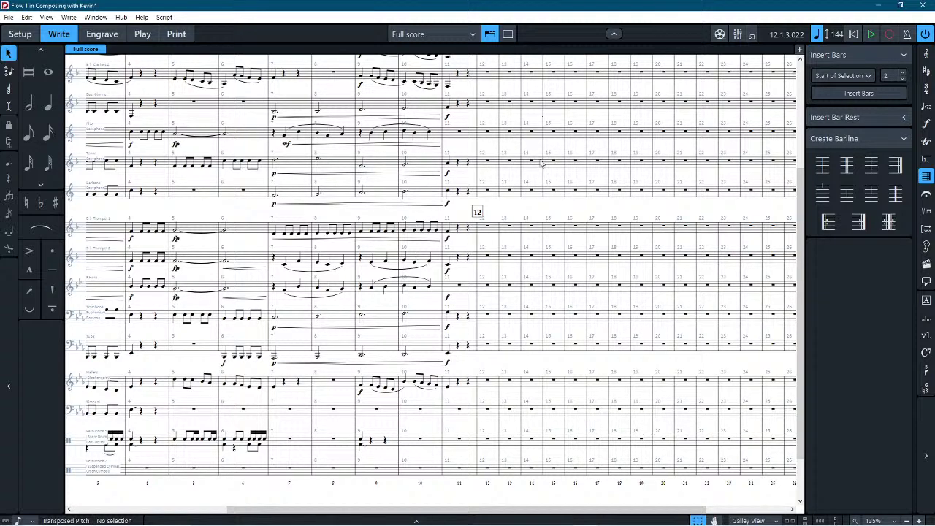
scroll(531, 135, "up", 5)
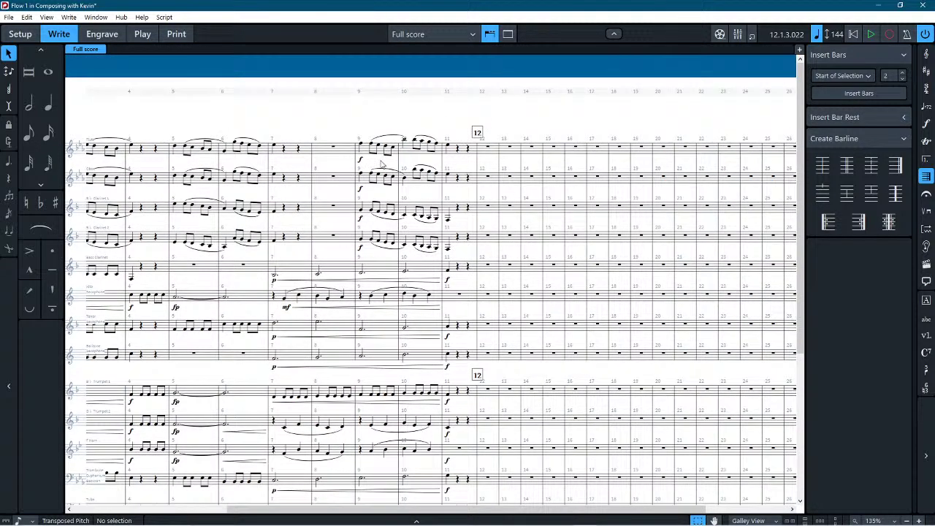
left_click(362, 148)
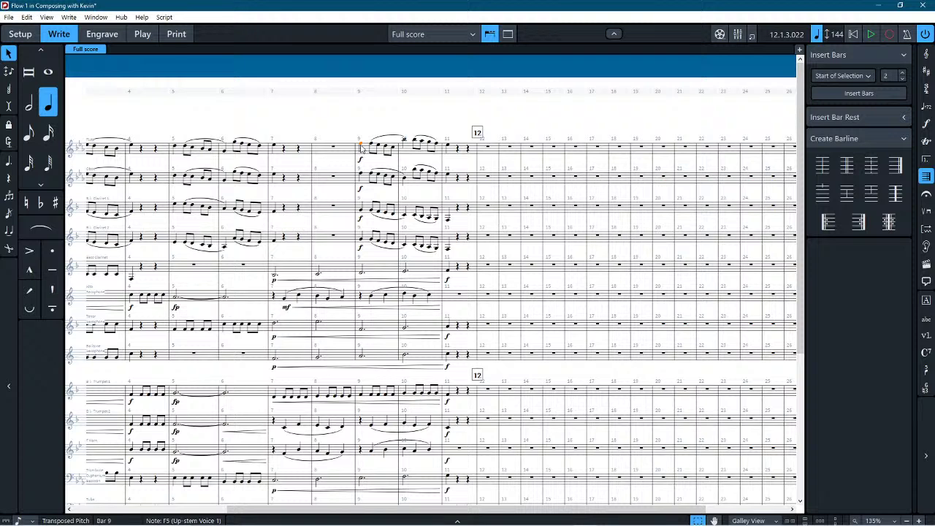
left_click(362, 244, "shift")
key("alt")
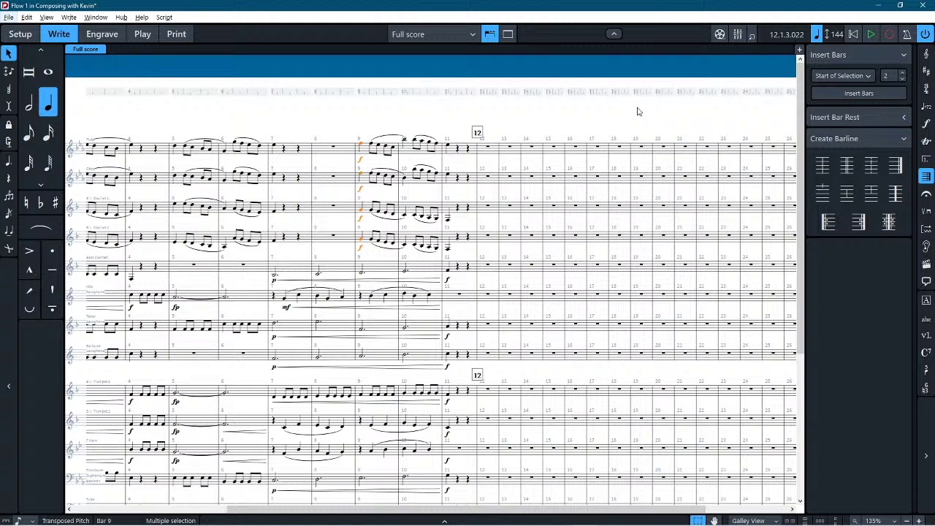
scroll(740, 222, "down", 2)
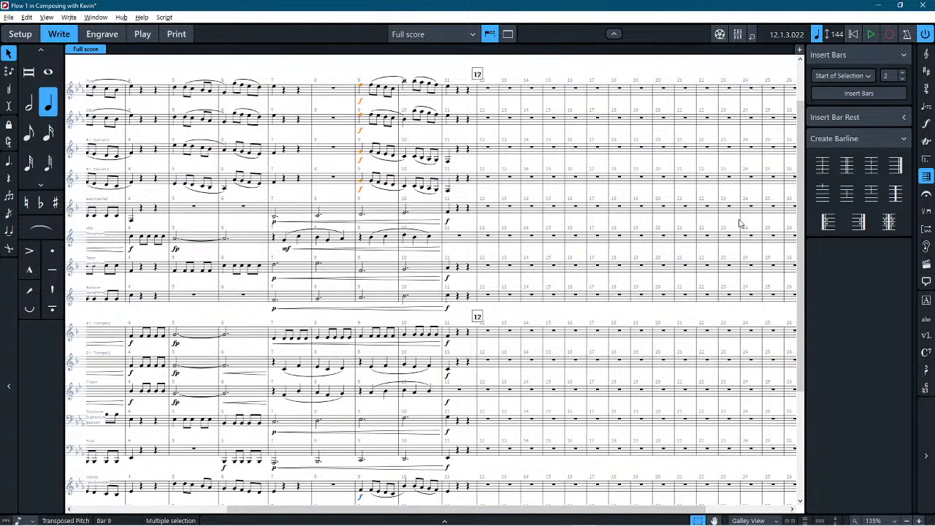
scroll(357, 405, "up", 1)
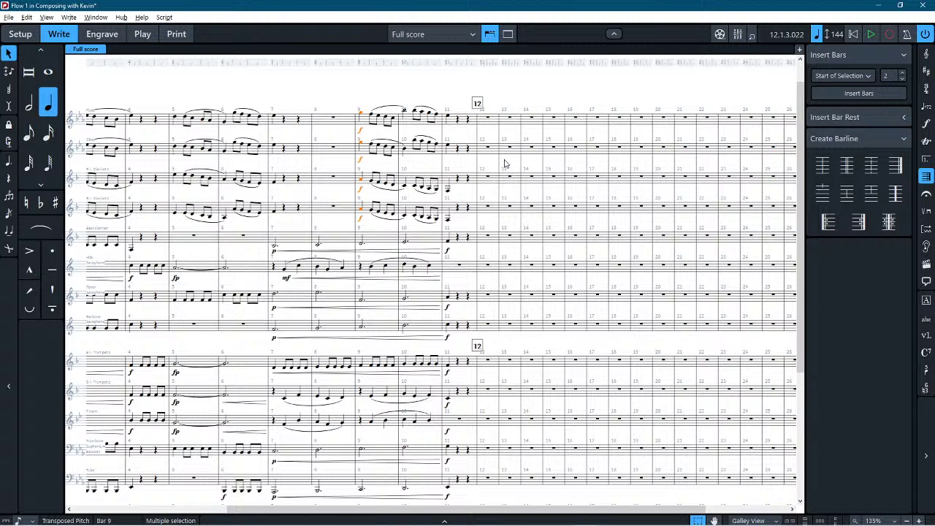
left_click(398, 88)
Step: Review the parts around bars 7–11 and play the score back from the start through bar 11
scroll(431, 154, "down", 3)
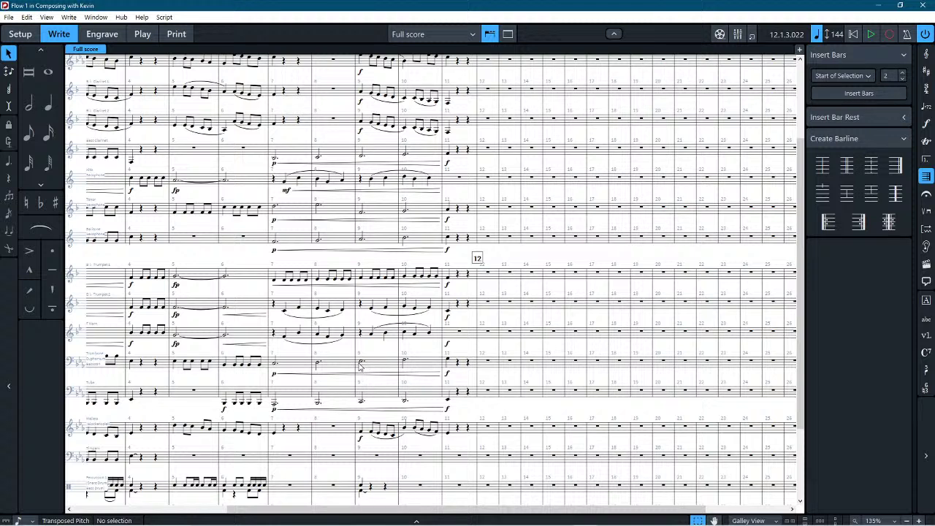
scroll(359, 367, "up", 2)
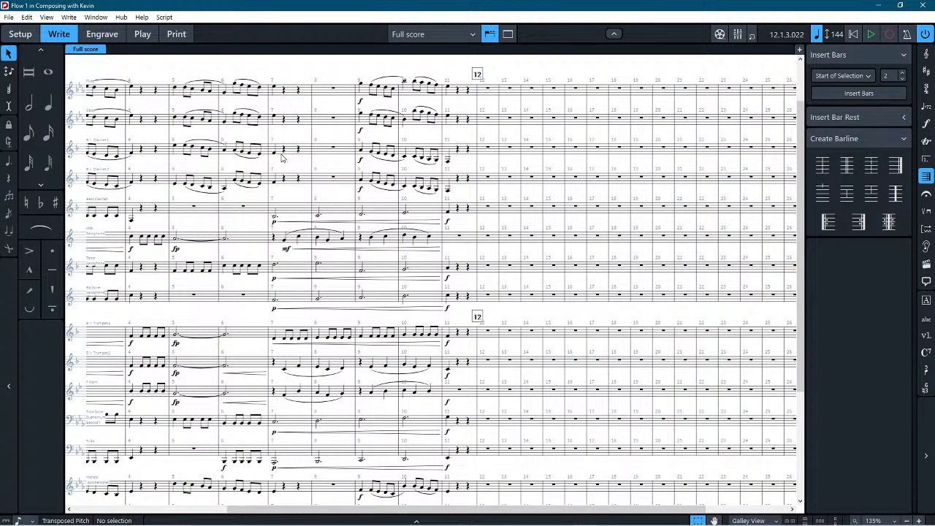
scroll(281, 160, "left", 3)
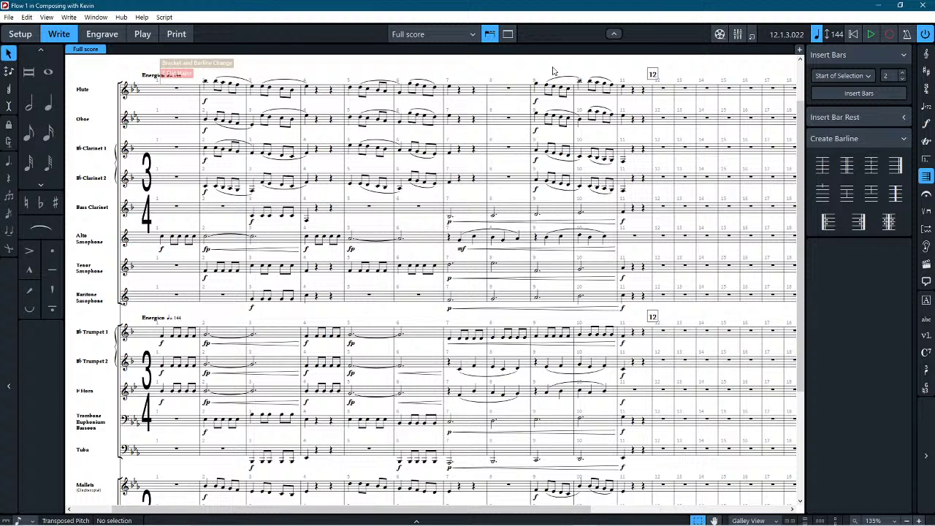
key("space")
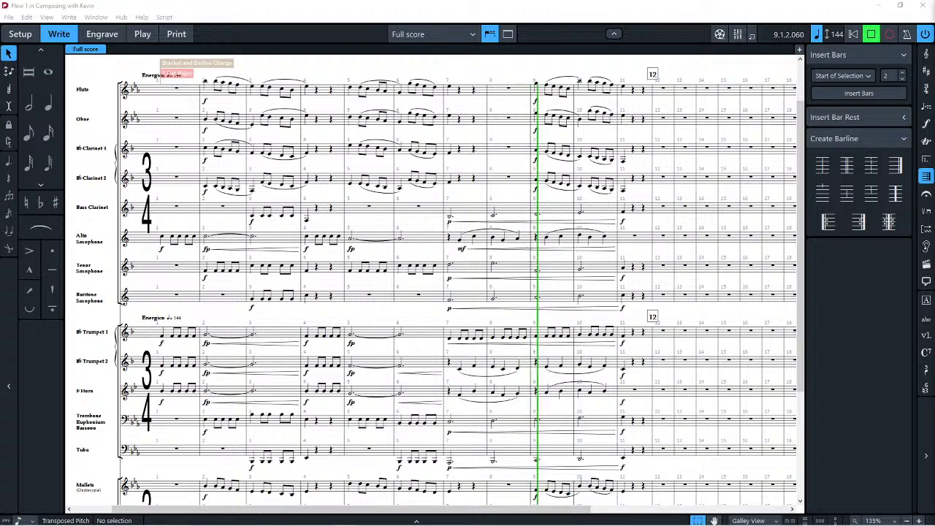
left_click(600, 65)
key("space")
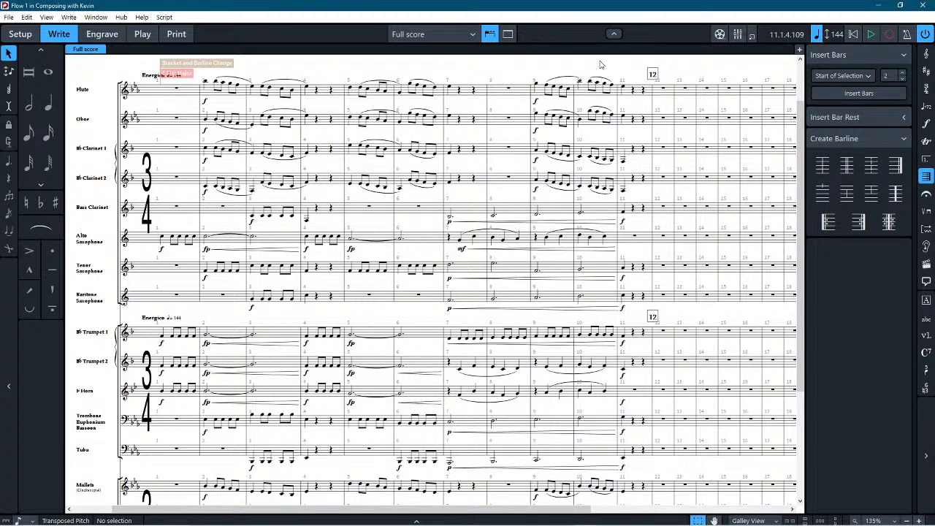
Step: Compare bar 9 with B♭ Trumpet 1 and adjust the pitch of its eighth notes from the Flute down to B♭ Clarinet 2
scroll(599, 64, "right", 3)
scroll(598, 64, "right", 2)
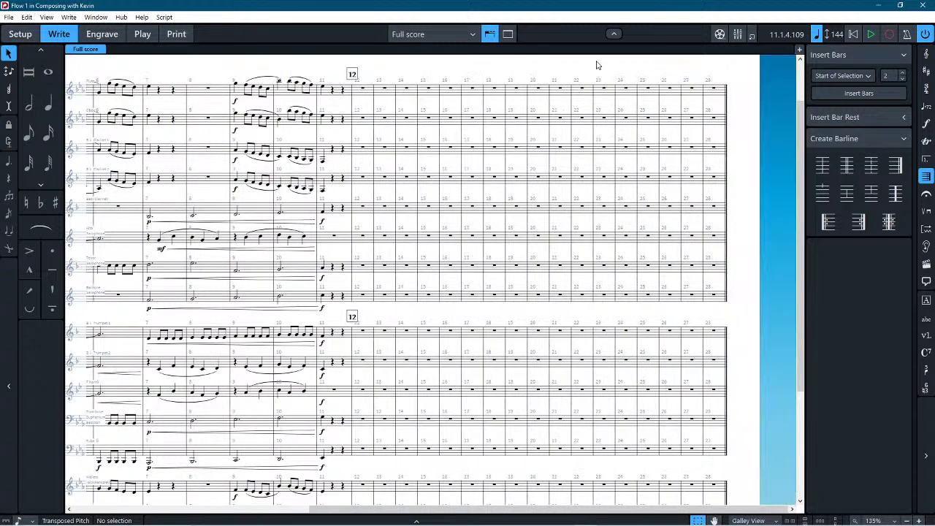
scroll(595, 65, "left", 3)
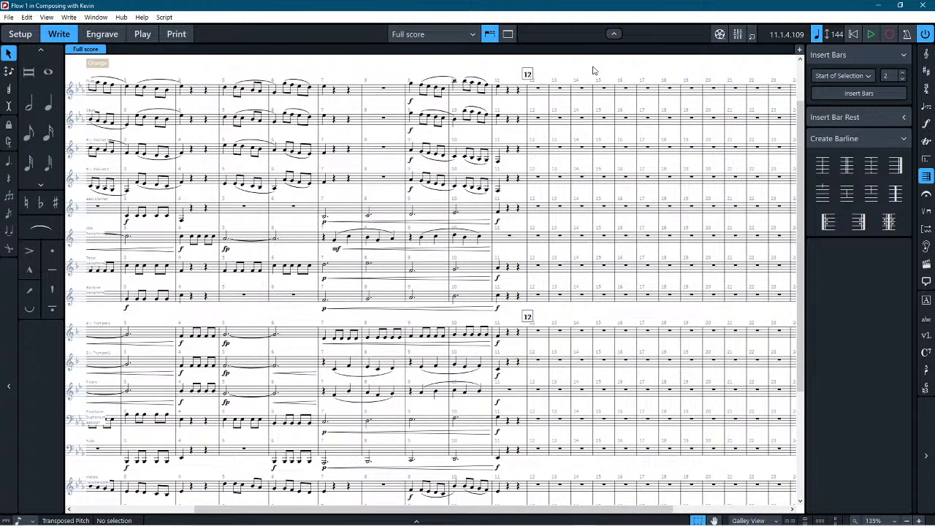
left_click(422, 88)
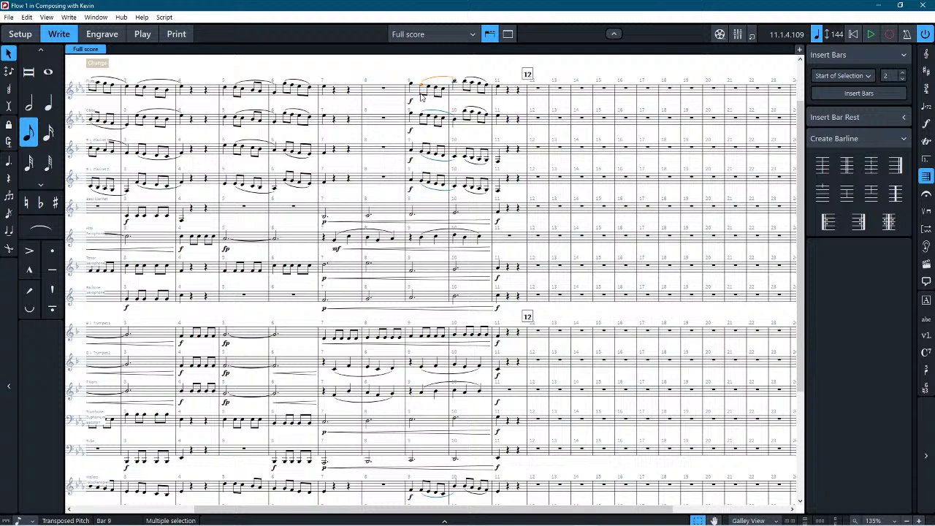
left_click(422, 341)
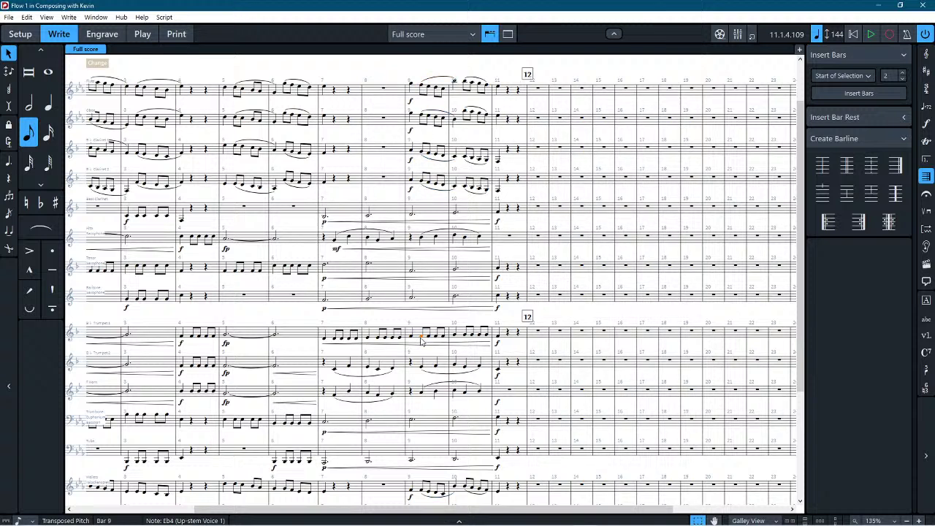
left_click(422, 87)
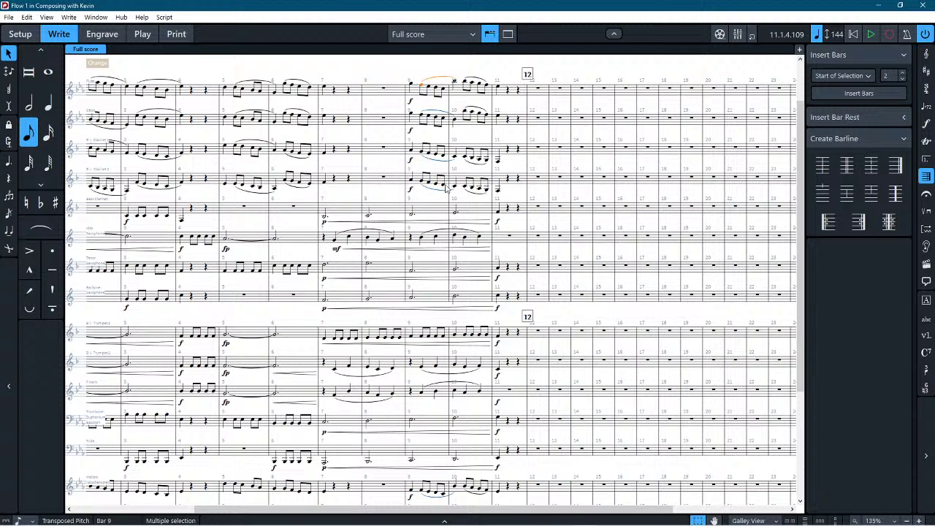
left_click(443, 186, "shift")
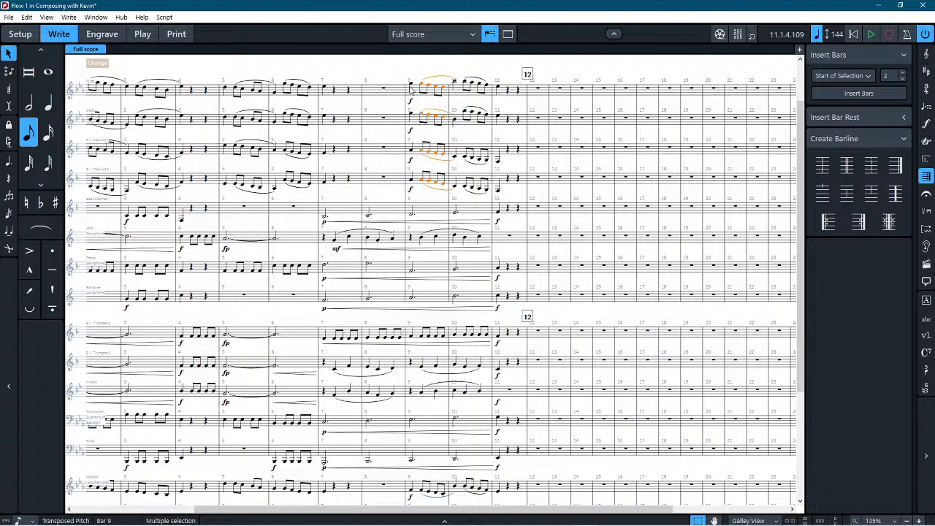
Step: Audition the Flute's bar 9 melody note by note and look over the lower staves in bars 7–11
left_click(411, 89)
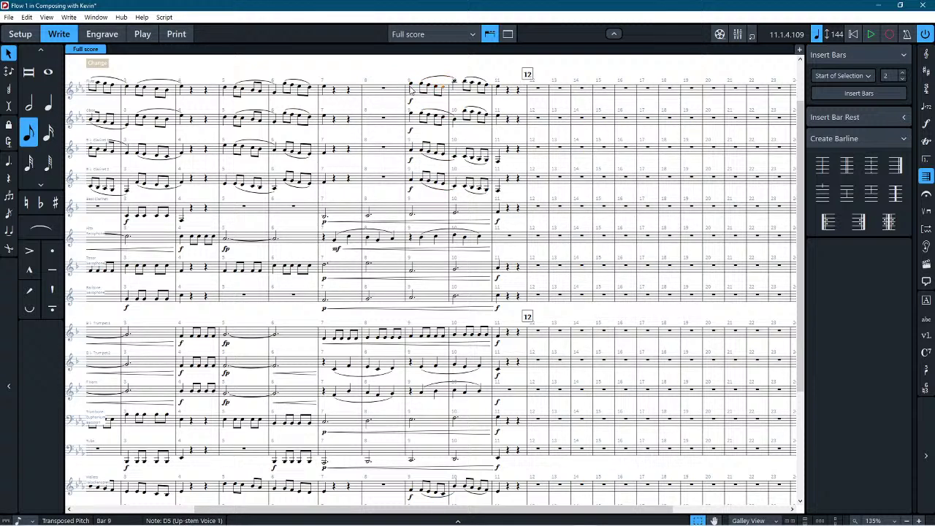
key("Right")
key("Right")
key("Right")
key("Right")
key("Right")
left_click(502, 75)
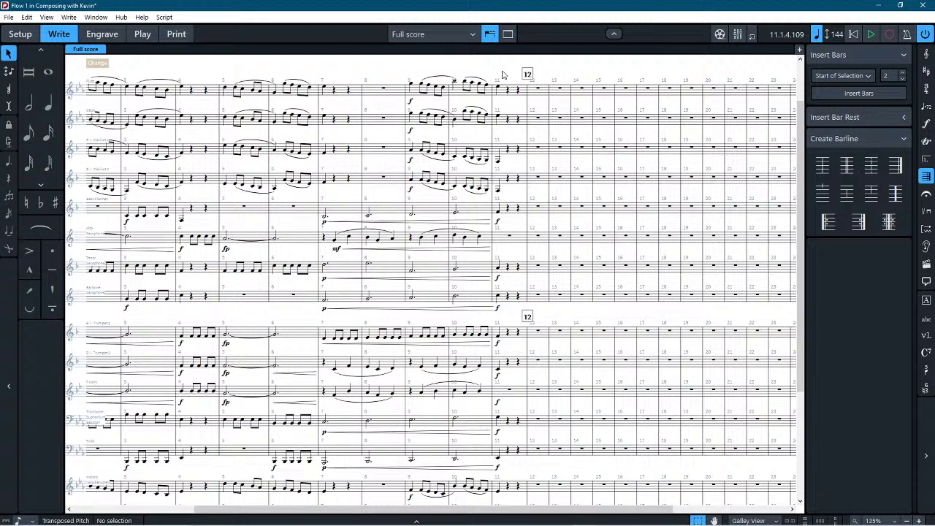
scroll(499, 106, "down", 4)
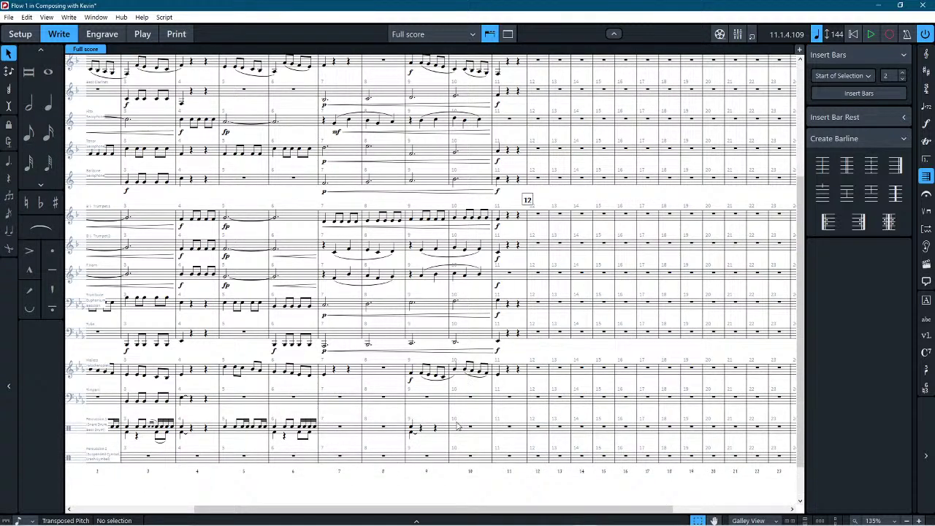
scroll(403, 389, "up", 5)
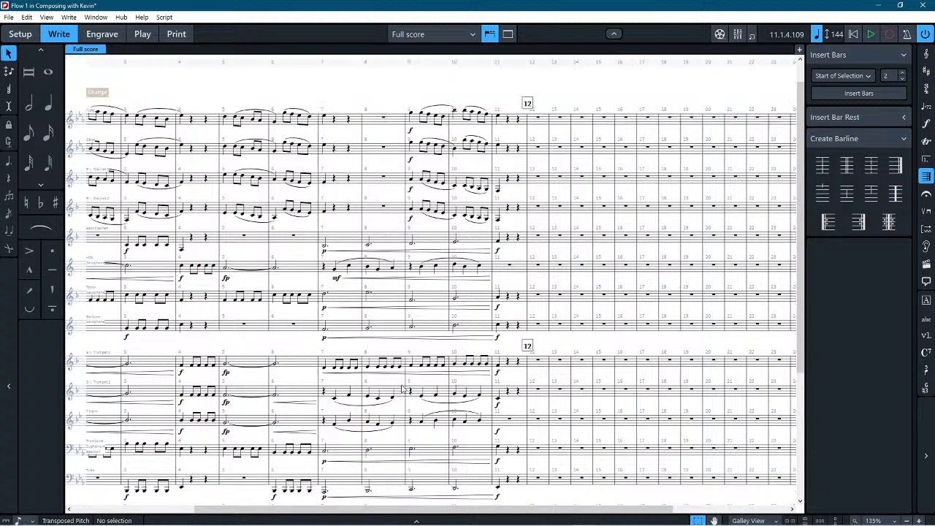
Step: Raise the pitch of the Mallets' melody notes in bar 9
scroll(403, 389, "down", 4)
left_click(422, 405)
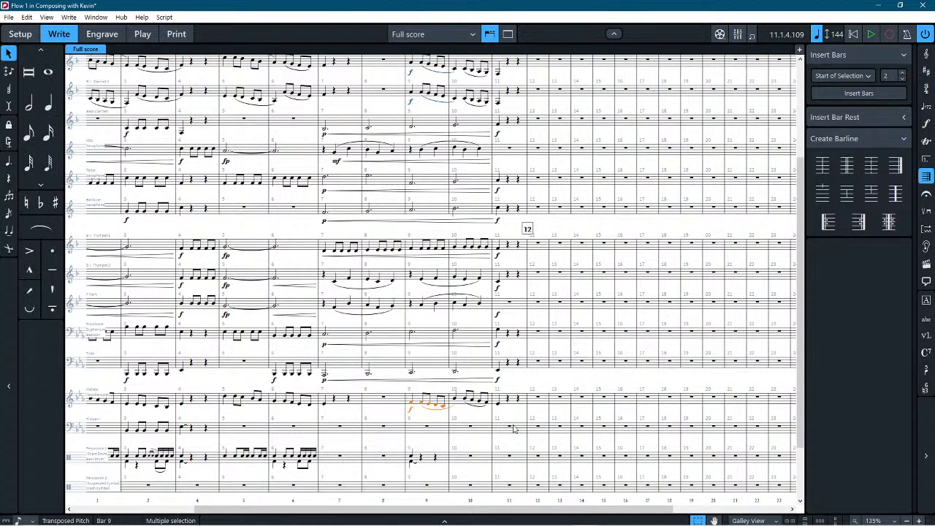
key("alt+Up")
scroll(425, 434, "up", 4)
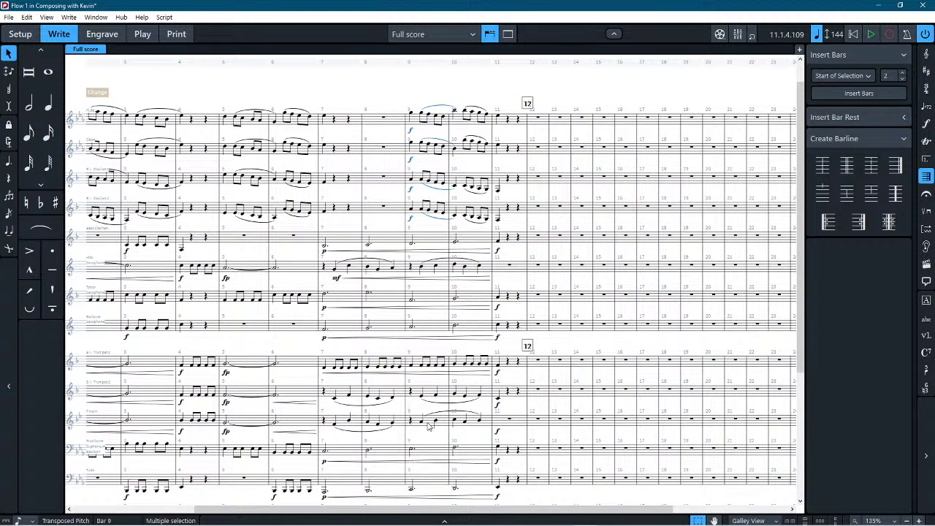
Step: Compare the Mallets' melody in bars 9–10 with the woodwind, saxophone and brass staves
scroll(429, 427, "down", 4)
scroll(427, 428, "up", 4)
left_click(402, 101)
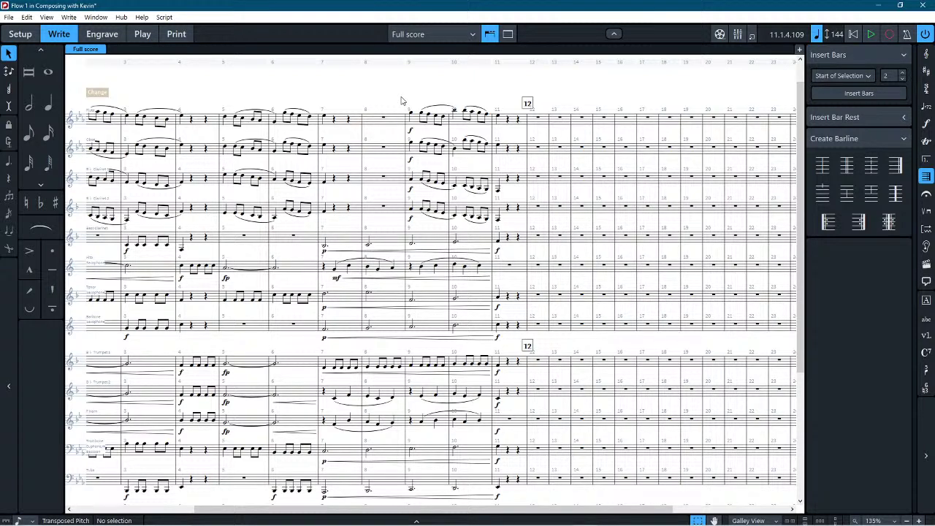
scroll(400, 100, "down", 4)
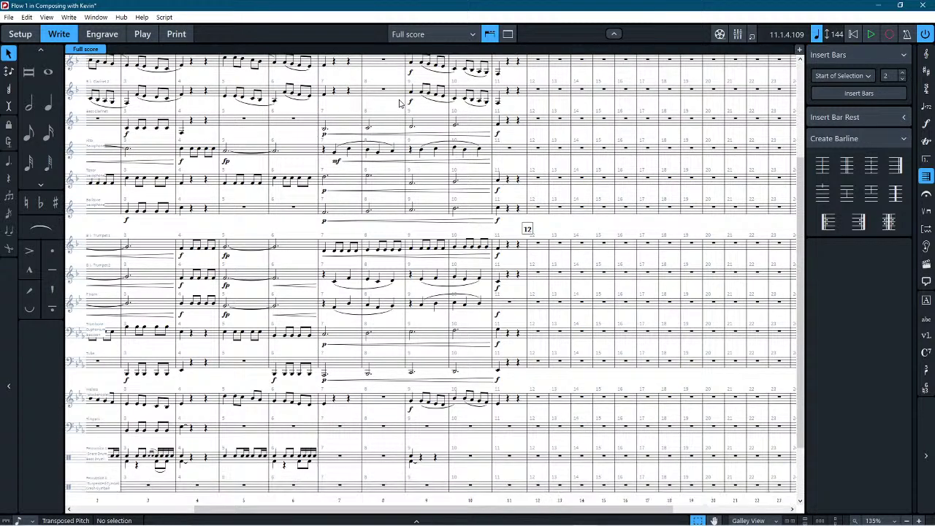
scroll(417, 157, "up", 5)
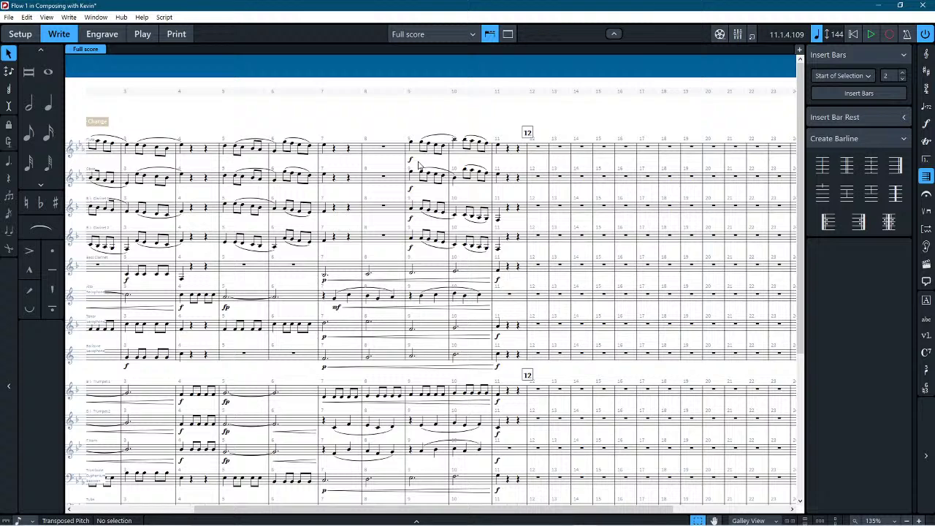
scroll(418, 165, "down", 7)
scroll(416, 162, "up", 7)
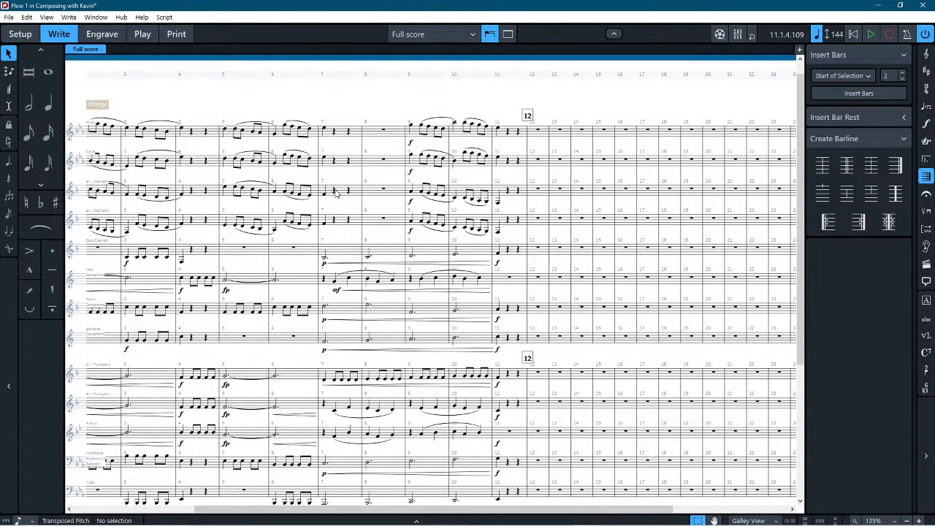
scroll(335, 192, "down", 6)
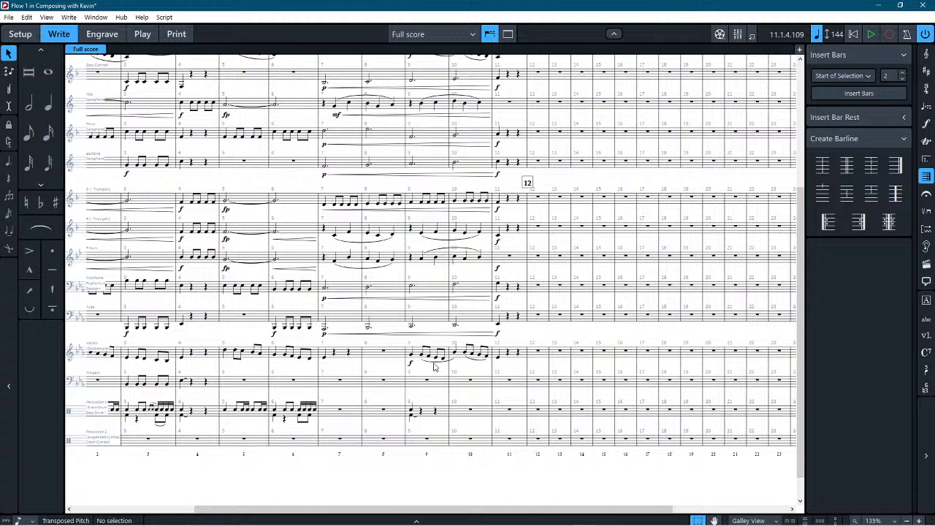
Step: Remove the slurs from the Mallets' melody in bars 9 and 10
left_click(434, 365)
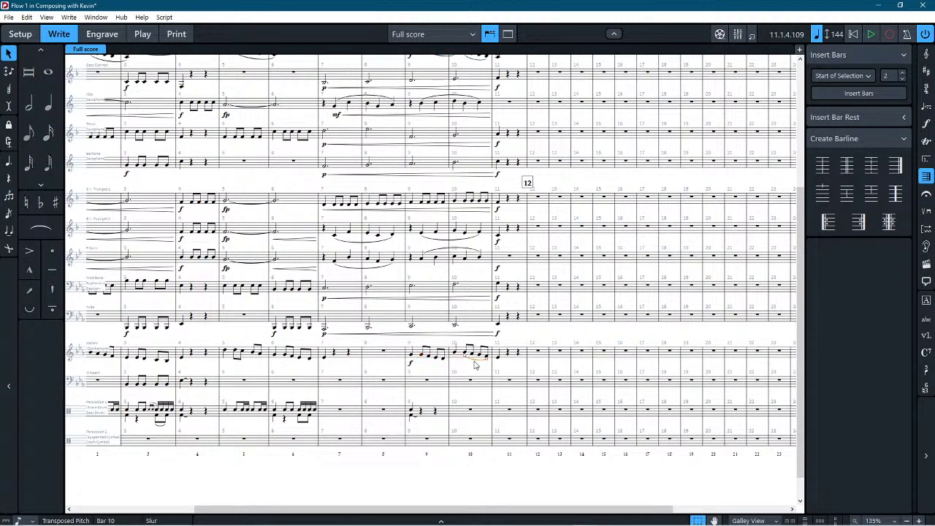
left_click(470, 357)
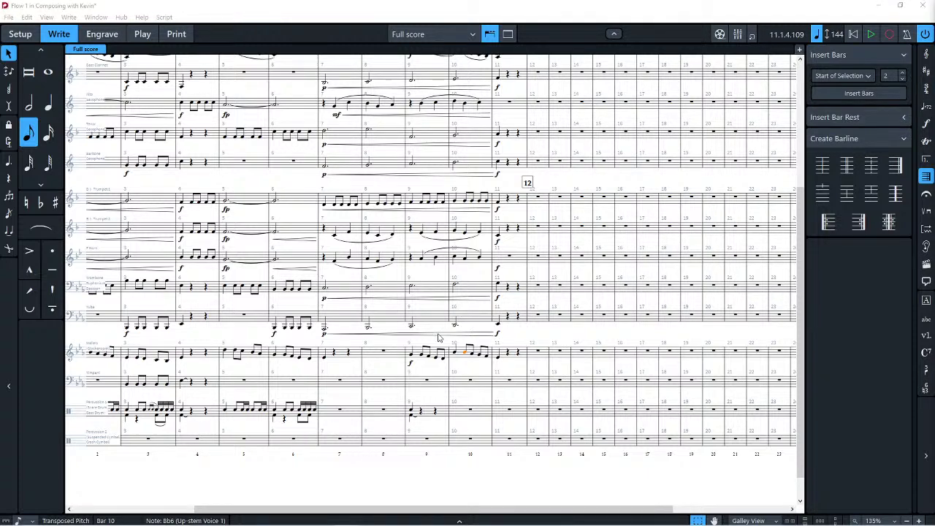
Step: Play the score back from the start through bar 11
scroll(439, 337, "up", 5)
left_click(487, 122)
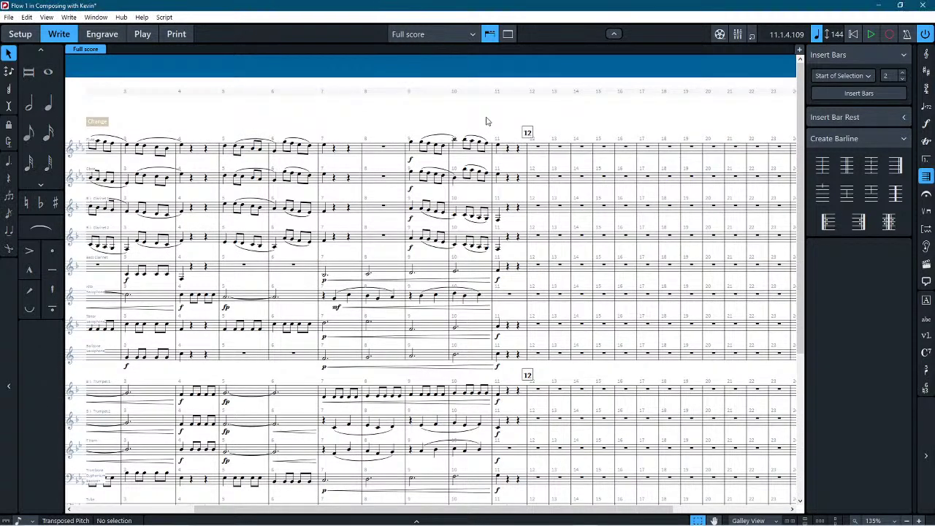
key("space")
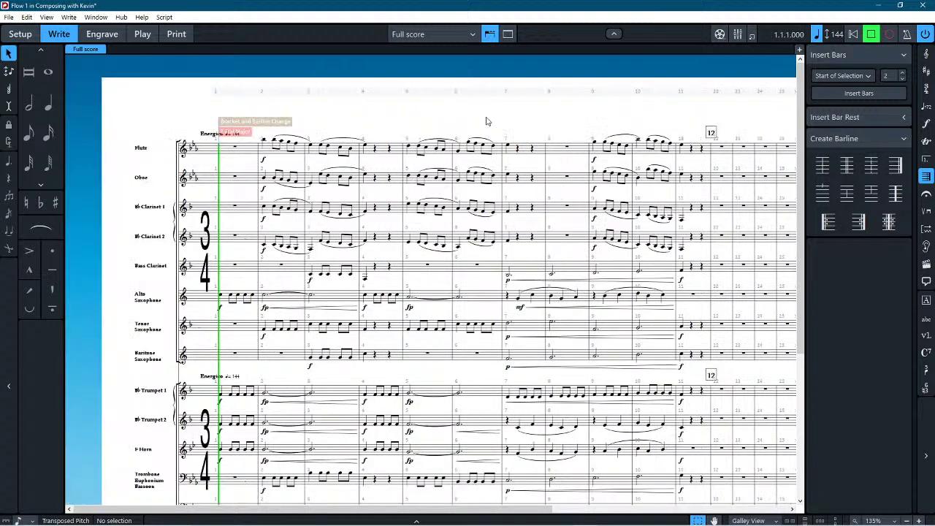
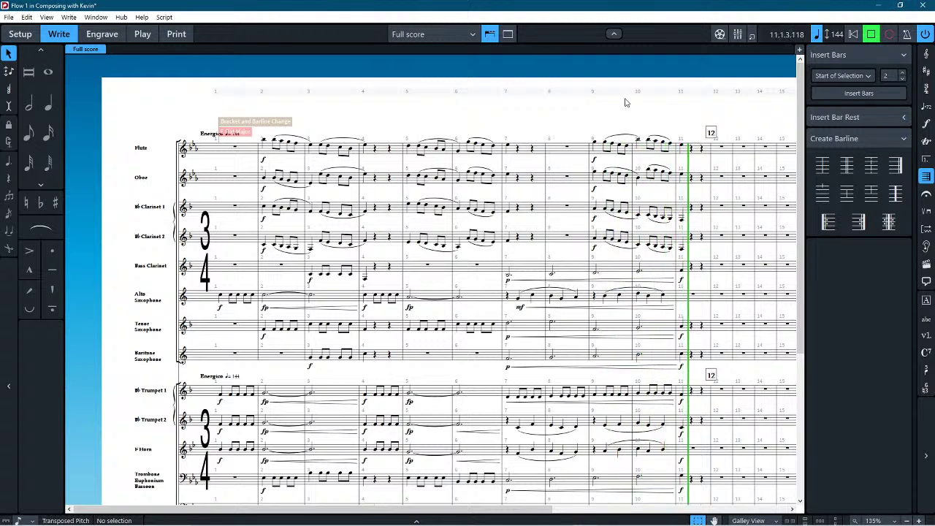
key("space")
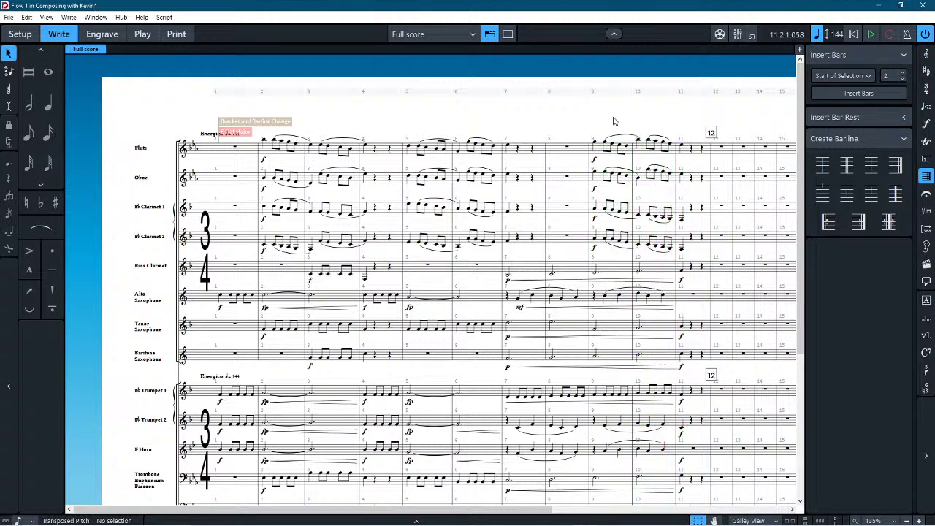
Step: Lengthen the first note of bar 7 to a dotted half note in the Flute, Oboe, B♭ Clarinet 1 and B♭ Clarinet 2
left_click(507, 146)
left_click(509, 243, "shift")
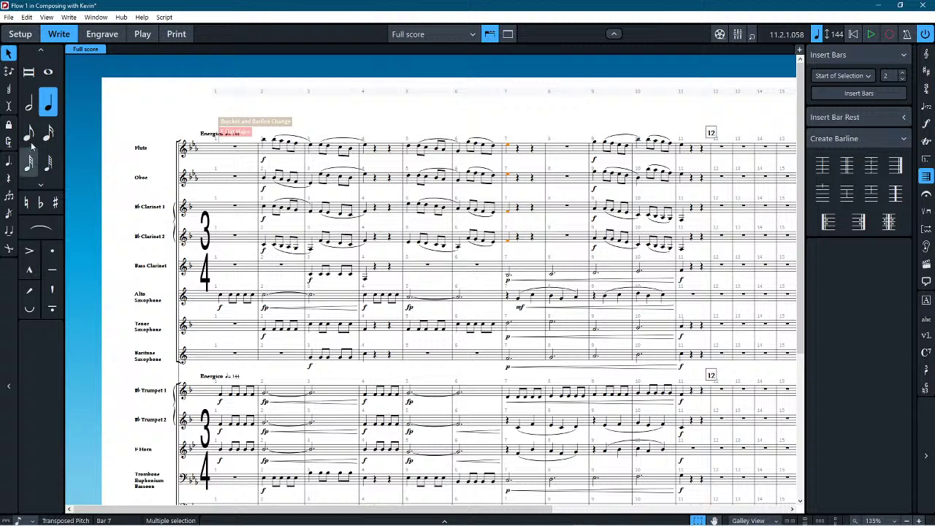
left_click(29, 104)
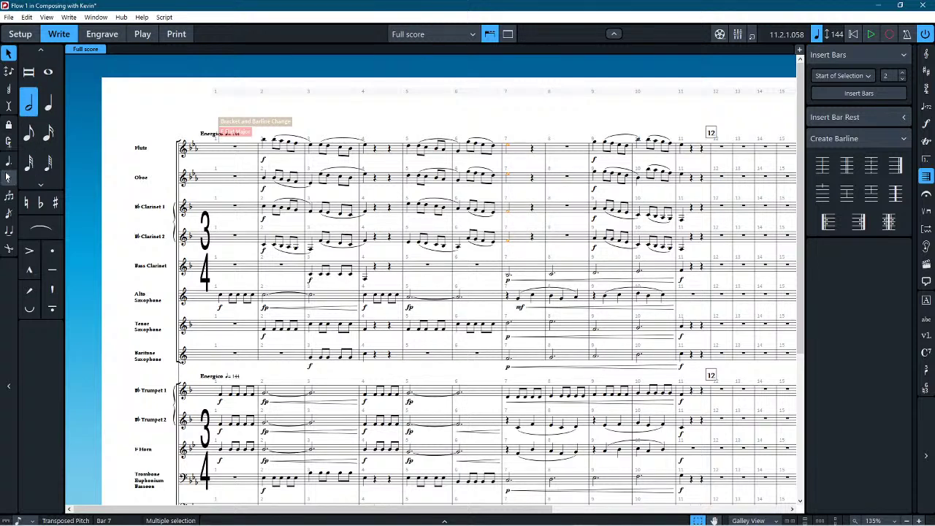
left_click(9, 162)
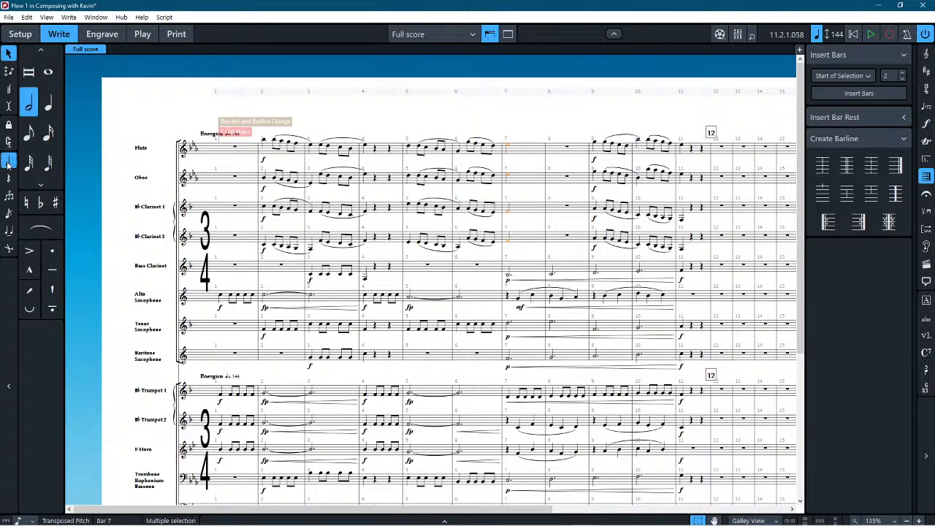
left_click(520, 117)
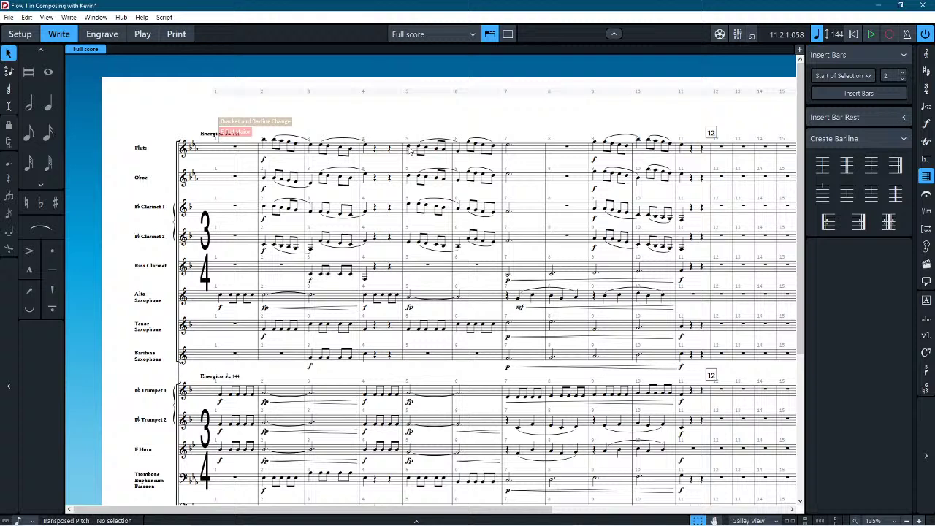
Step: Play the score back from the Flute's first note of bar 5 into bar 8
left_click(409, 148)
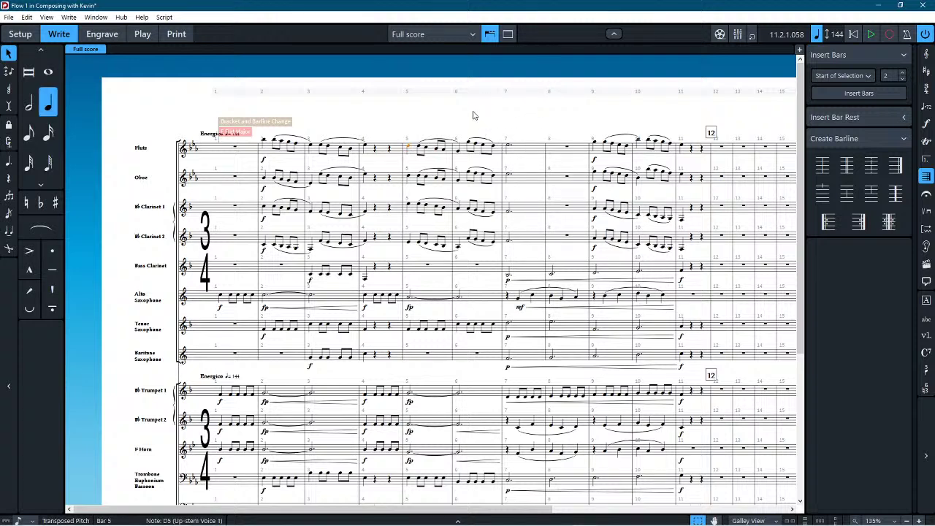
key("space")
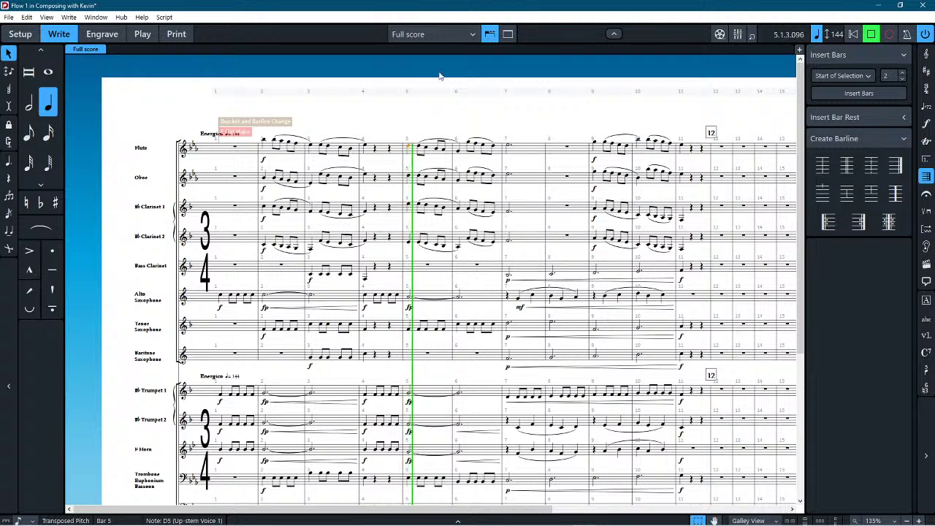
key("space")
left_click(544, 112)
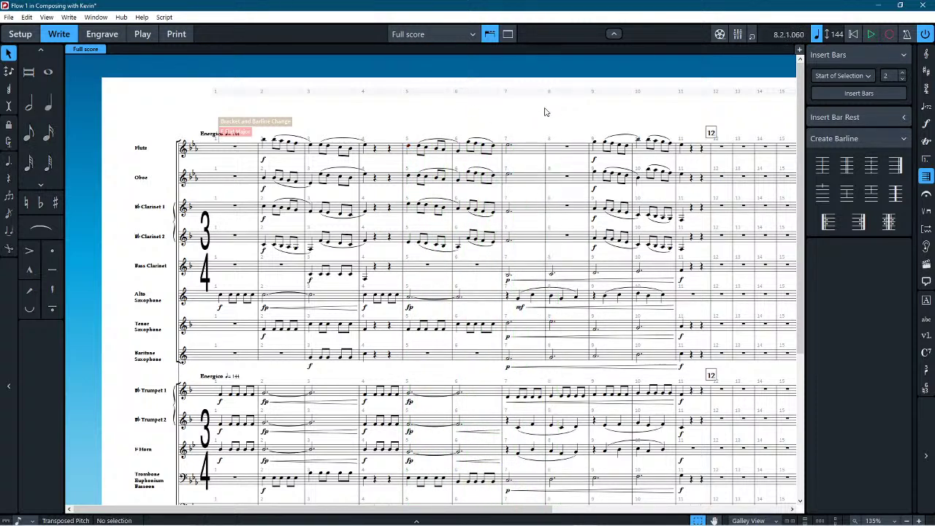
Step: Move the Percussion 1 hit from bar 9 to the start of bar 7
scroll(541, 119, "right", 5)
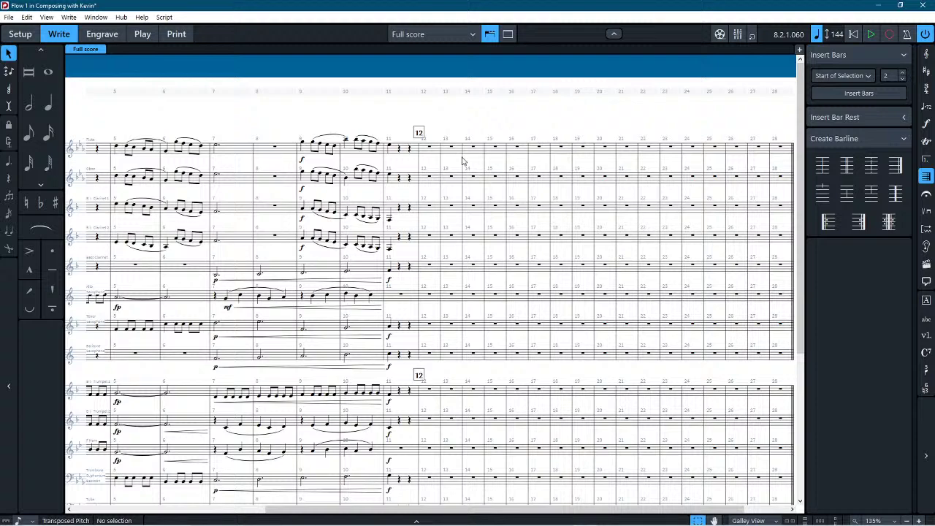
scroll(461, 158, "down", 4)
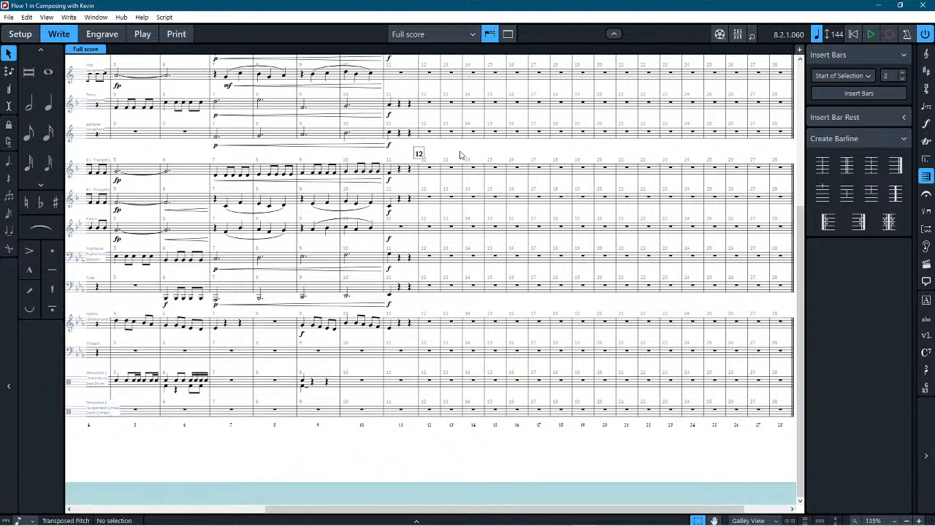
scroll(460, 154, "left", 3)
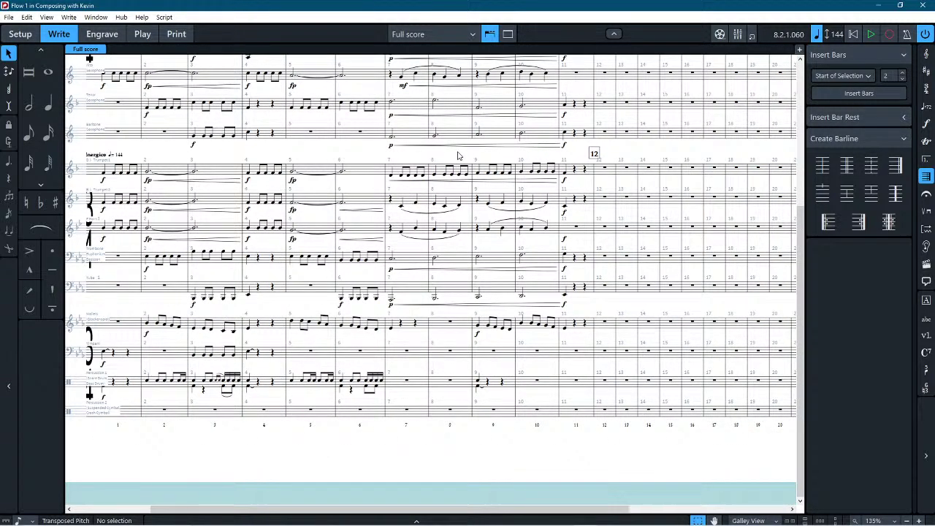
left_click(487, 382)
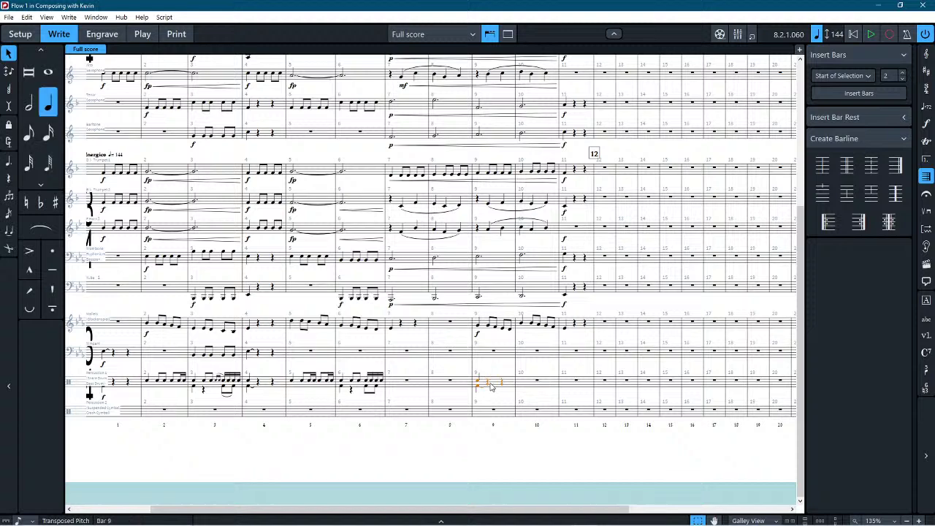
key("Delete")
left_click(401, 381)
key("ctrl+v")
left_click(398, 464)
scroll(399, 463, "up", 5)
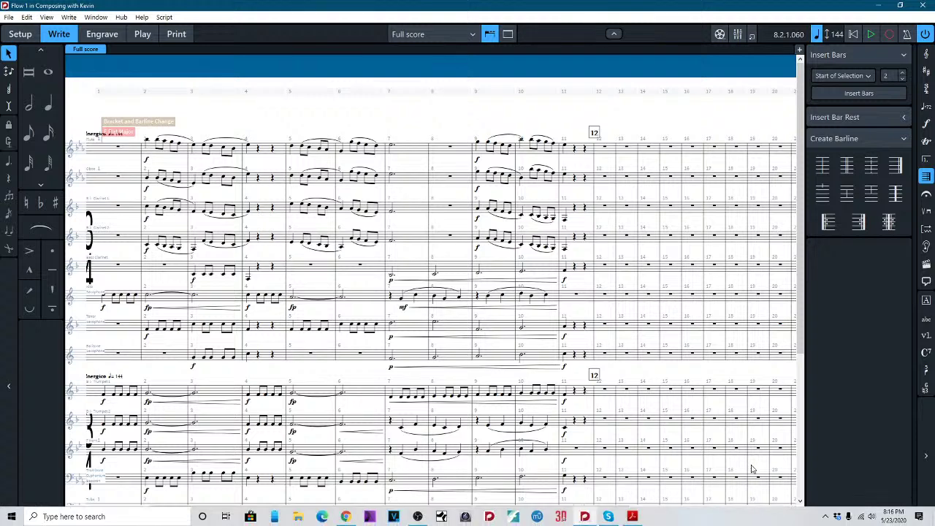
Step: Switch the full score to Page View and look over pages 1 and 2
left_click(756, 521)
left_click(756, 502)
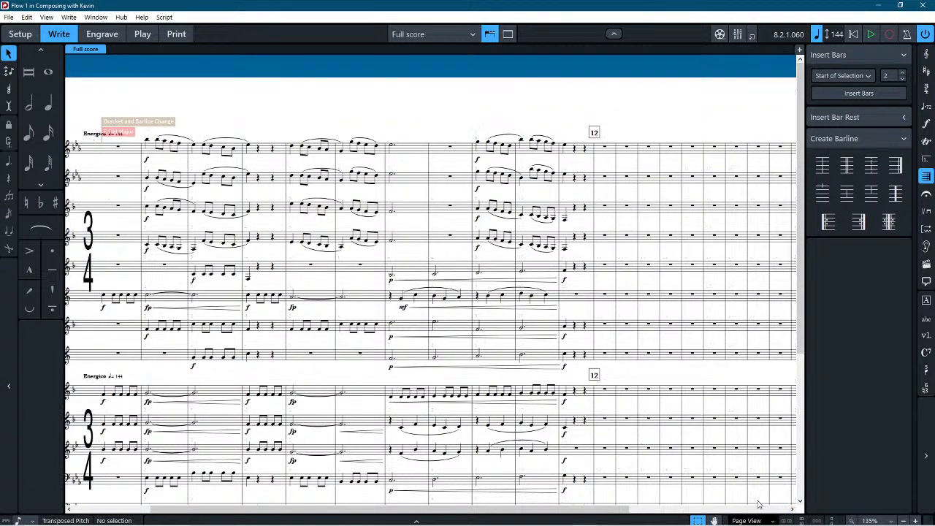
scroll(547, 285, "down", 5)
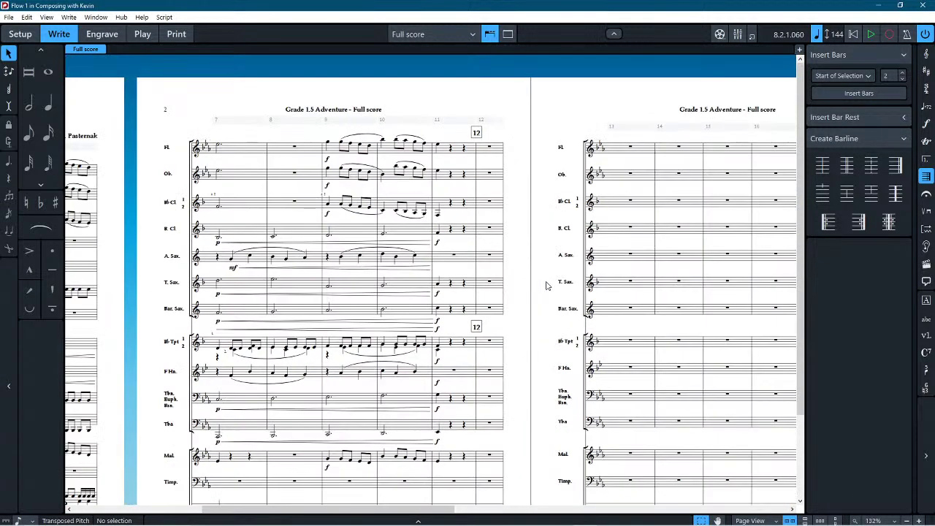
scroll(546, 285, "down", 1)
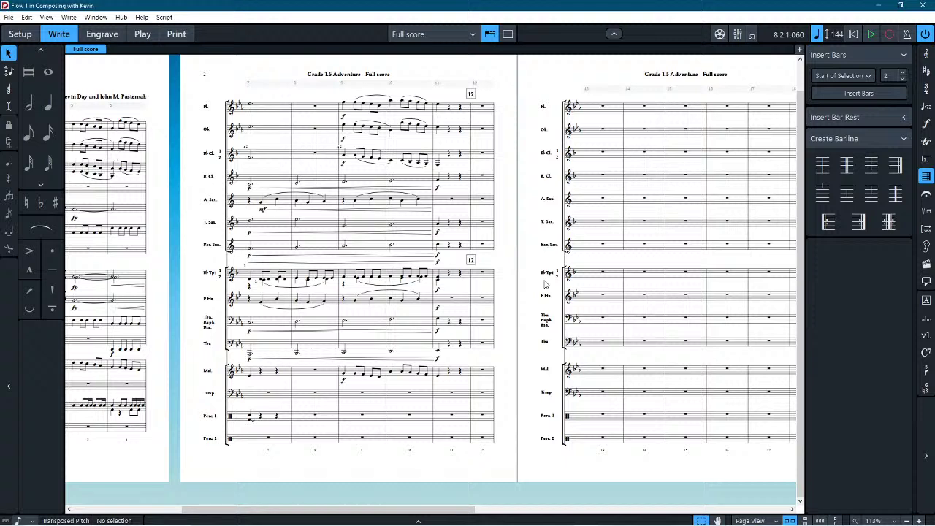
scroll(539, 285, "left", 5)
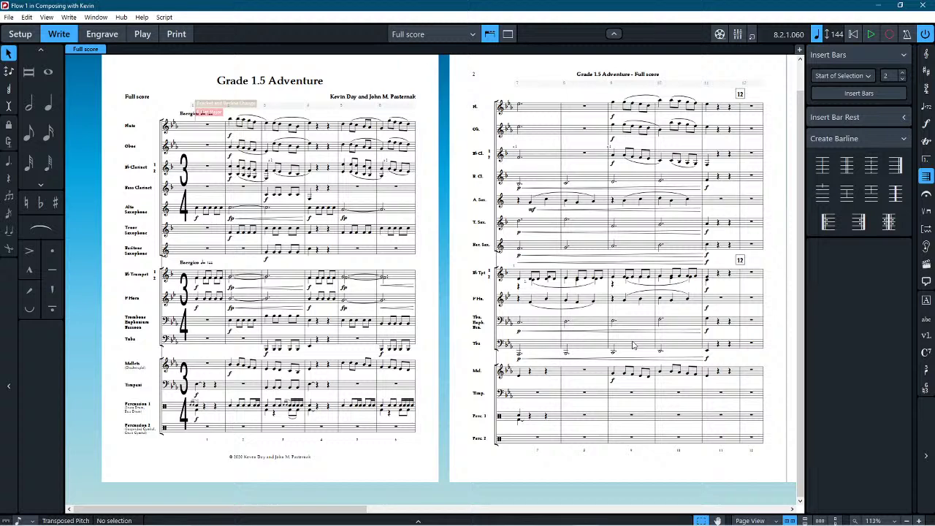
left_click(68, 17)
left_click(129, 6)
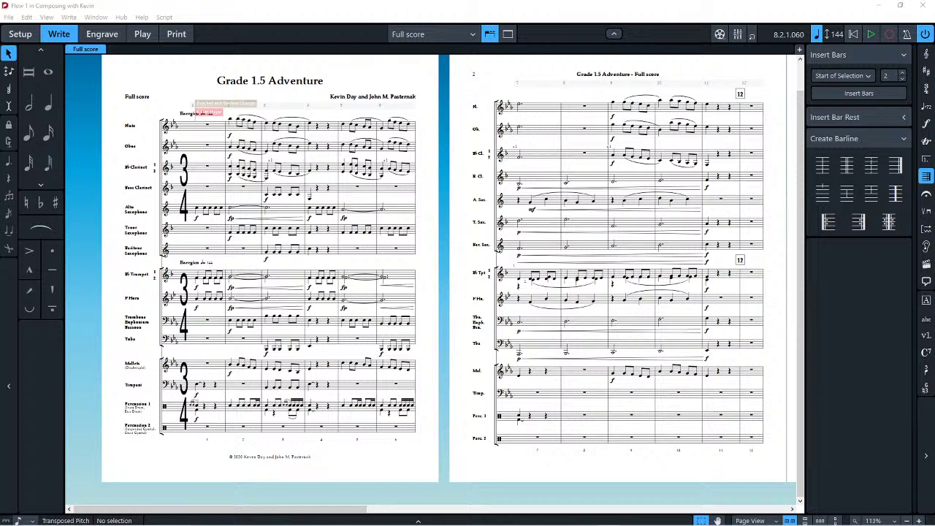
left_click(73, 17)
left_click(71, 17)
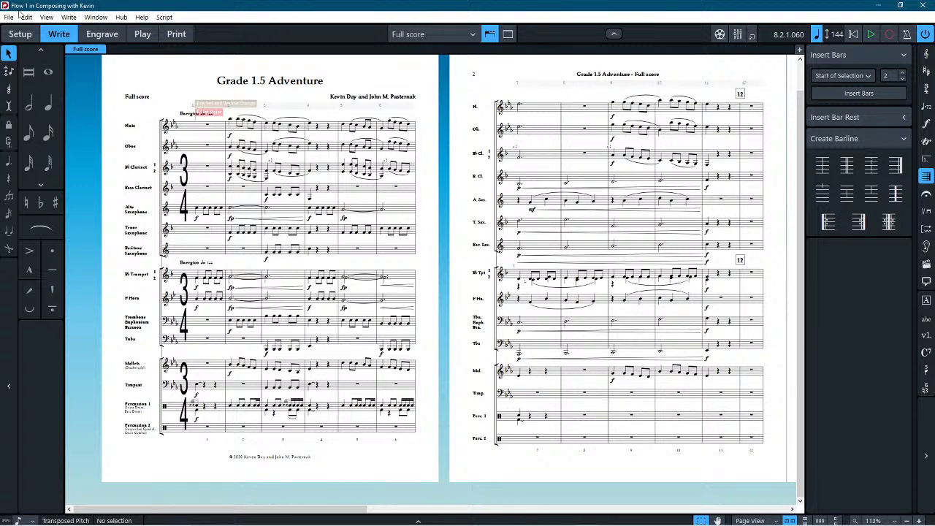
left_click(71, 17)
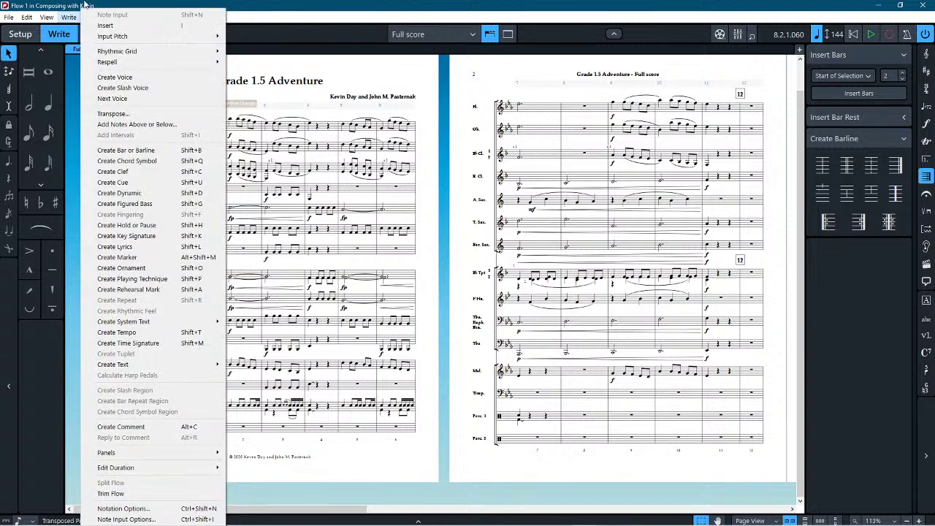
left_click(91, 7)
left_click(108, 36)
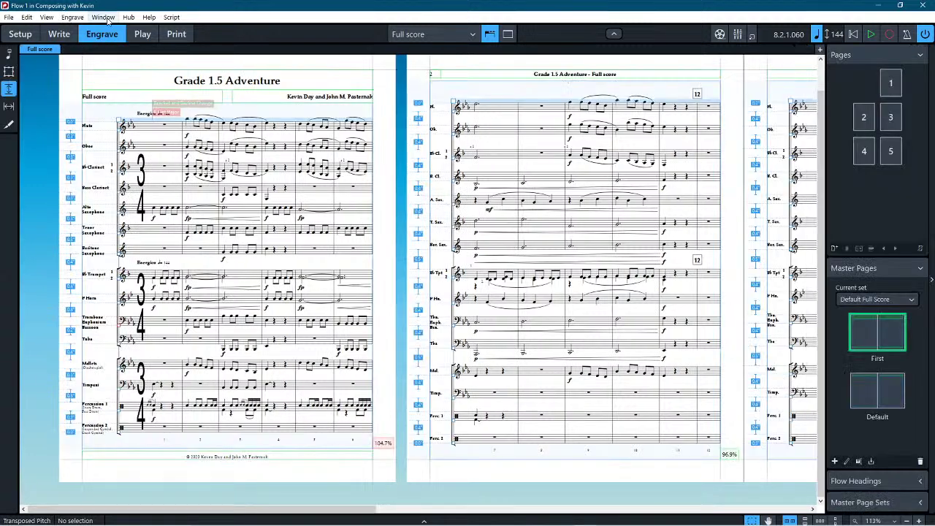
left_click(102, 17)
mouse_move(67, 19)
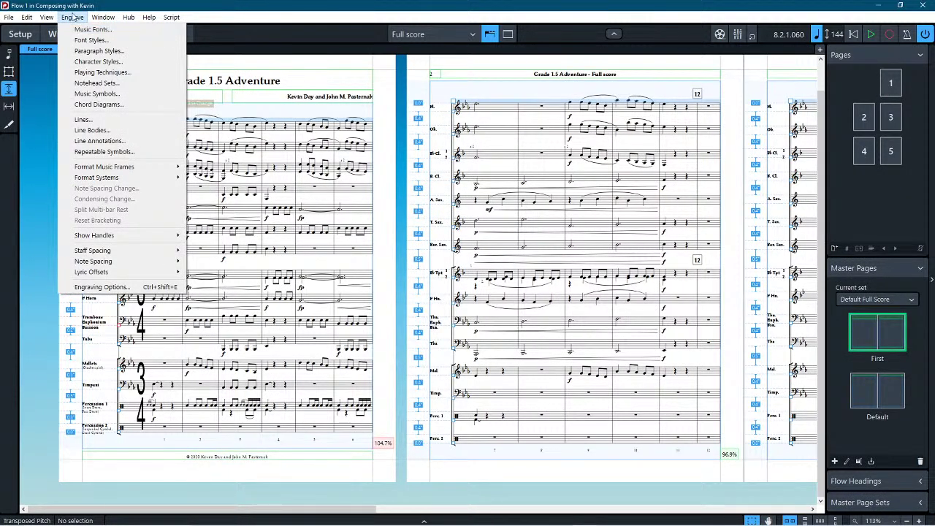
left_click(52, 34)
left_click(57, 35)
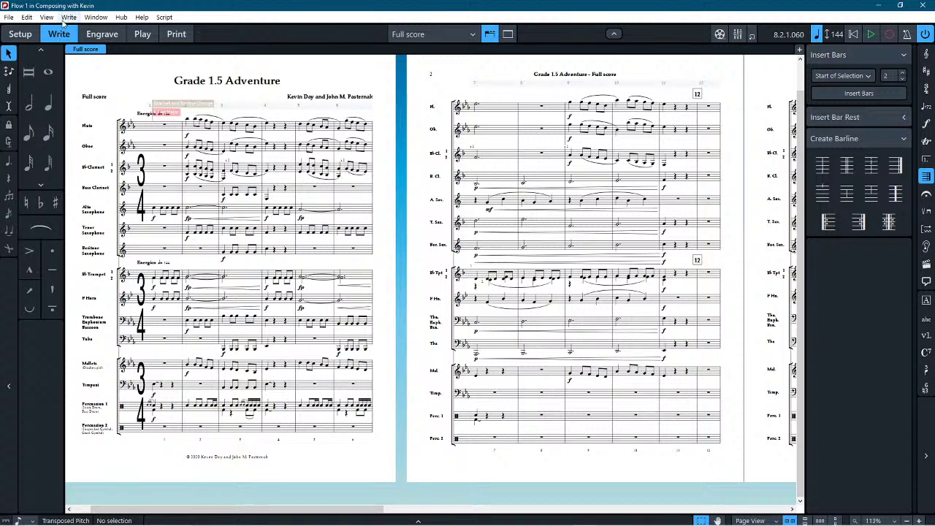
Step: Review the Rehearsal Marks section of the Engraving Options through to the rectangle enclosure padding settings
left_click(104, 35)
left_click(74, 18)
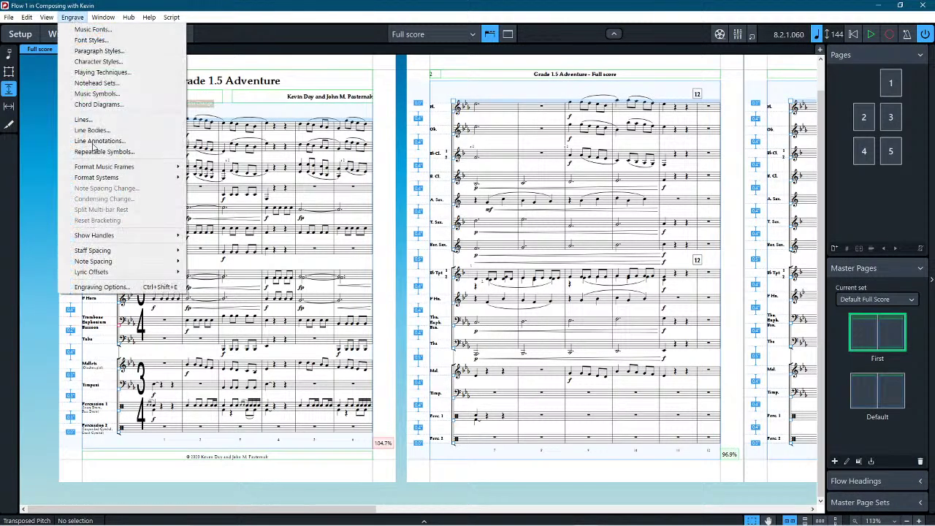
left_click(114, 287)
scroll(306, 270, "down", 5)
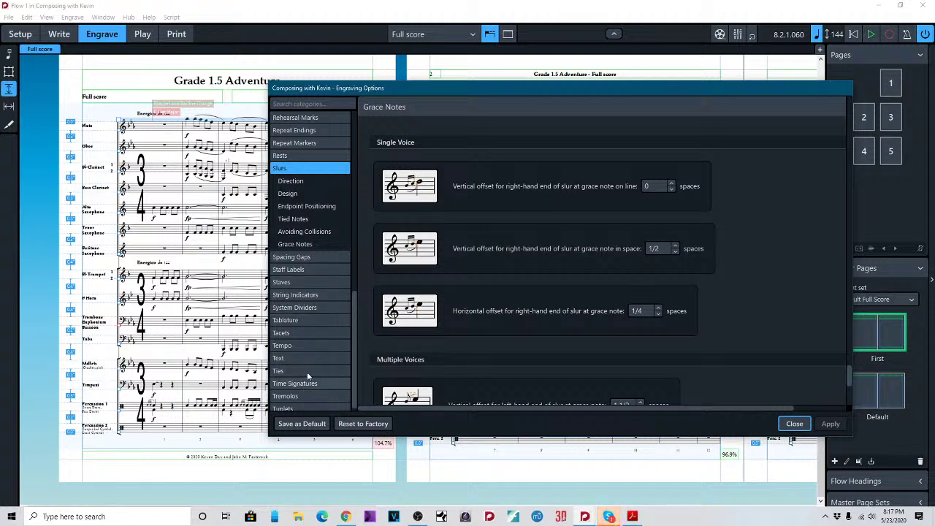
left_click(310, 117)
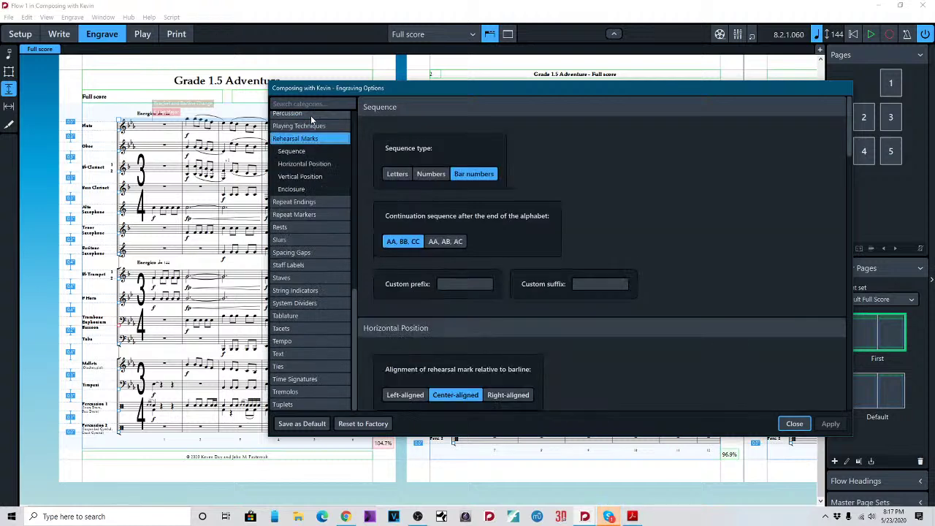
scroll(747, 208, "down", 10)
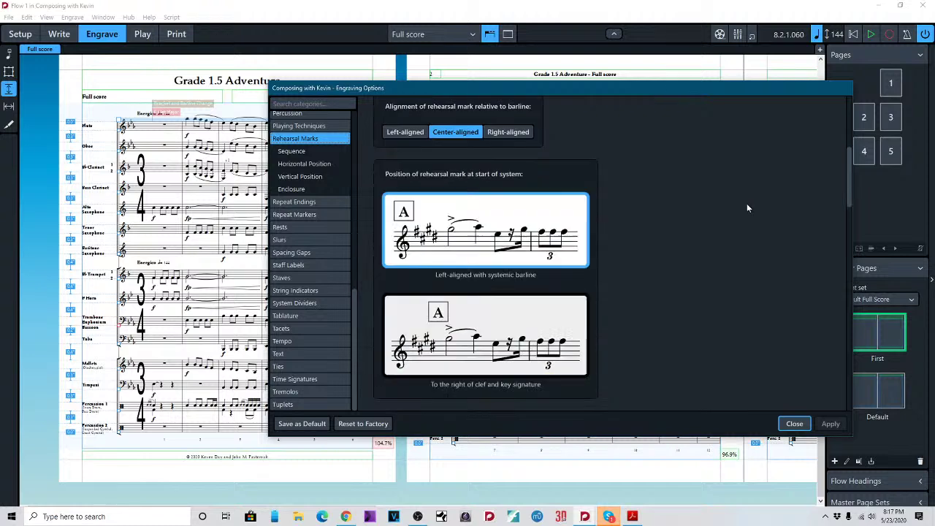
scroll(747, 208, "down", 5)
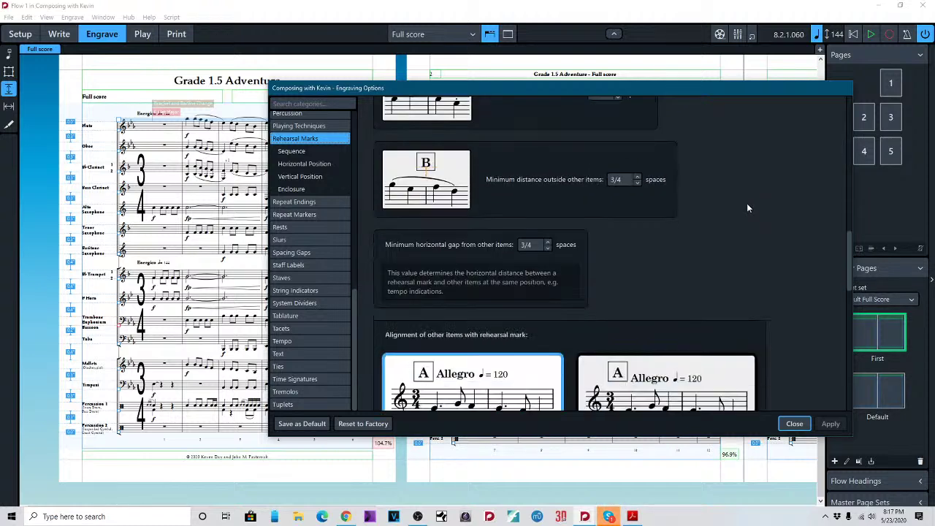
scroll(747, 208, "down", 10)
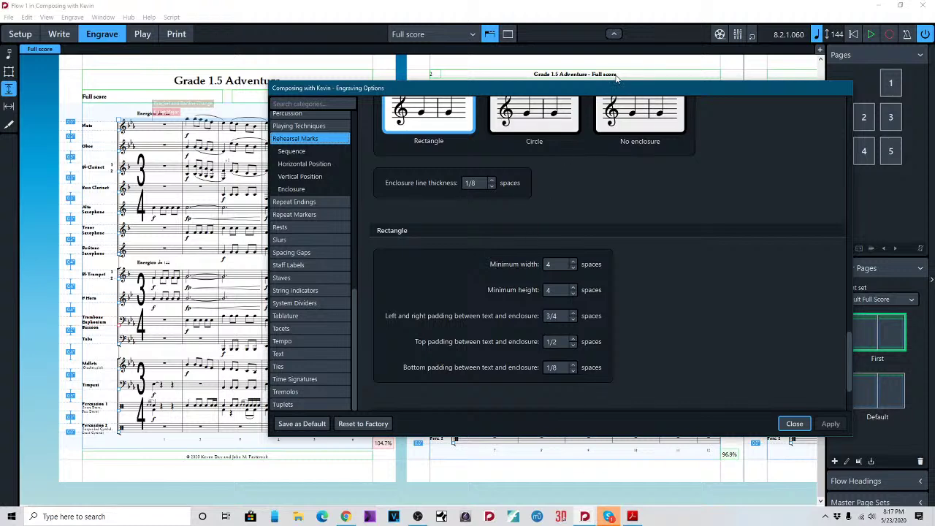
key("Escape")
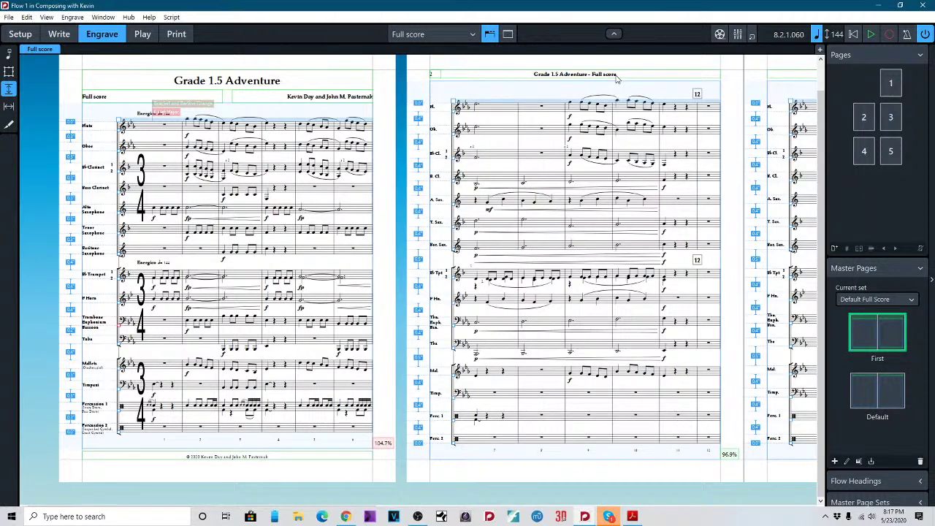
left_click(609, 516)
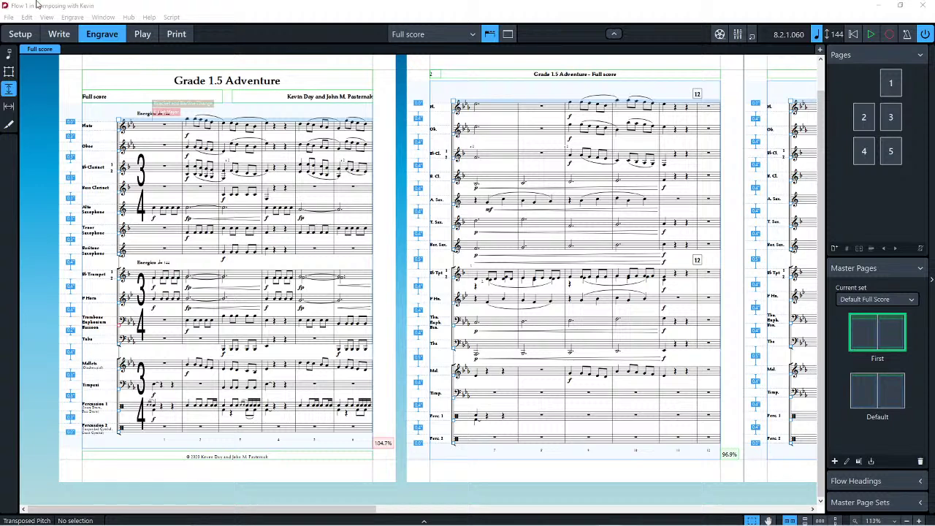
Step: Set the rehearsal mark rectangle's top padding between text and enclosure to -1/4 space in the Engraving Options and apply it
left_click(71, 16)
left_click(110, 287)
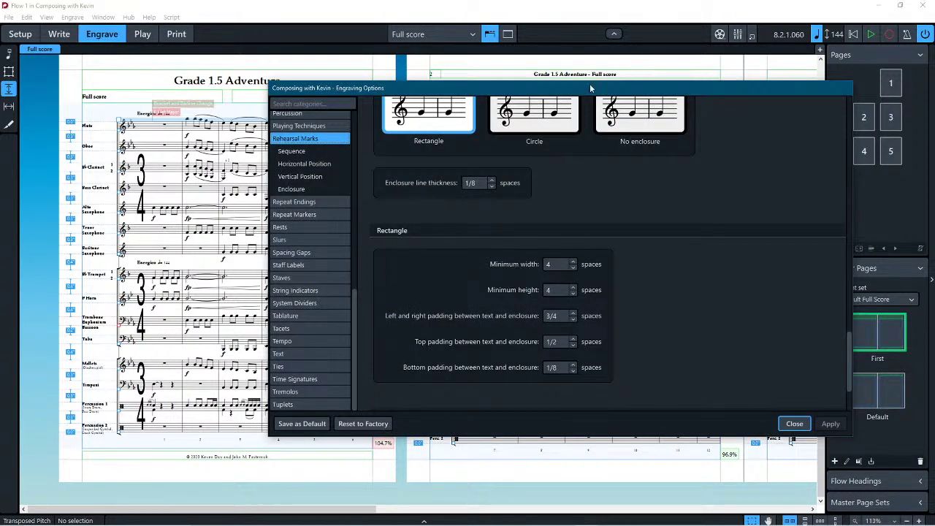
left_click_drag(591, 88, 610, 131)
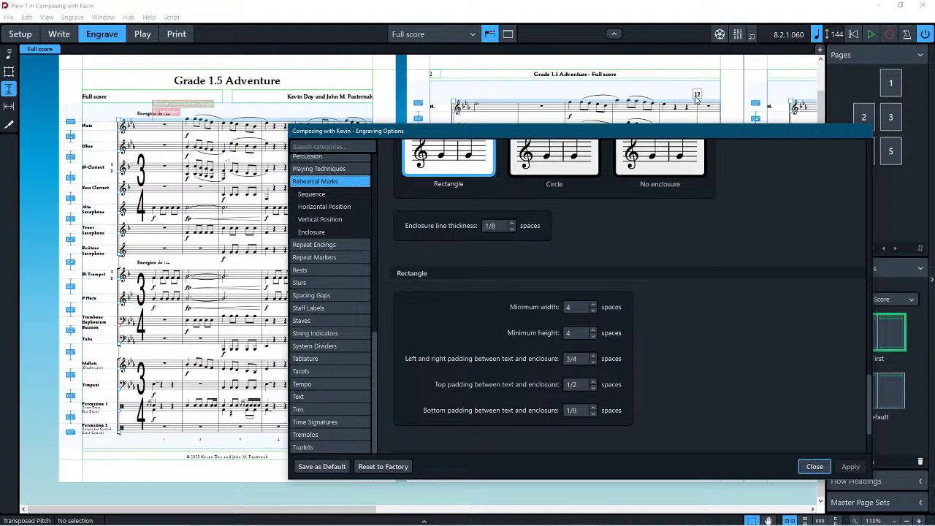
left_click(575, 385)
type("-1/4")
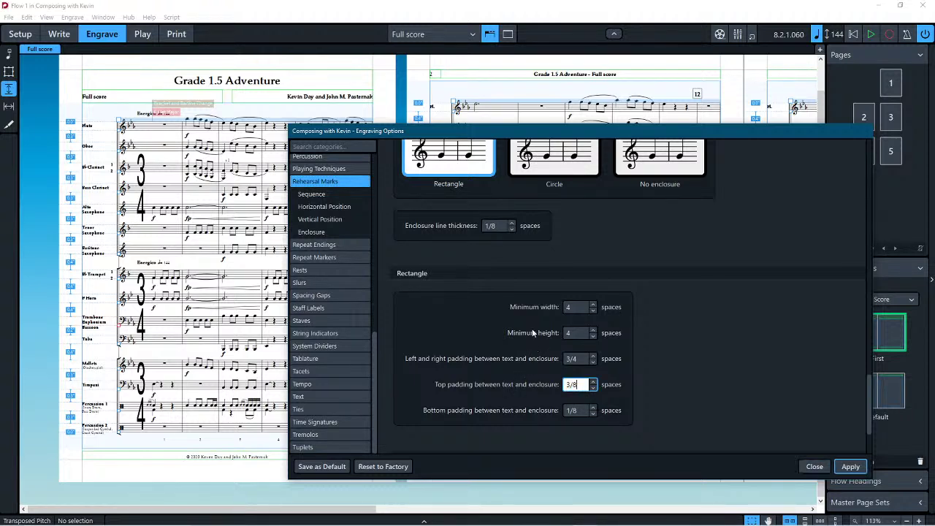
left_click(849, 466)
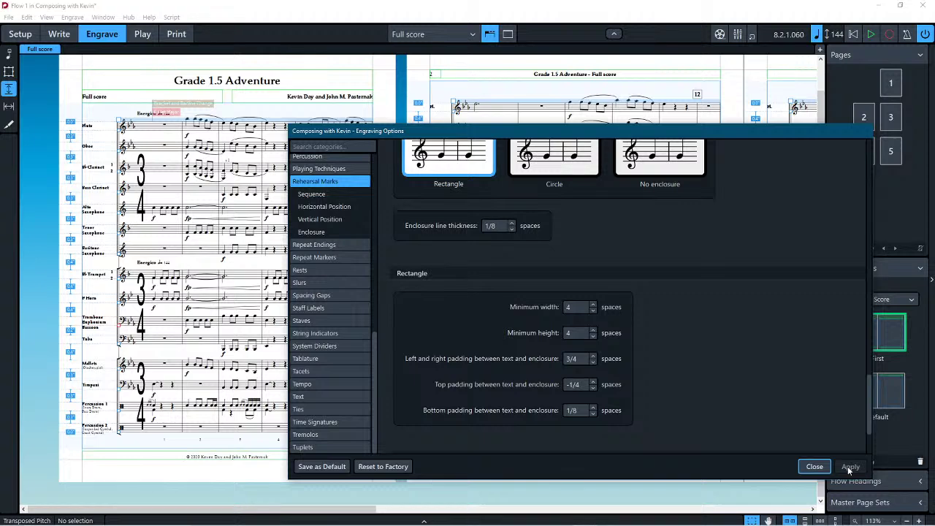
Step: Set the rehearsal mark rectangle's top padding to 0 spaces, apply it and close the Engraving Options
key("BackSpace")
type("8")
key("Up")
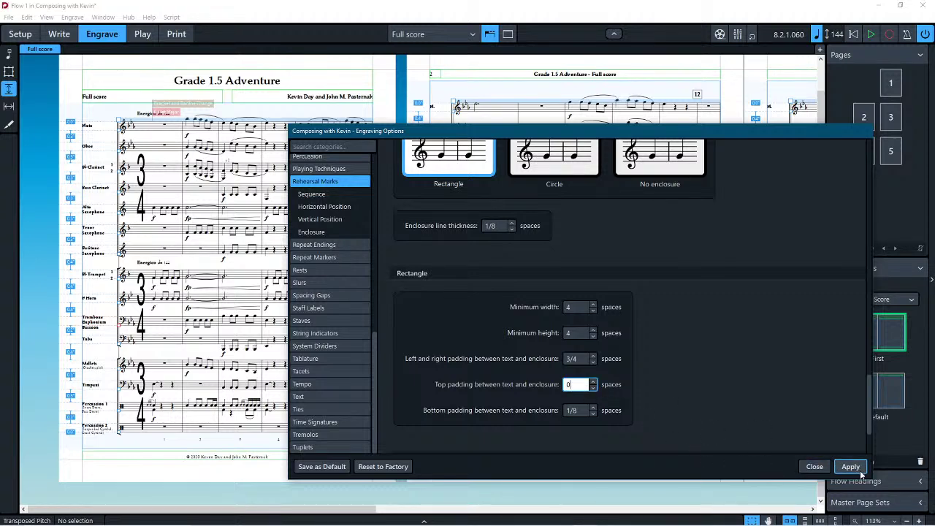
left_click(852, 467)
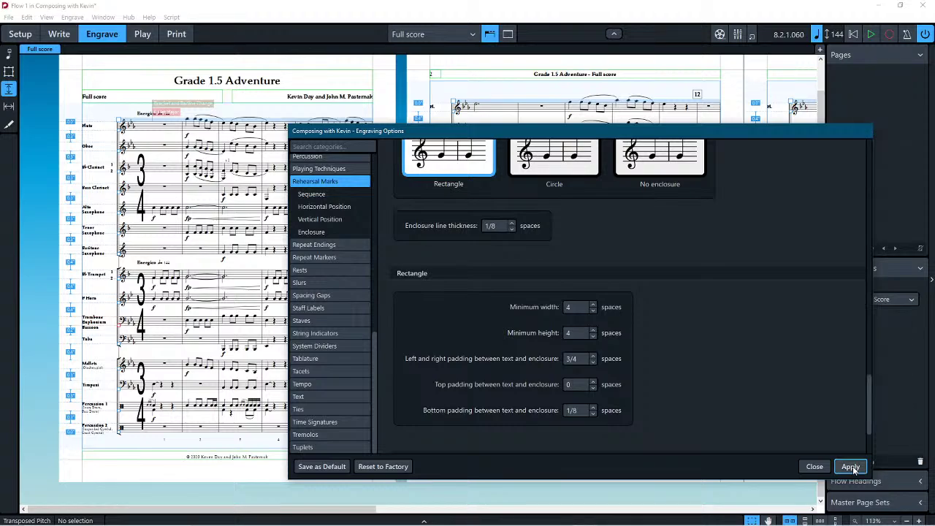
left_click(813, 466)
Step: Examine up close how the number sits inside the rehearsal mark 12 box above the B♭ Trumpet staff
scroll(686, 168, "up", 2)
scroll(679, 167, "up", 2)
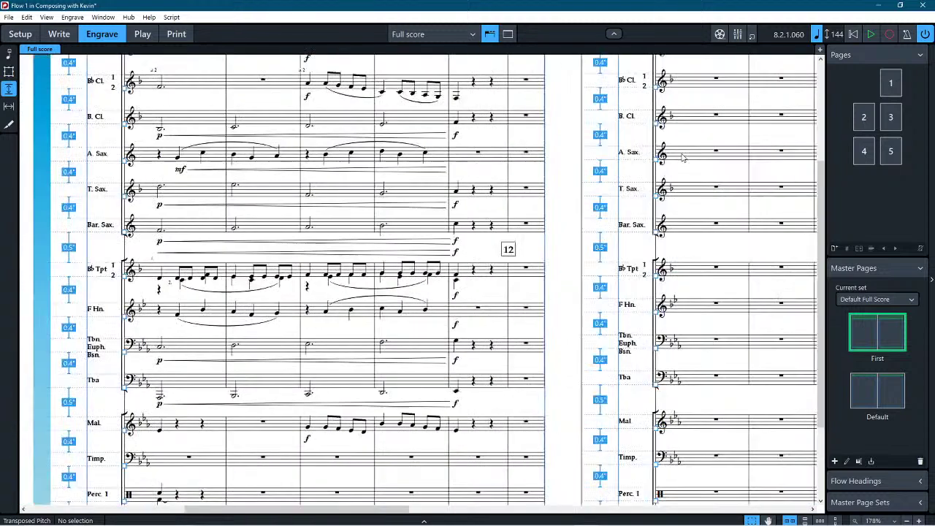
scroll(360, 272, "up", 1)
scroll(360, 271, "up", 1)
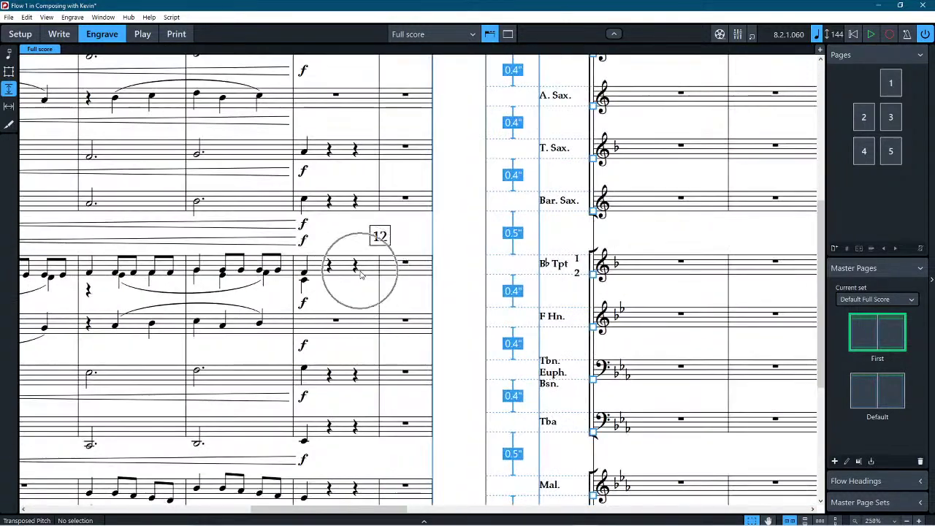
scroll(360, 271, "down", 1)
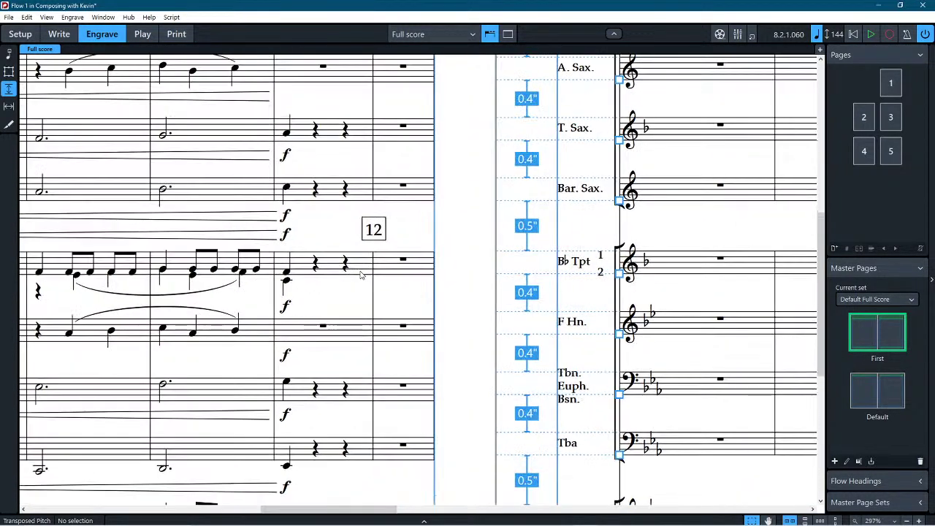
scroll(360, 271, "down", 1)
scroll(360, 272, "down", 1)
scroll(360, 271, "left", 3)
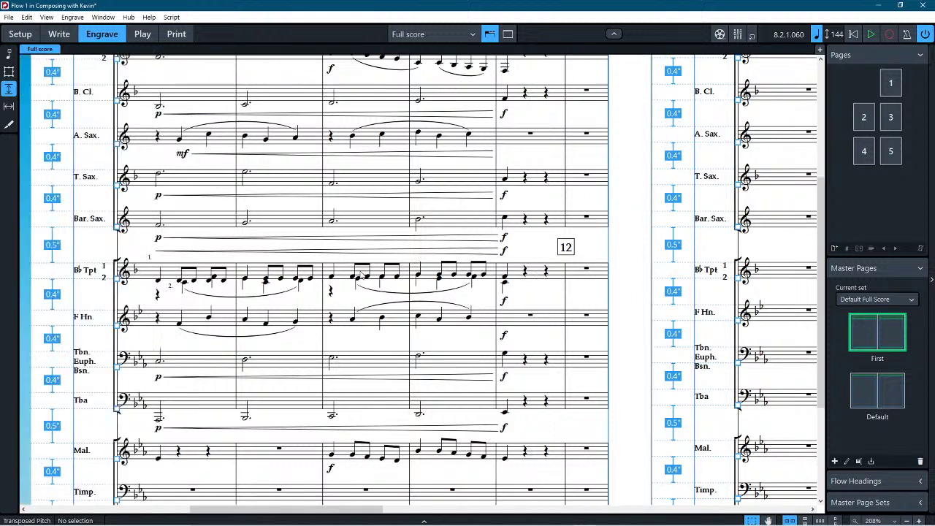
scroll(360, 275, "right", 2)
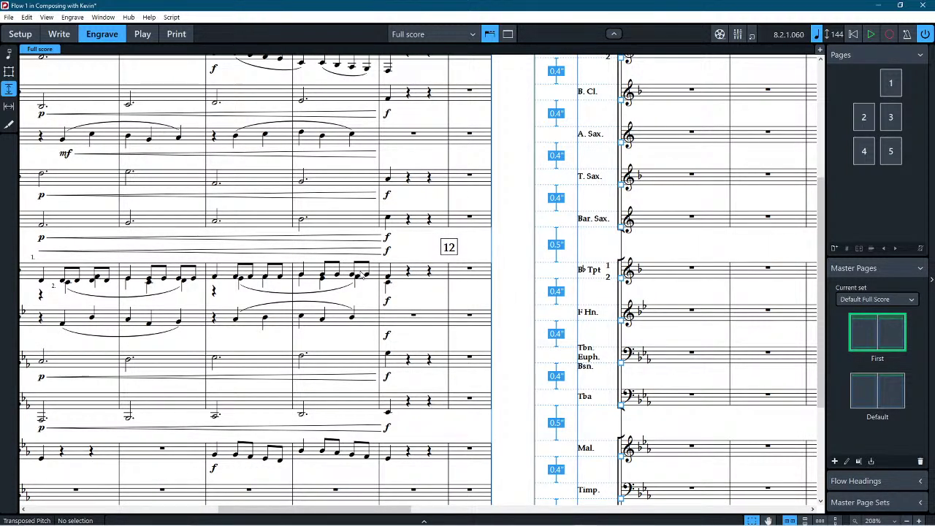
Step: Reopen the Engraving Options and apply a top padding of -1/8 space to the rehearsal mark rectangle
left_click(73, 16)
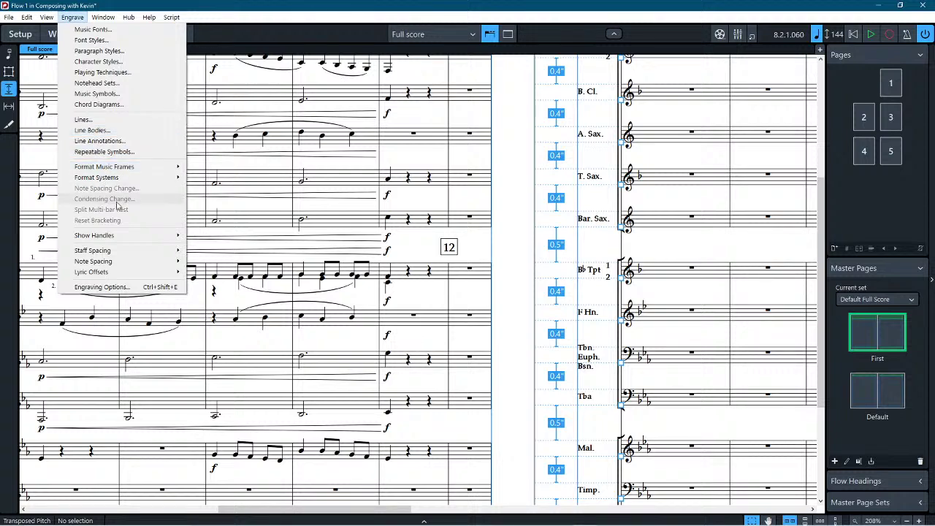
left_click(102, 287)
scroll(579, 327, "down", 3)
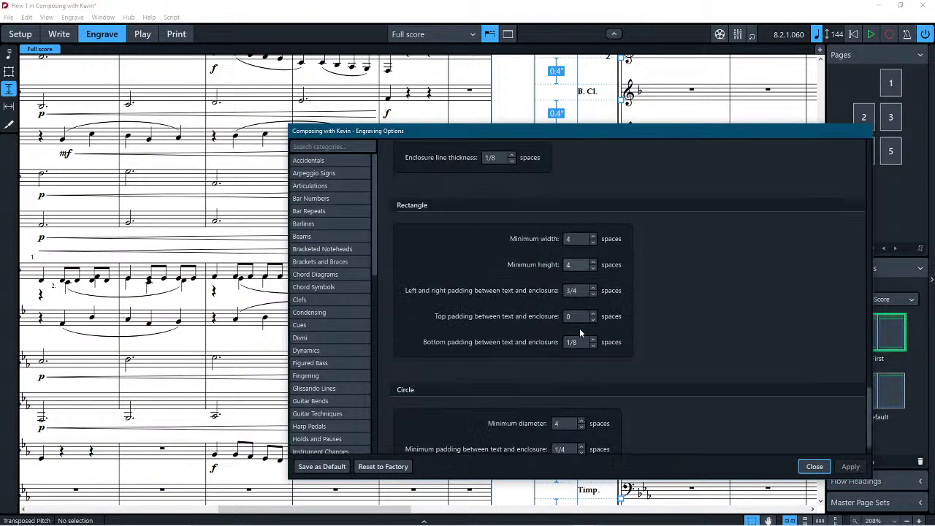
scroll(579, 328, "down", 1)
scroll(579, 327, "up", 1)
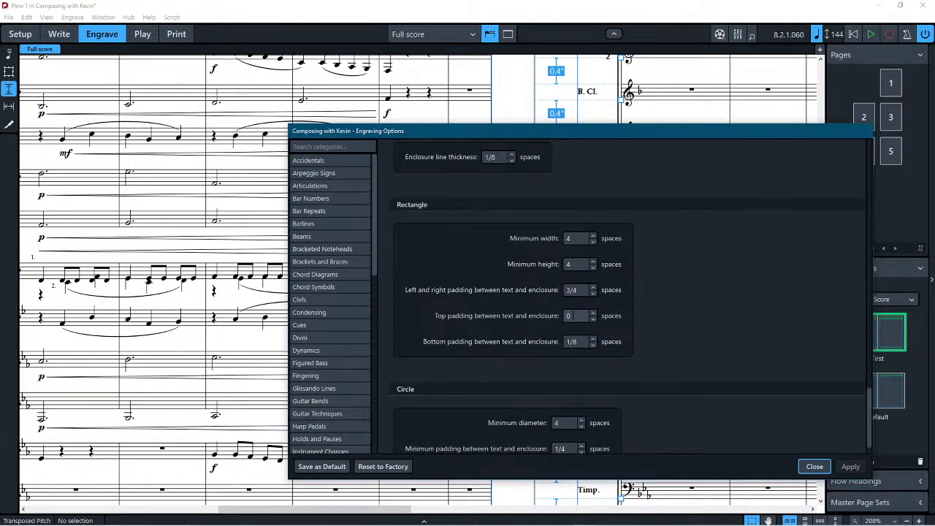
left_click(573, 315)
type("-1/8")
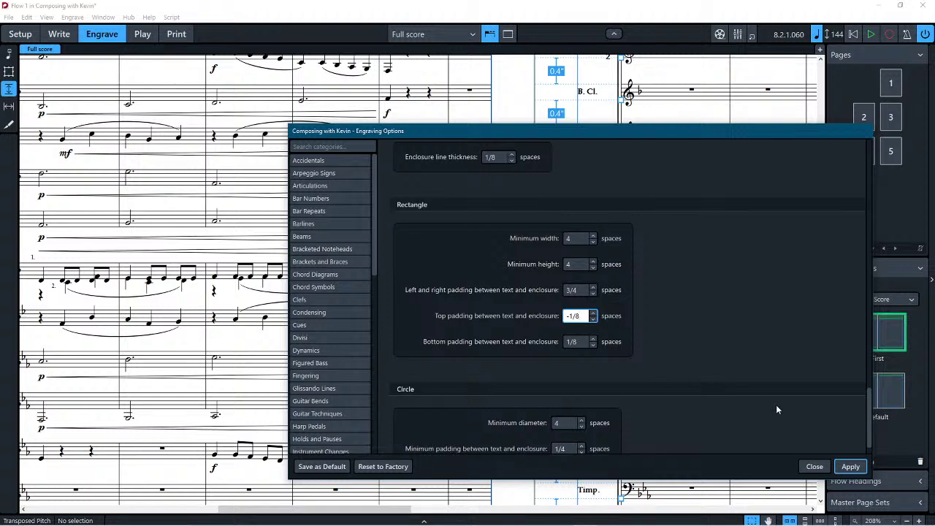
left_click(849, 467)
left_click(812, 466)
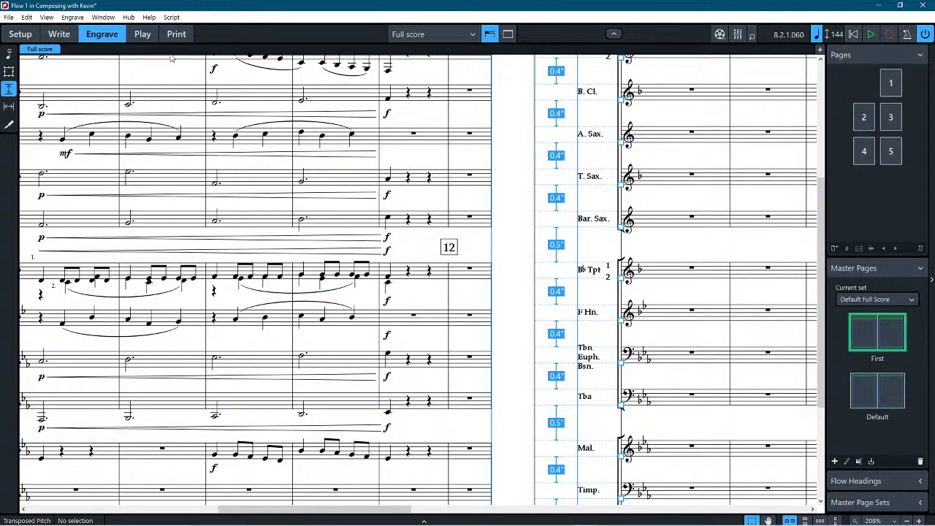
Step: Change the top padding between text and enclosure of rectangular rehearsal marks to -1/4 space and apply it in the Engraving Options
left_click(73, 17)
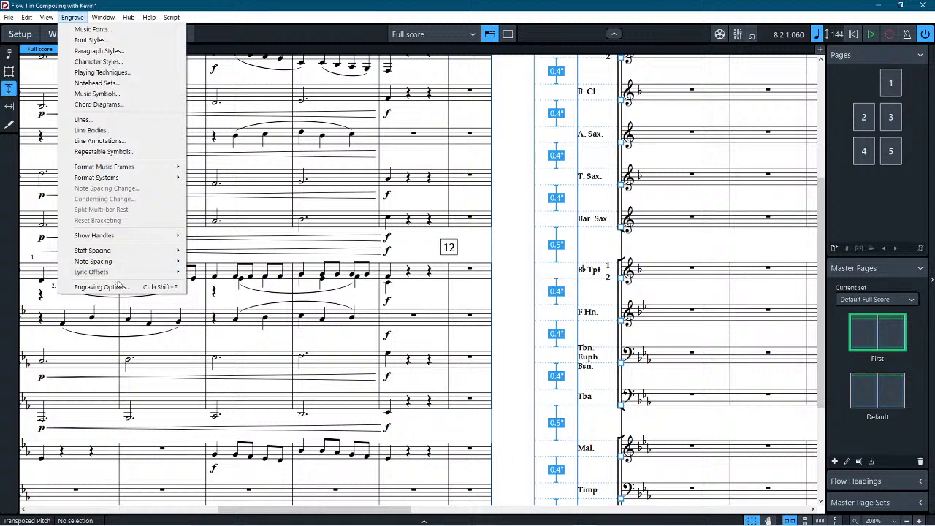
left_click(111, 266)
left_click(72, 17)
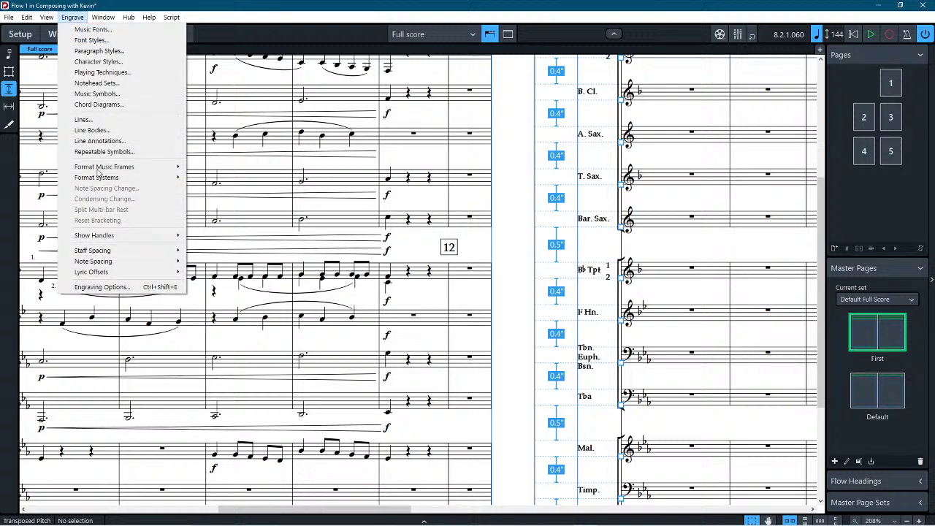
left_click(123, 286)
scroll(632, 330, "down", 2)
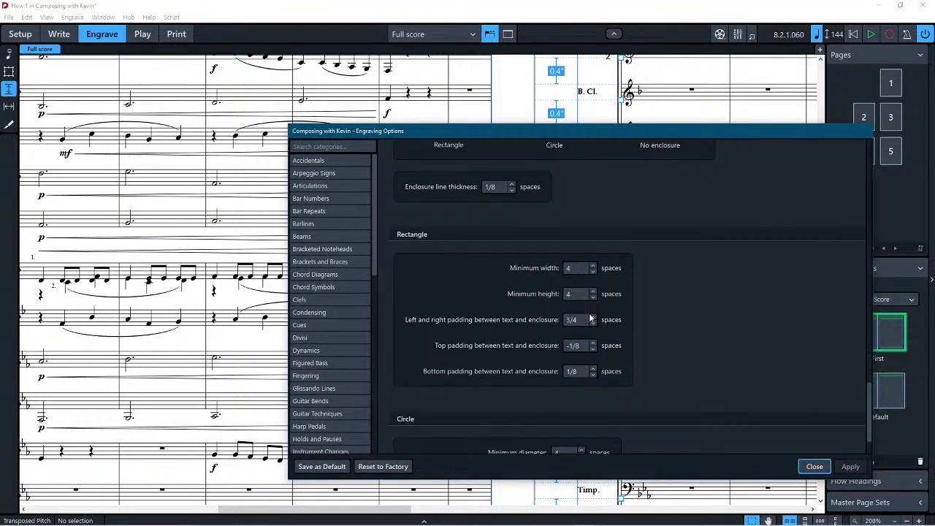
double_click(574, 349)
type("-1/4")
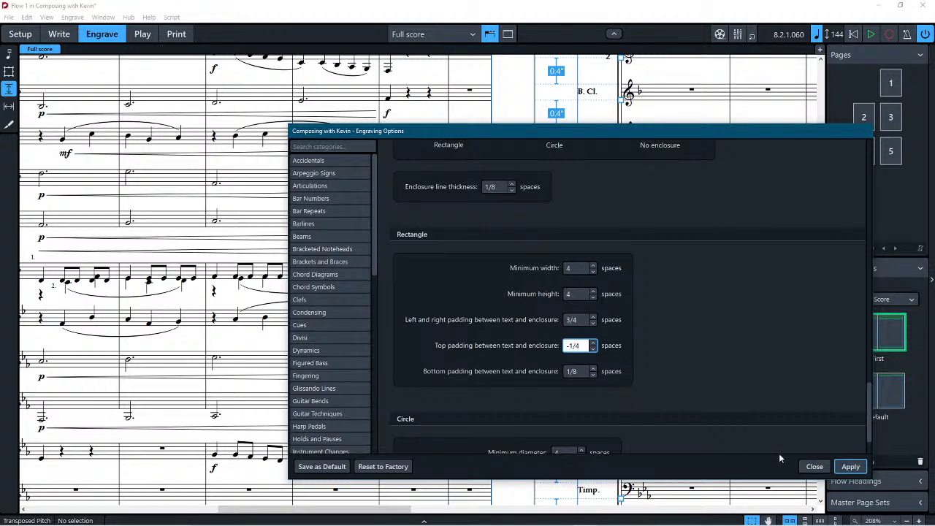
left_click(850, 467)
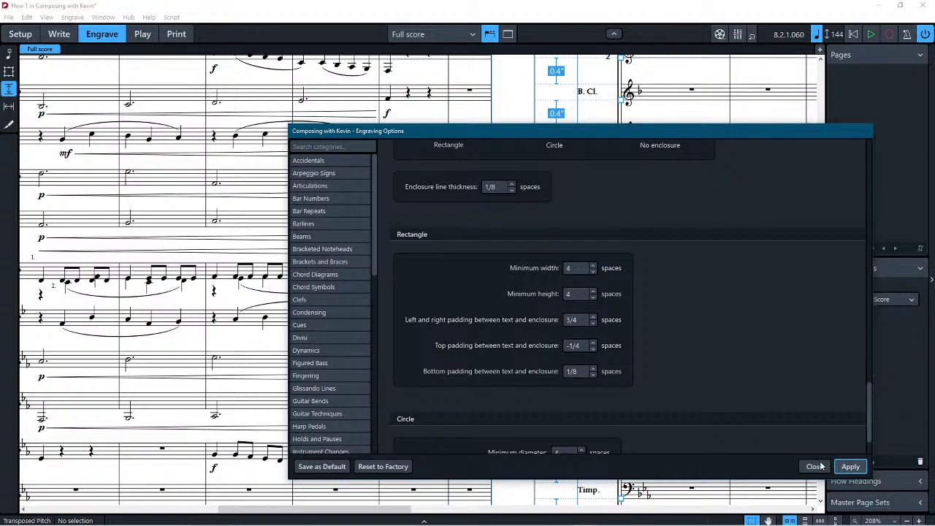
left_click(816, 468)
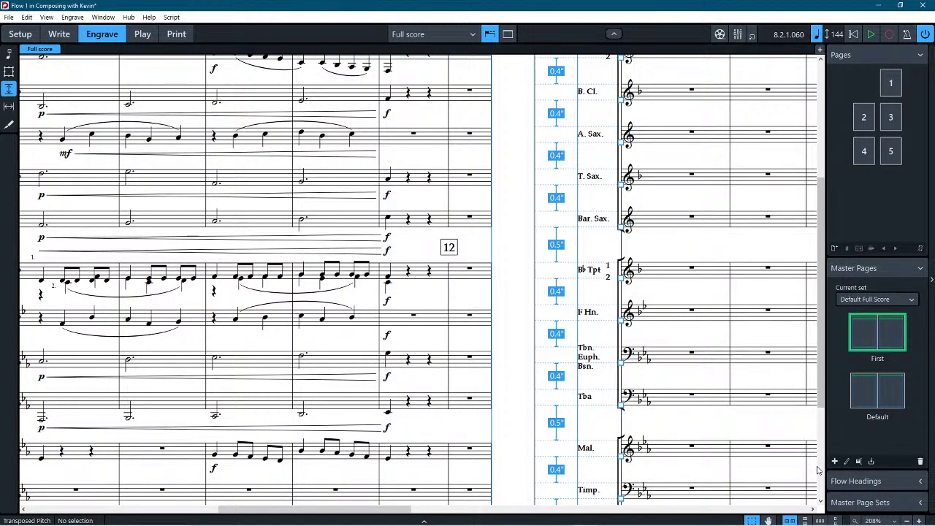
Step: Return to Write mode and copy the Timpani's bar 4 into bar 11 of the Timpani staff
scroll(488, 234, "down", 3)
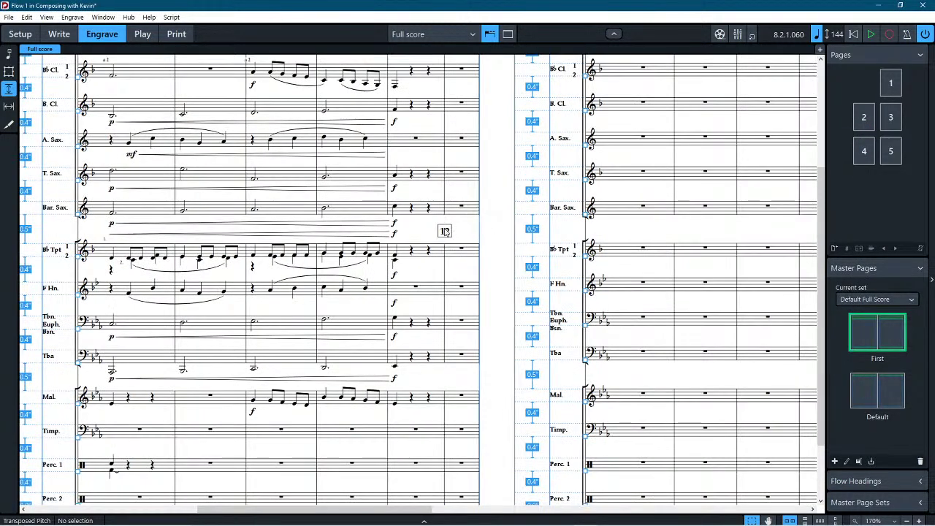
scroll(438, 227, "down", 3)
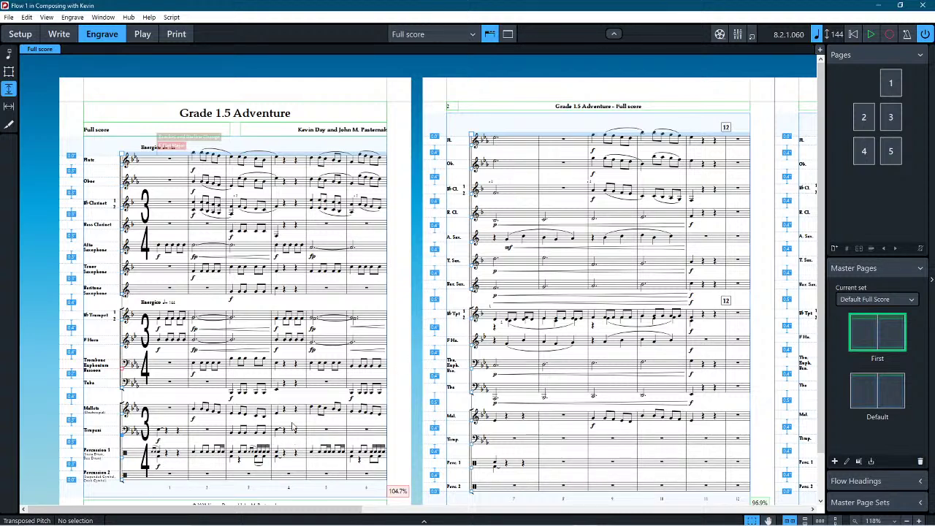
key("ctrl+2")
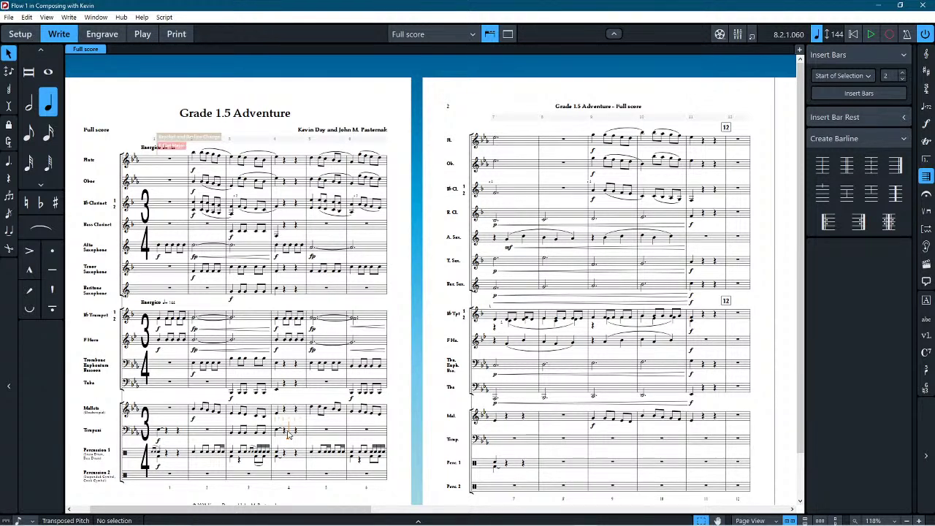
left_click(289, 433)
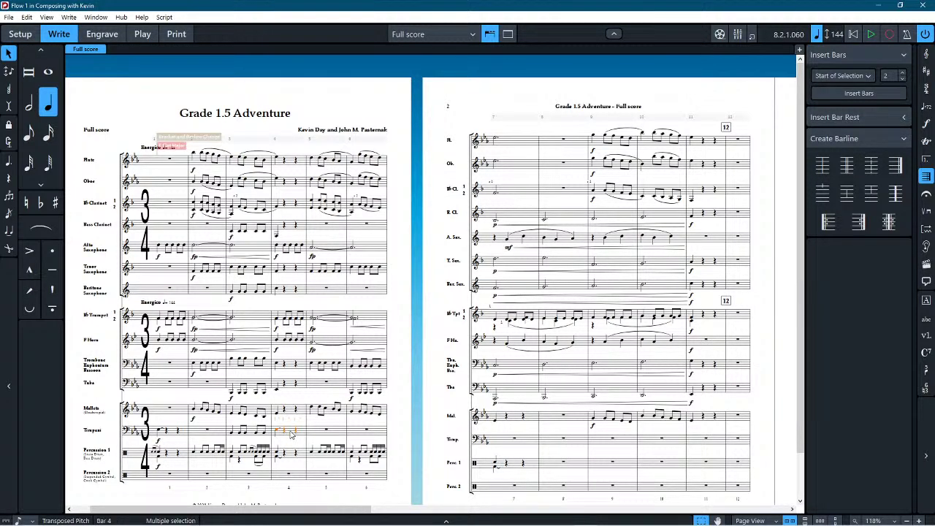
left_click(697, 443)
left_click(460, 96)
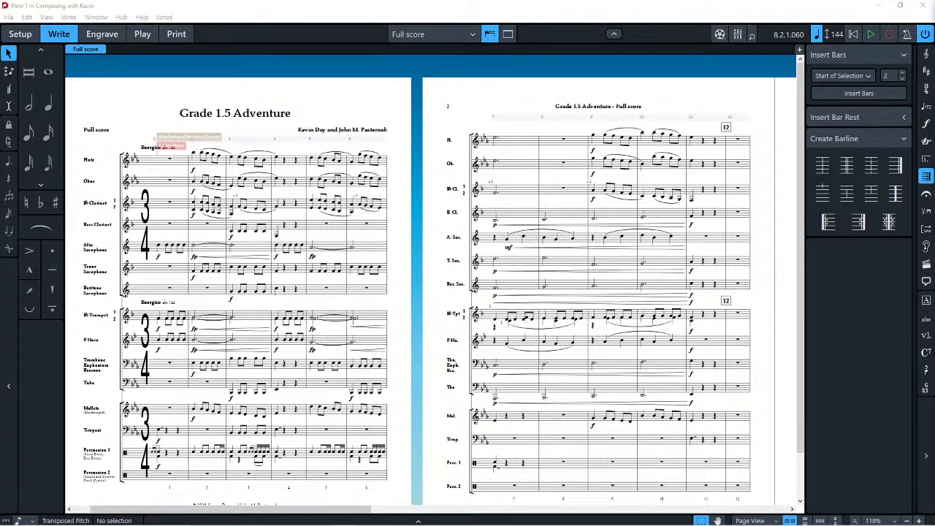
Step: Clear the selection and play back the opening bars of the full score to hear the arrangement so far
left_click(297, 78)
key("space")
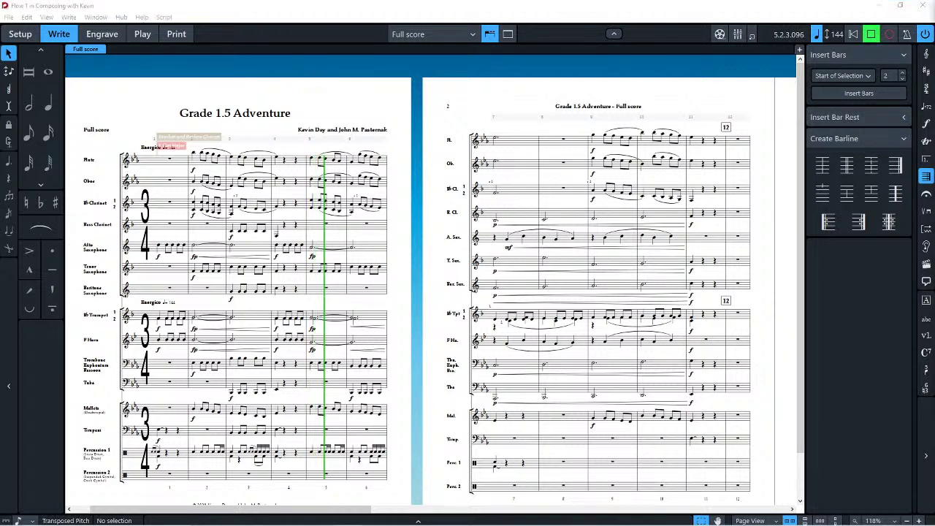
left_click(853, 34)
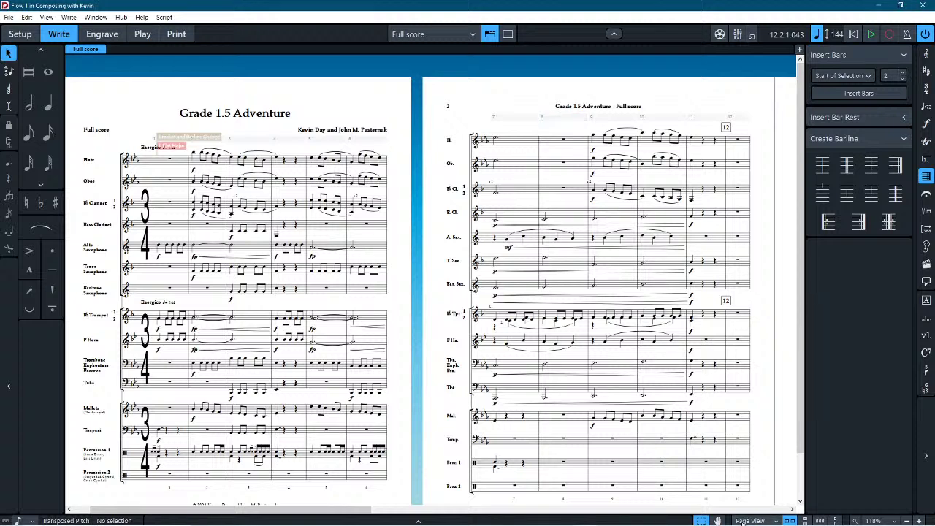
Step: Enter dotted half notes for the snare drum in bars 9 and 10 of the Percussion 1 staff
left_click(514, 467)
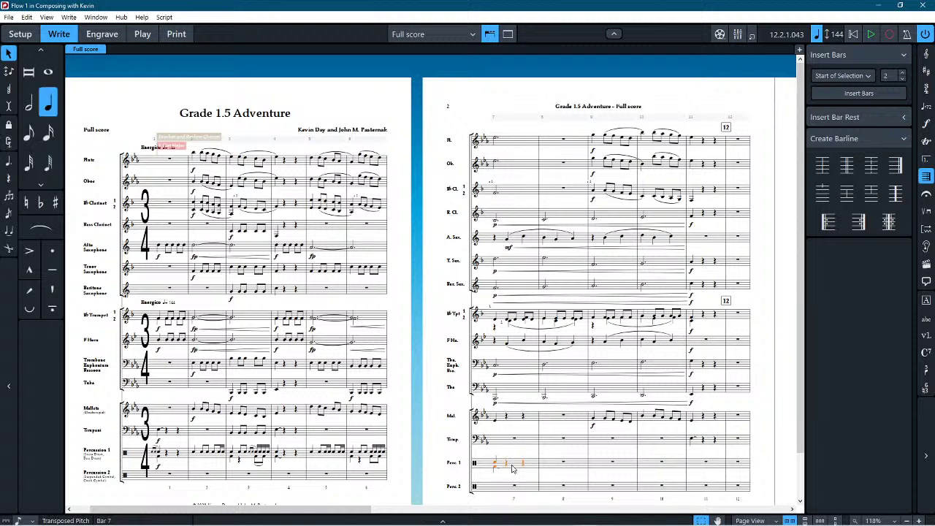
left_click(668, 472, "shift")
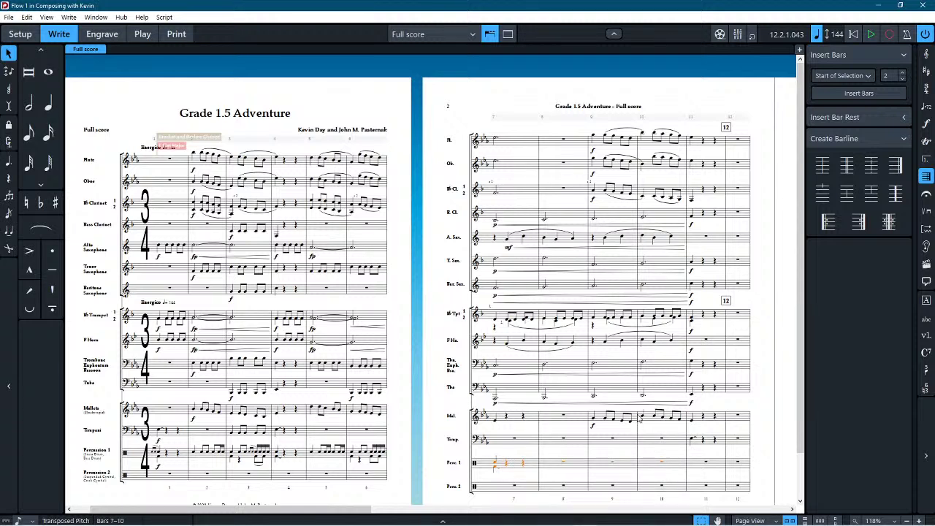
left_click(607, 466)
left_click(663, 471, "shift")
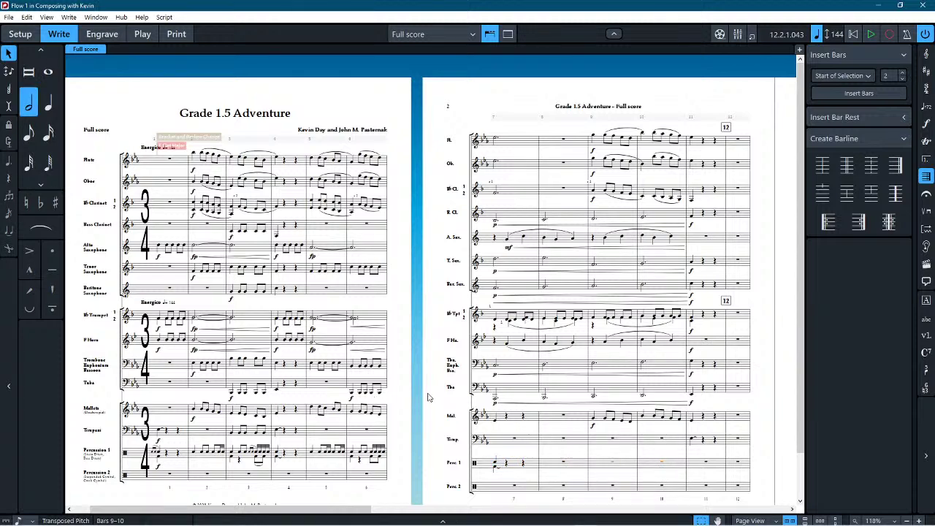
left_click_drag(428, 409, 250, 281)
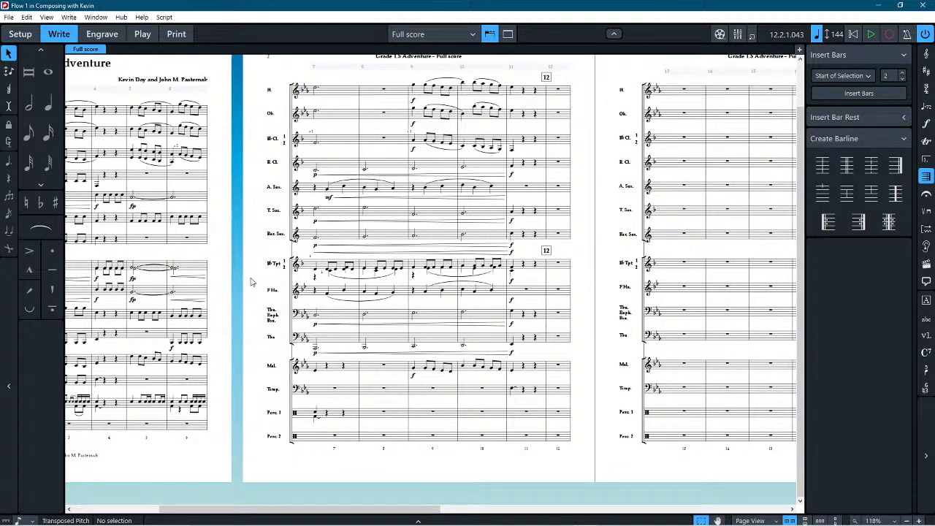
left_click(28, 71)
left_click(29, 104)
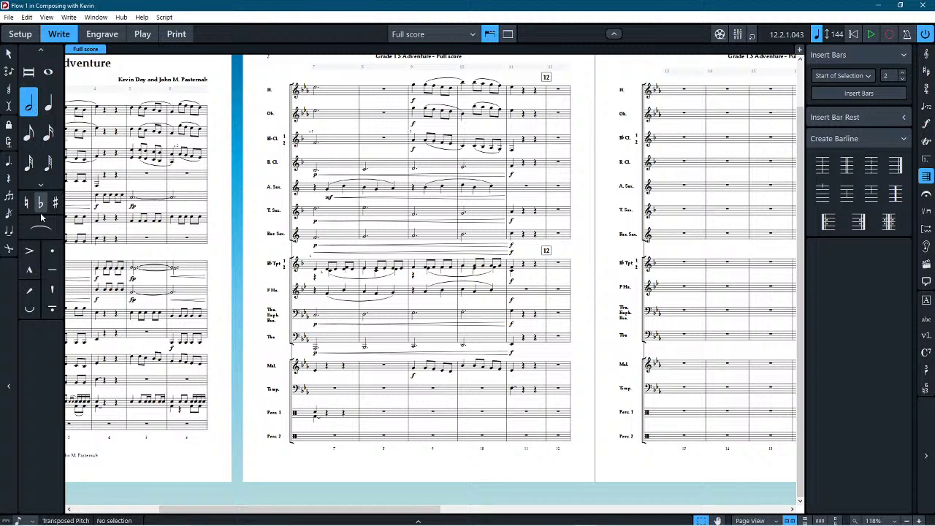
left_click(8, 161)
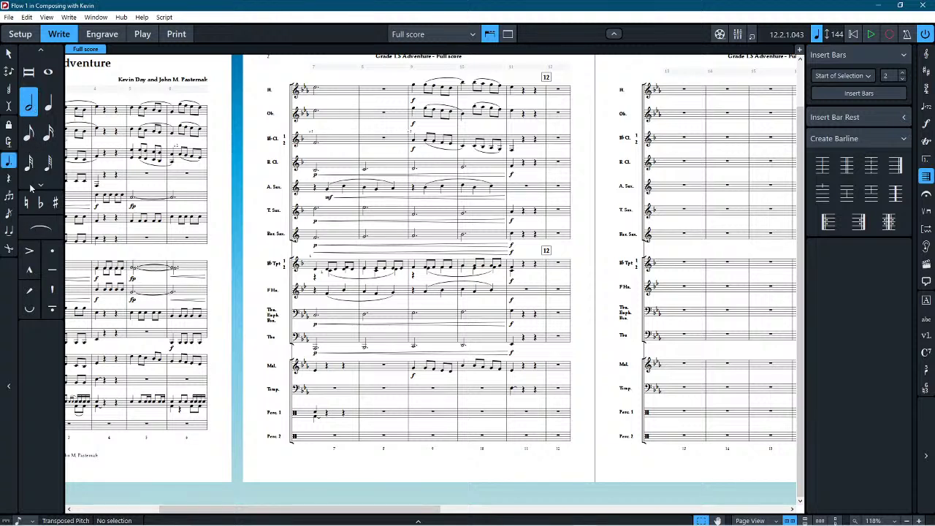
double_click(415, 417)
key("space")
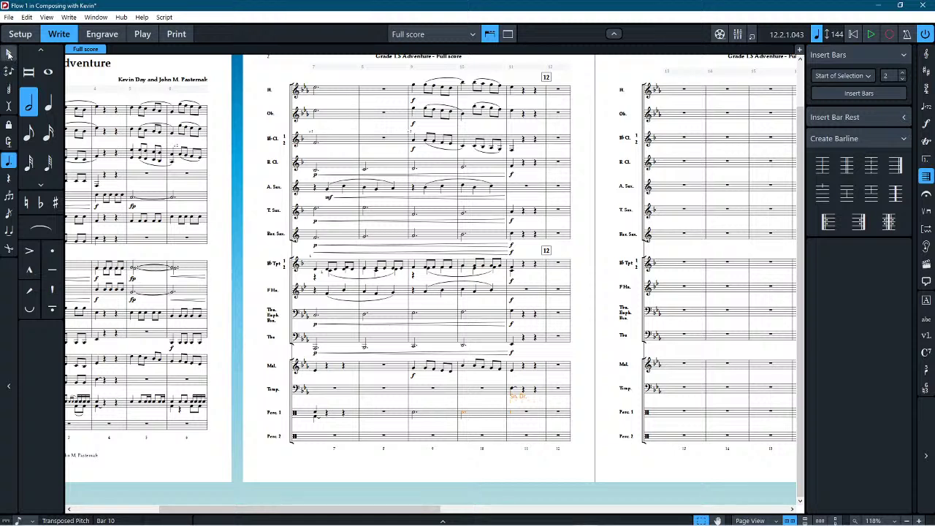
Step: Copy Percussion 1's bar 7 into bar 11 and tie the snare drum notes from bar 9 through bar 11
left_click(339, 414)
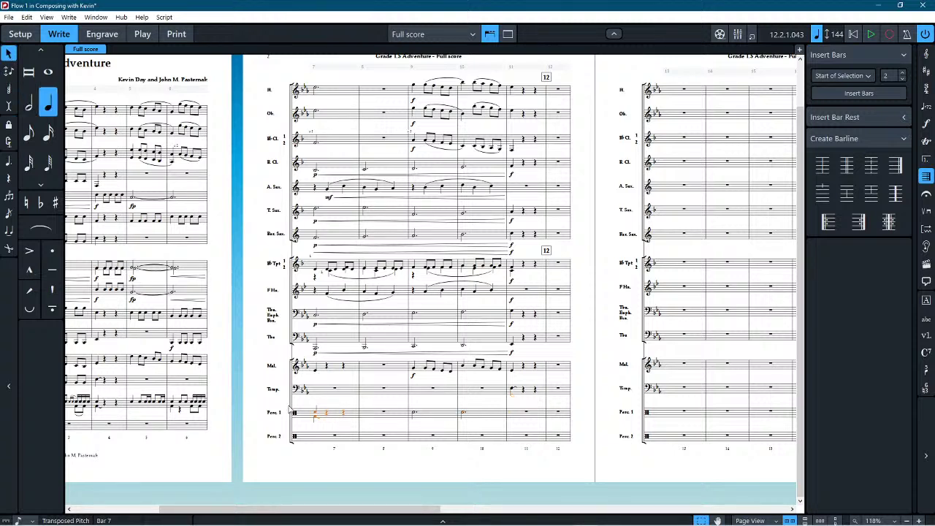
left_click(536, 414)
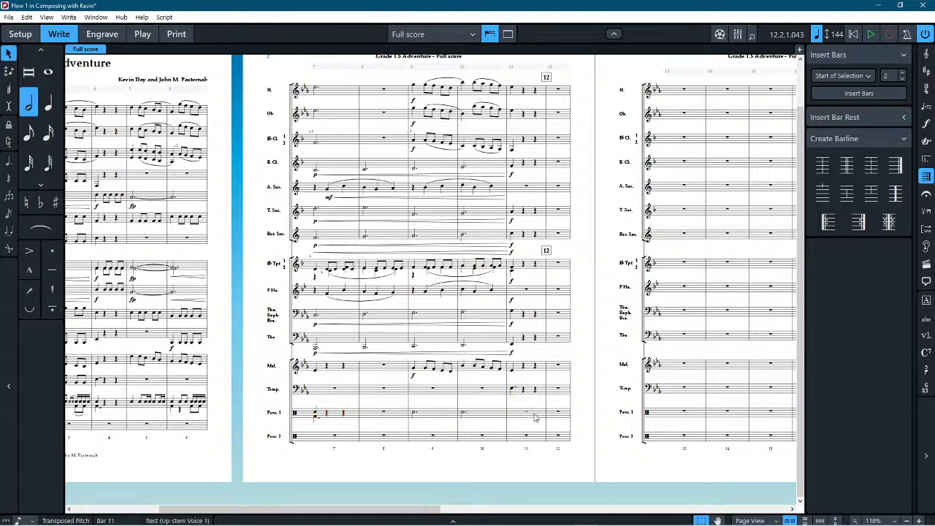
left_click(443, 420)
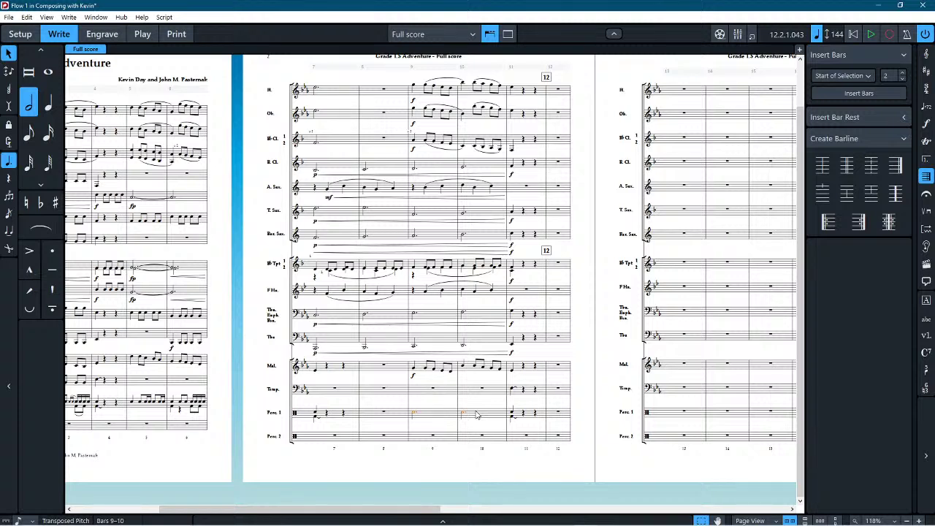
key("6")
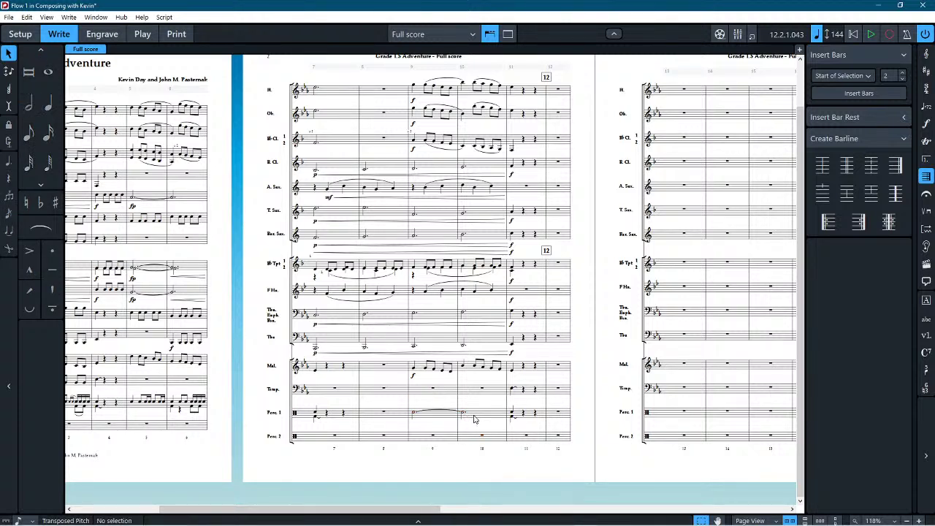
left_click(464, 415, "shift")
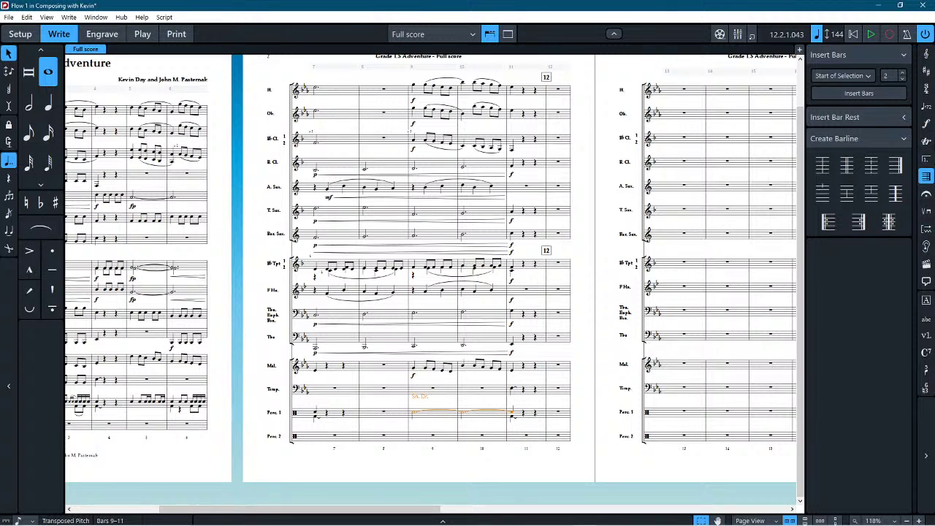
Step: Add a three-stroke tremolo to the tied snare drum notes in bars 9–11 of Percussion 1
left_click(926, 141)
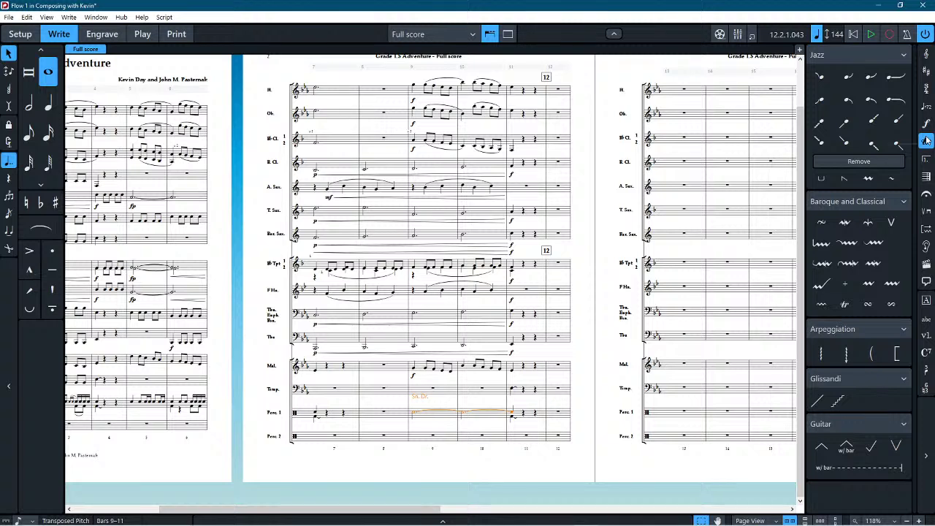
left_click(926, 176)
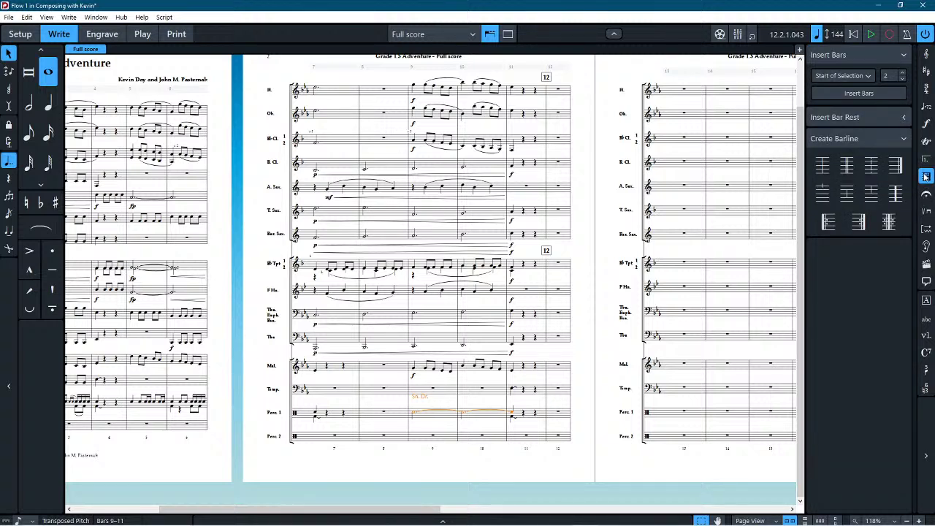
left_click(925, 159)
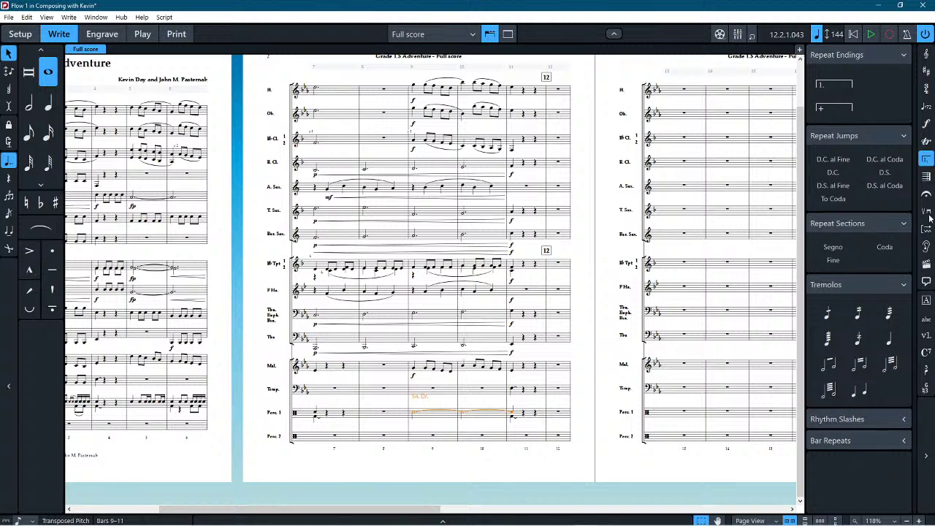
left_click(882, 311)
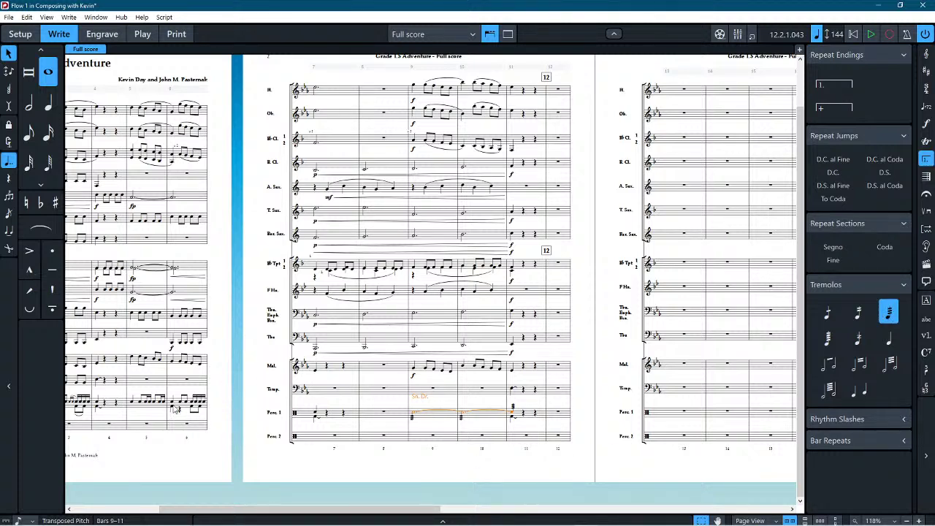
key("Escape")
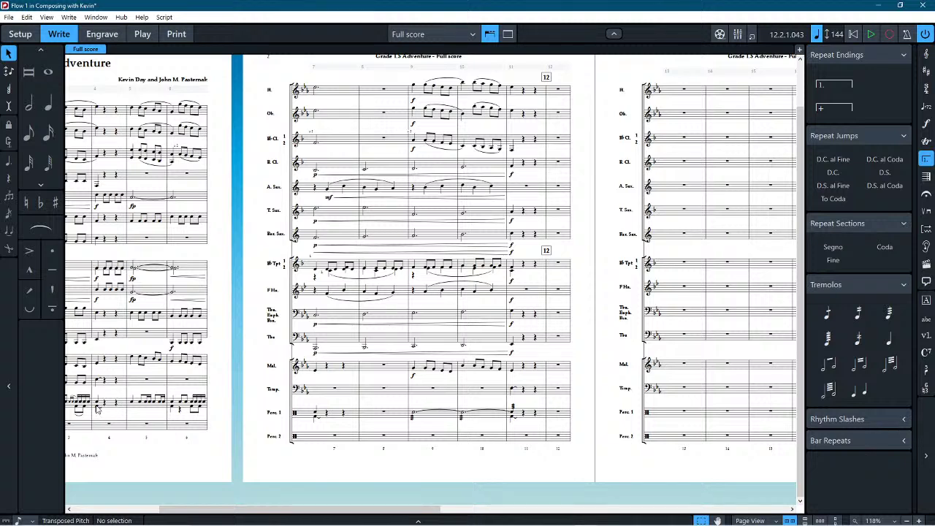
Step: Copy the bass drum note from bar 4 of Percussion 1 to the start of bar 9 beneath the snare roll
left_click(97, 409)
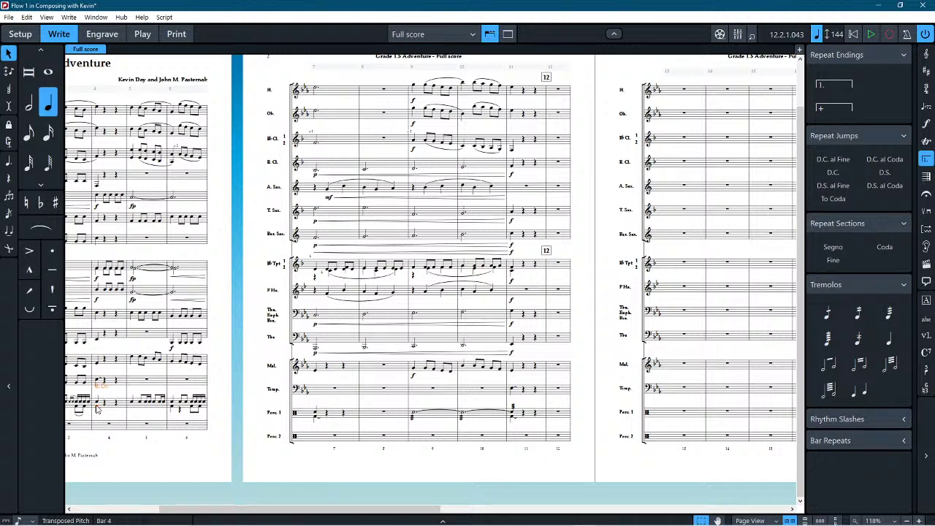
left_click(413, 416)
left_click(462, 416, "shift")
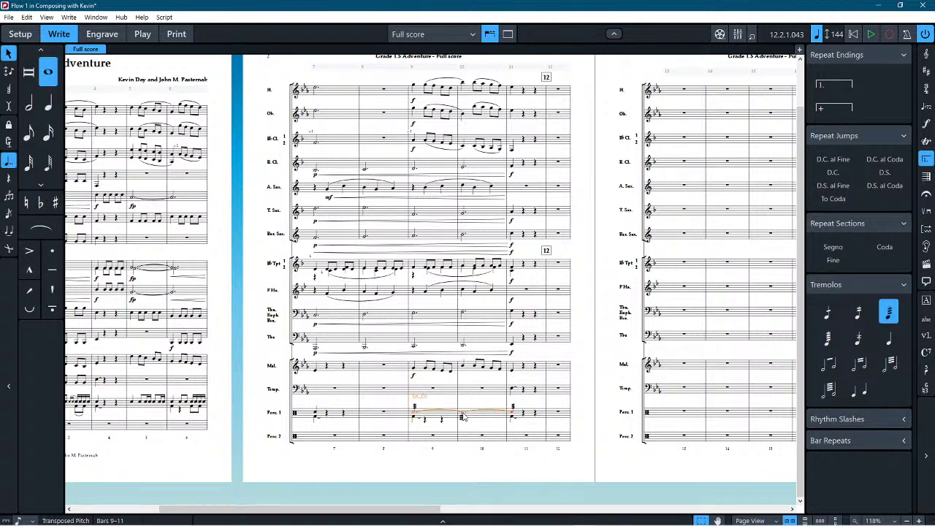
left_click(462, 417)
left_click(463, 414)
key("Down")
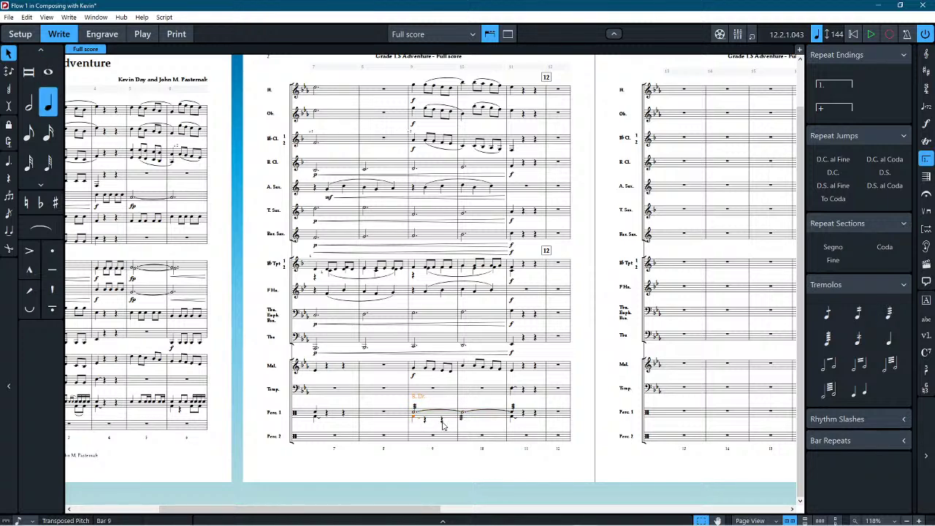
key("Escape")
Step: Enter a bass drum quarter note on beat 1 of bar 10 in Percussion 1 and give it a laissez vibrer tie
scroll(454, 442, "up", 5)
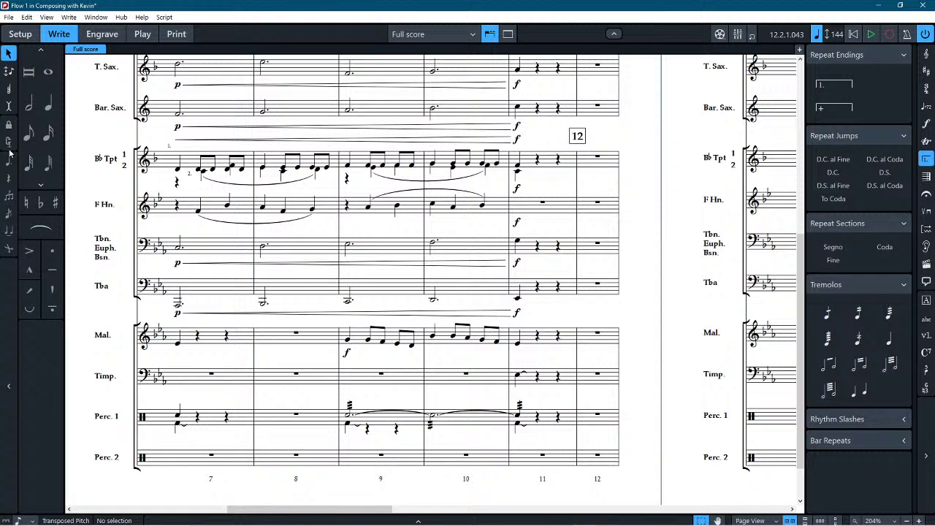
left_click(48, 103)
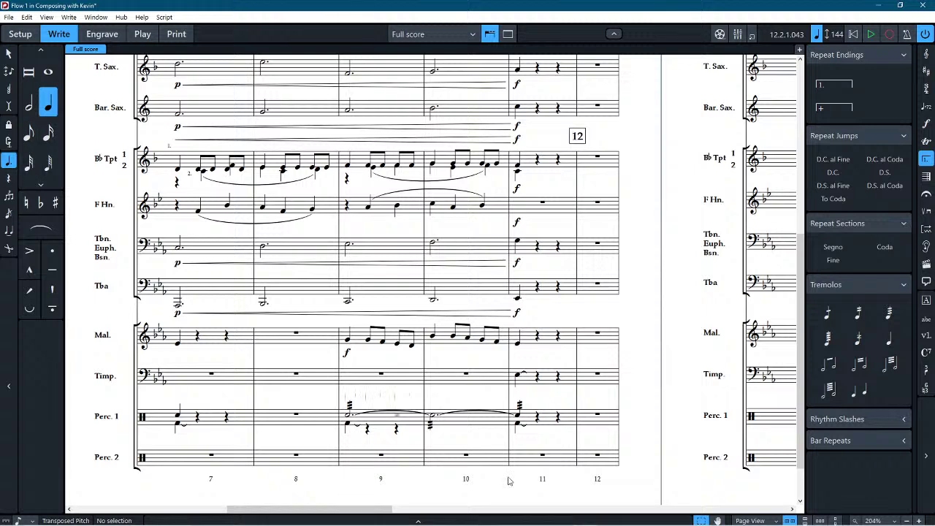
left_click(433, 425)
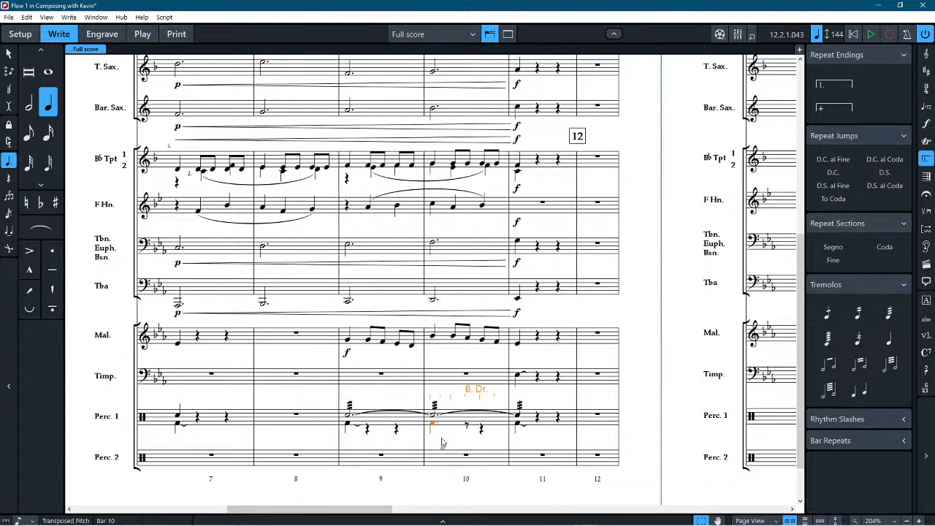
key("shift+n")
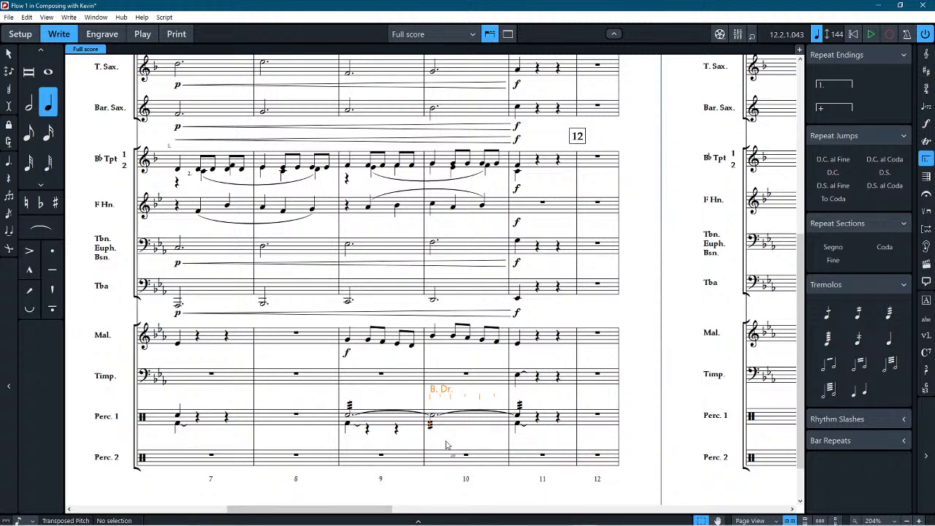
left_click(431, 423)
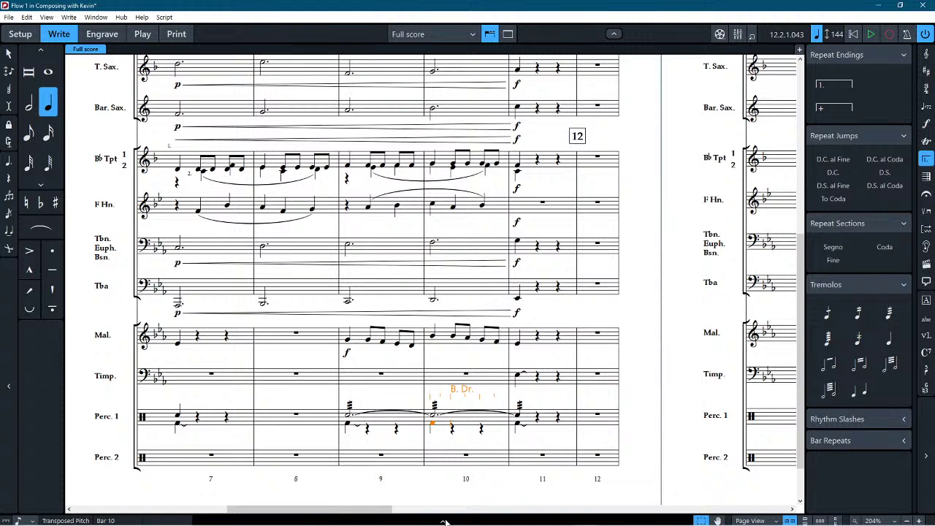
left_click(442, 520)
left_click(350, 463)
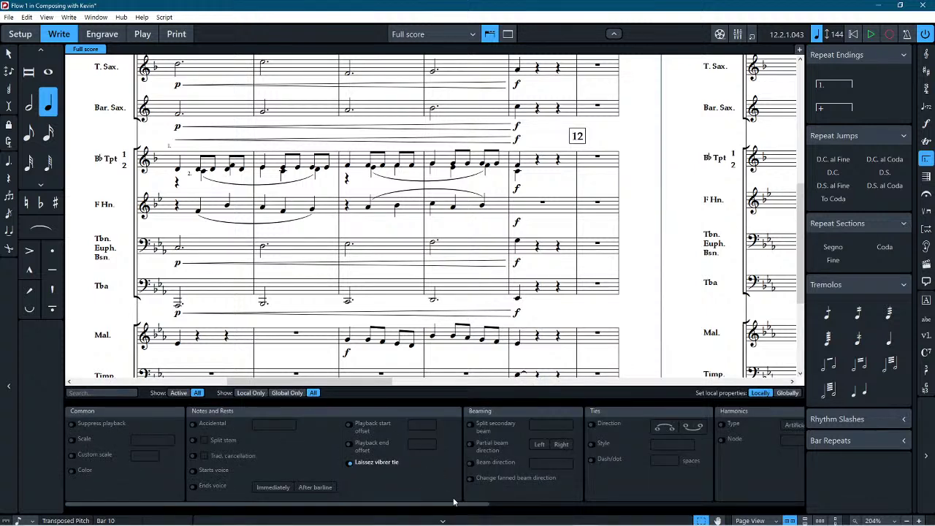
left_click(442, 519)
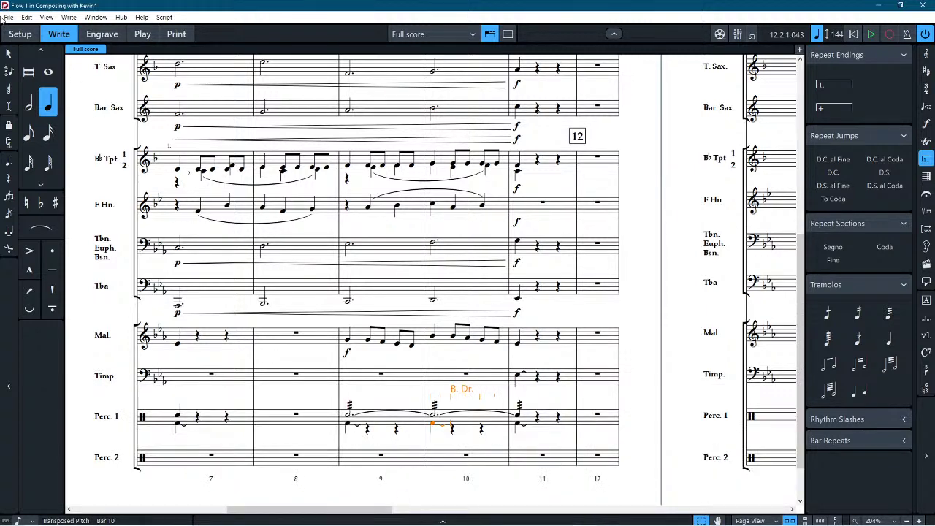
left_click(8, 53)
Step: Look over the percussion parts across the score pages and play the full score back from the beginning
scroll(299, 294, "down", 2)
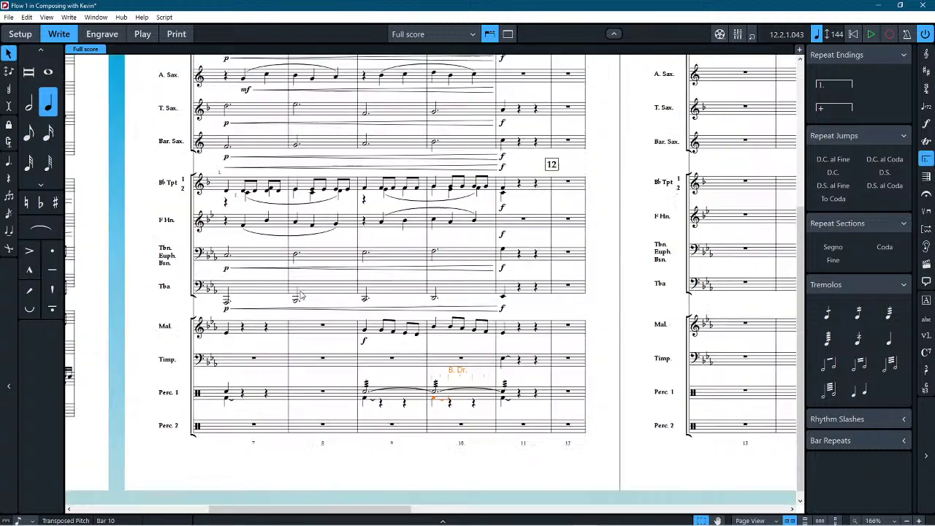
scroll(299, 294, "down", 2)
scroll(412, 447, "right", 3)
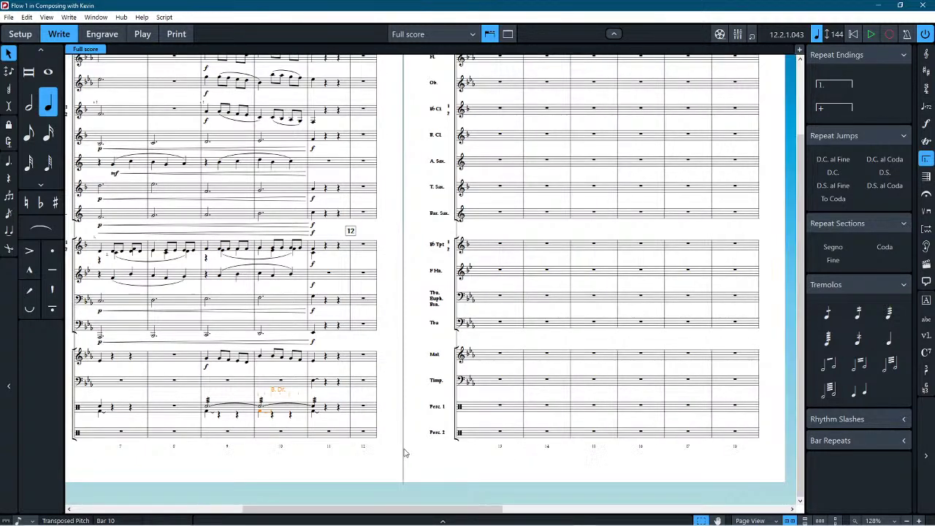
scroll(406, 453, "left", 5)
scroll(293, 481, "left", 2)
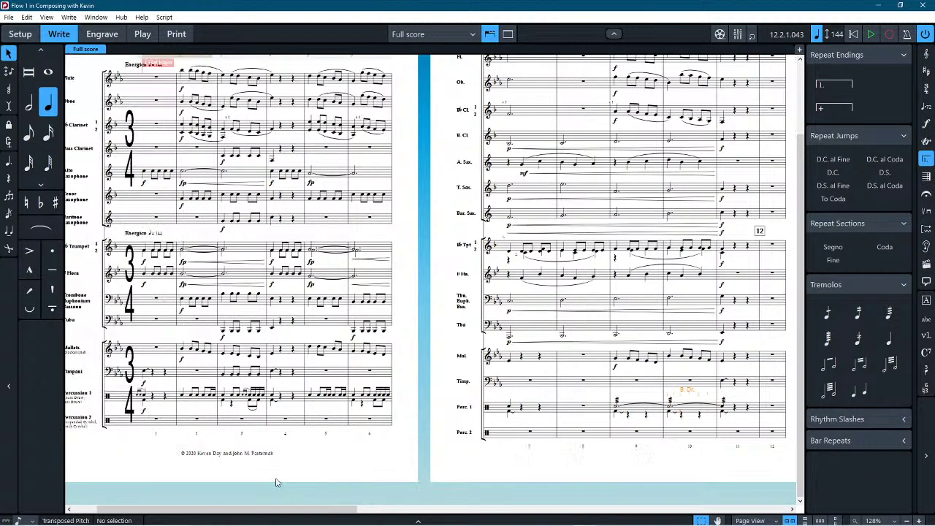
scroll(276, 482, "left", 2)
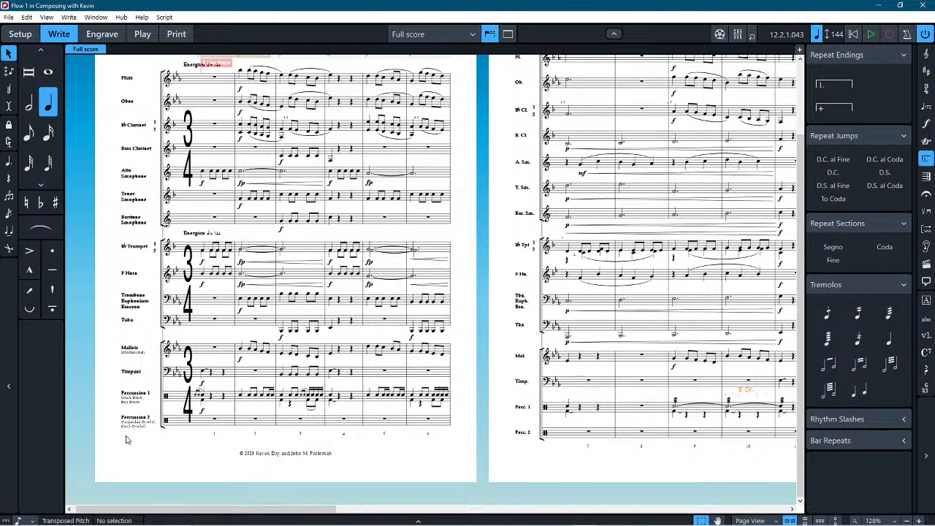
scroll(126, 438, "right", 8)
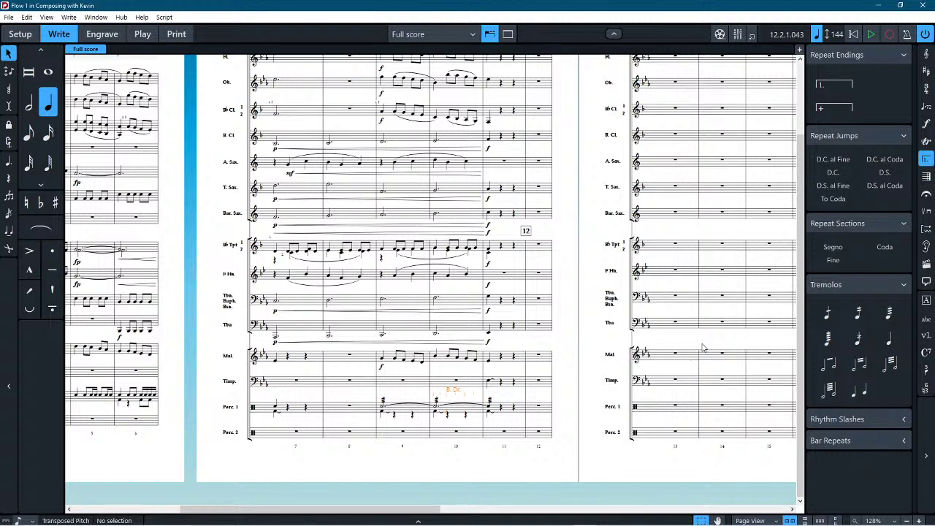
left_click(854, 34)
left_click(873, 34)
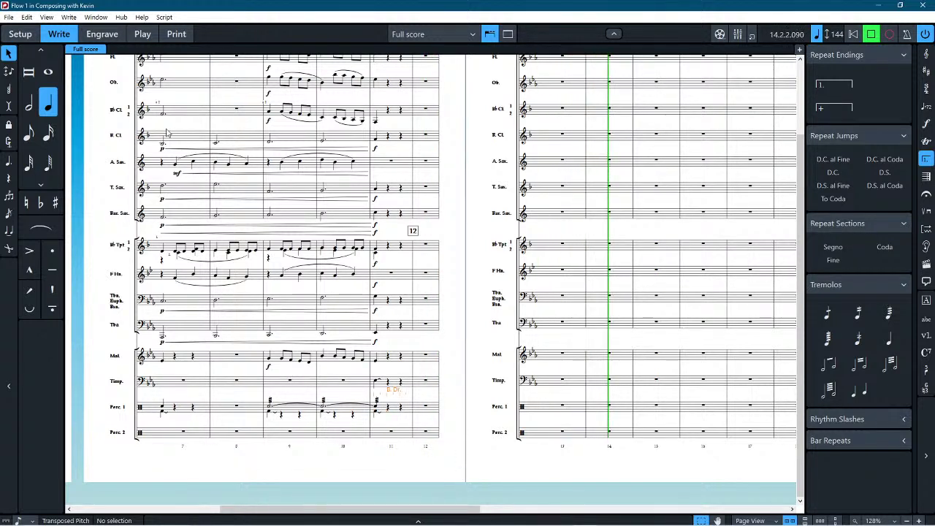
Step: Stop playback and cut the ties joining the snare drum roll across bars 9–11 of Percussion 1
left_click(872, 34)
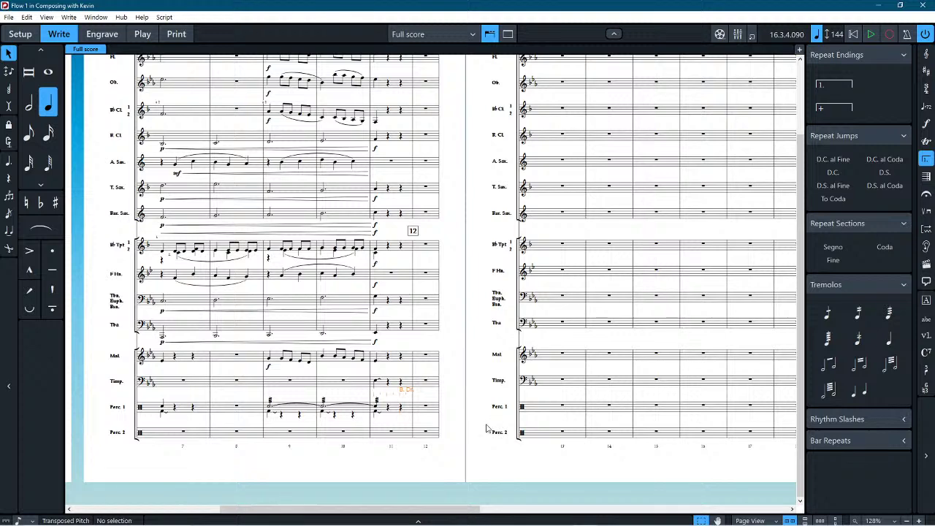
scroll(410, 448, "up", 5)
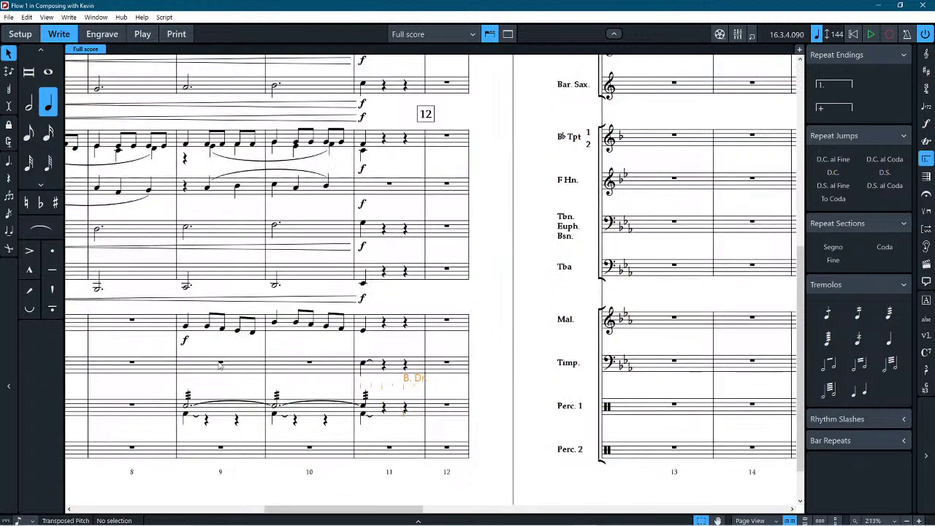
left_click(276, 411)
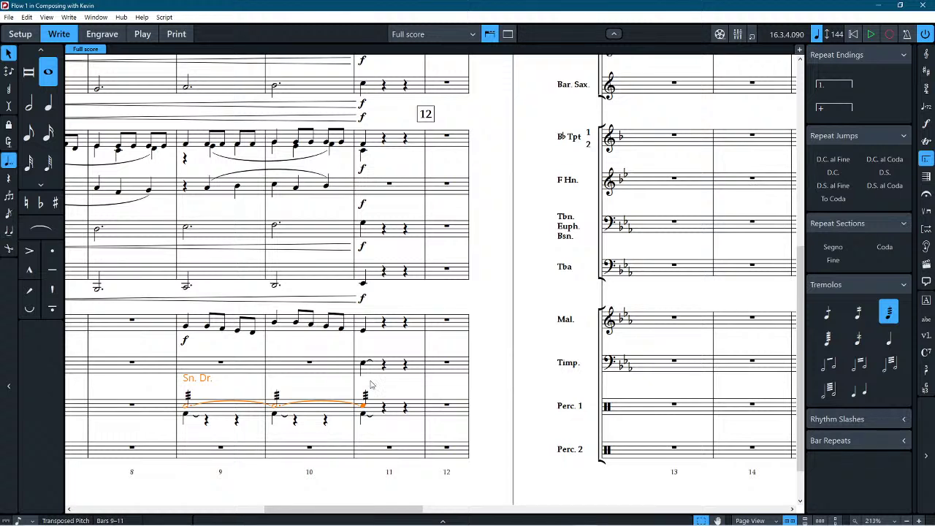
left_click(445, 520)
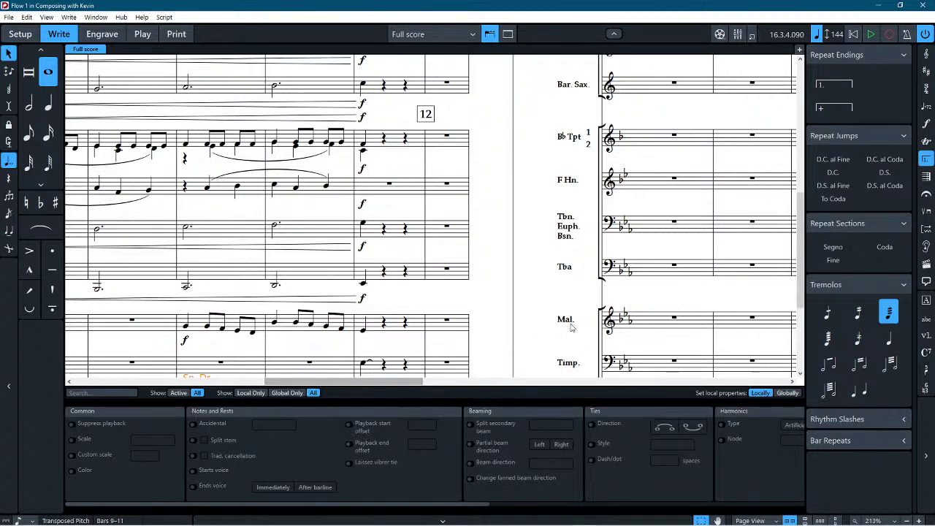
scroll(511, 305, "down", 3)
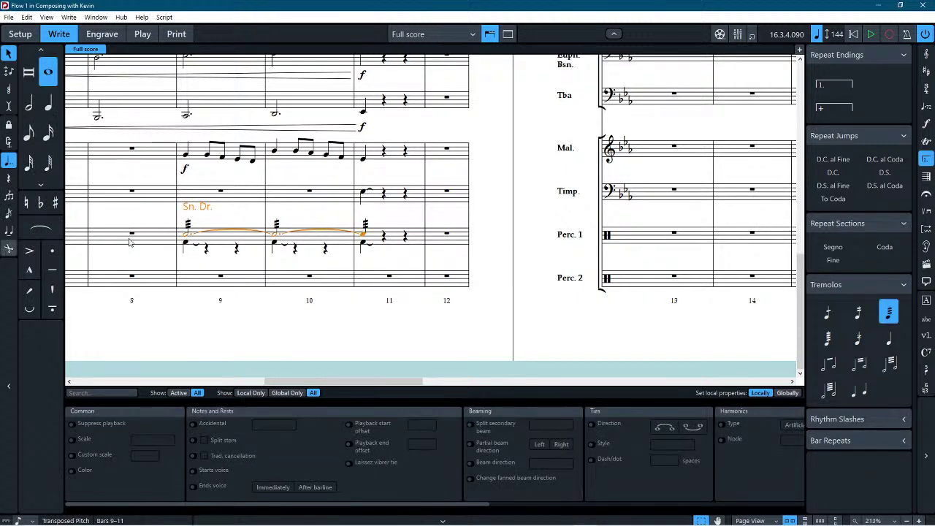
left_click(363, 235)
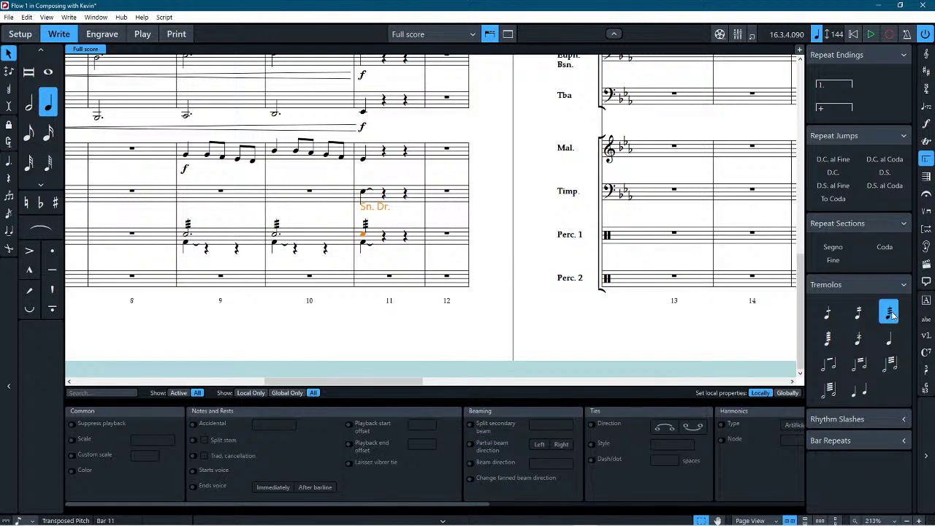
left_click(399, 346)
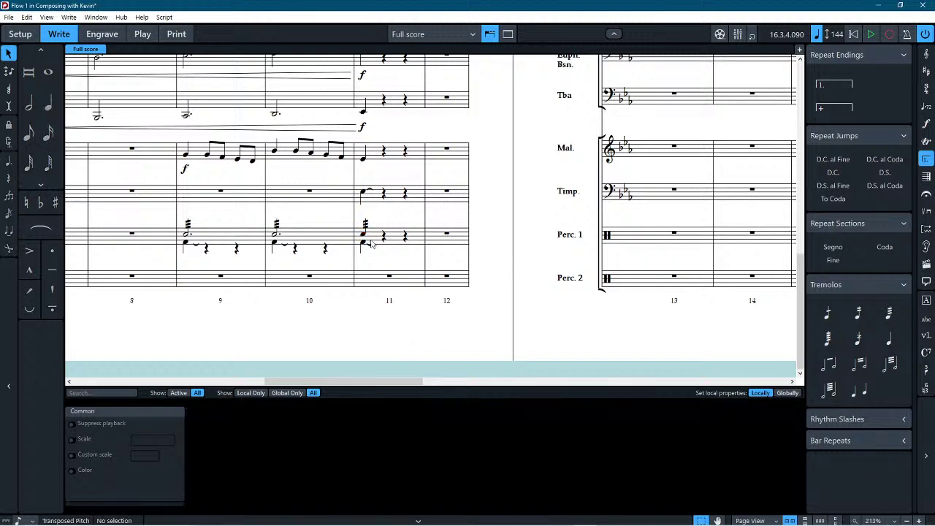
Step: Delete the bar 11 snare drum note with its tremolo in Percussion 1 and re-enter it as a plain quarter note on beat 1
left_click(364, 234)
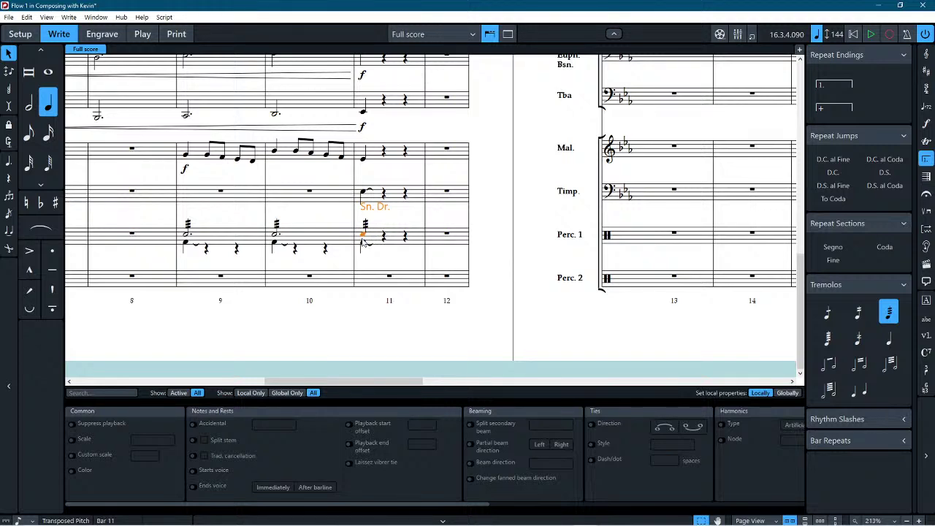
key("Delete")
left_click(330, 331)
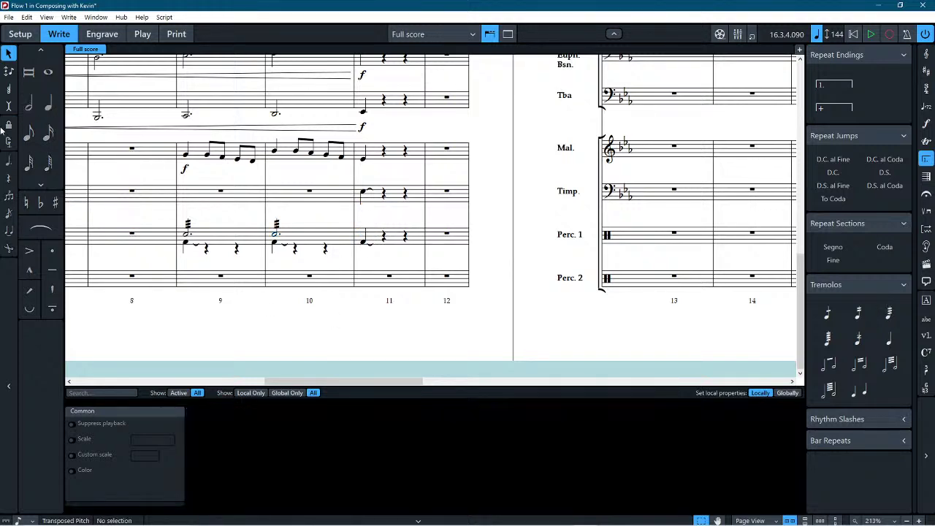
left_click(47, 104)
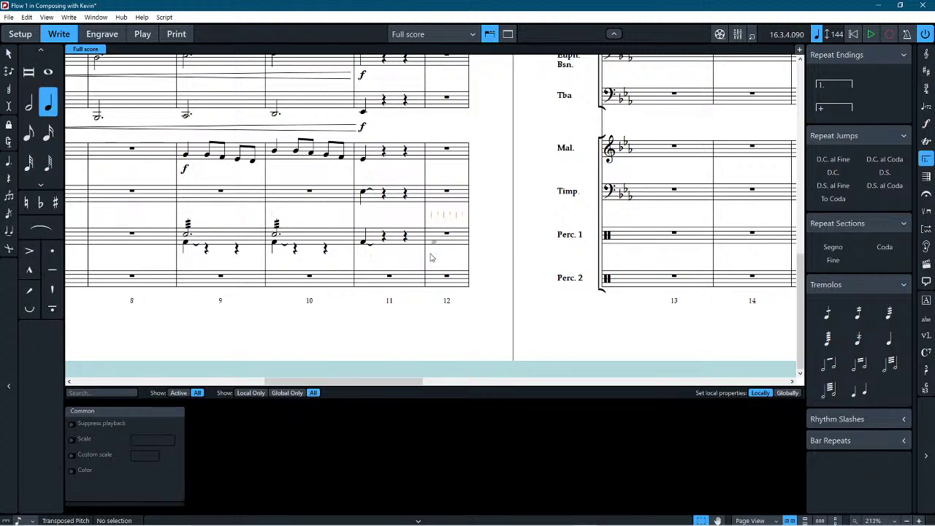
left_click(363, 234)
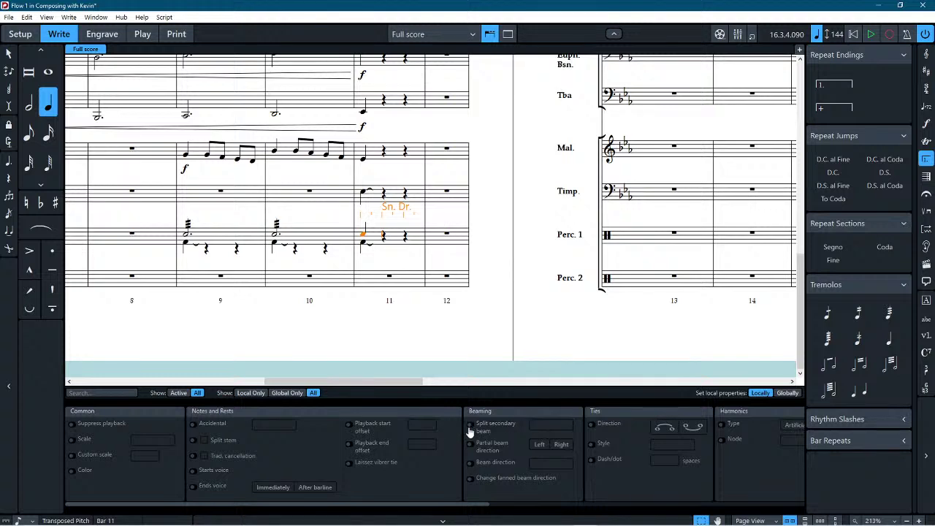
left_click(8, 53)
left_click(471, 424)
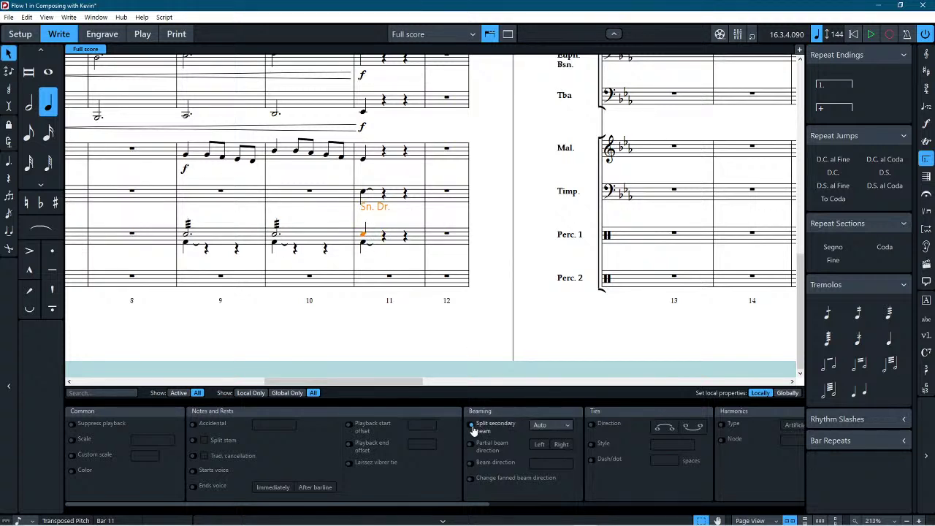
left_click(473, 429)
scroll(444, 454, "down", 6)
scroll(440, 467, "up", 8)
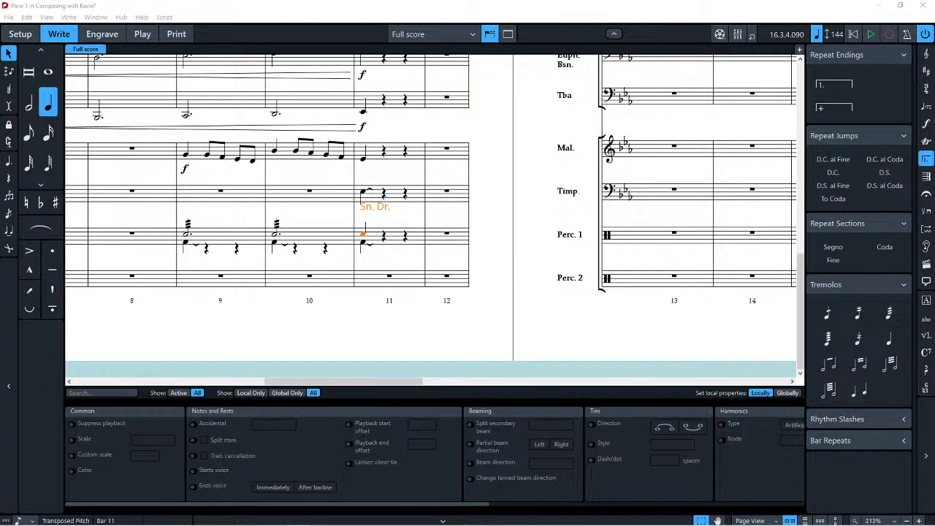
Step: Switch to the Cuyahoga River March score and inspect the properties of the bar 5 snare drum note in Percussion 1
left_click(573, 282)
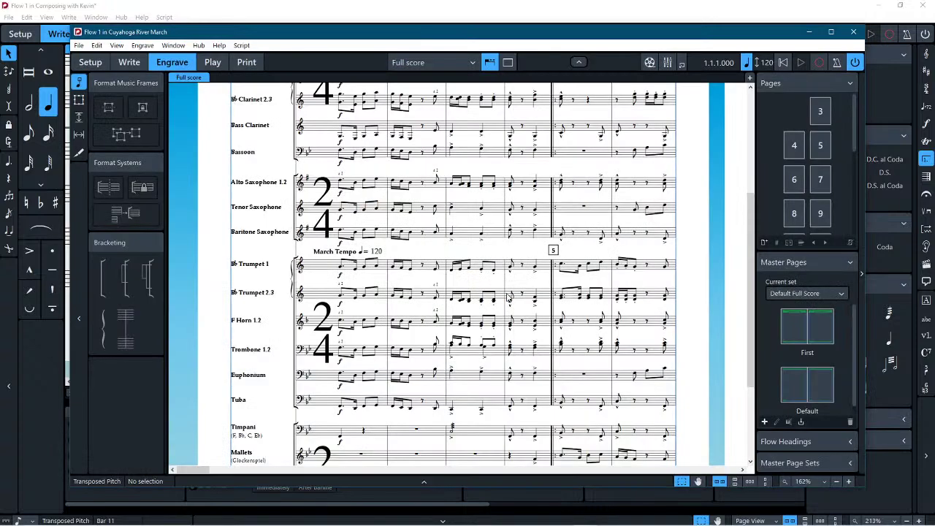
scroll(504, 307, "down", 4)
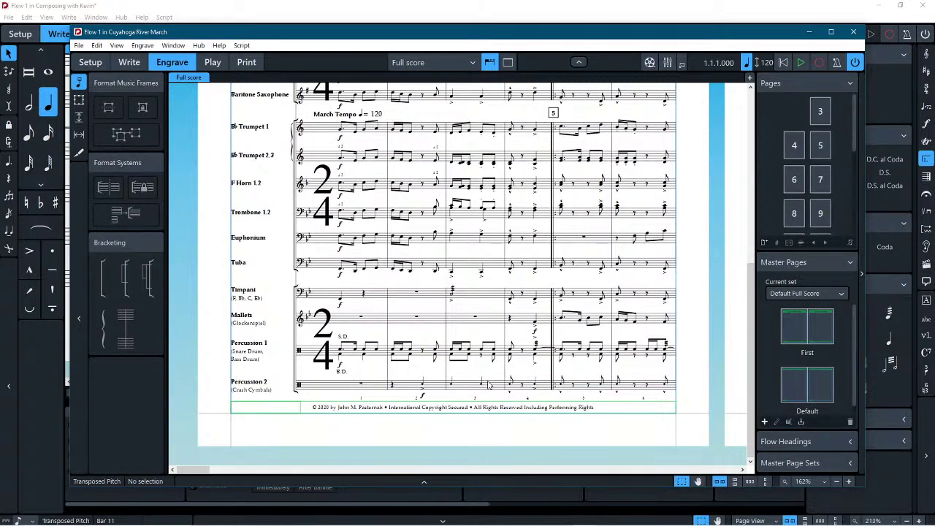
scroll(453, 357, "right", 3)
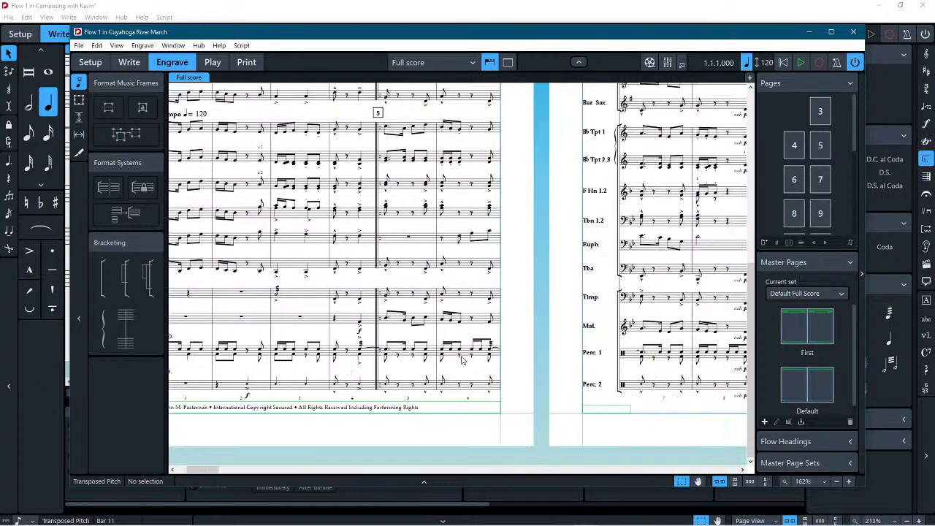
left_click(388, 354)
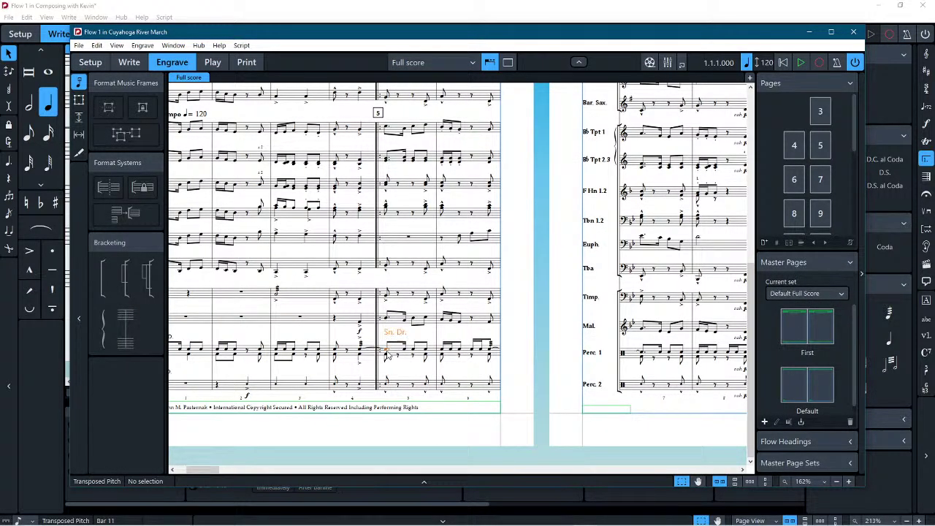
left_click(451, 484)
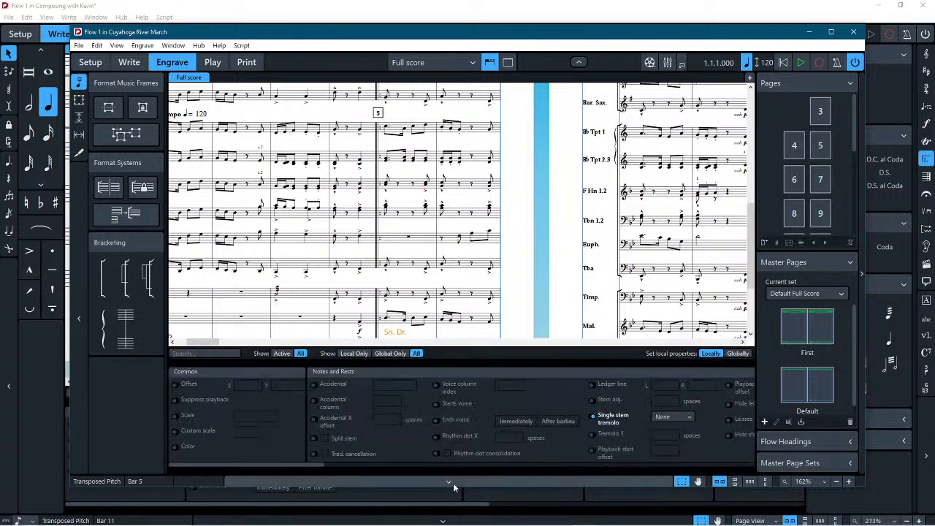
left_click(853, 32)
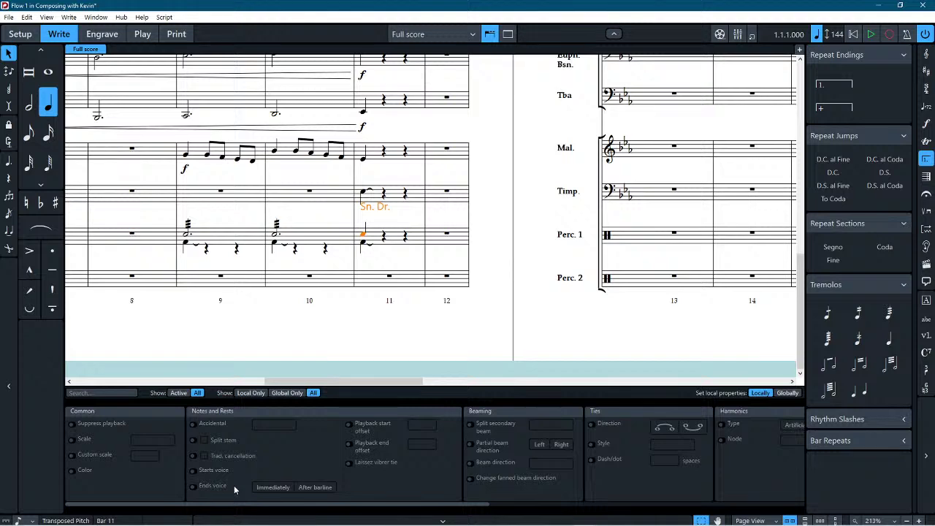
Step: Add a three-stroke tremolo to the bar 11 snare drum note and compare its available properties with those of the Cuyahoga River March note
scroll(234, 489, "right", 6)
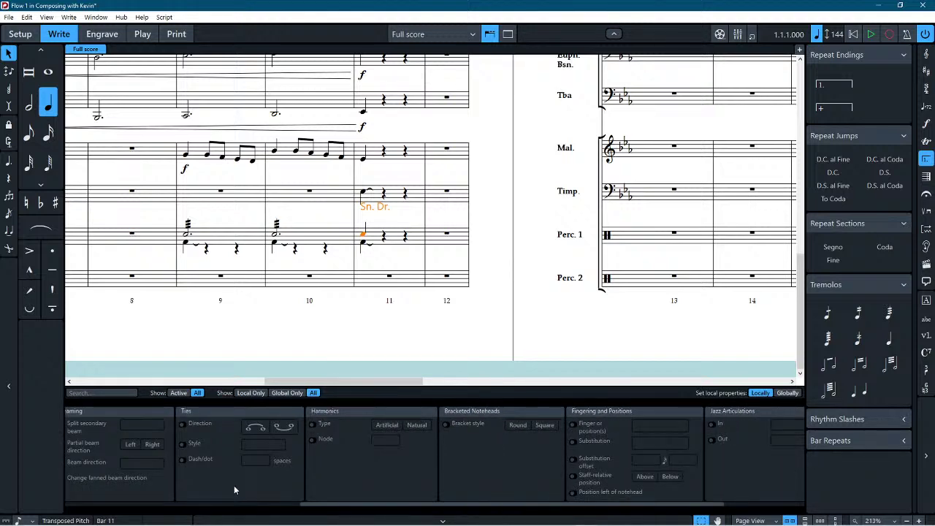
scroll(235, 489, "right", 3)
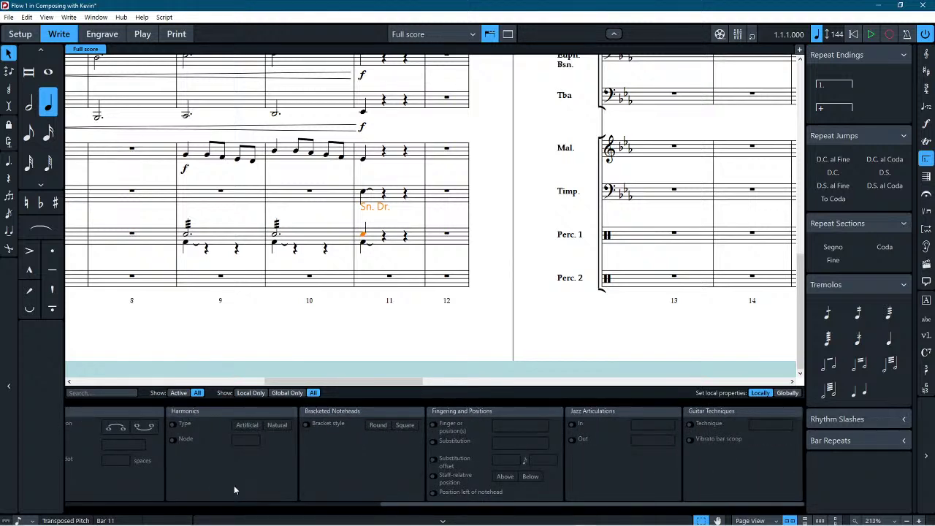
scroll(234, 485, "left", 5)
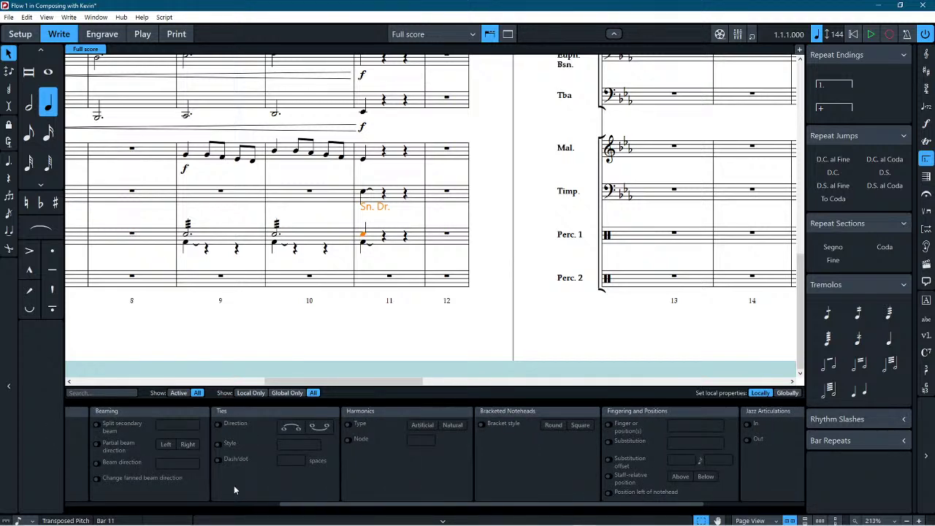
left_click(892, 312)
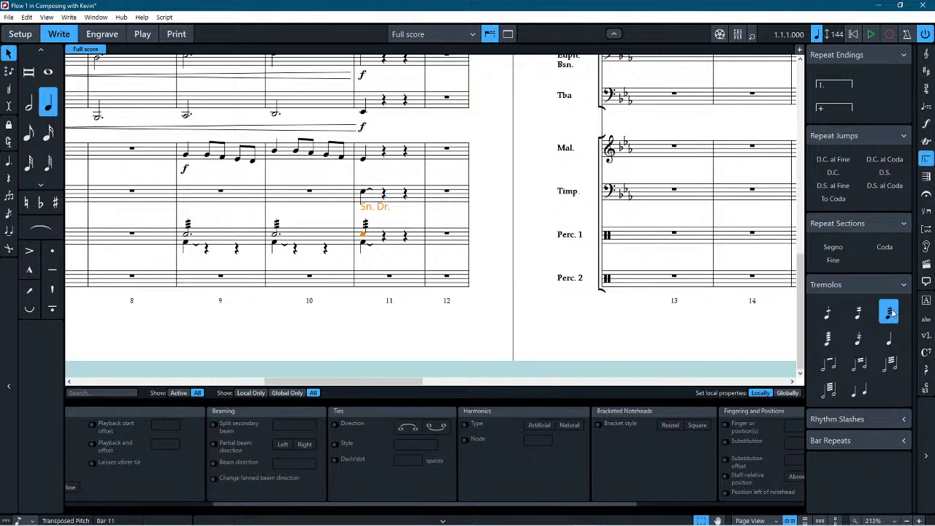
scroll(542, 429, "right", 4)
scroll(541, 444, "left", 5)
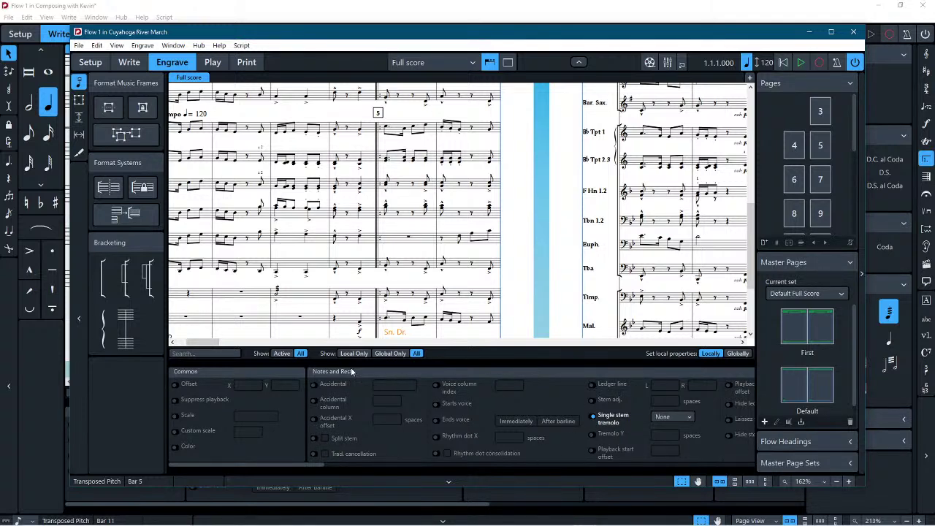
scroll(603, 433, "right", 3)
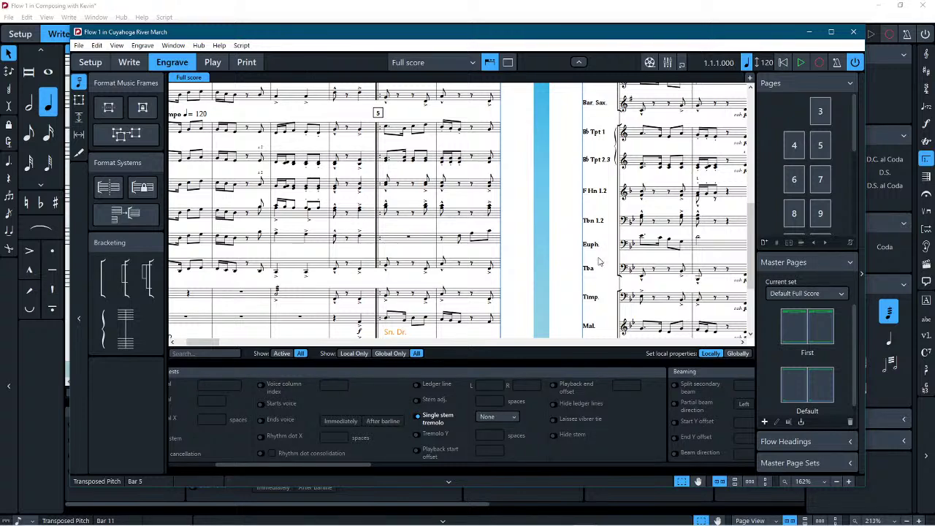
left_click(809, 34)
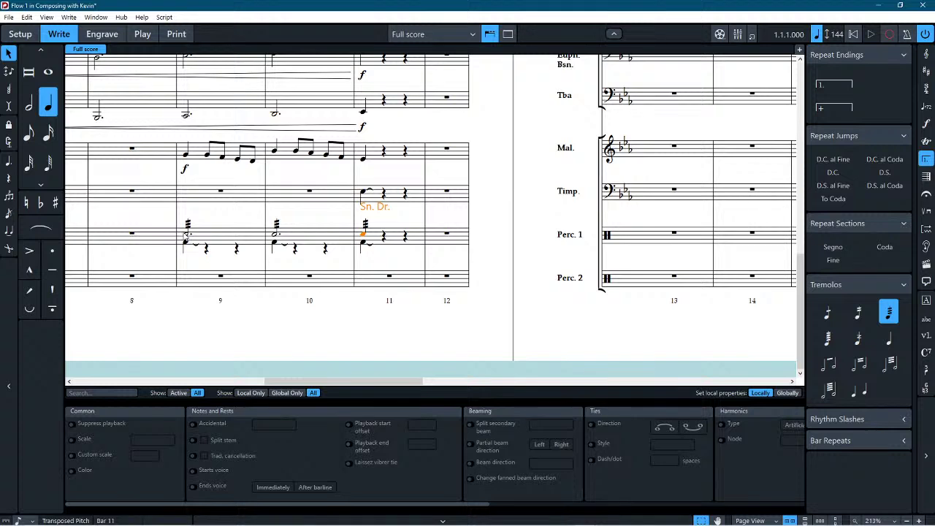
Step: In Engrave mode, set the single stem tremolo of the bar 11 snare drum note in Percussion 1 to None
left_click(101, 33)
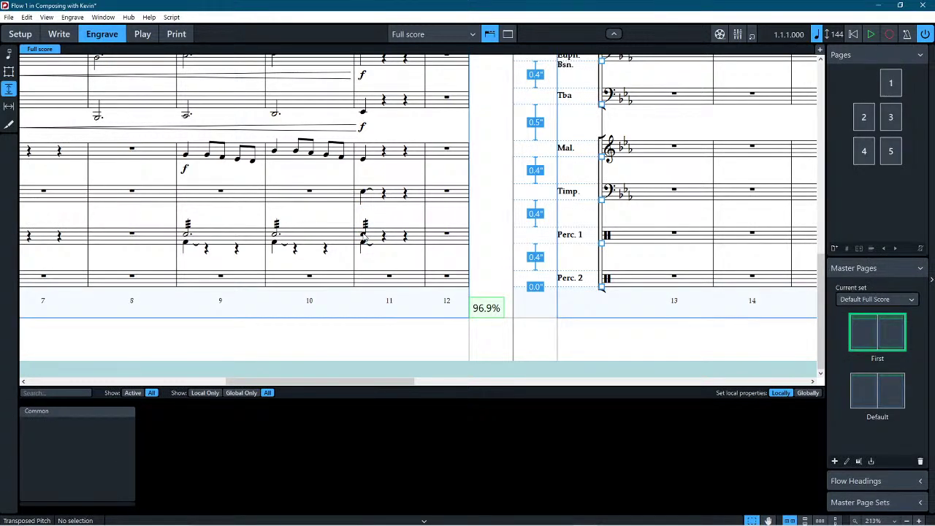
double_click(516, 170)
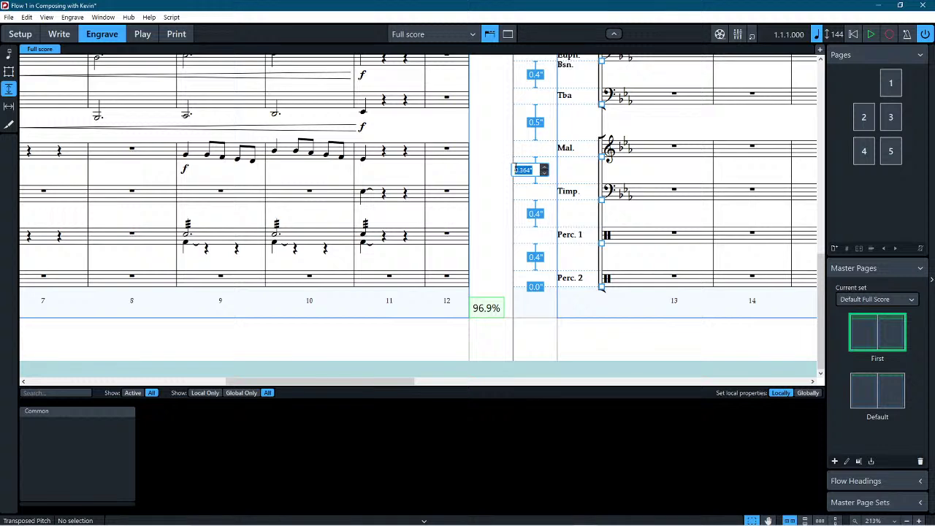
left_click(8, 54)
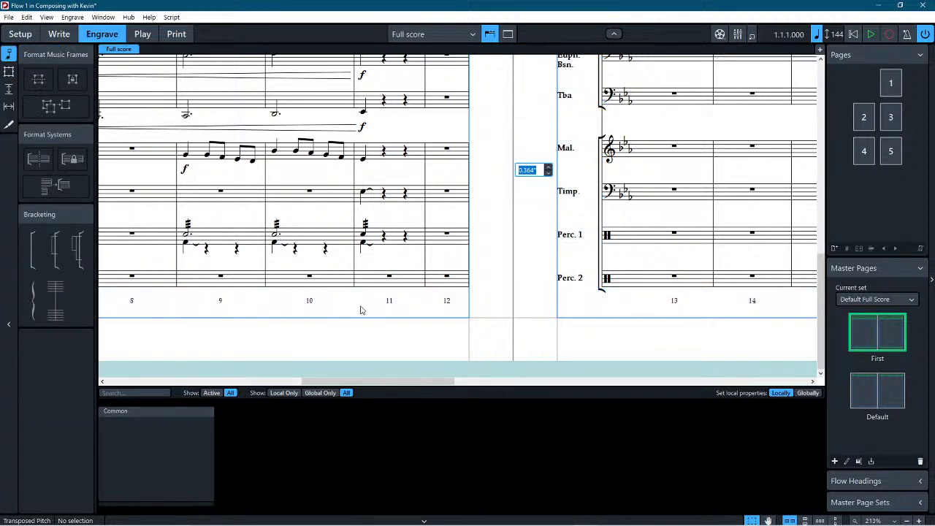
left_click(364, 240)
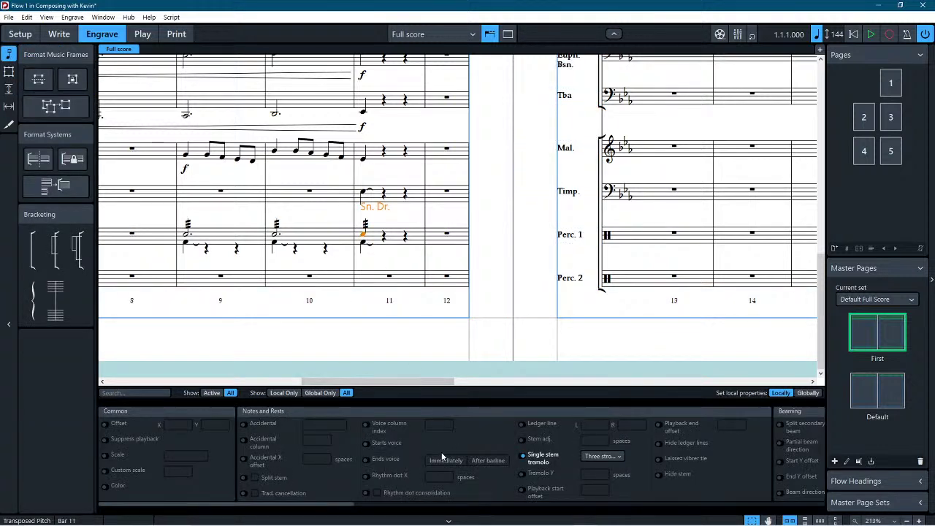
left_click(613, 456)
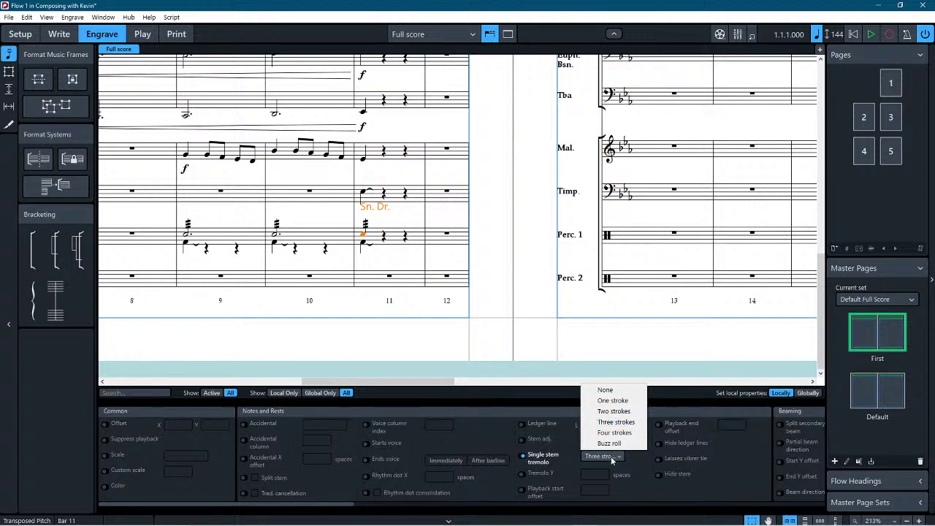
left_click(606, 389)
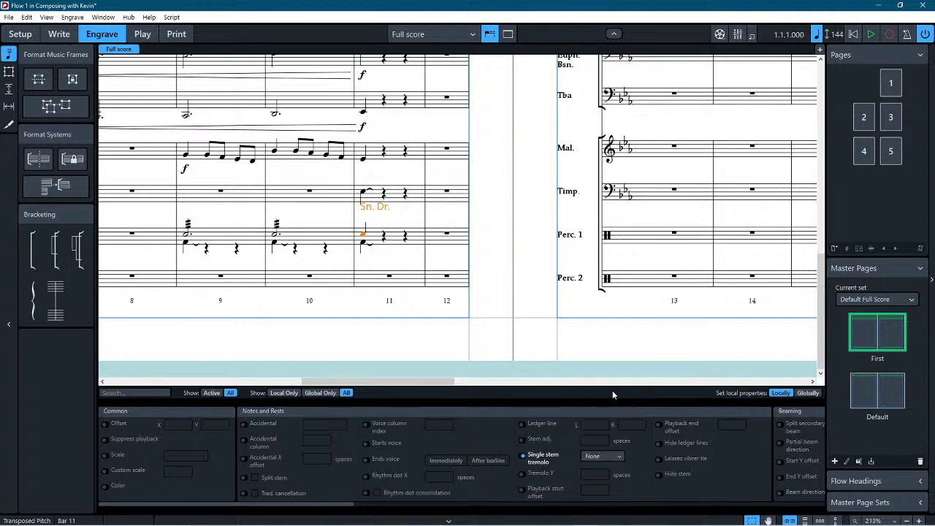
Step: Return to Write mode and tie the snare drum notes together from bar 9 through bar 11 of Percussion 1
left_click(188, 240)
left_click(60, 35)
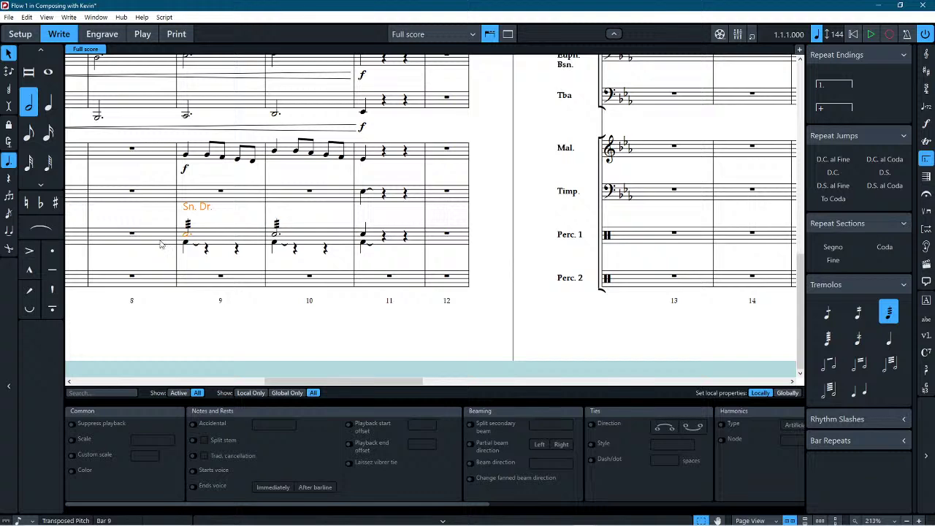
key("t")
key("t")
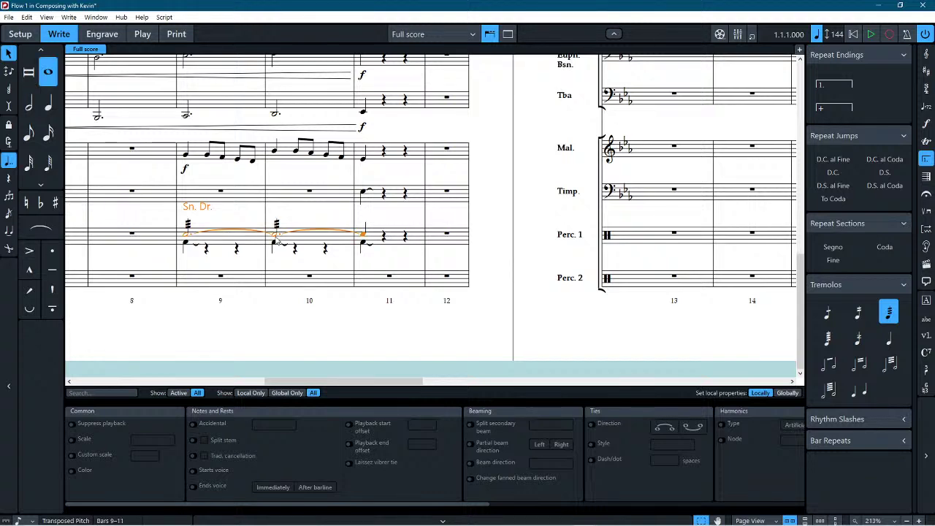
left_click(323, 341)
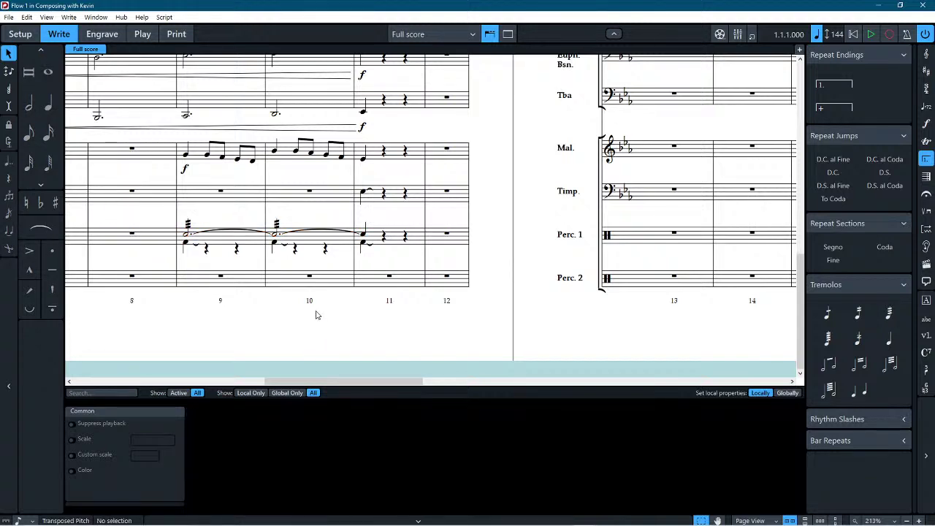
Step: Play the full score from the beginning through bar 11 to check the percussion, and stop playback
scroll(316, 315, "down", 6)
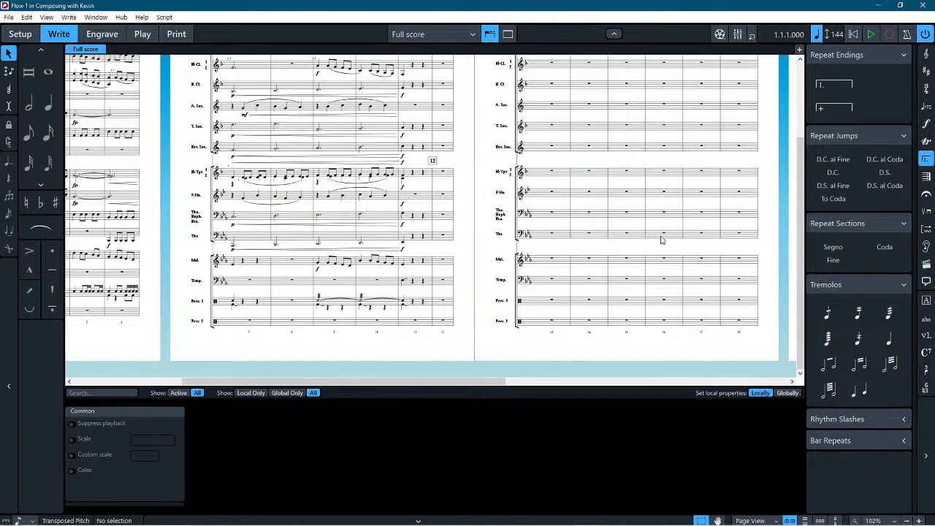
key("space")
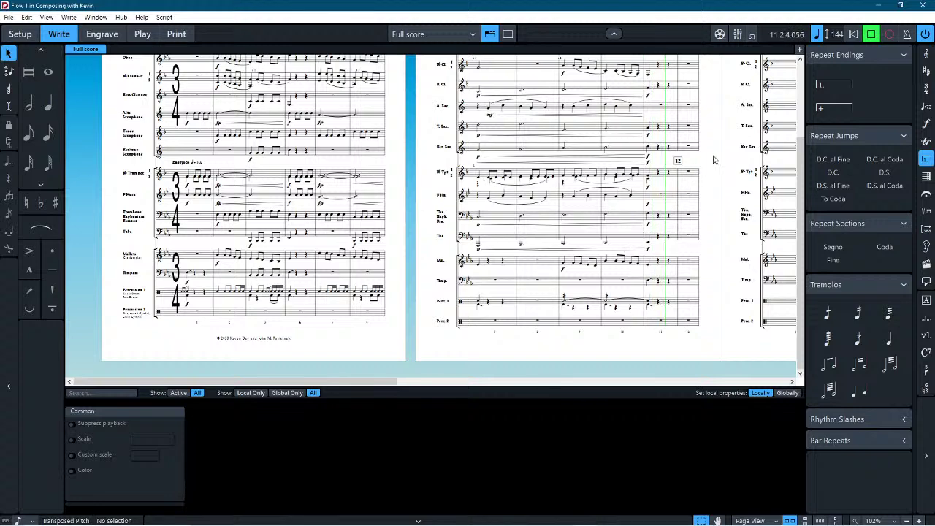
key("space")
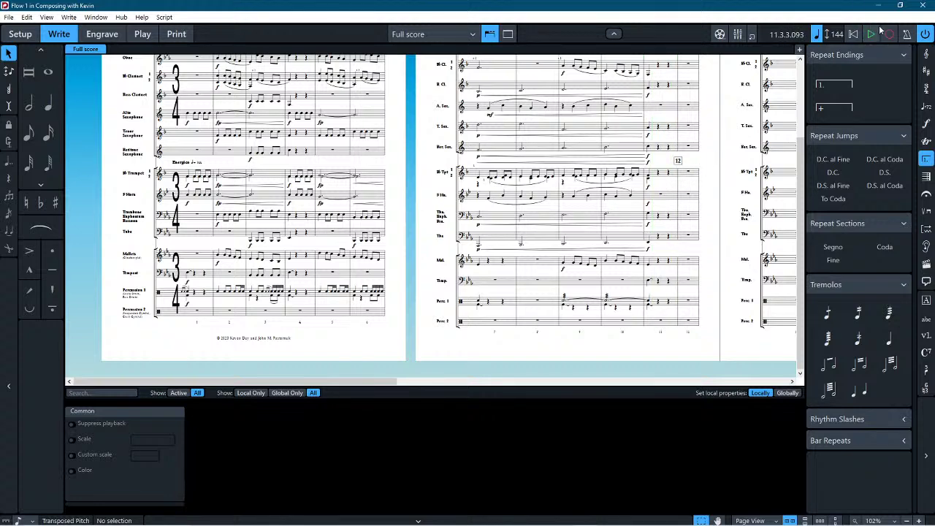